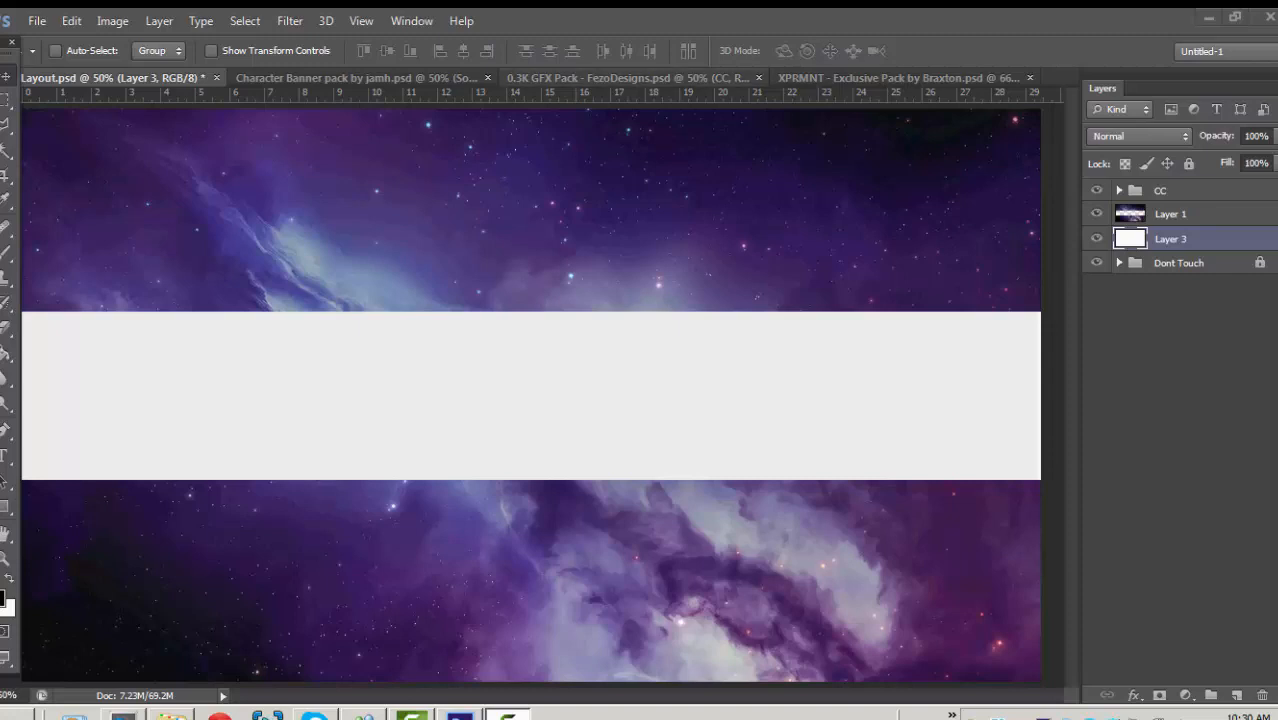
# Look through the open layout, character banner pack, 0.3K GFX pack and XPRMNT pack documents.
pyautogui.click(440, 77)
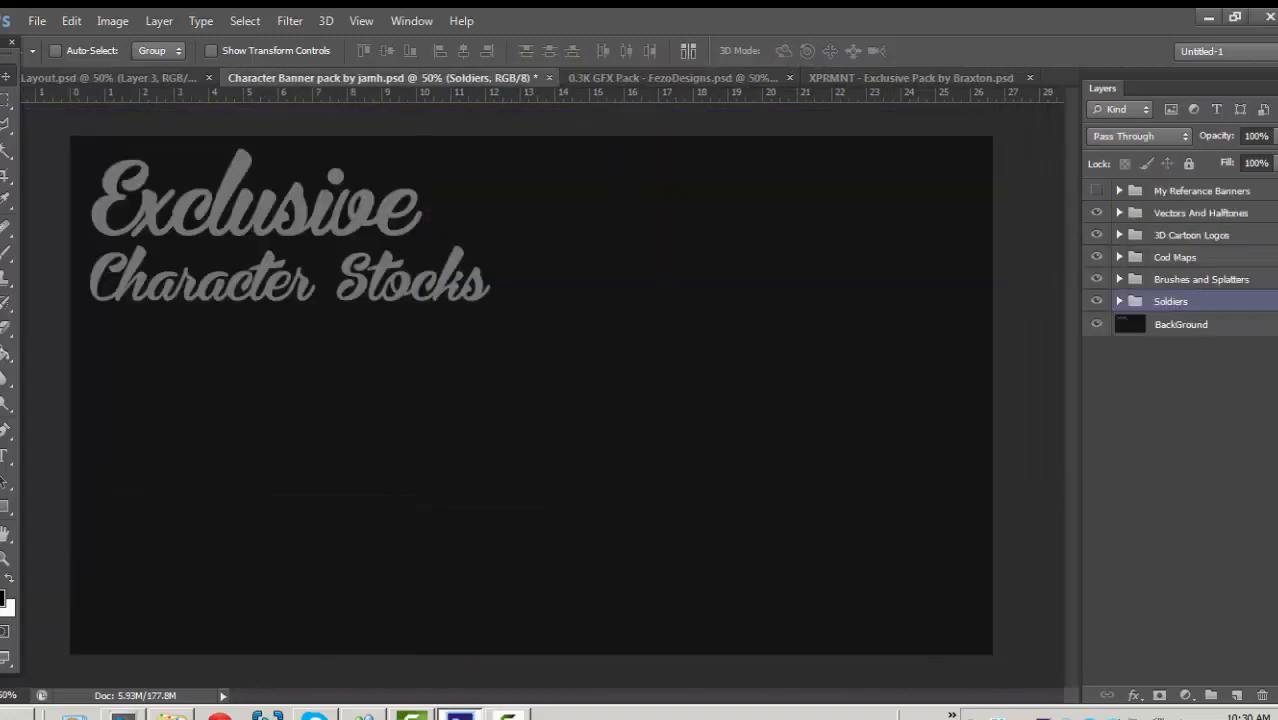
pyautogui.click(672, 77)
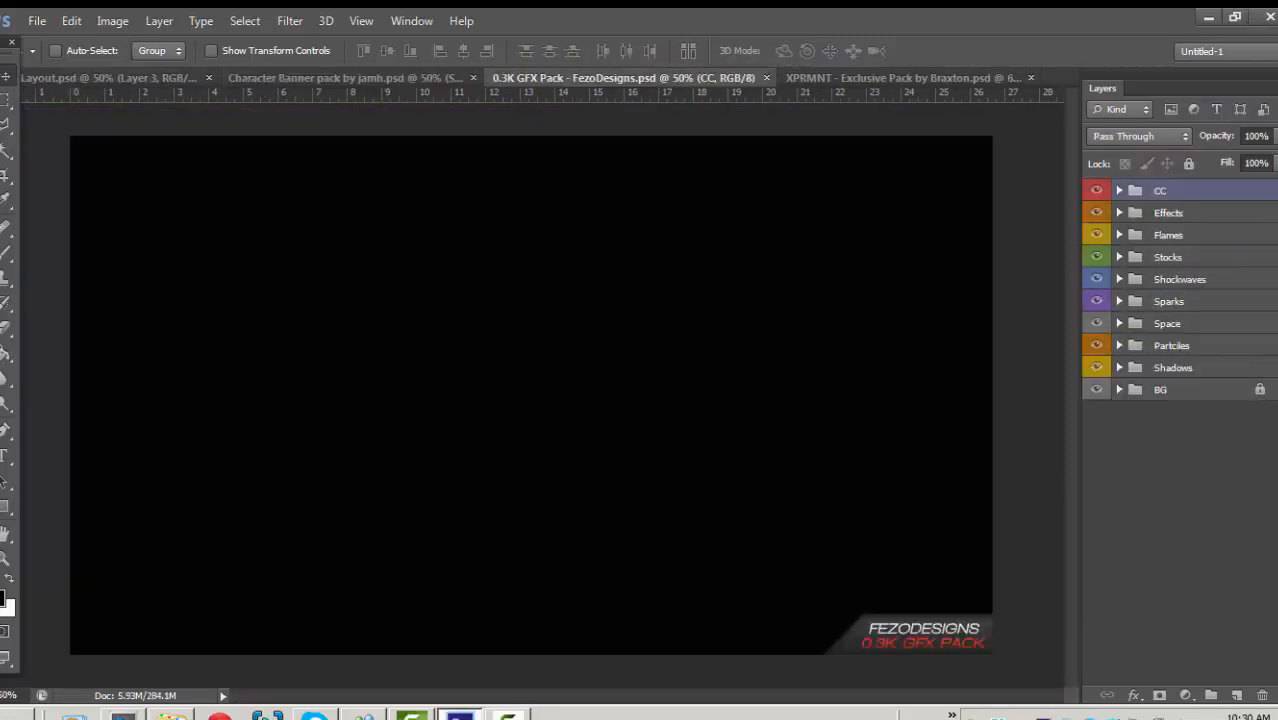
pyautogui.click(110, 77)
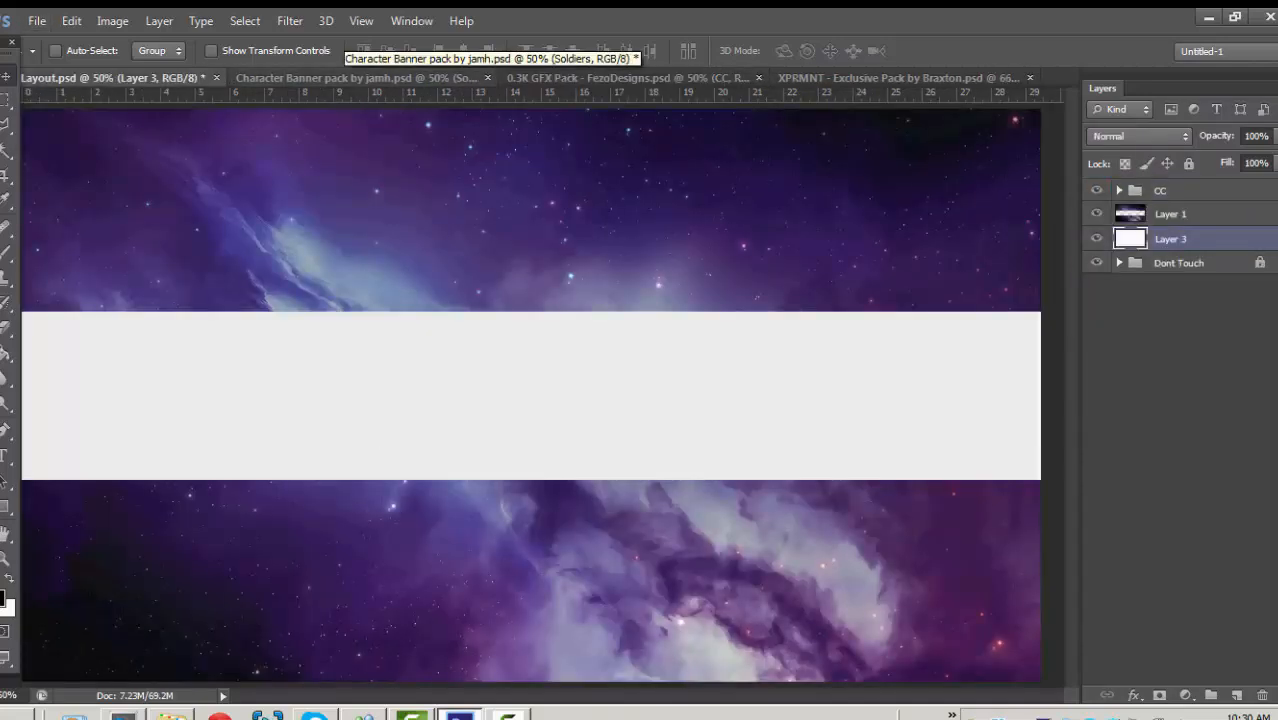
pyautogui.click(350, 77)
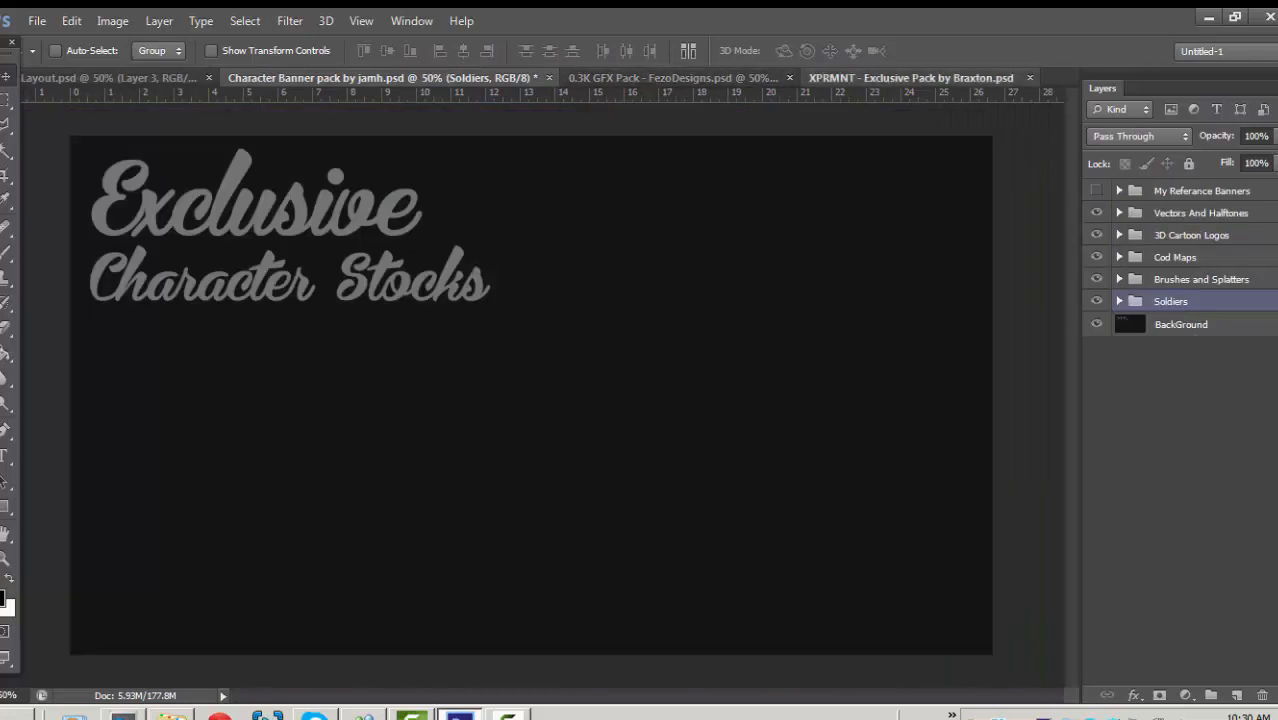
pyautogui.click(913, 77)
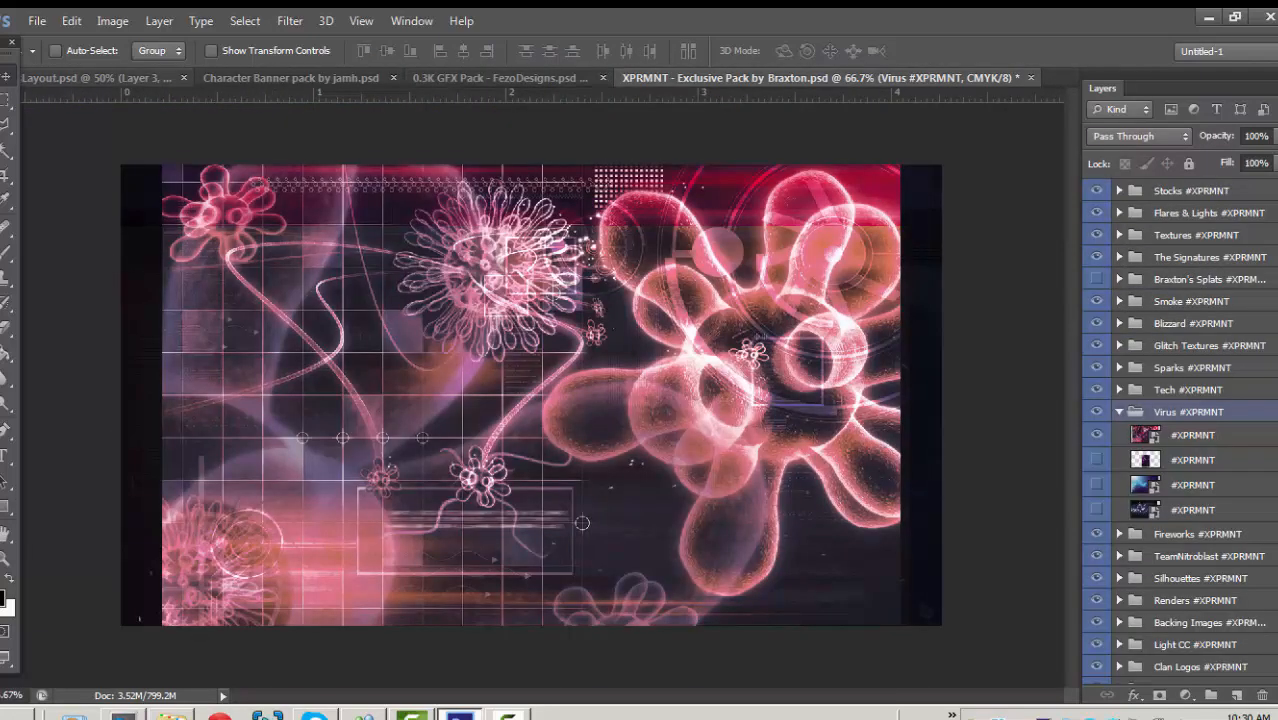
pyautogui.click(100, 77)
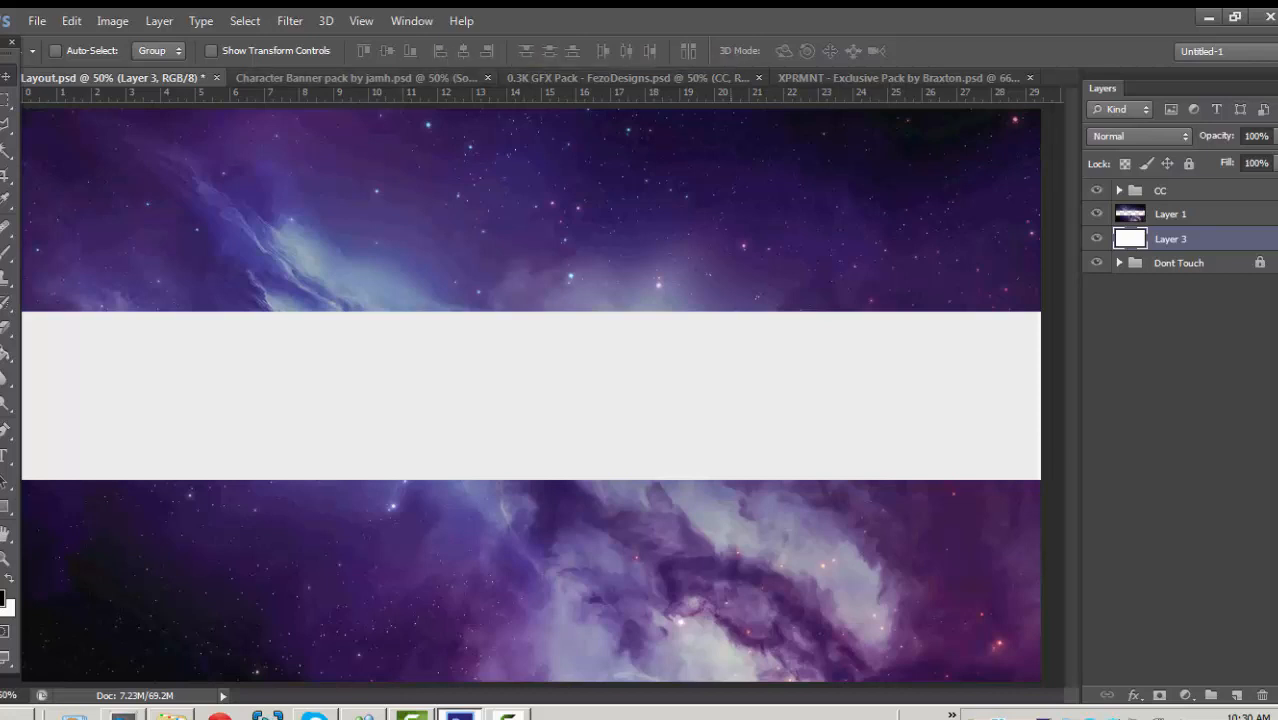
# Preview each character image in the Soldiers group of the character banner pack, one at a time.
pyautogui.click(355, 77)
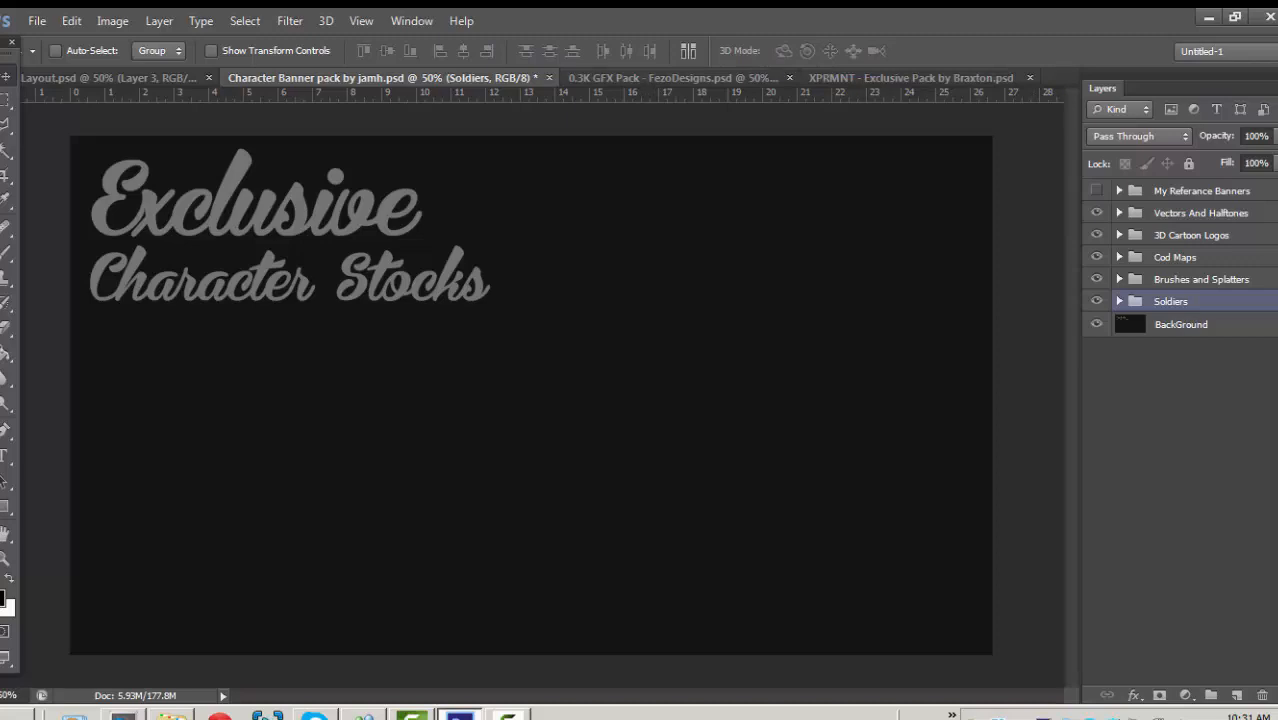
pyautogui.click(1119, 301)
pyautogui.click(1097, 324)
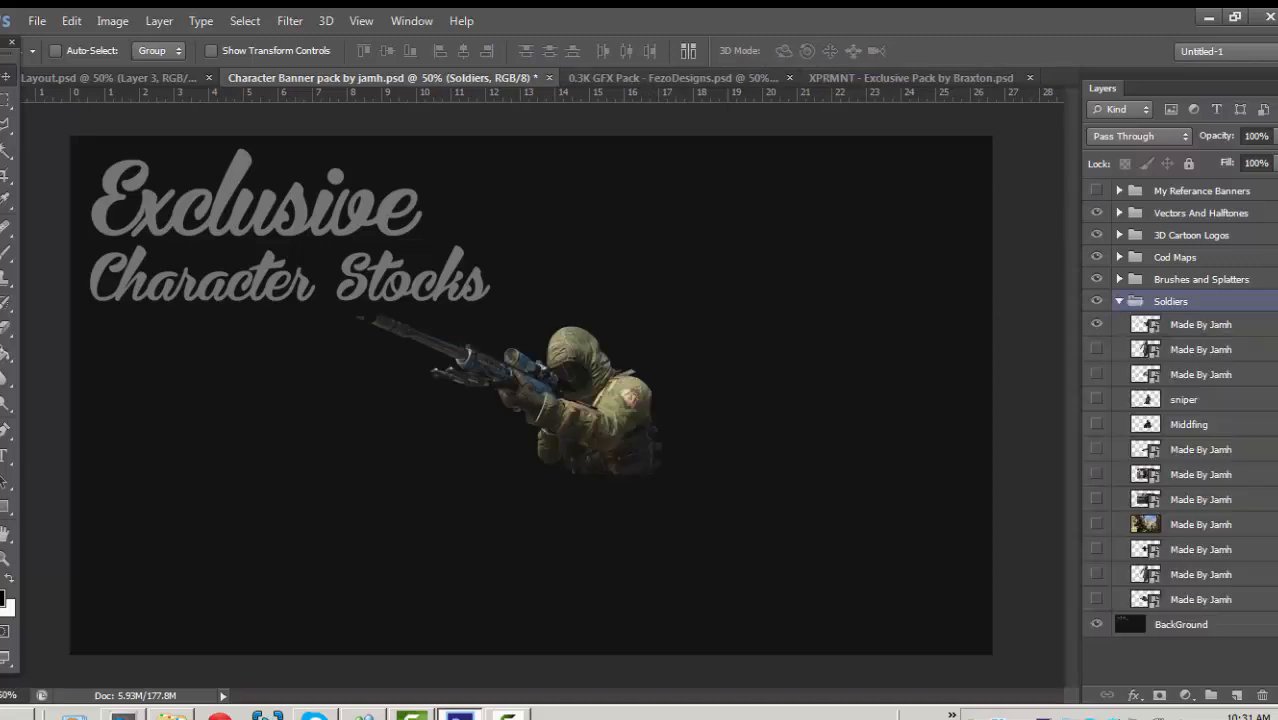
pyautogui.click(1097, 324)
pyautogui.click(1097, 349)
pyautogui.click(1097, 349)
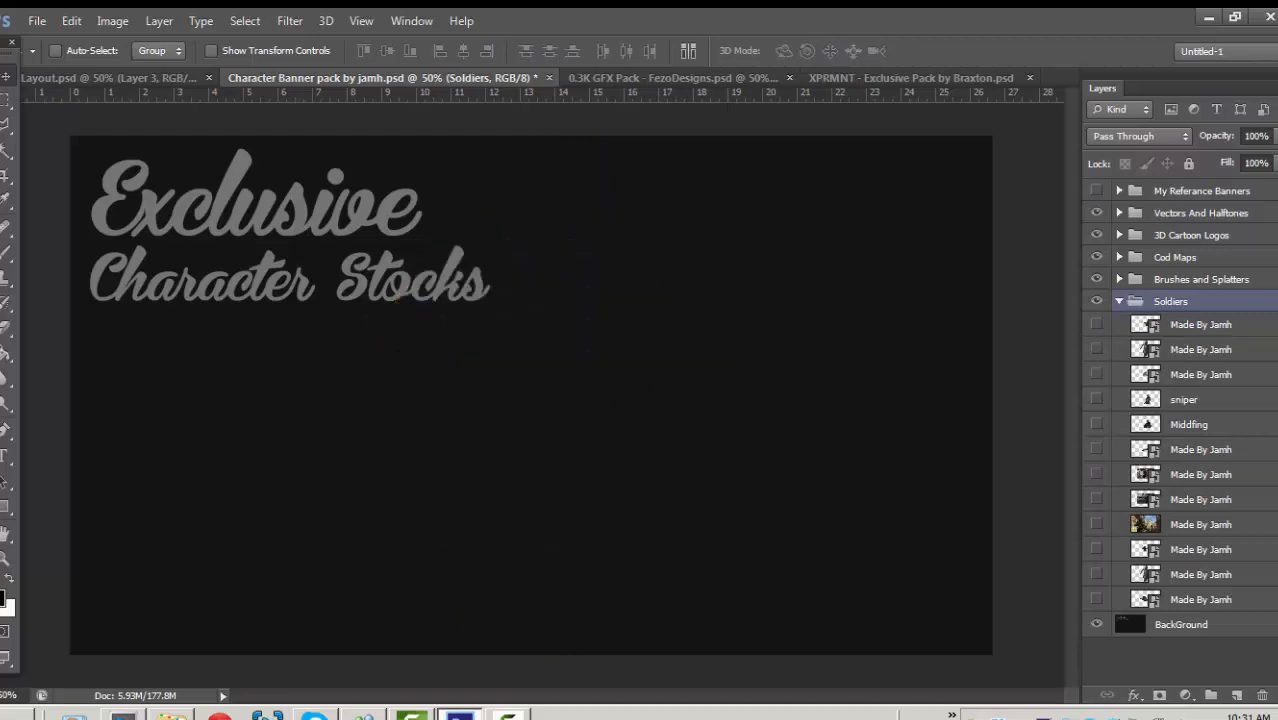
pyautogui.click(1097, 374)
pyautogui.click(1097, 374)
pyautogui.click(1097, 399)
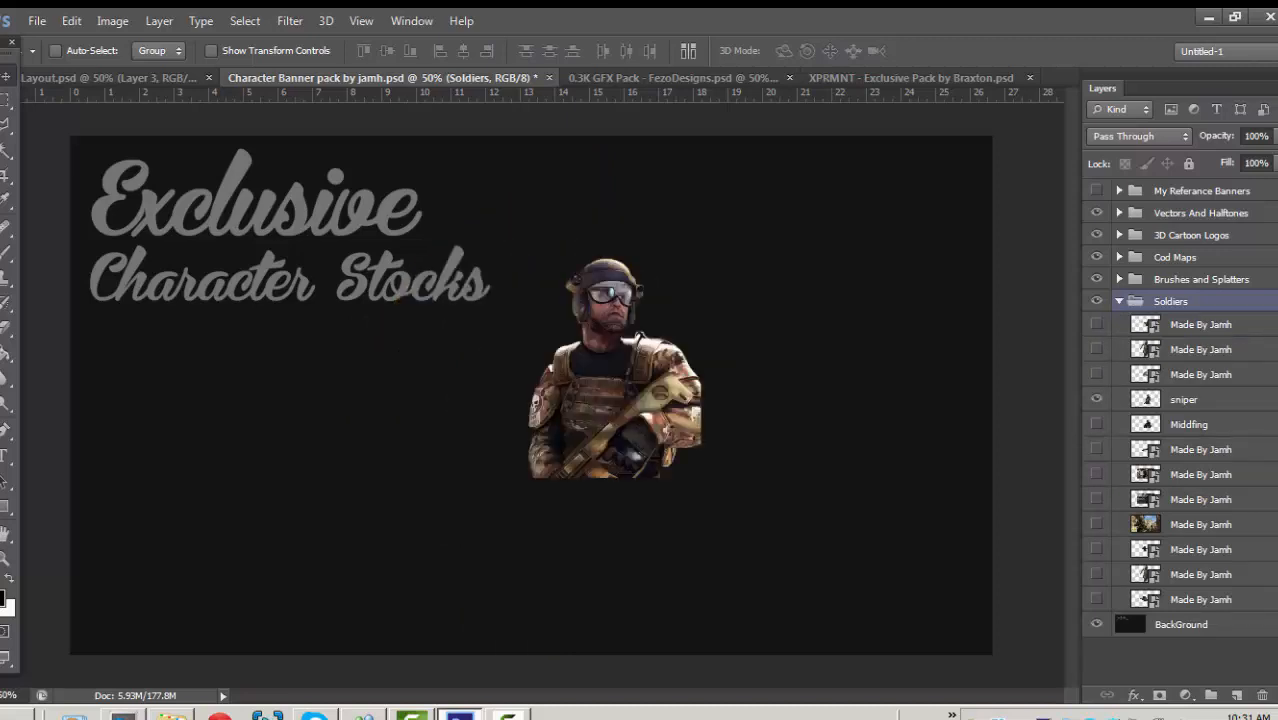
pyautogui.click(1097, 399)
pyautogui.click(1097, 424)
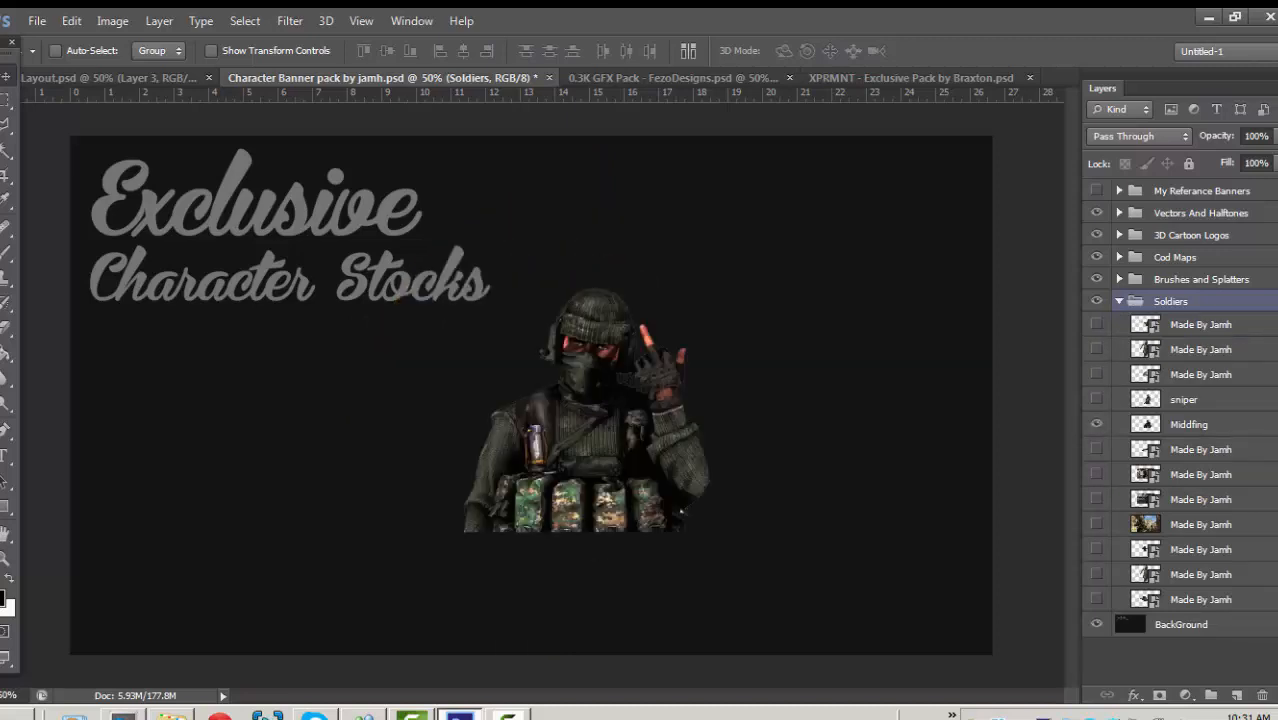
pyautogui.click(1097, 424)
pyautogui.click(1097, 449)
pyautogui.click(1097, 449)
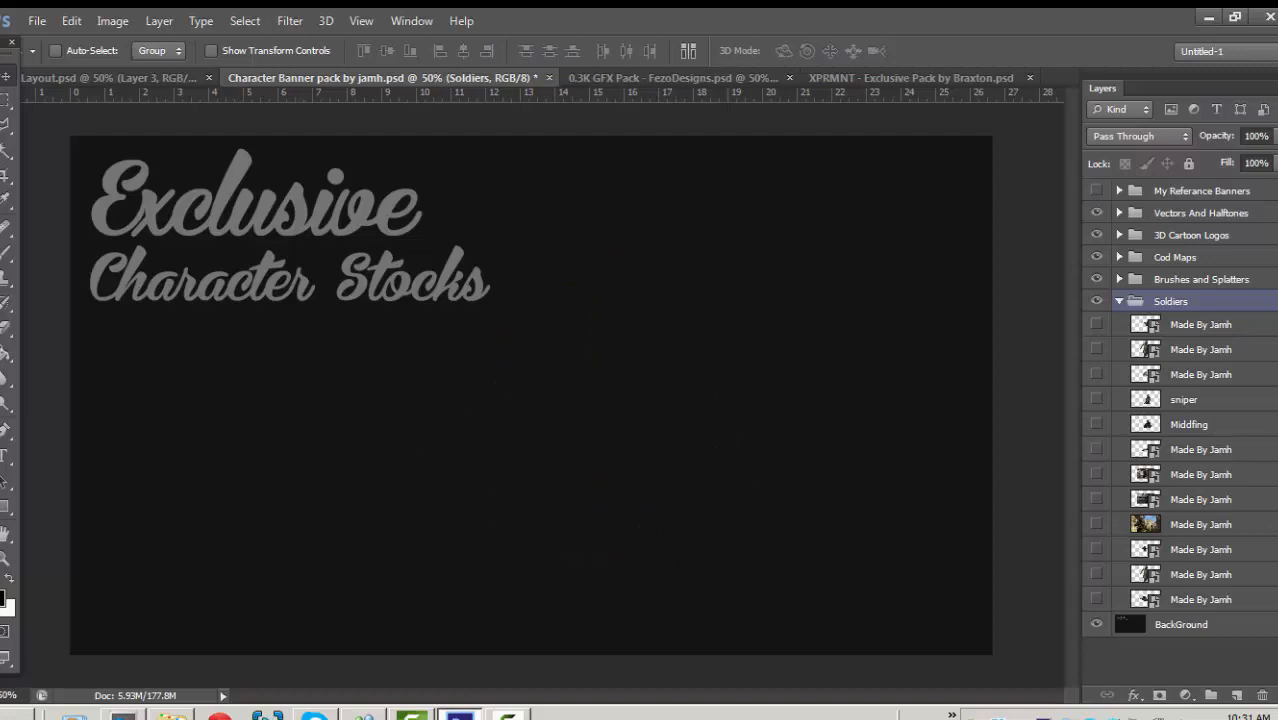
pyautogui.click(1097, 474)
pyautogui.click(1097, 474)
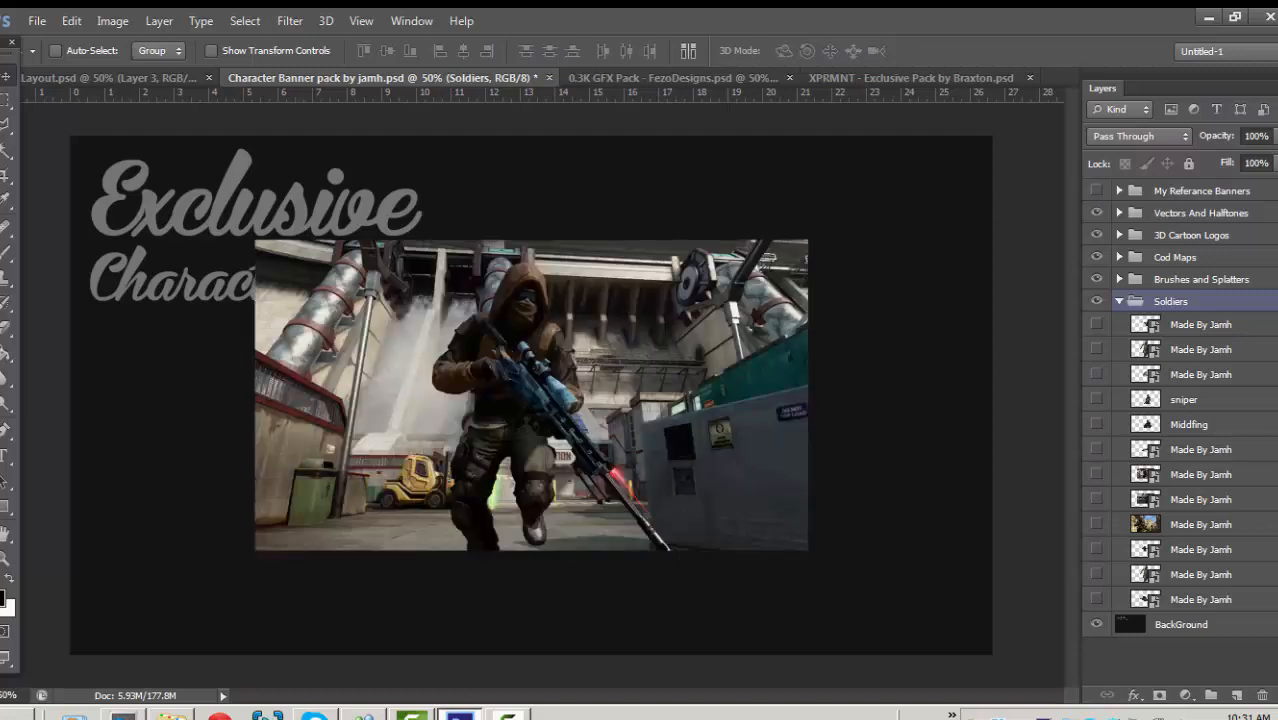
pyautogui.click(1097, 499)
pyautogui.click(1097, 499)
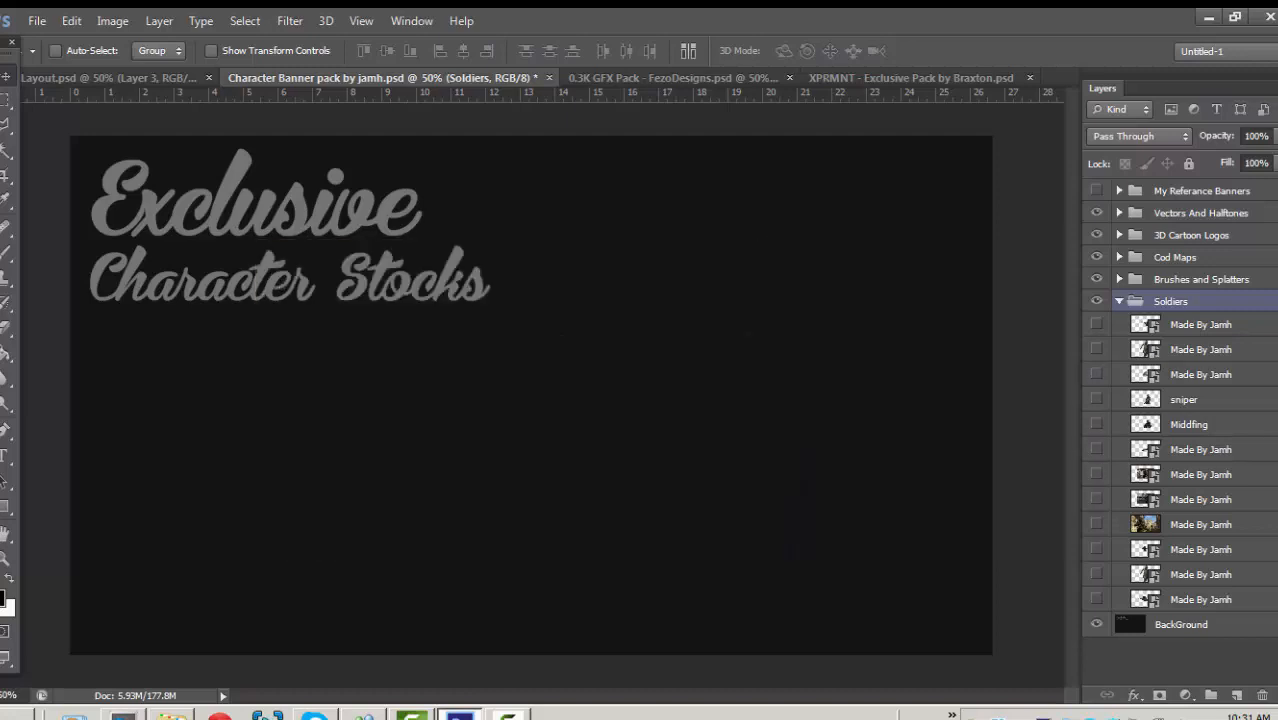
pyautogui.click(1097, 524)
pyautogui.click(1097, 524)
pyautogui.click(1097, 549)
pyautogui.click(1097, 549)
pyautogui.click(1097, 574)
pyautogui.click(1097, 574)
pyautogui.click(1097, 599)
pyautogui.click(1097, 599)
# Examine the colour folders in the CC group of the 0.3K GFX pack and glance at the XPRMNT pack.
pyautogui.hotkey('ctrl', 'Tab')
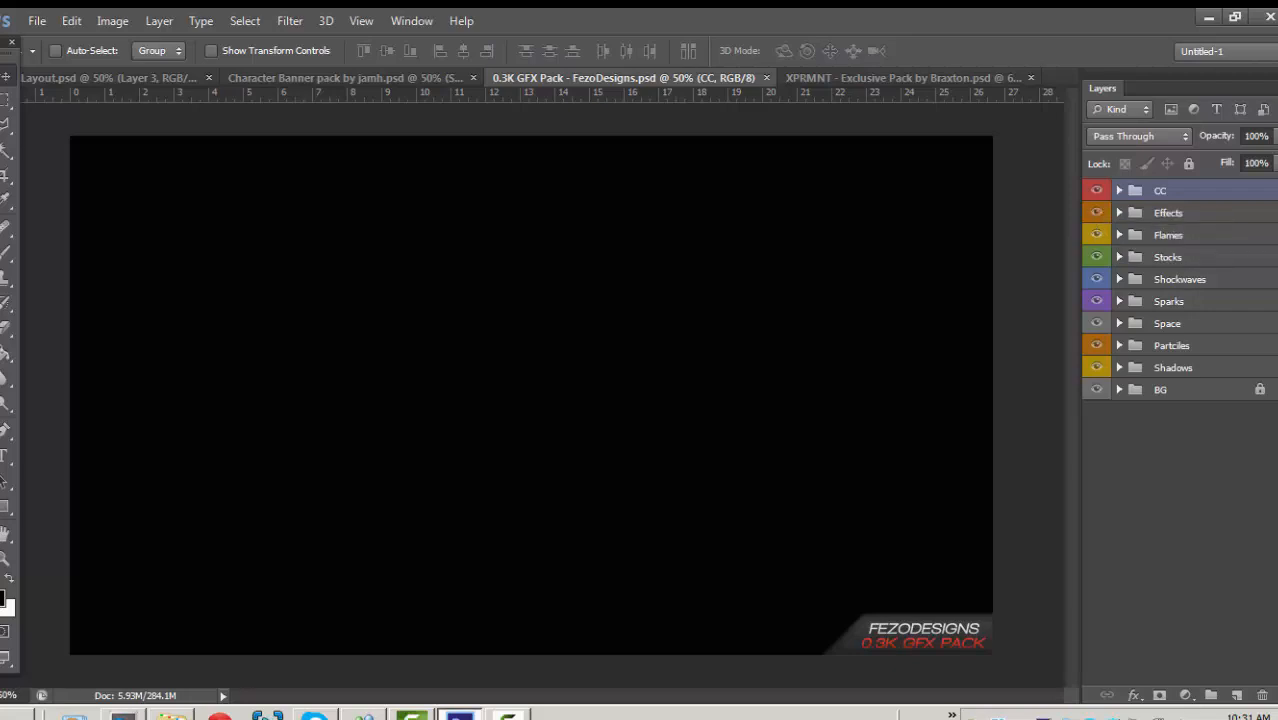
pyautogui.click(1119, 190)
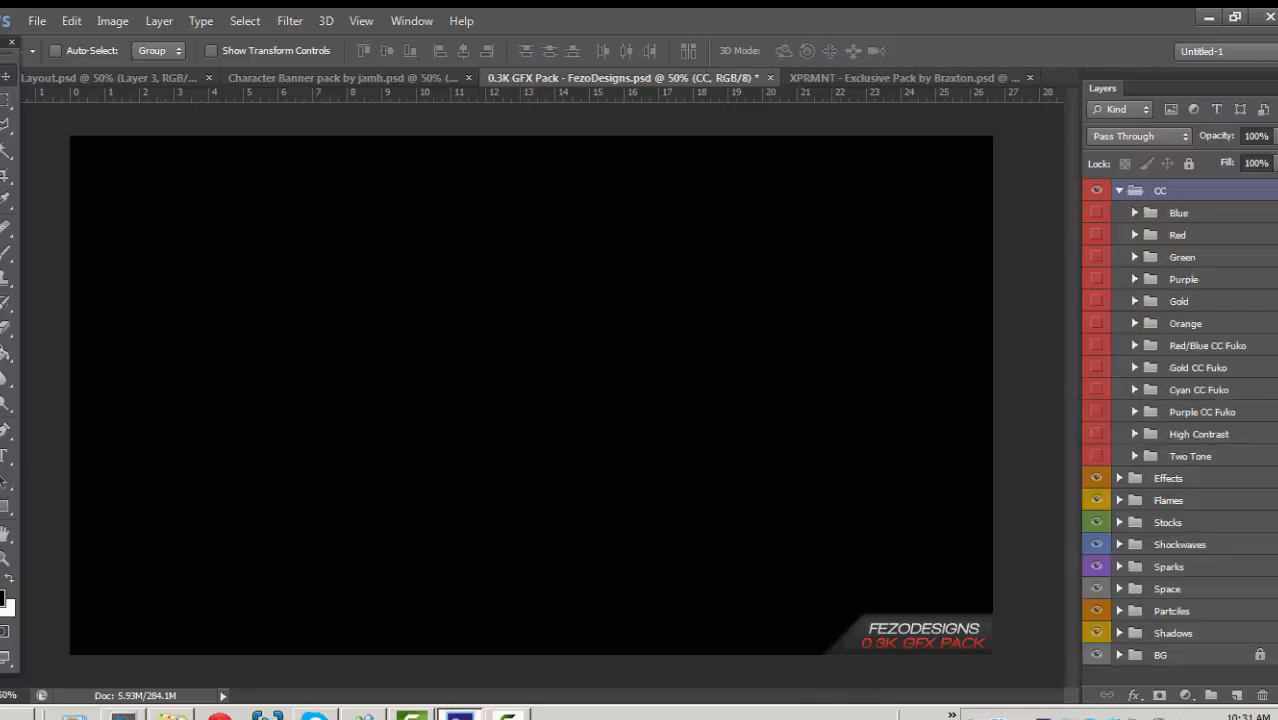
pyautogui.click(1119, 190)
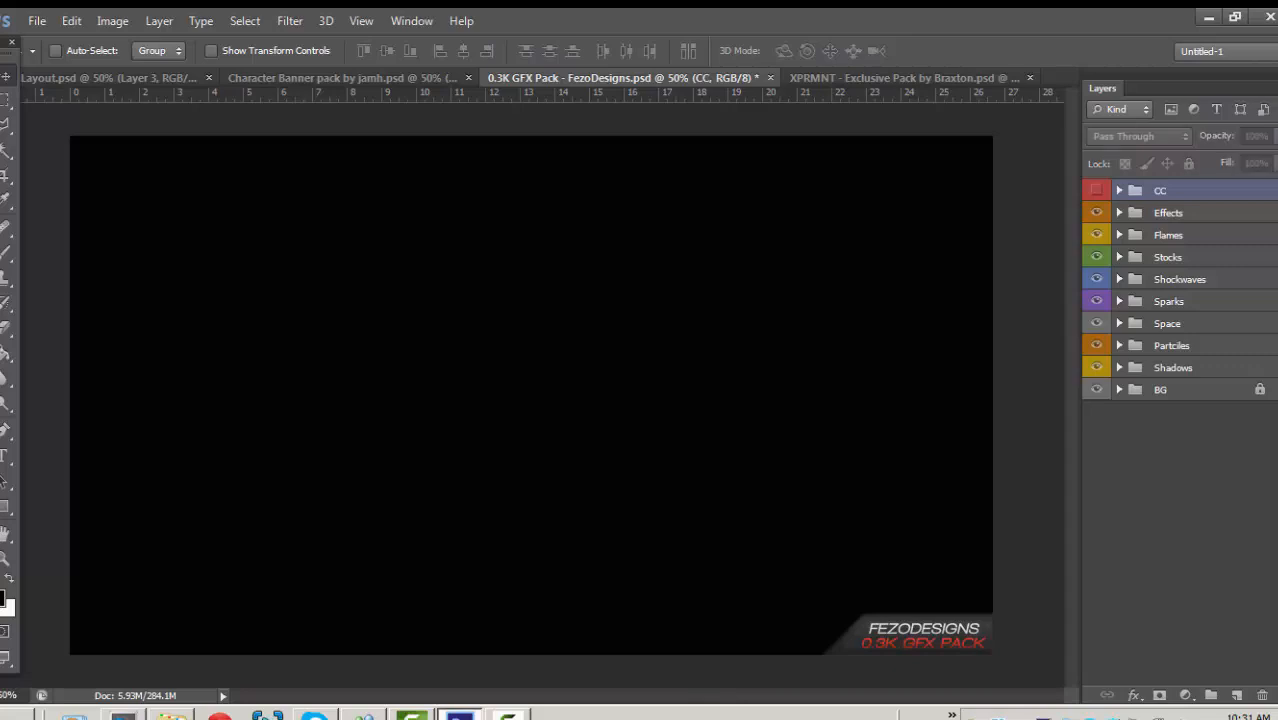
pyautogui.click(1119, 190)
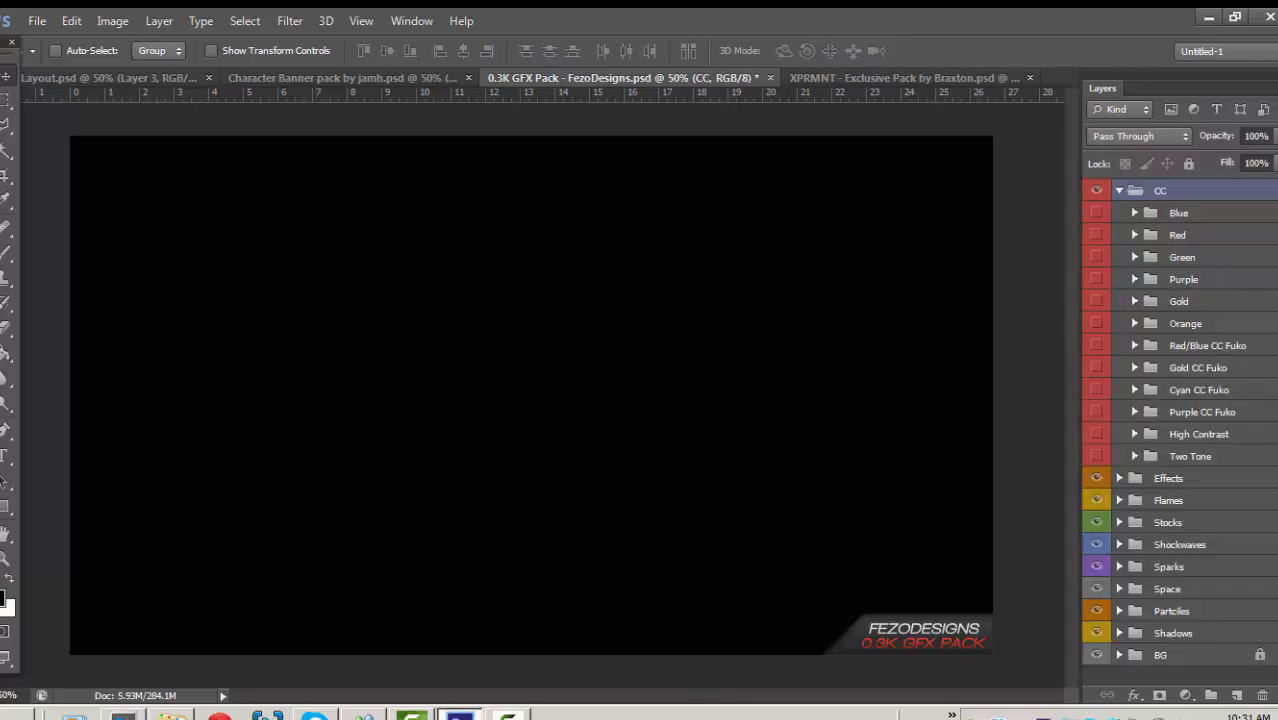
pyautogui.click(1119, 190)
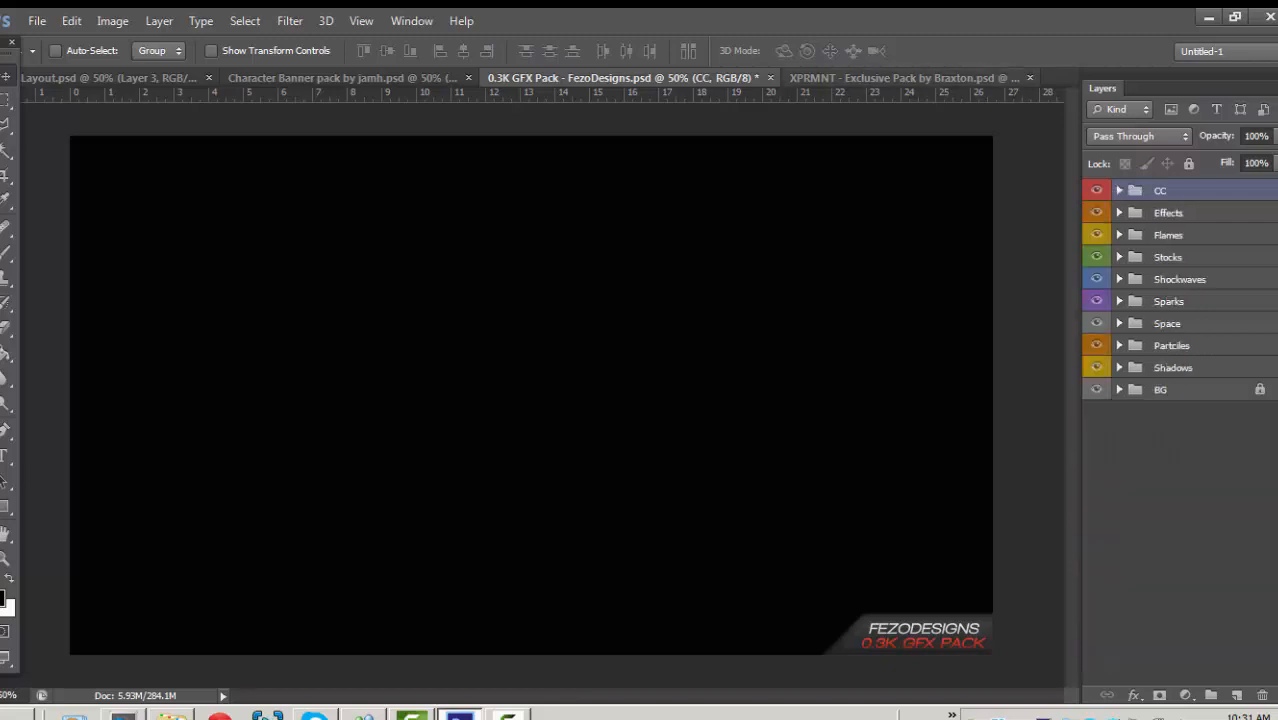
pyautogui.hotkey('ctrl', 'Tab')
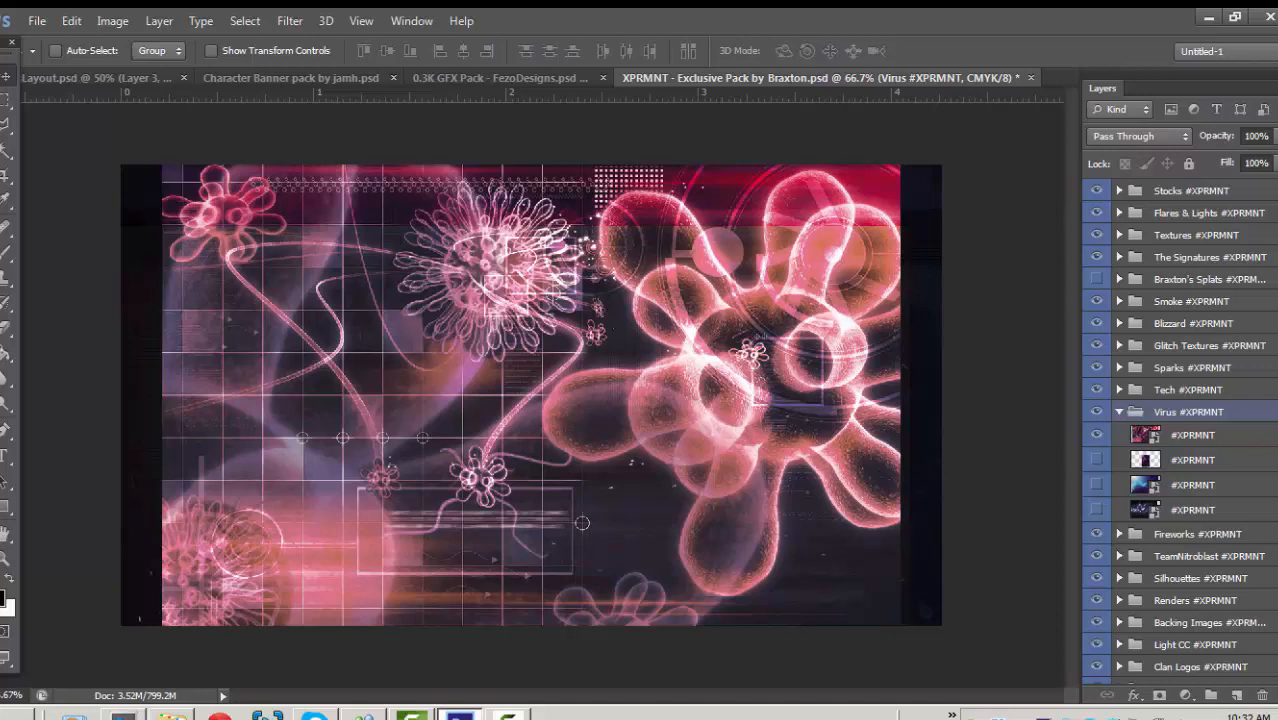
pyautogui.hotkey('ctrl', 'Tab')
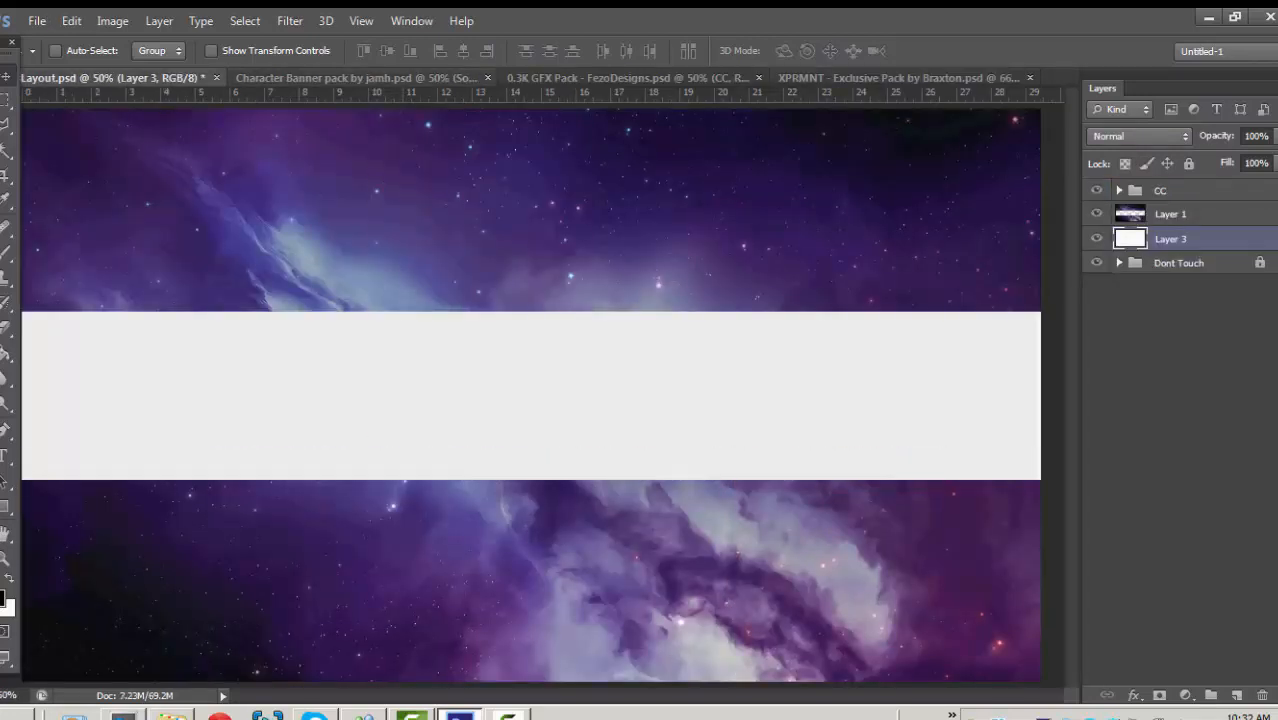
# Preview each map image in the Cod Maps group of the character banner pack, one at a time.
pyautogui.hotkey('ctrl', 'Tab')
pyautogui.click(1119, 301)
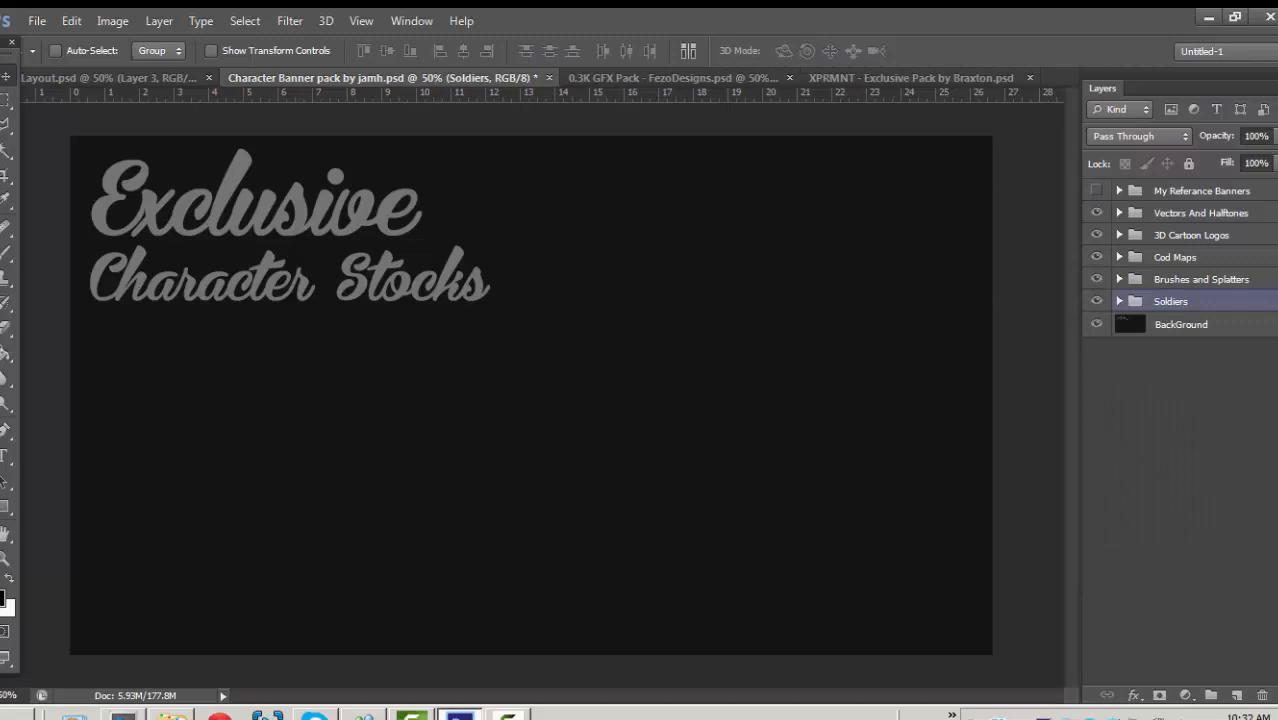
pyautogui.click(1119, 257)
pyautogui.click(1096, 280)
pyautogui.click(1096, 280)
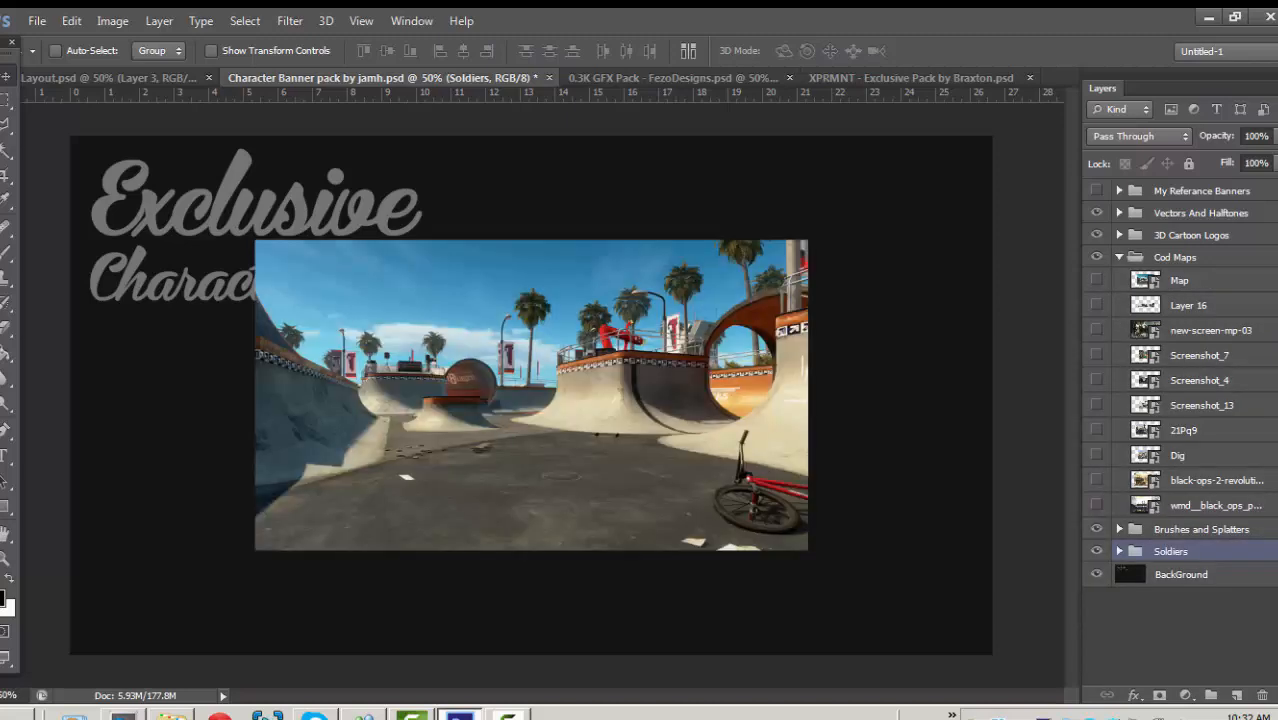
pyautogui.click(1096, 305)
pyautogui.click(1096, 305)
pyautogui.click(1096, 330)
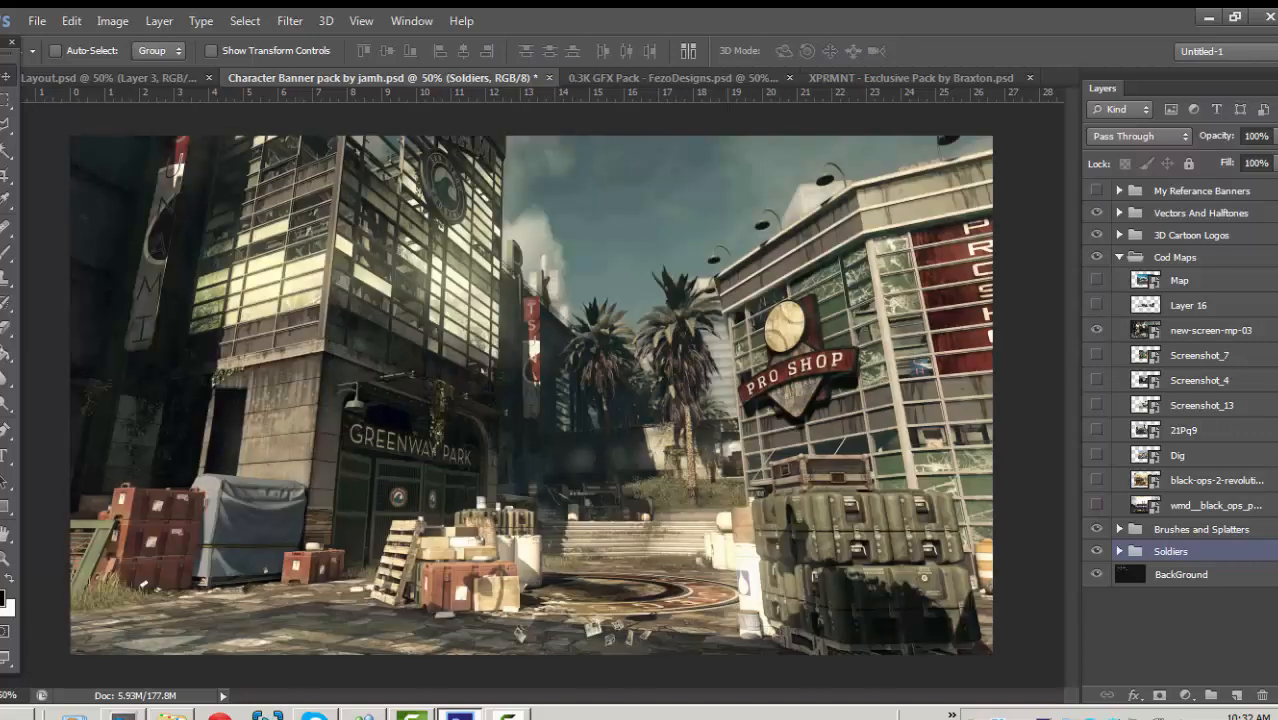
pyautogui.click(1096, 330)
pyautogui.click(1096, 355)
pyautogui.click(1096, 355)
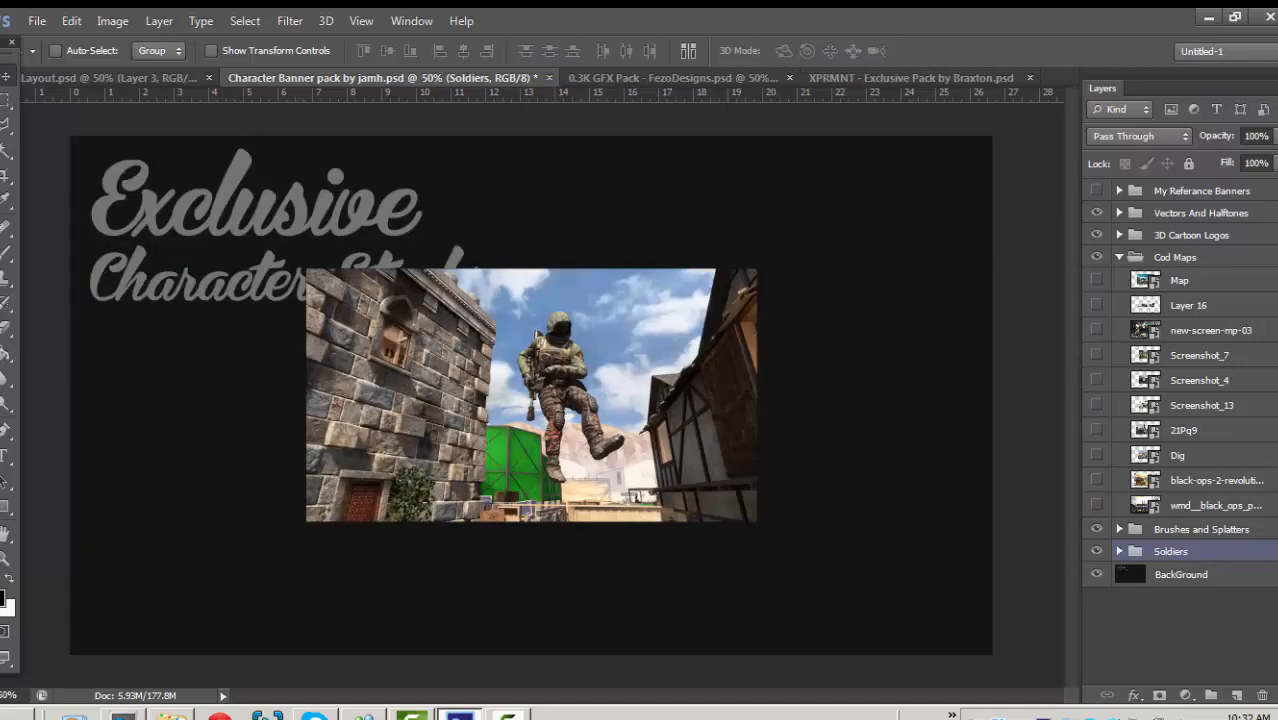
pyautogui.click(1096, 380)
pyautogui.click(1096, 380)
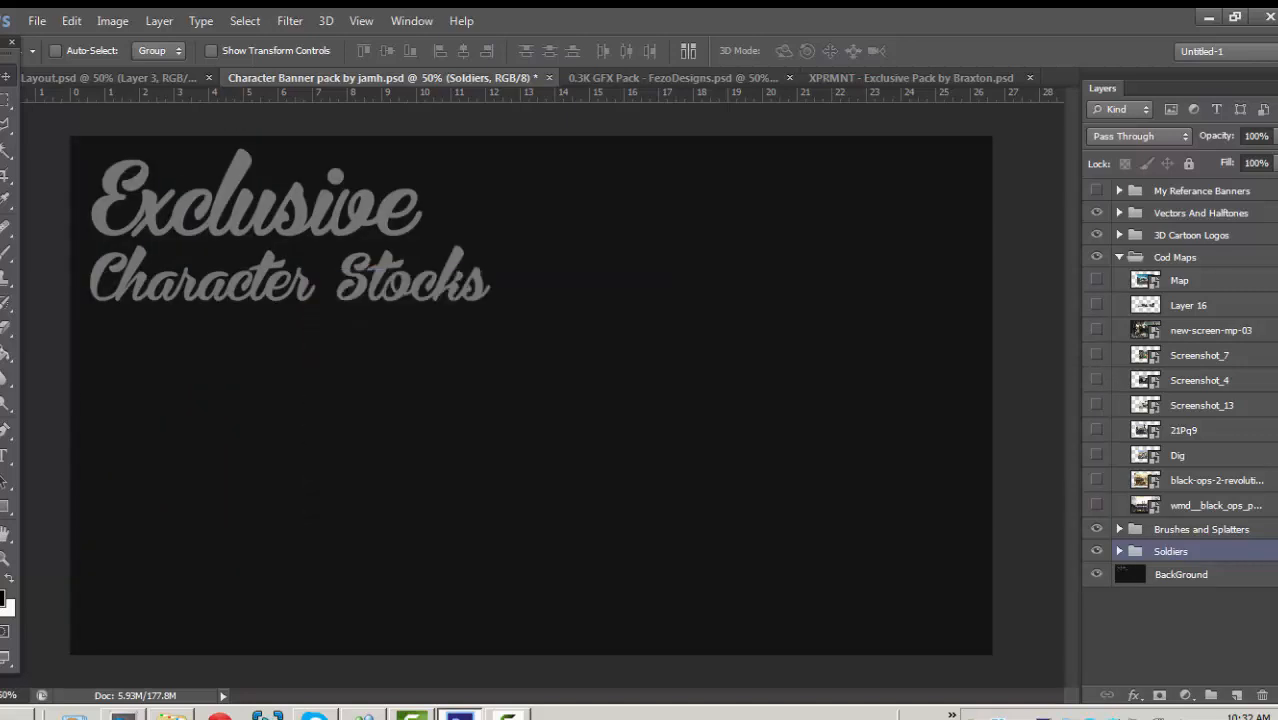
pyautogui.click(1096, 405)
pyautogui.click(1096, 405)
pyautogui.click(1096, 430)
pyautogui.click(1096, 430)
pyautogui.click(1096, 455)
pyautogui.click(1096, 455)
pyautogui.click(1096, 480)
pyautogui.click(1096, 480)
pyautogui.click(1096, 505)
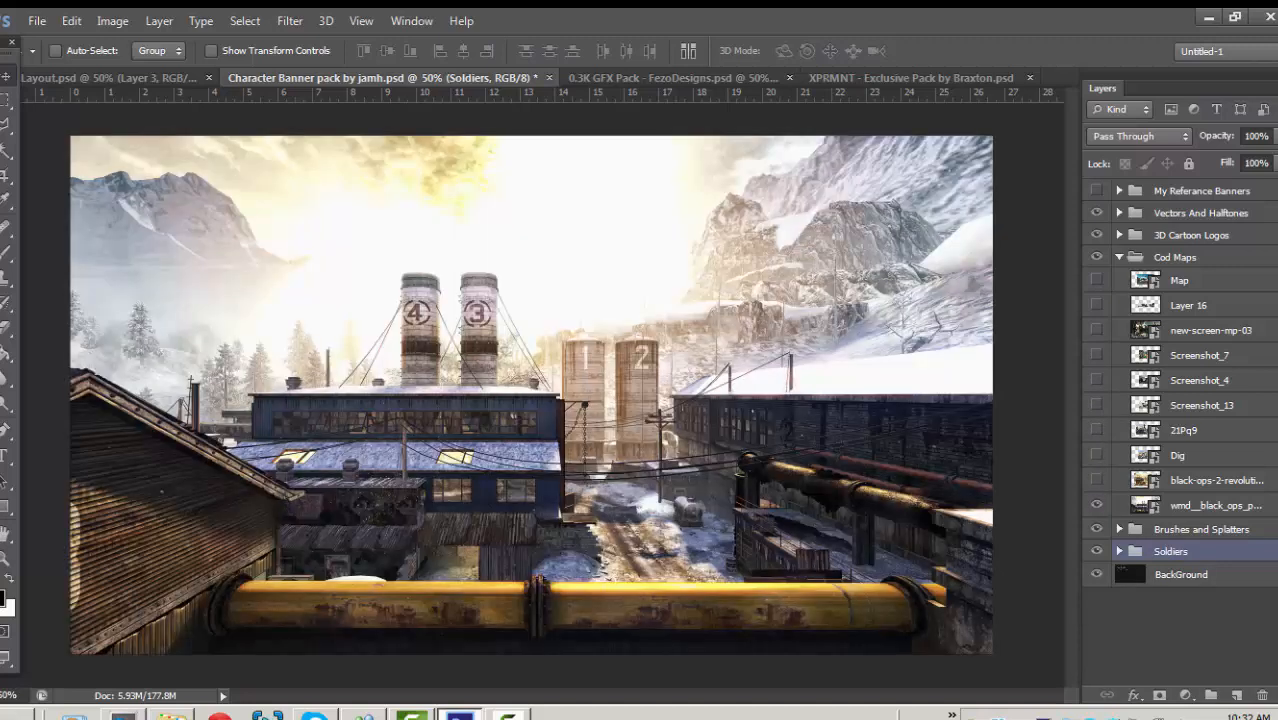
pyautogui.click(1096, 505)
# Compare the Cod Maps images a second time to choose a background for the banner.
pyautogui.click(1096, 505)
pyautogui.click(1096, 480)
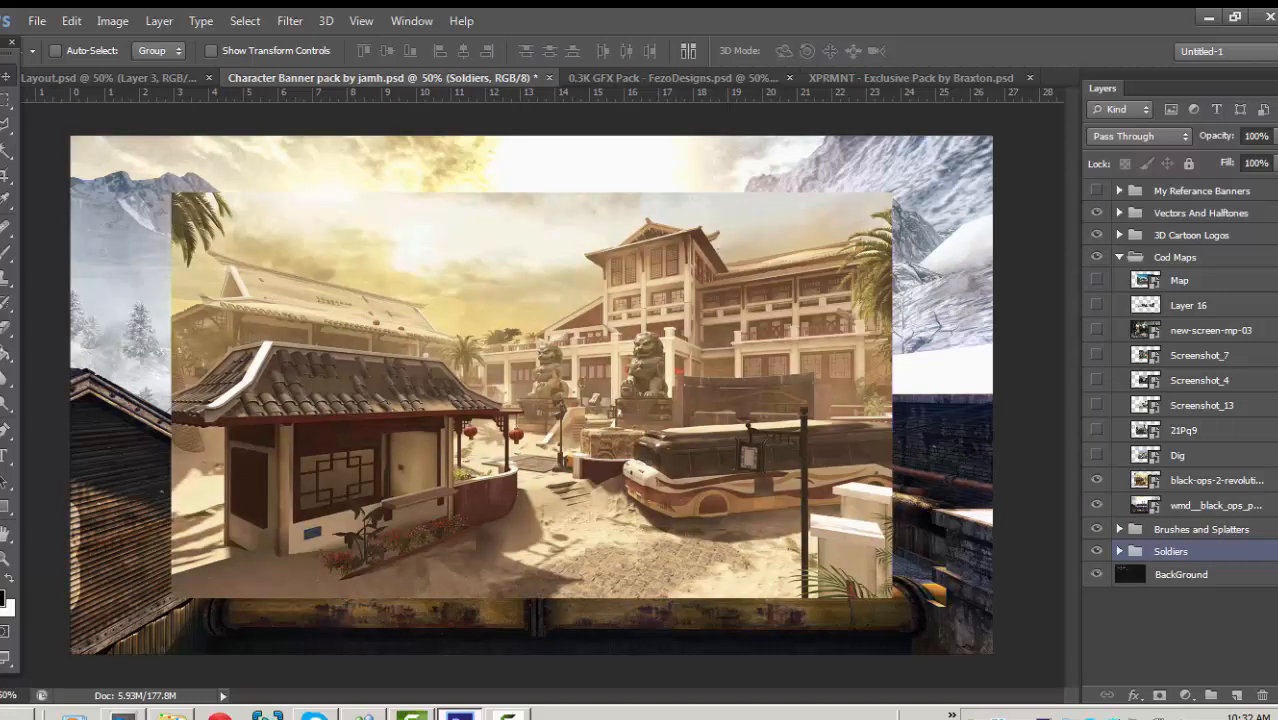
pyautogui.click(1096, 505)
pyautogui.click(1096, 480)
pyautogui.click(1096, 430)
pyautogui.click(1096, 430)
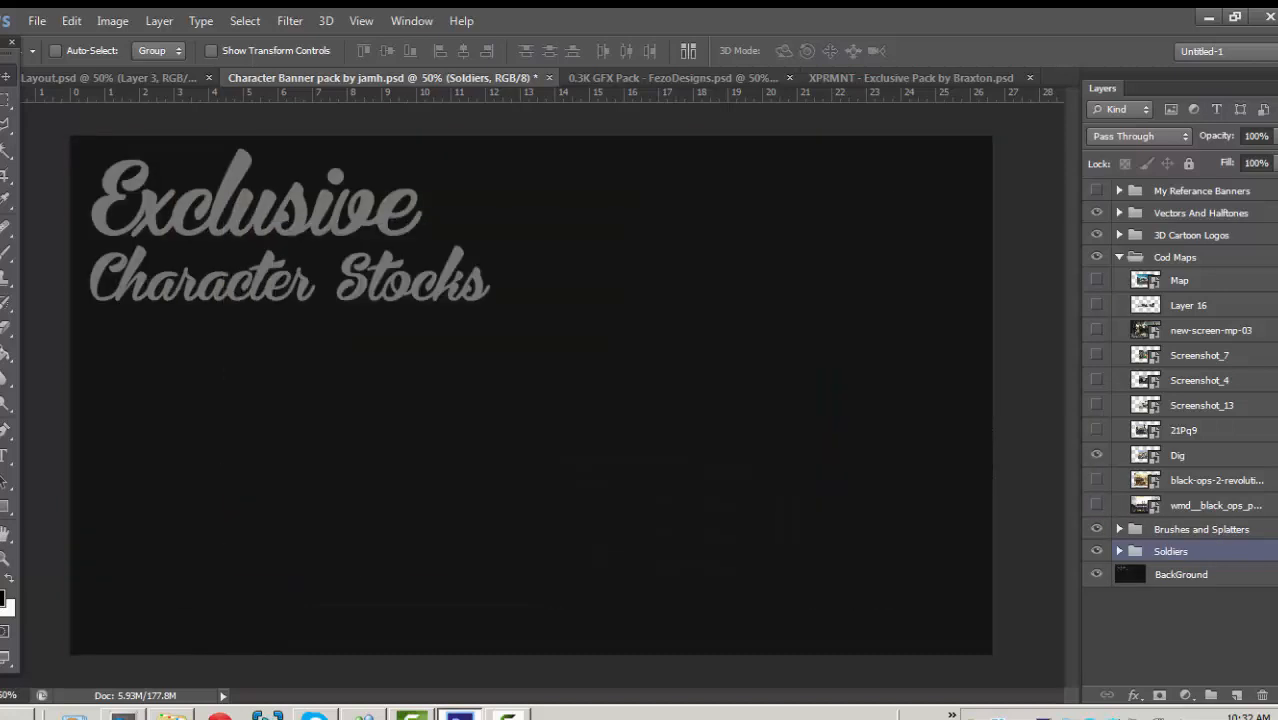
pyautogui.click(1096, 455)
pyautogui.click(1096, 455)
pyautogui.click(1096, 280)
pyautogui.click(1096, 280)
pyautogui.click(1096, 305)
pyautogui.click(1096, 305)
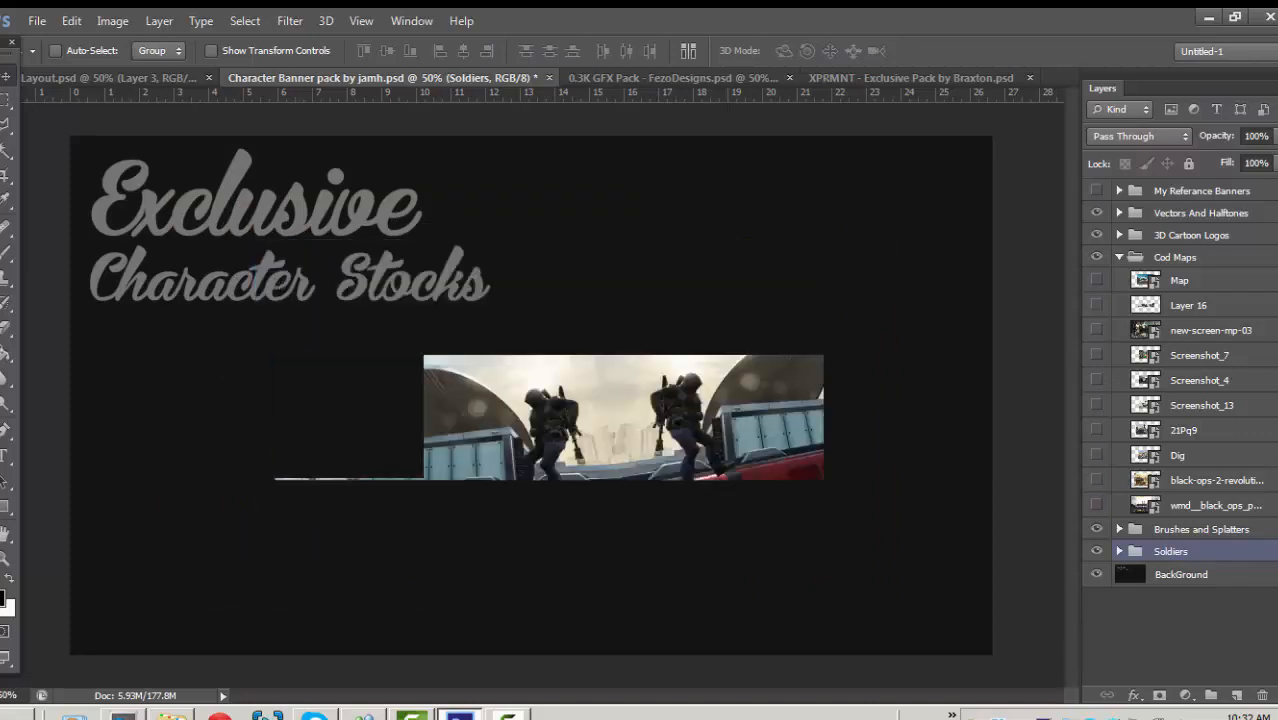
pyautogui.click(1096, 330)
pyautogui.click(1096, 330)
pyautogui.click(1096, 355)
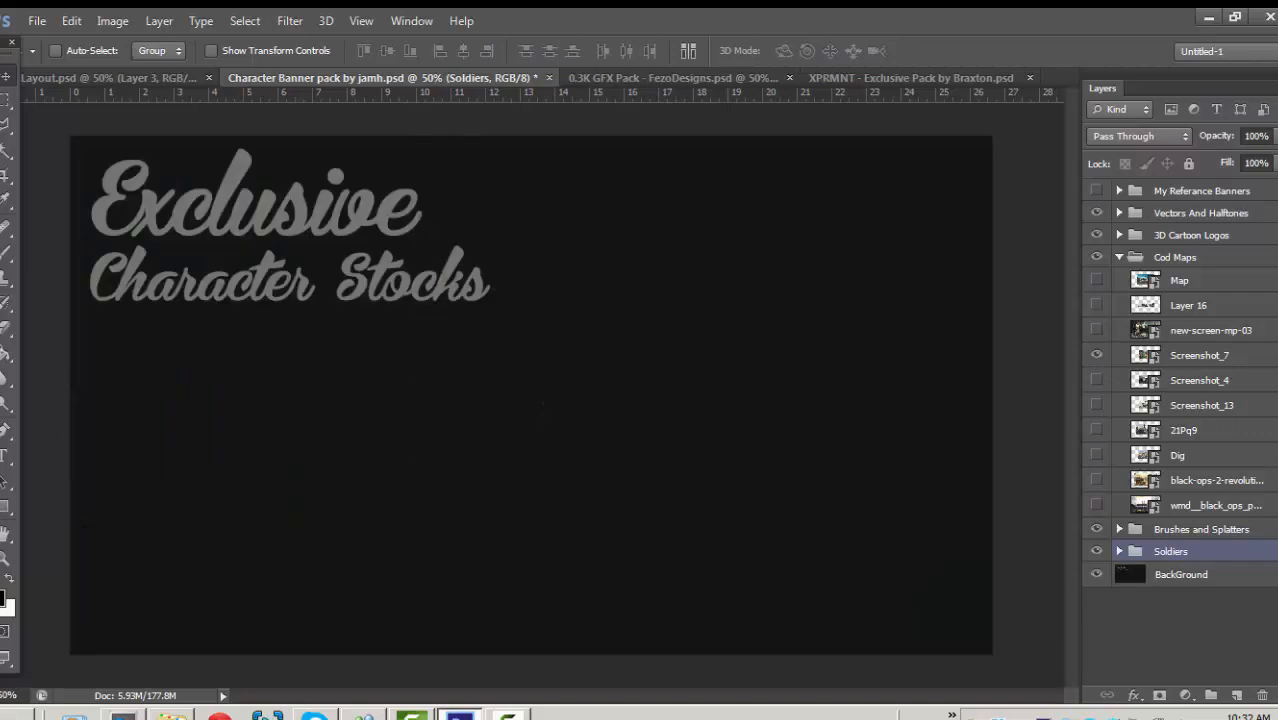
pyautogui.click(1096, 355)
pyautogui.click(1096, 405)
pyautogui.click(1096, 405)
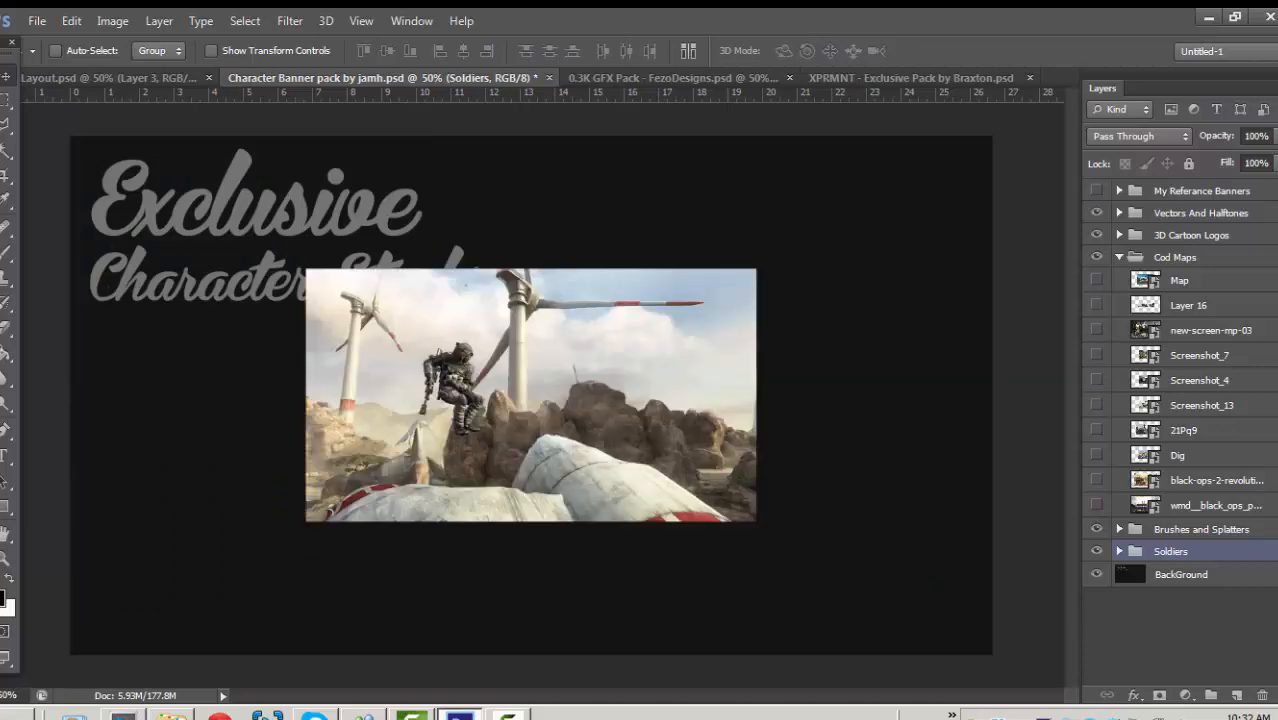
pyautogui.click(1096, 380)
pyautogui.click(1096, 380)
pyautogui.click(1096, 430)
pyautogui.click(1096, 430)
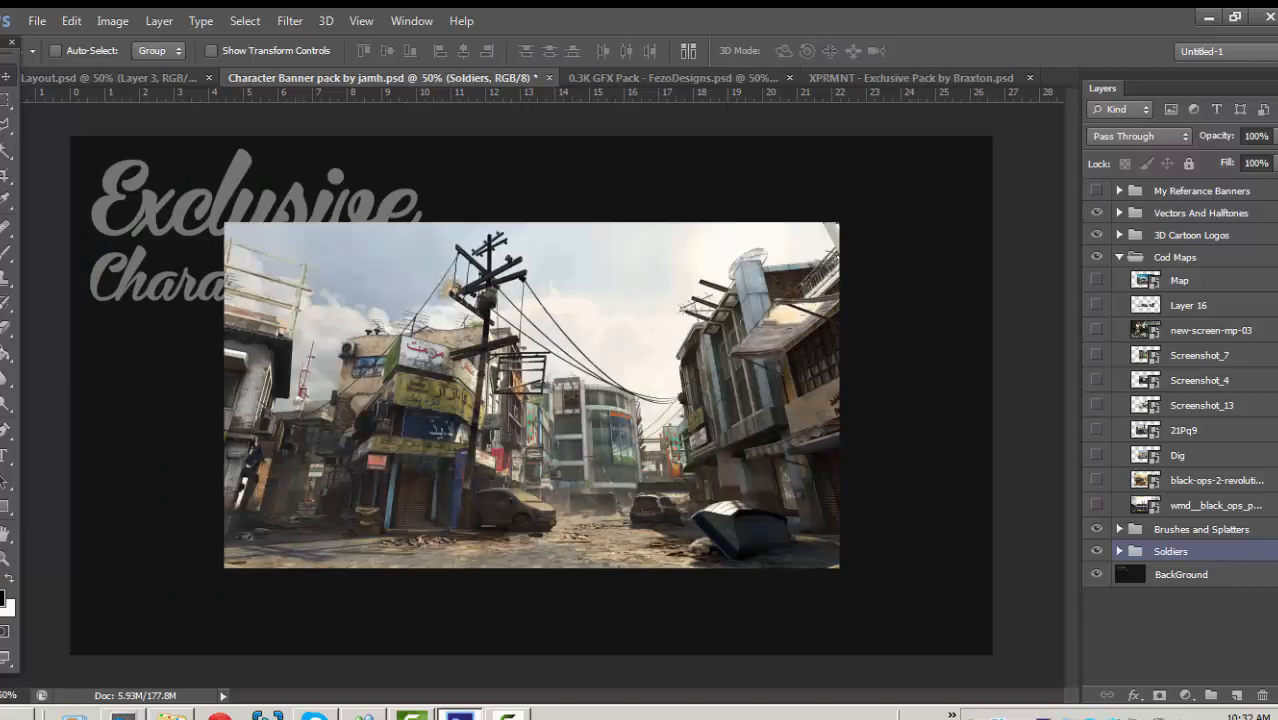
pyautogui.click(1096, 455)
pyautogui.click(1096, 455)
# Show the 21Pq9 street image and copy it into Layout.psd above Layer 3, at the left end of the white band.
pyautogui.click(1096, 430)
pyautogui.click(1096, 430)
pyautogui.click(1096, 430)
pyautogui.click(1184, 430)
pyautogui.moveTo(605, 395); pyautogui.dragTo(64, 80)
pyautogui.moveTo(137, 145); pyautogui.dragTo(178, 143)
pyautogui.moveTo(120, 78); pyautogui.dragTo(483, 396)
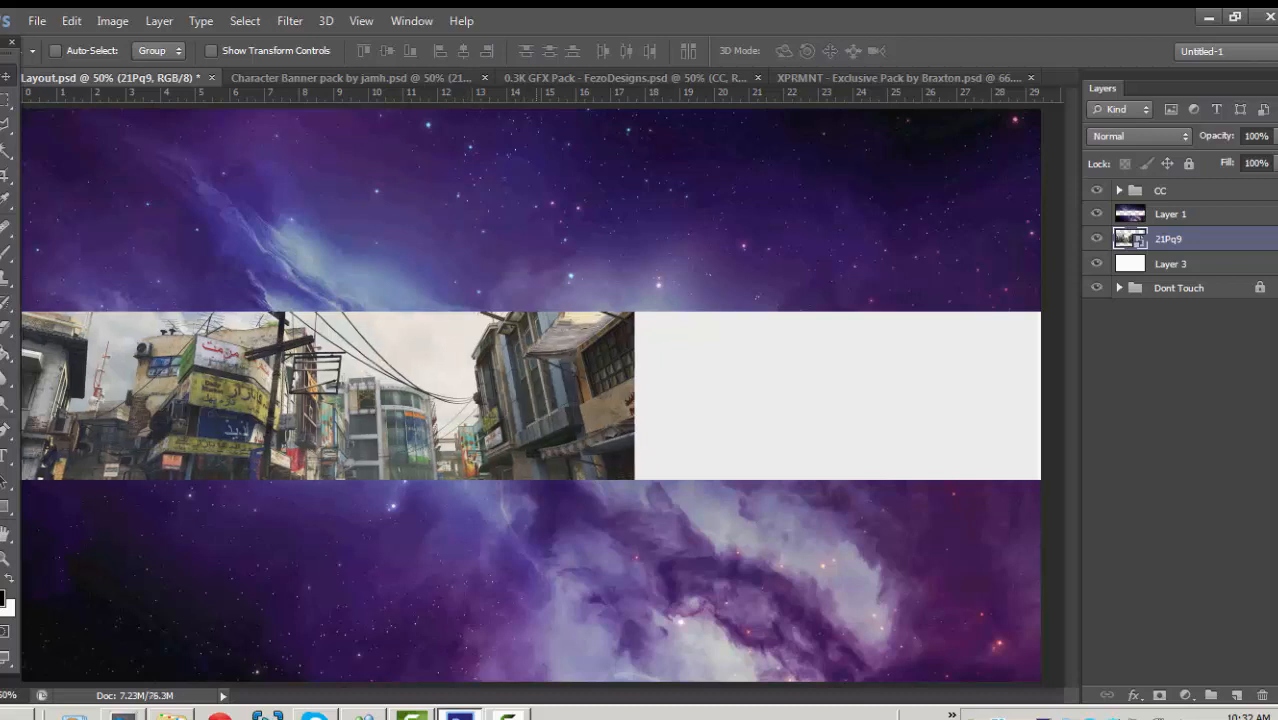
pyautogui.hotkey('ctrl', 't')
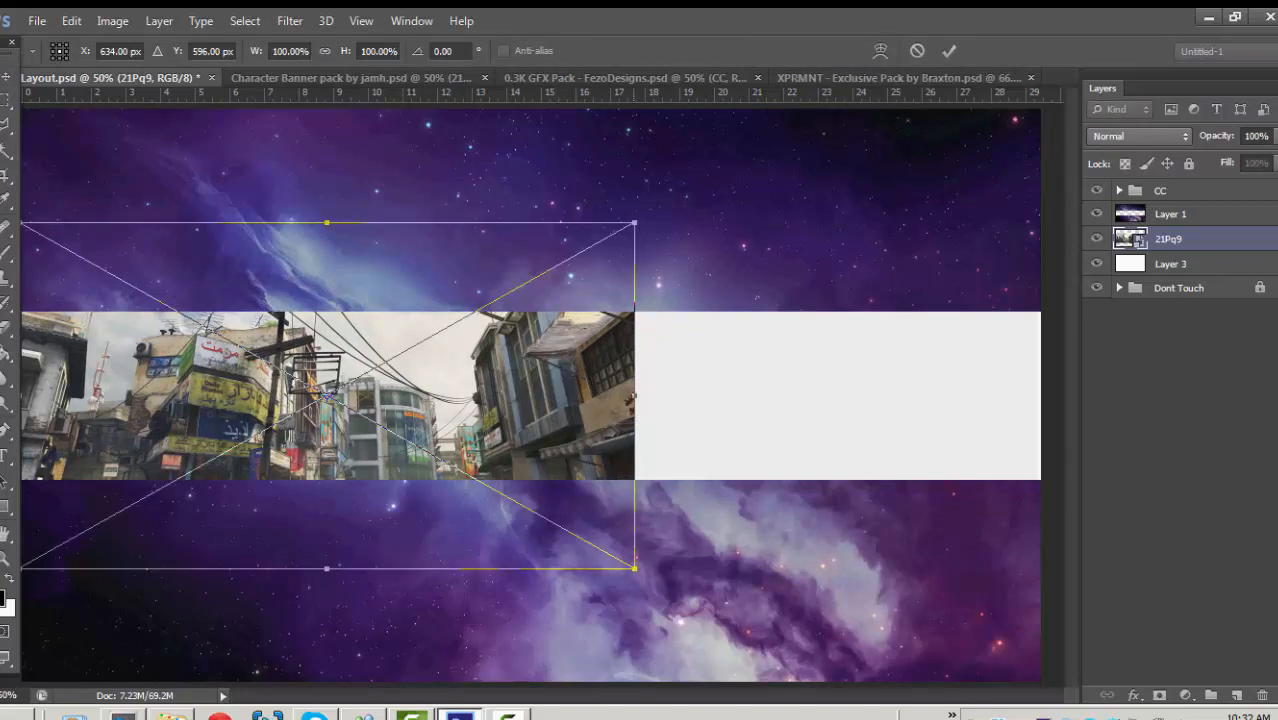
pyautogui.moveTo(634, 395); pyautogui.dragTo(637, 395)
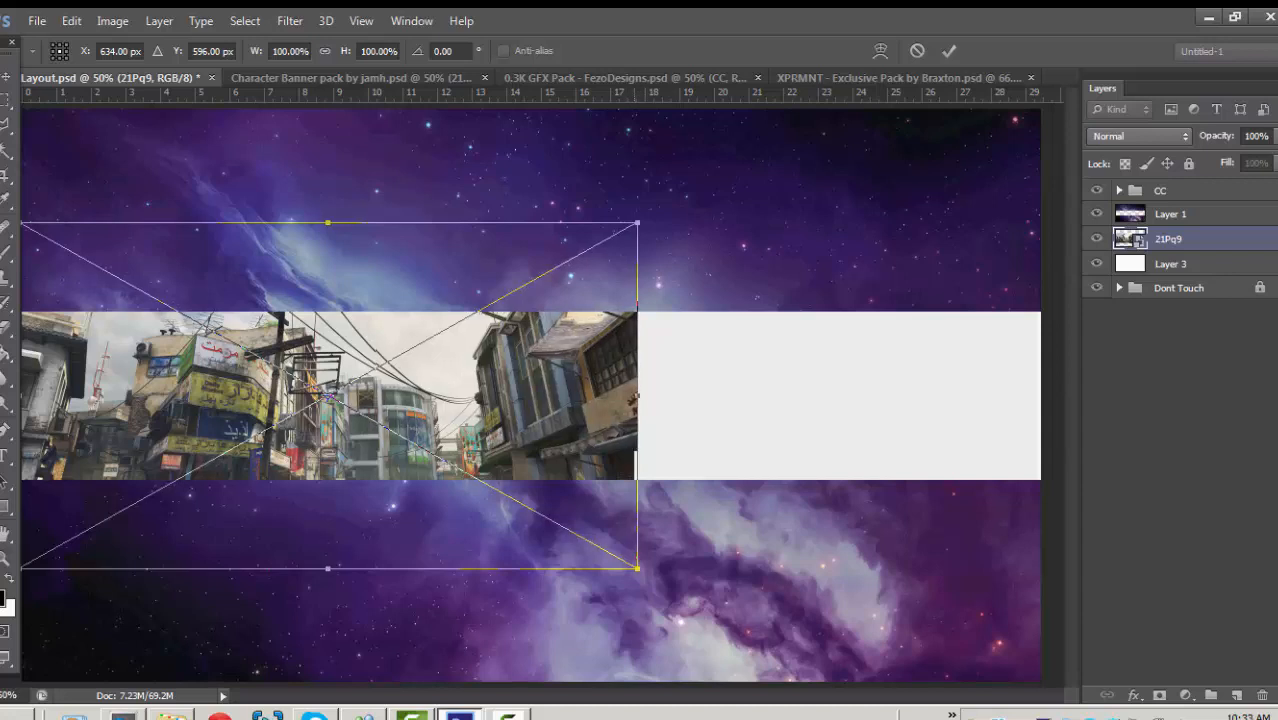
pyautogui.rightClick(1005, 460)
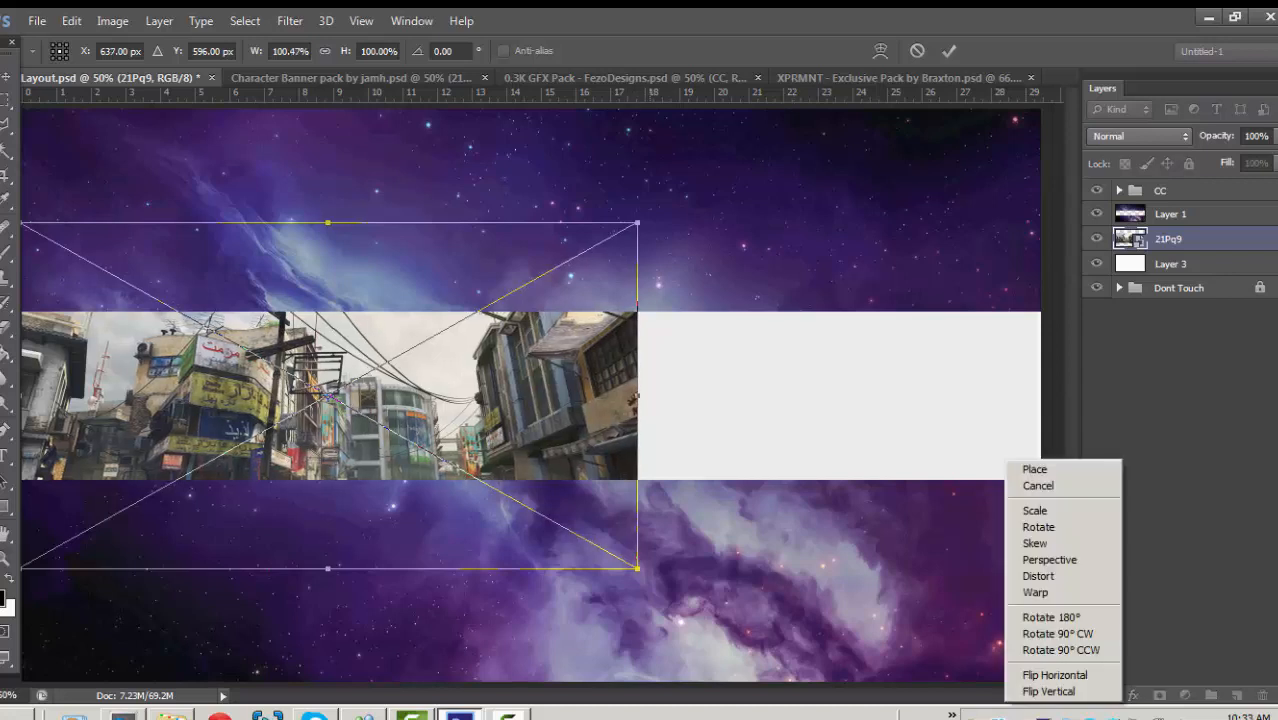
pyautogui.press('Escape')
pyautogui.moveTo(637, 395)
pyautogui.mouseDown()
pyautogui.moveTo(1058, 395)
pyautogui.moveTo(656, 396)
pyautogui.mouseUp()
pyautogui.press('Return')
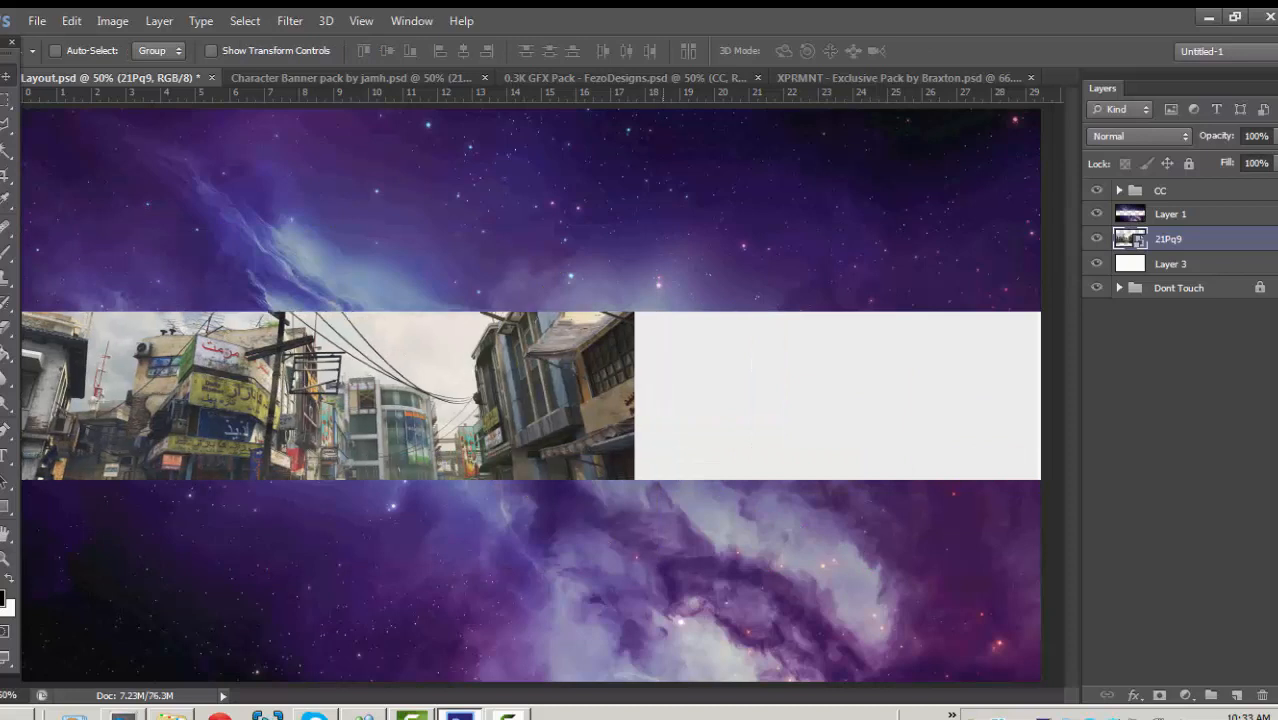
# Scale the 21Pq9 street image to about 168% so it spans the white band, and shift it up to Y 421.50 px.
pyautogui.hotkey('ctrl', 't')
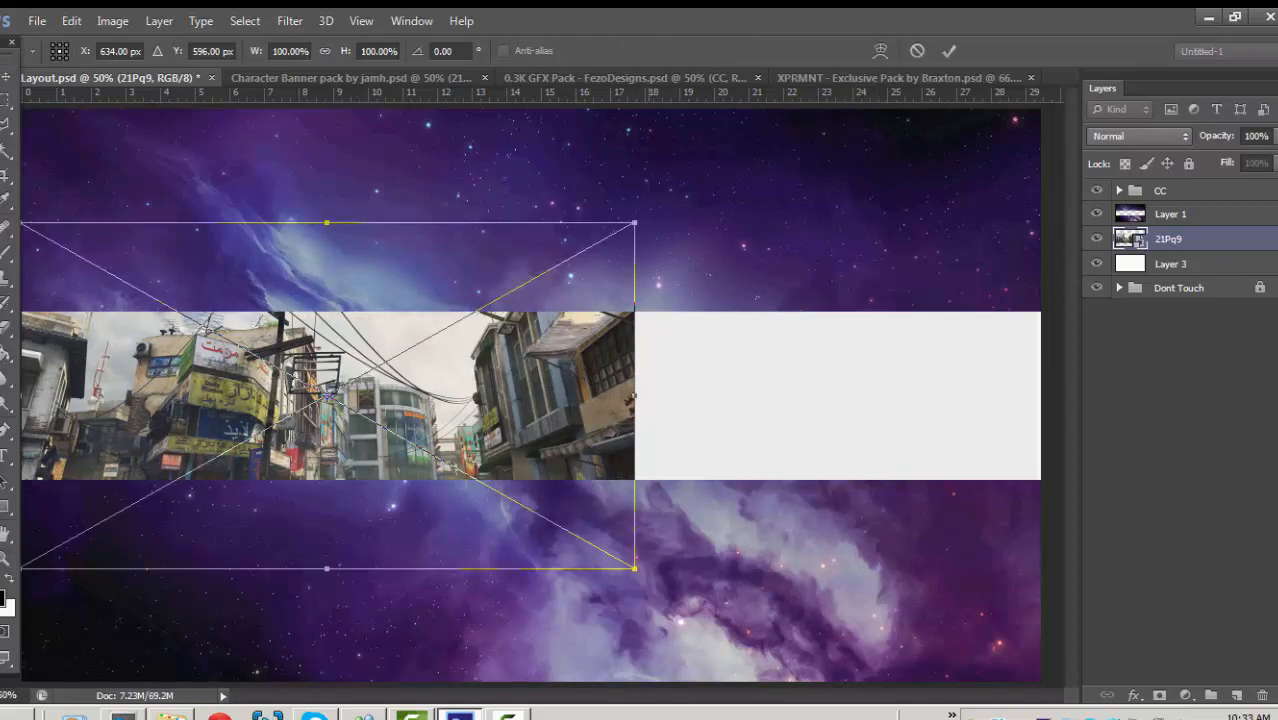
pyautogui.moveTo(634, 568); pyautogui.dragTo(1052, 690)
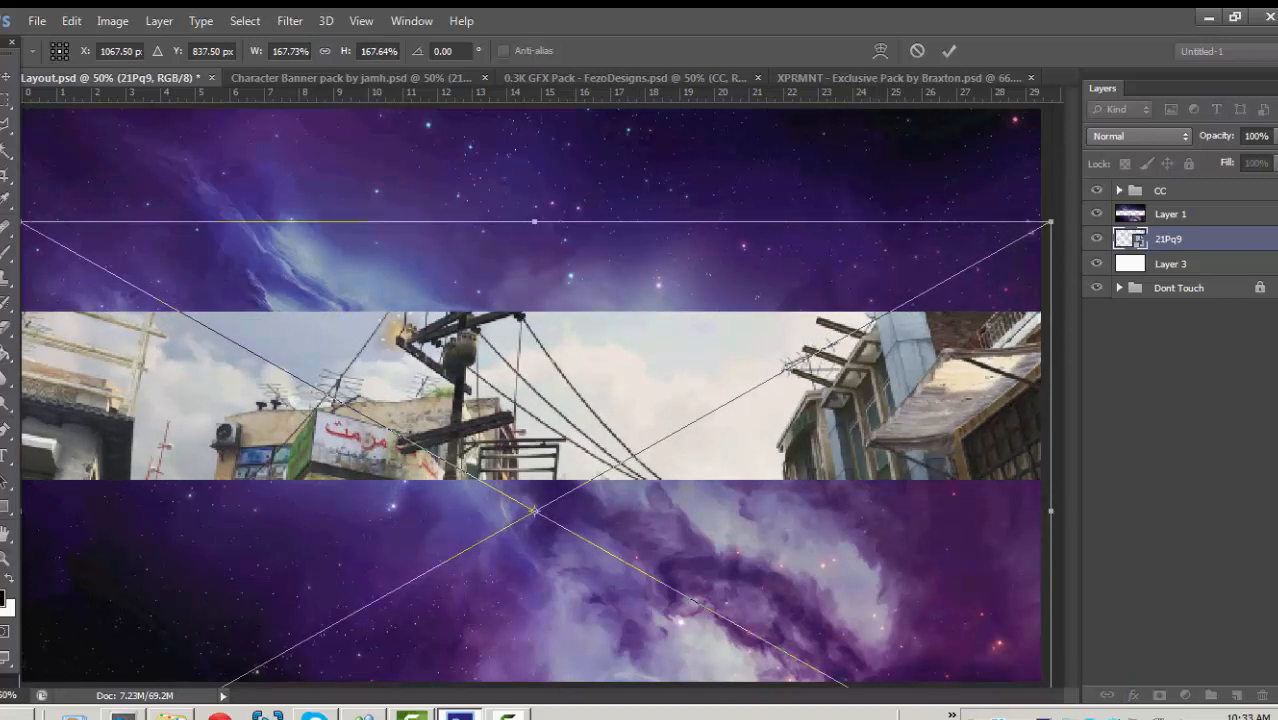
pyautogui.press('Up')
pyautogui.press('Up')
pyautogui.press('Up')
pyautogui.press('Up')
pyautogui.press('Up')
pyautogui.press('Up')
pyautogui.press('Up')
pyautogui.press('Up')
pyautogui.press('Up')
pyautogui.press('Up')
pyautogui.press('Up')
pyautogui.press('Up')
pyautogui.press('Up')
pyautogui.press('Up')
pyautogui.press('Up')
pyautogui.press('Up')
pyautogui.press('Up')
pyautogui.press('Up')
pyautogui.press('Up')
pyautogui.press('Up')
pyautogui.press('Up')
pyautogui.press('Up')
pyautogui.press('Up')
pyautogui.press('Up')
pyautogui.press('Up')
pyautogui.press('Up')
pyautogui.press('Up')
pyautogui.press('Up')
pyautogui.press('Up')
pyautogui.press('Up')
pyautogui.press('Up')
pyautogui.press('Up')
pyautogui.press('Up')
pyautogui.press('Up')
pyautogui.press('Up')
pyautogui.press('Up')
pyautogui.press('Up')
pyautogui.press('Up')
pyautogui.press('Up')
pyautogui.press('Up')
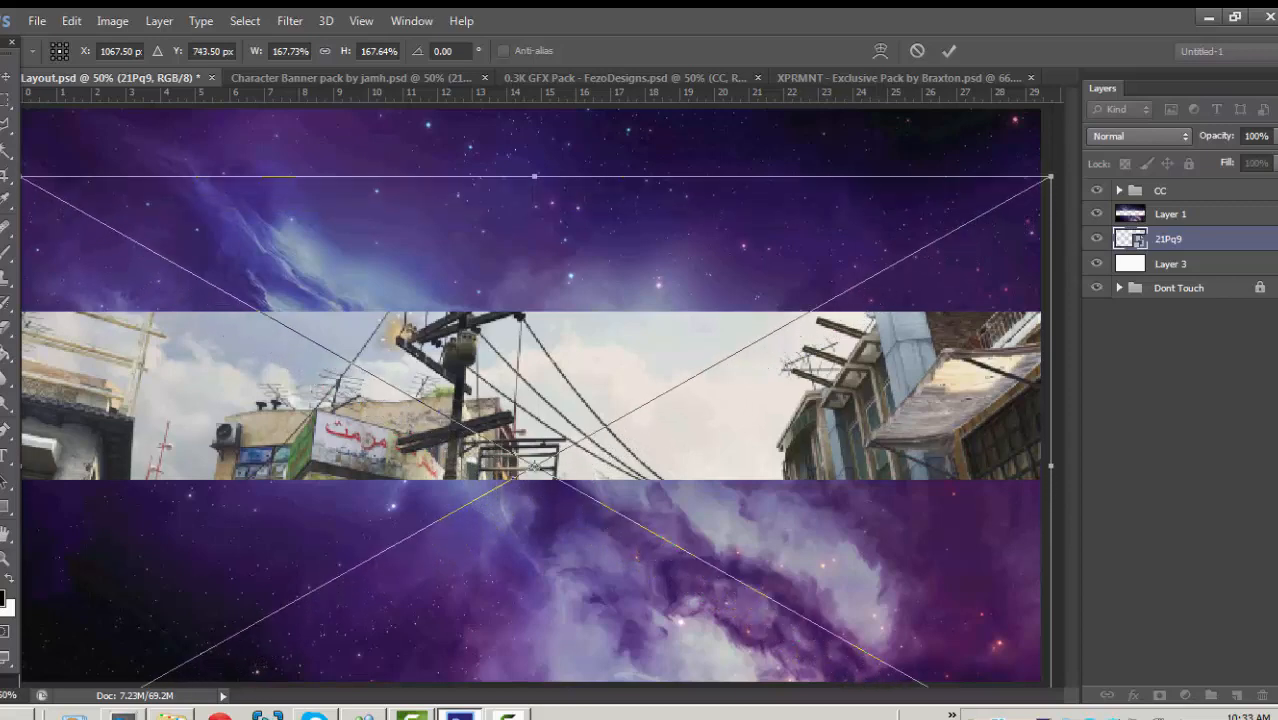
pyautogui.press('Up')
pyautogui.press('Up')
pyautogui.press('Up')
pyautogui.press('Up')
pyautogui.press('Up')
pyautogui.press('Up')
pyautogui.press('Up')
pyautogui.press('Up')
pyautogui.press('Up')
pyautogui.press('Up')
pyautogui.press('Up')
pyautogui.press('Up')
pyautogui.press('Up')
pyautogui.press('Up')
pyautogui.press('Up')
pyautogui.press('Up')
pyautogui.press('Up')
pyautogui.press('Up')
pyautogui.press('Up')
pyautogui.press('Up')
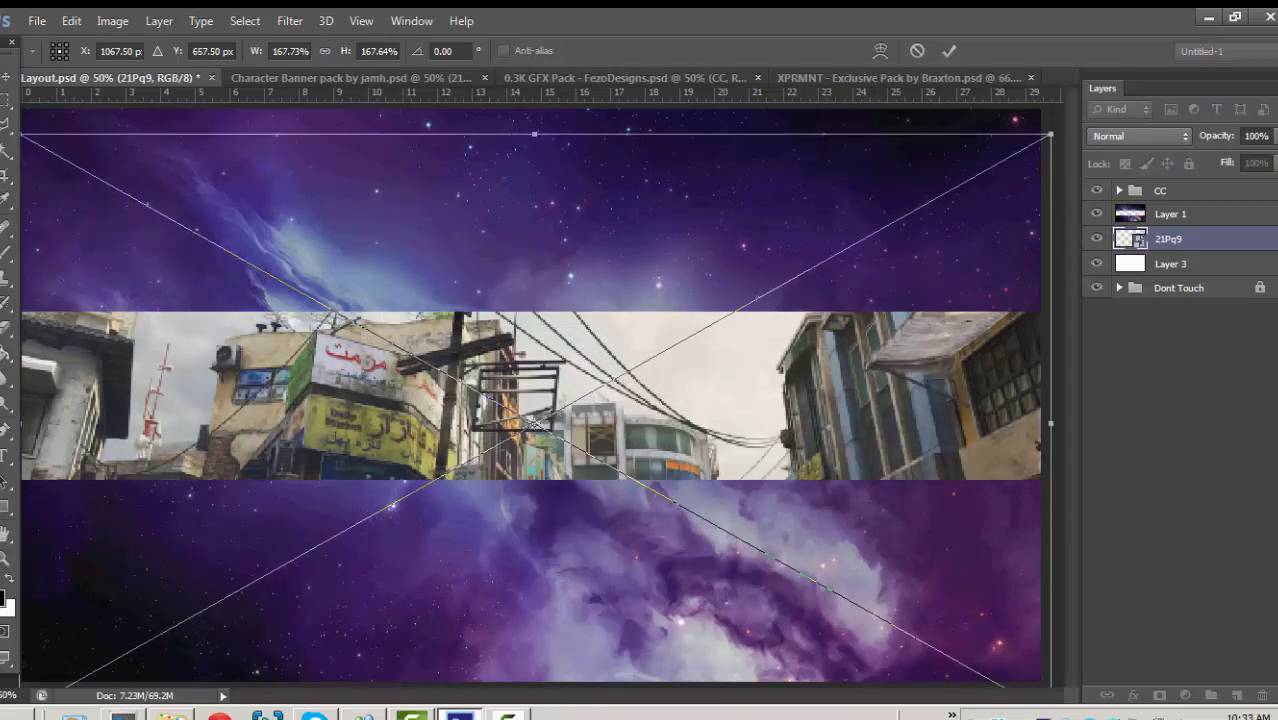
pyautogui.press('Up')
pyautogui.press('Up')
pyautogui.press('Up')
pyautogui.press('Up')
pyautogui.press('Up')
pyautogui.press('Up')
pyautogui.press('Up')
pyautogui.press('Up')
pyautogui.press('Up')
pyautogui.press('Up')
pyautogui.press('Up')
pyautogui.press('Up')
pyautogui.press('Up')
pyautogui.press('Up')
pyautogui.press('Up')
pyautogui.press('Up')
pyautogui.press('Up')
pyautogui.press('Up')
pyautogui.press('Up')
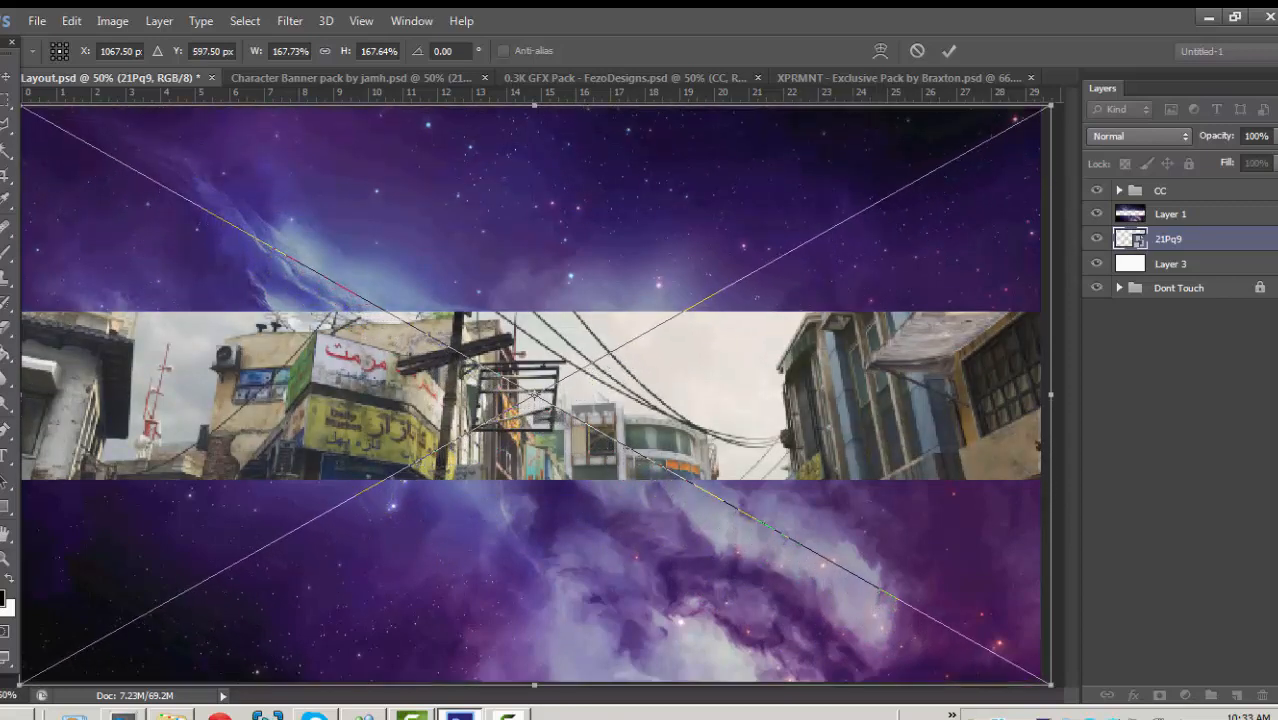
pyautogui.press('Up')
pyautogui.press('Up')
pyautogui.press('Up')
pyautogui.press('Up')
pyautogui.press('Up')
pyautogui.press('Up')
pyautogui.press('Up')
pyautogui.press('Up')
pyautogui.press('Up')
pyautogui.press('Up')
pyautogui.press('Up')
pyautogui.press('Up')
pyautogui.press('Up')
pyautogui.press('Up')
pyautogui.press('Up')
pyautogui.press('Up')
pyautogui.press('Up')
pyautogui.press('Up')
pyautogui.press('Up')
pyautogui.press('Up')
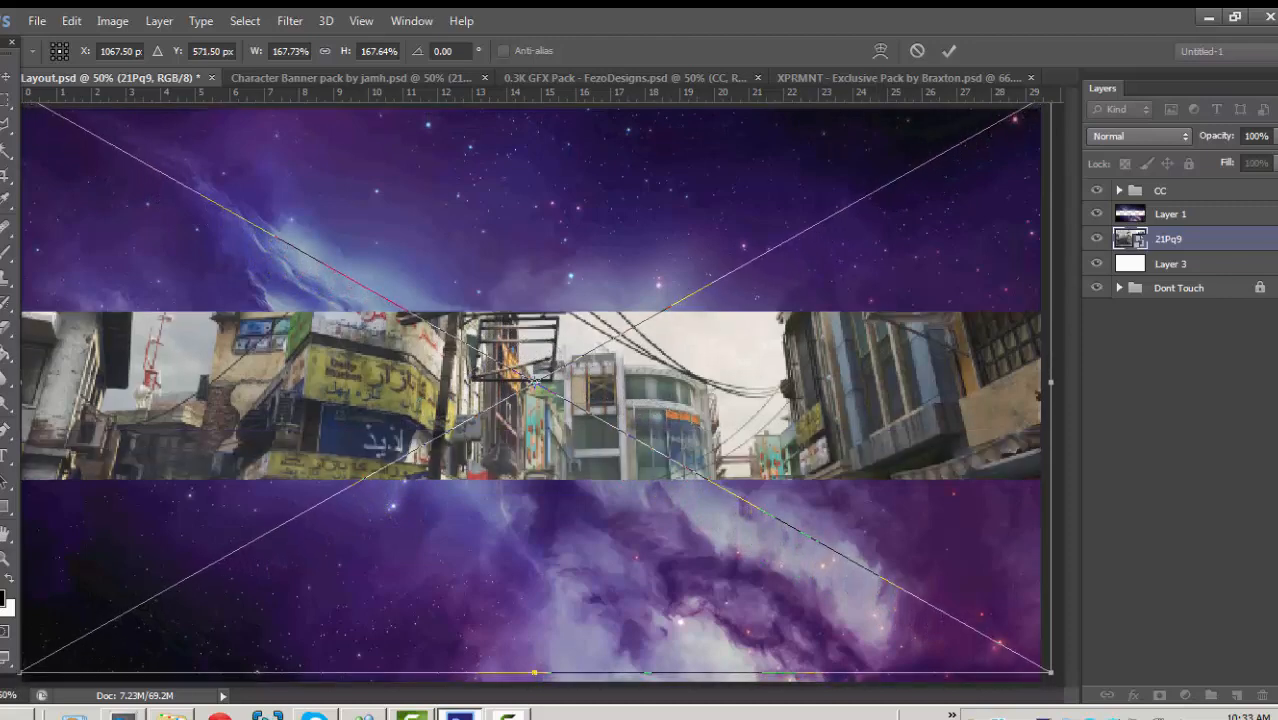
pyautogui.press('Up')
pyautogui.press('Up')
pyautogui.press('Up')
pyautogui.press('Up')
pyautogui.press('Up')
pyautogui.press('Up')
pyautogui.press('Up')
pyautogui.press('Up')
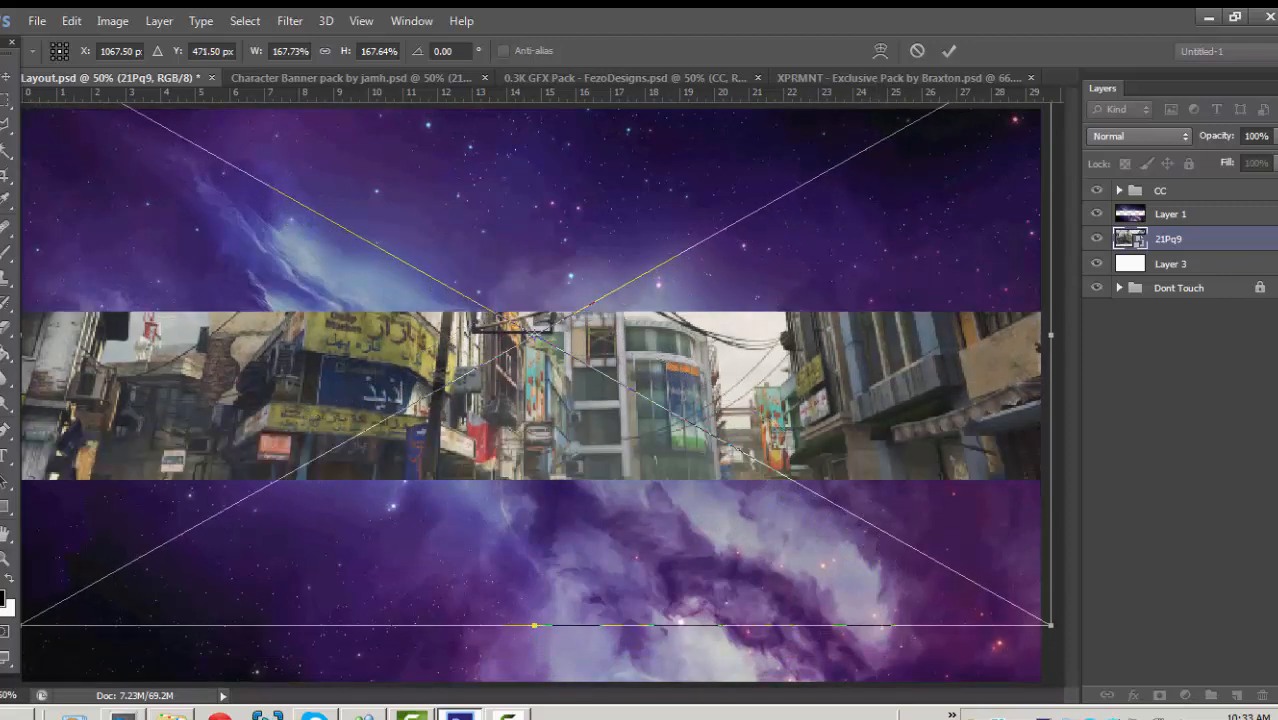
pyautogui.press('Up')
pyautogui.press('Up')
pyautogui.press('Up')
pyautogui.press('Up')
pyautogui.press('Up')
pyautogui.press('Up')
pyautogui.press('Up')
pyautogui.press('Up')
pyautogui.press('Up')
pyautogui.press('Up')
pyautogui.press('Up')
pyautogui.press('Up')
pyautogui.press('Up')
pyautogui.press('Up')
pyautogui.press('Up')
pyautogui.press('Up')
pyautogui.press('Up')
pyautogui.press('Up')
pyautogui.press('Up')
pyautogui.press('Up')
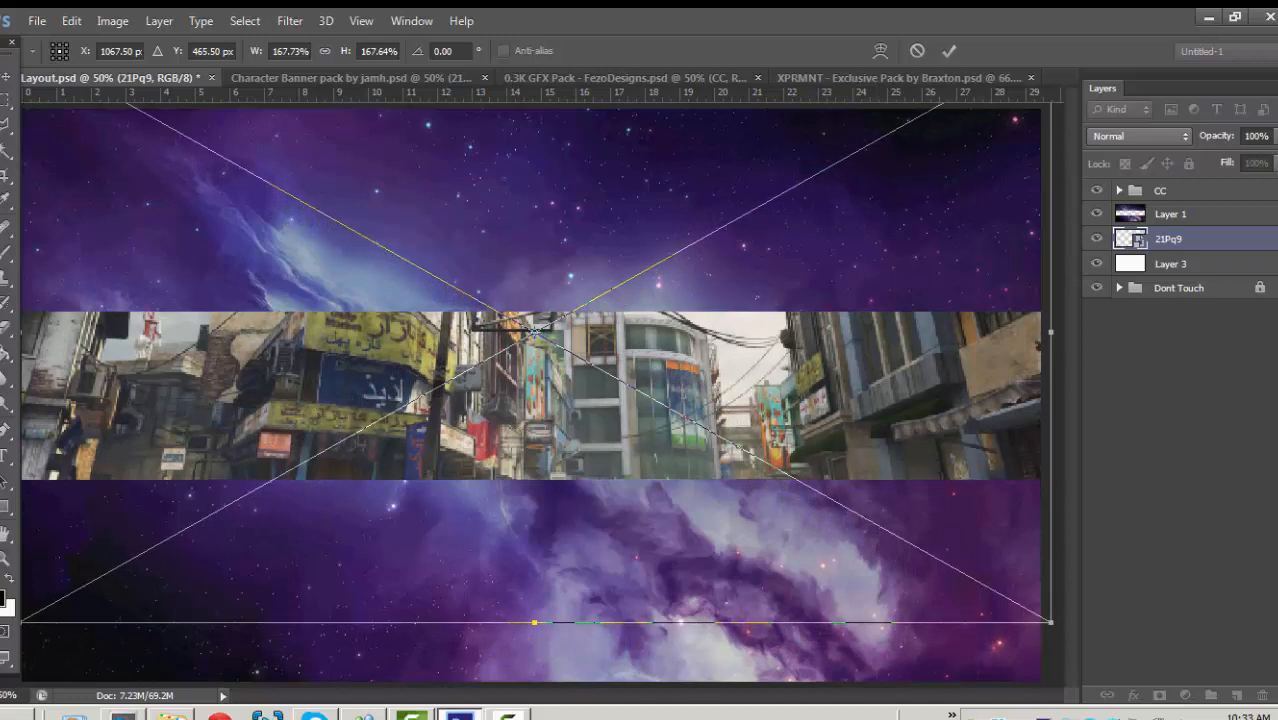
pyautogui.press('Up')
pyautogui.press('Up')
pyautogui.press('Up')
pyautogui.press('Up')
pyautogui.press('Up')
pyautogui.press('Up')
pyautogui.press('Up')
pyautogui.press('Up')
pyautogui.press('Up')
pyautogui.press('Up')
pyautogui.press('Up')
pyautogui.press('Up')
pyautogui.press('Up')
pyautogui.press('Up')
pyautogui.press('Up')
pyautogui.press('Up')
pyautogui.press('Up')
pyautogui.press('Up')
pyautogui.press('Up')
pyautogui.press('Up')
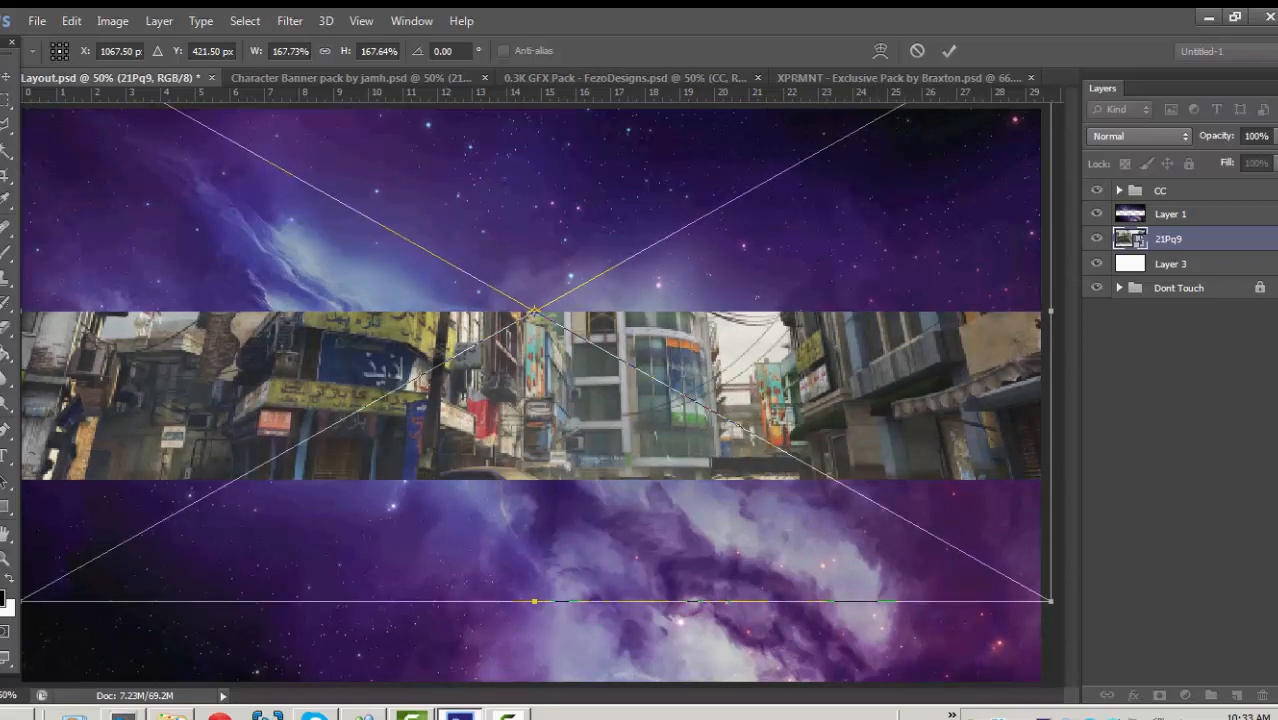
# Shift the 21Pq9 street image up to Y 293.50 px so the parked cars fill the band, and apply the transform.
pyautogui.press('Up')
pyautogui.press('Up')
pyautogui.press('Up')
pyautogui.press('Up')
pyautogui.press('Up')
pyautogui.press('Up')
pyautogui.press('Up')
pyautogui.press('Up')
pyautogui.press('Up')
pyautogui.press('Up')
pyautogui.press('Up')
pyautogui.press('Up')
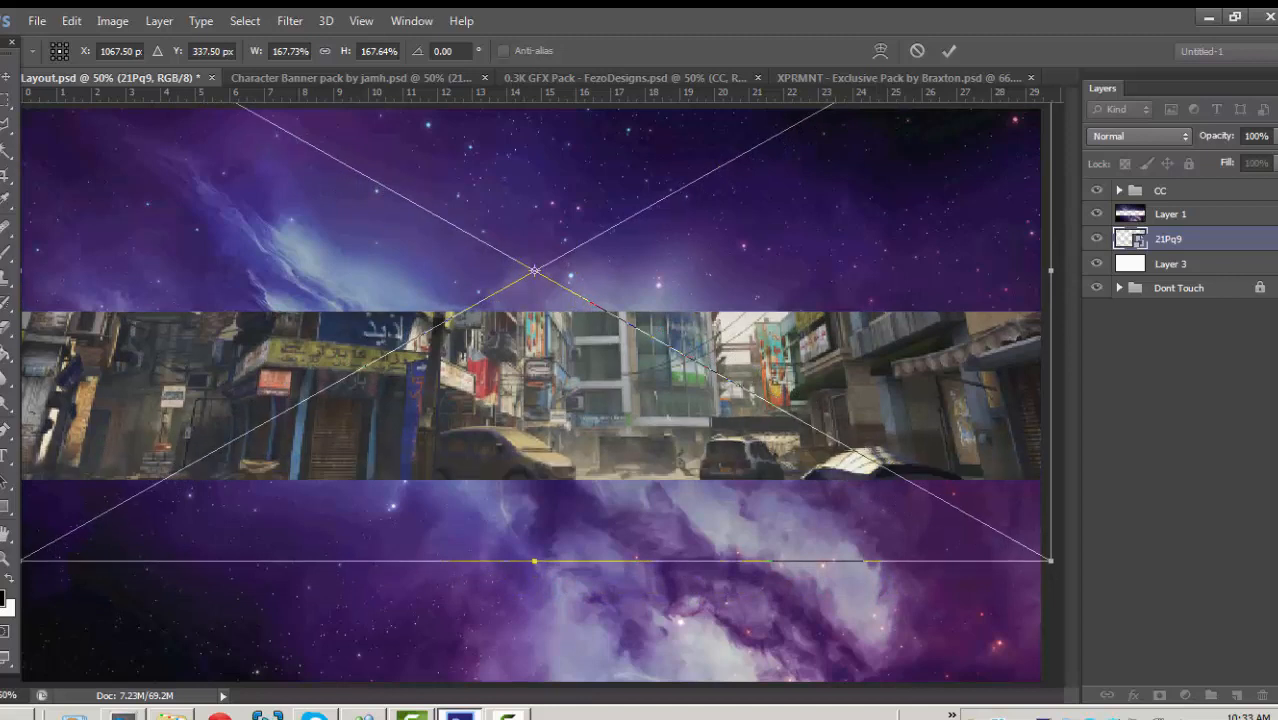
pyautogui.press('Up')
pyautogui.press('Up')
pyautogui.press('Up')
pyautogui.press('Up')
pyautogui.press('Up')
pyautogui.press('Up')
pyautogui.press('Up')
pyautogui.press('Up')
pyautogui.press('Up')
pyautogui.press('Up')
pyautogui.press('Up')
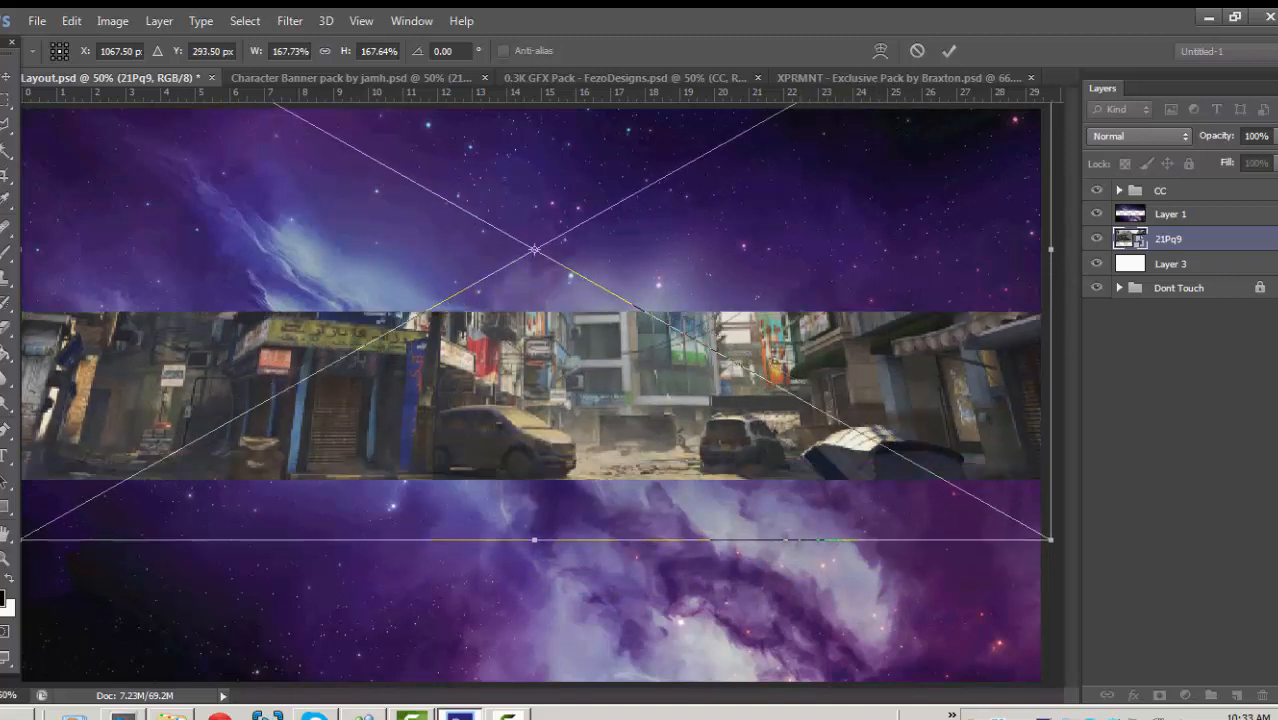
pyautogui.press('Return')
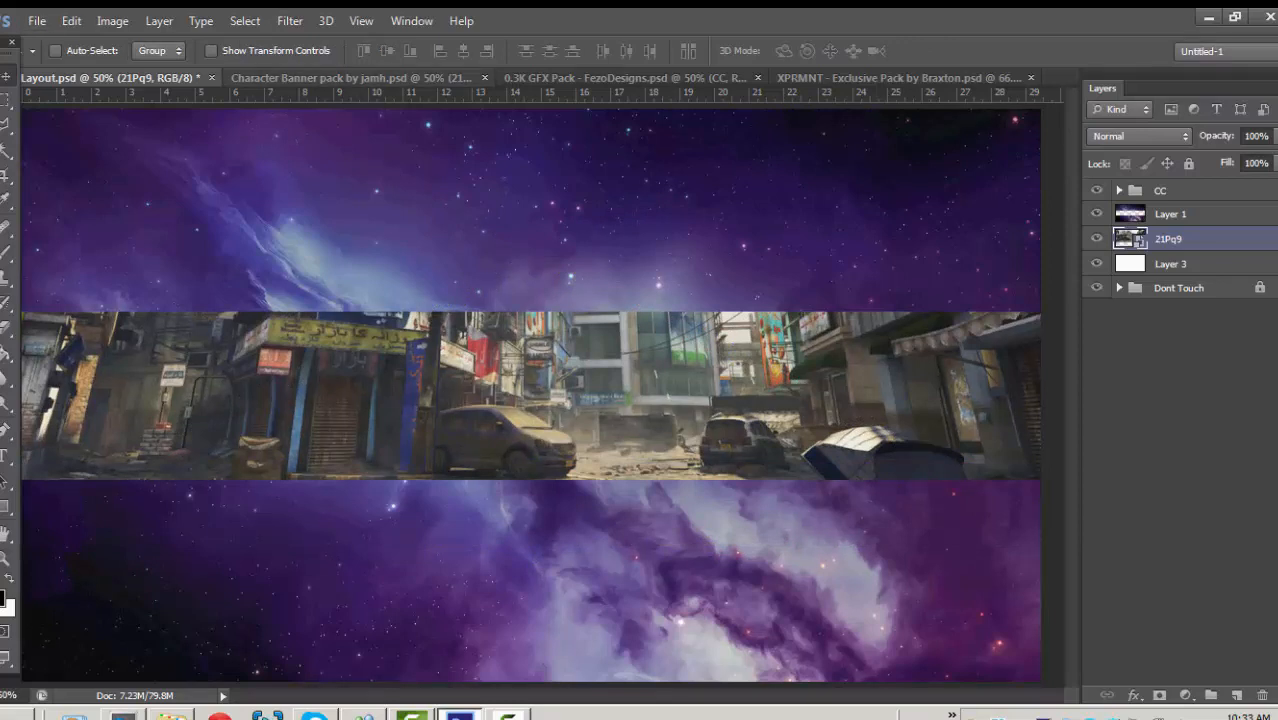
# In the character banner pack, hide the 21Pq9 image, collapse the Cod Maps group and expand the Soldiers group.
pyautogui.click(400, 77)
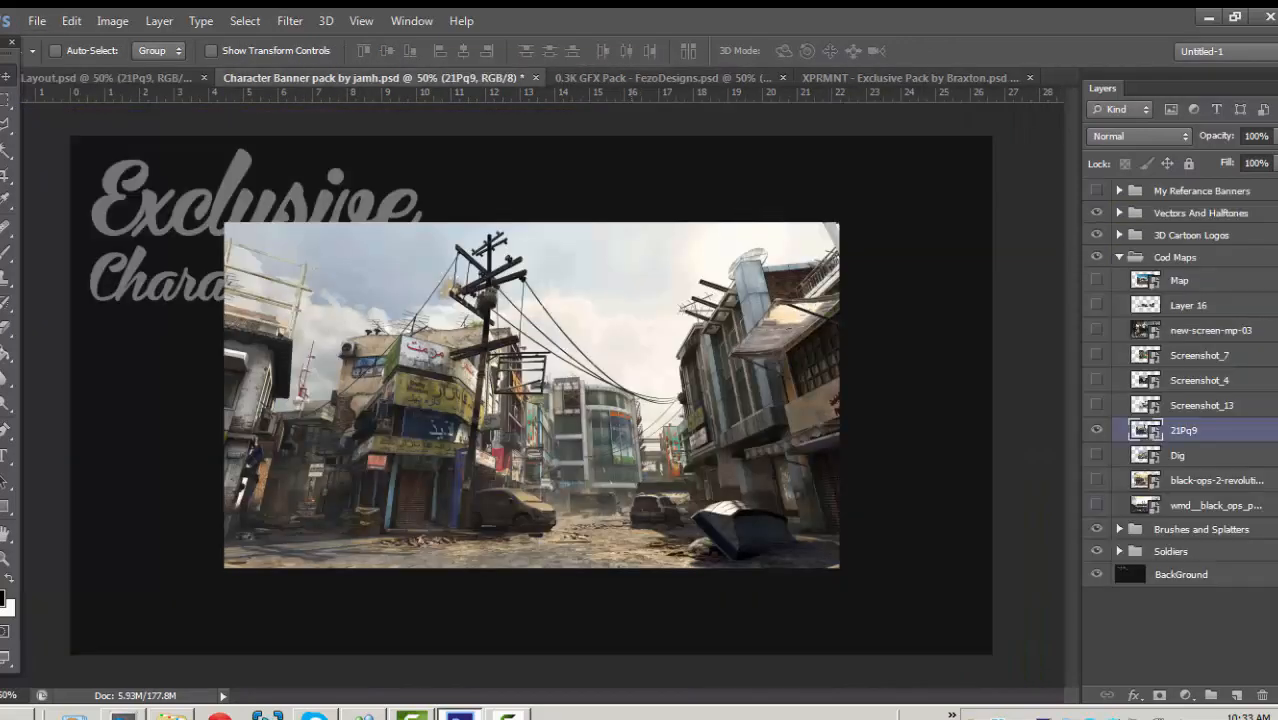
pyautogui.click(1096, 429)
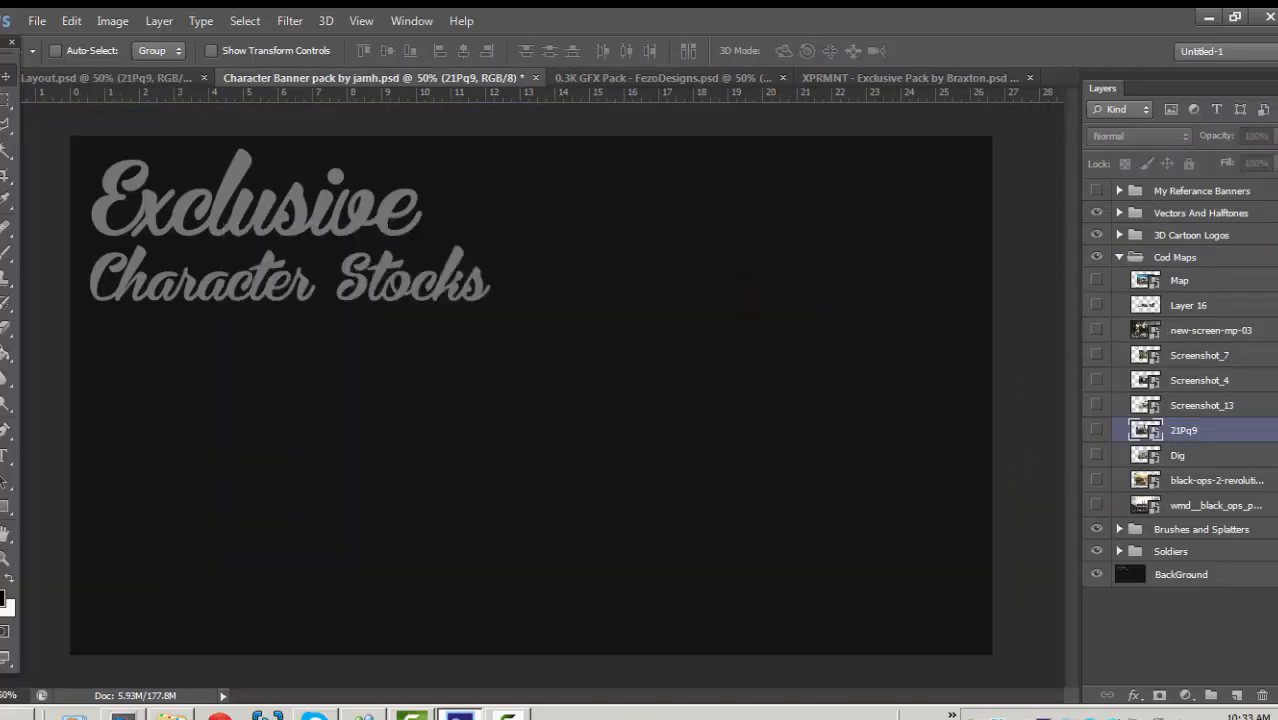
pyautogui.click(1119, 257)
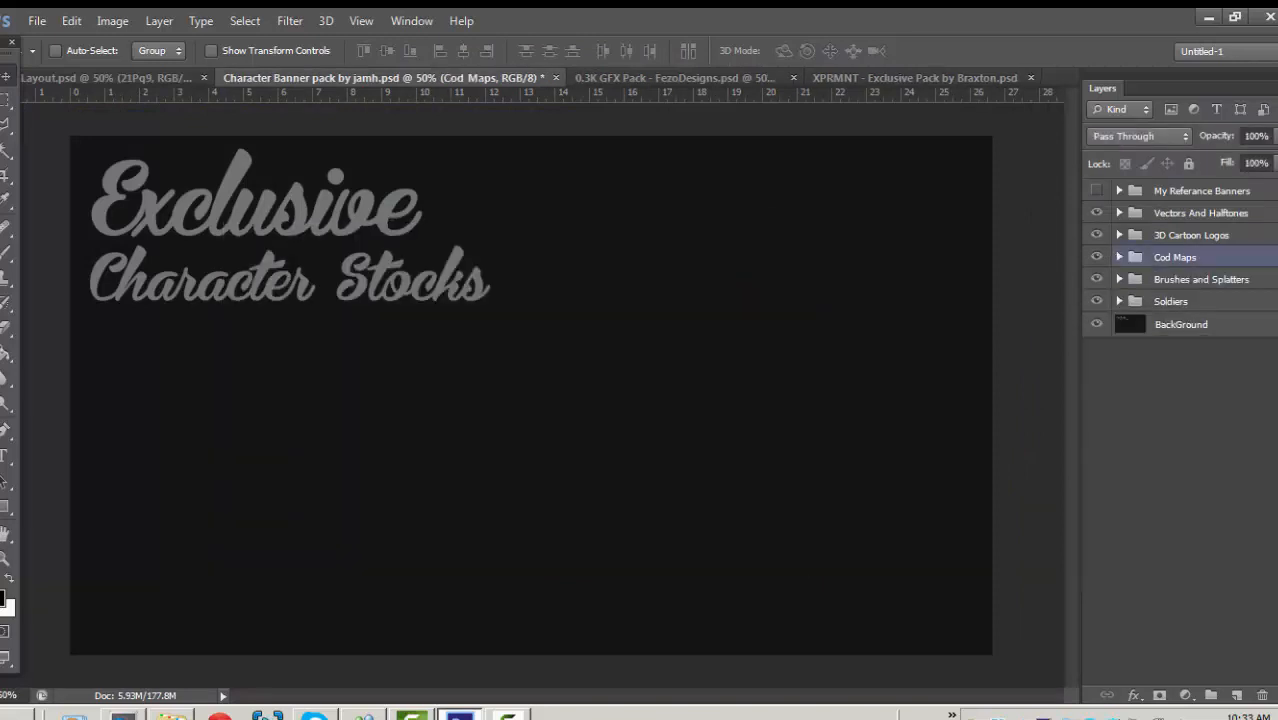
pyautogui.click(1119, 301)
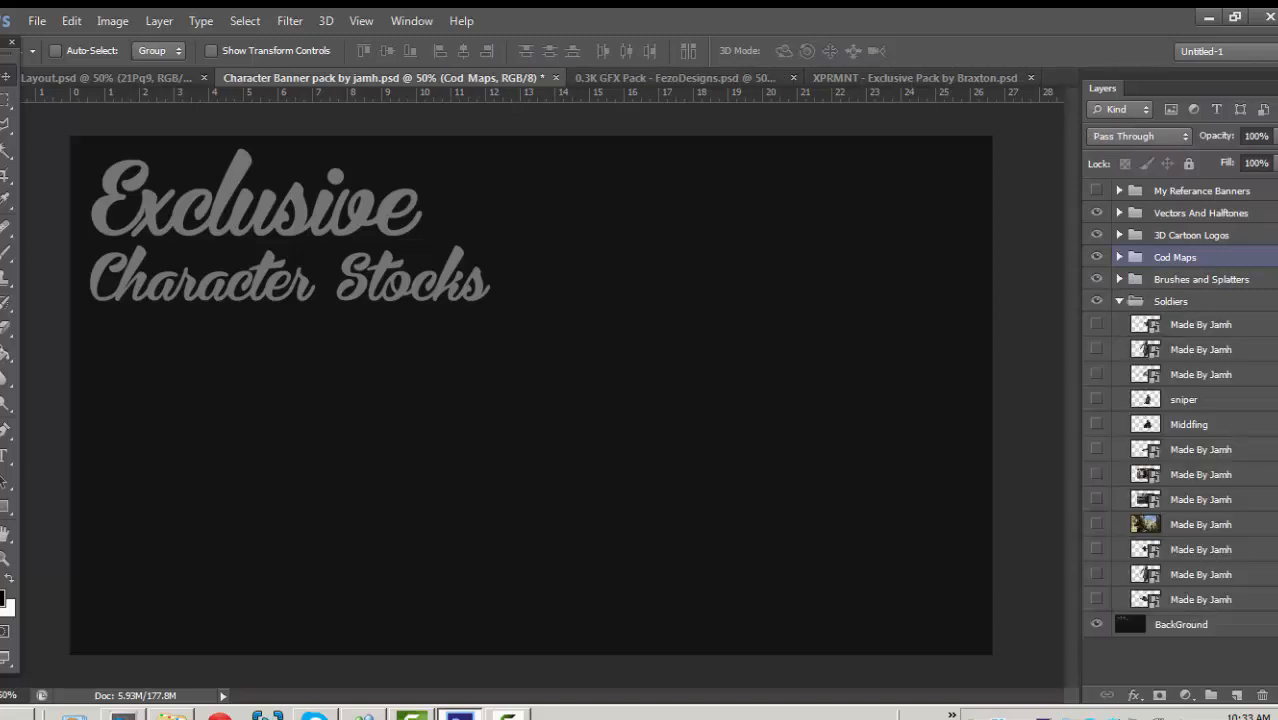
# Preview the first two soldiers, copy the hooded soldier with two pistols into Layout.psd above 21Pq9, and move its head and chest into the band.
pyautogui.click(1096, 324)
pyautogui.click(1096, 324)
pyautogui.click(1096, 349)
pyautogui.click(1096, 349)
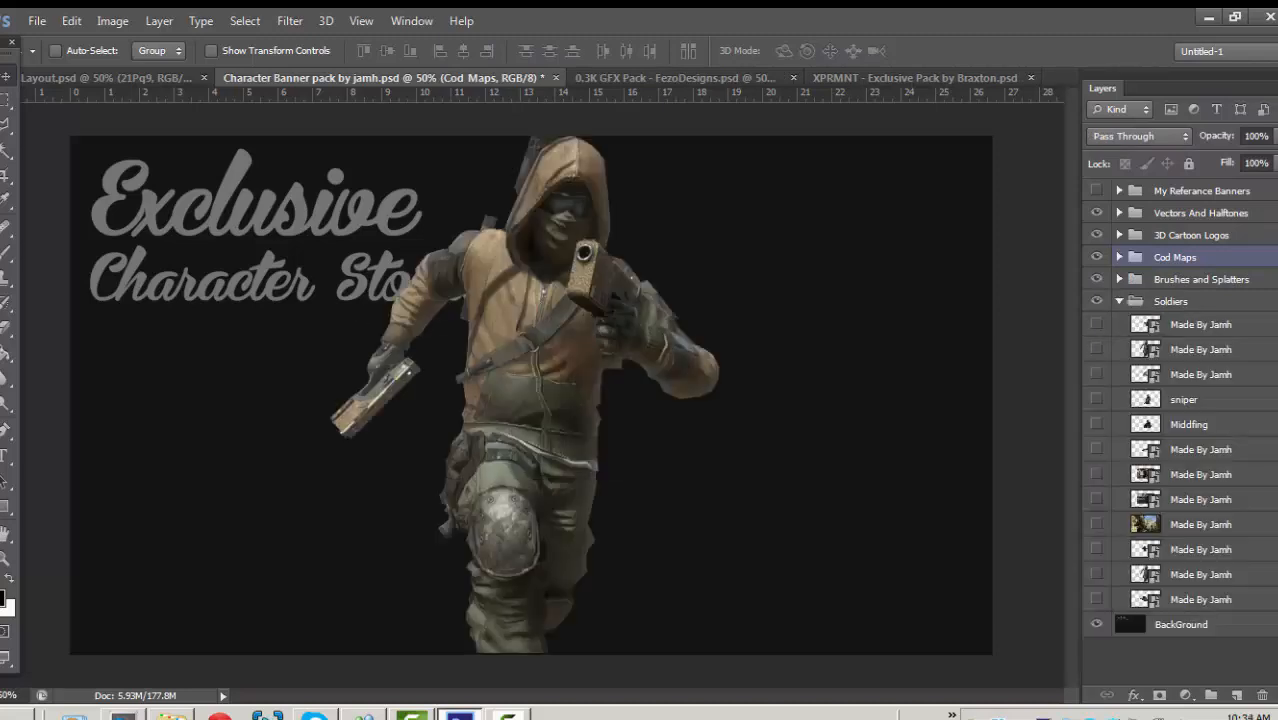
pyautogui.click(1096, 349)
pyautogui.click(1200, 349)
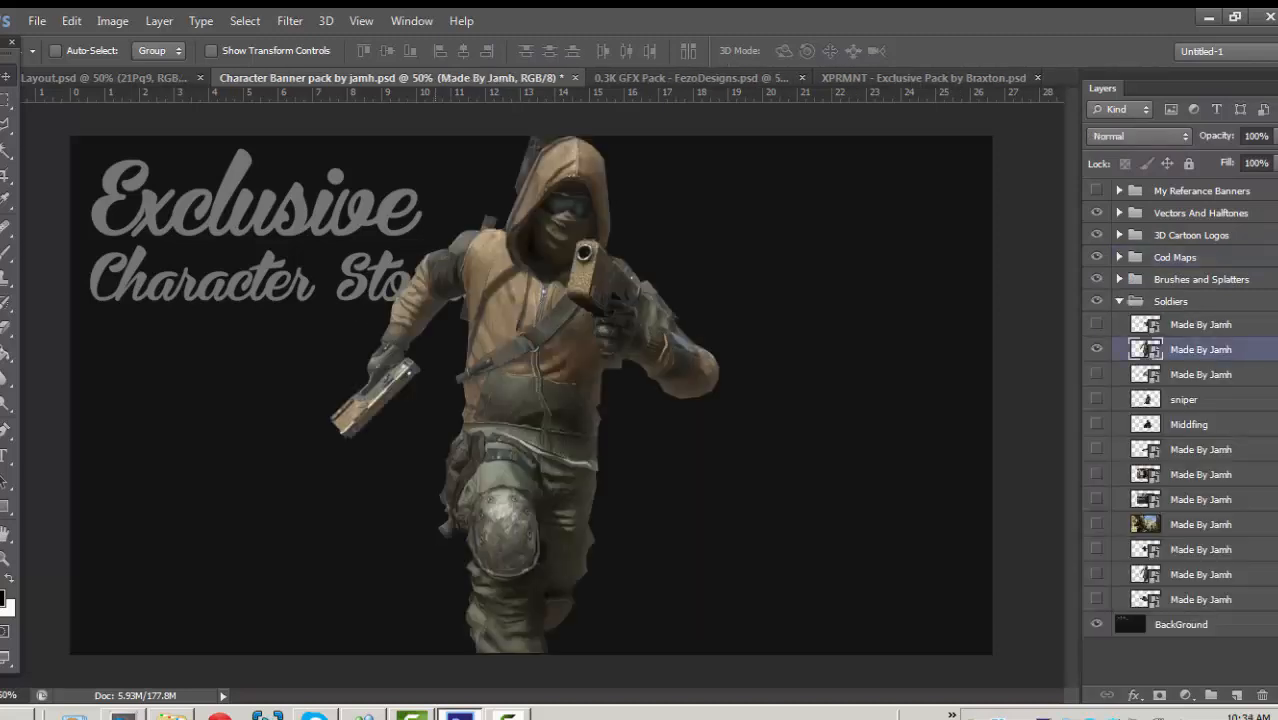
pyautogui.moveTo(456, 352); pyautogui.dragTo(181, 135)
pyautogui.moveTo(173, 82); pyautogui.dragTo(481, 300)
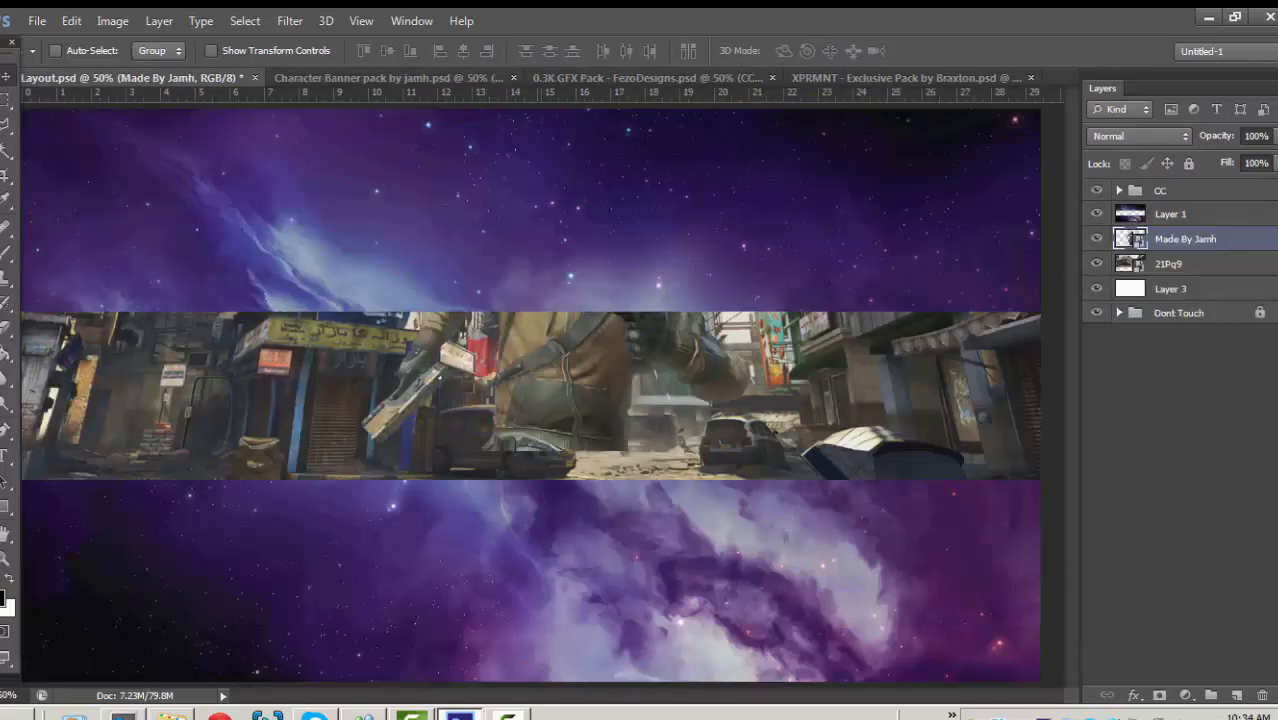
pyautogui.moveTo(541, 363); pyautogui.dragTo(560, 460)
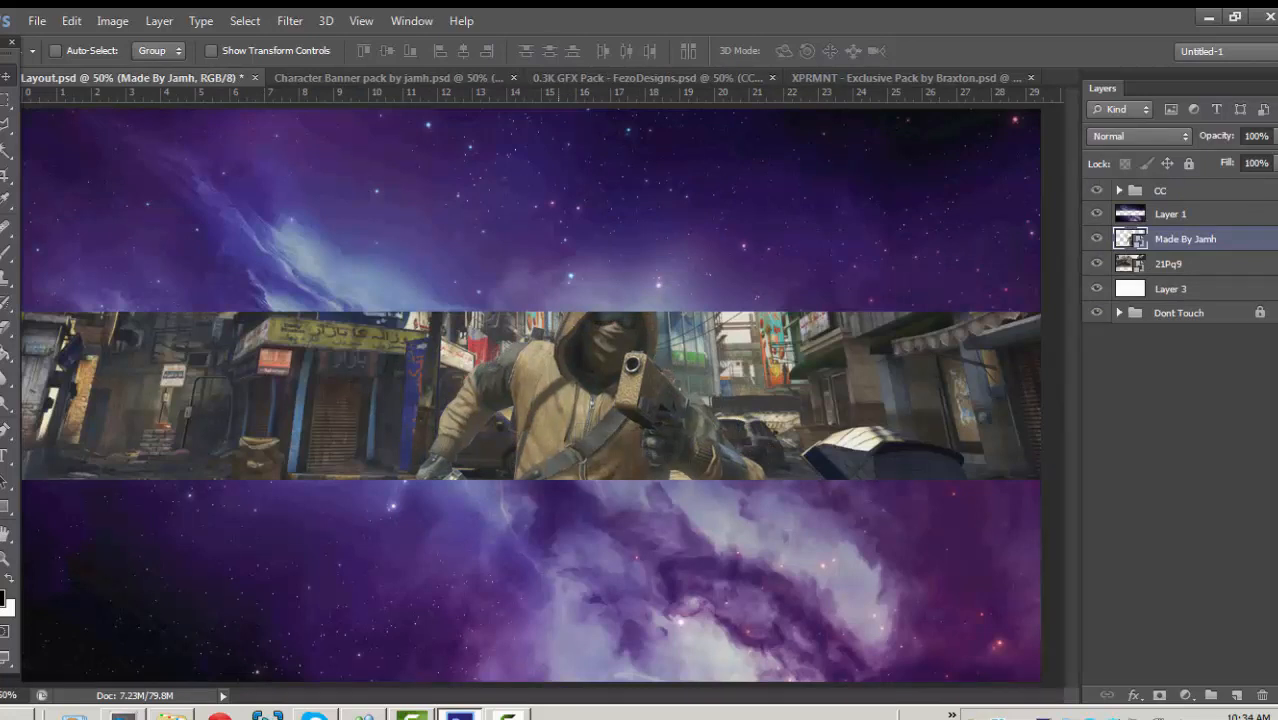
# Scale the hooded pistol soldier down to about 60% and position it at X 1067.50 px, Y 747.50 px.
pyautogui.hotkey('ctrl', 't')
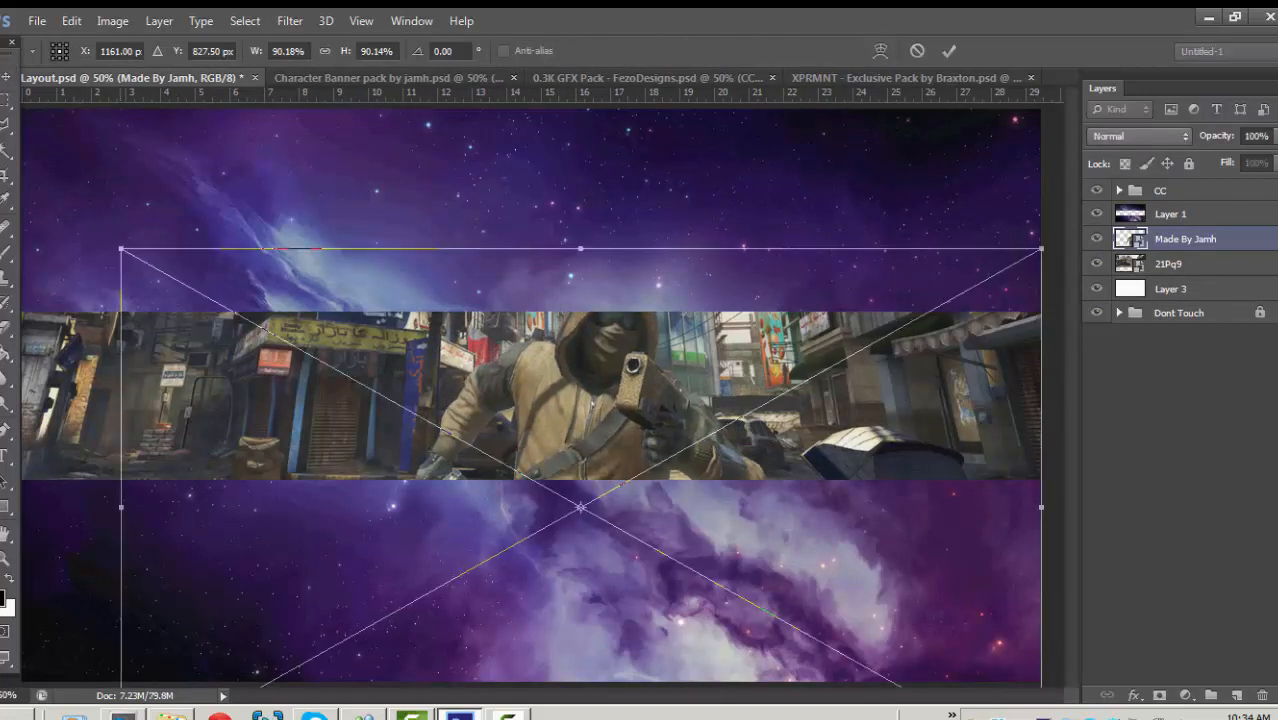
pyautogui.moveTo(119, 247); pyautogui.dragTo(322, 362)
pyautogui.moveTo(687, 435); pyautogui.dragTo(578, 327)
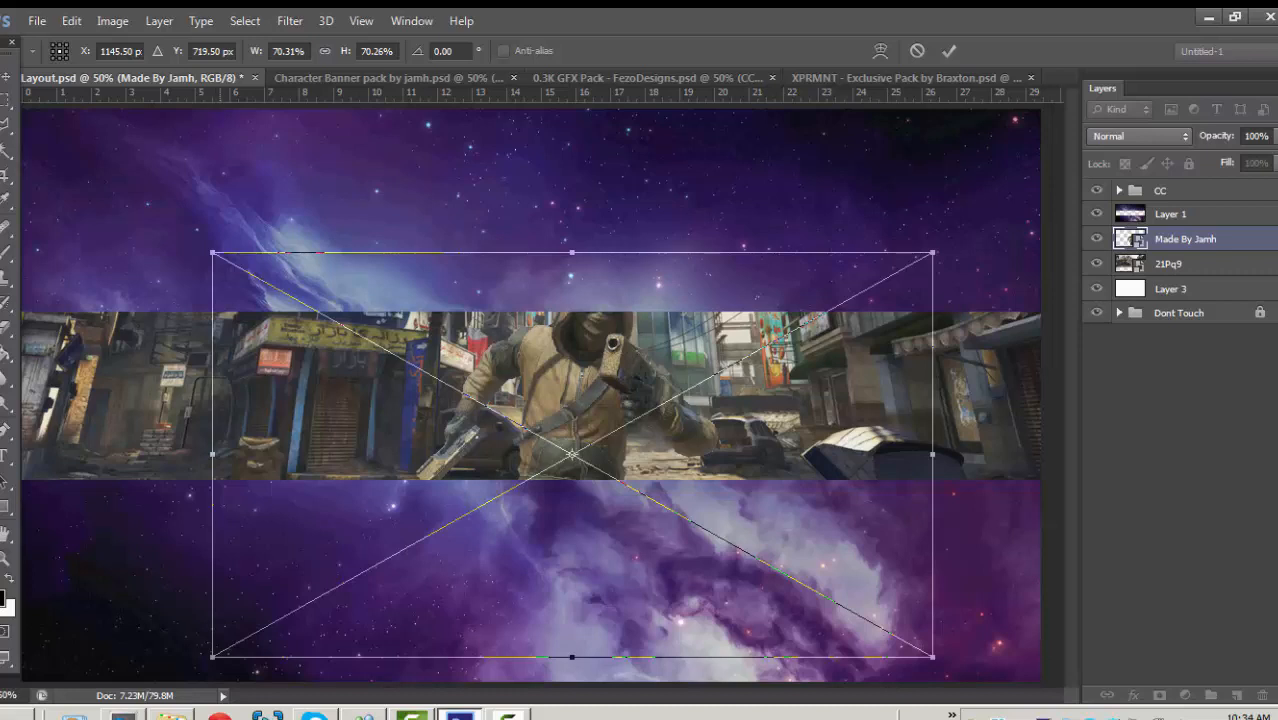
pyautogui.moveTo(212, 253); pyautogui.dragTo(322, 315)
pyautogui.moveTo(644, 436); pyautogui.dragTo(551, 419)
pyautogui.moveTo(655, 385); pyautogui.dragTo(568, 372)
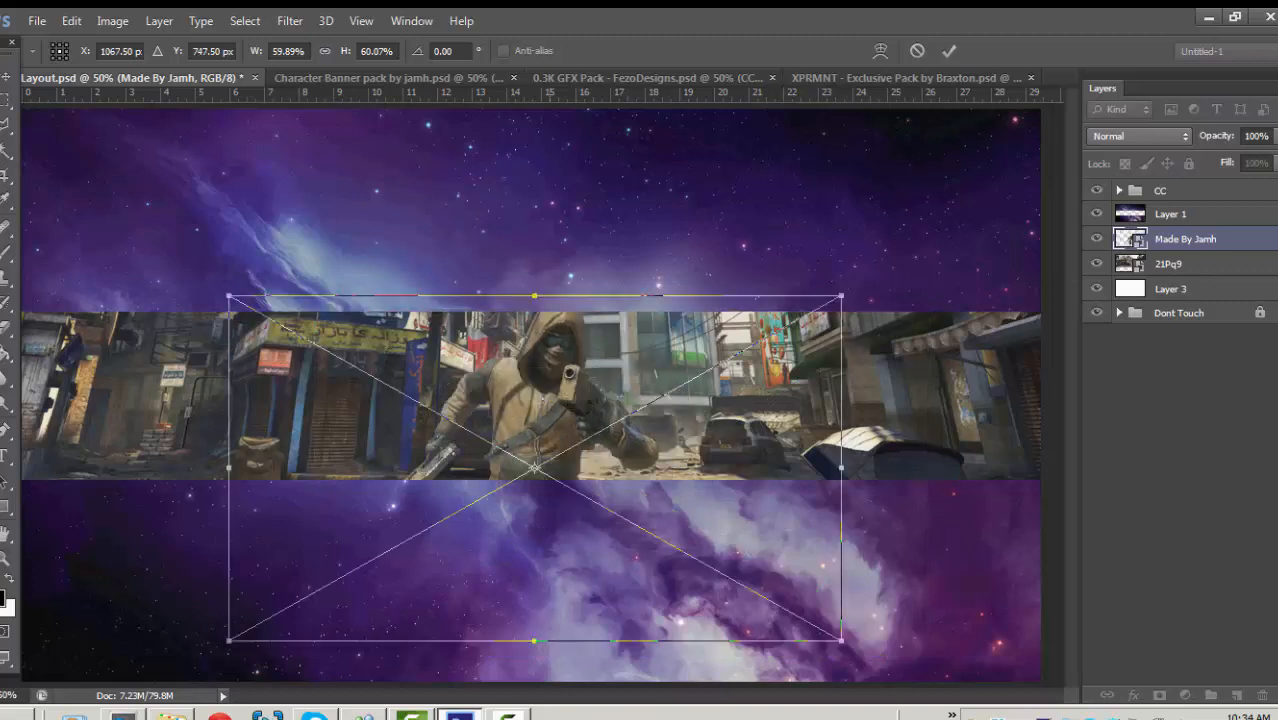
pyautogui.press('Return')
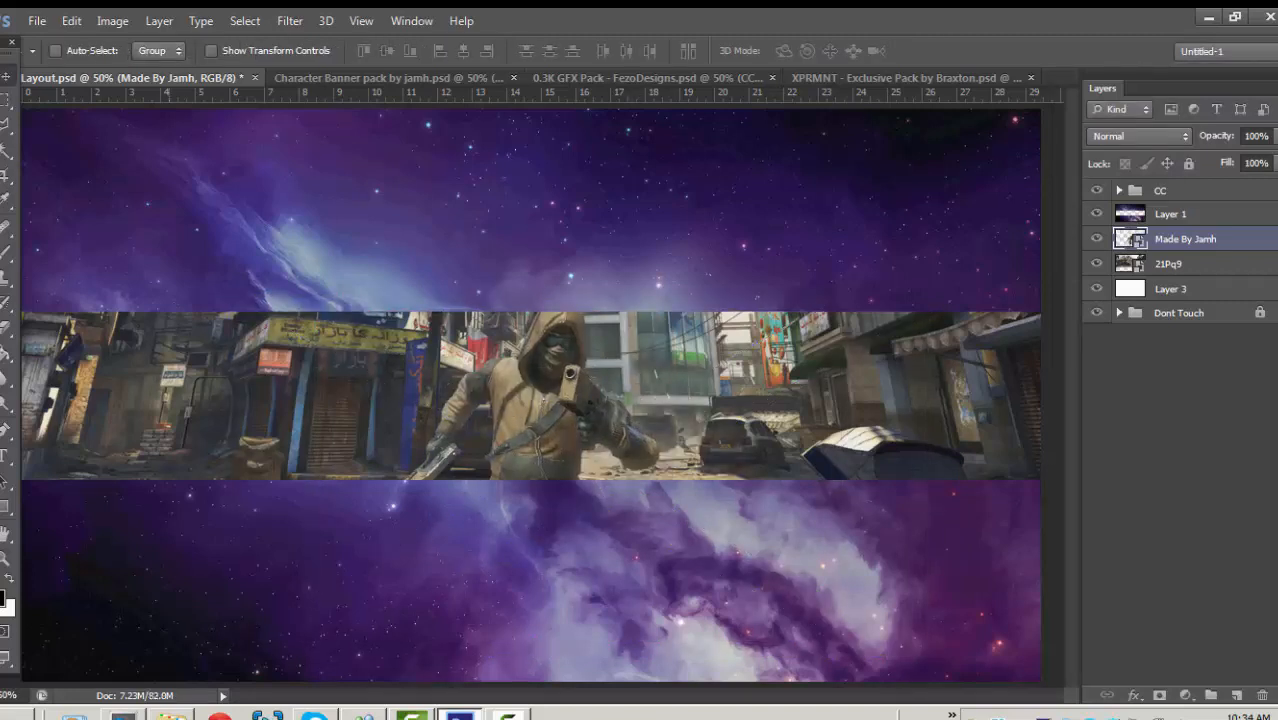
# Delete the hooded pistol soldier's layer from Layout.psd.
pyautogui.rightClick(1185, 238)
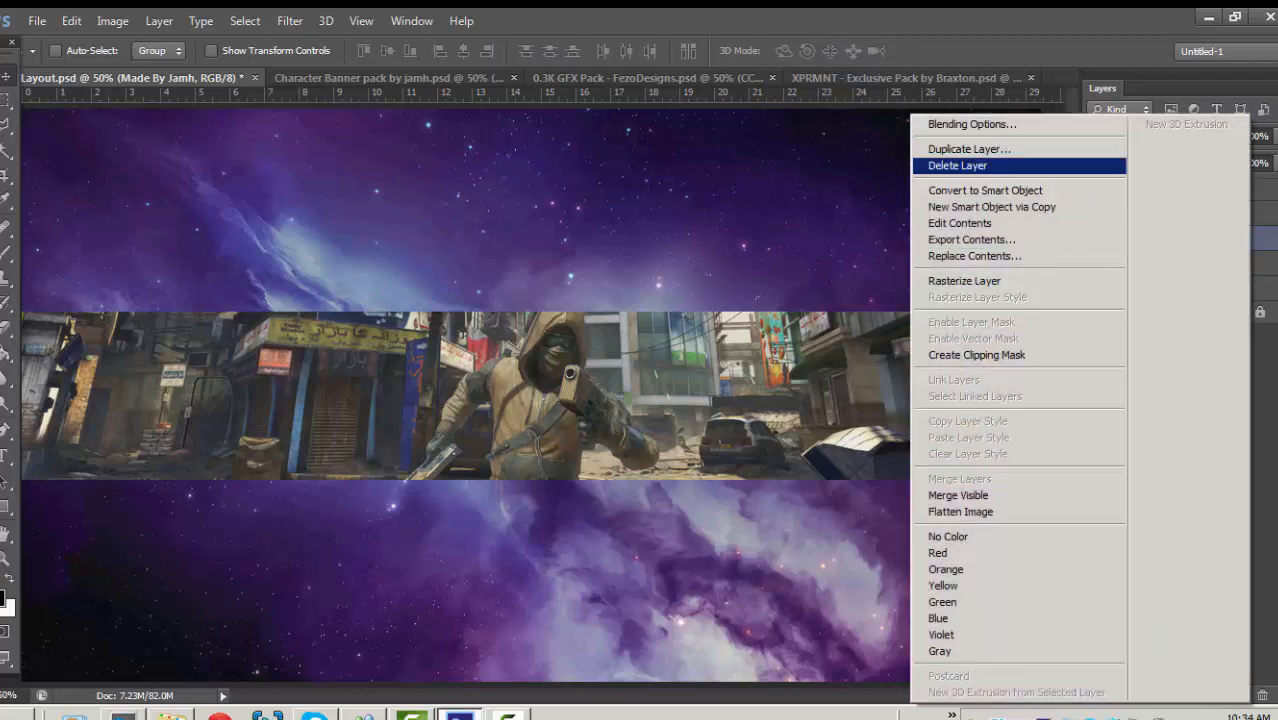
pyautogui.click(957, 165)
pyautogui.click(545, 283)
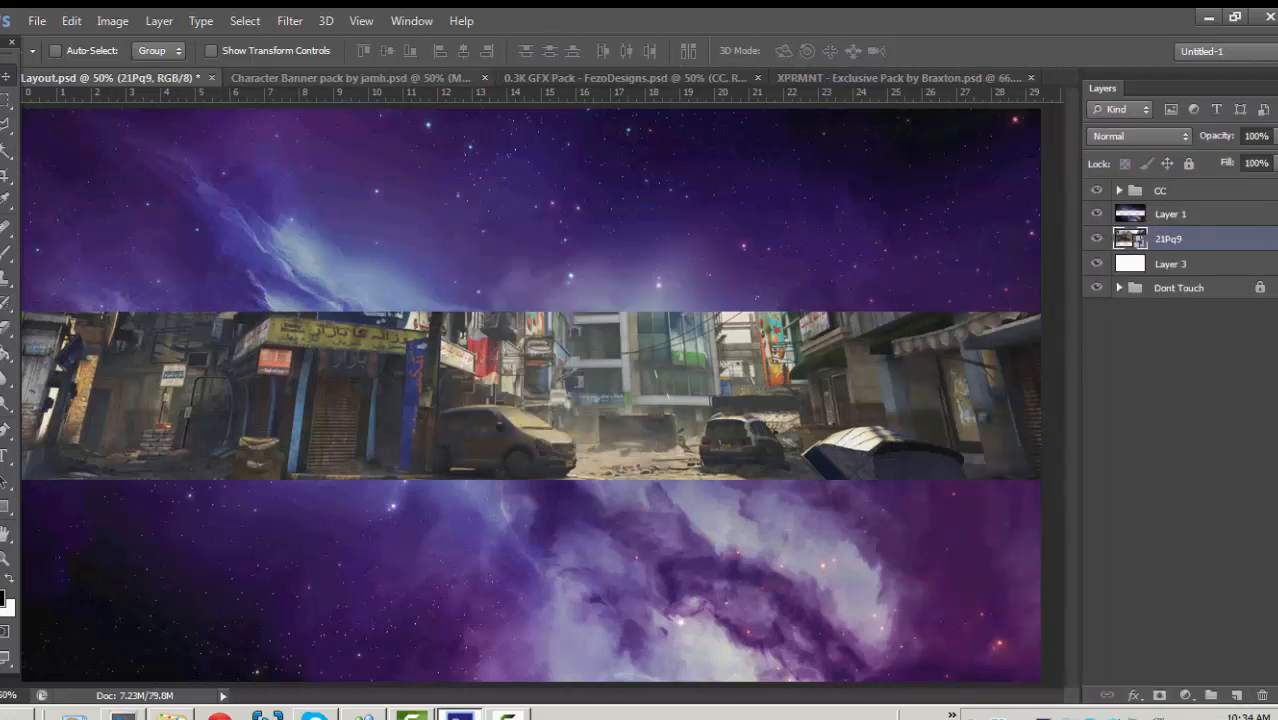
# In the character banner pack, hide the pistol soldier, show the sniper in the first Soldiers layer, and copy it into Layout.psd above 21Pq9.
pyautogui.click(420, 78)
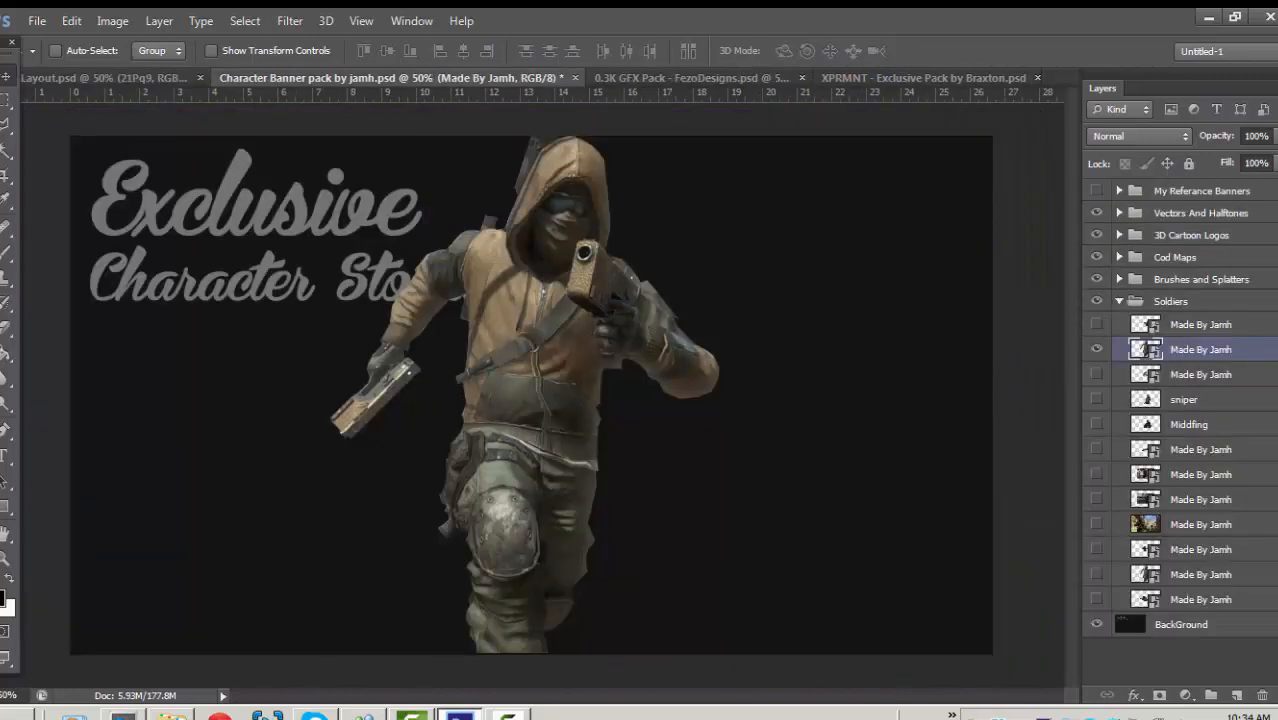
pyautogui.click(1096, 349)
pyautogui.click(1096, 374)
pyautogui.click(1096, 374)
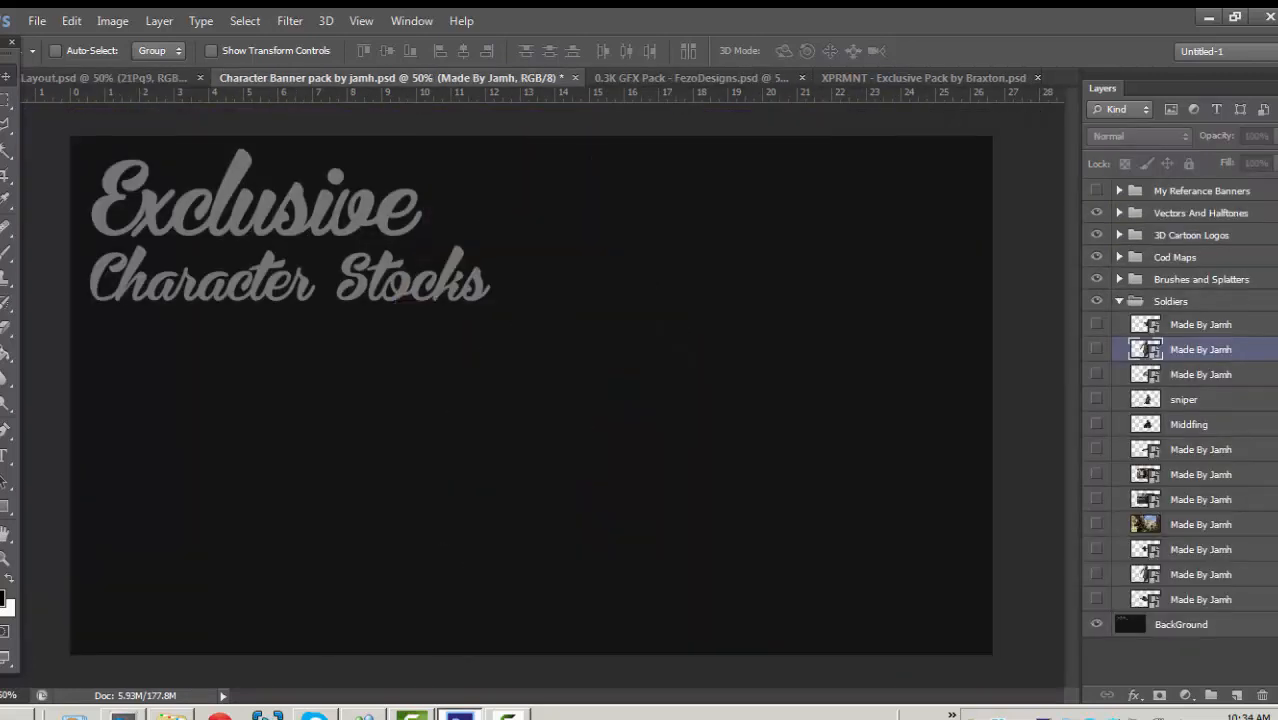
pyautogui.click(1096, 324)
pyautogui.click(1195, 324)
pyautogui.moveTo(640, 372); pyautogui.dragTo(535, 382)
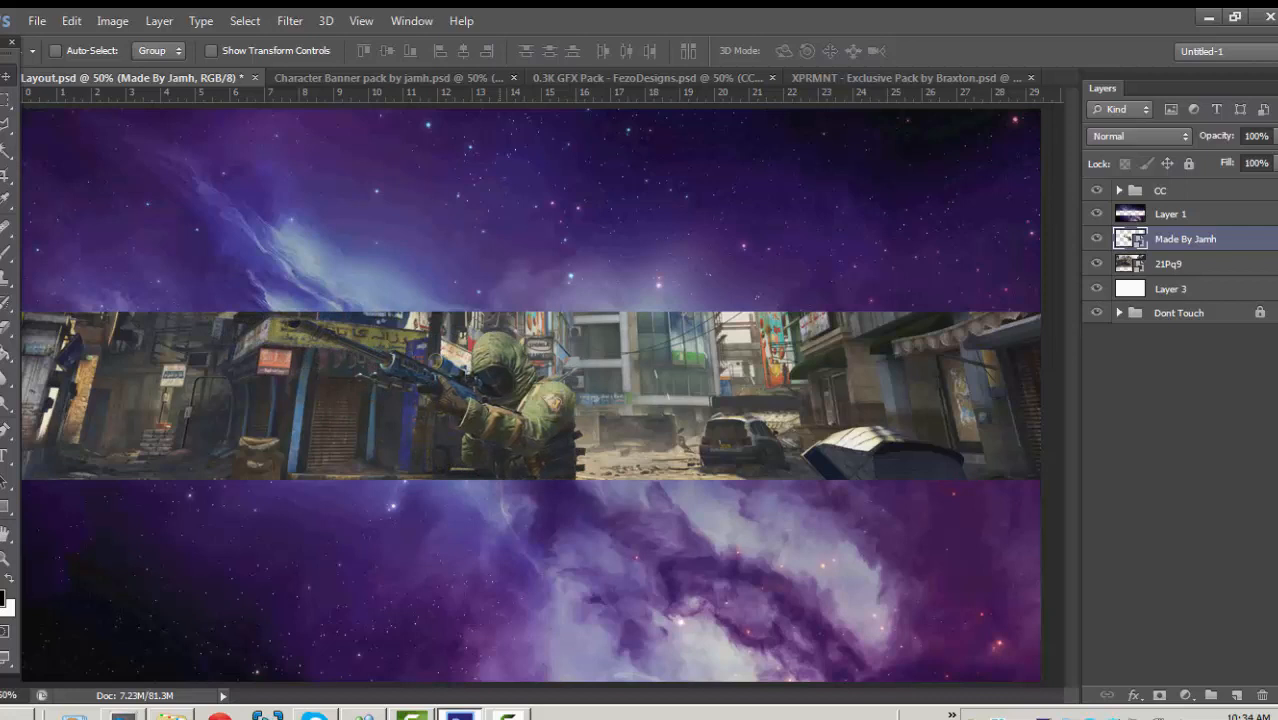
# Scale the sniper soldier to about 101% and position it at X 1011.50 px, Y 606.50 px in the band.
pyautogui.hotkey('ctrl', 't')
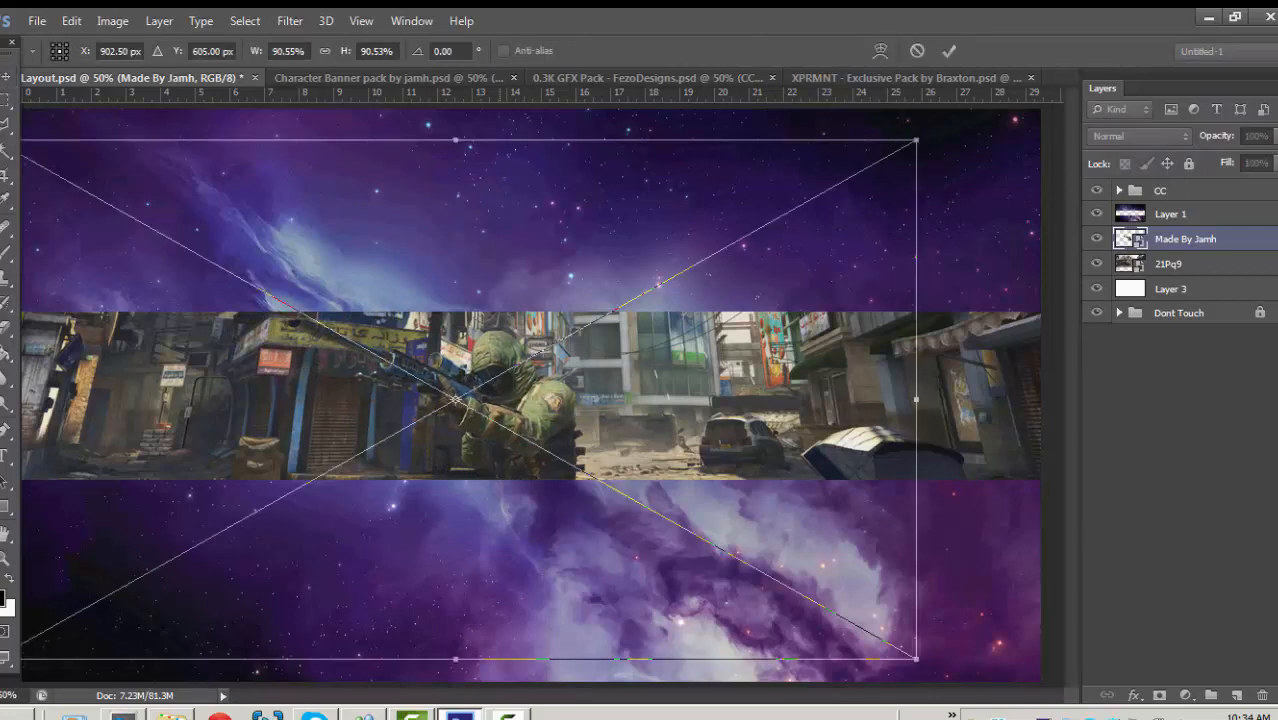
pyautogui.moveTo(916, 658); pyautogui.dragTo(1020, 700)
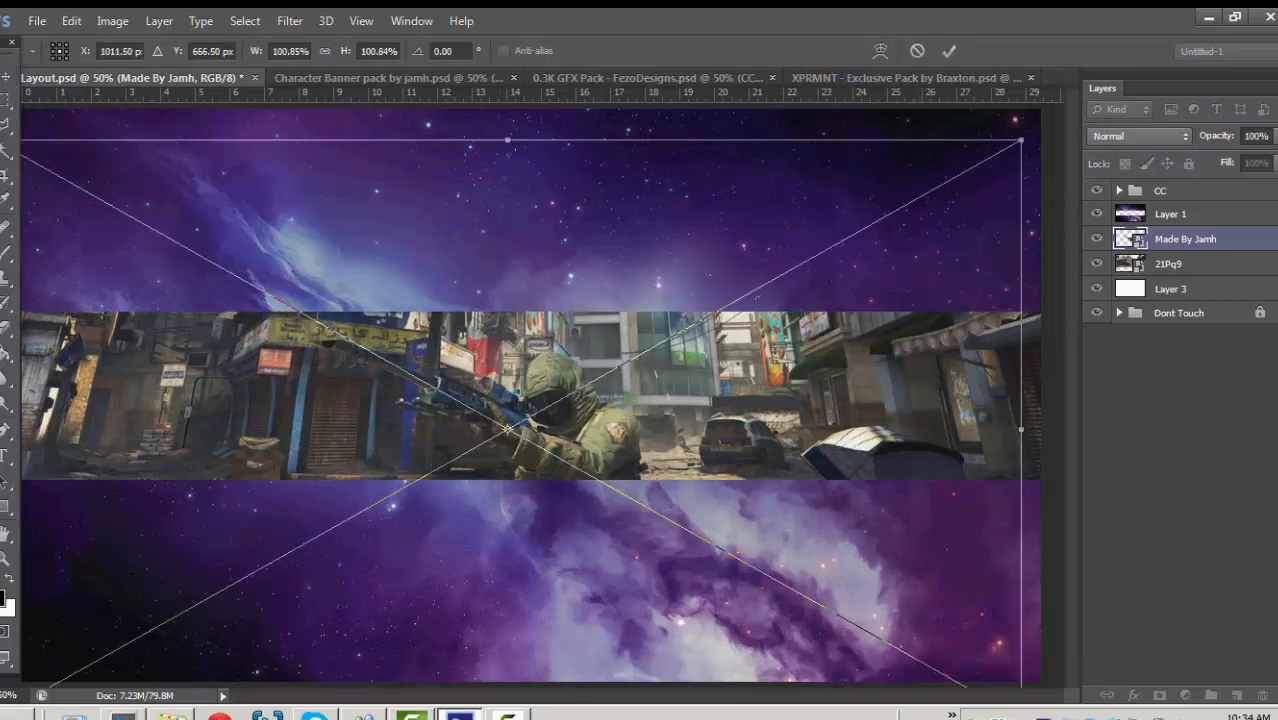
pyautogui.press('Up')
pyautogui.press('Up')
pyautogui.press('Up')
pyautogui.press('Up')
pyautogui.press('Up')
pyautogui.press('Up')
pyautogui.press('Up')
pyautogui.press('Up')
pyautogui.press('Up')
pyautogui.press('Up')
pyautogui.press('Up')
pyautogui.press('Up')
pyautogui.press('Up')
pyautogui.press('Up')
pyautogui.press('Up')
pyautogui.press('Up')
pyautogui.press('Up')
pyautogui.press('Up')
pyautogui.press('Up')
pyautogui.press('Up')
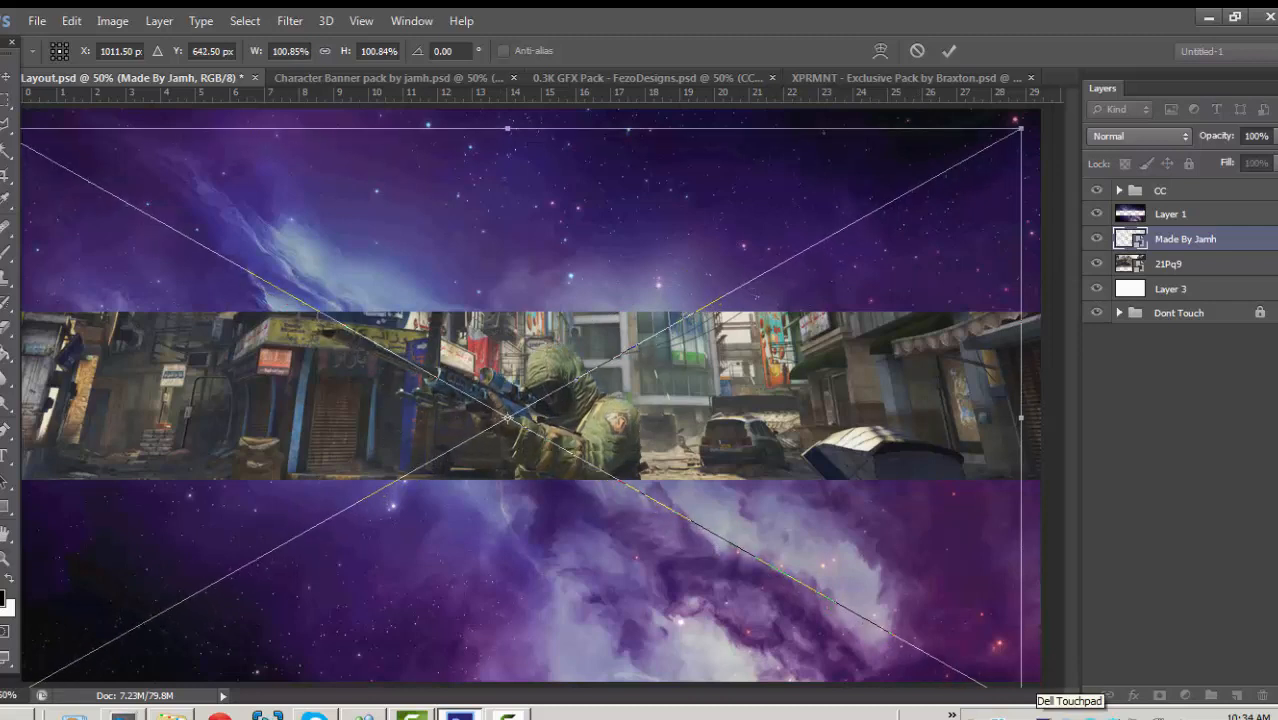
pyautogui.press('Up')
pyautogui.press('Up')
pyautogui.press('Up')
pyautogui.press('Up')
pyautogui.press('Up')
pyautogui.press('Up')
pyautogui.press('Up')
pyautogui.press('Up')
pyautogui.press('Up')
pyautogui.press('Up')
pyautogui.press('Up')
pyautogui.press('Up')
pyautogui.press('Up')
pyautogui.press('Up')
pyautogui.press('Up')
pyautogui.press('Up')
pyautogui.press('Up')
pyautogui.press('Up')
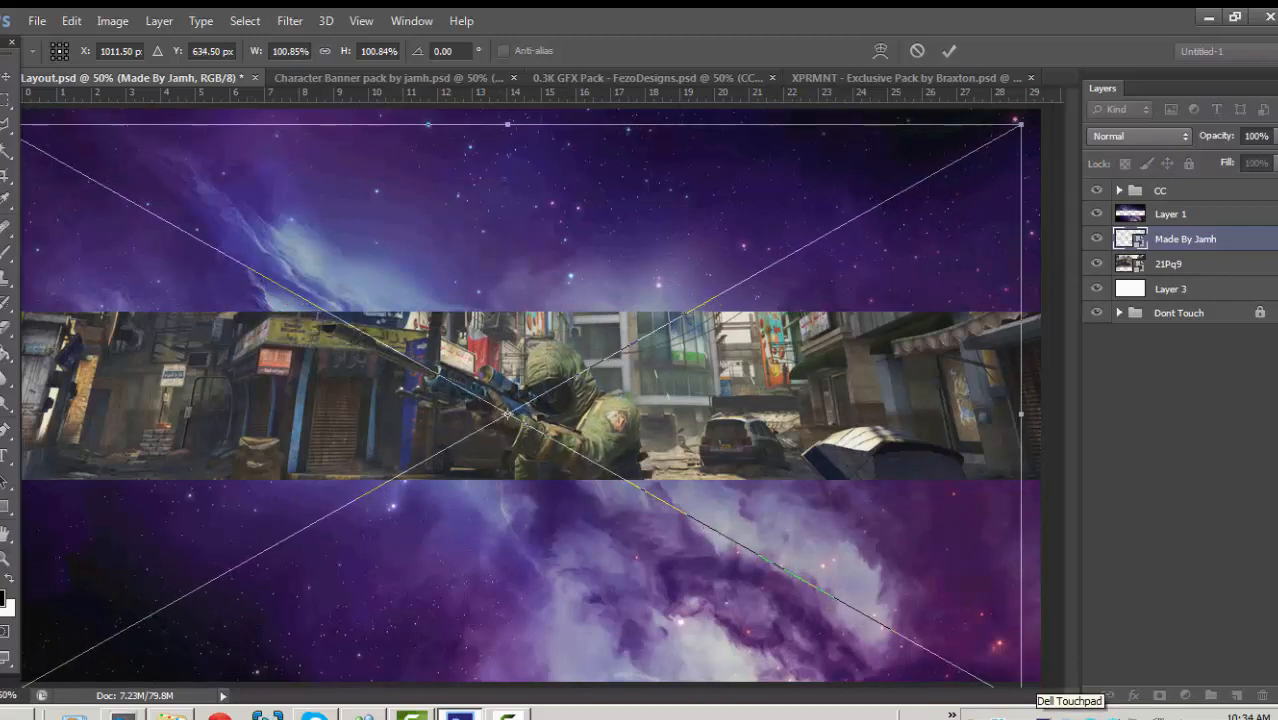
pyautogui.press('Up')
pyautogui.press('Up')
pyautogui.press('Up')
pyautogui.press('Up')
pyautogui.press('Up')
pyautogui.press('Up')
pyautogui.press('Up')
pyautogui.press('Up')
pyautogui.press('Up')
pyautogui.press('Up')
pyautogui.press('Up')
pyautogui.press('Up')
pyautogui.press('Up')
pyautogui.press('Up')
pyautogui.press('Up')
pyautogui.press('Up')
pyautogui.press('Up')
pyautogui.press('Up')
pyautogui.press('Up')
pyautogui.press('Up')
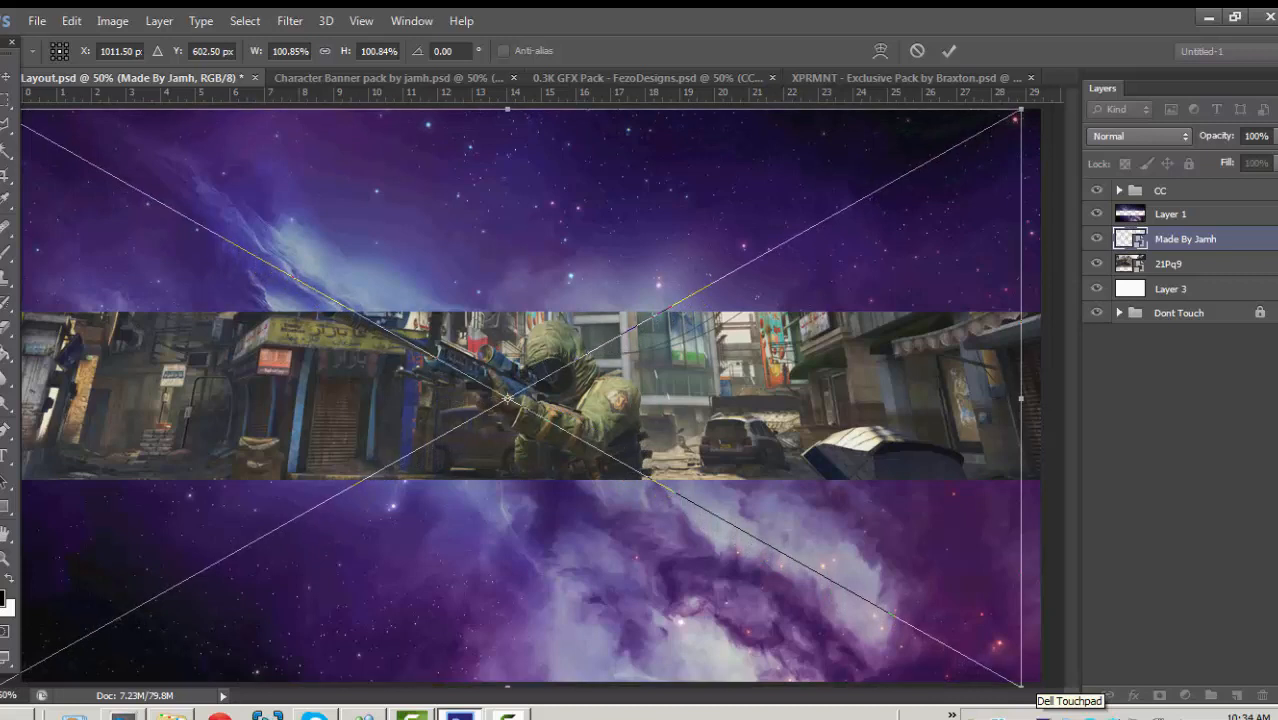
pyautogui.press('Down')
pyautogui.press('Down')
pyautogui.press('Down')
pyautogui.press('Down')
pyautogui.press('Down')
pyautogui.press('Down')
pyautogui.press('Down')
pyautogui.press('Down')
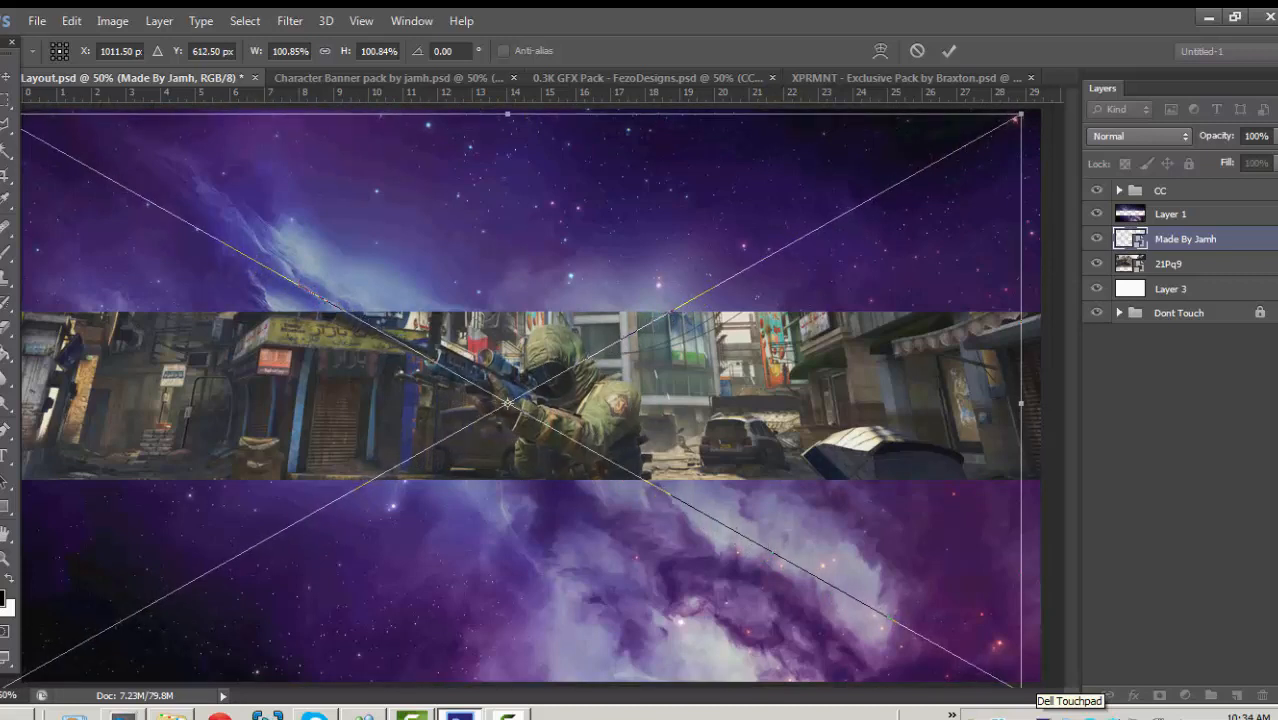
pyautogui.press('Up')
pyautogui.press('Up')
pyautogui.press('Up')
pyautogui.press('Up')
pyautogui.press('Up')
pyautogui.press('Up')
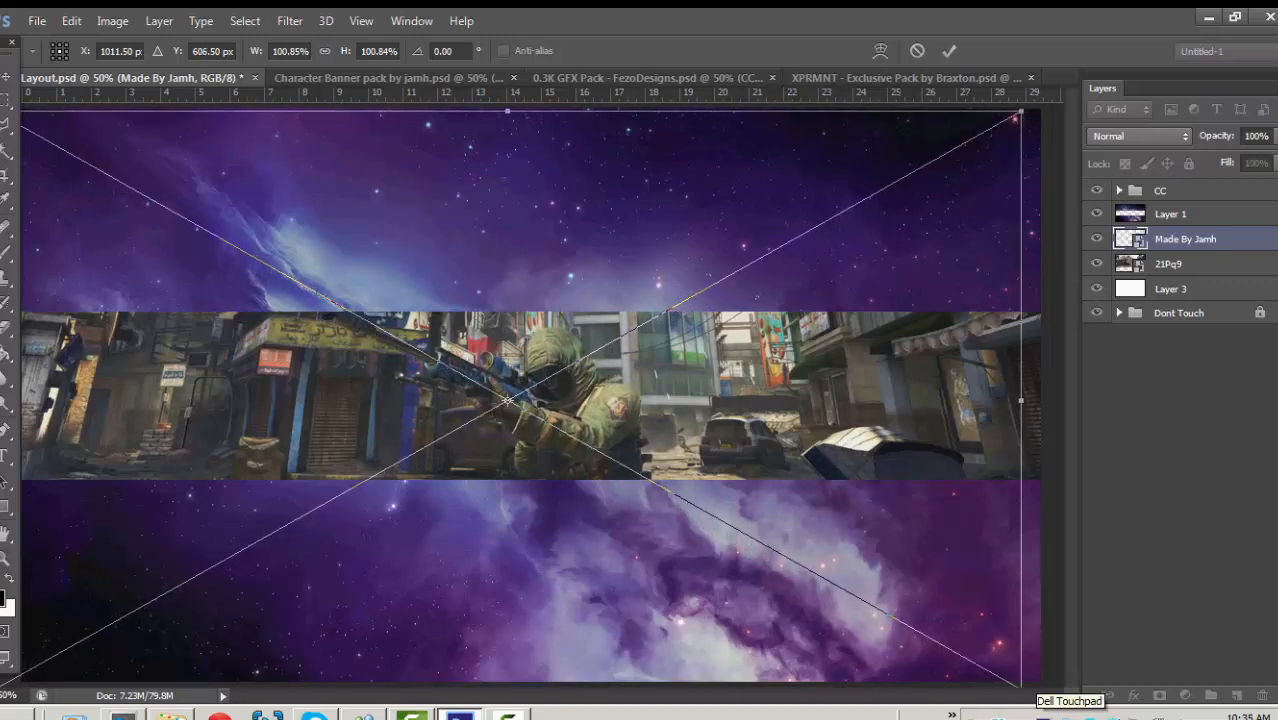
pyautogui.press('Return')
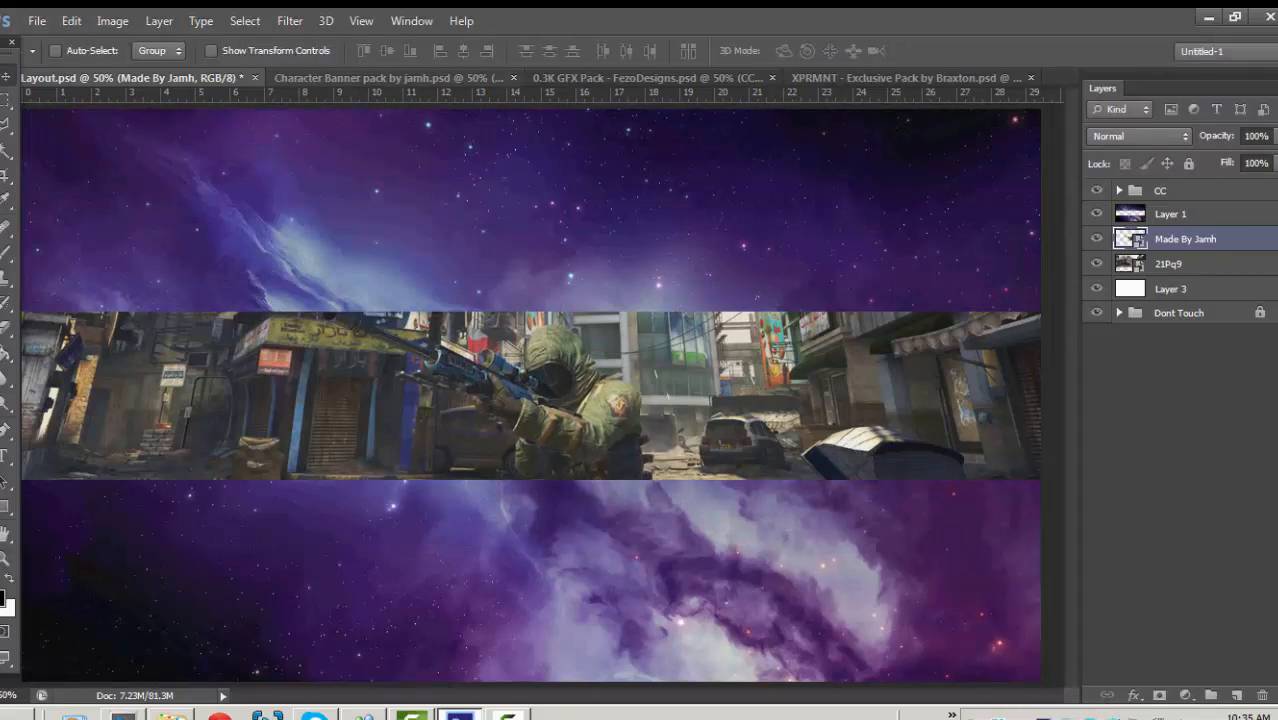
pyautogui.click(388, 77)
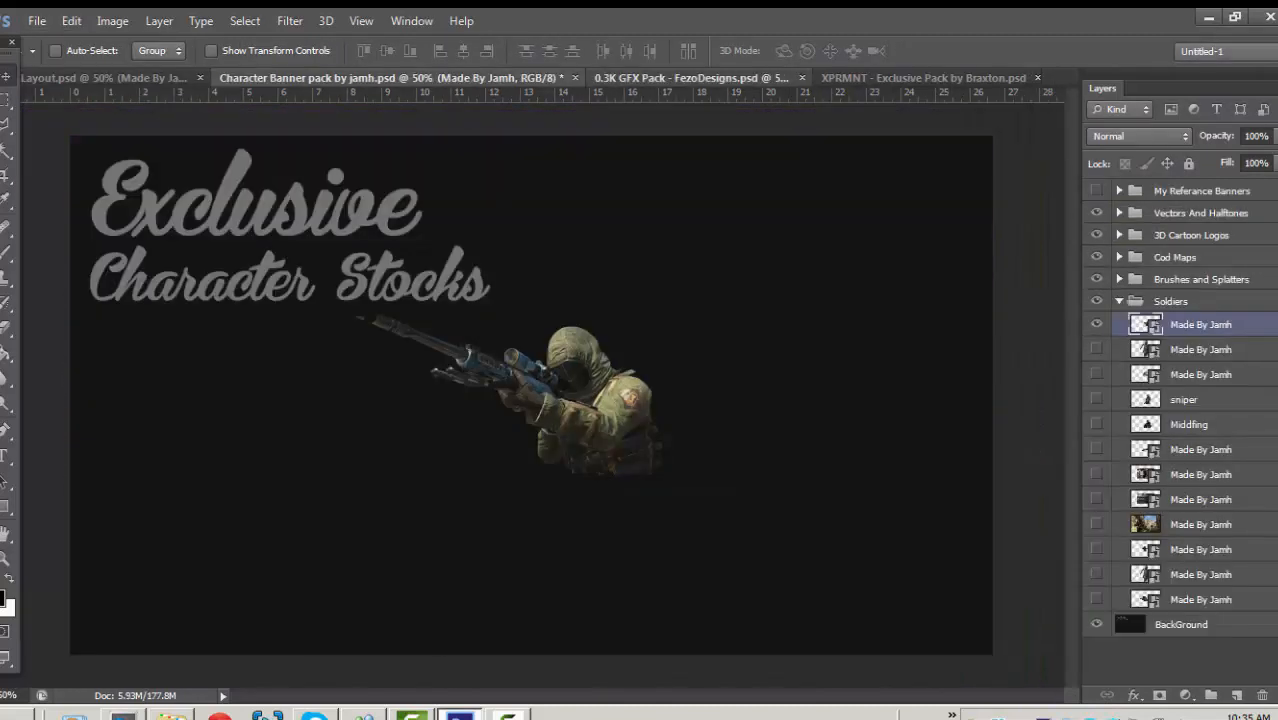
pyautogui.click(690, 77)
pyautogui.click(900, 77)
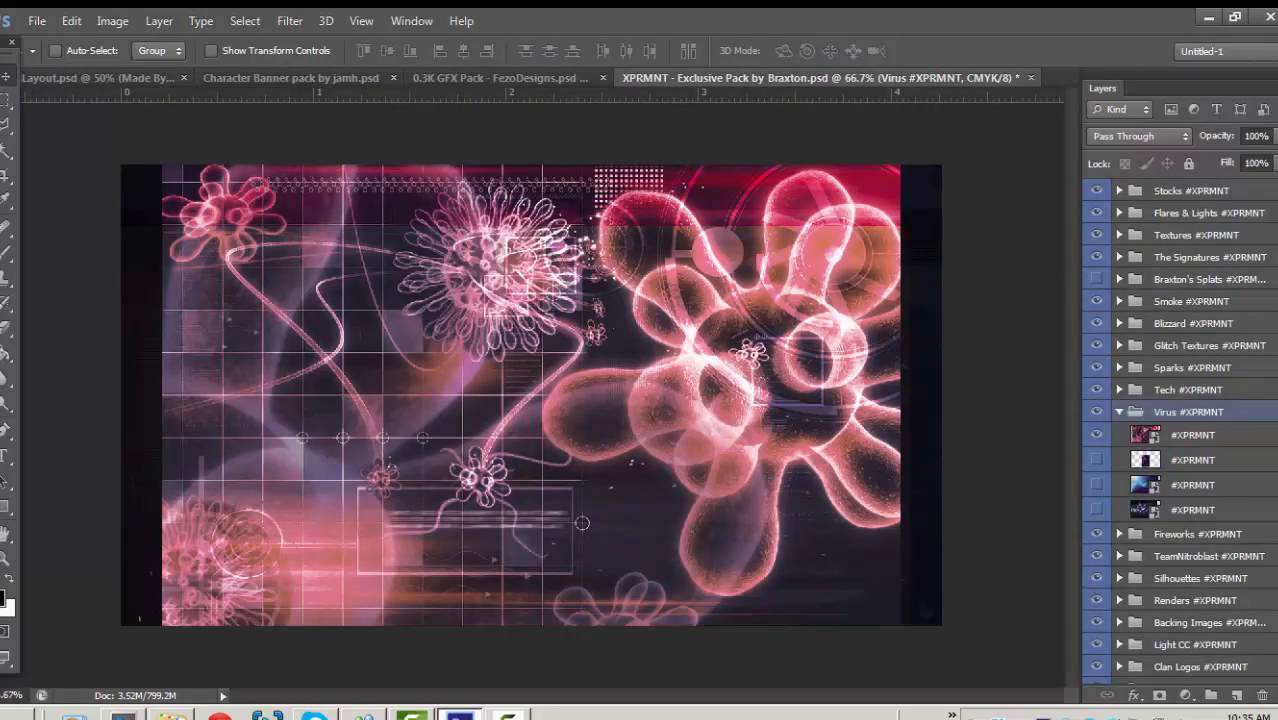
pyautogui.click(1192, 434)
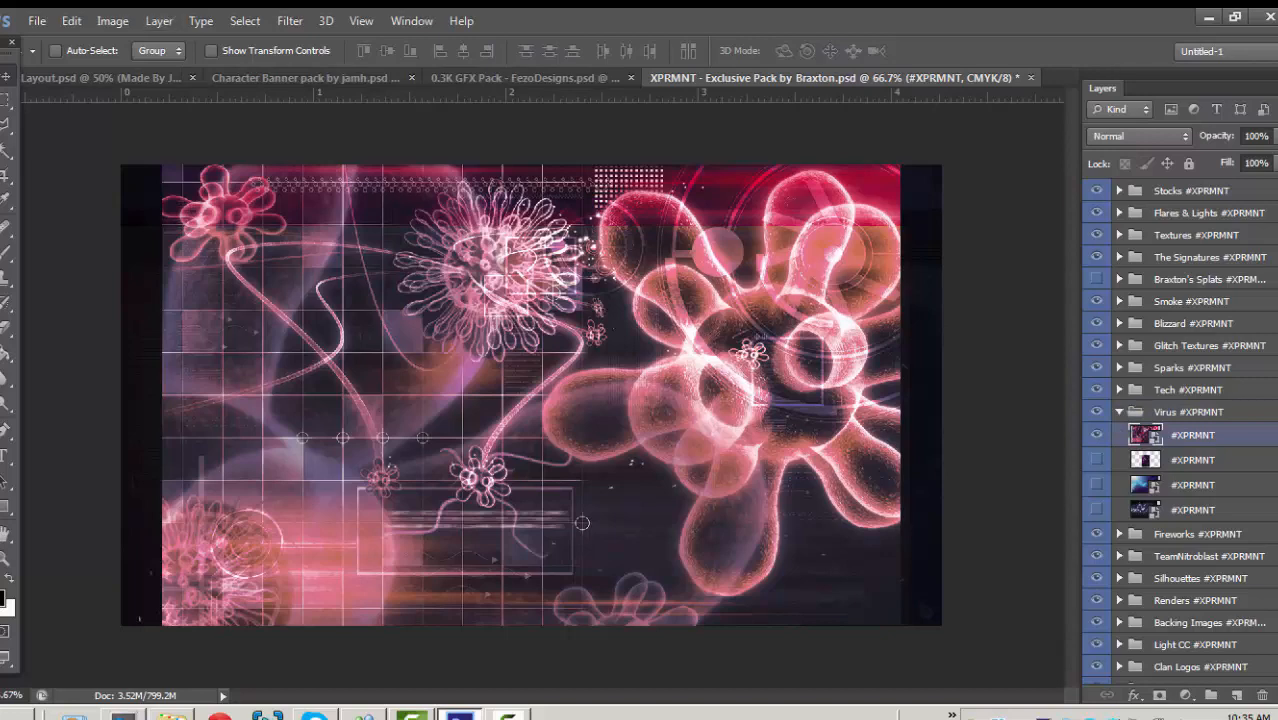
pyautogui.click(100, 77)
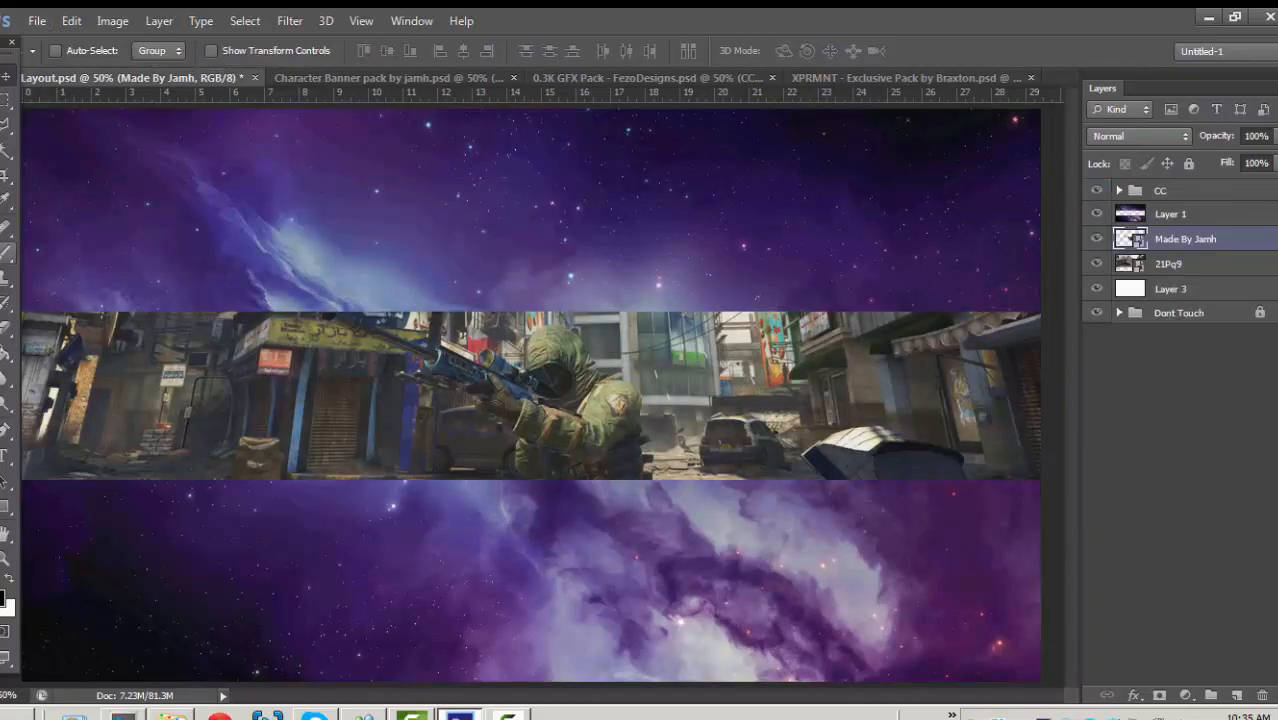
# Select the 675 px splatter brush preset for the Brush tool and rasterize the sniper's Made By Jamh smart object for painting.
pyautogui.press('b')
pyautogui.rightClick(6, 252)
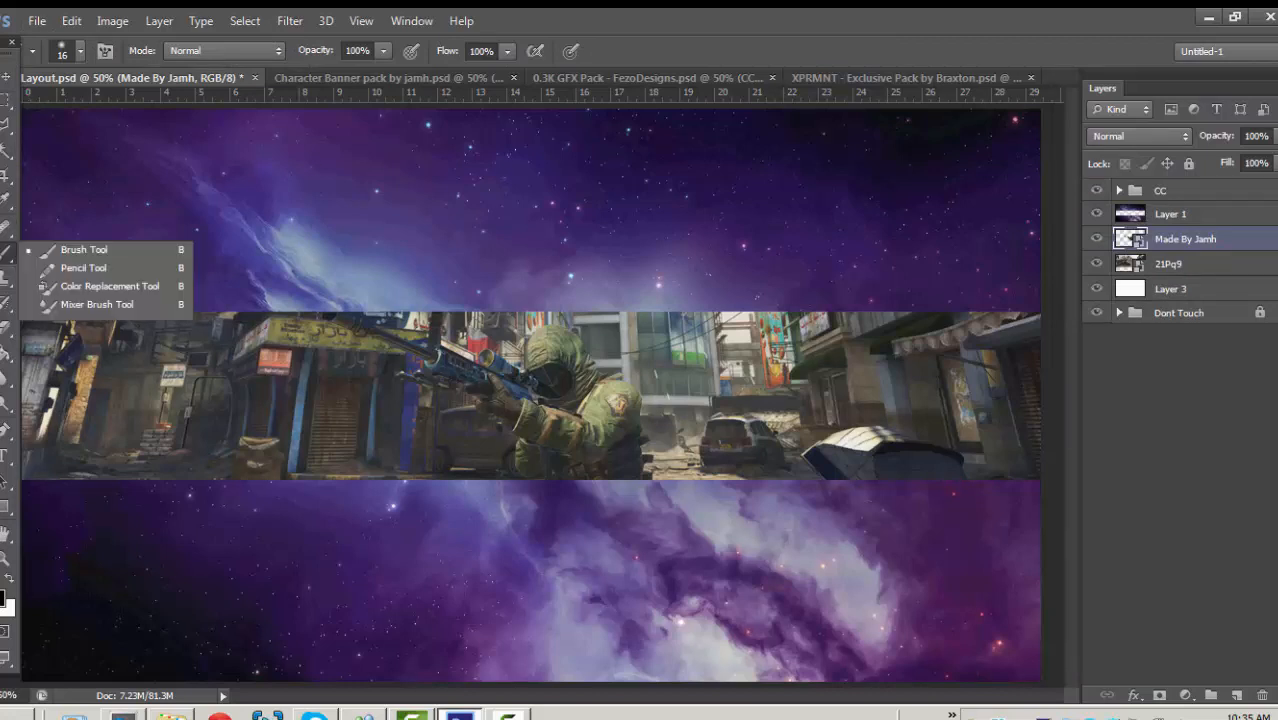
pyautogui.click(120, 249)
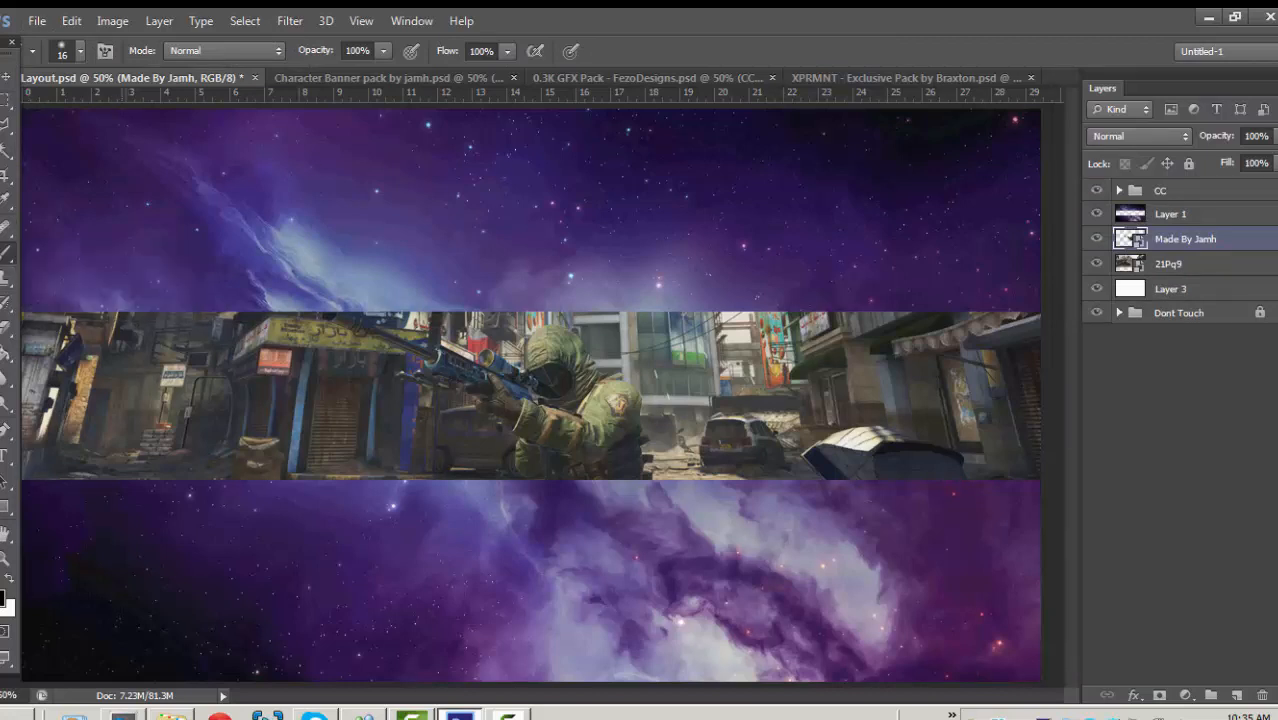
pyautogui.click(80, 50)
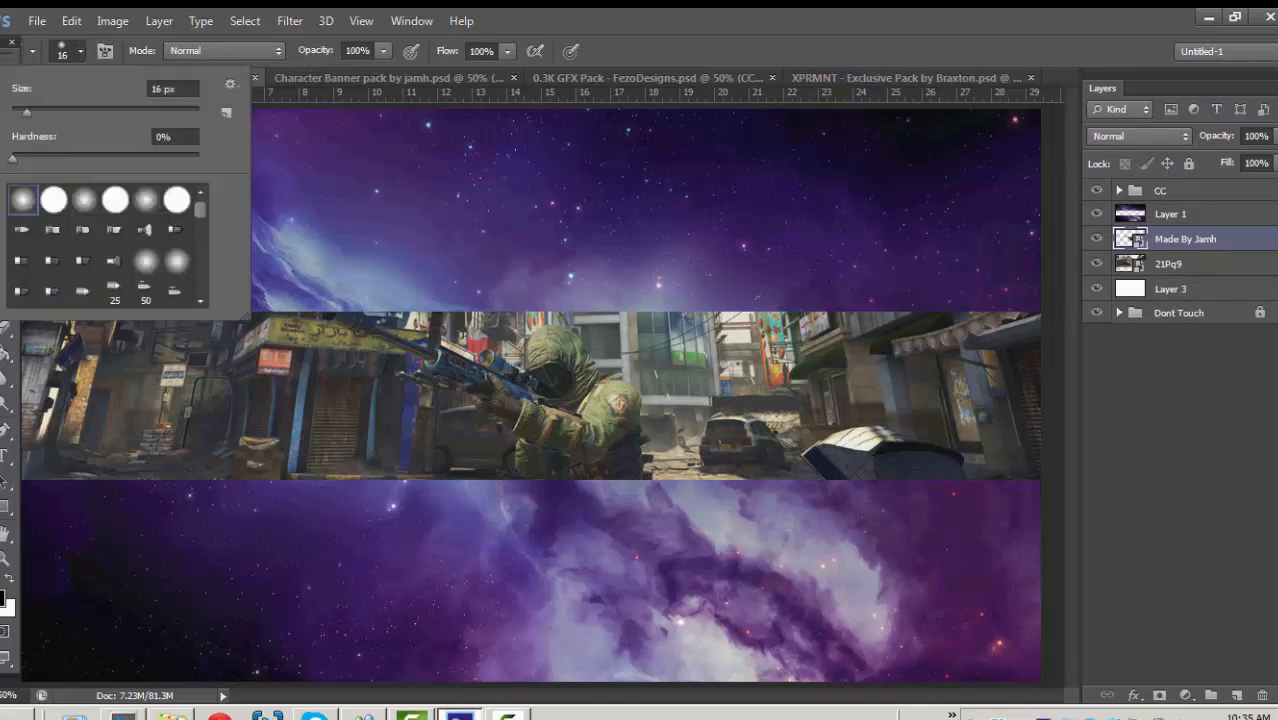
pyautogui.scroll(-10, 105, 245)
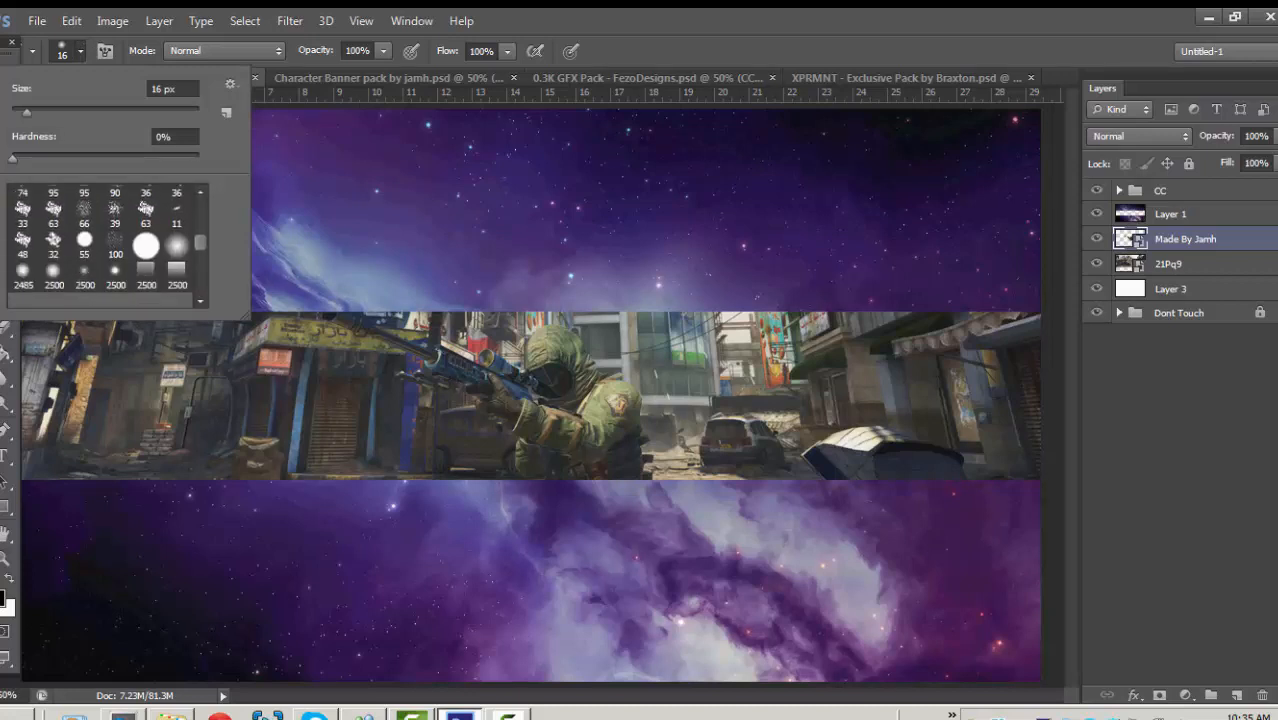
pyautogui.scroll(-5, 105, 245)
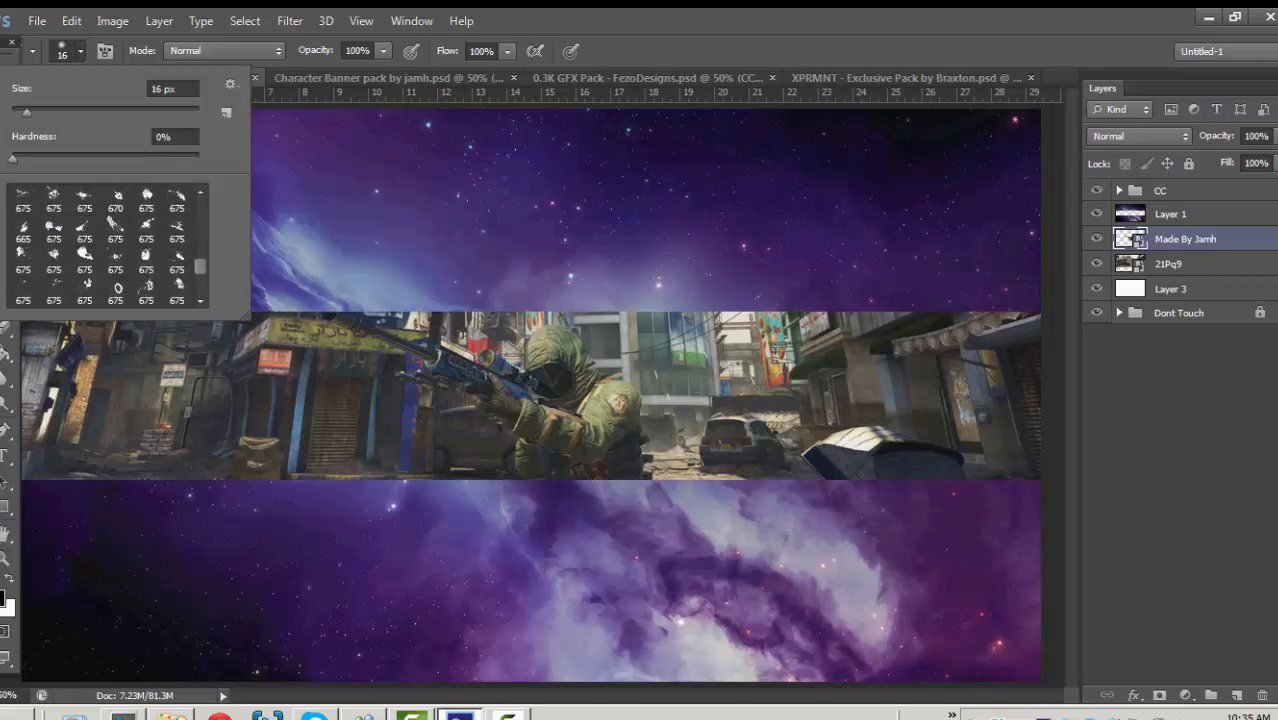
pyautogui.click(84, 214)
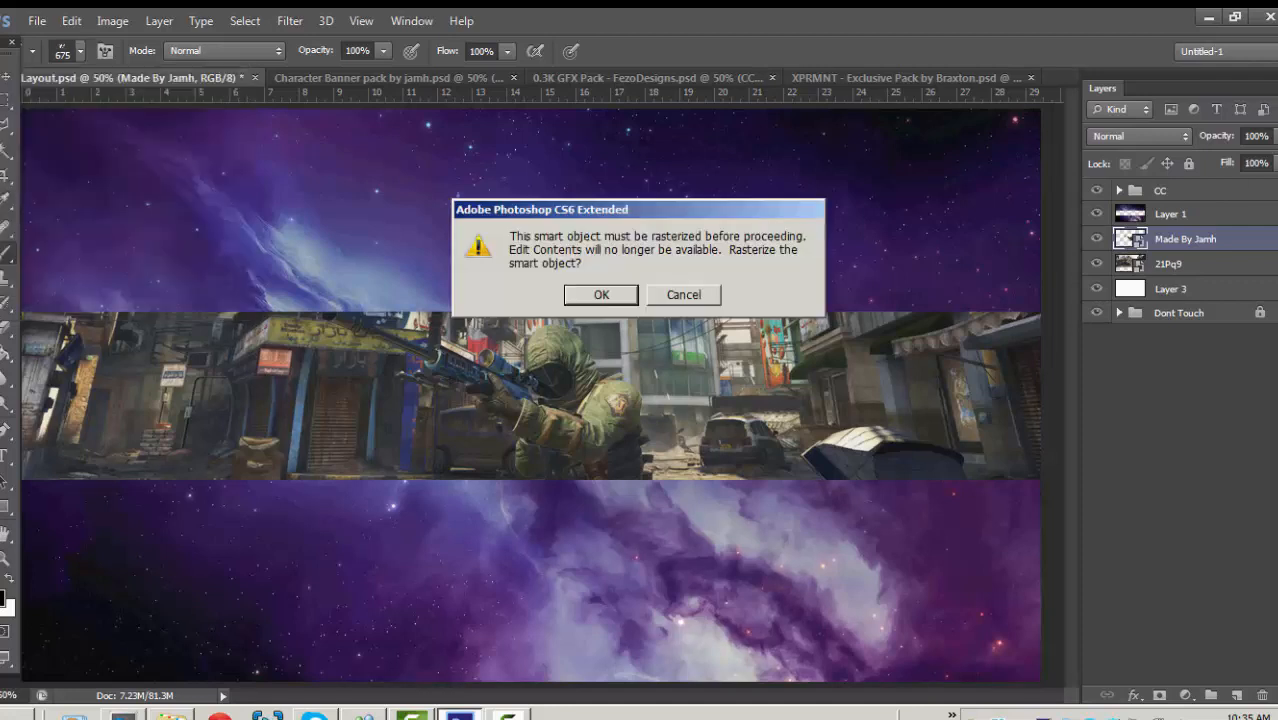
pyautogui.click(601, 294)
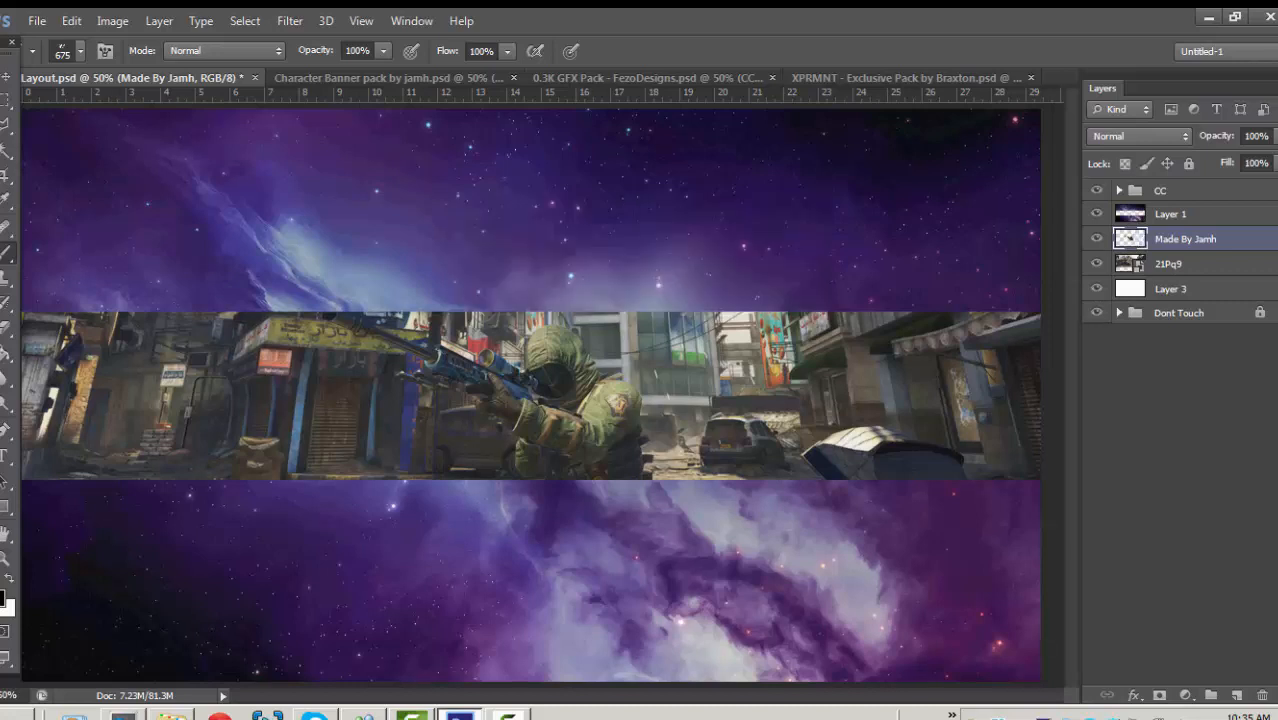
# Reduce the splatter brush size to 83 px.
pyautogui.click(80, 51)
pyautogui.write('121')
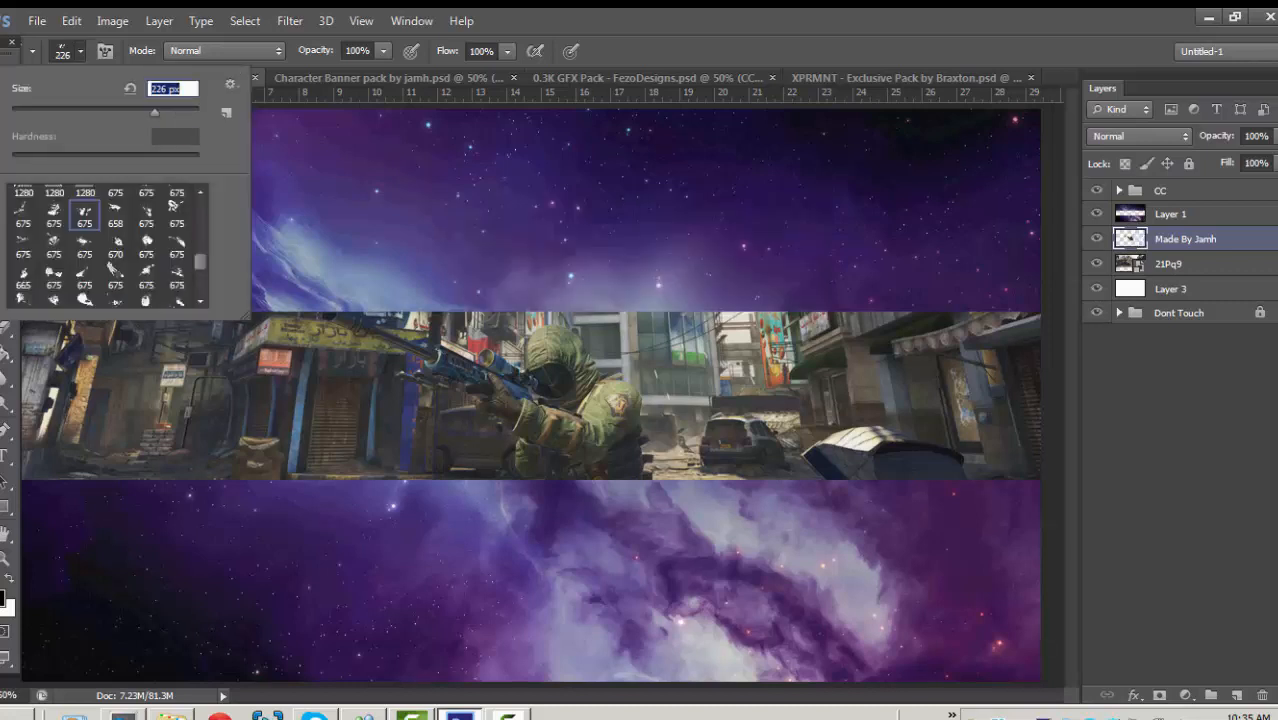
pyautogui.press('Return')
pyautogui.write('83')
pyautogui.press('Return')
pyautogui.press('Return')
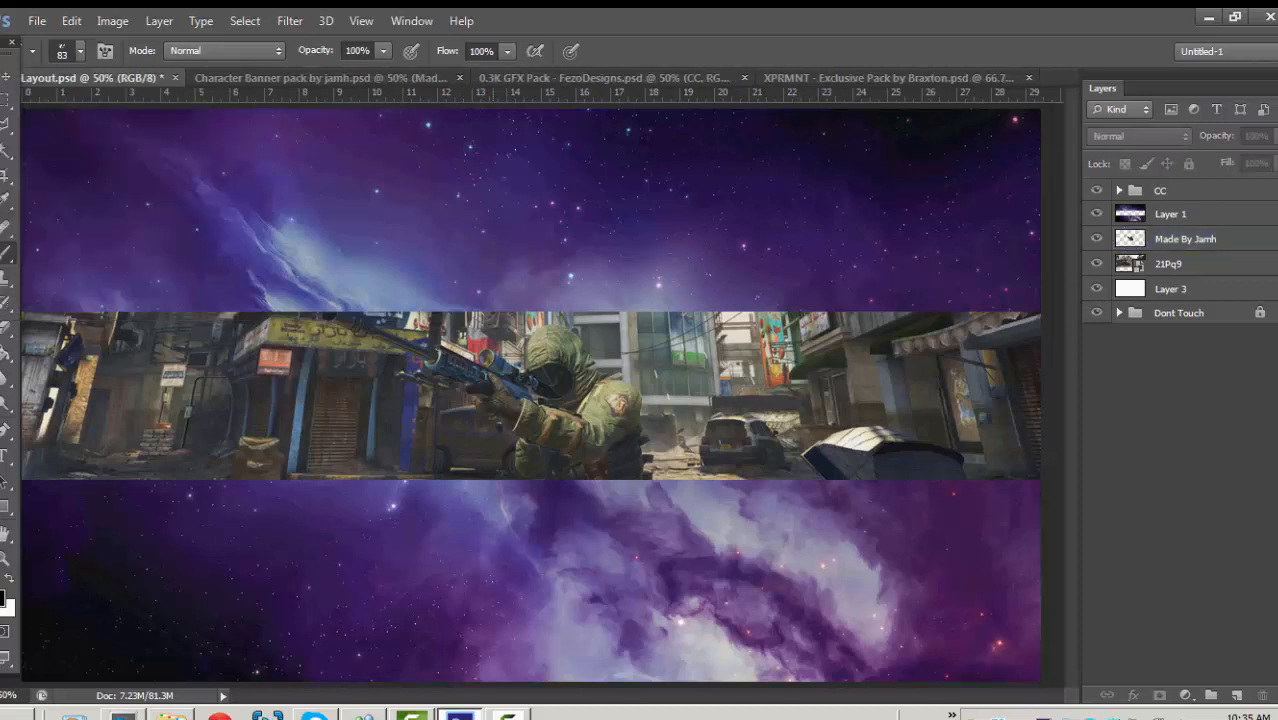
pyautogui.press('Return')
# Make the 21Pq9 street layer active, set the splatter brush to 147 px, and rasterize that smart object for painting.
pyautogui.click(1185, 238)
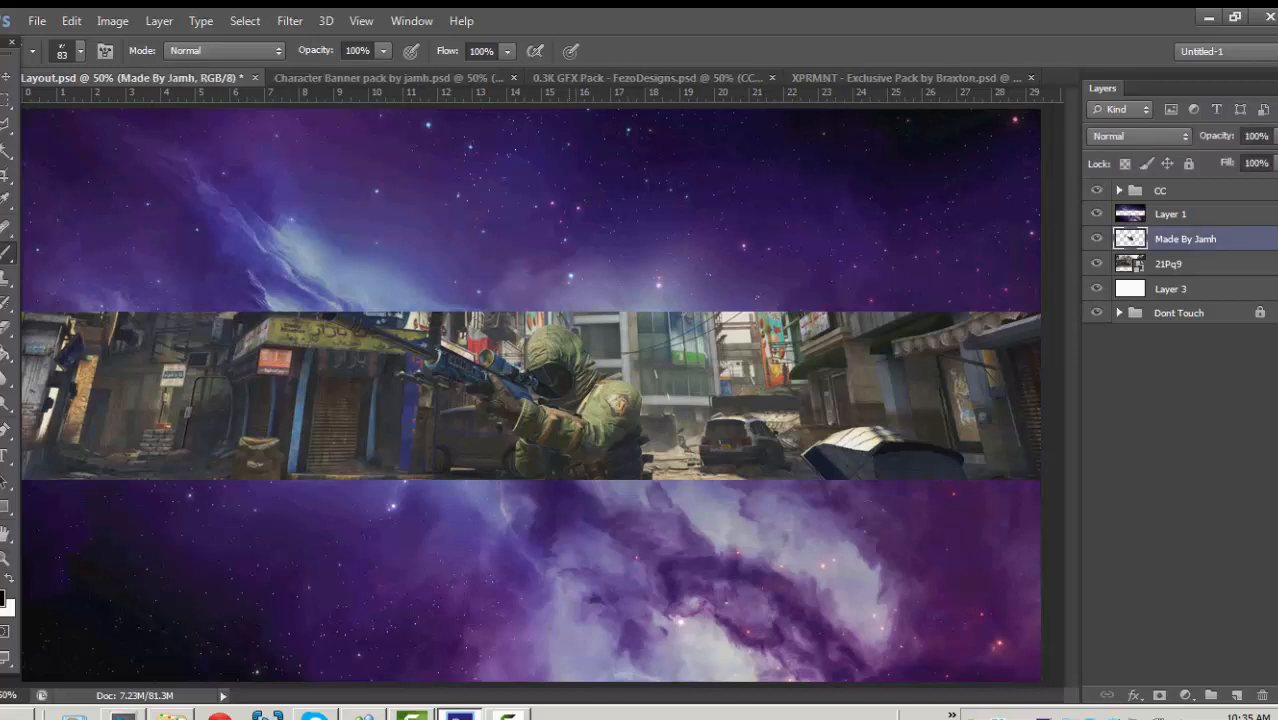
pyautogui.hotkey('alt', ']')
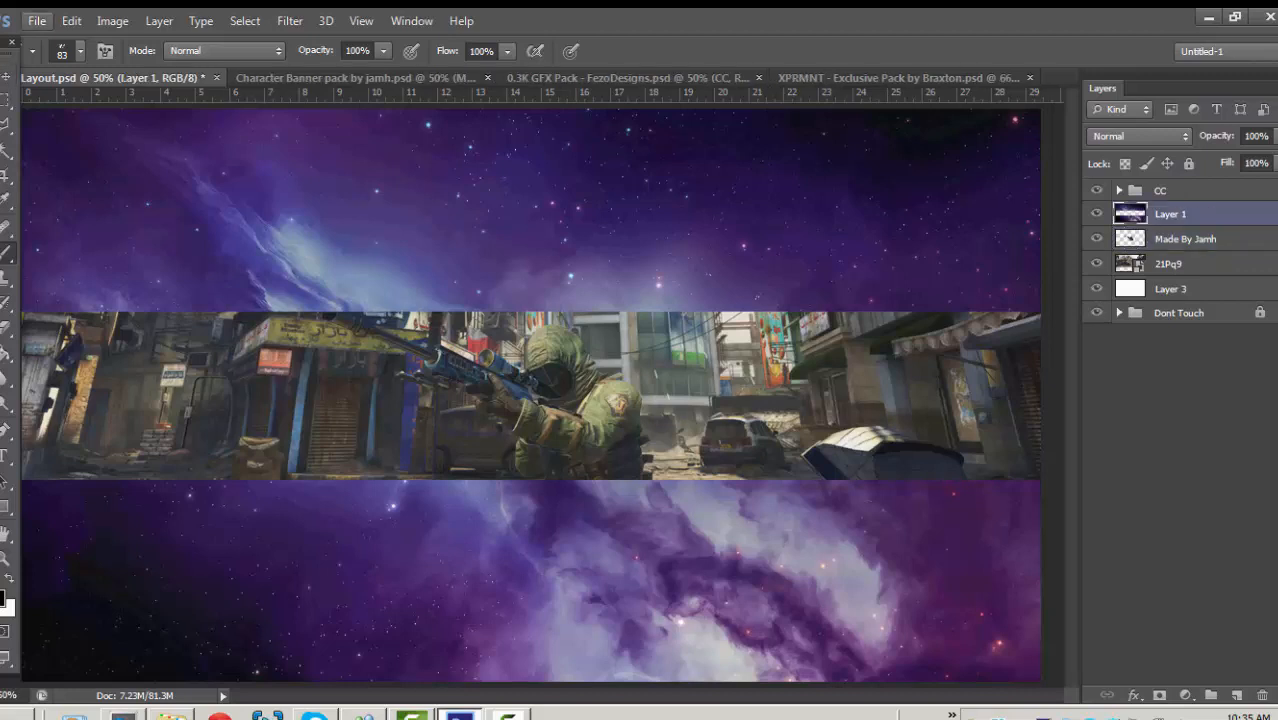
pyautogui.hotkey('alt', '[')
pyautogui.hotkey('alt', '[')
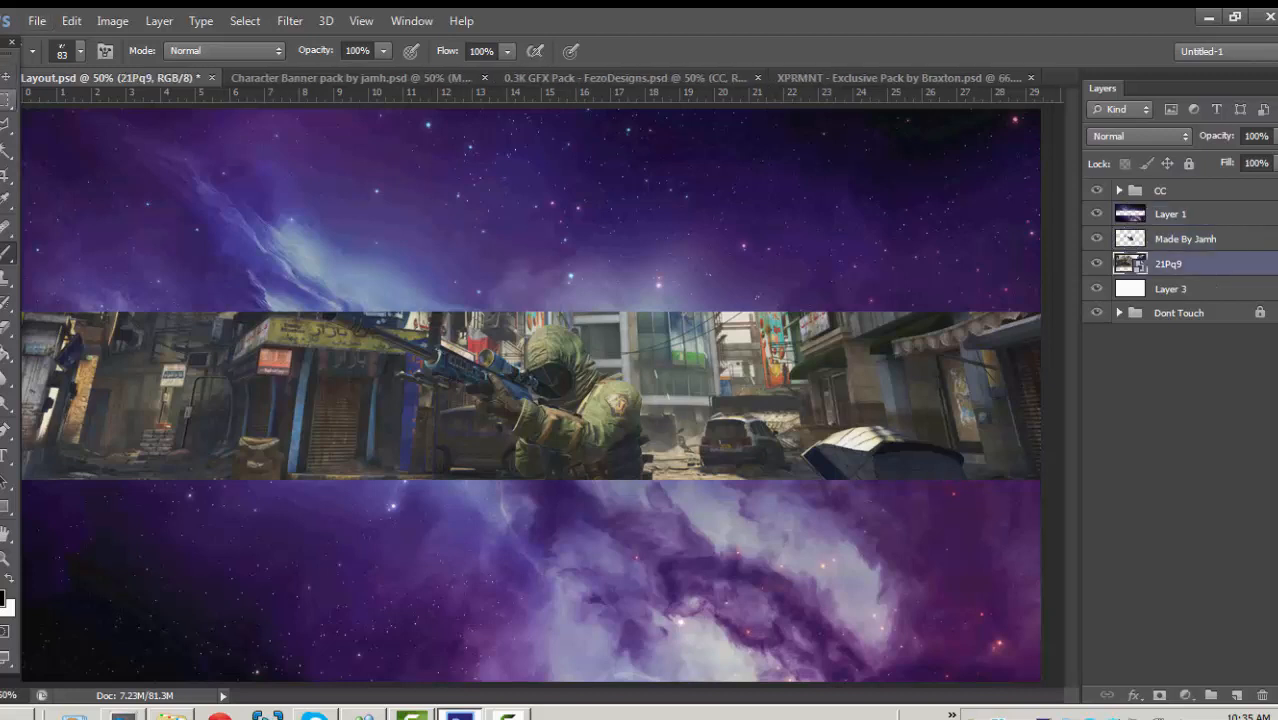
pyautogui.click(80, 51)
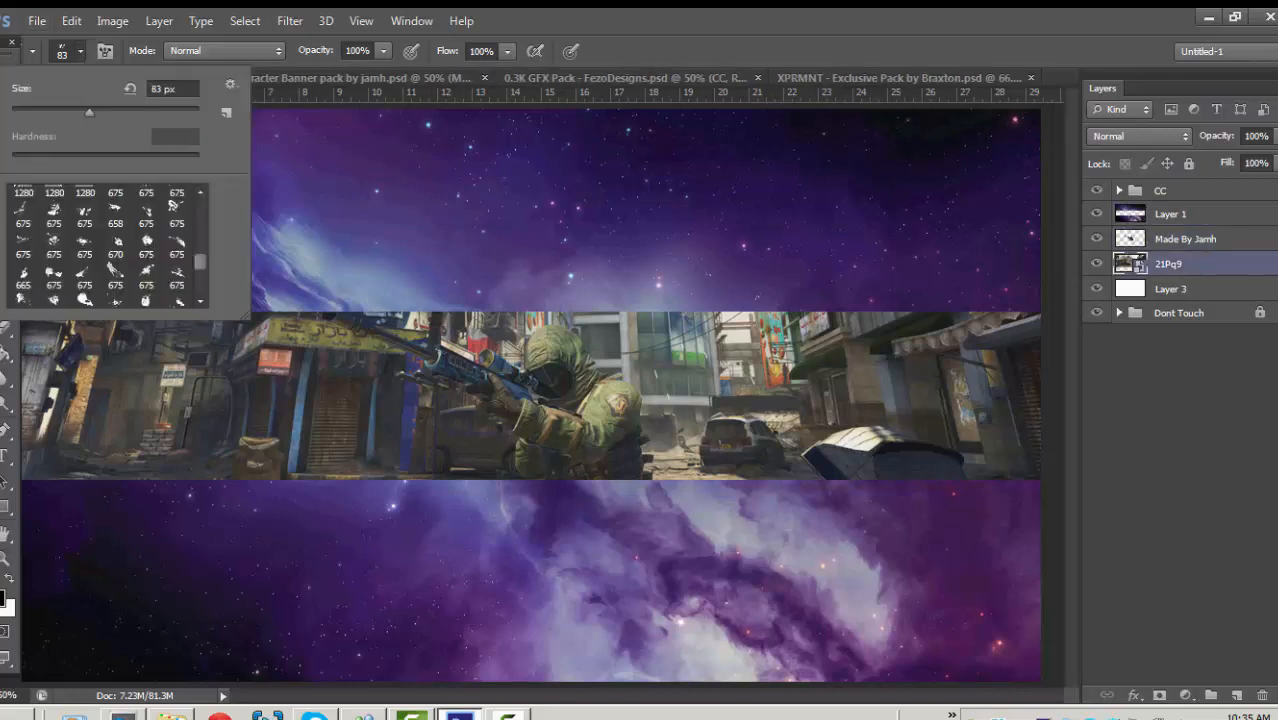
pyautogui.moveTo(88, 112); pyautogui.dragTo(128, 112)
pyautogui.press('Return')
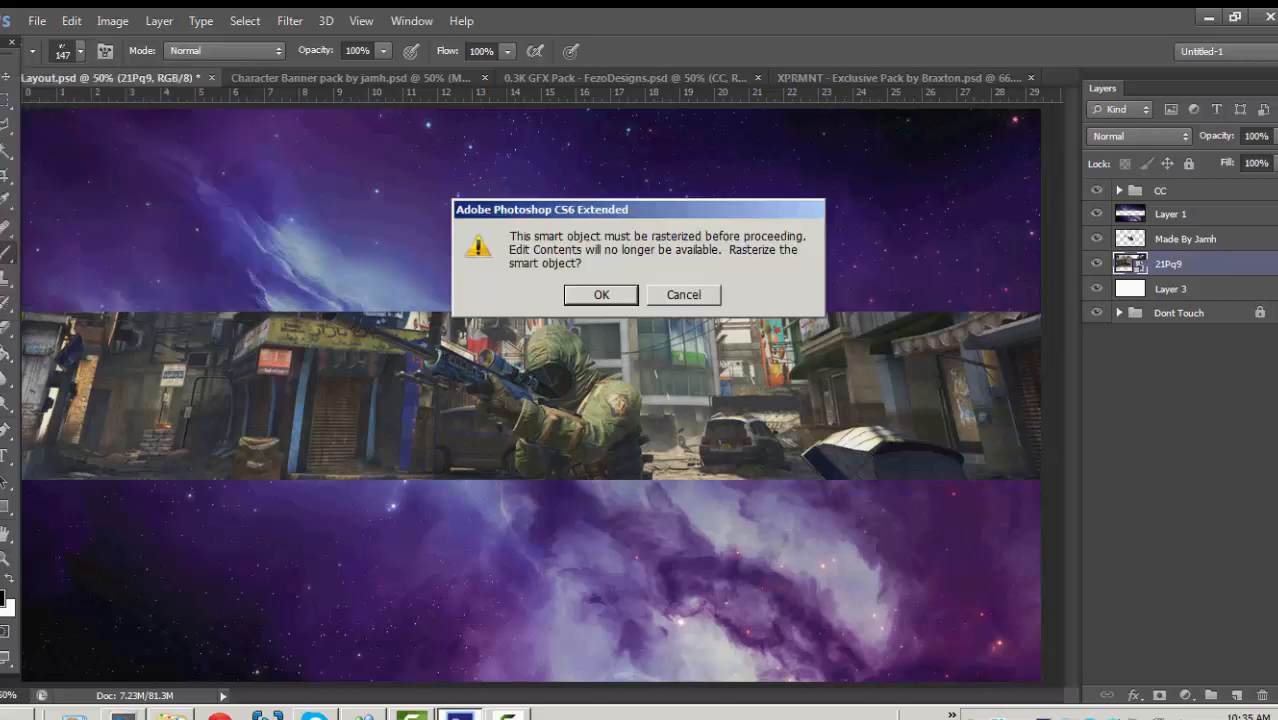
pyautogui.press('Return')
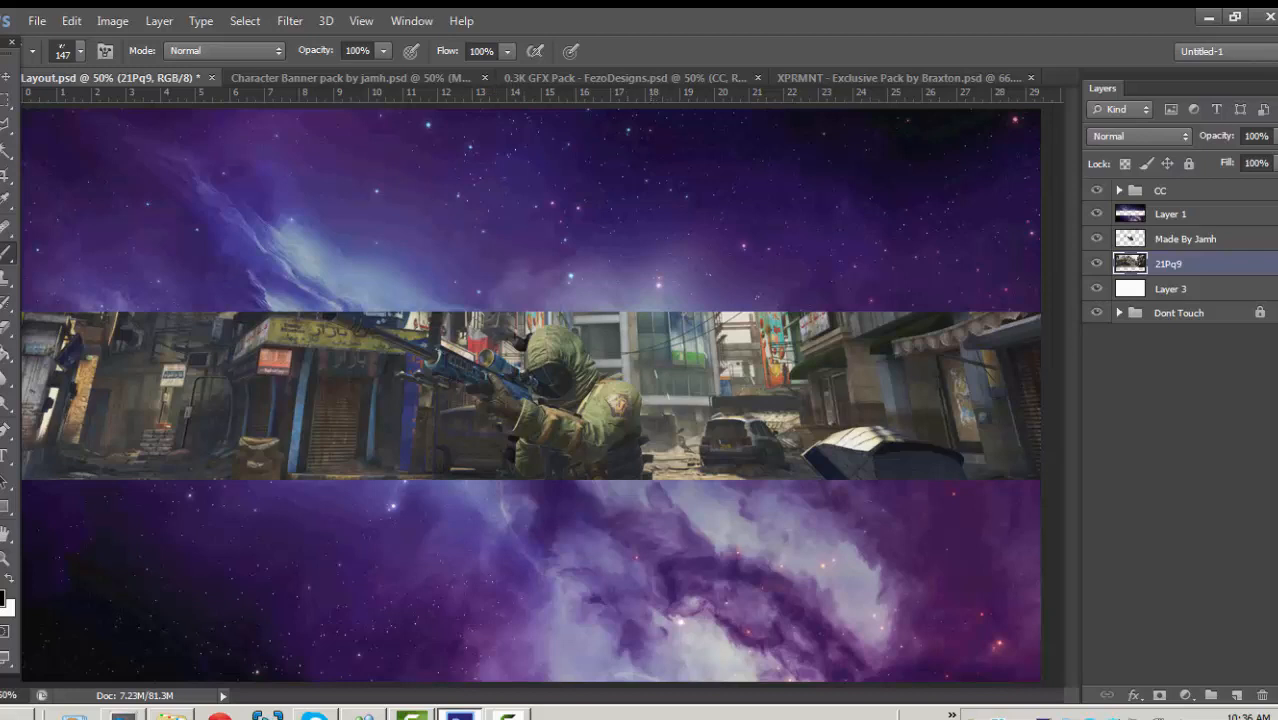
# Enlarge the splatter brush to 215 px.
pyautogui.click(80, 50)
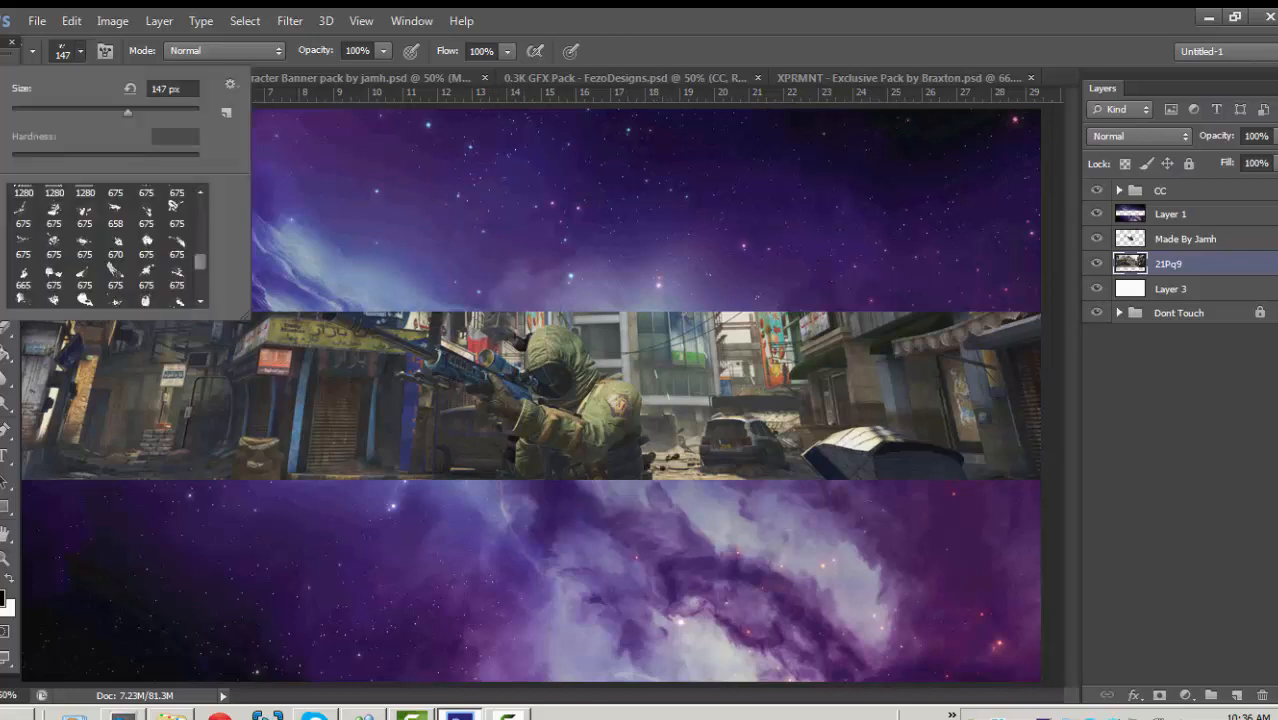
pyautogui.click(154, 112)
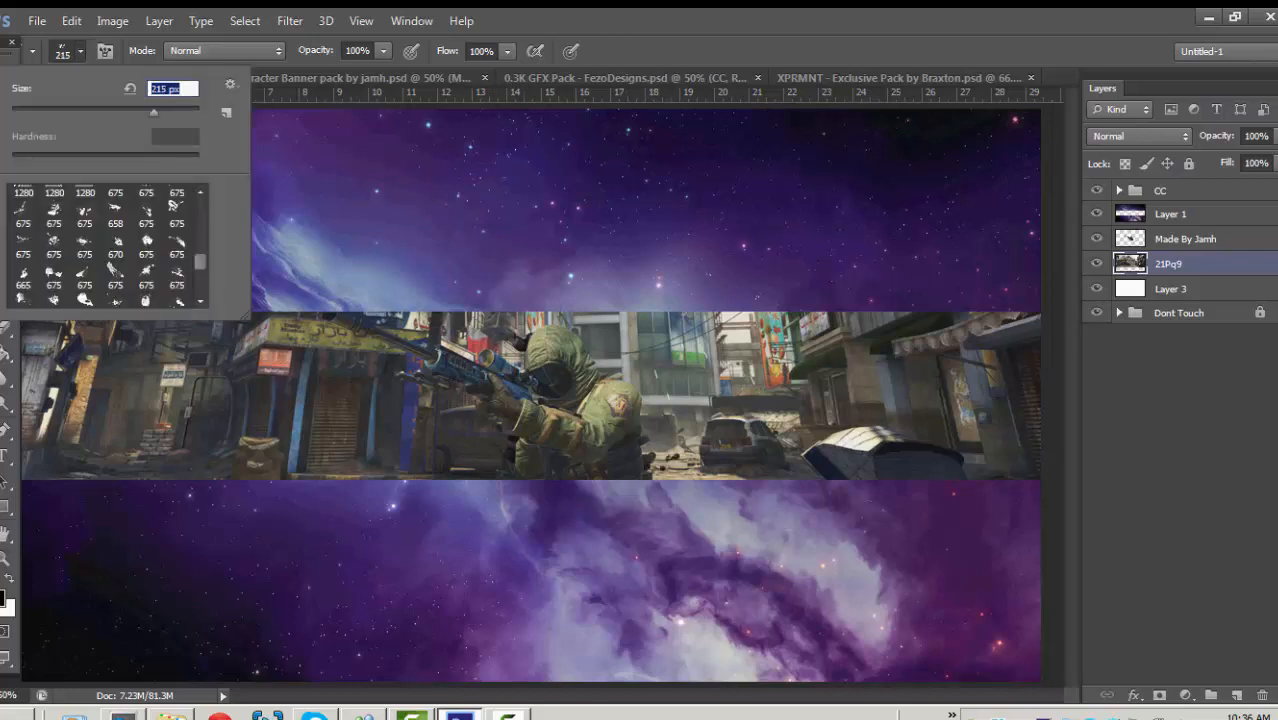
pyautogui.press('Return')
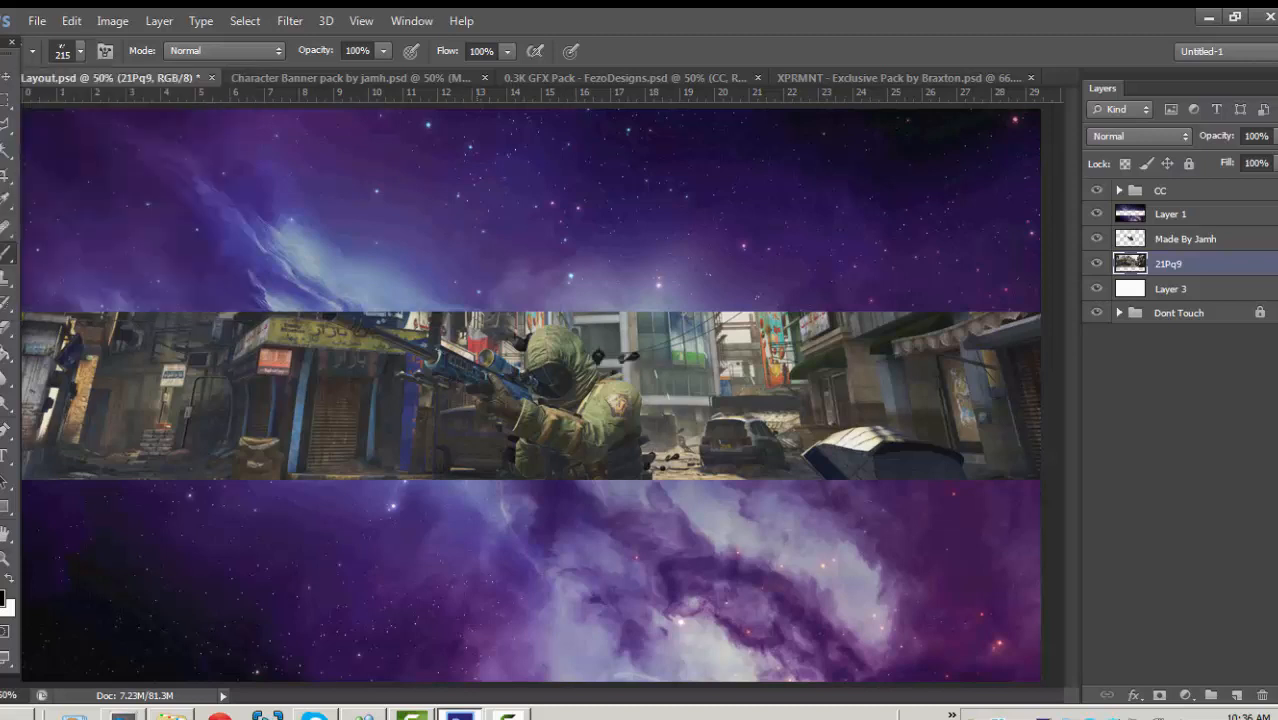
# Stamp black splatters directly on the 21Pq9 layer around the sniper's rifle and back.
pyautogui.click(480, 405)
pyautogui.click(432, 356)
pyautogui.click(337, 327)
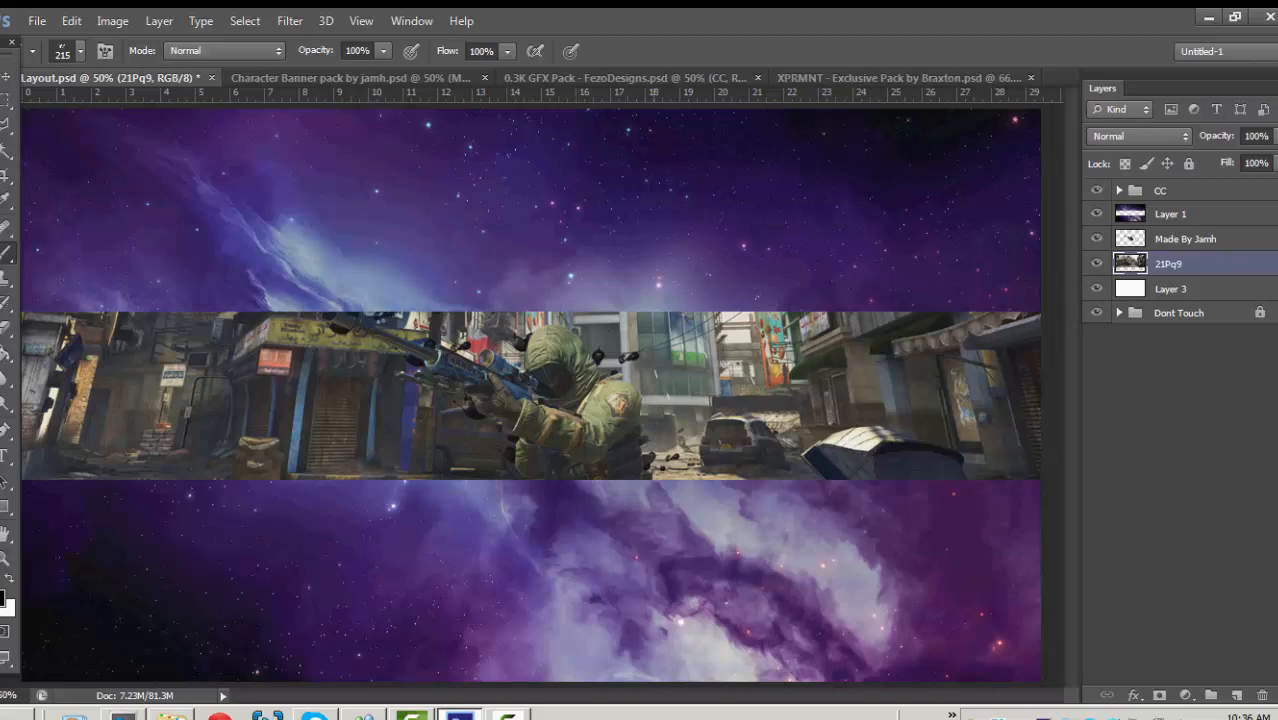
pyautogui.click(662, 410)
pyautogui.click(392, 353)
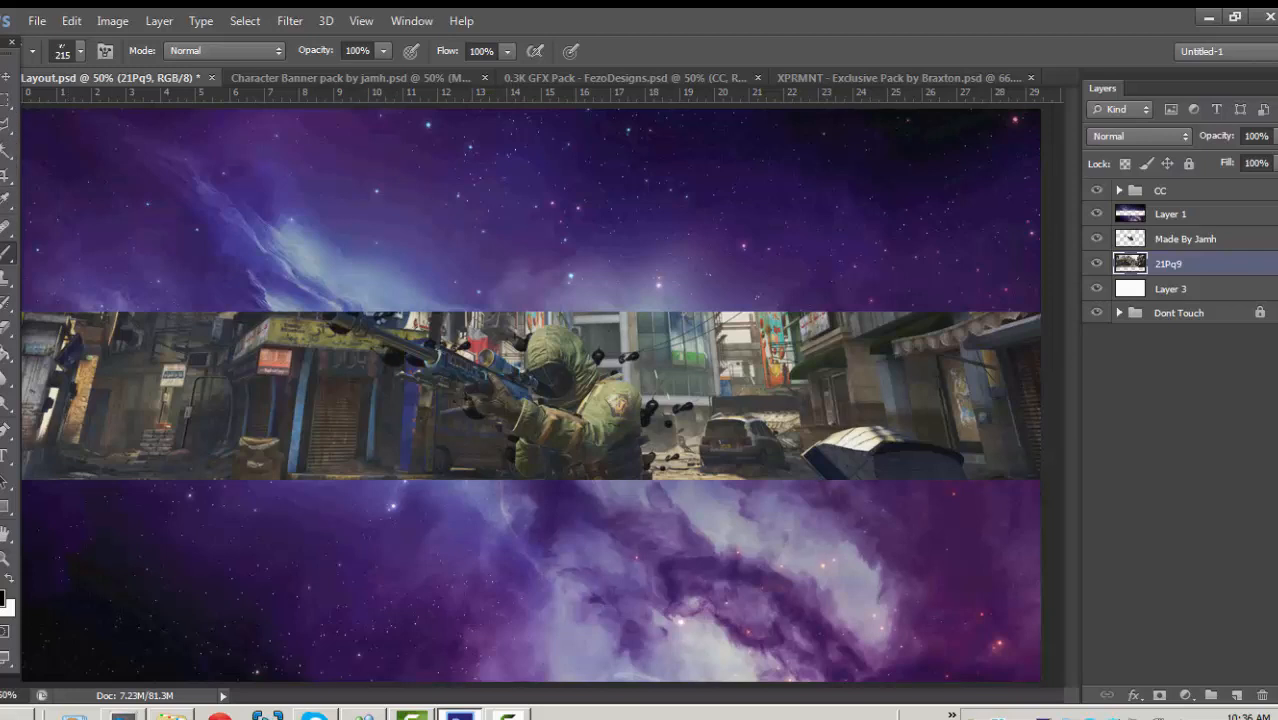
pyautogui.press('v')
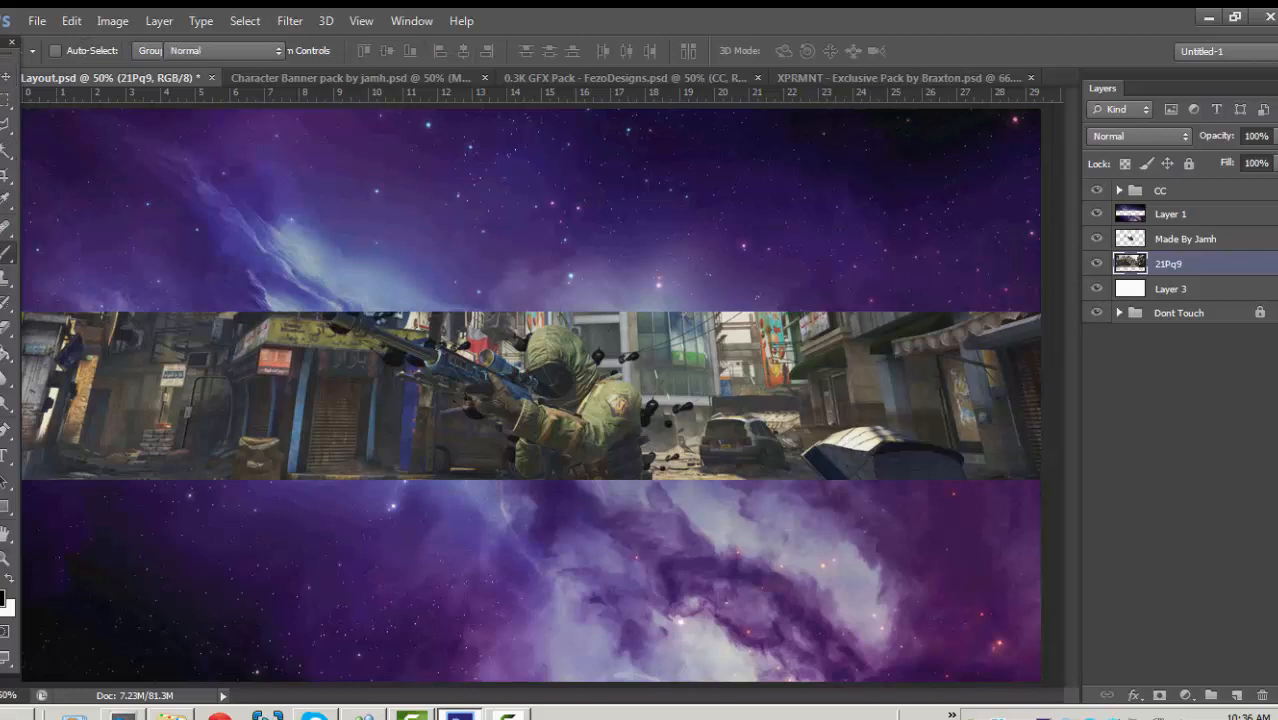
pyautogui.press('b')
pyautogui.click(80, 51)
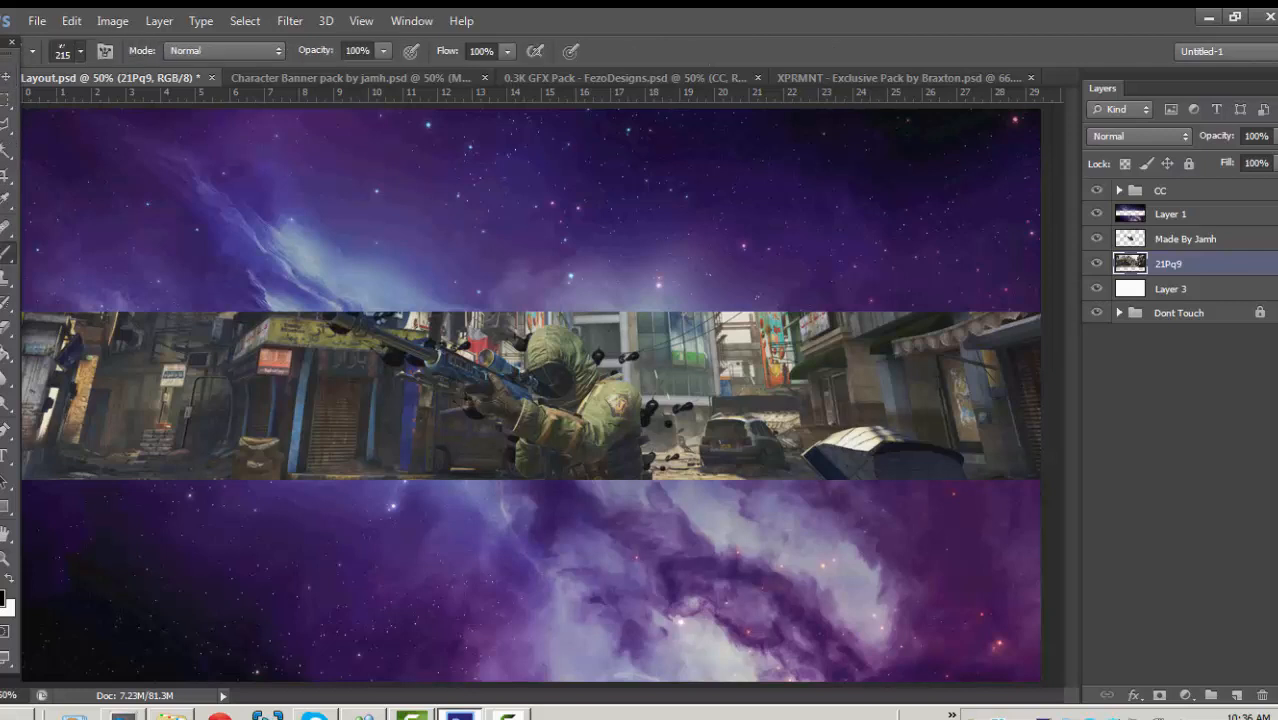
pyautogui.press('Escape')
pyautogui.click(224, 50)
pyautogui.press('Escape')
pyautogui.doubleClick(1210, 263)
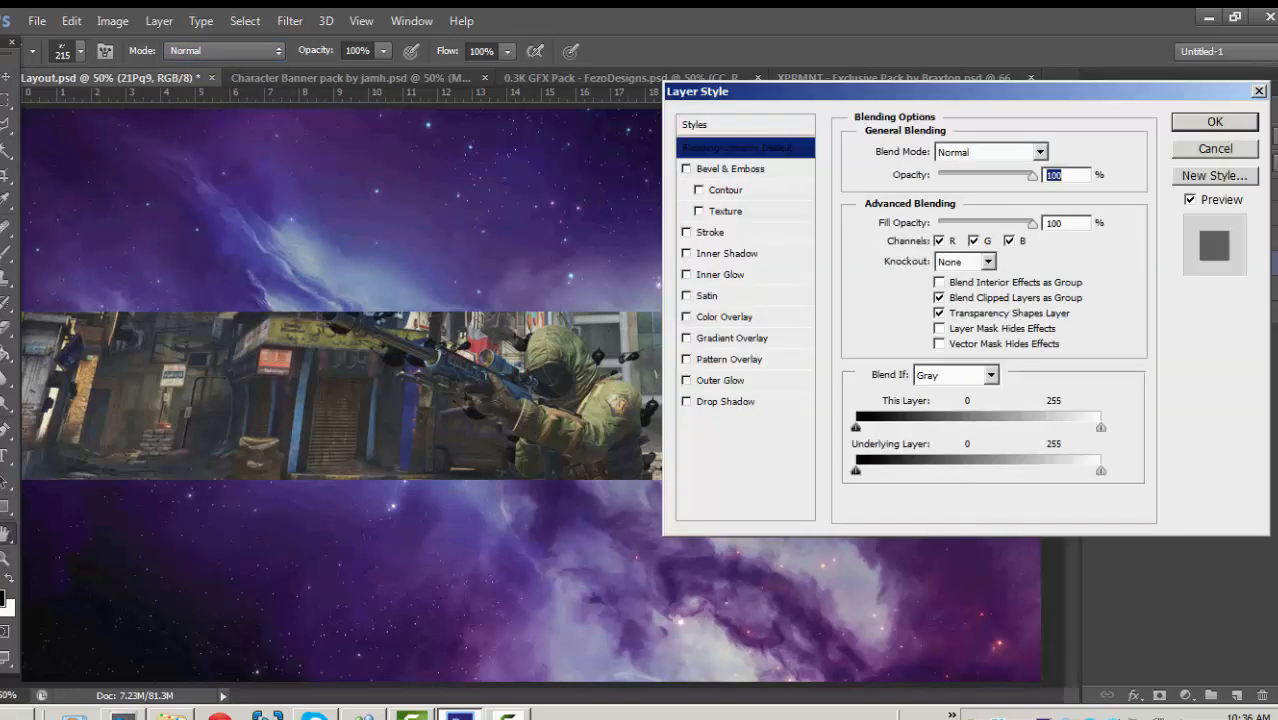
pyautogui.click(724, 316)
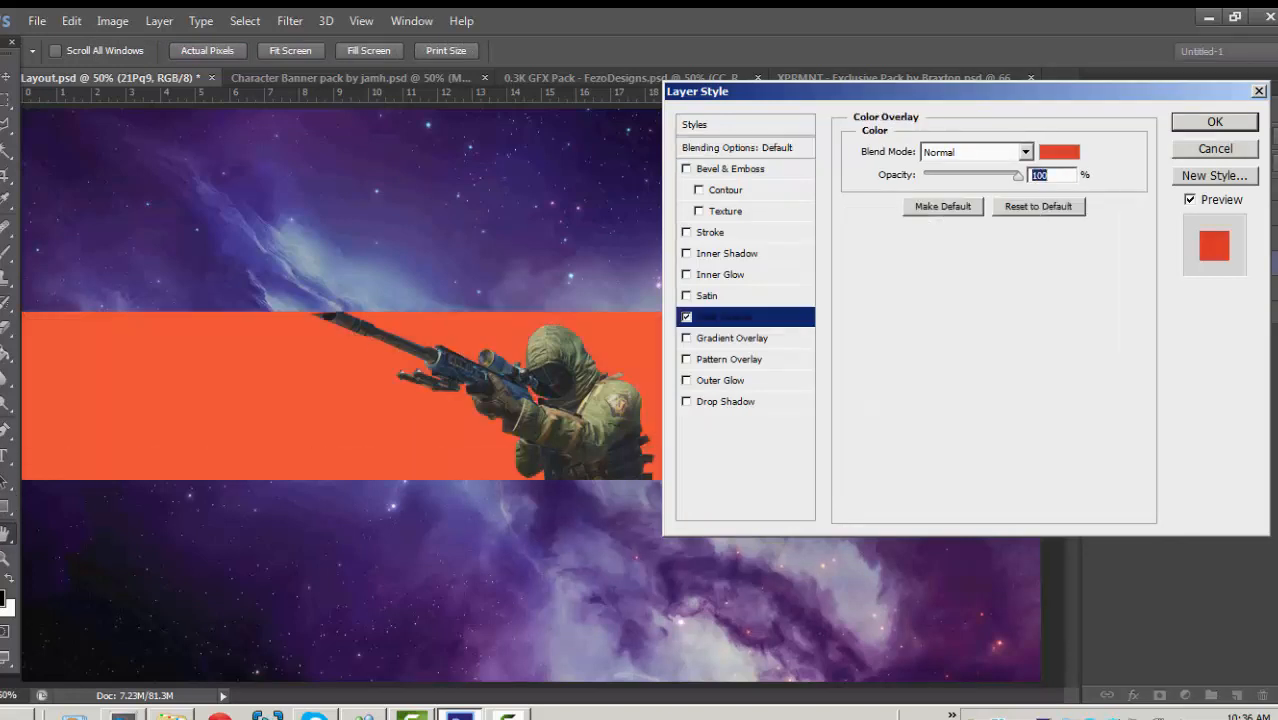
pyautogui.click(1214, 148)
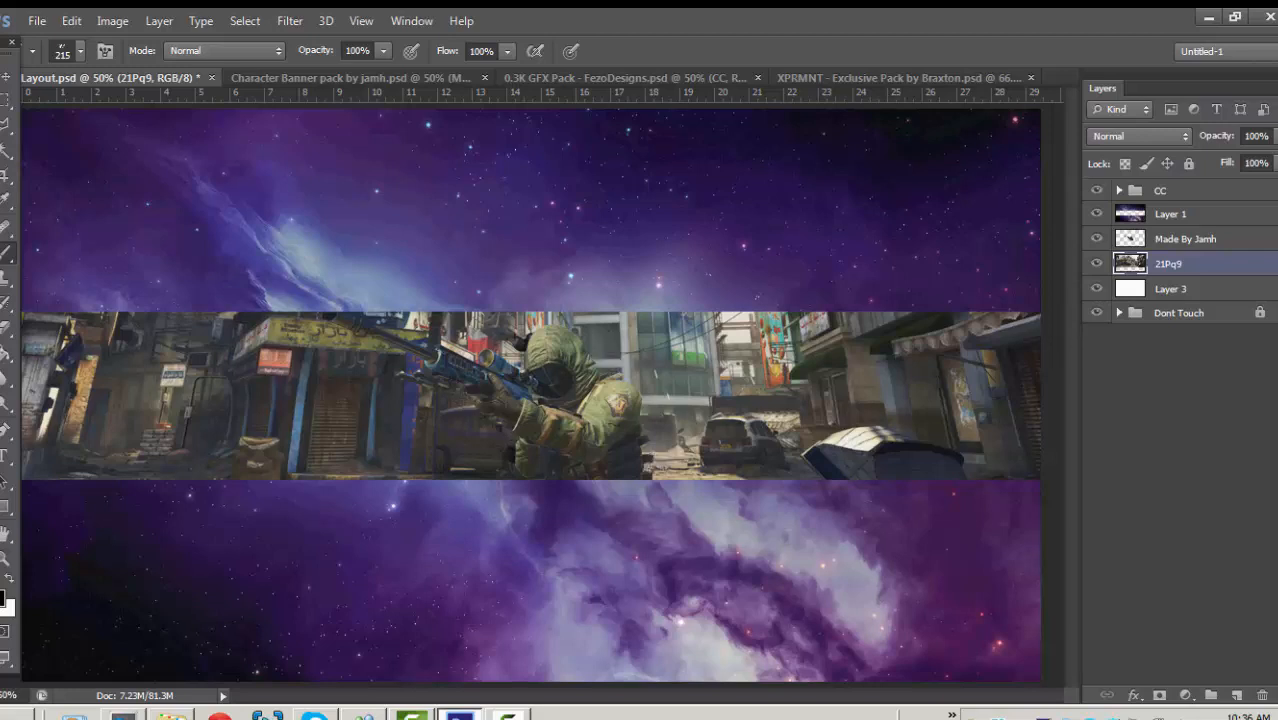
# Add an empty layer between 21Pq9 and the sniper, and ready the 215 px splatter brush for painting on it.
pyautogui.press('z')
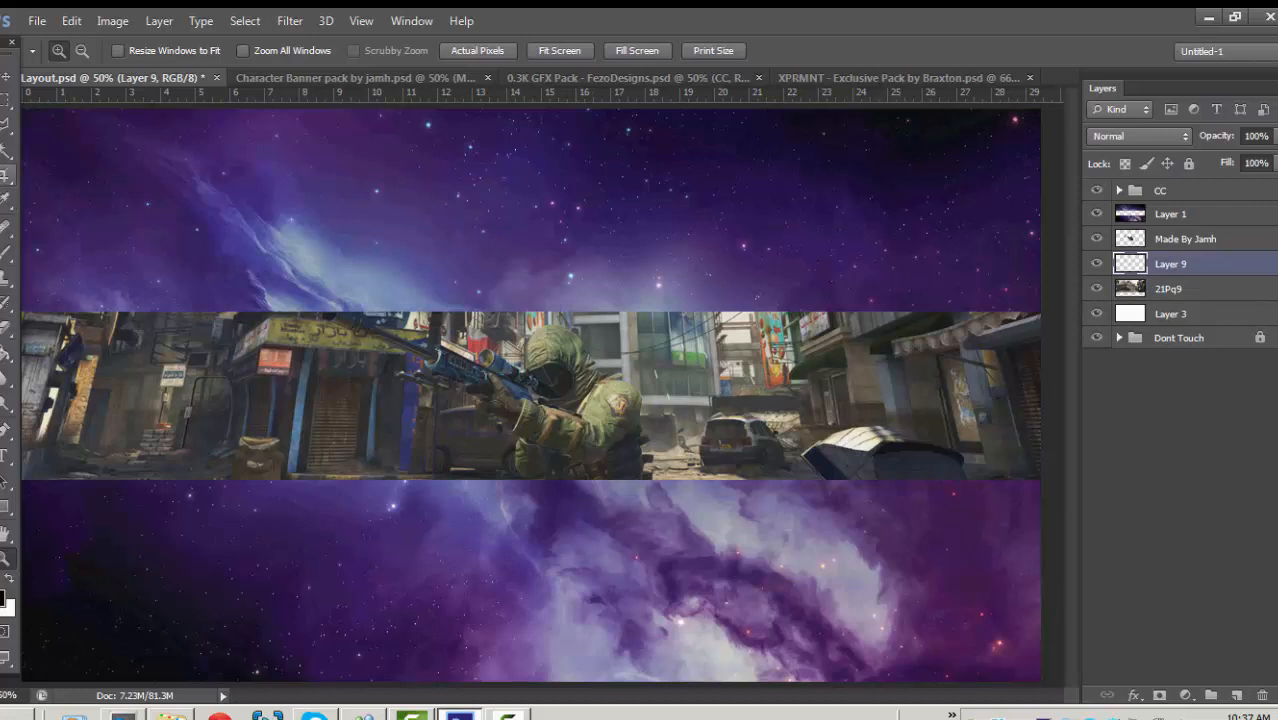
pyautogui.click(8, 303)
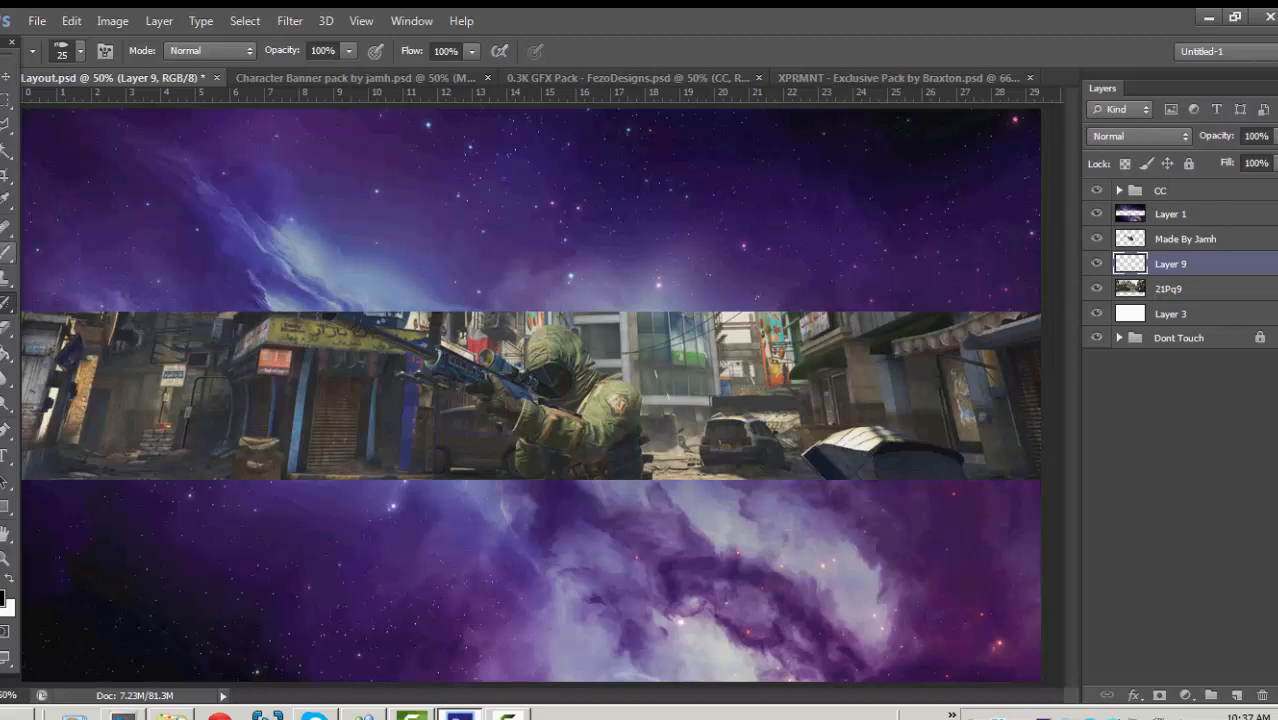
pyautogui.click(6, 253)
pyautogui.rightClick(1161, 264)
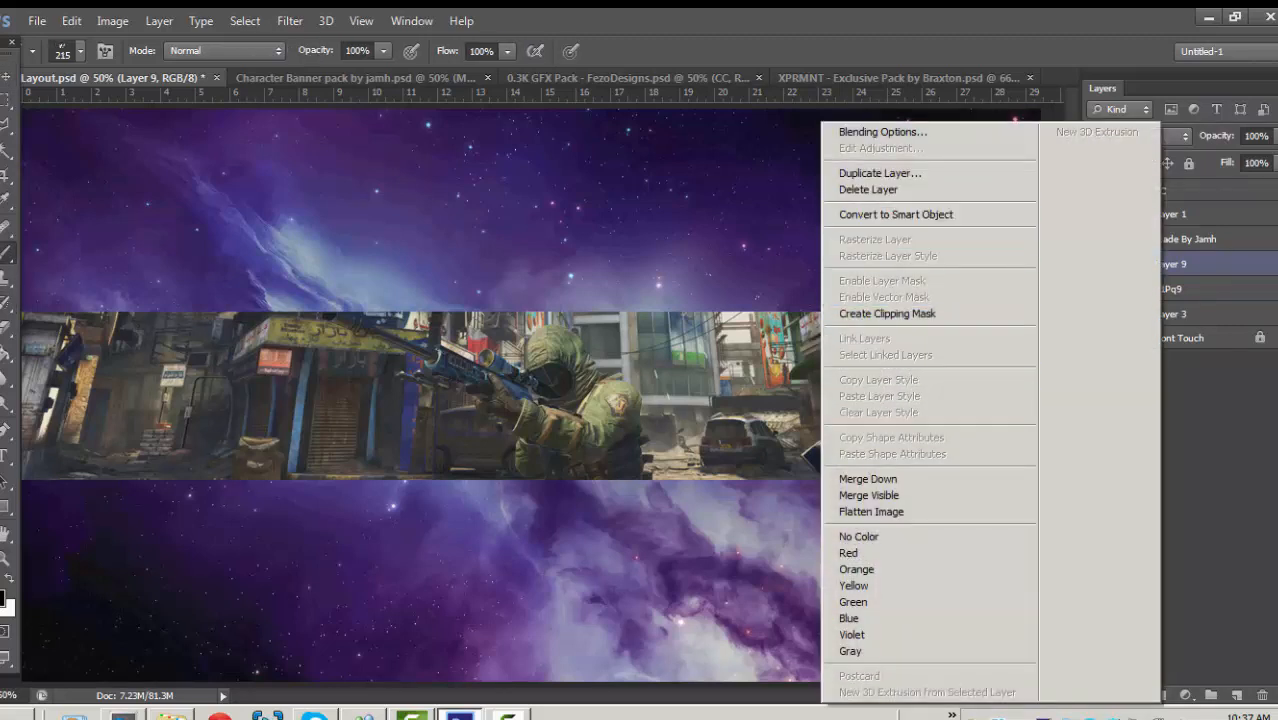
pyautogui.press('Escape')
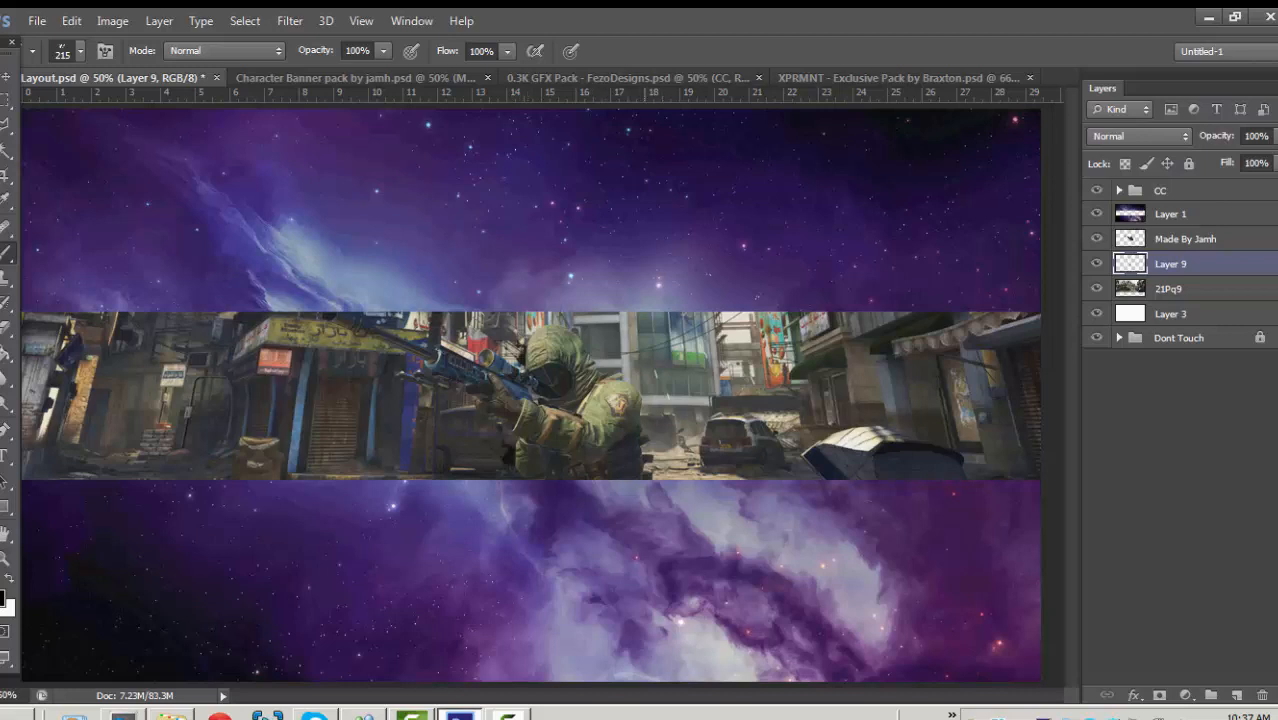
# Stamp black 215 px splatters on Layer 9 around the sniper's rifle, head, arms and back.
pyautogui.click(658, 388)
pyautogui.click(380, 335)
pyautogui.click(470, 350)
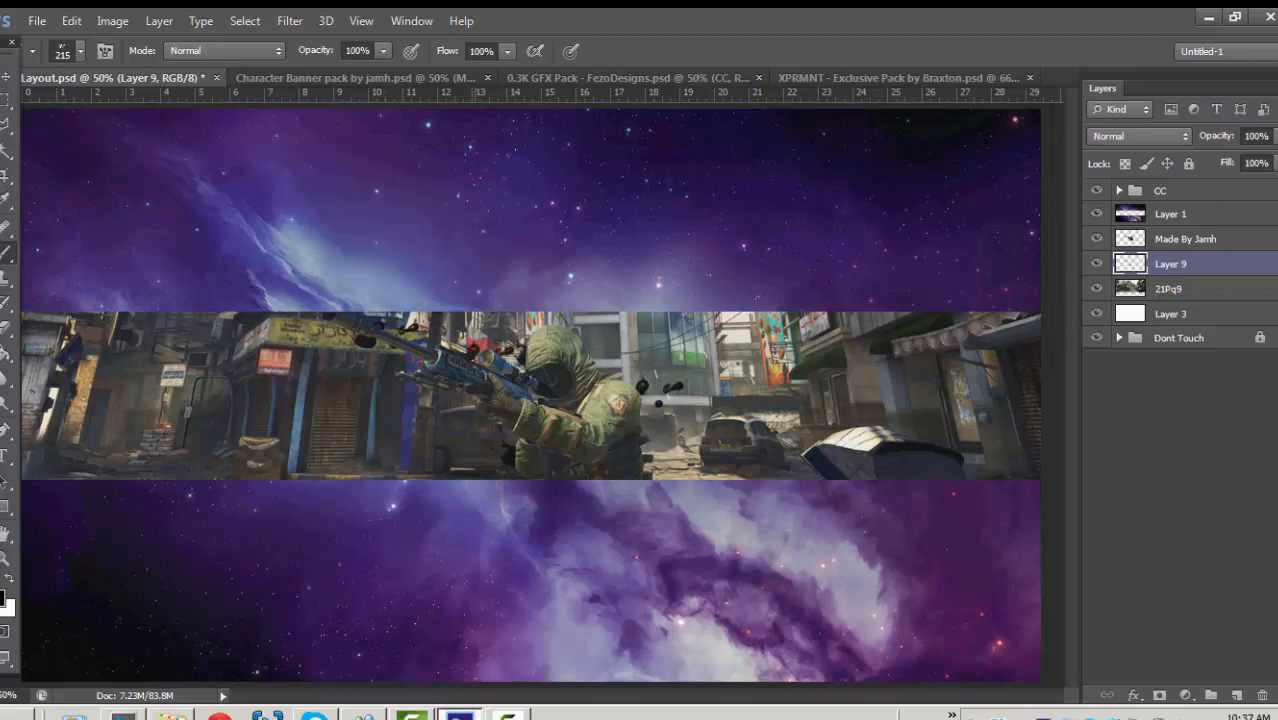
pyautogui.click(422, 394)
pyautogui.click(652, 462)
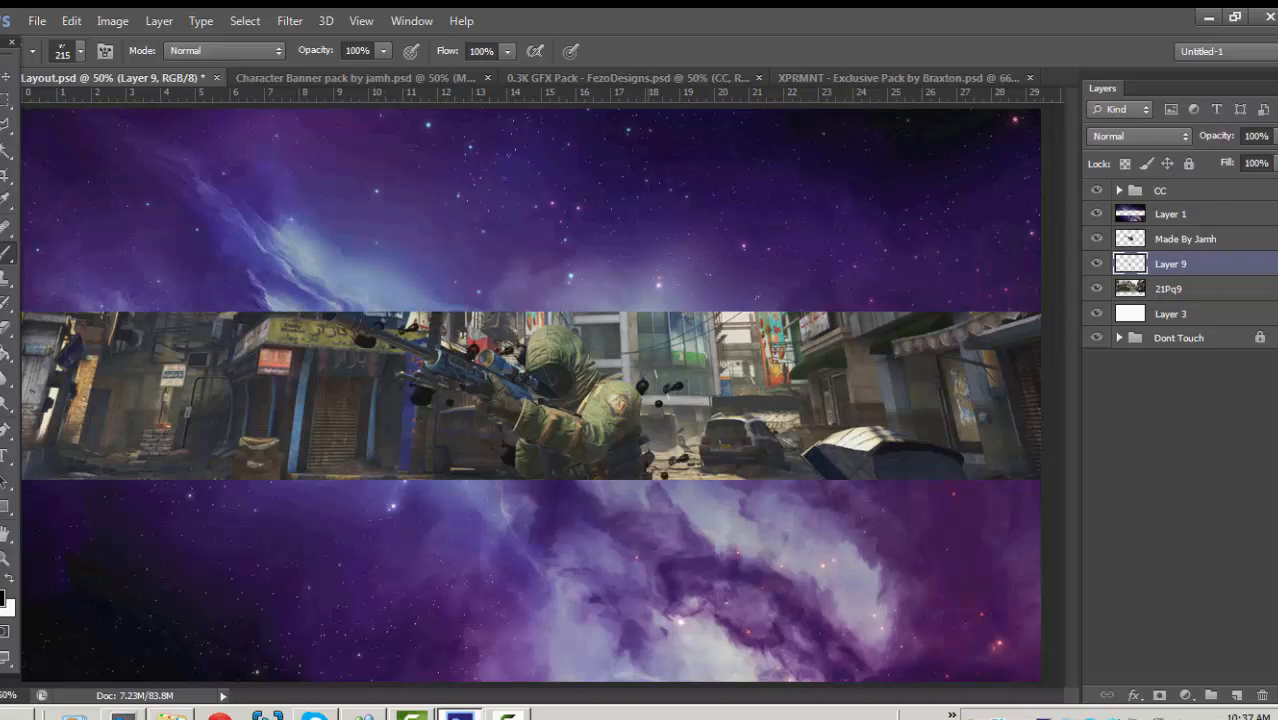
pyautogui.click(650, 422)
pyautogui.click(606, 347)
pyautogui.click(500, 428)
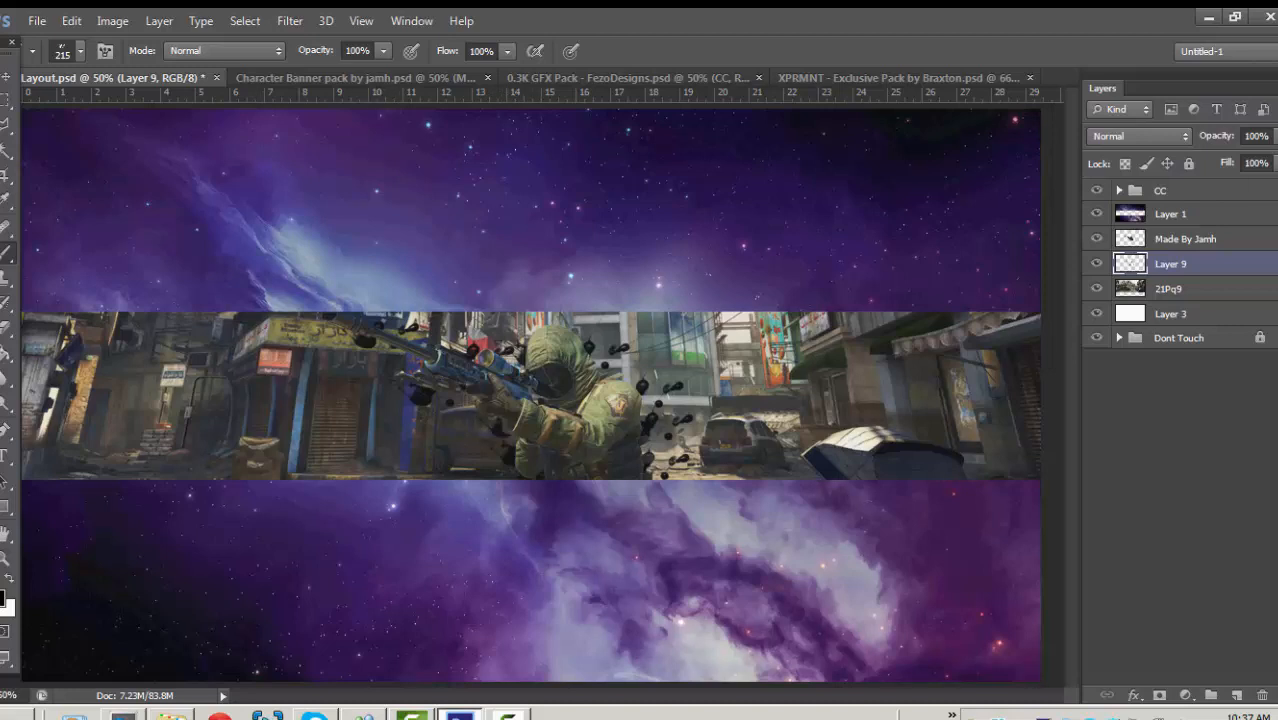
# Choose a 675 px splatter preset for the brush.
pyautogui.click(80, 51)
pyautogui.scroll(-10, 110, 298)
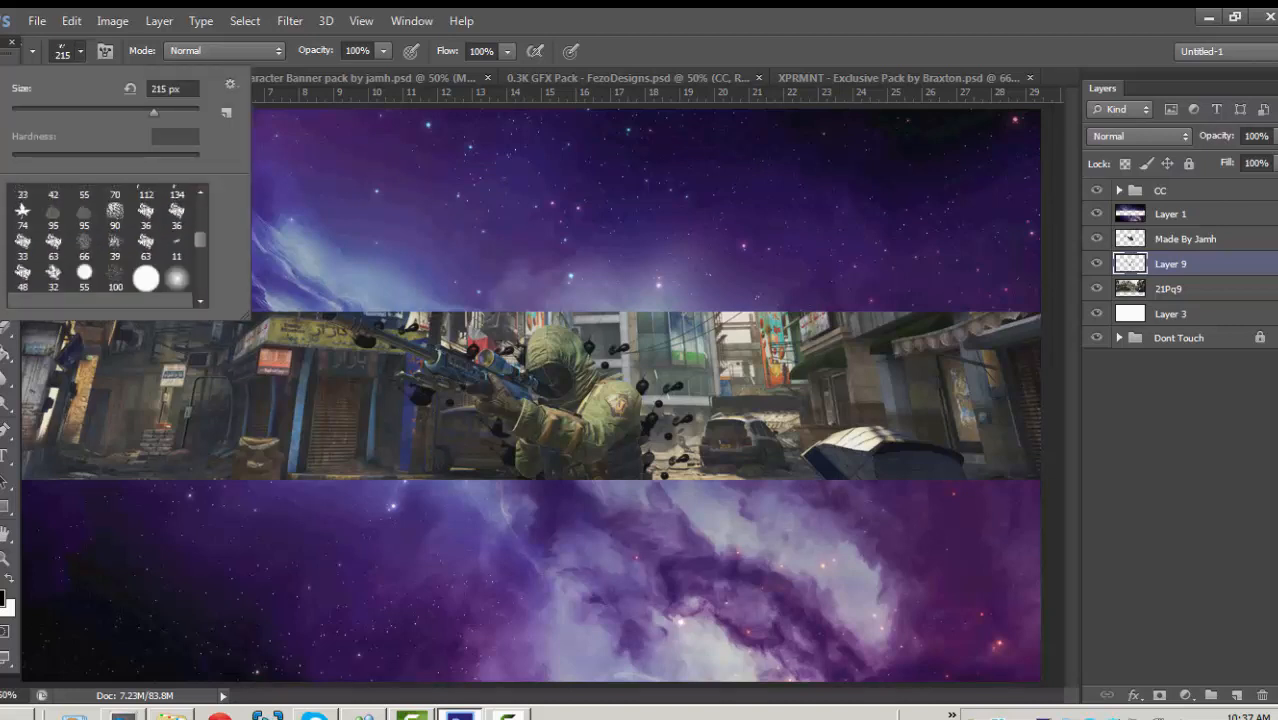
pyautogui.scroll(-4, 105, 245)
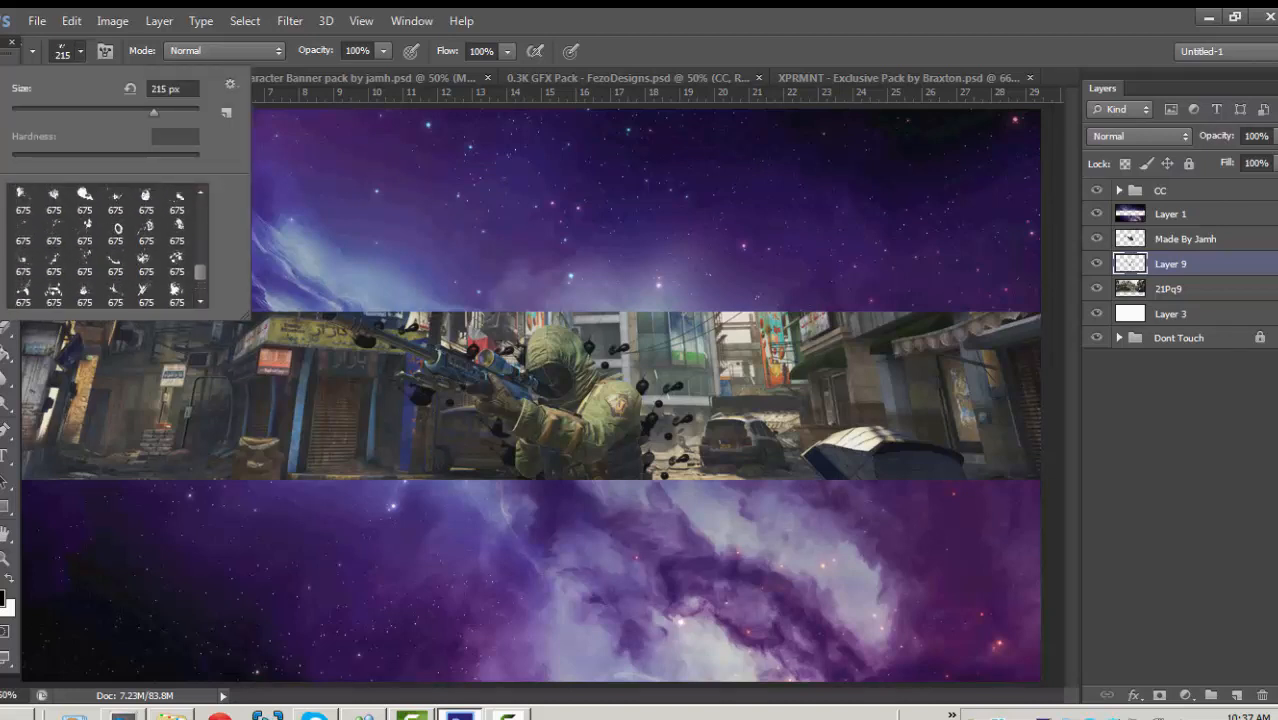
pyautogui.scroll(2, 105, 245)
pyautogui.click(23, 216)
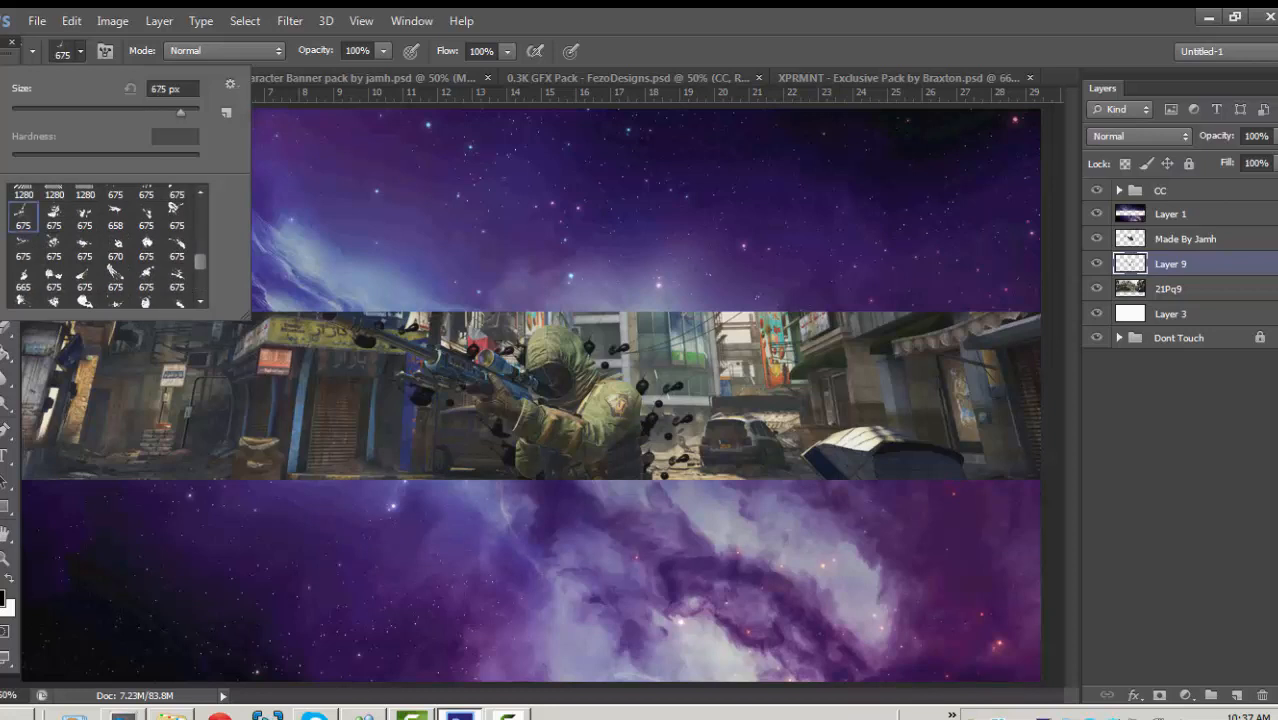
pyautogui.click(1178, 450)
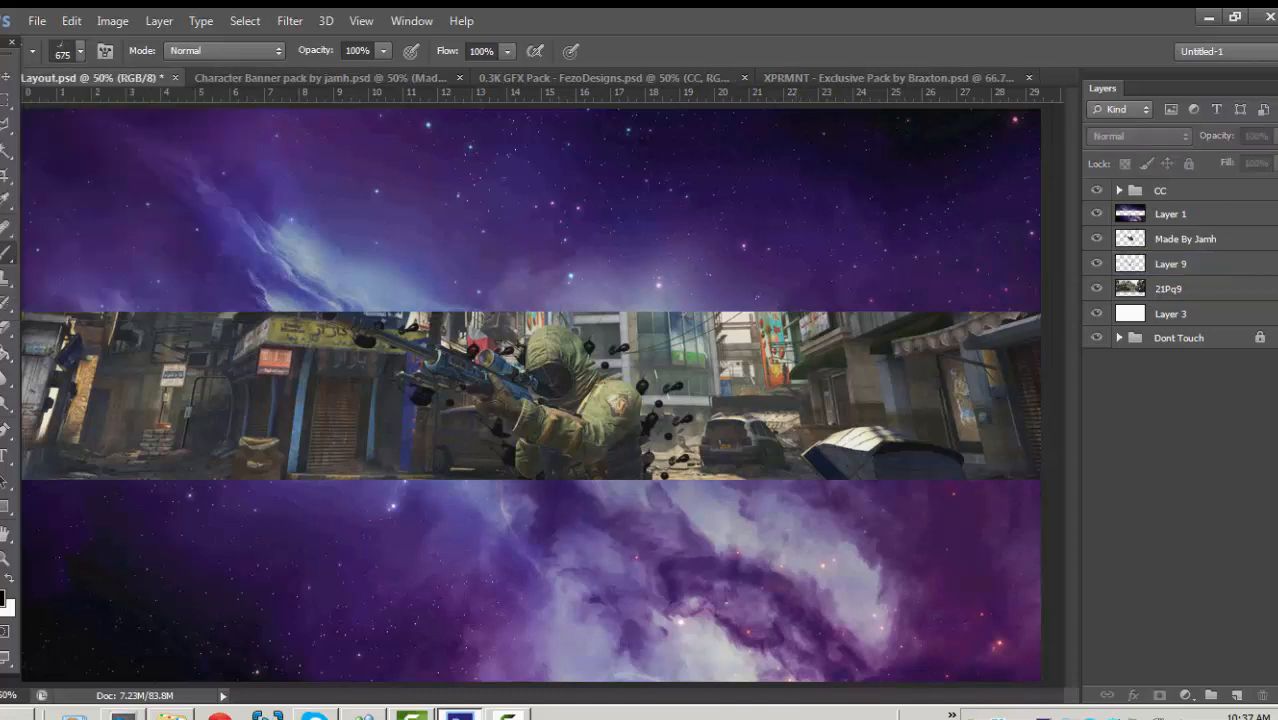
# Give the splatters on Layer 9 a cyan Color Overlay, #21cde1, at 88% opacity.
pyautogui.click(1180, 264)
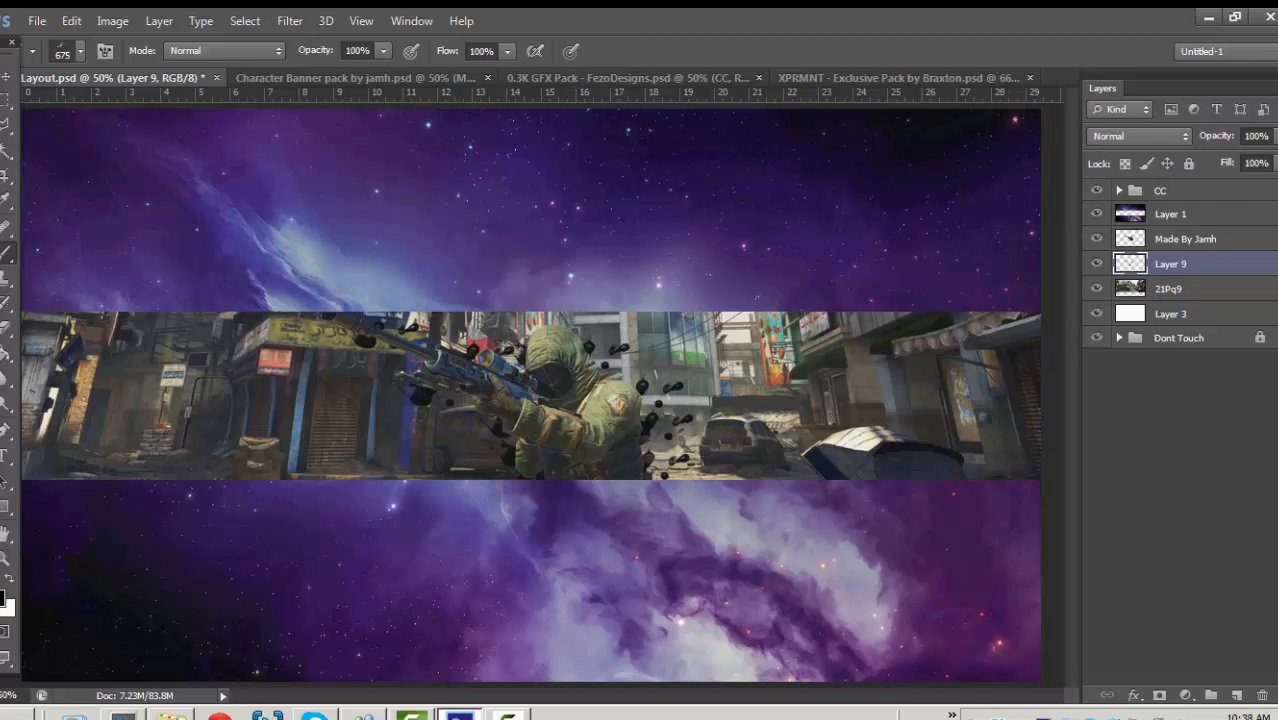
pyautogui.press('v')
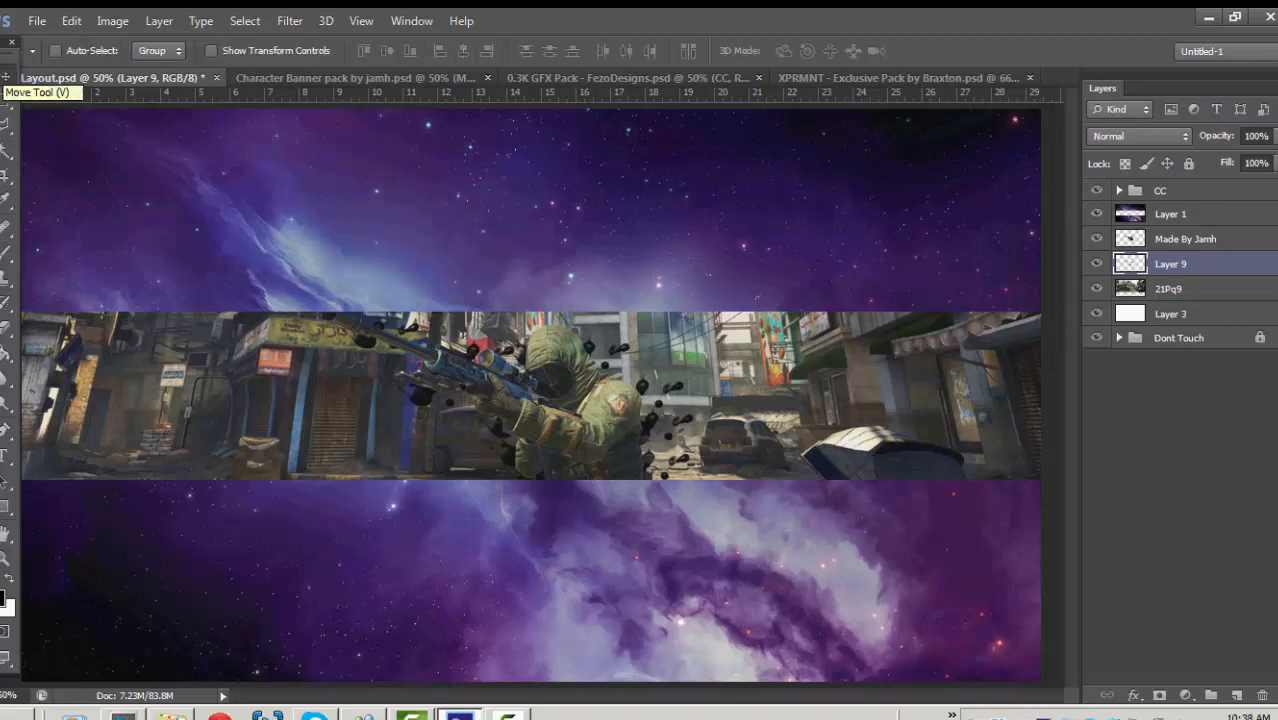
pyautogui.doubleClick(1215, 263)
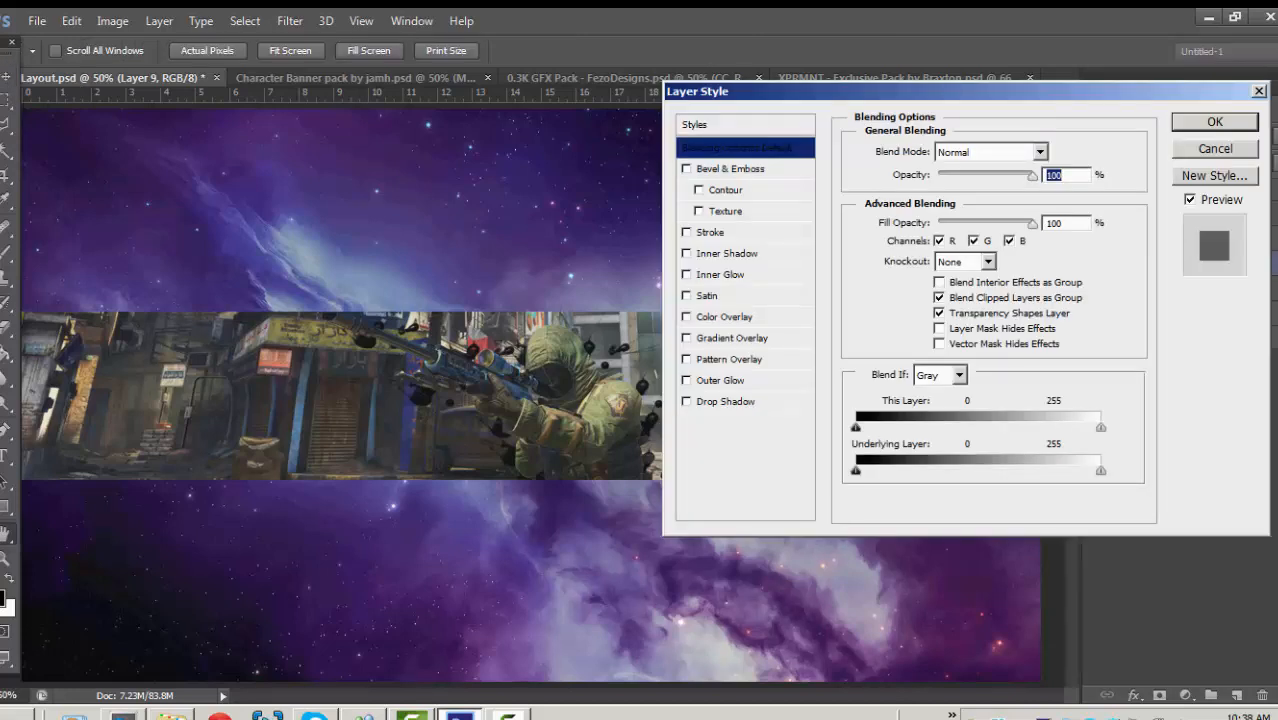
pyautogui.click(724, 316)
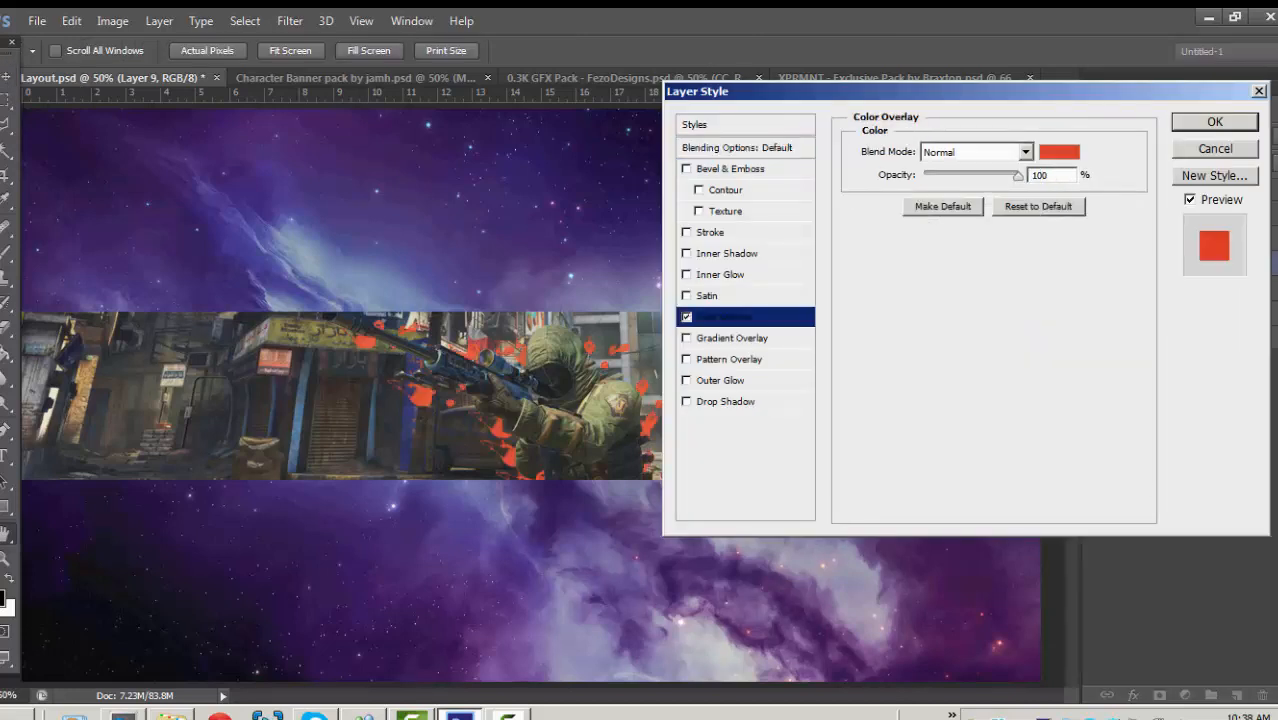
pyautogui.click(1059, 151)
pyautogui.click(554, 557)
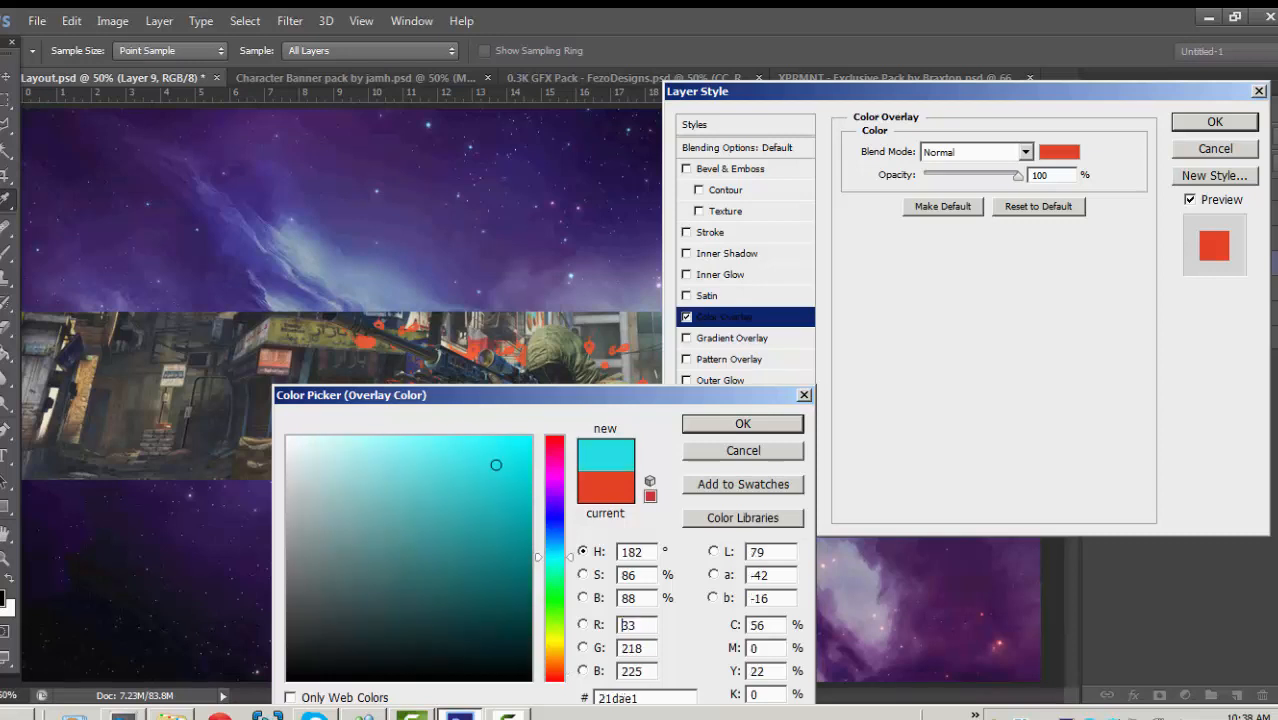
pyautogui.moveTo(554, 557); pyautogui.dragTo(554, 553)
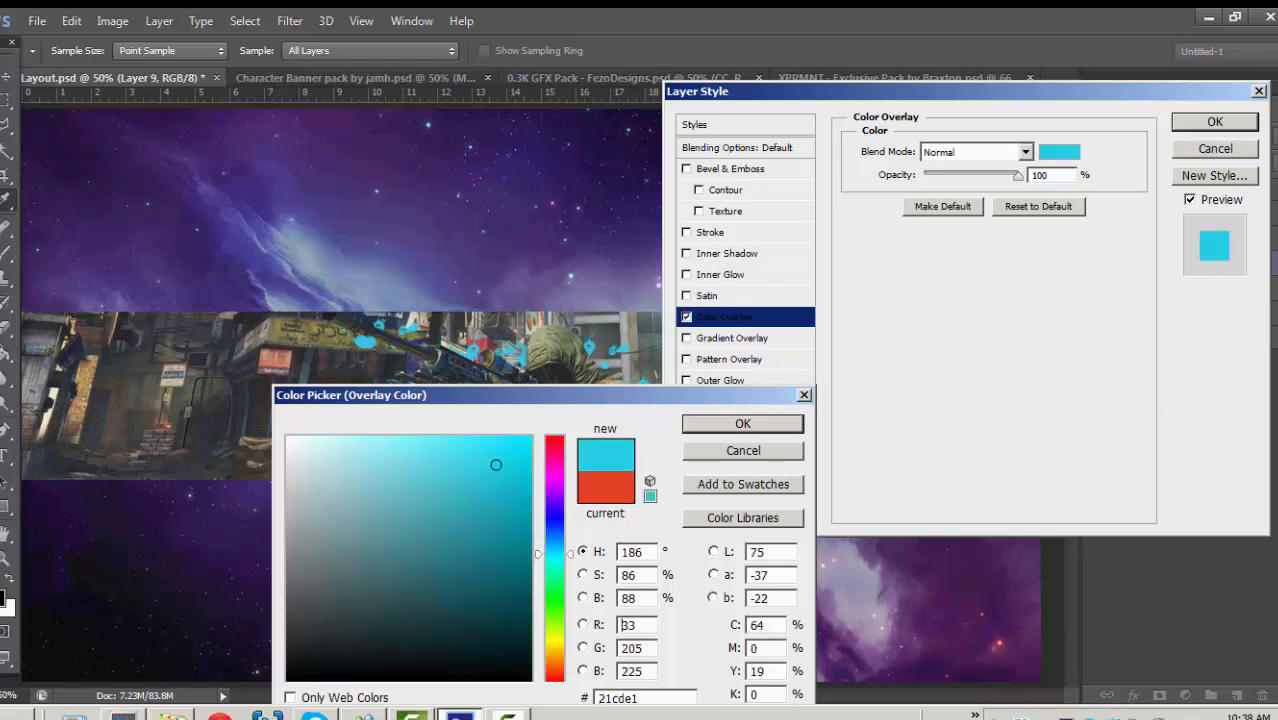
pyautogui.click(743, 423)
pyautogui.moveTo(1018, 175)
pyautogui.mouseDown()
pyautogui.moveTo(981, 175)
pyautogui.moveTo(1006, 175)
pyautogui.mouseUp()
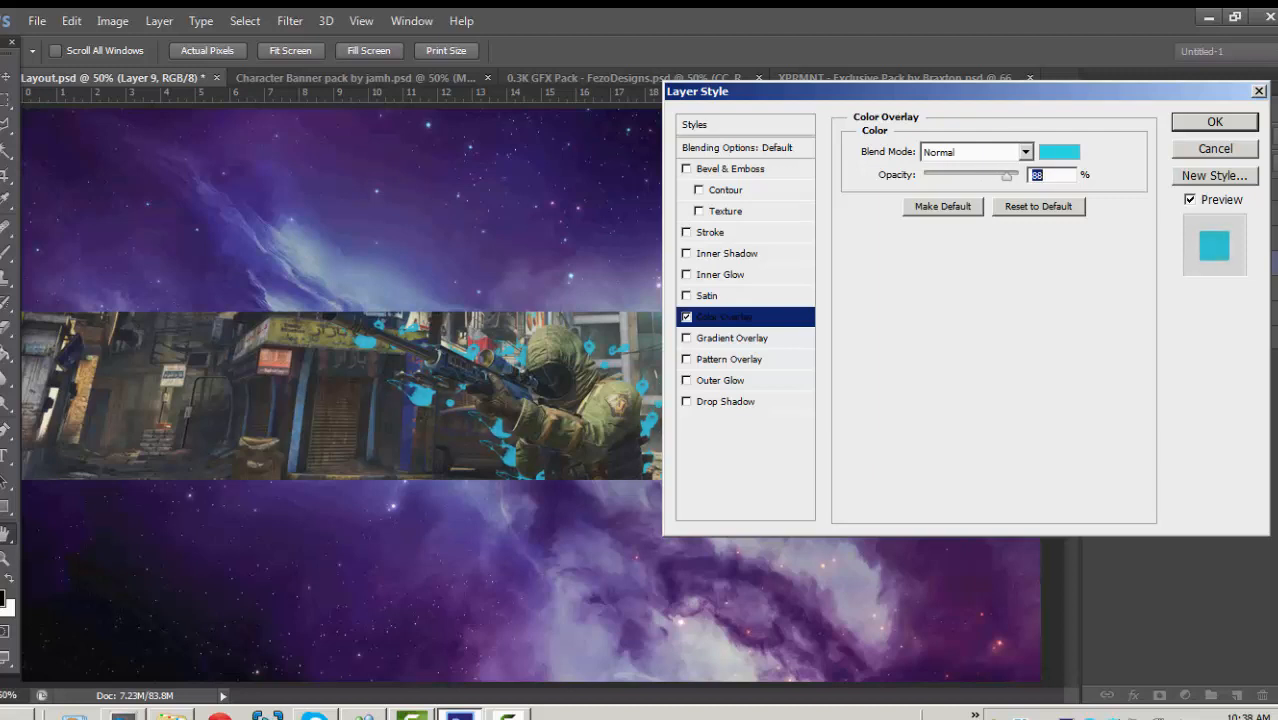
pyautogui.click(1214, 121)
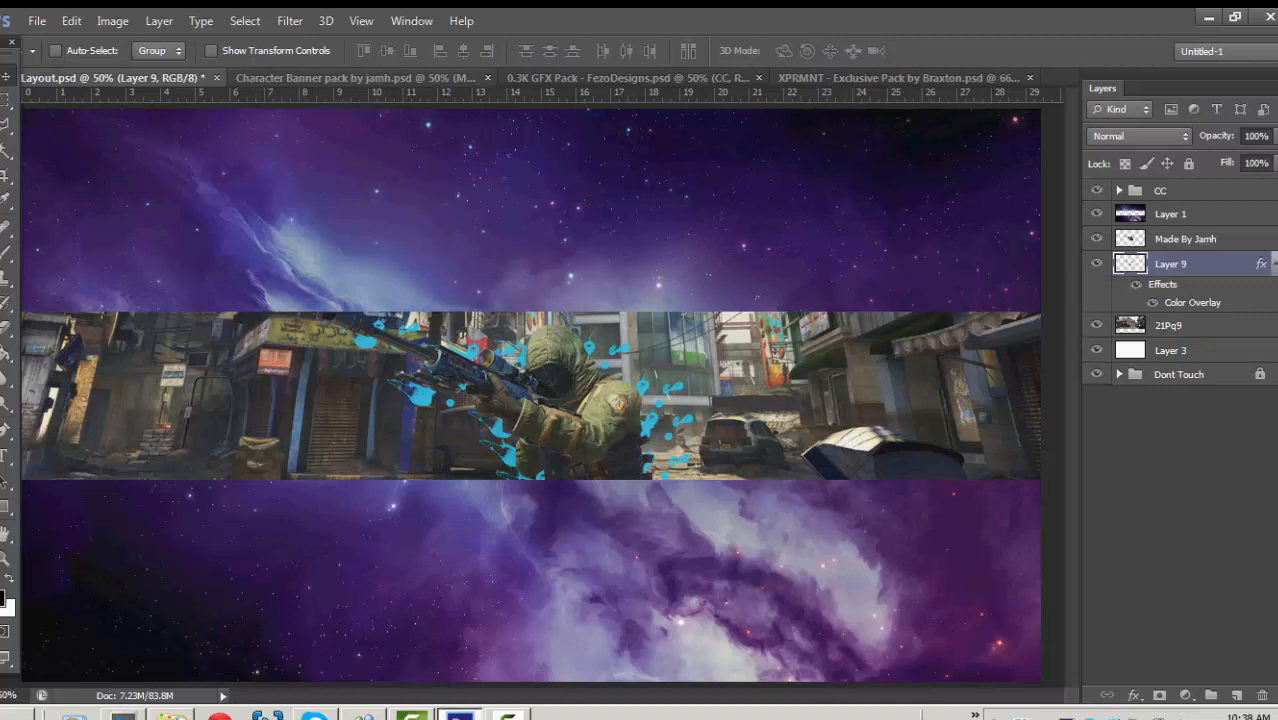
# Switch to Character Banner pack by jamh.psd, hide the sniper in the Soldiers group and collapse the group.
pyautogui.click(355, 77)
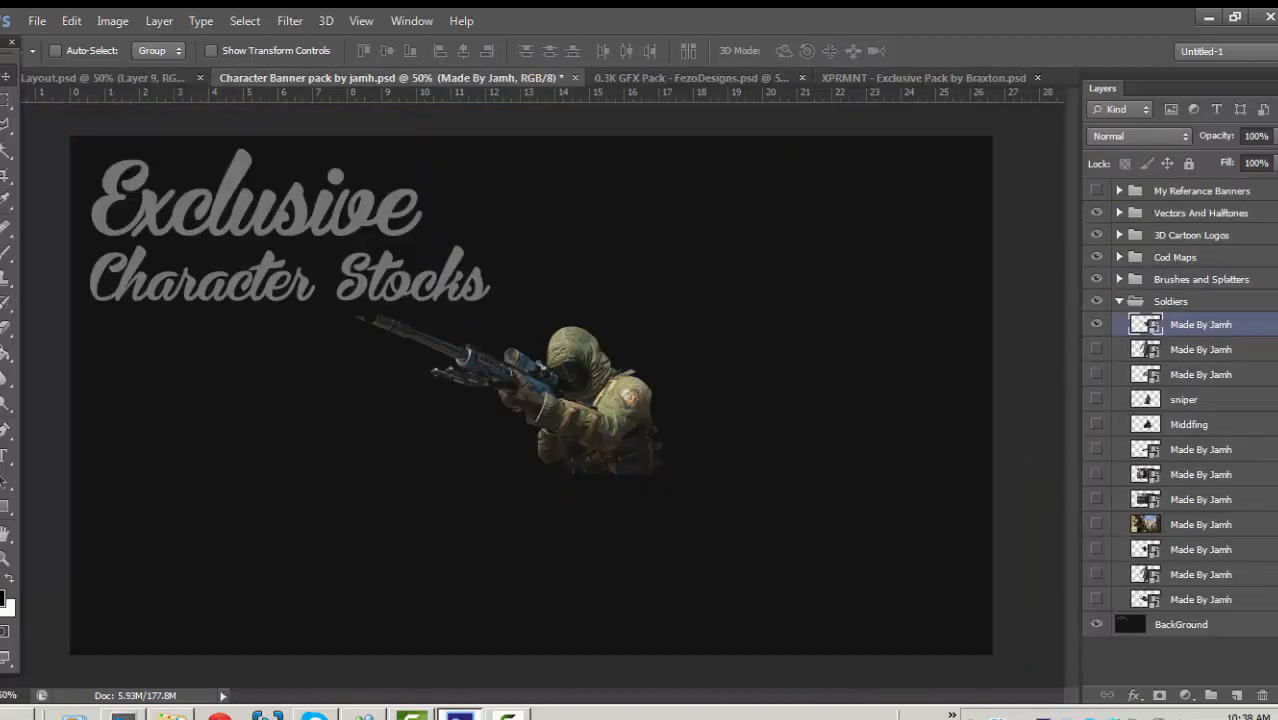
pyautogui.click(1119, 301)
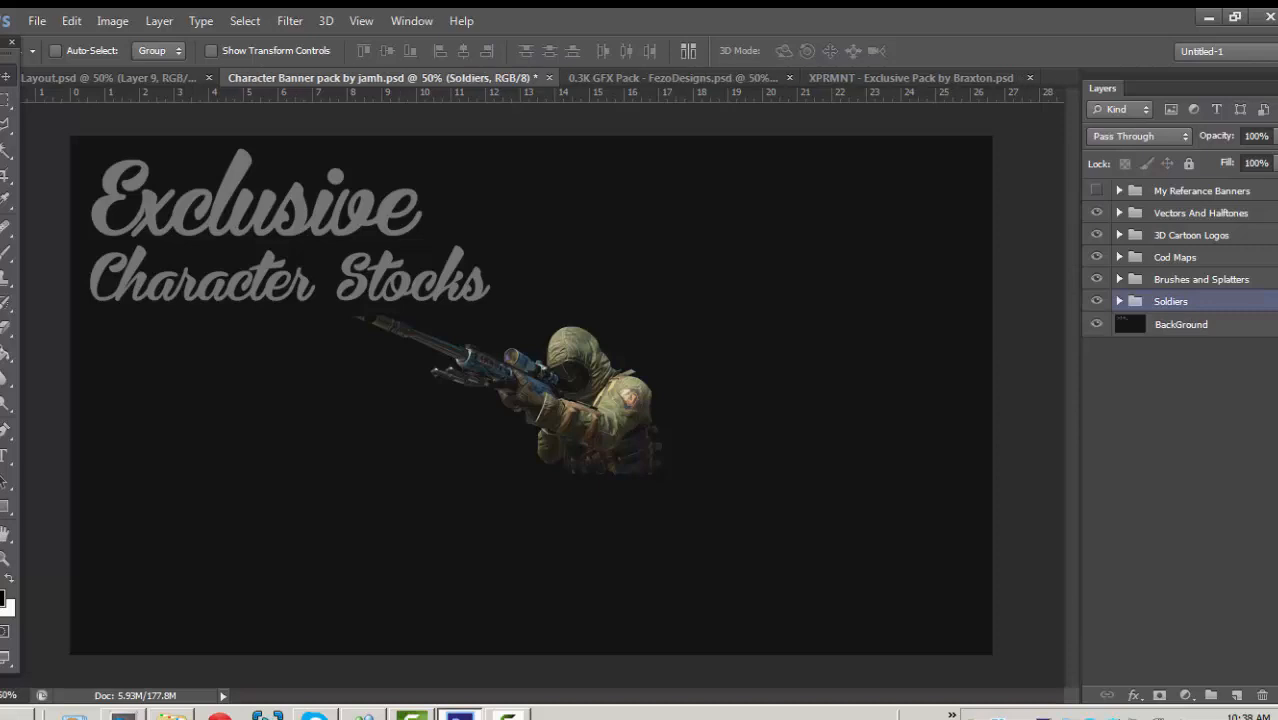
pyautogui.click(1119, 301)
pyautogui.click(1096, 324)
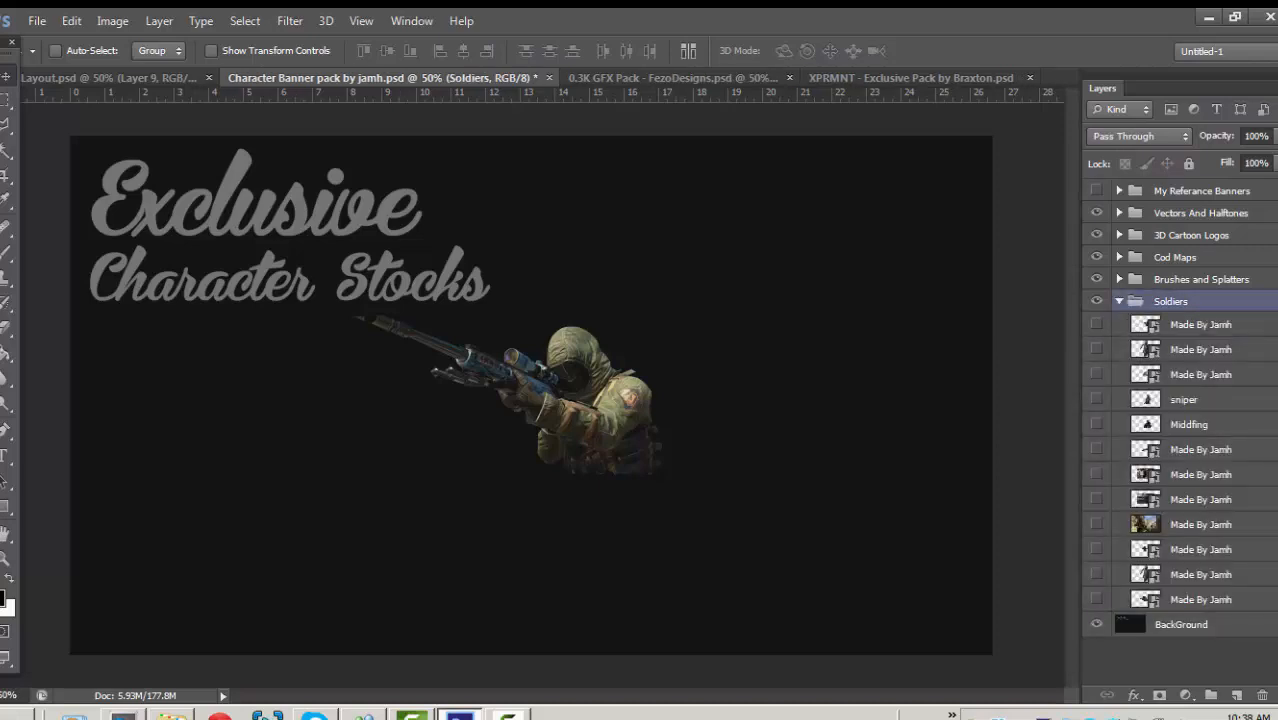
pyautogui.click(1119, 301)
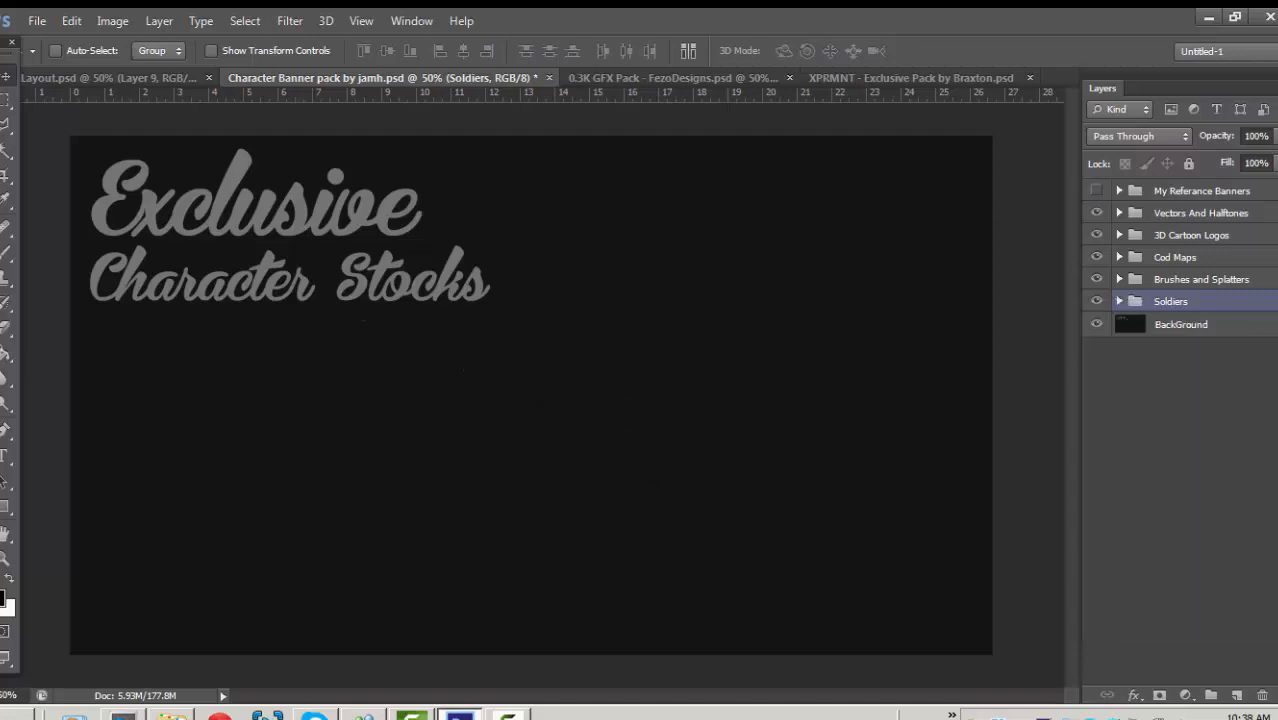
# Expand Vectors And Halftones and preview its vector layers one at a time, from Futurist_hexagons down to the ornament above Layer 19.
pyautogui.click(1119, 212)
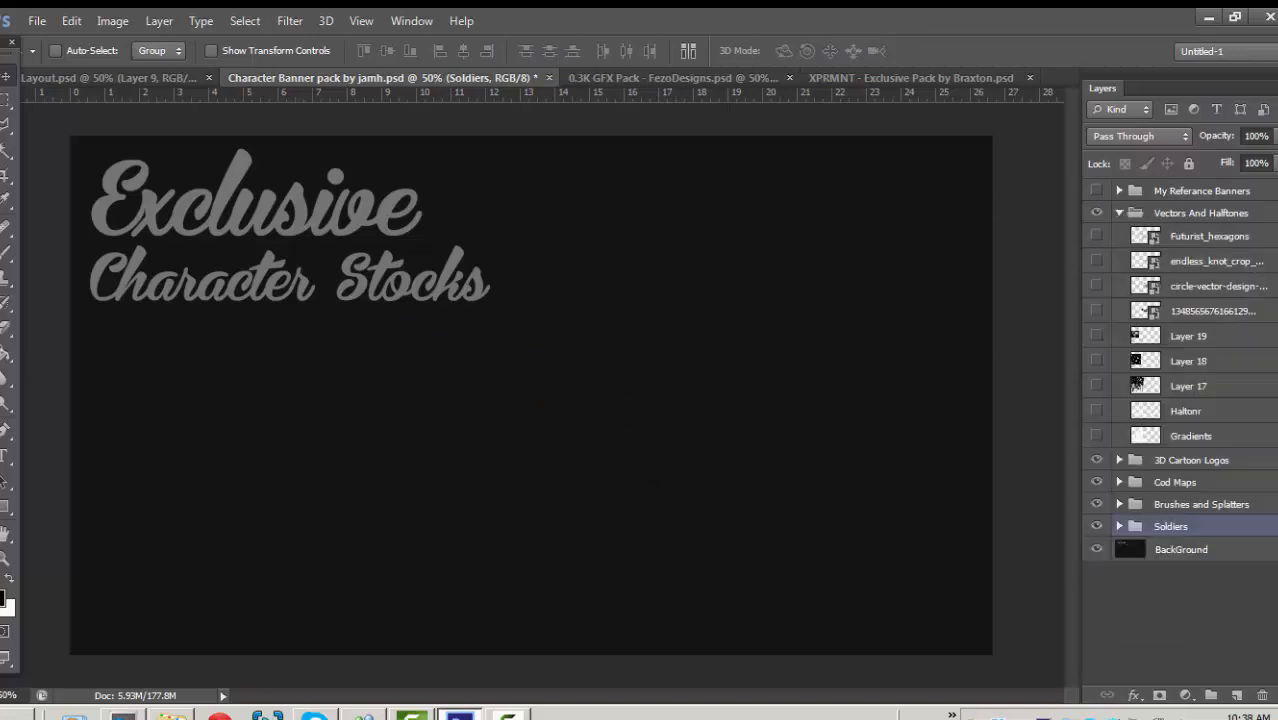
pyautogui.click(1096, 235)
pyautogui.click(1096, 235)
pyautogui.click(1096, 260)
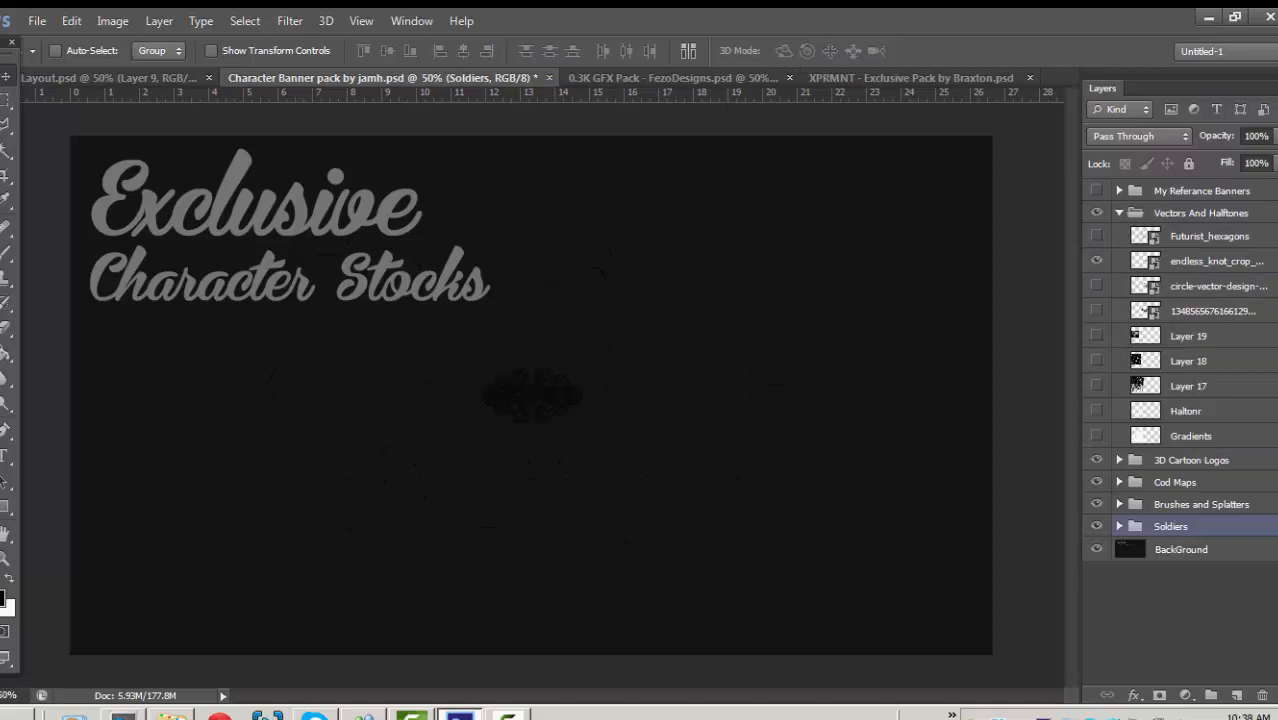
pyautogui.click(1096, 260)
pyautogui.click(1096, 285)
pyautogui.click(1096, 285)
pyautogui.click(1096, 310)
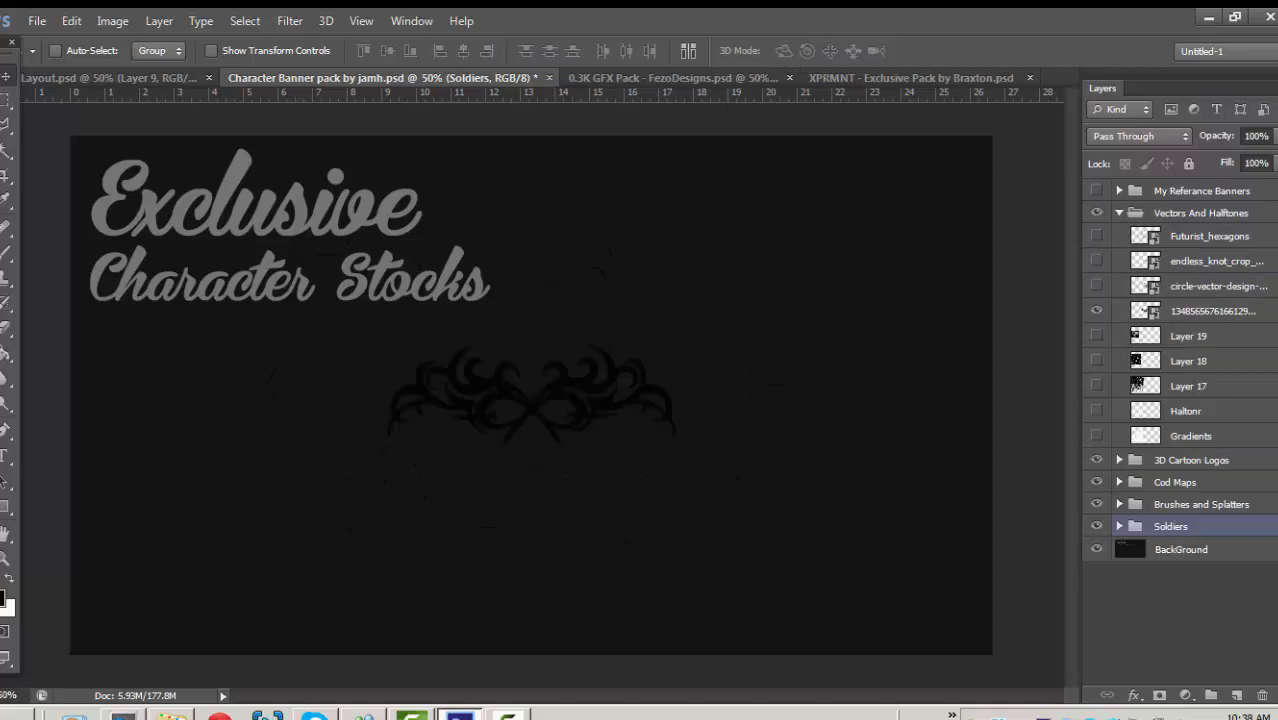
pyautogui.click(1096, 310)
# Preview the halftone layers individually: Layer 19, Layer 18, Layer 17, Haltonr and Gradients.
pyautogui.click(1096, 335)
pyautogui.click(1096, 335)
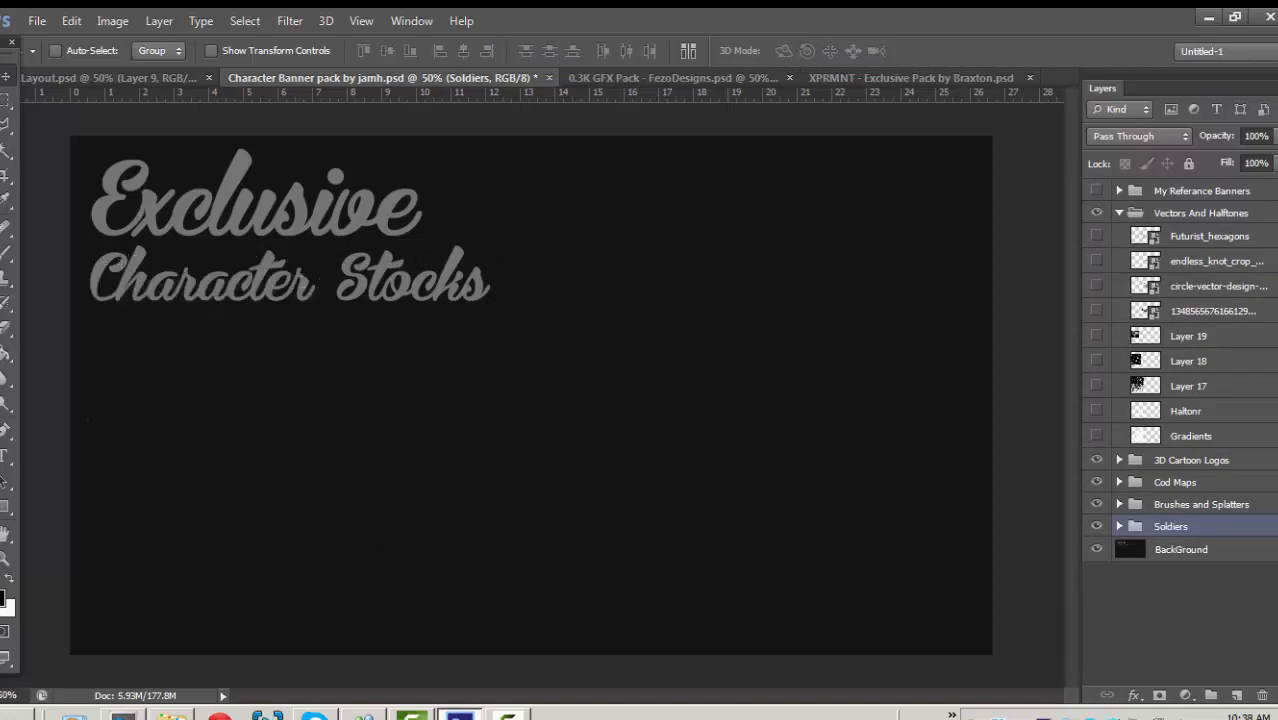
pyautogui.click(1096, 360)
pyautogui.click(1096, 360)
pyautogui.click(1096, 410)
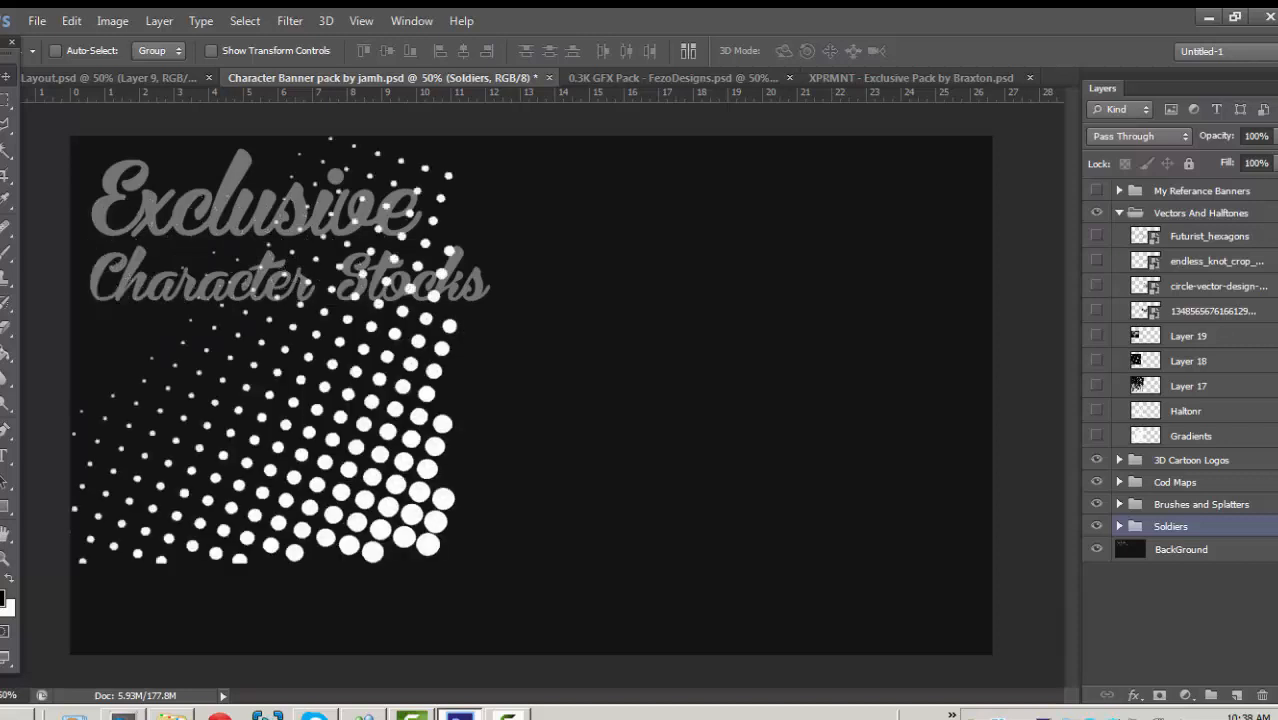
pyautogui.click(1096, 410)
pyautogui.click(1096, 385)
pyautogui.click(1096, 385)
pyautogui.click(1096, 435)
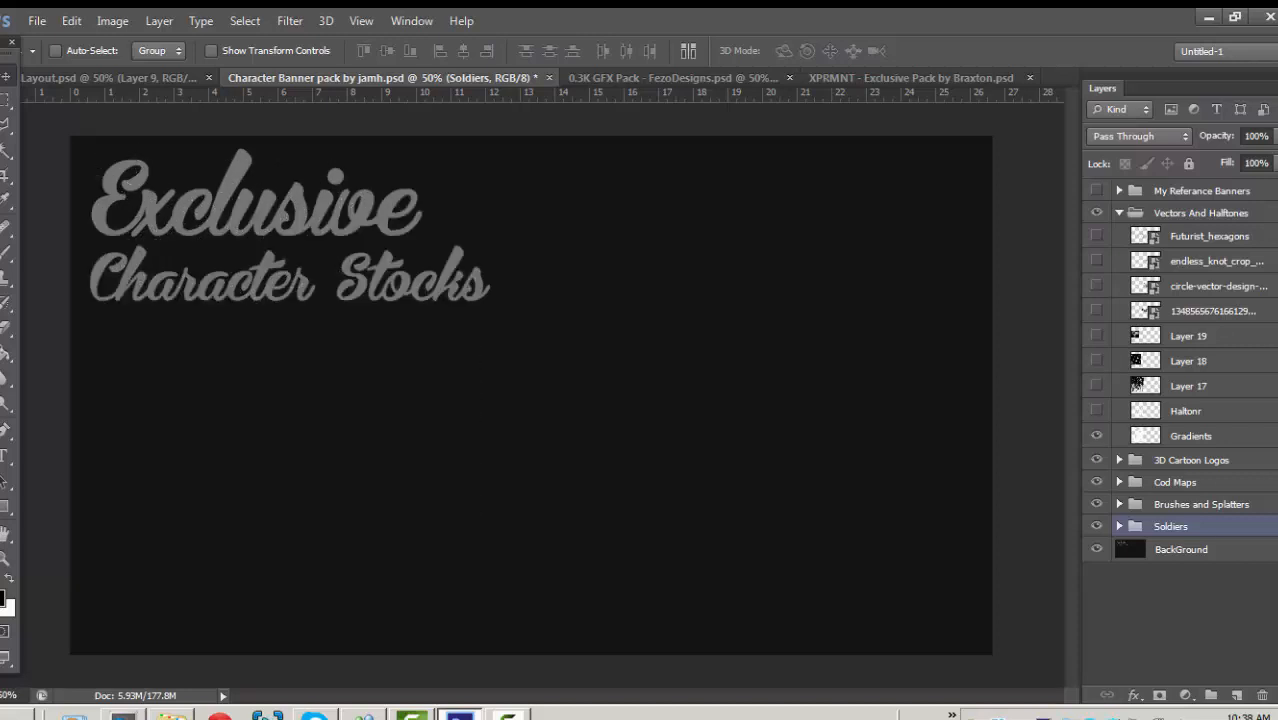
pyautogui.click(1096, 435)
pyautogui.click(1096, 410)
pyautogui.click(1096, 410)
pyautogui.click(1096, 385)
pyautogui.click(1096, 385)
pyautogui.click(1096, 360)
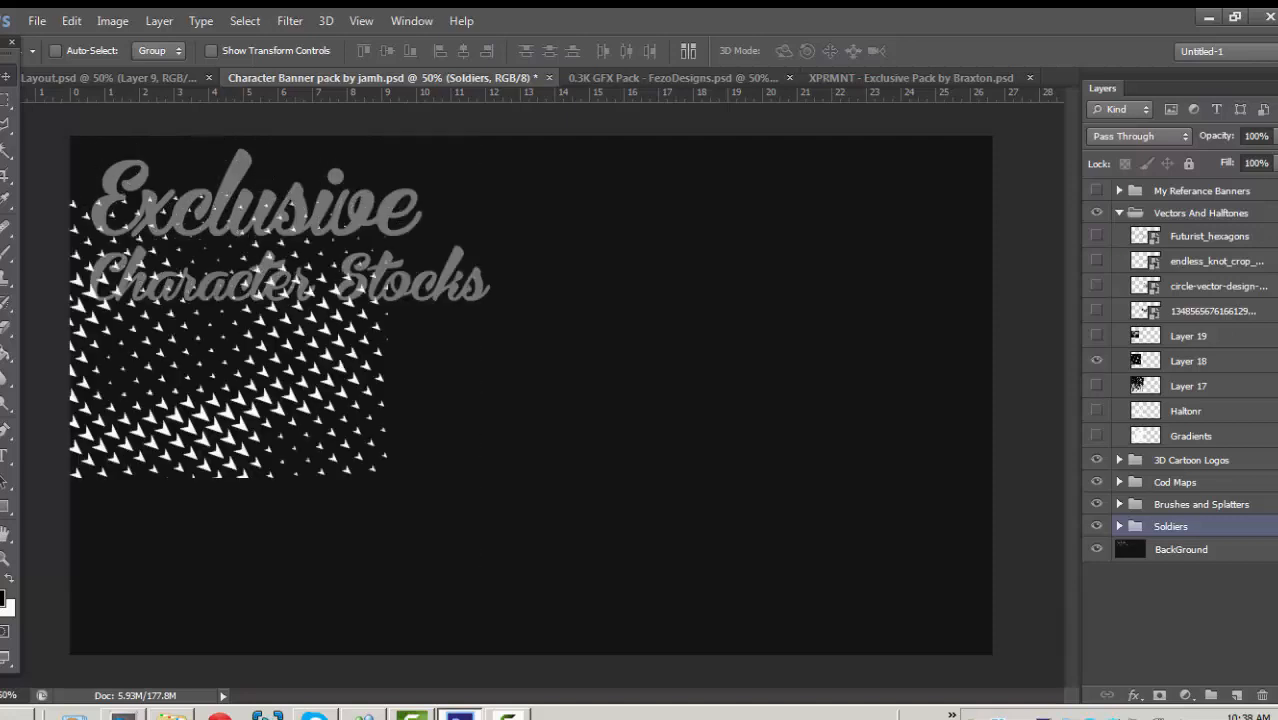
pyautogui.click(1096, 360)
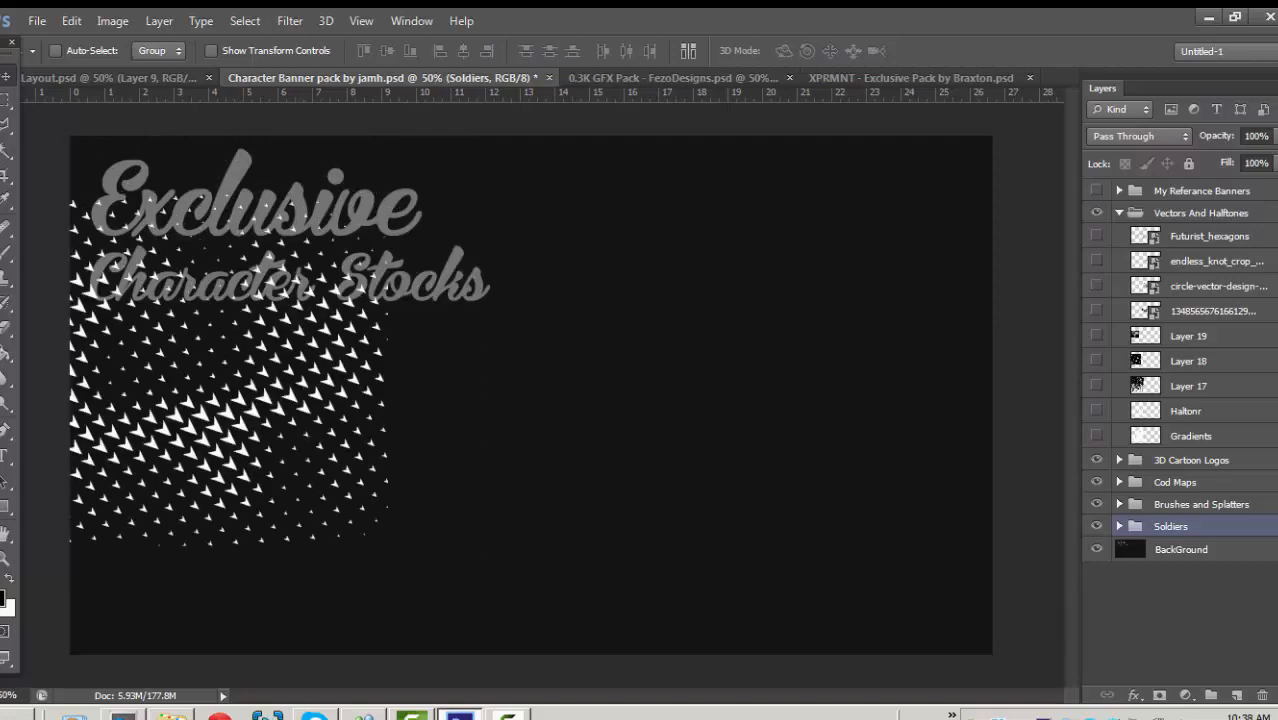
# Show the ring halftone on Layer 19 and copy it into Layout.psd, placed behind the sniper.
pyautogui.click(1096, 335)
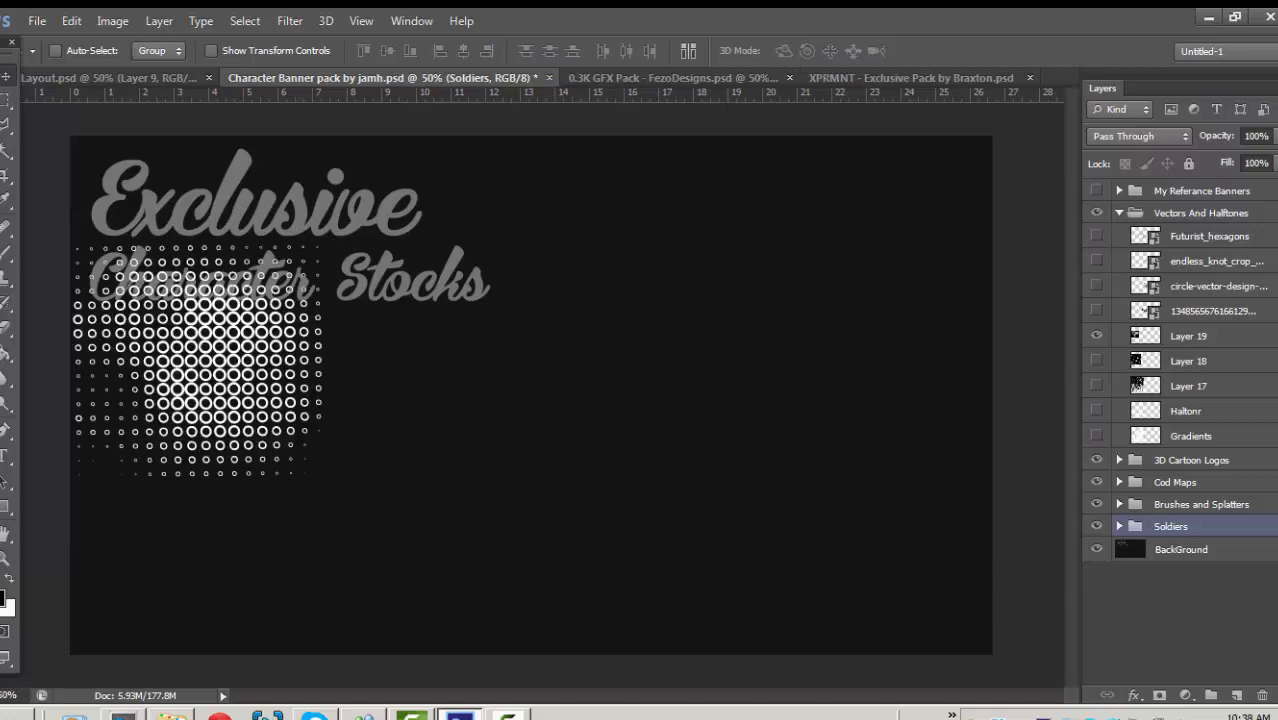
pyautogui.click(1096, 310)
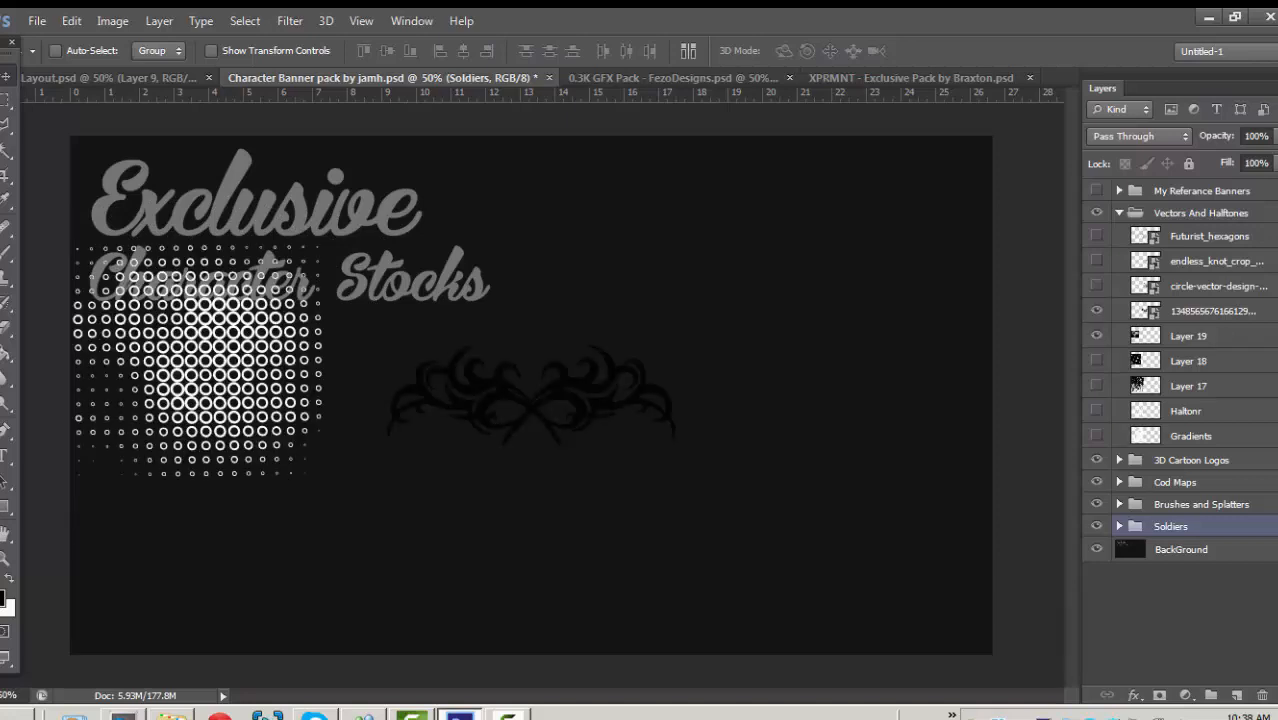
pyautogui.click(1096, 310)
pyautogui.rightClick(1146, 335)
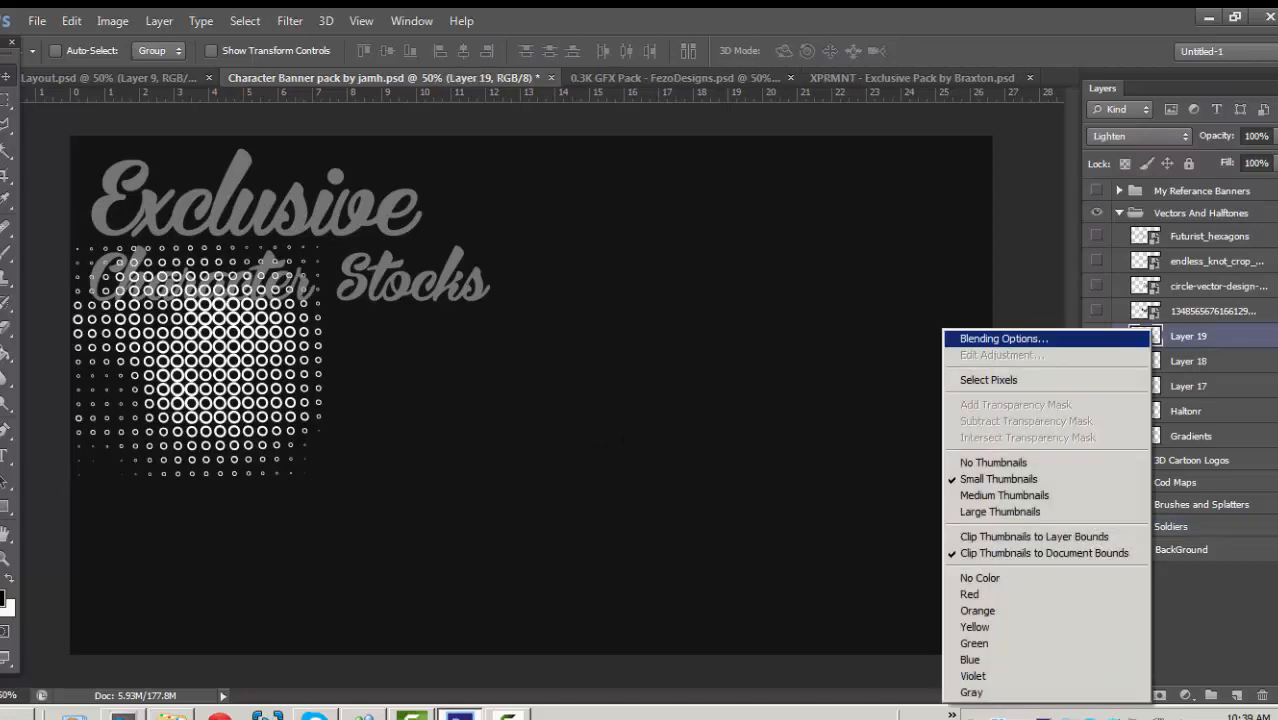
pyautogui.press('Escape')
pyautogui.moveTo(157, 352); pyautogui.dragTo(530, 545)
pyautogui.moveTo(508, 468); pyautogui.dragTo(554, 298)
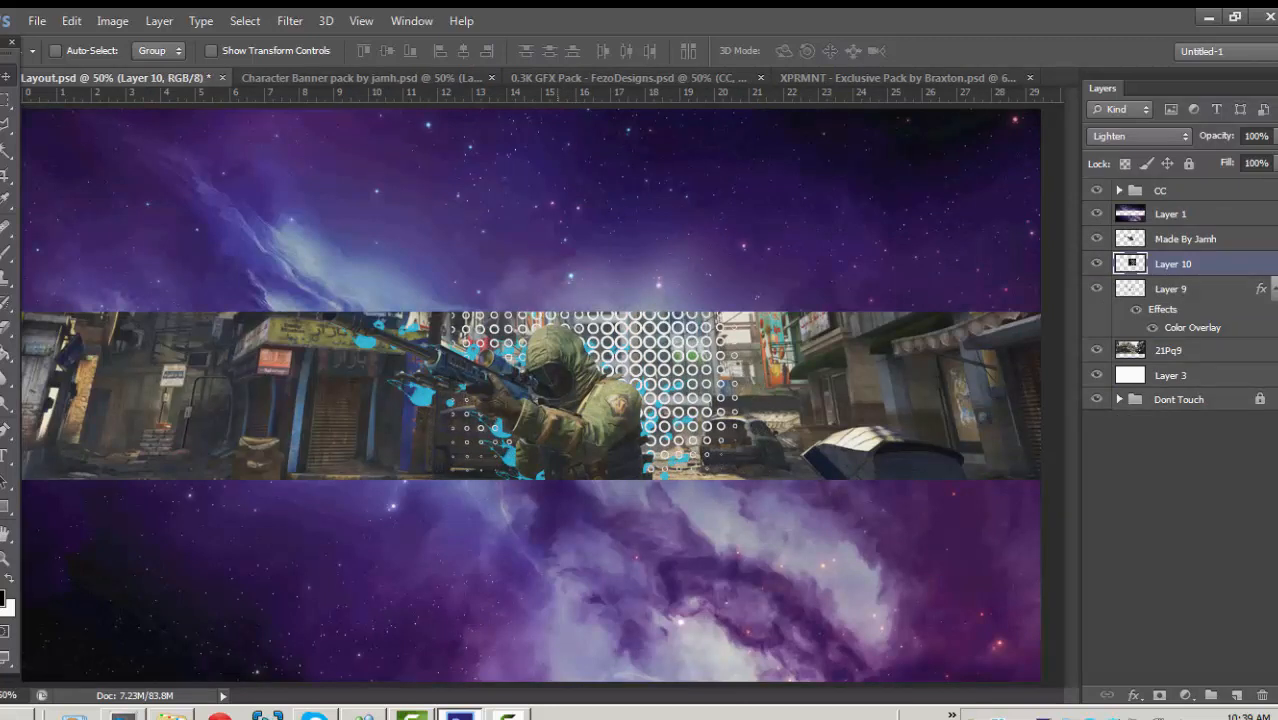
# Shrink the ring halftone, position it behind the sniper's head and back, and move its layer below Layer 9.
pyautogui.hotkey('ctrl', 't')
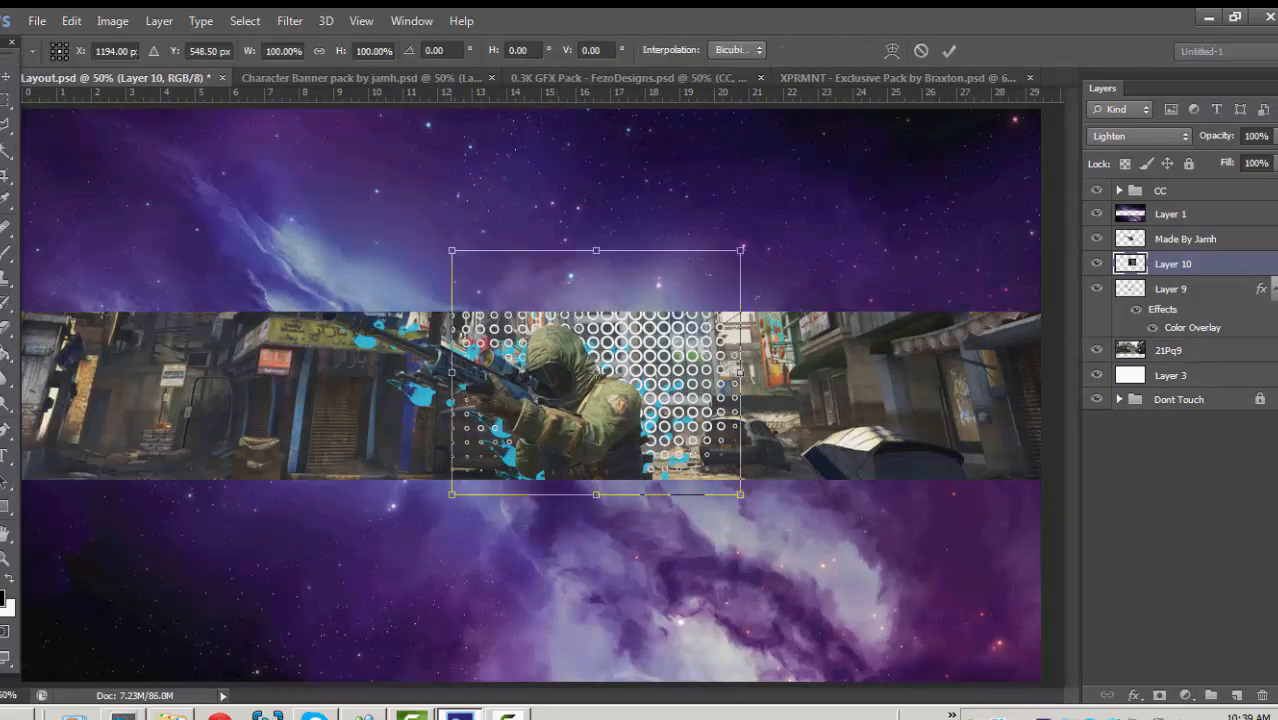
pyautogui.moveTo(452, 250); pyautogui.dragTo(553, 337)
pyautogui.moveTo(646, 415); pyautogui.dragTo(601, 350)
pyautogui.moveTo(719, 393); pyautogui.dragTo(669, 368)
pyautogui.press('Return')
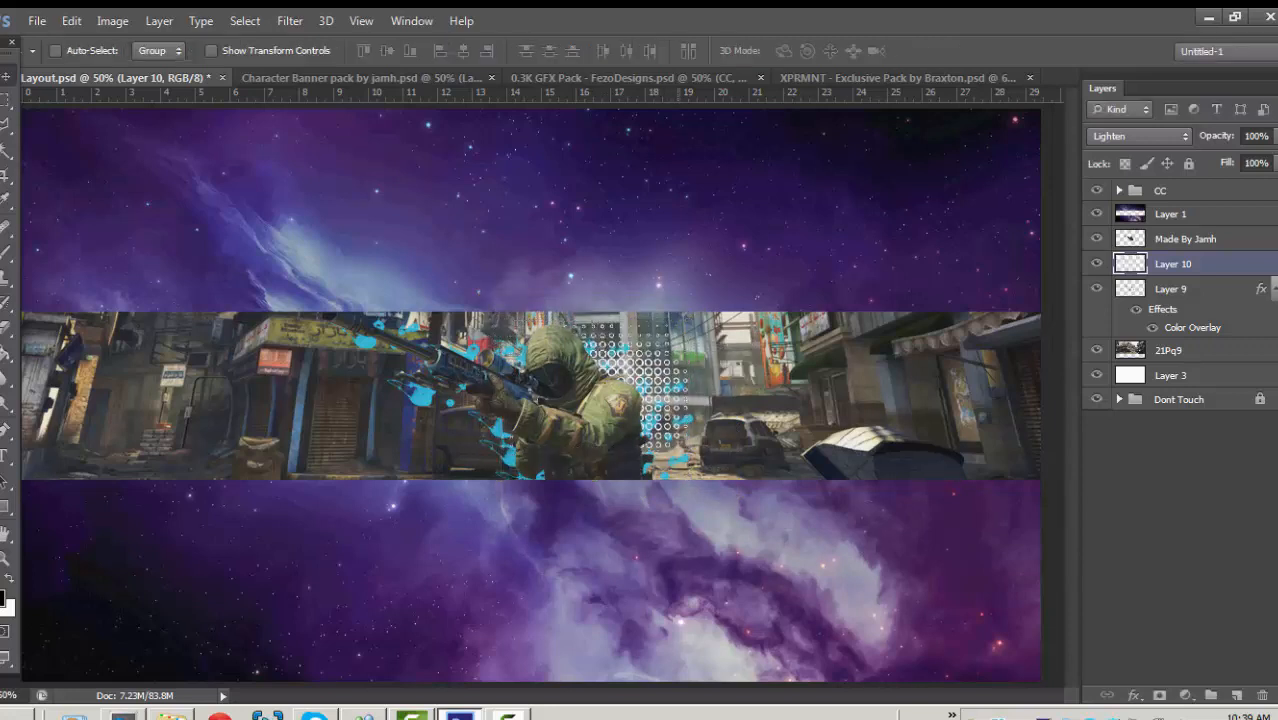
pyautogui.moveTo(1160, 264); pyautogui.dragTo(1160, 345)
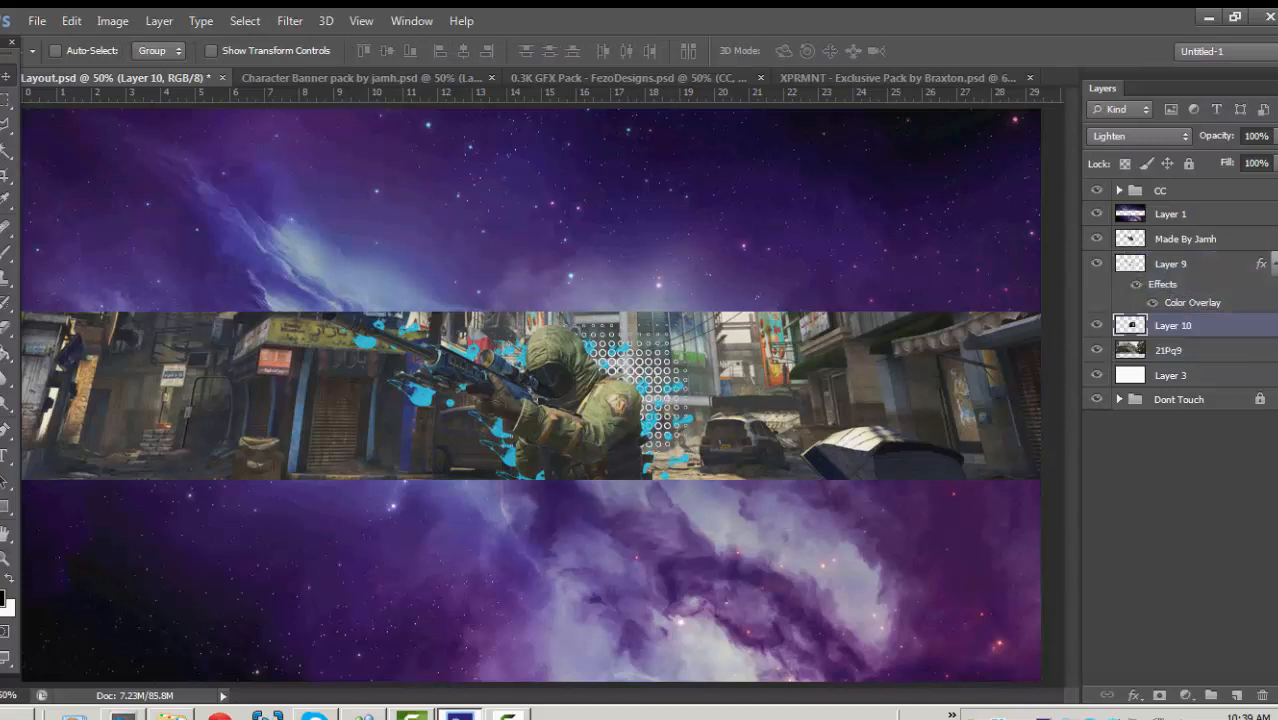
pyautogui.doubleClick(1215, 325)
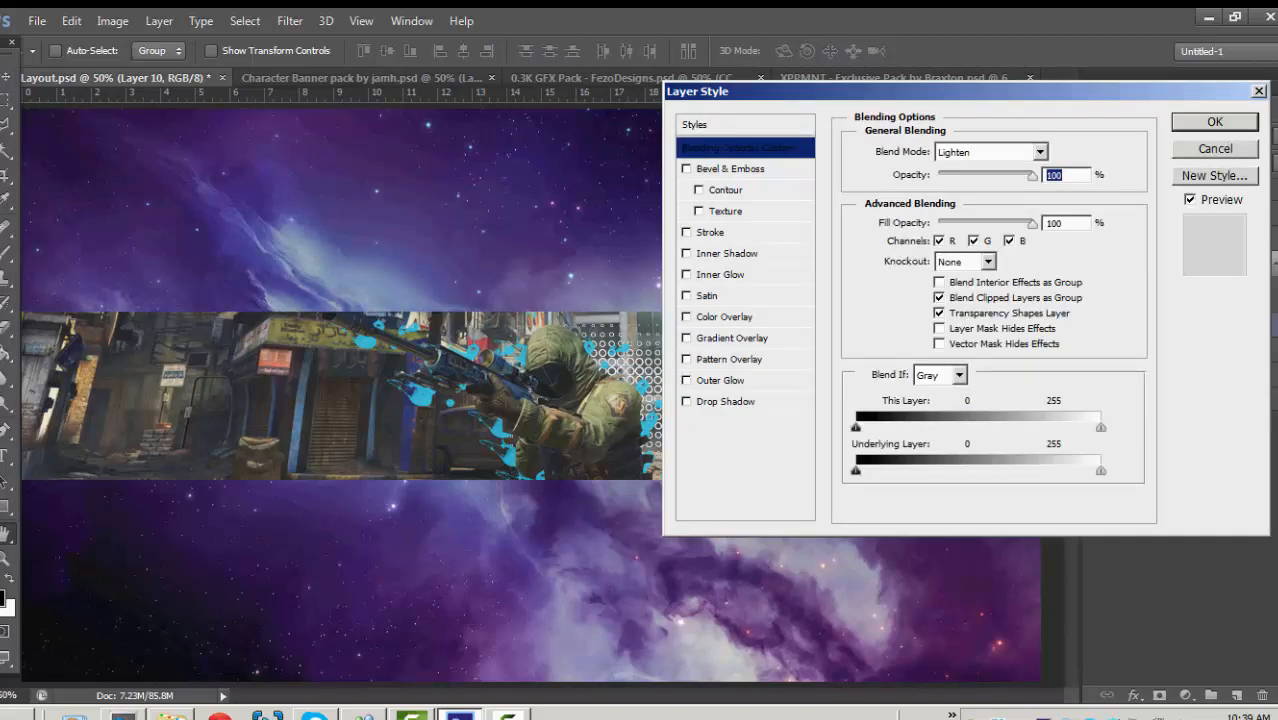
pyautogui.click(724, 316)
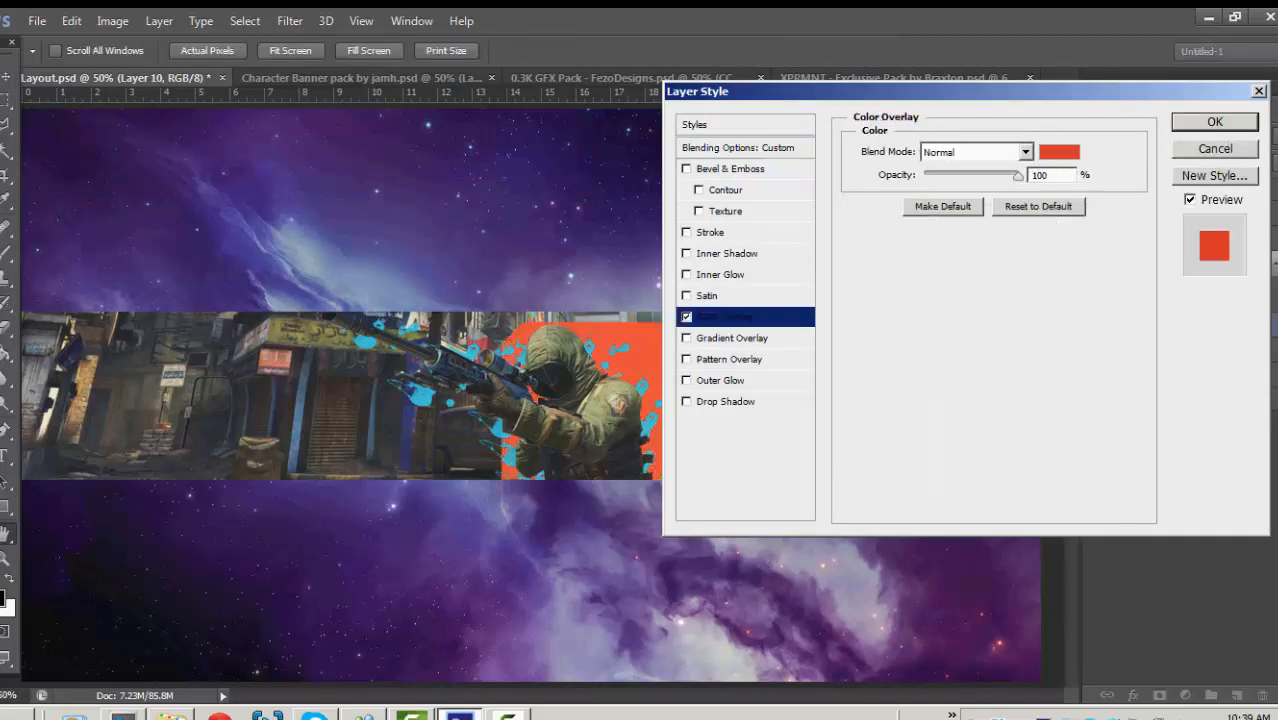
pyautogui.moveTo(1018, 175); pyautogui.dragTo(940, 175)
pyautogui.press('Return')
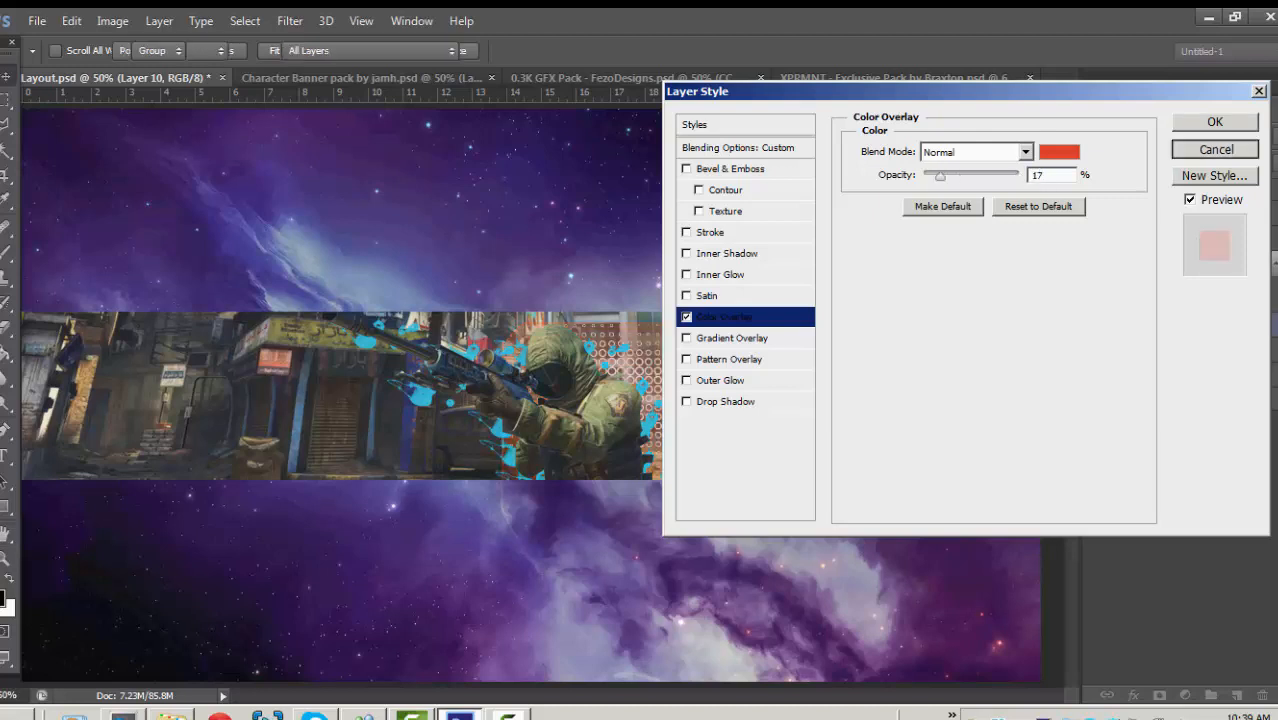
# Delete the ring halftone layer from Layout.psd.
pyautogui.rightClick(1173, 325)
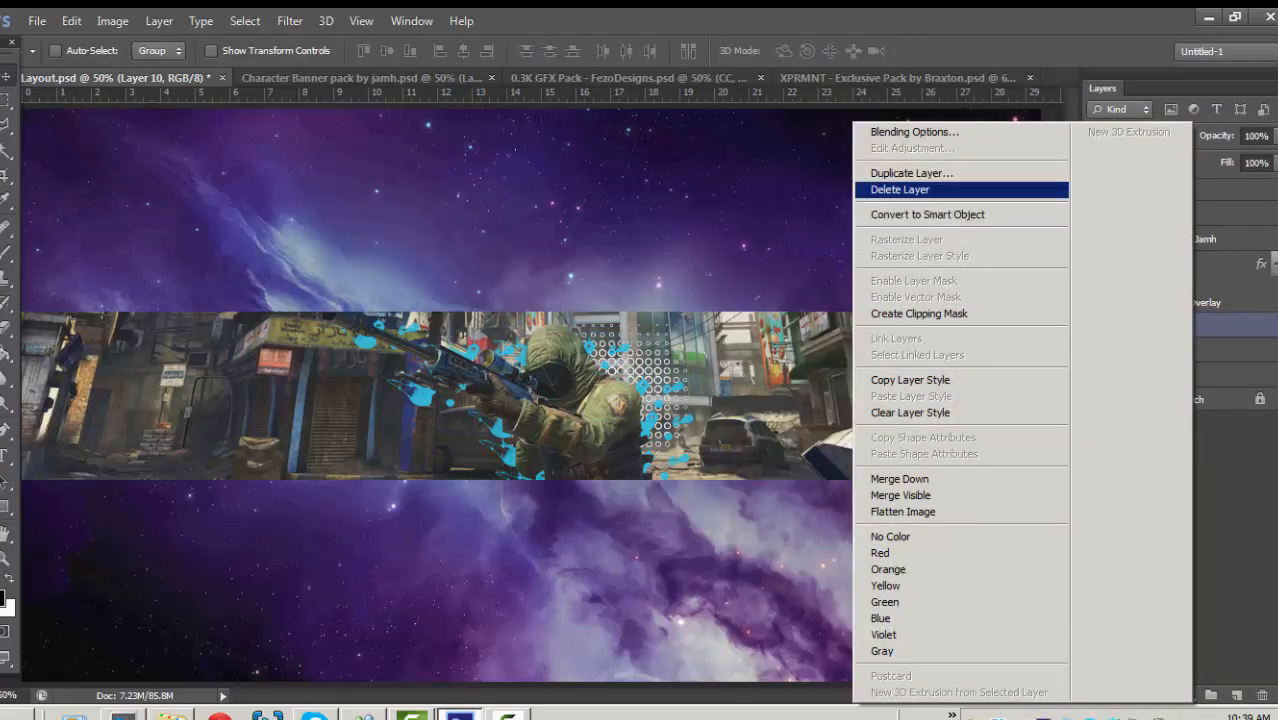
pyautogui.click(900, 190)
pyautogui.press('Return')
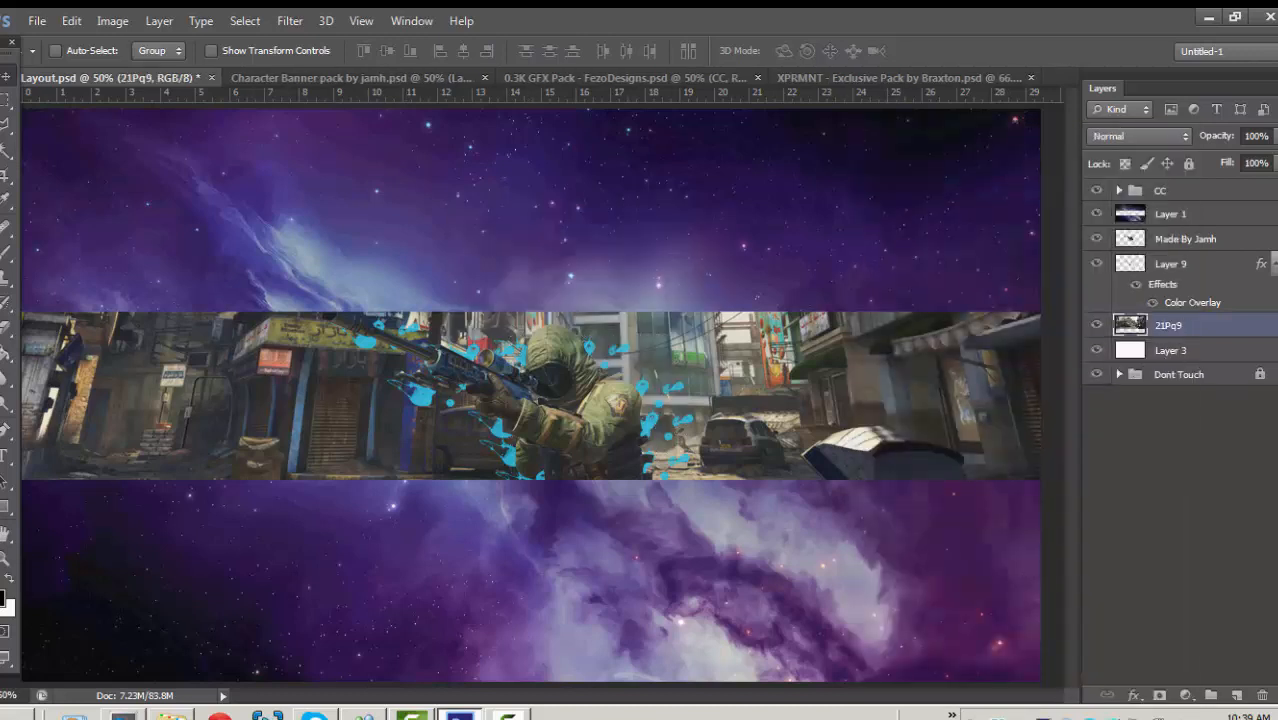
# Duplicate the sniper layer, keeping its existing name.
pyautogui.click(1185, 239)
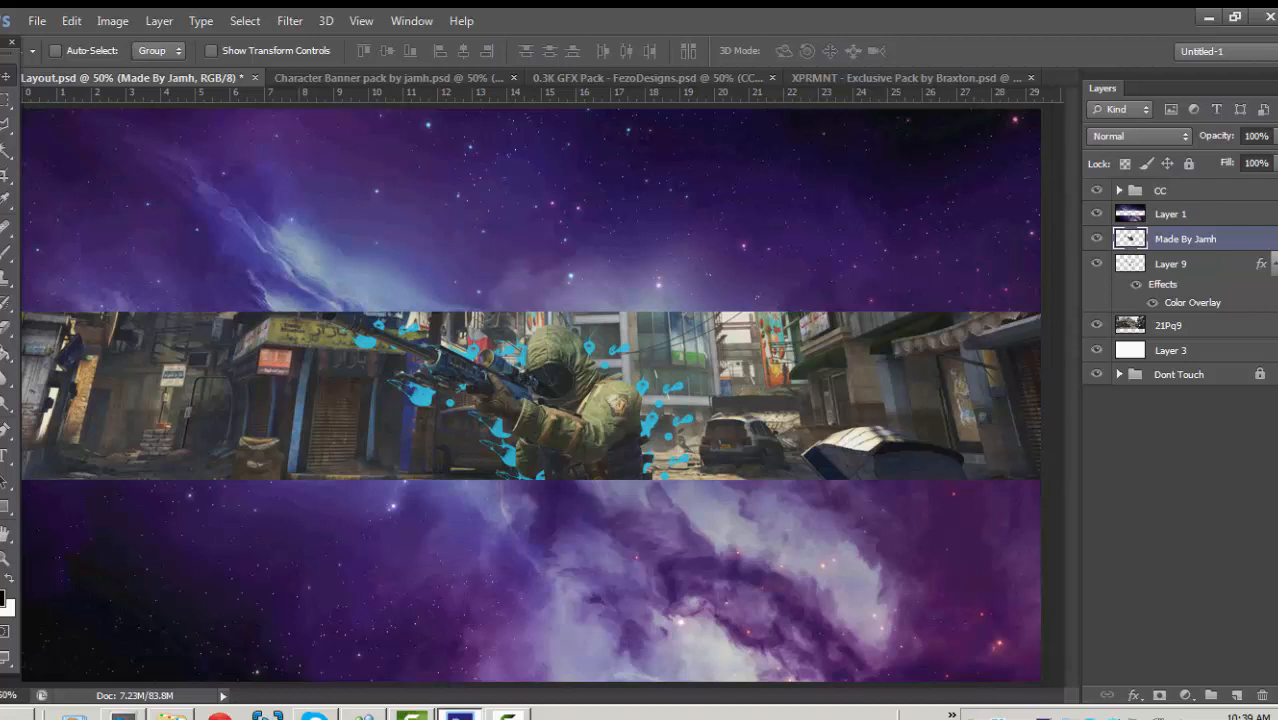
pyautogui.doubleClick(1185, 239)
pyautogui.click(1188, 239)
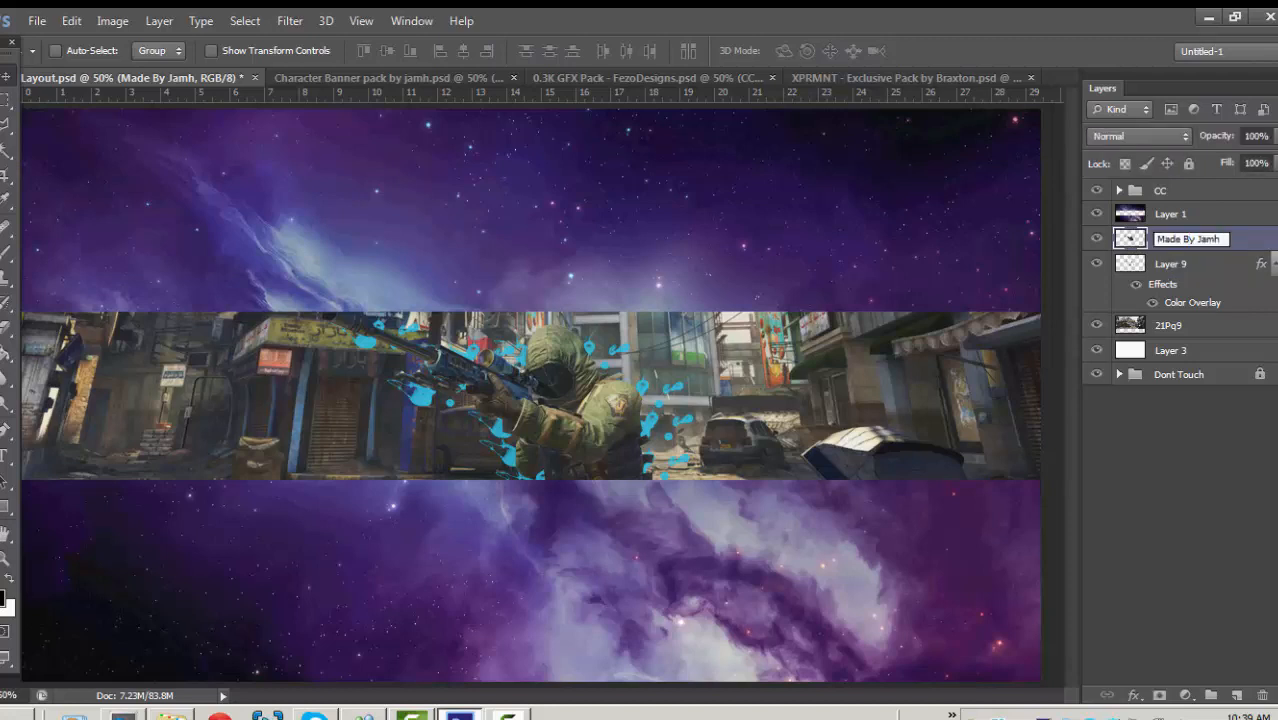
pyautogui.press('Return')
pyautogui.hotkey('ctrl', 'j')
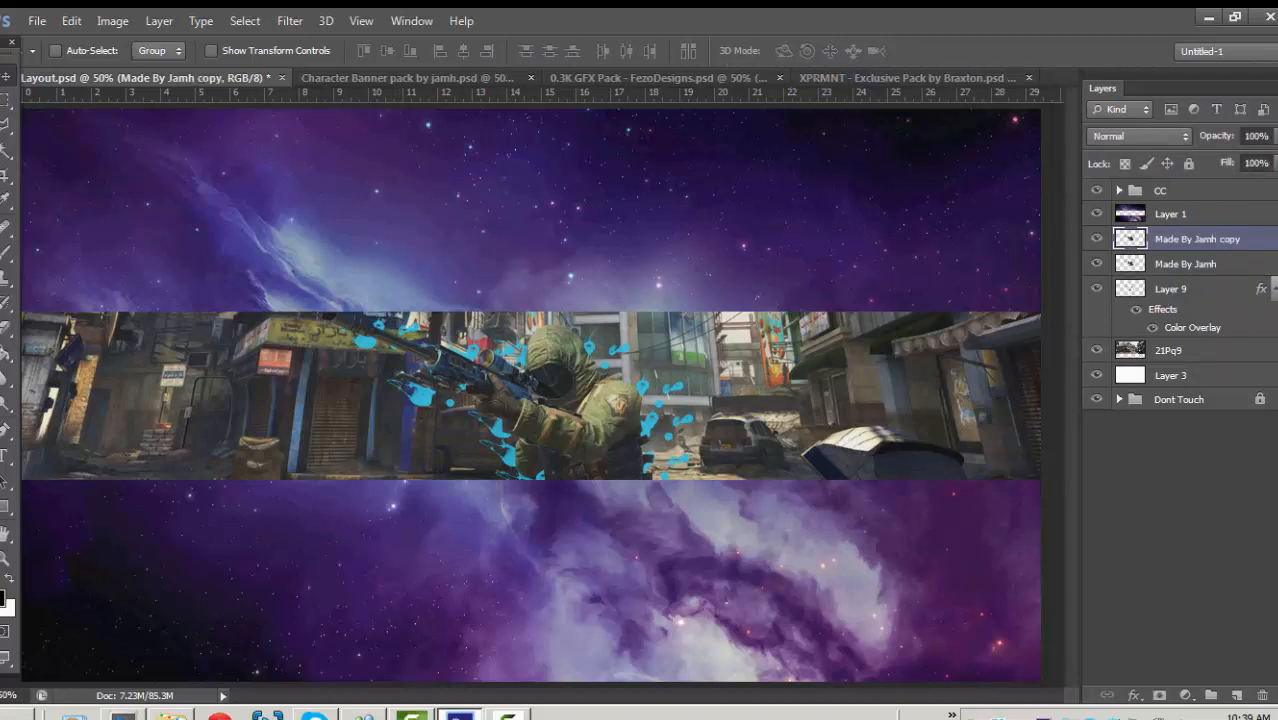
# Apply a solid orange Color Overlay, ff9600 at 100% opacity, to the duplicated sniper layer.
pyautogui.doubleClick(1255, 239)
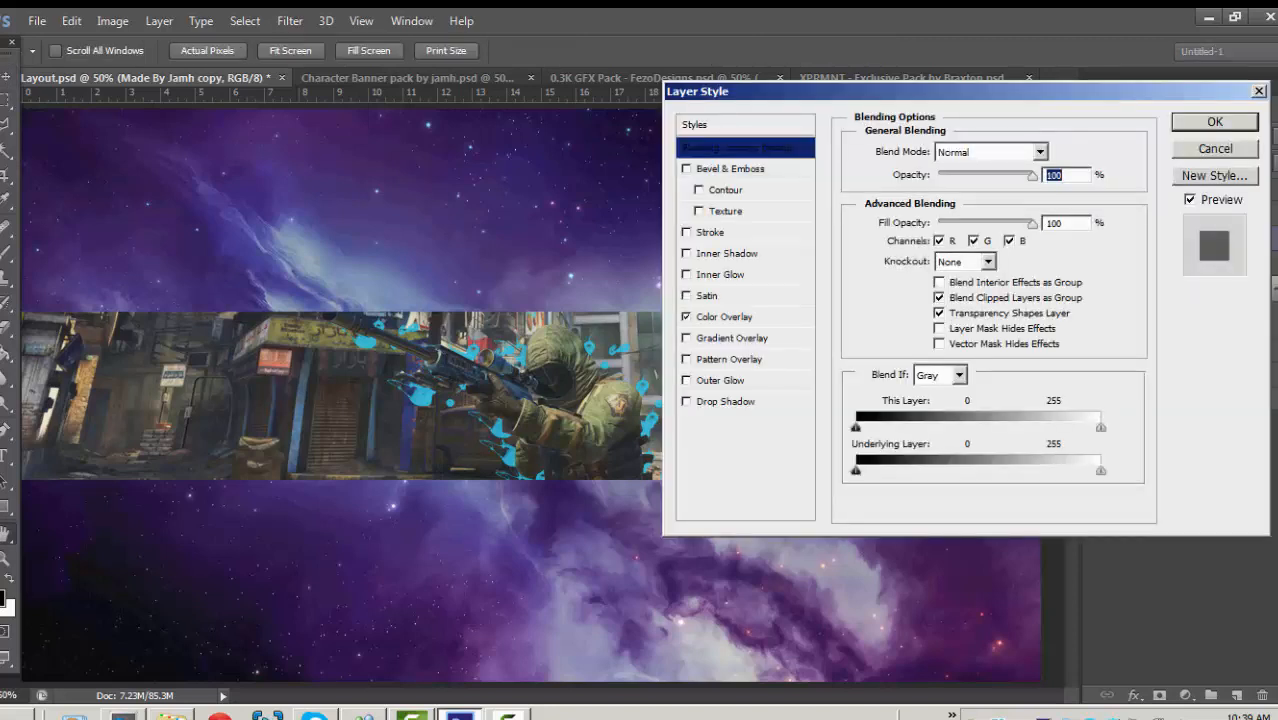
pyautogui.click(686, 317)
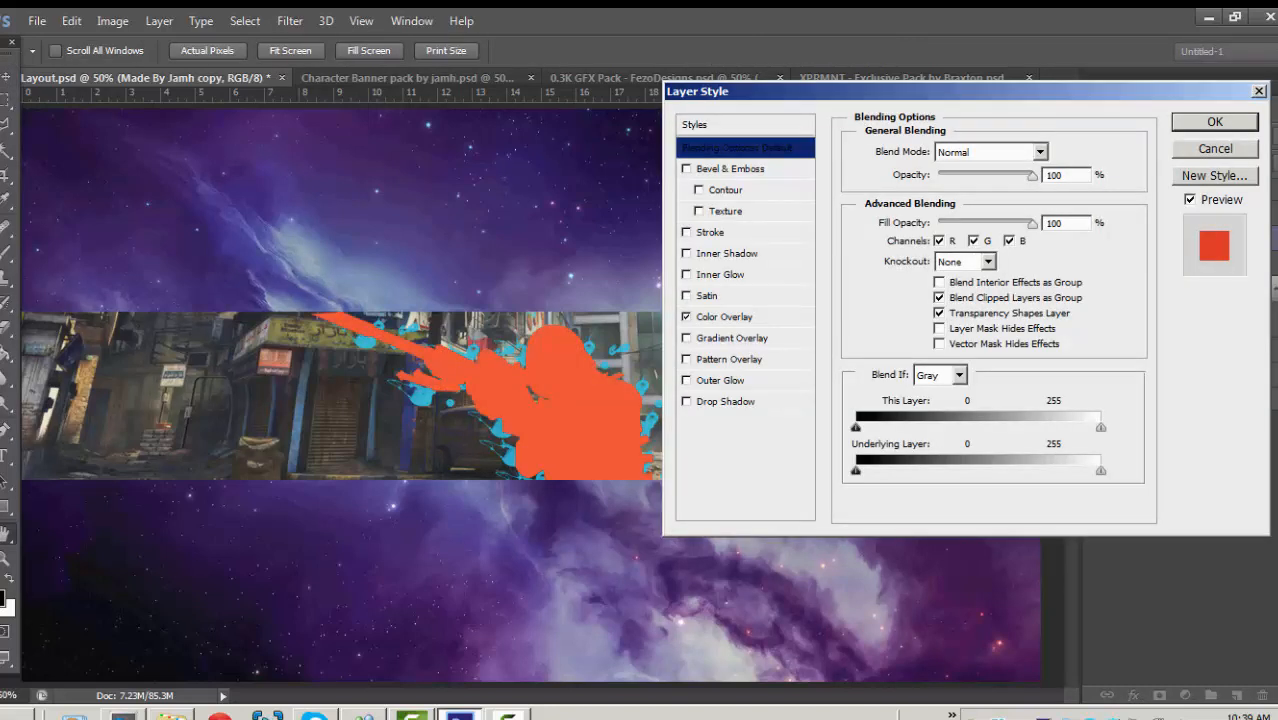
pyautogui.click(744, 317)
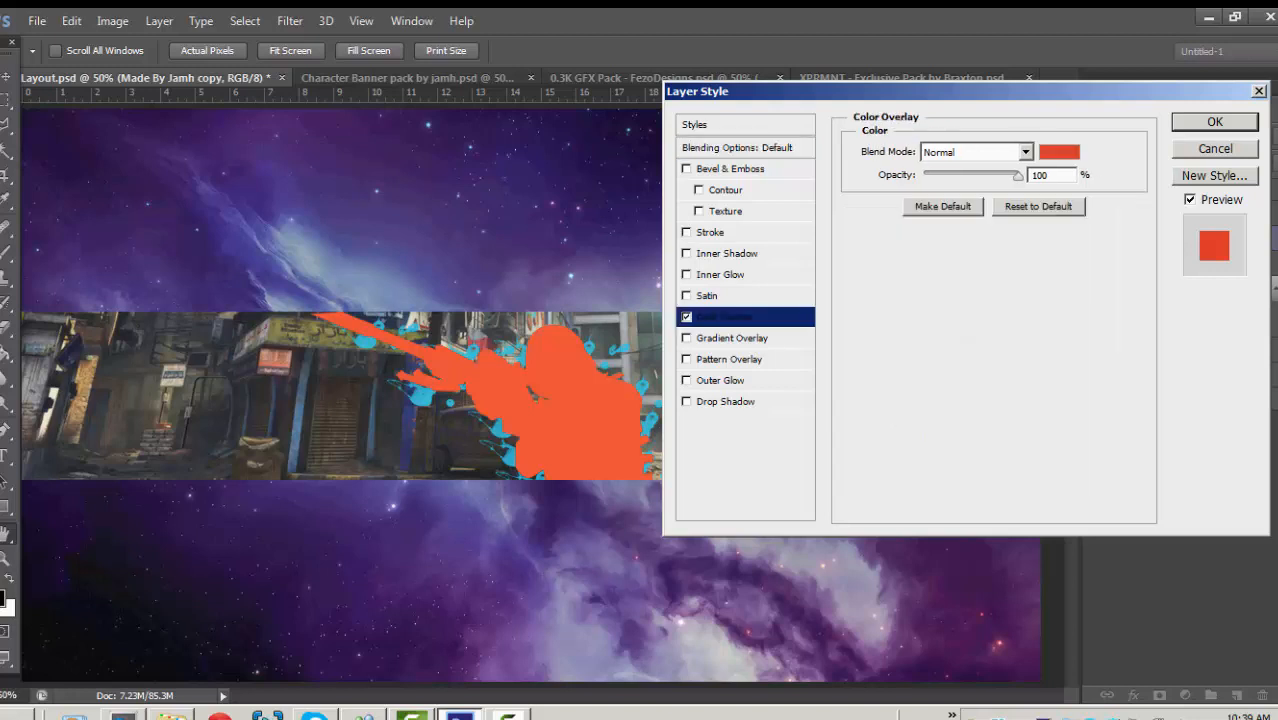
pyautogui.click(1059, 152)
pyautogui.click(554, 575)
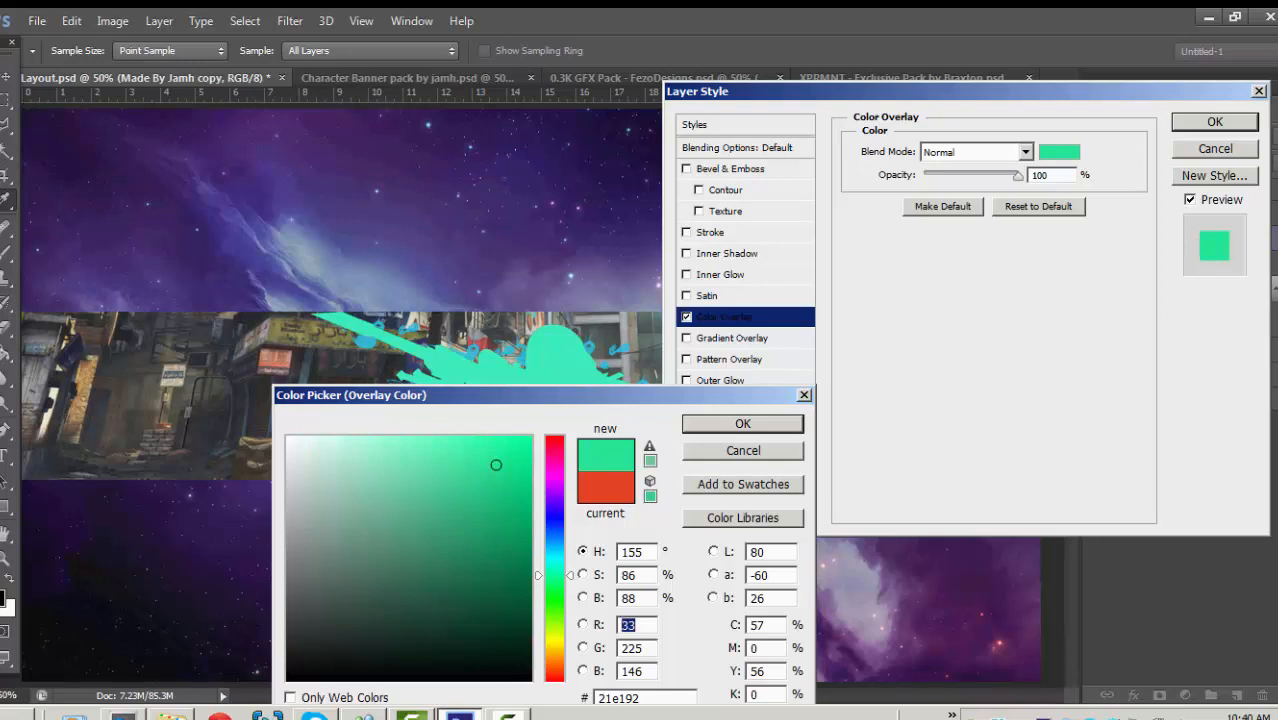
pyautogui.click(554, 652)
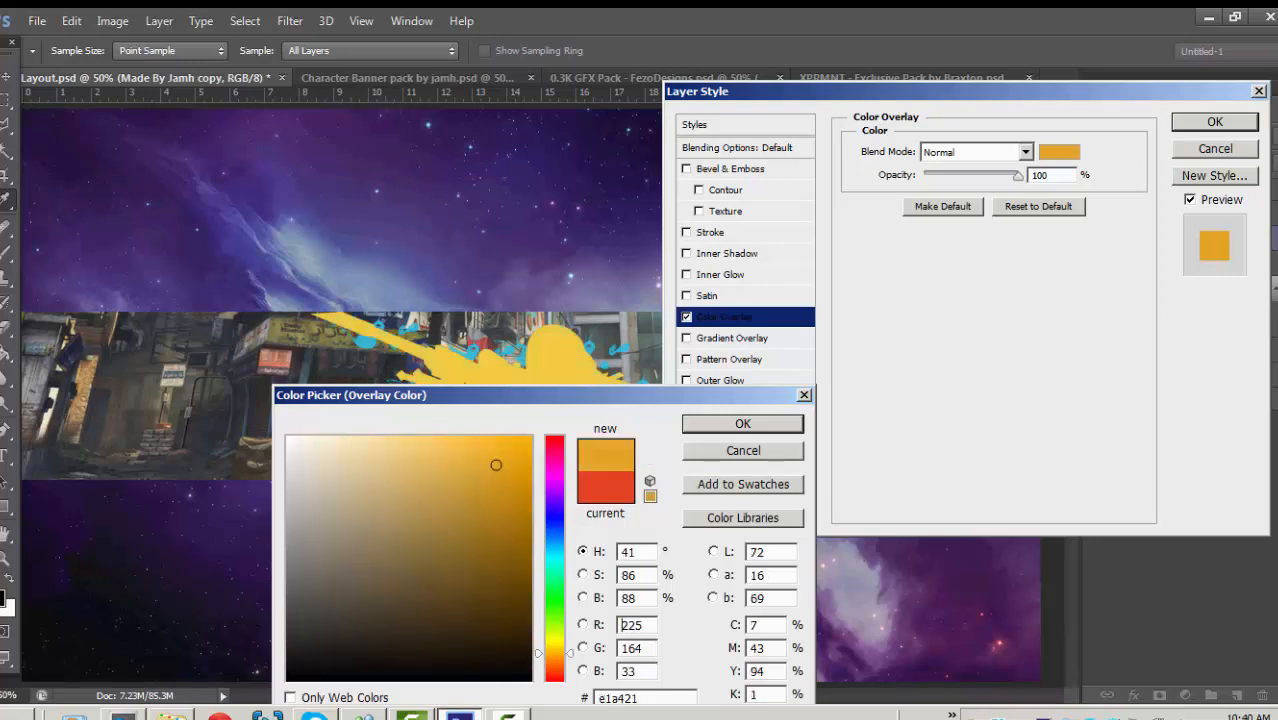
pyautogui.moveTo(496, 465); pyautogui.dragTo(530, 437)
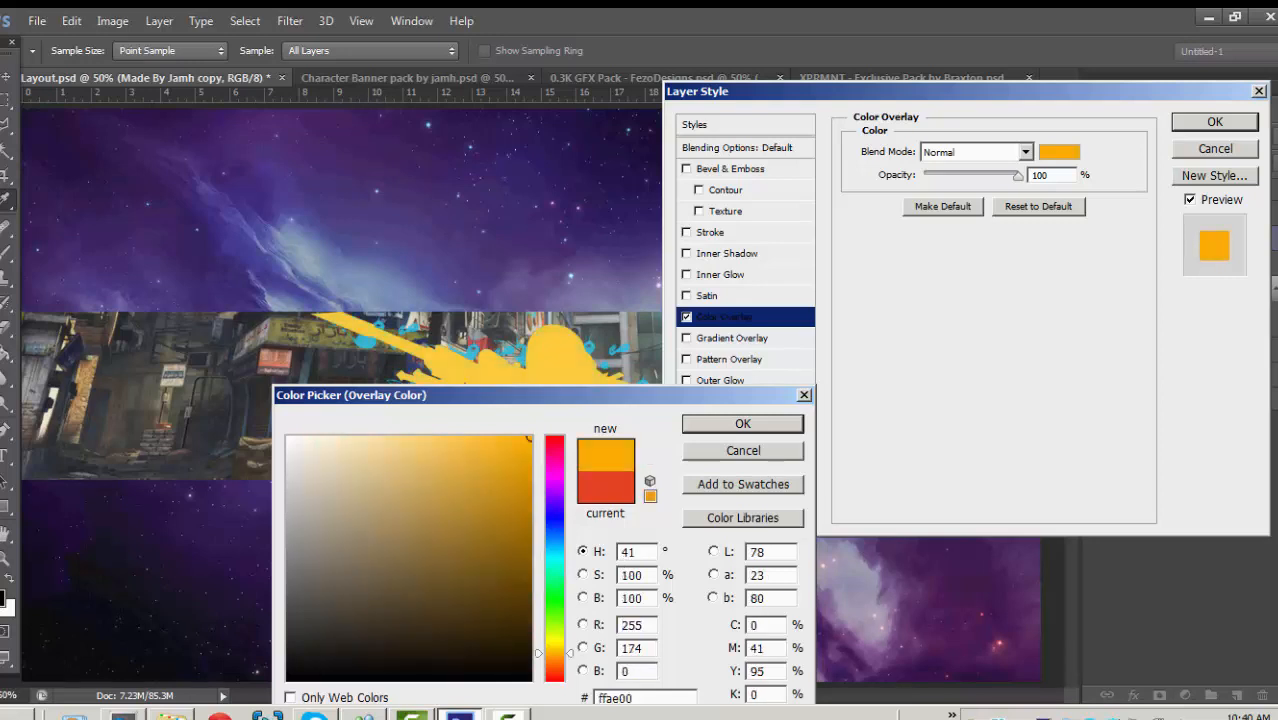
pyautogui.click(554, 657)
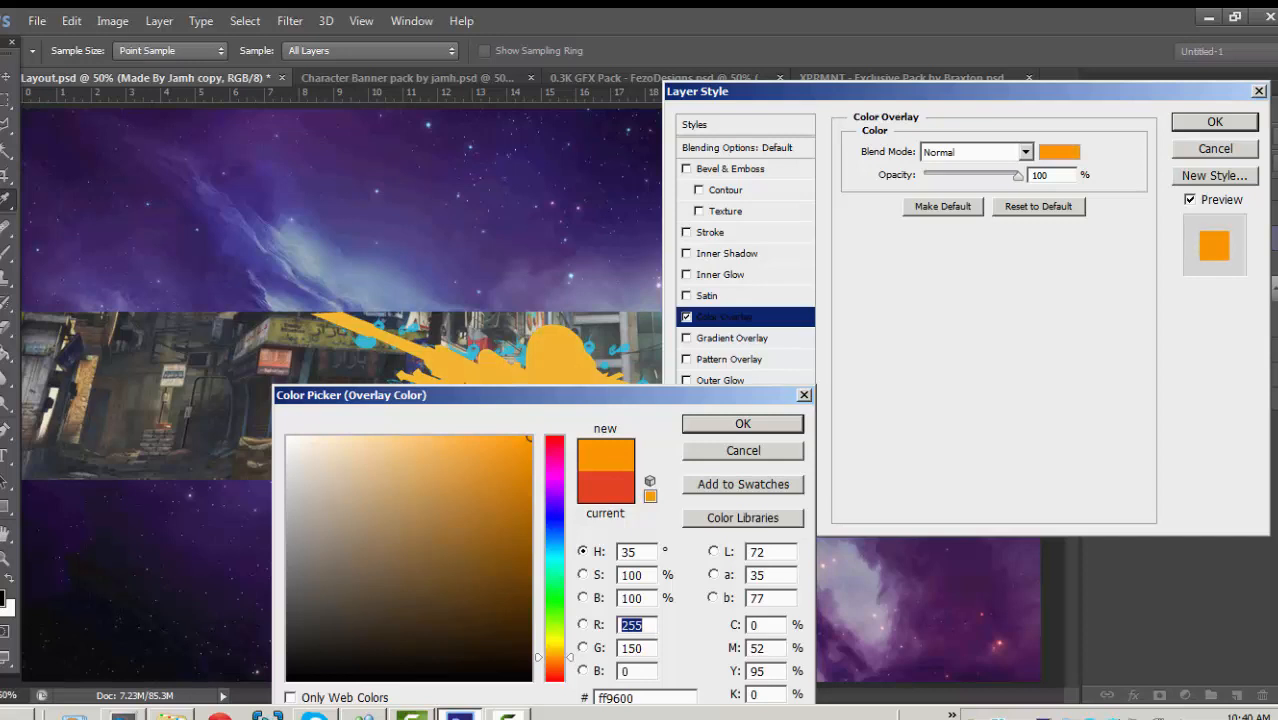
pyautogui.click(742, 423)
pyautogui.click(1214, 121)
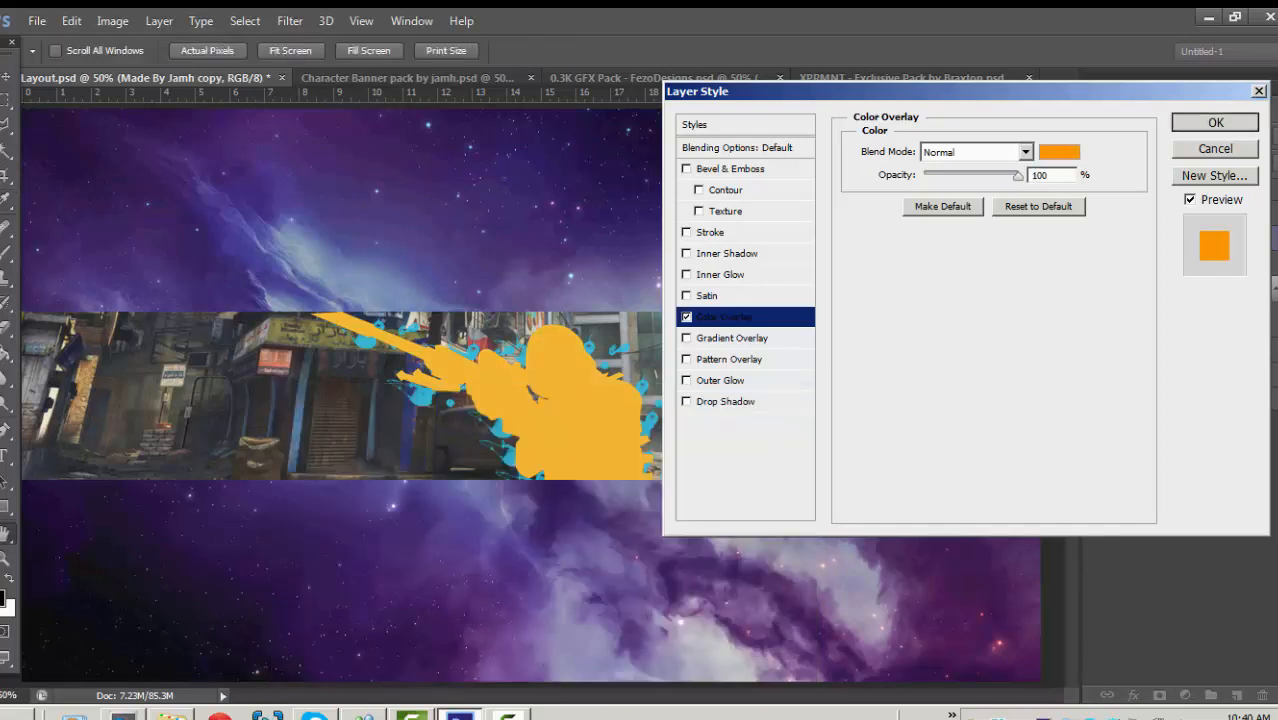
# Place the orange sniper copy beneath the original and nudge it left to form an orange outline along his left edge.
pyautogui.moveTo(1197, 239); pyautogui.dragTo(1197, 318)
pyautogui.click(1274, 263)
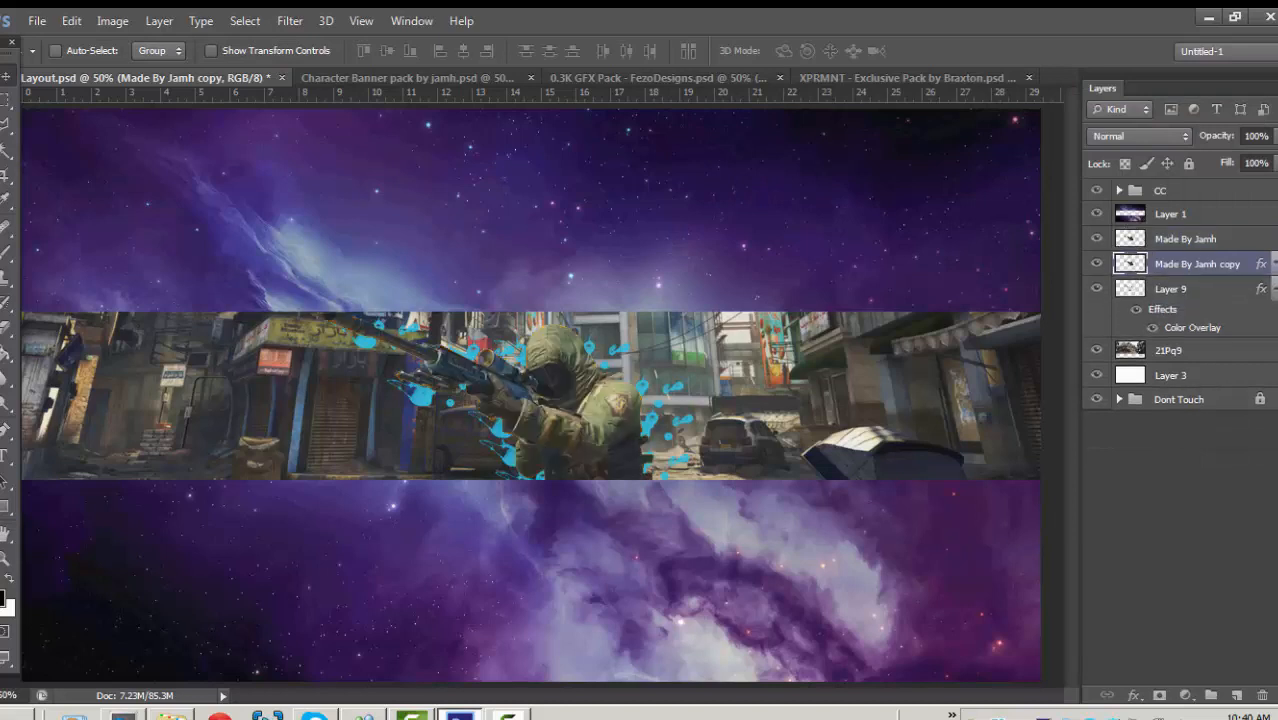
pyautogui.click(1274, 288)
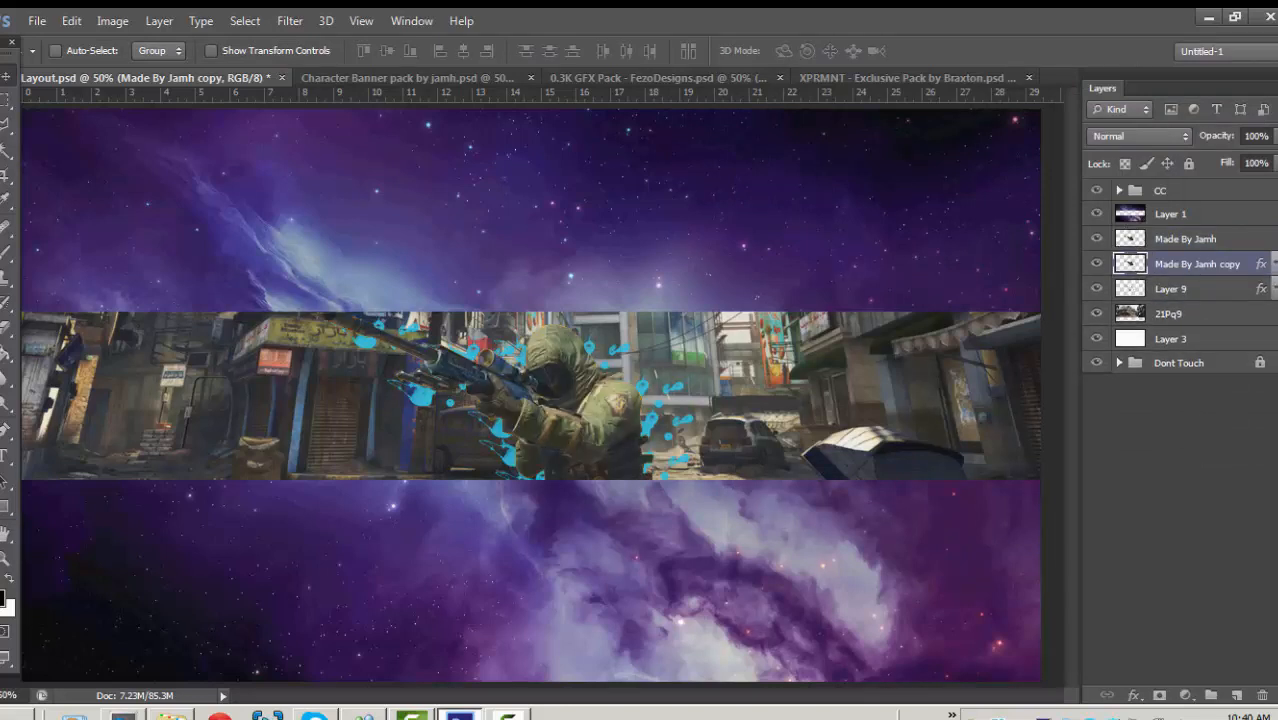
pyautogui.press('Left')
pyautogui.press('Left')
pyautogui.press('Left')
pyautogui.press('Left')
pyautogui.press('Left')
pyautogui.press('Left')
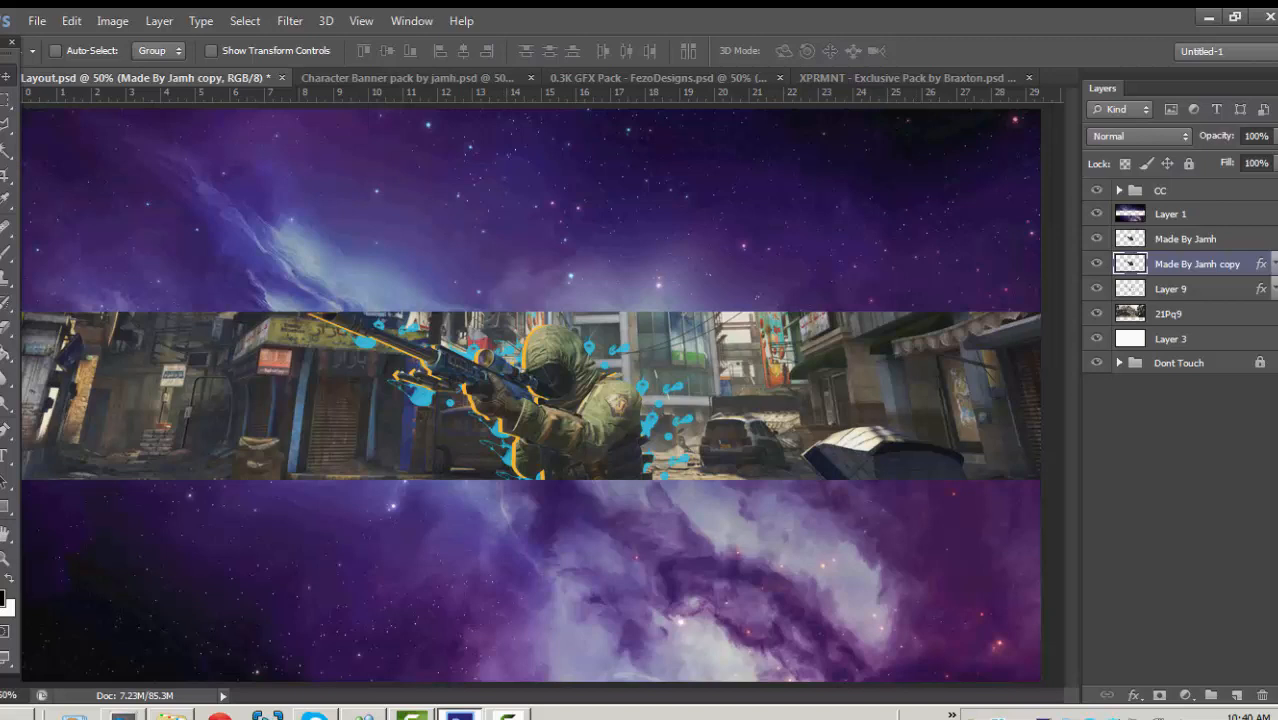
# Duplicate the orange sniper copy and set the duplicate's Color Overlay to the splatters' cyan, 32b4d4.
pyautogui.click(1185, 238)
pyautogui.hotkey('ctrl', 'j')
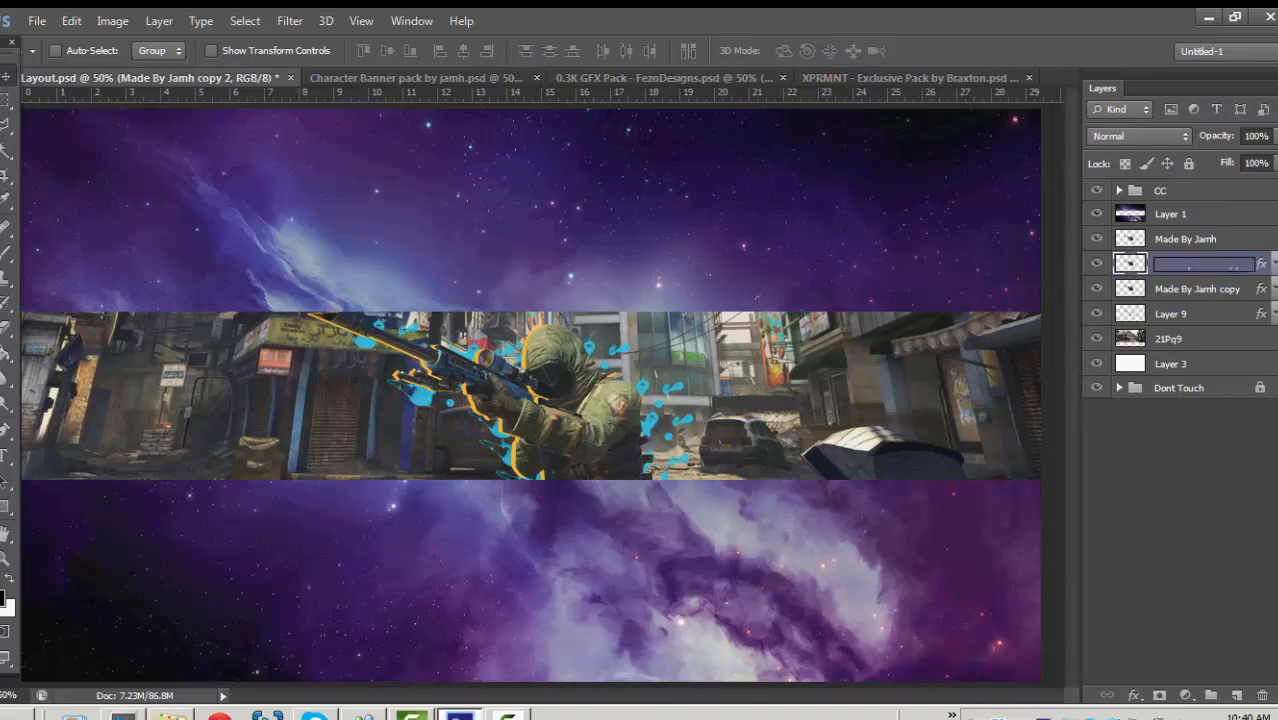
pyautogui.doubleClick(1200, 263)
pyautogui.press('Return')
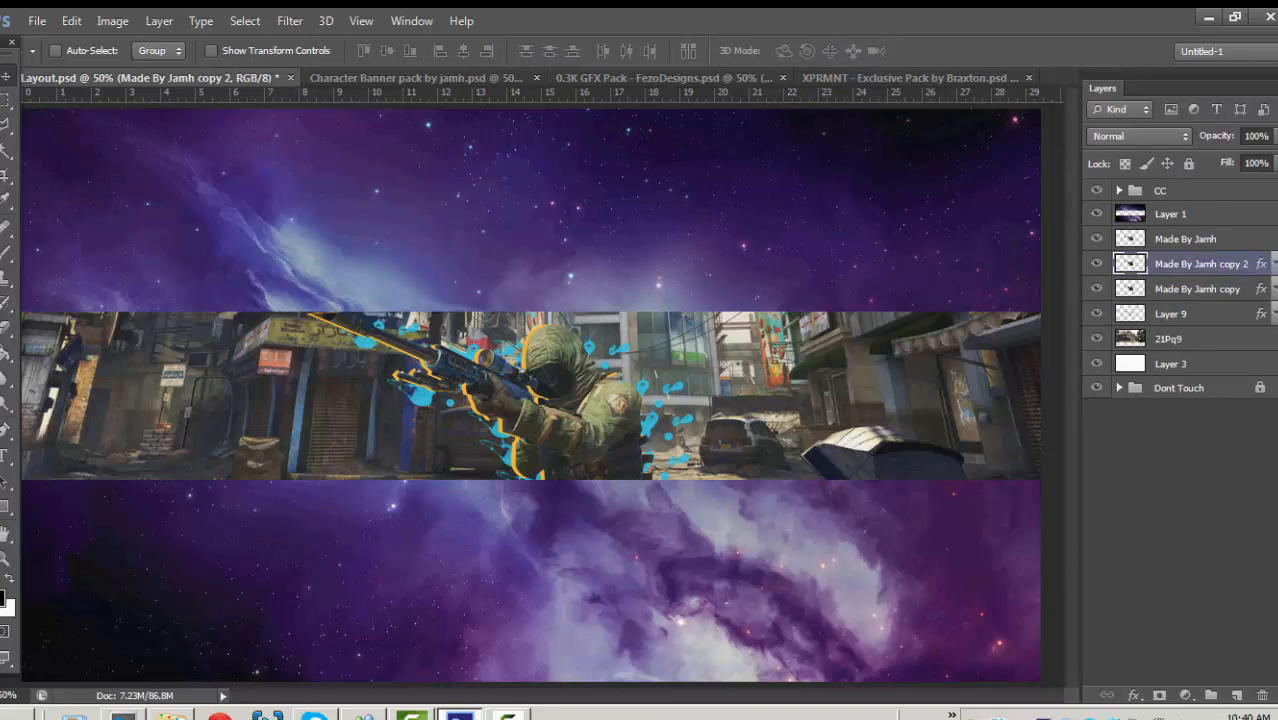
pyautogui.doubleClick(1261, 263)
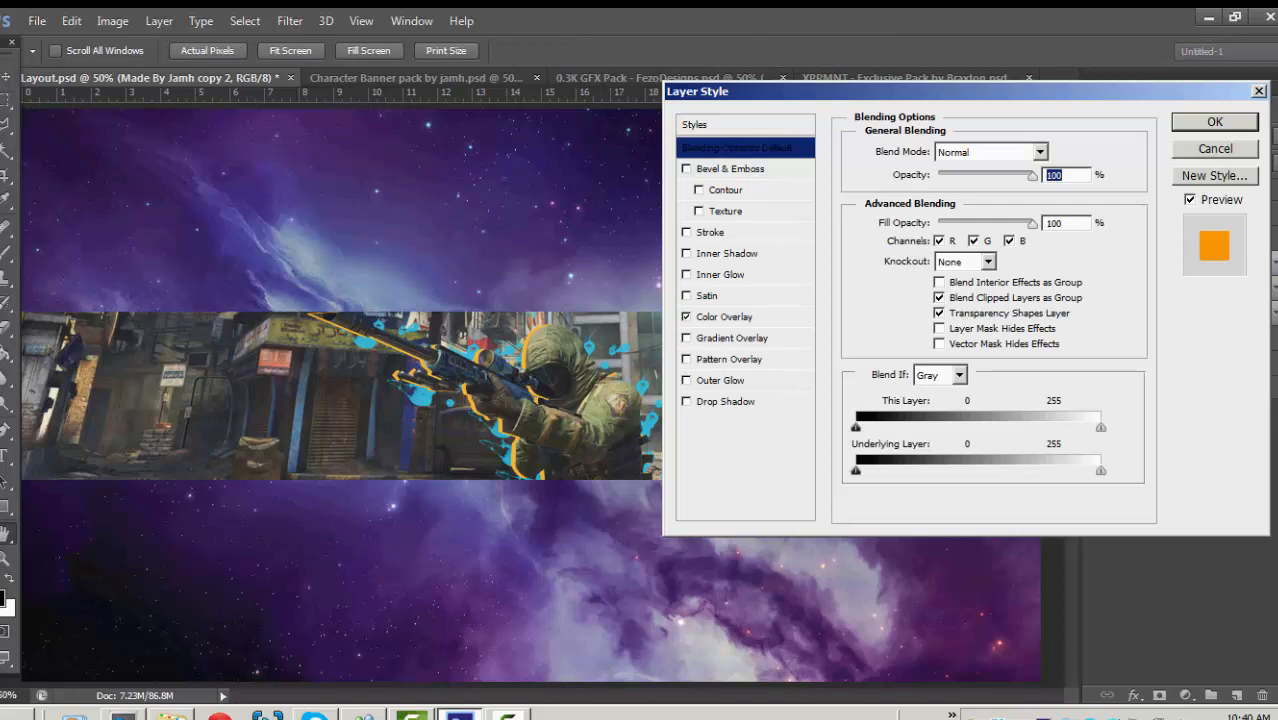
pyautogui.click(724, 316)
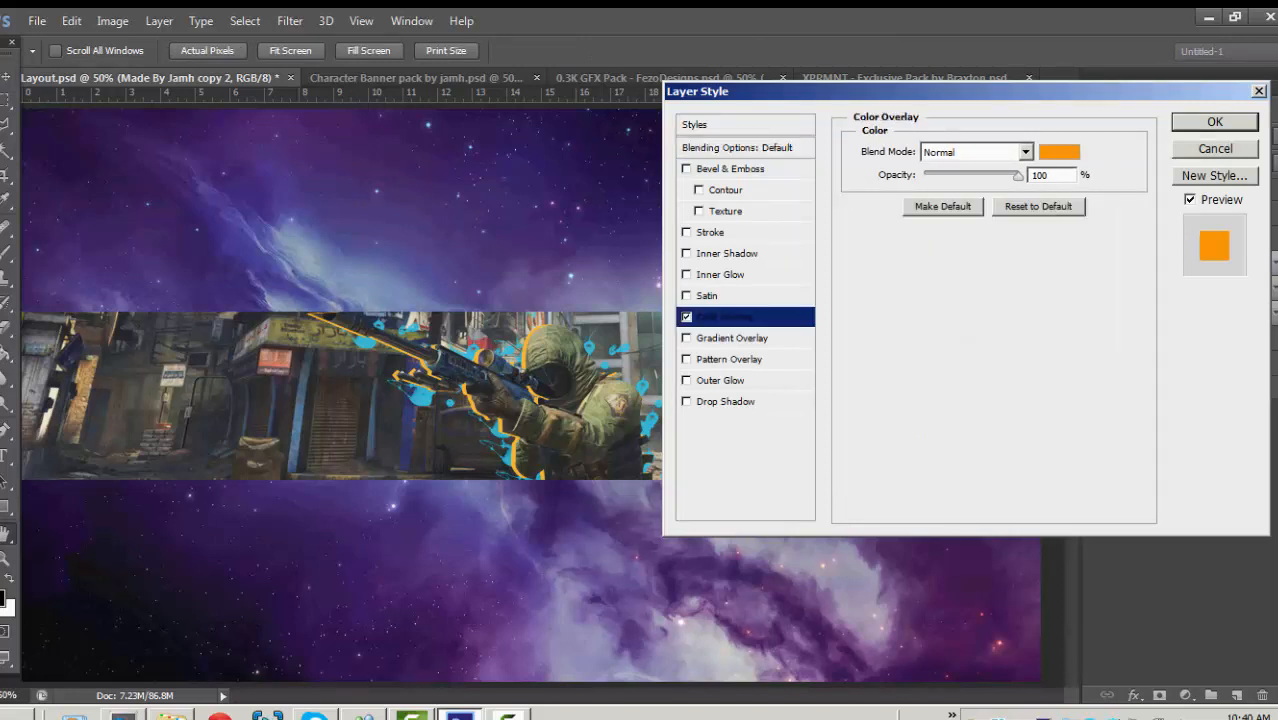
pyautogui.click(1059, 152)
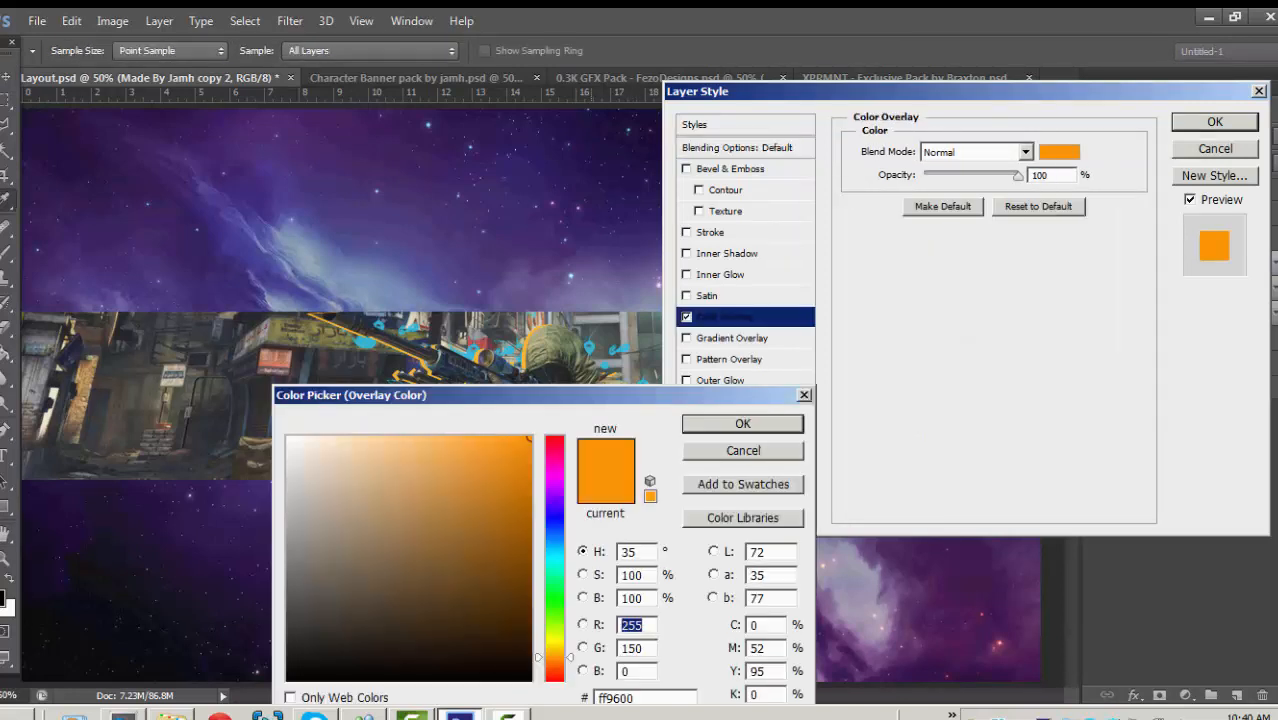
pyautogui.click(365, 340)
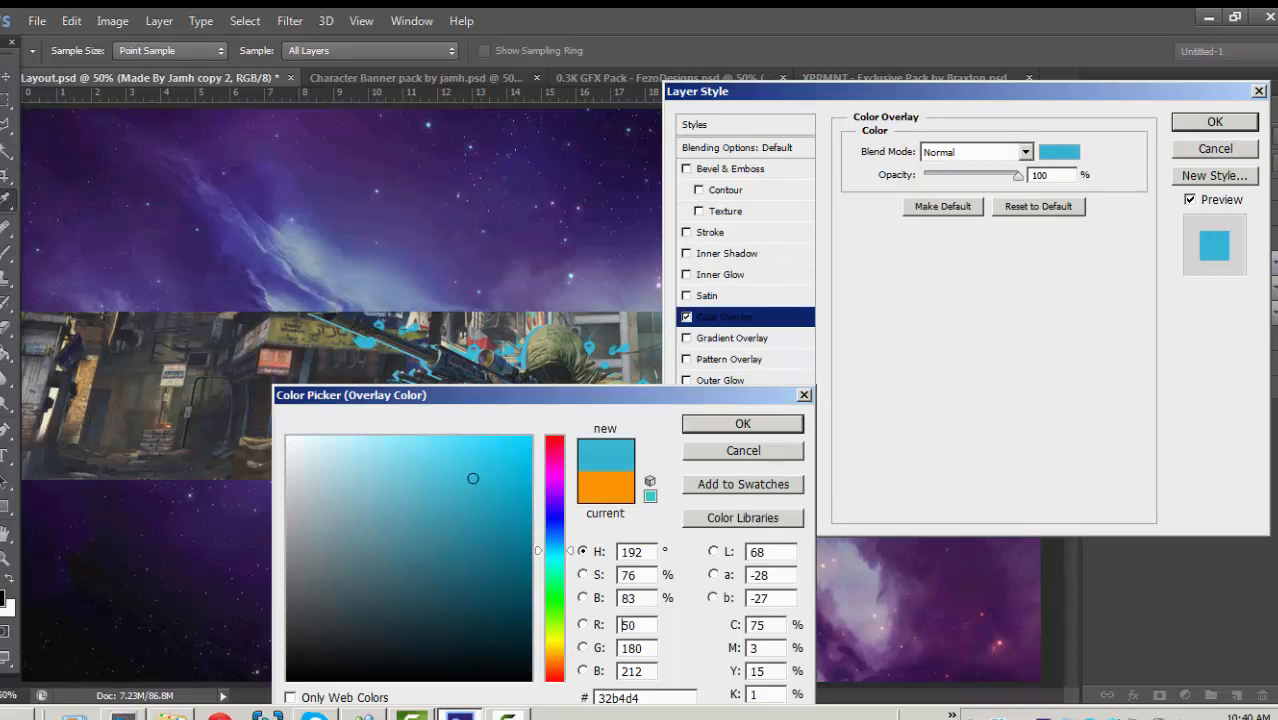
pyautogui.click(742, 423)
pyautogui.click(1214, 121)
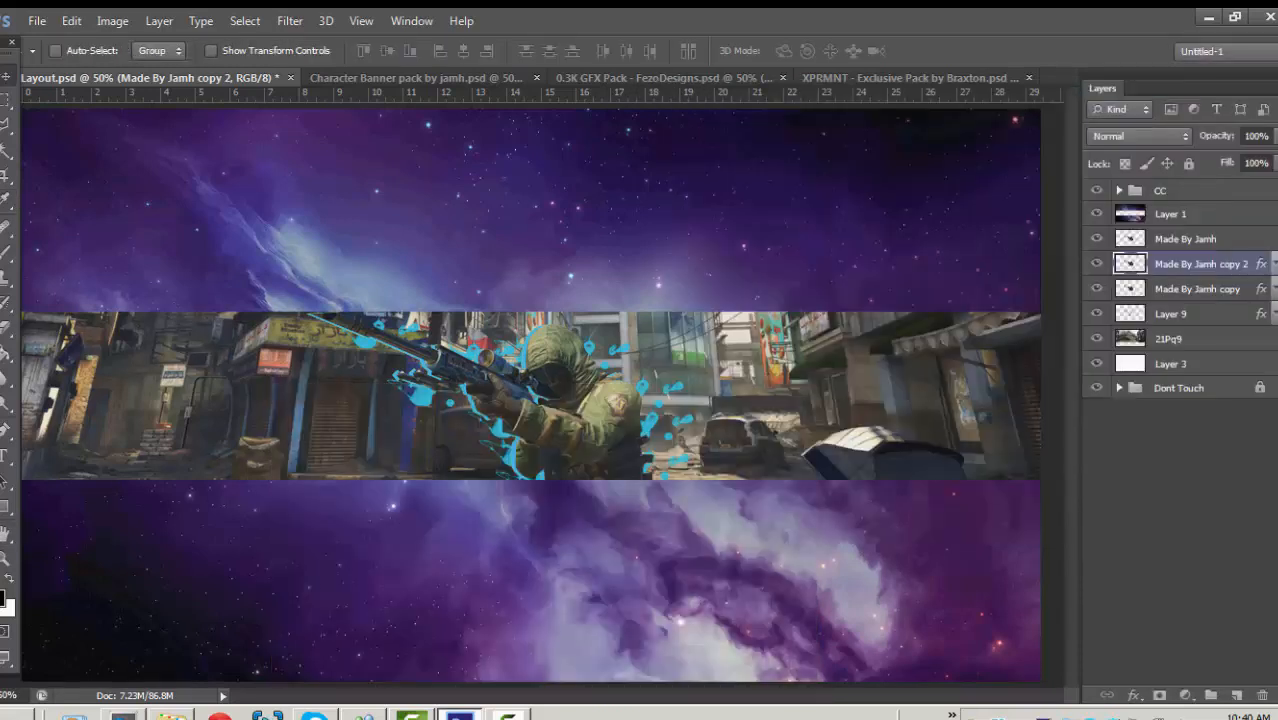
# Nudge the cyan sniper copy right to form a cyan outline along his right edge.
pyautogui.hotkey('shift', 'Right')
pyautogui.hotkey('shift', 'Right')
pyautogui.hotkey('shift', 'Right')
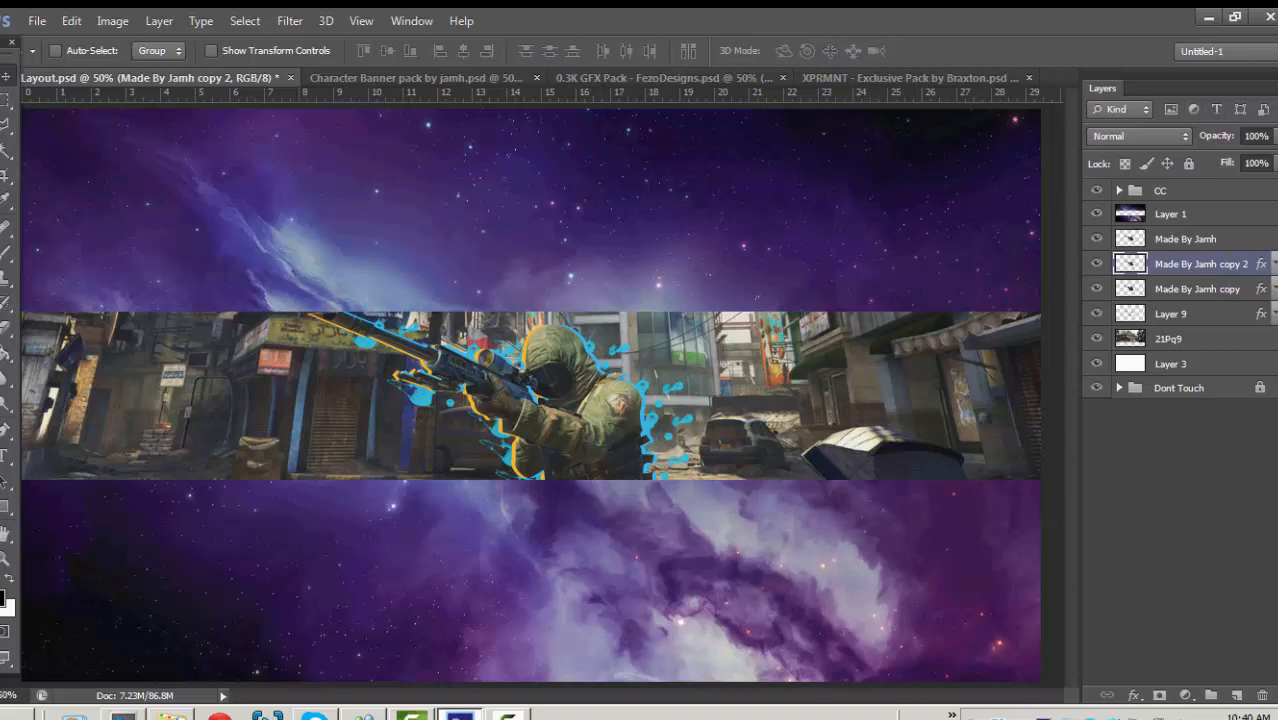
# Create a new empty layer directly above Layer 9 for brush work.
pyautogui.click(1175, 500)
pyautogui.click(1197, 338)
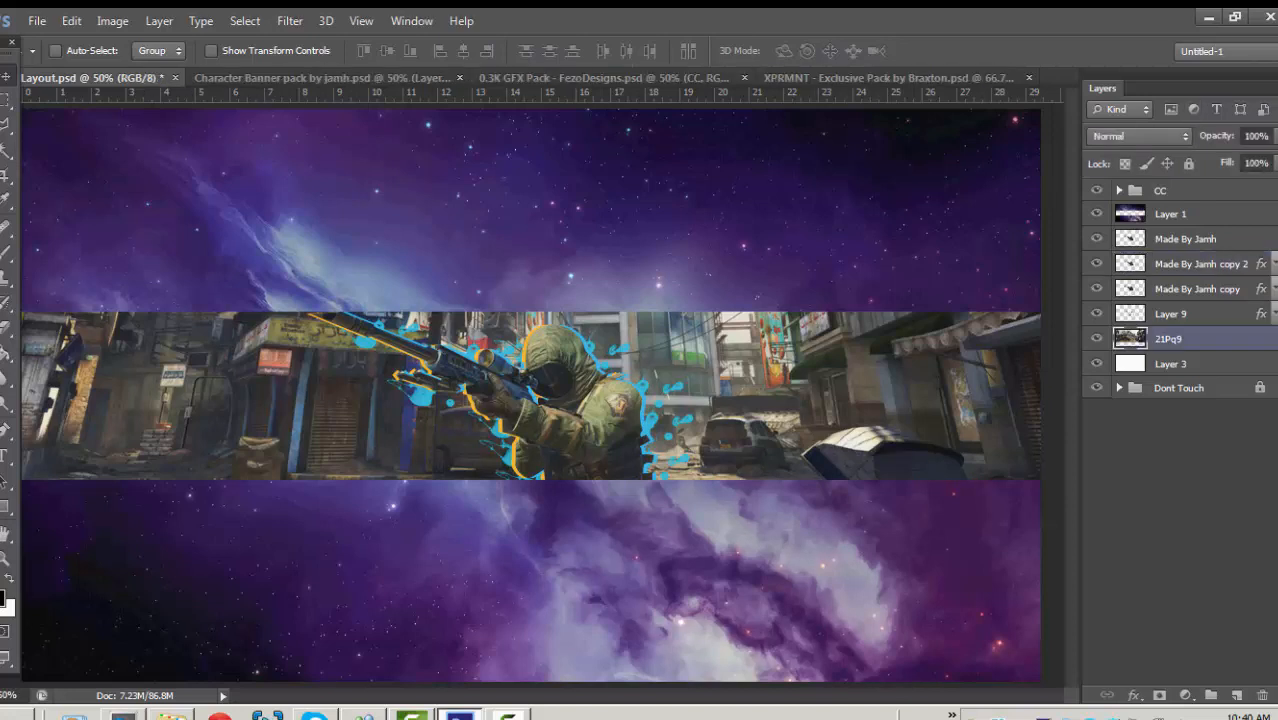
pyautogui.click(1197, 288)
pyautogui.click(1197, 313)
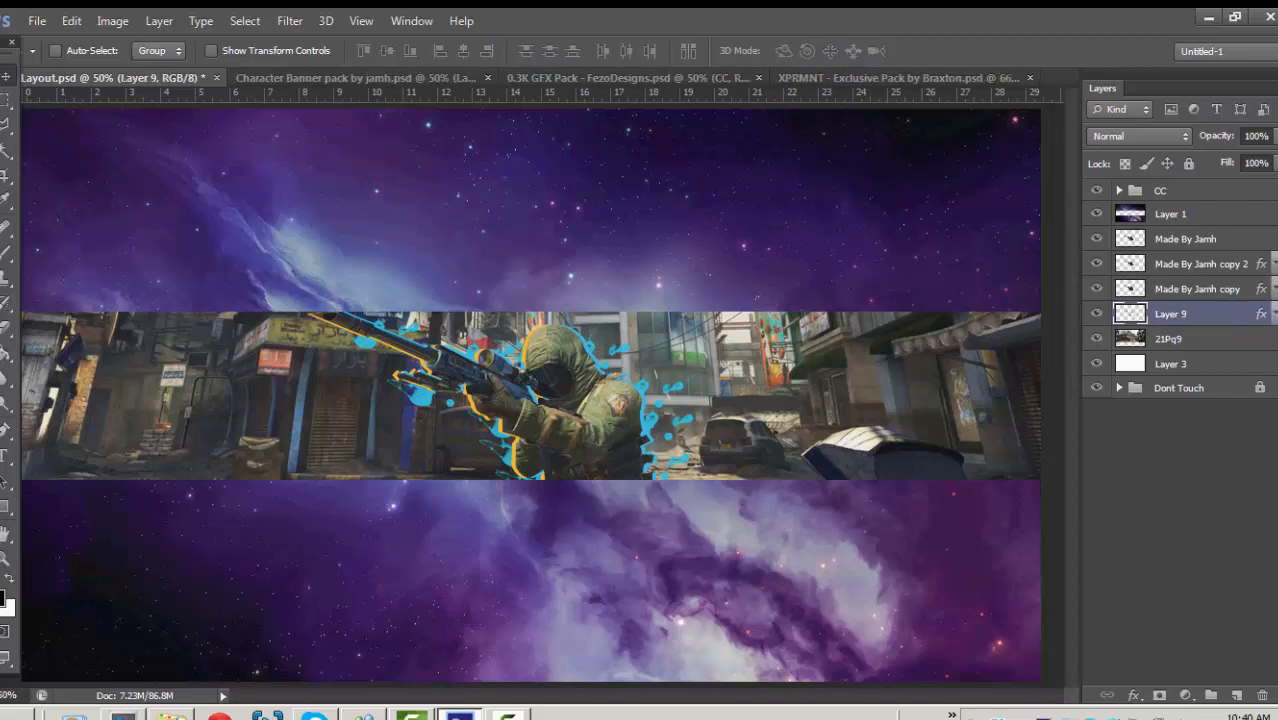
pyautogui.click(7, 197)
pyautogui.click(7, 252)
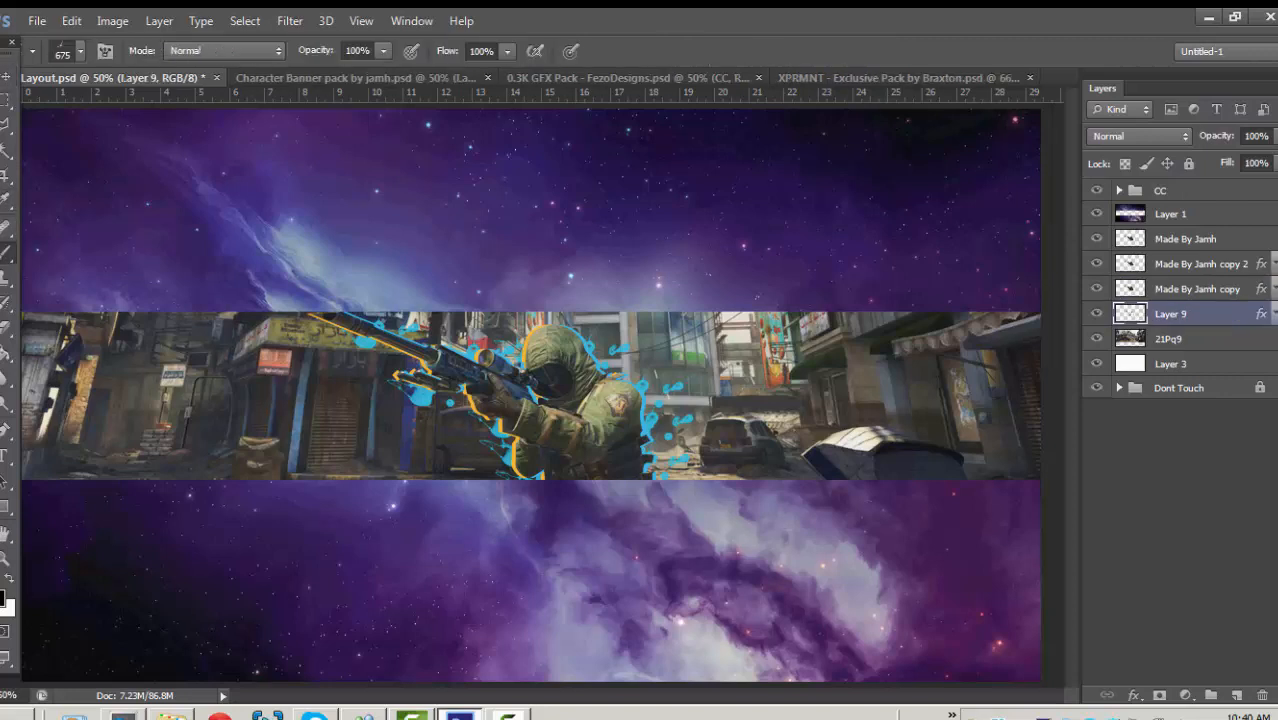
pyautogui.click(1236, 695)
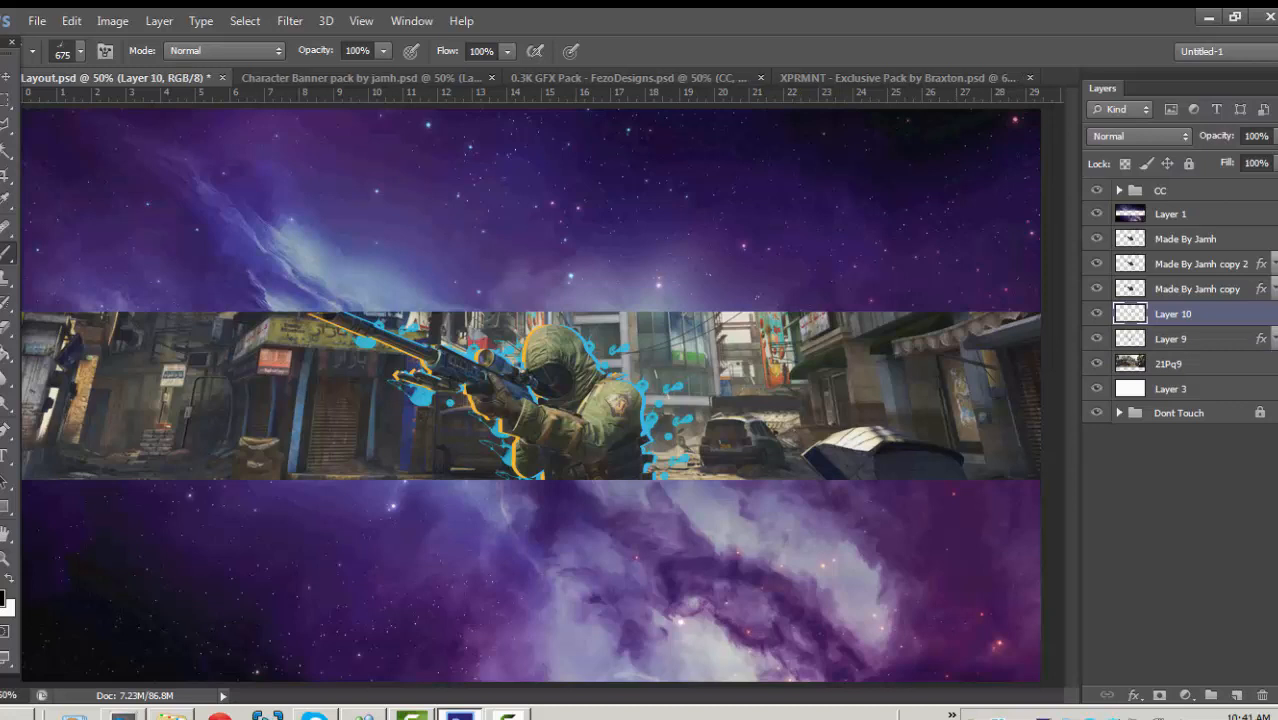
# Choose the first 675 px splatter brush after the 1280 px pattern brushes and set its size to 133 px.
pyautogui.click(80, 51)
pyautogui.scroll(1, 105, 245)
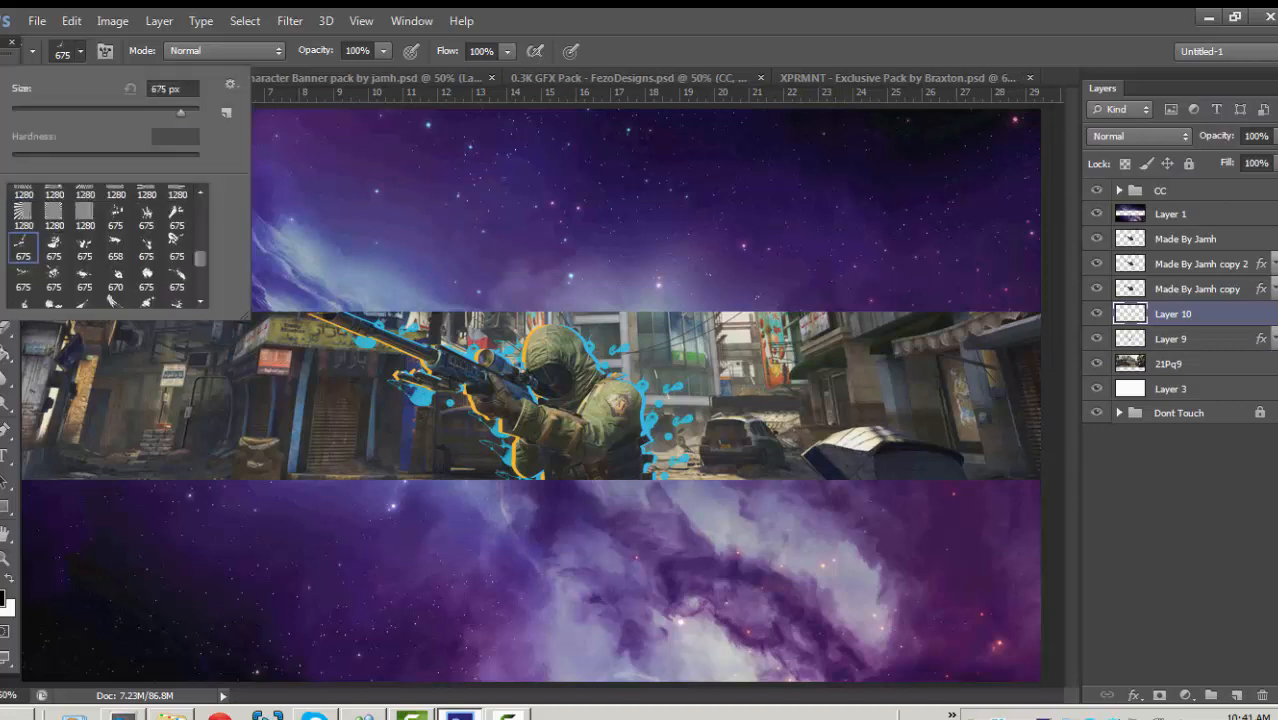
pyautogui.click(115, 216)
pyautogui.moveTo(180, 112)
pyautogui.mouseDown()
pyautogui.moveTo(91, 112)
pyautogui.moveTo(138, 112)
pyautogui.moveTo(121, 112)
pyautogui.mouseUp()
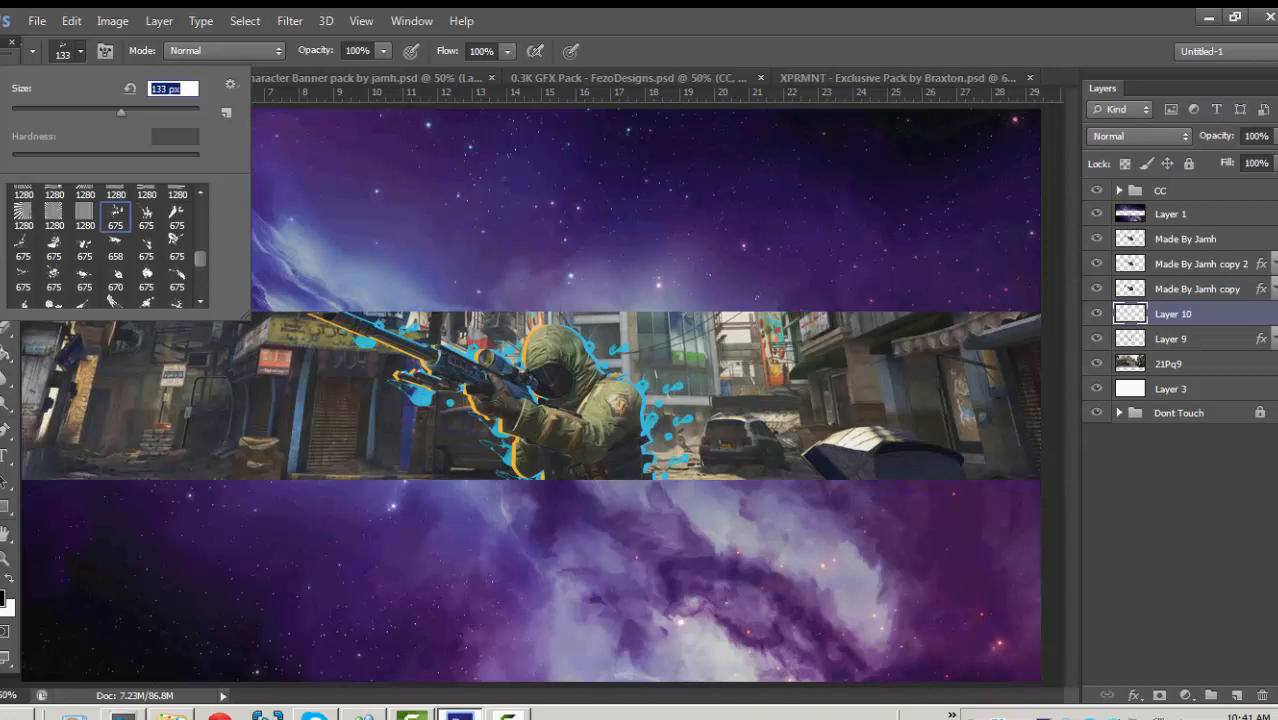
pyautogui.press('Return')
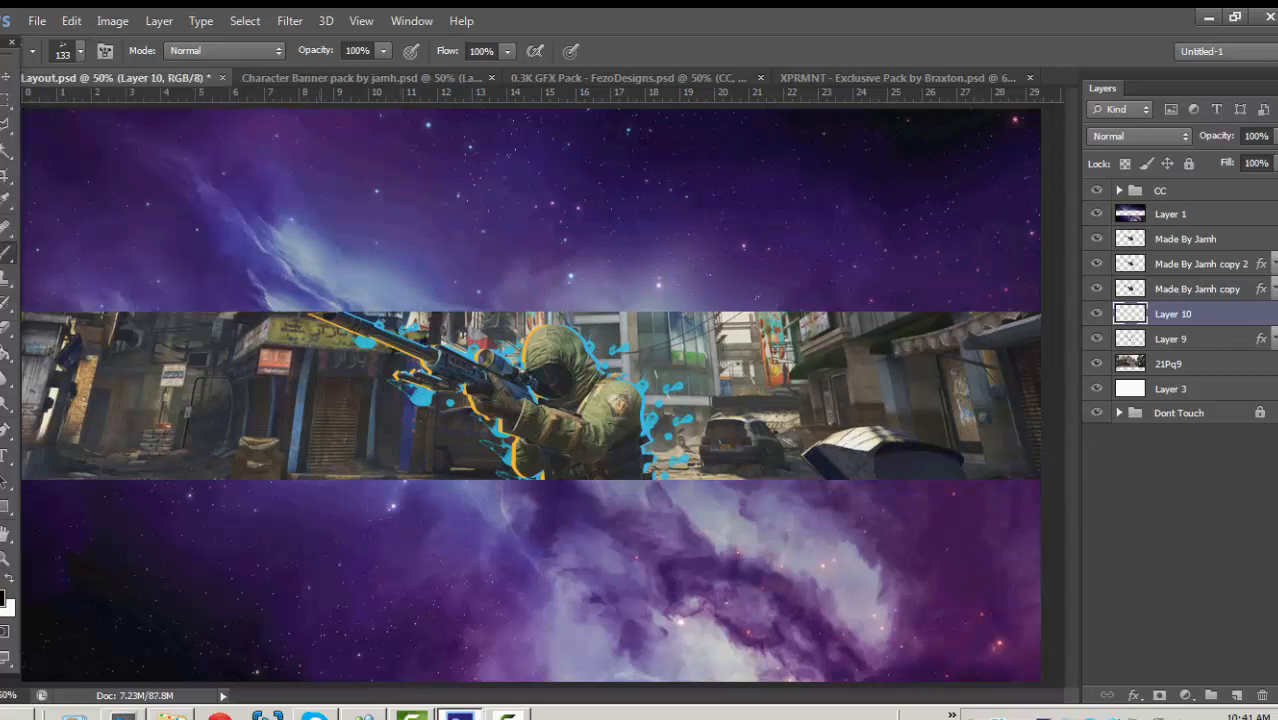
# Stamp small black splatters around the sniper's rifle barrel, hood, lower back and elbow on Layer 10.
pyautogui.click(316, 334)
pyautogui.click(543, 323)
pyautogui.click(514, 340)
pyautogui.click(660, 445)
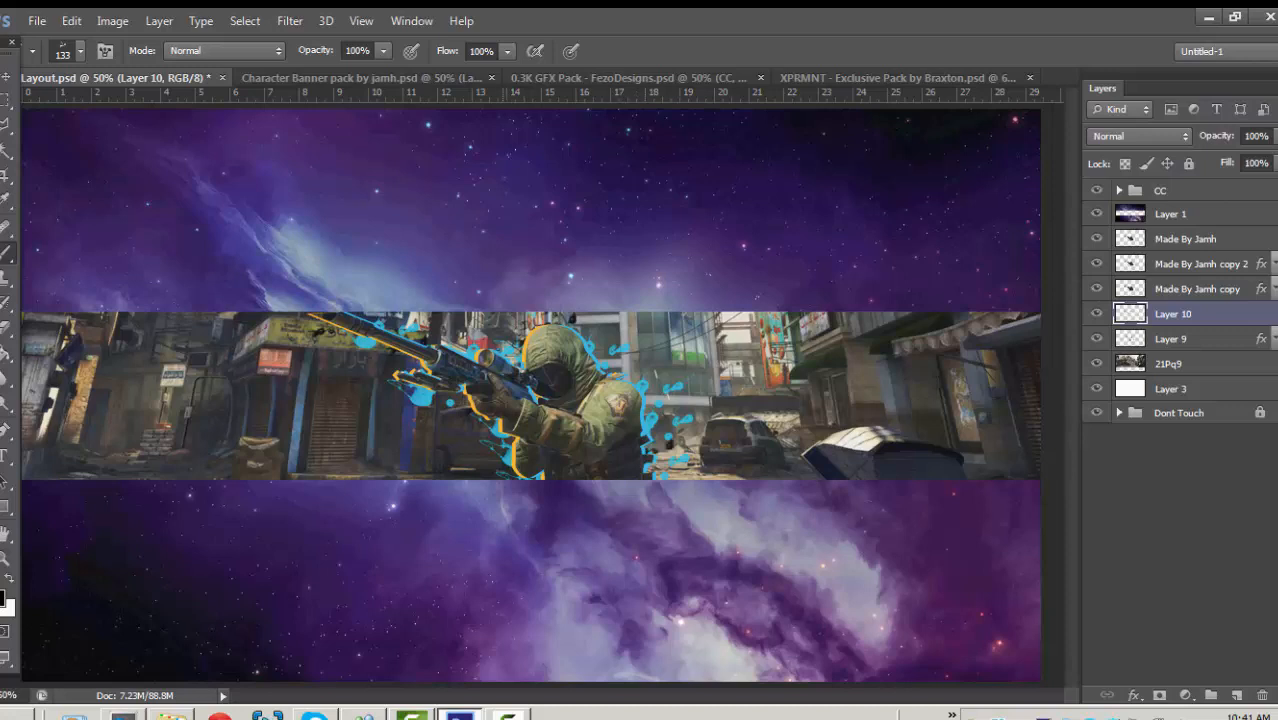
pyautogui.click(492, 459)
# Give Layer 10's splatters a Color Overlay using the orange sampled from the artwork around the sniper's rifle.
pyautogui.doubleClick(1174, 314)
pyautogui.press('Return')
pyautogui.doubleClick(1222, 314)
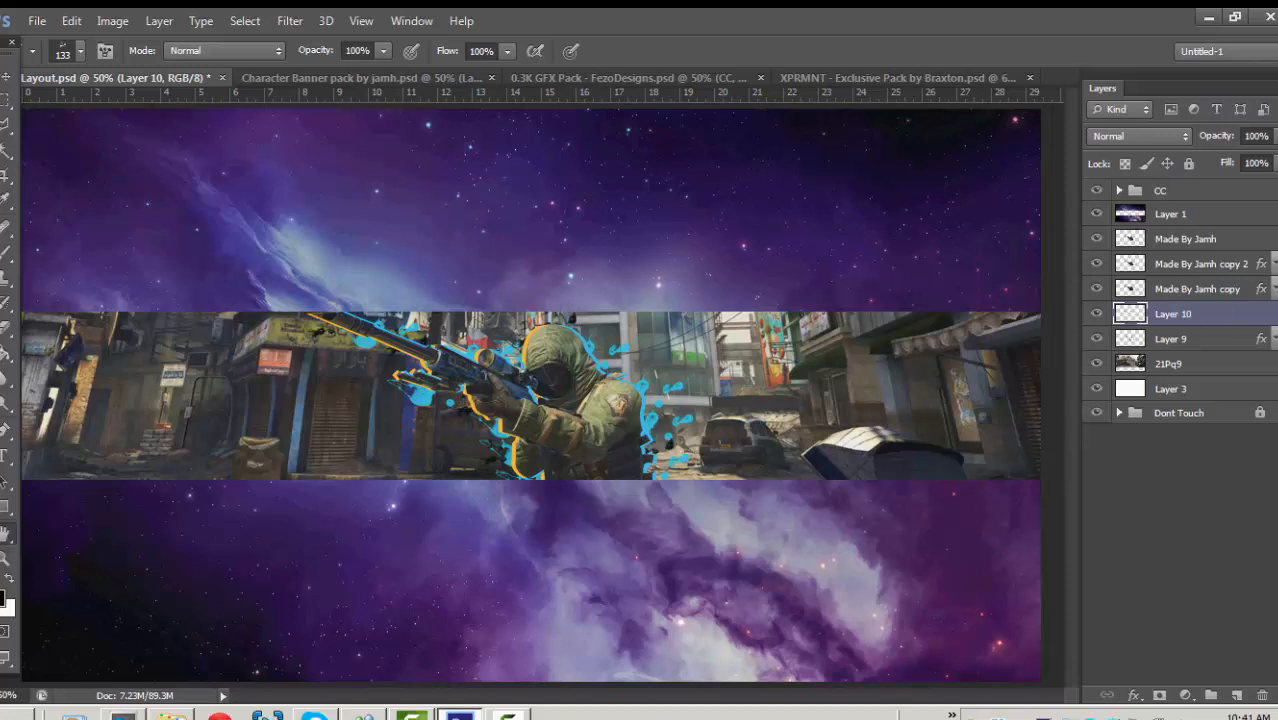
pyautogui.click(724, 316)
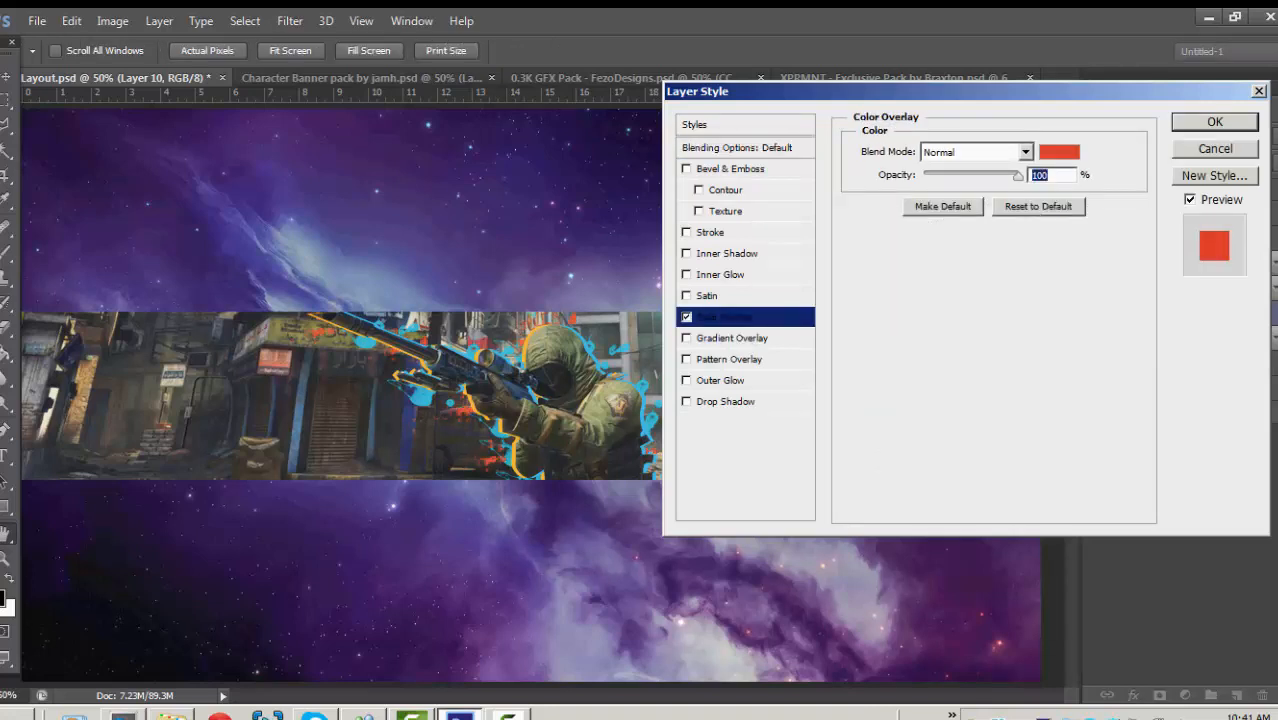
pyautogui.click(1059, 152)
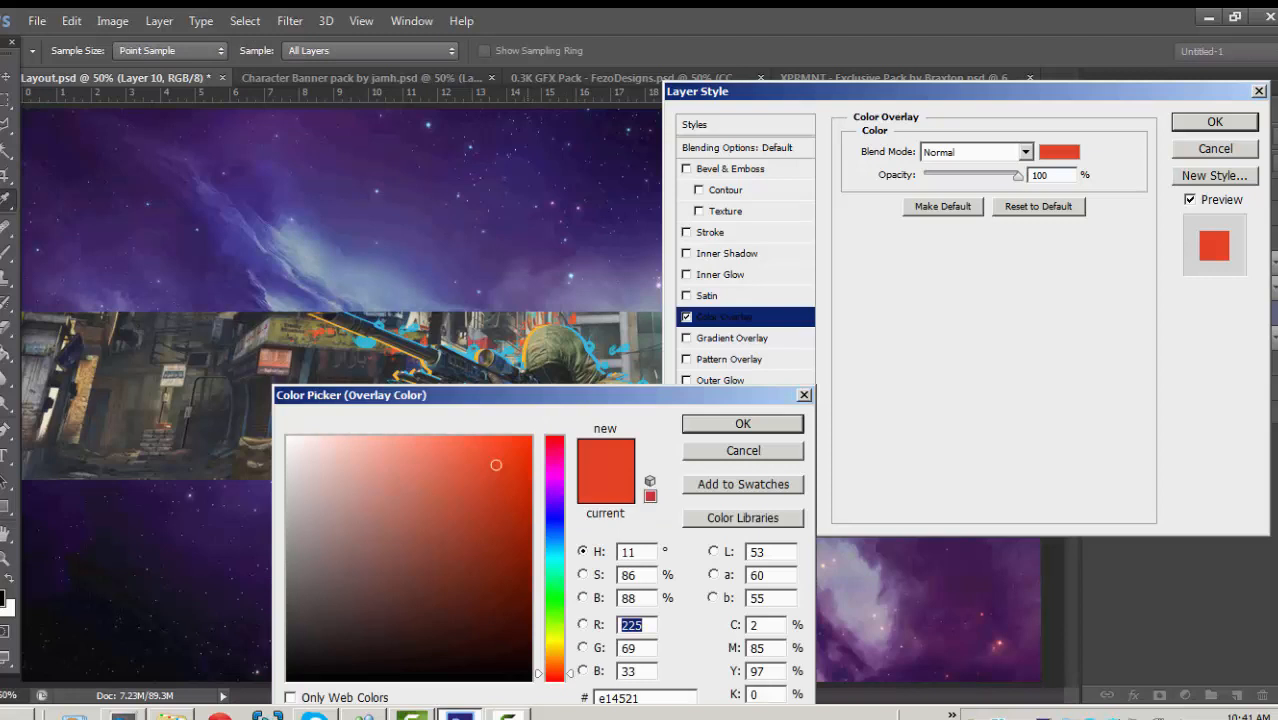
pyautogui.click(424, 366)
pyautogui.press('Return')
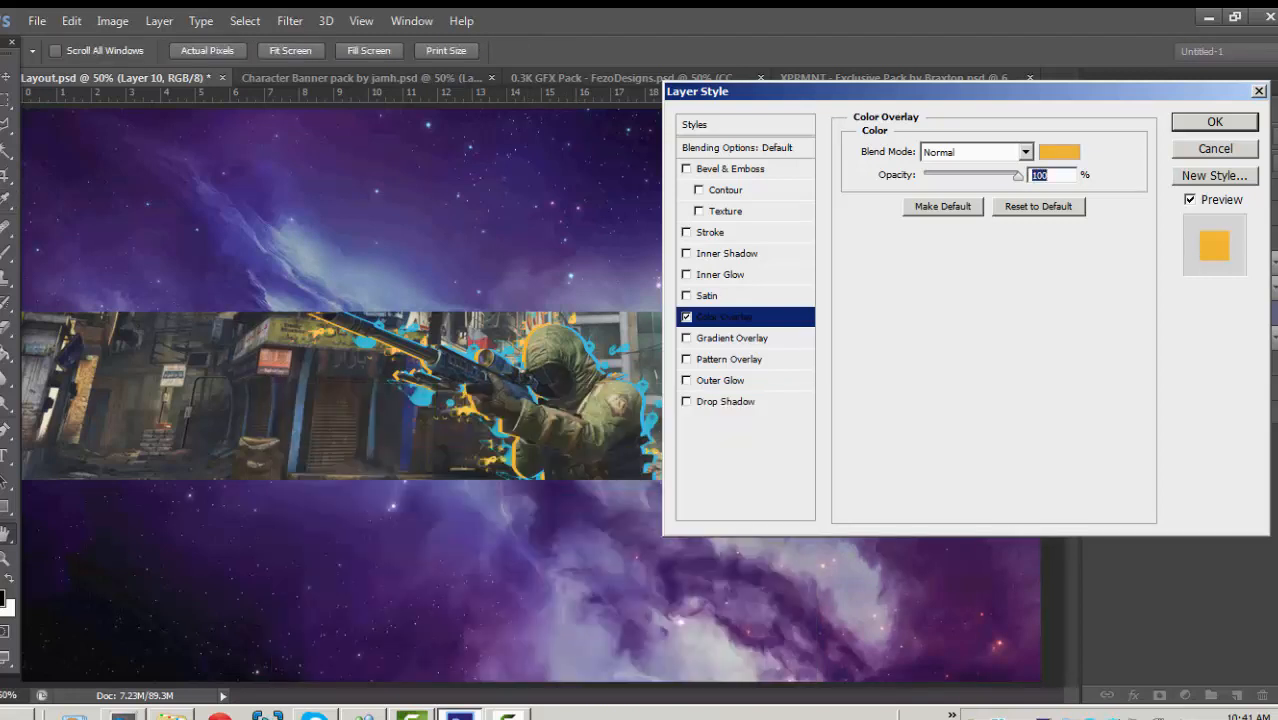
pyautogui.press('Return')
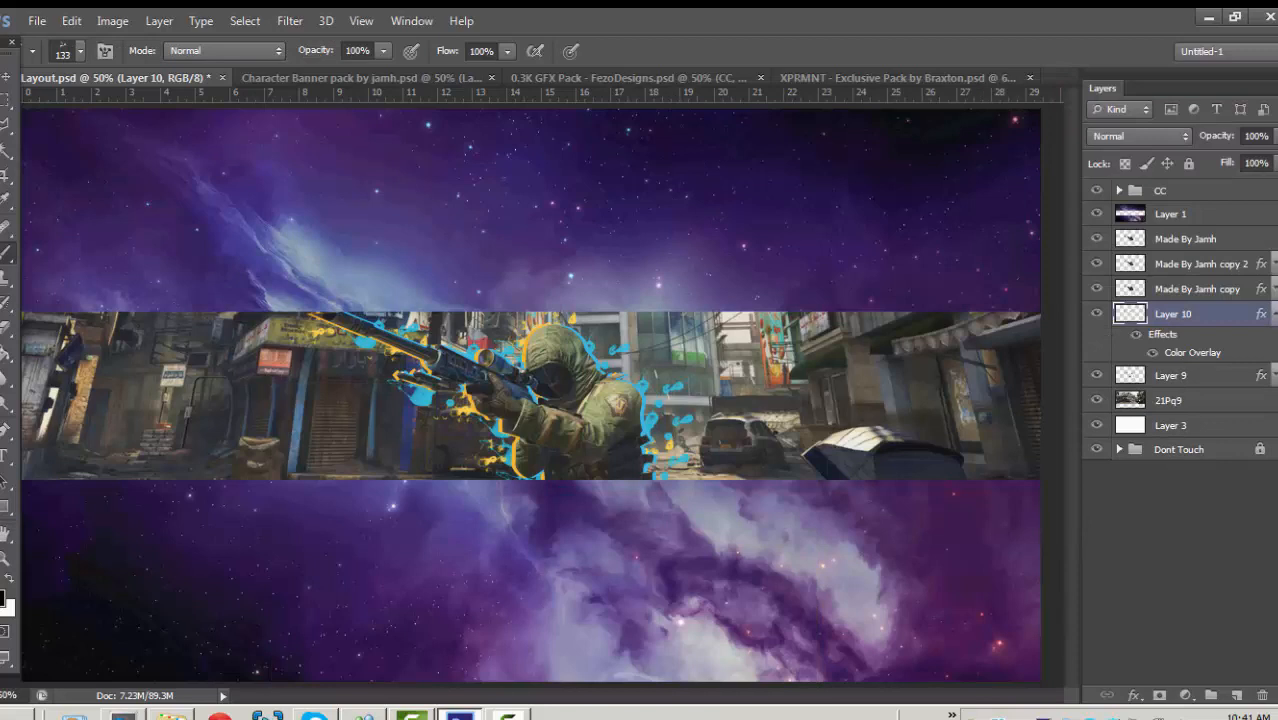
# In Character Banner pack by jamh.psd, hide Layer 19, show the Haltonr halftone layer and copy it into Layout.psd above Layer 10.
pyautogui.click(6, 76)
pyautogui.click(362, 78)
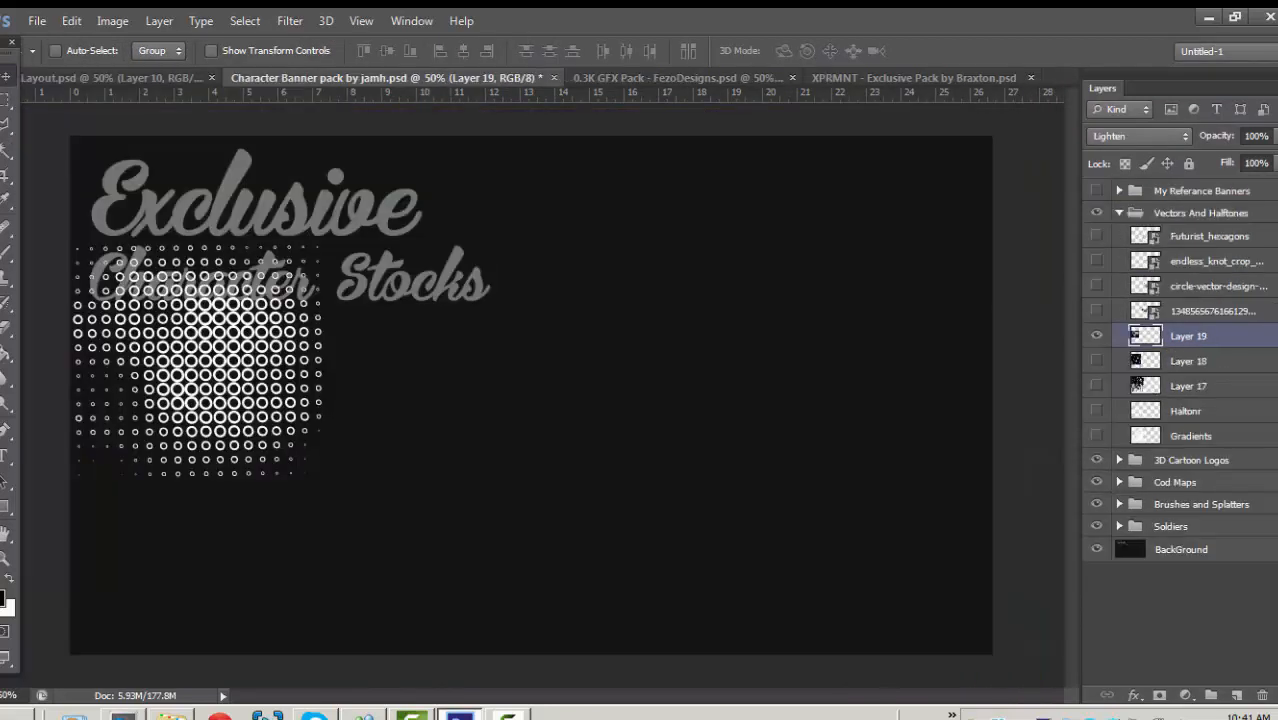
pyautogui.click(1096, 336)
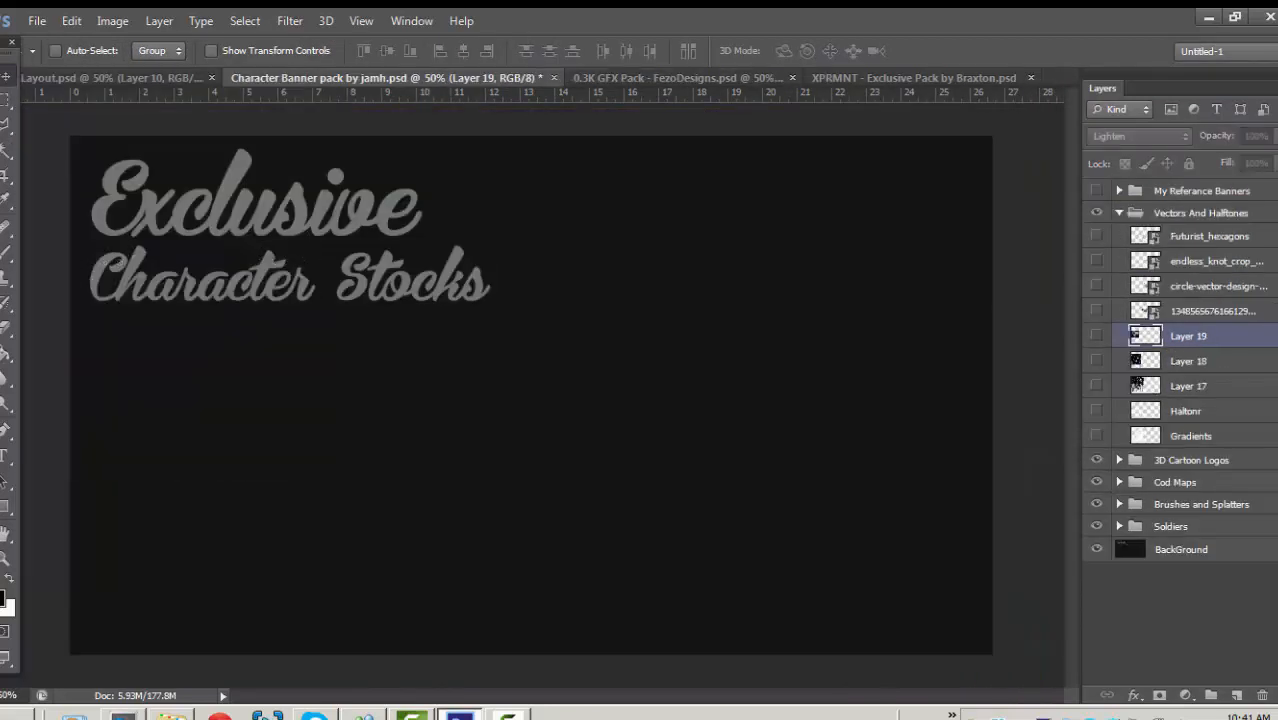
pyautogui.click(1096, 411)
pyautogui.click(1096, 411)
pyautogui.click(1096, 436)
pyautogui.click(1096, 436)
pyautogui.click(1096, 411)
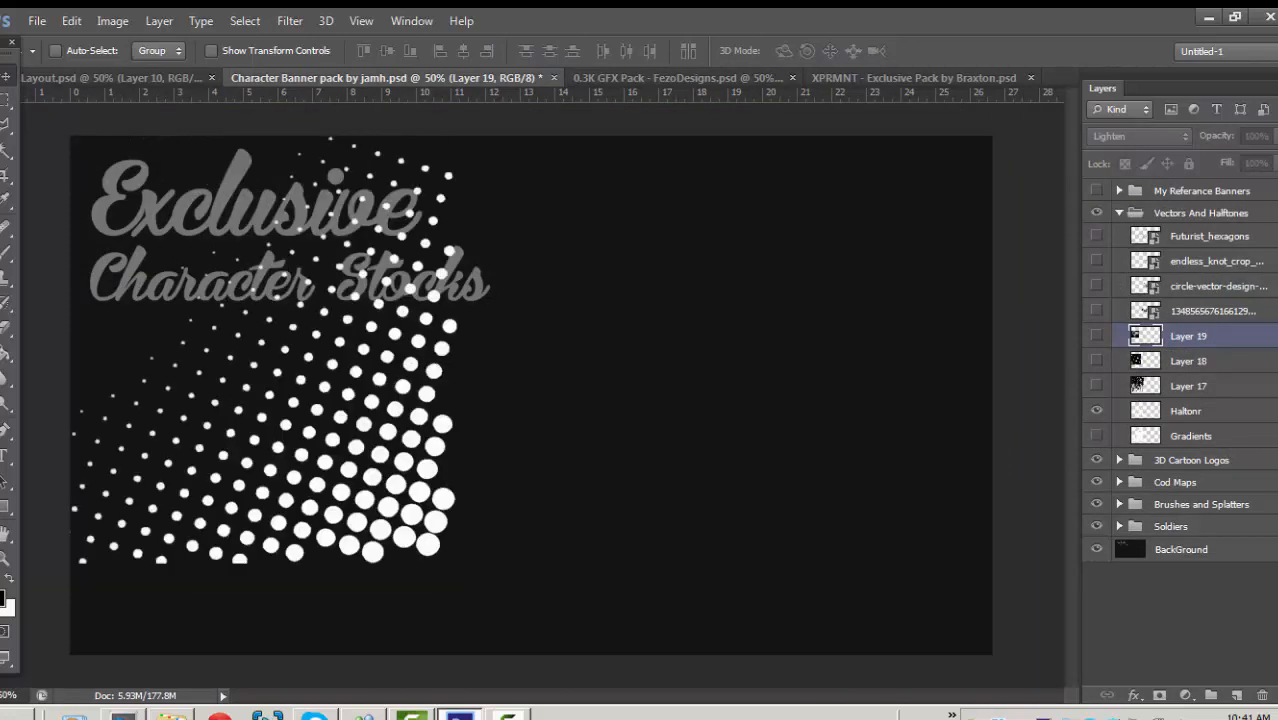
pyautogui.click(1185, 411)
pyautogui.moveTo(247, 353); pyautogui.dragTo(640, 325)
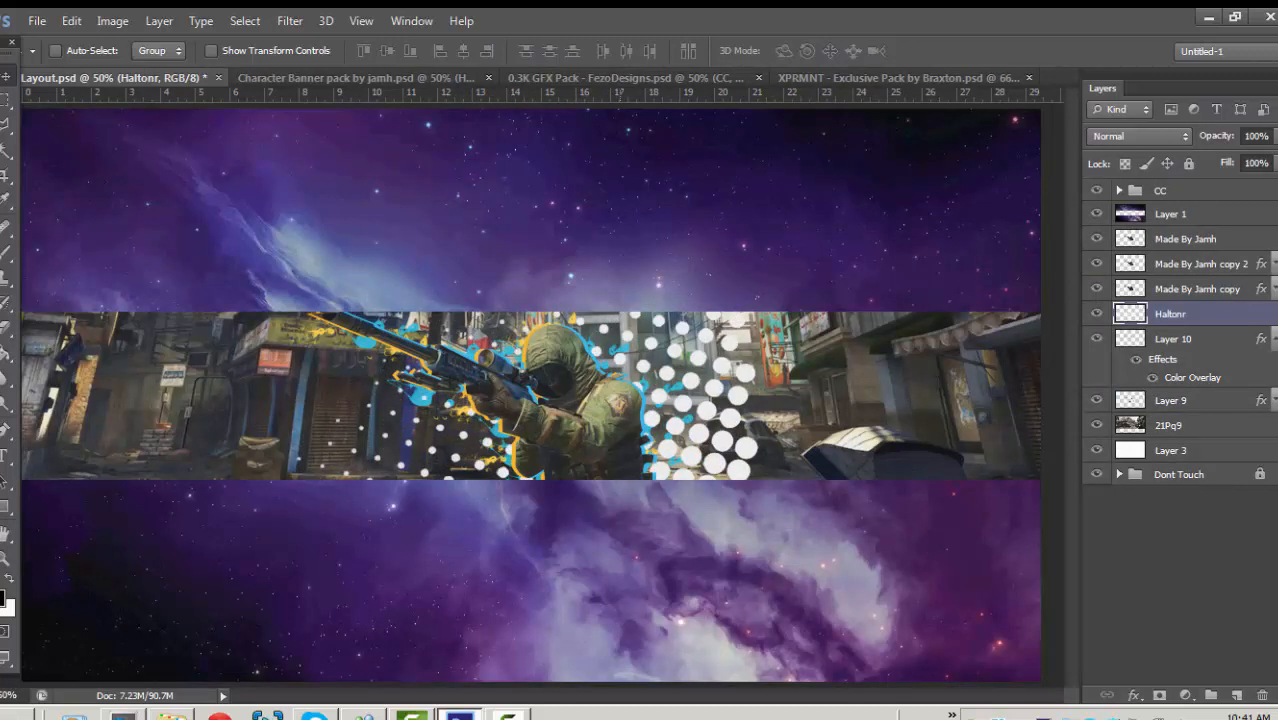
# Scale the Haltonr halftone to about 63% and place its dots behind the sniper's hood, shoulder and rifle.
pyautogui.hotkey('ctrl', 't')
pyautogui.moveTo(629, 413); pyautogui.dragTo(645, 460)
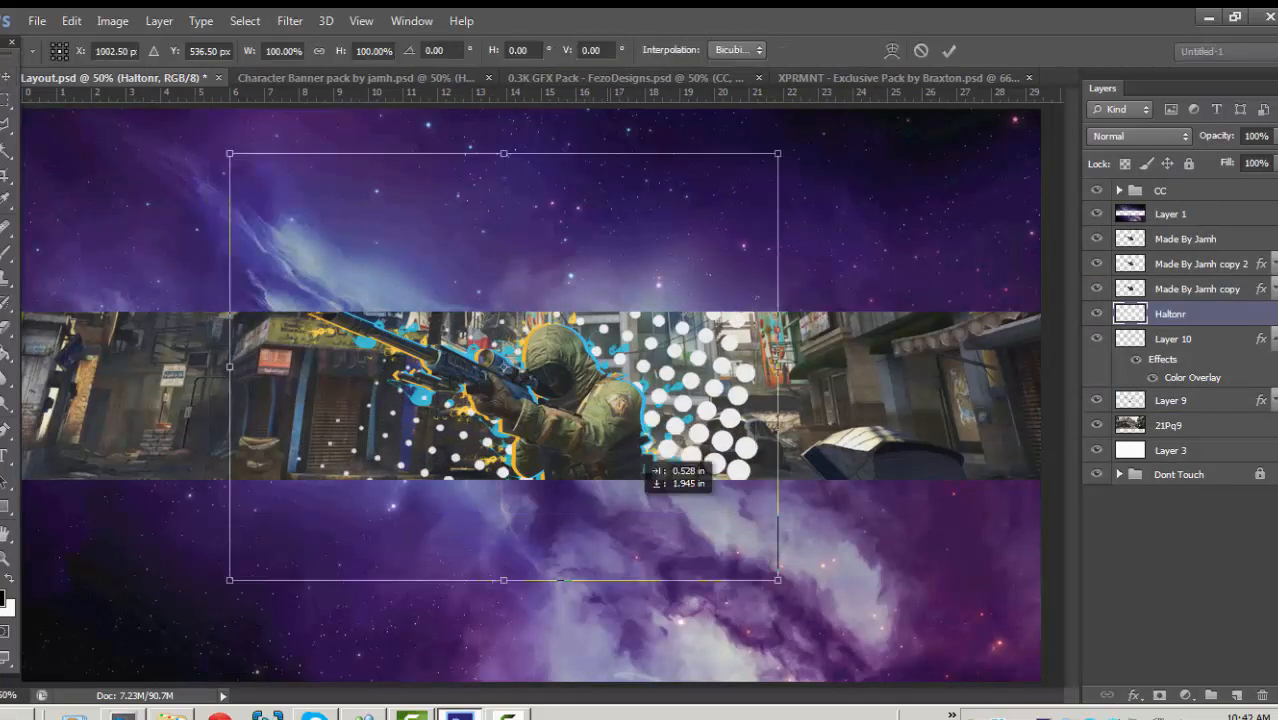
pyautogui.moveTo(630, 505); pyautogui.dragTo(678, 566)
pyautogui.moveTo(277, 214); pyautogui.dragTo(481, 372)
pyautogui.moveTo(740, 470); pyautogui.dragTo(604, 271)
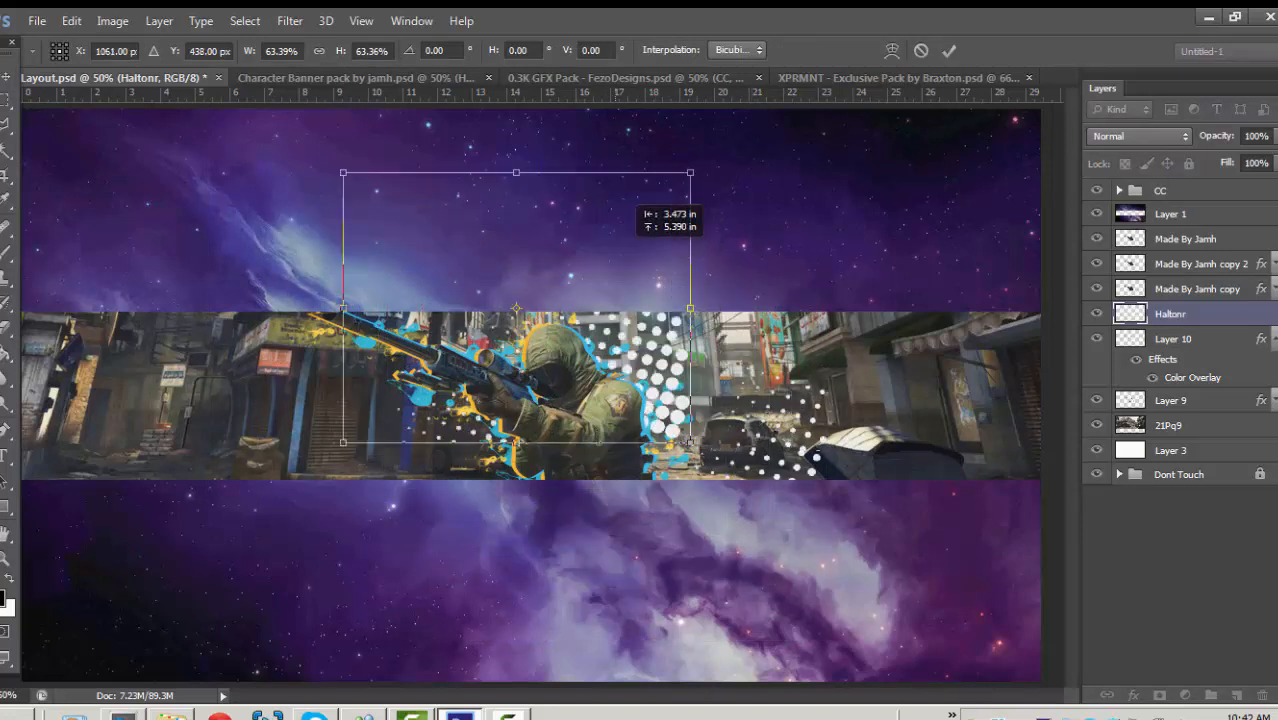
pyautogui.moveTo(625, 215); pyautogui.dragTo(611, 200)
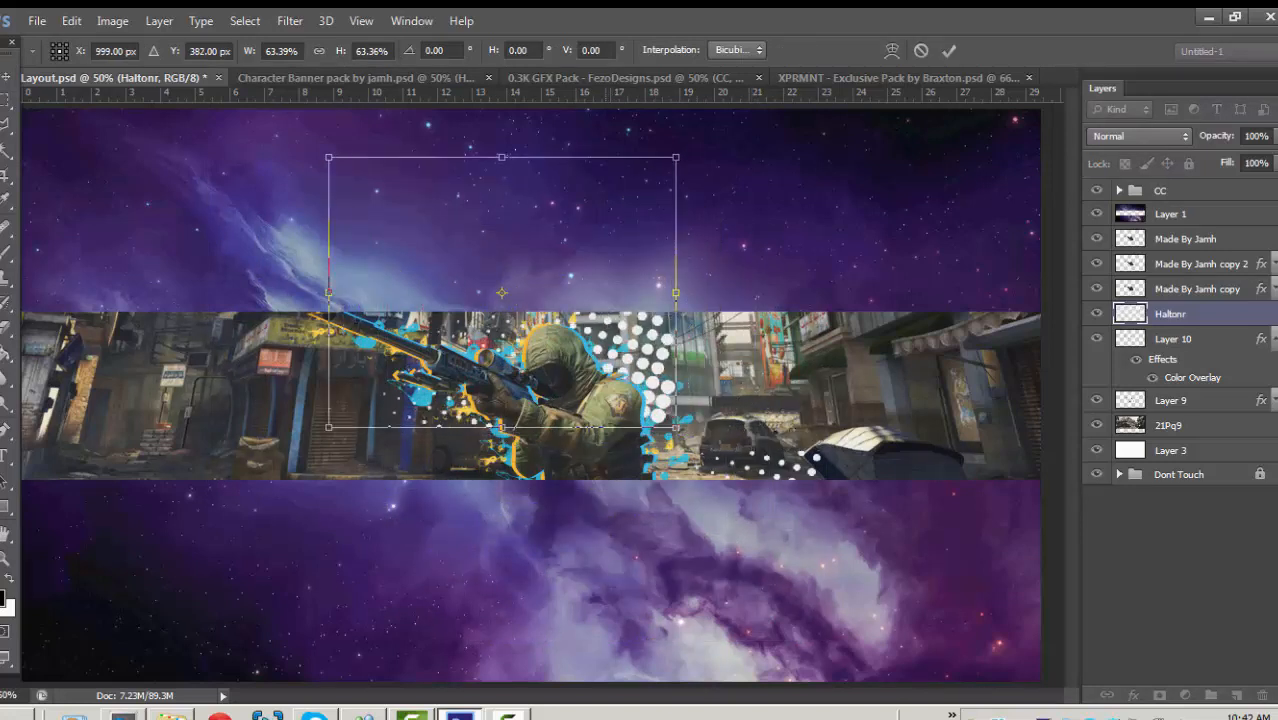
pyautogui.press('Return')
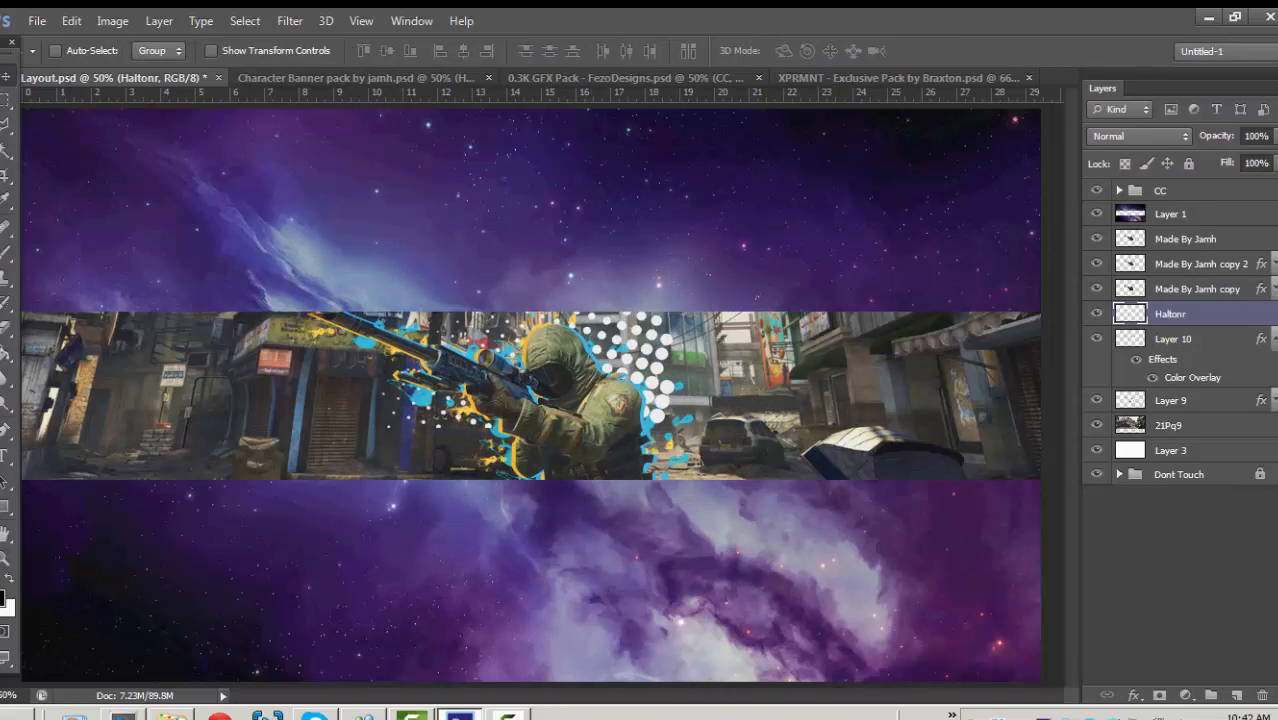
# Add a Color Overlay to the Haltonr layer in orange #f7b535, sampled from the splatters near the rifle barrel.
pyautogui.doubleClick(1170, 314)
pyautogui.press('Return')
pyautogui.doubleClick(1220, 314)
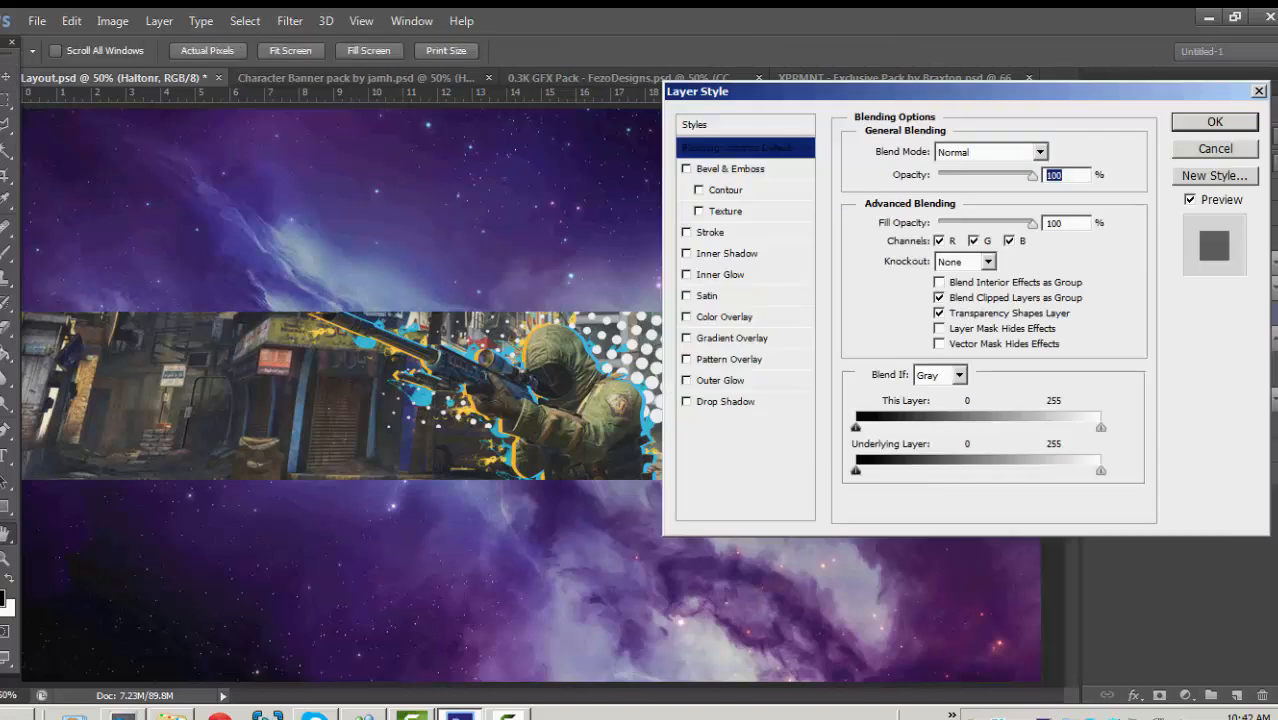
pyautogui.click(686, 317)
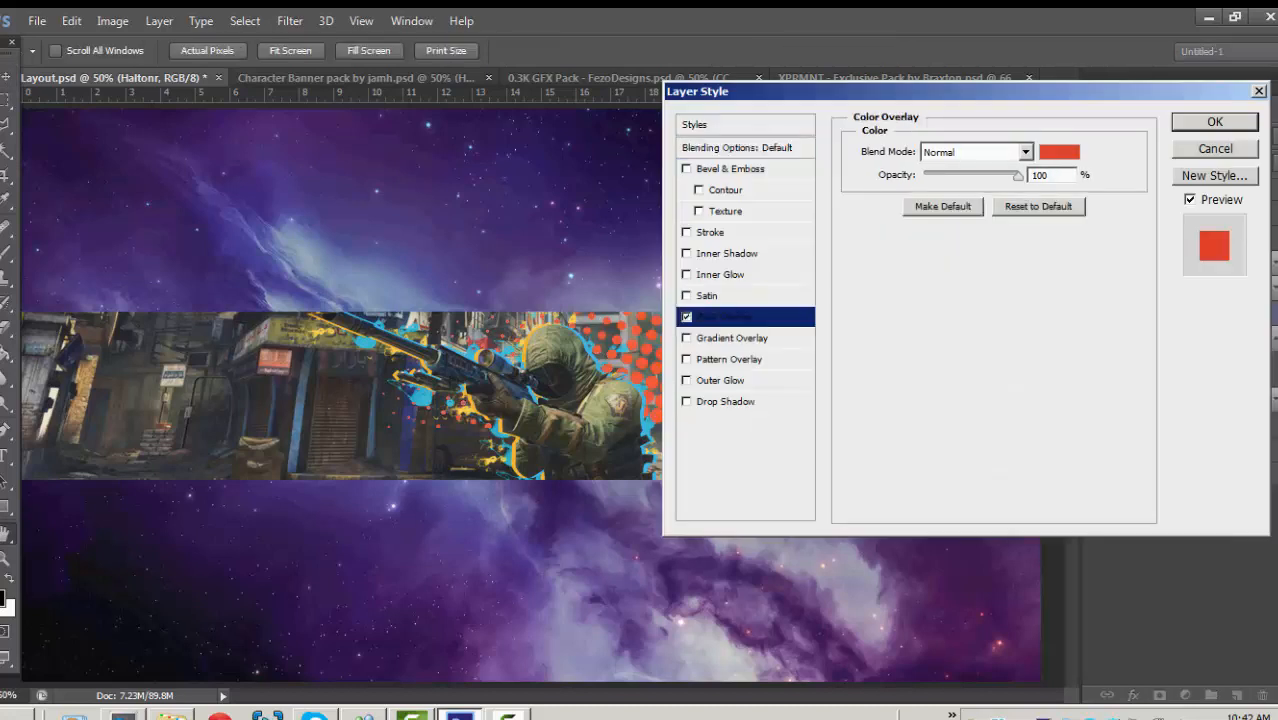
pyautogui.click(1059, 152)
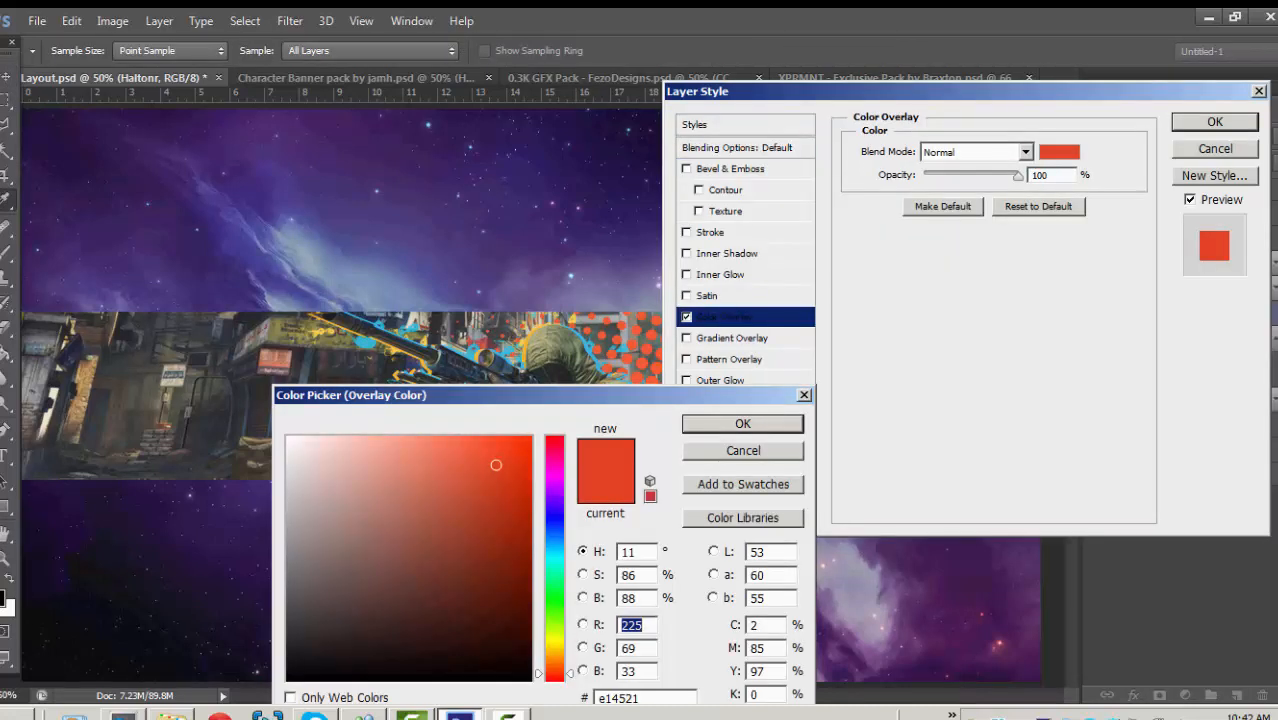
pyautogui.click(392, 350)
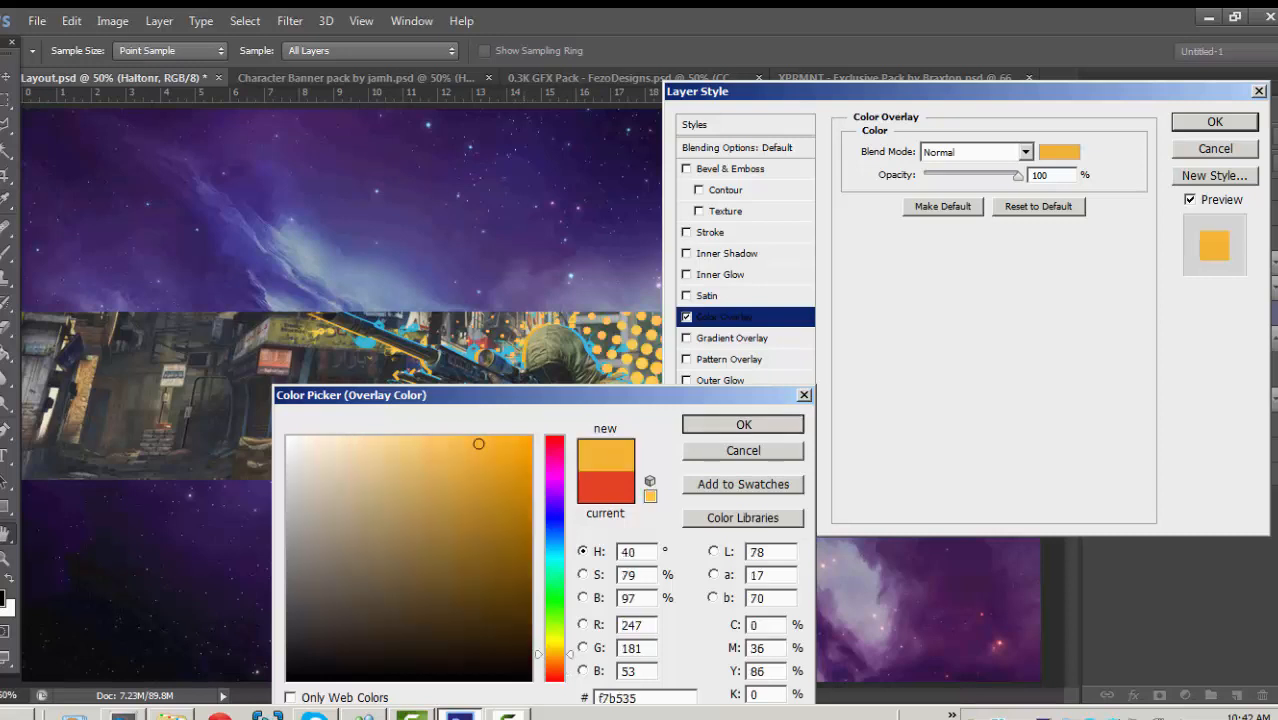
pyautogui.click(742, 423)
# Set the opacity of the halftone's Color Overlay to 81% and apply the layer style.
pyautogui.hotkey('shift', 'Down')
pyautogui.hotkey('shift', 'Down')
pyautogui.hotkey('shift', 'Down')
pyautogui.hotkey('shift', 'Down')
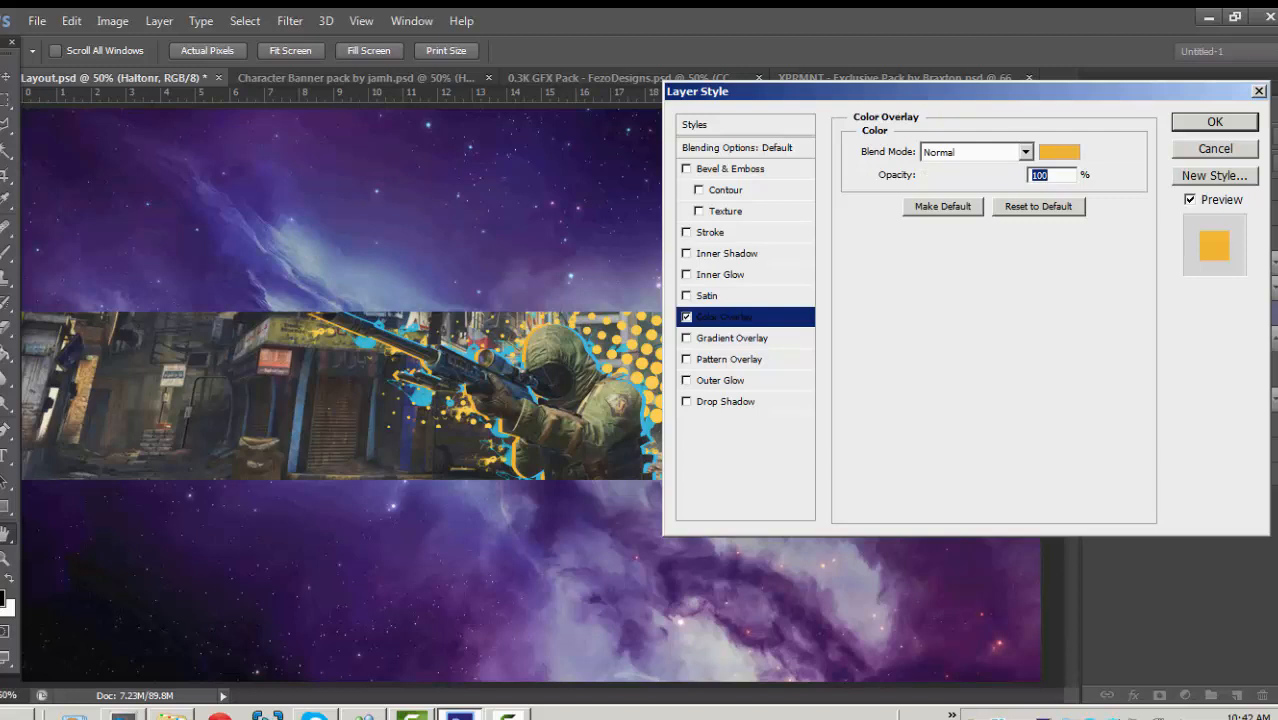
pyautogui.moveTo(981, 175)
pyautogui.mouseDown()
pyautogui.moveTo(967, 175)
pyautogui.moveTo(1000, 175)
pyautogui.mouseUp()
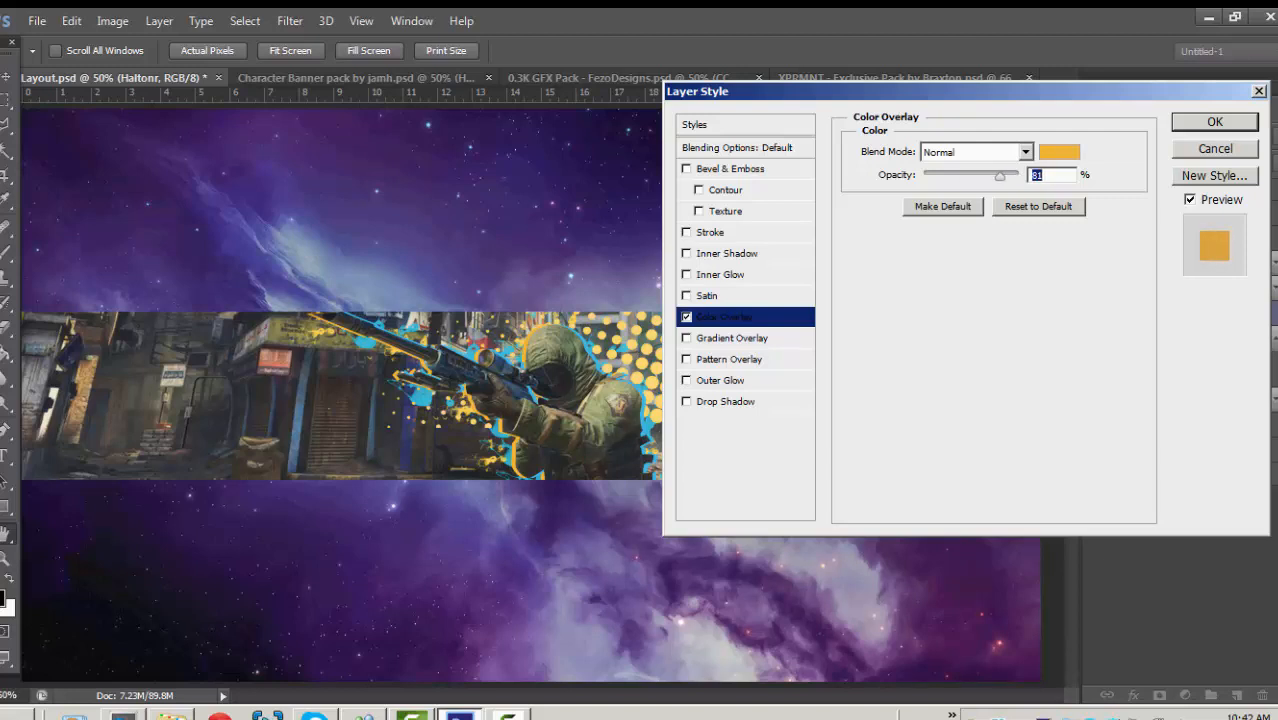
pyautogui.press('Return')
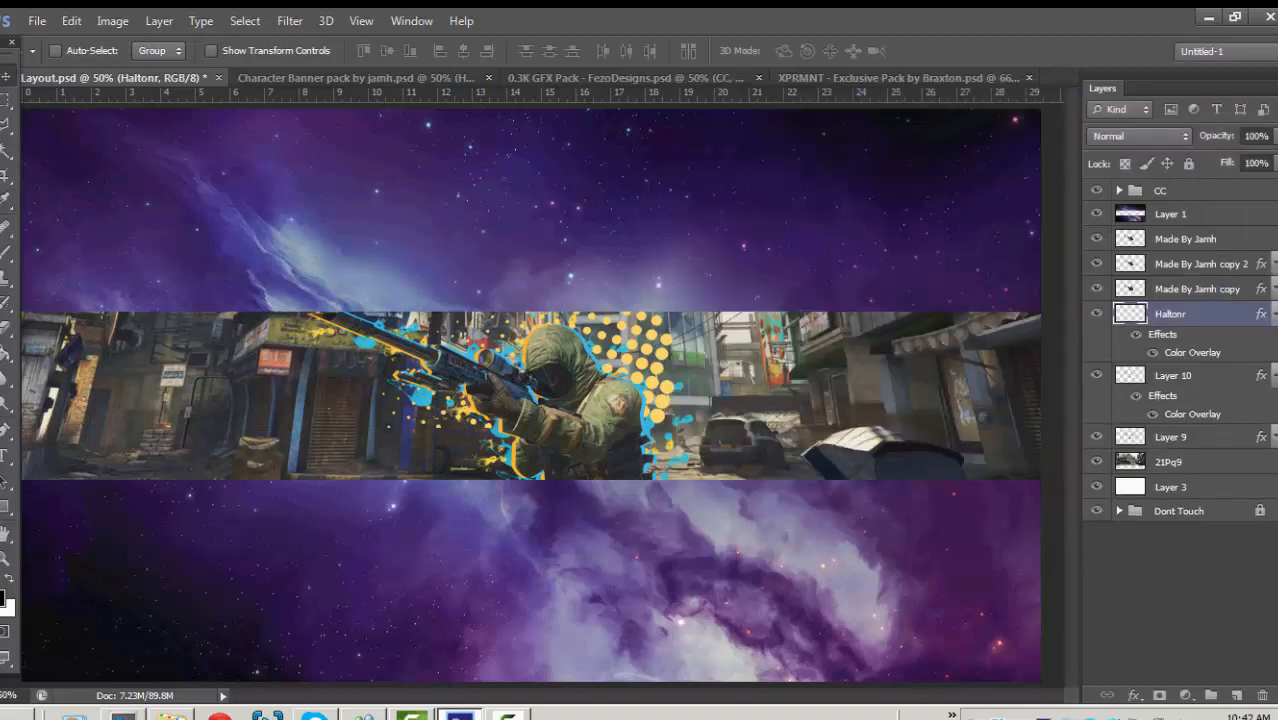
# Shrink the halftone to about 56% width and 47% height and move it directly behind the sniper's hood.
pyautogui.hotkey('ctrl', 't')
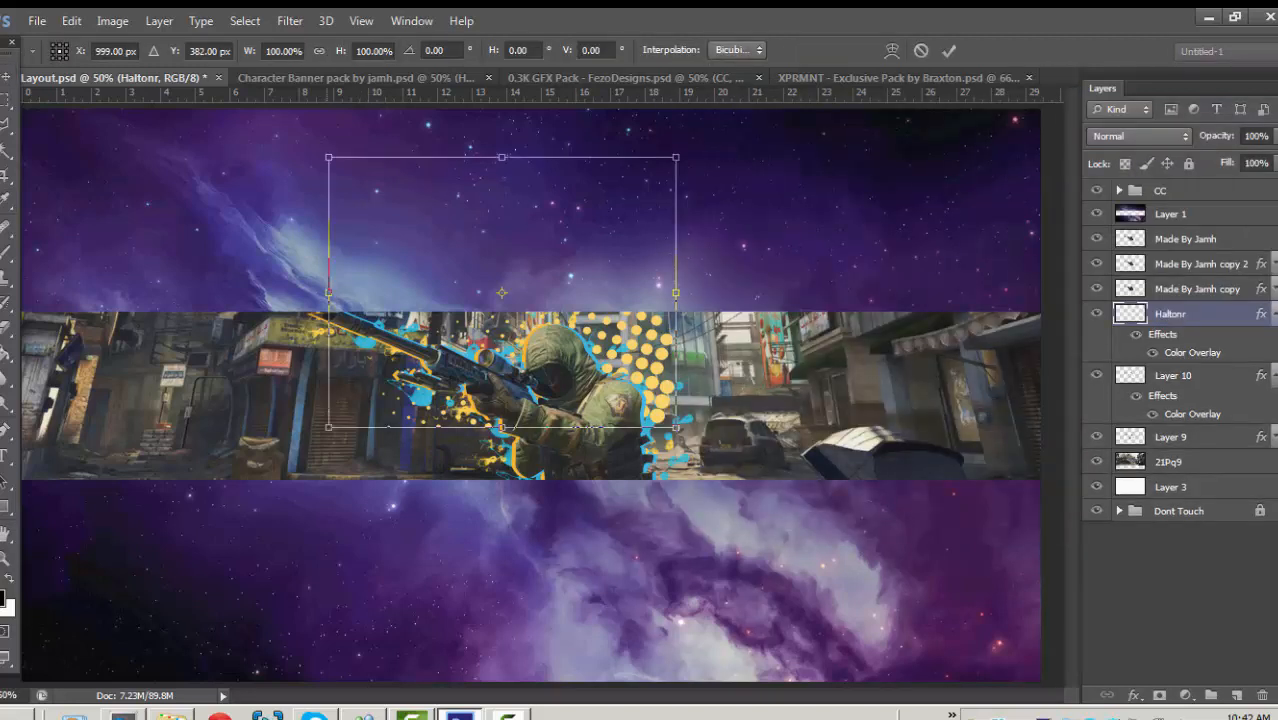
pyautogui.moveTo(329, 157); pyautogui.dragTo(490, 284)
pyautogui.press('Return')
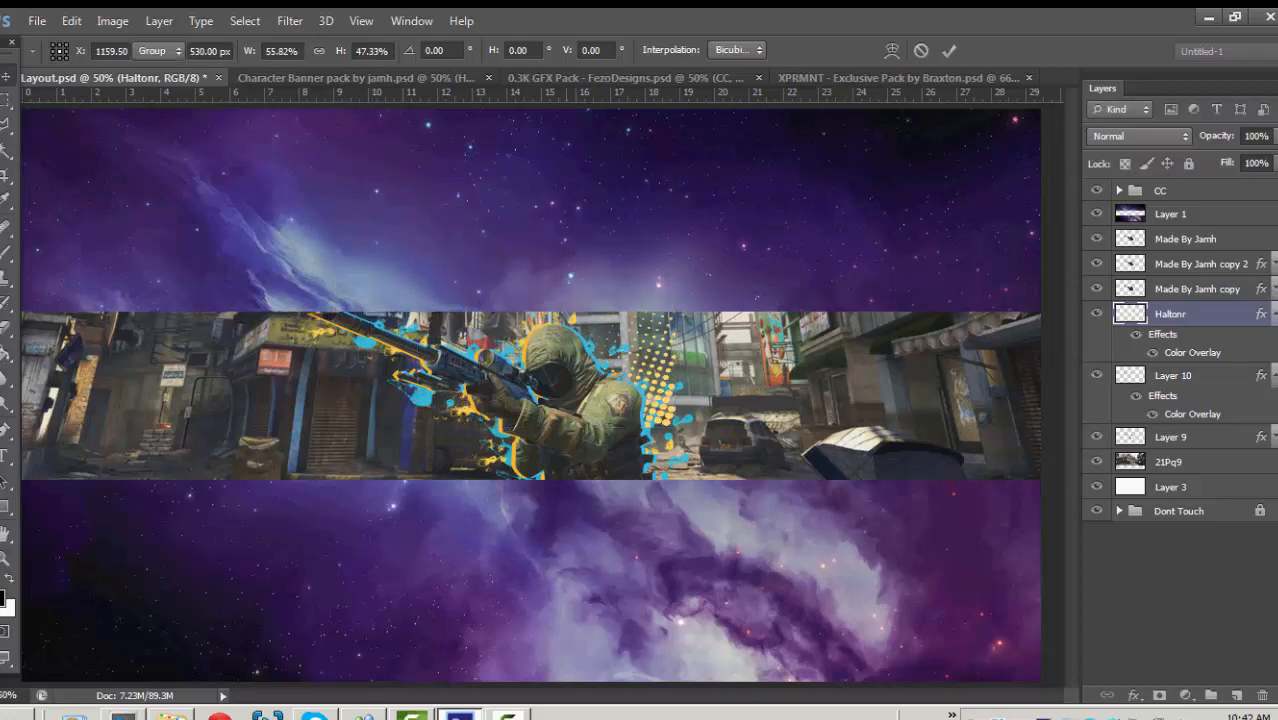
pyautogui.moveTo(617, 335); pyautogui.dragTo(590, 314)
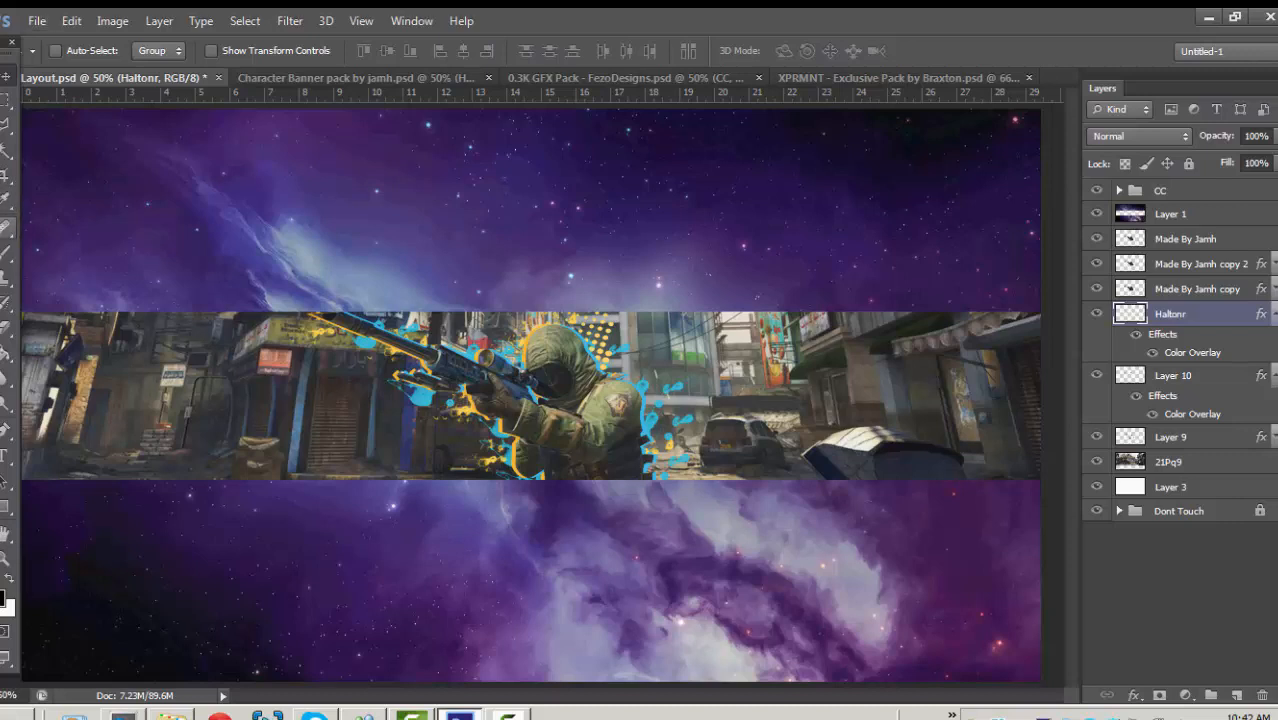
# Switch to the Type tool and create a new empty layer directly above the Haltonr layer.
pyautogui.click(7, 455)
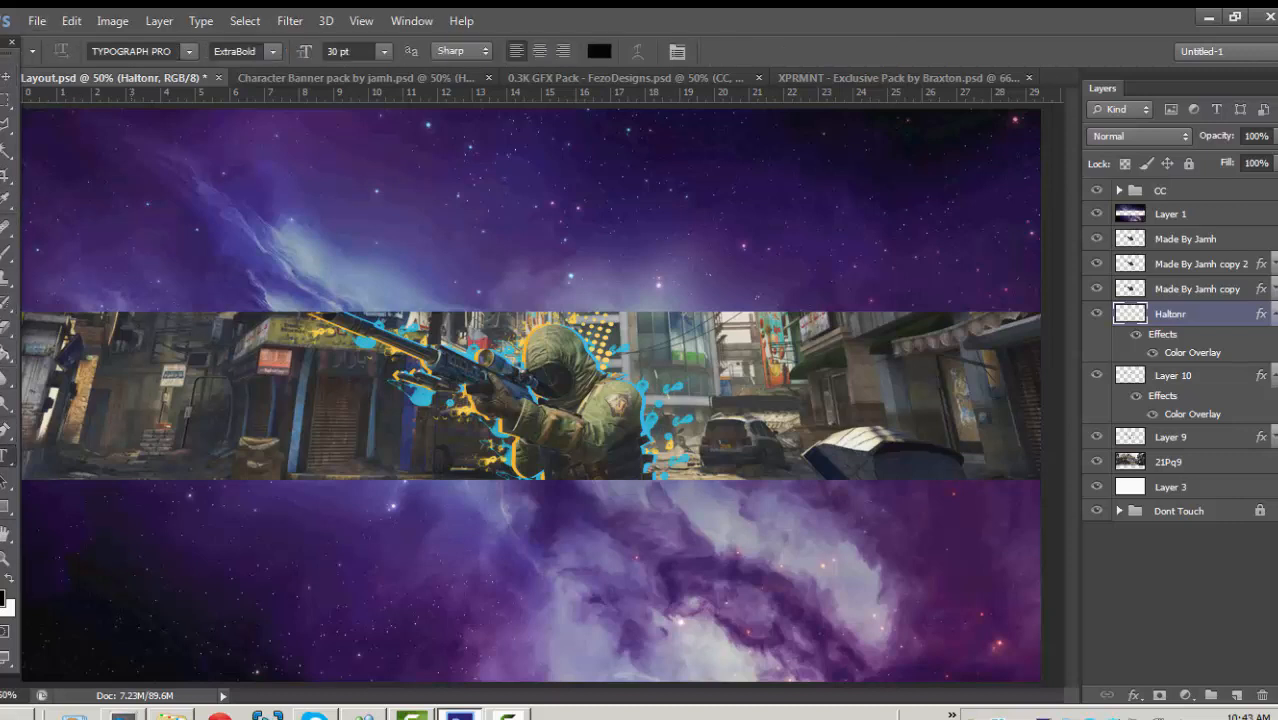
pyautogui.click(1236, 695)
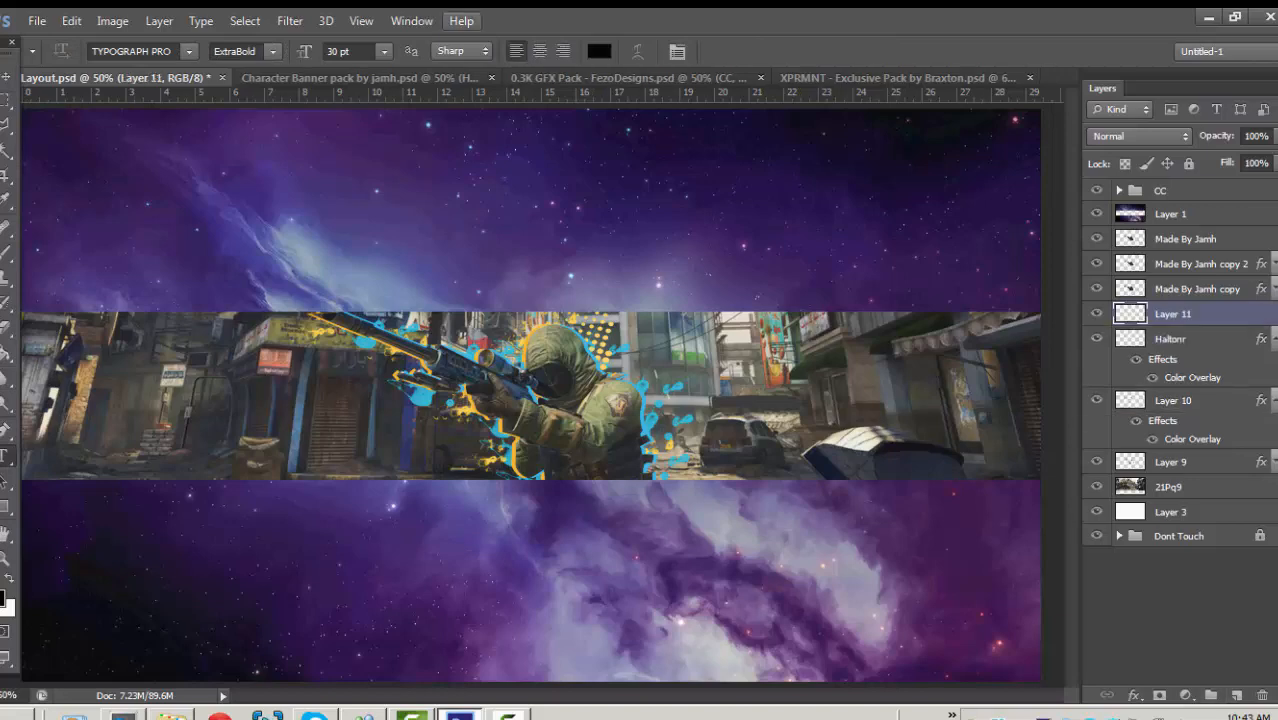
# Look through the installed fonts and their samples for a typeface for the banner text.
pyautogui.click(188, 51)
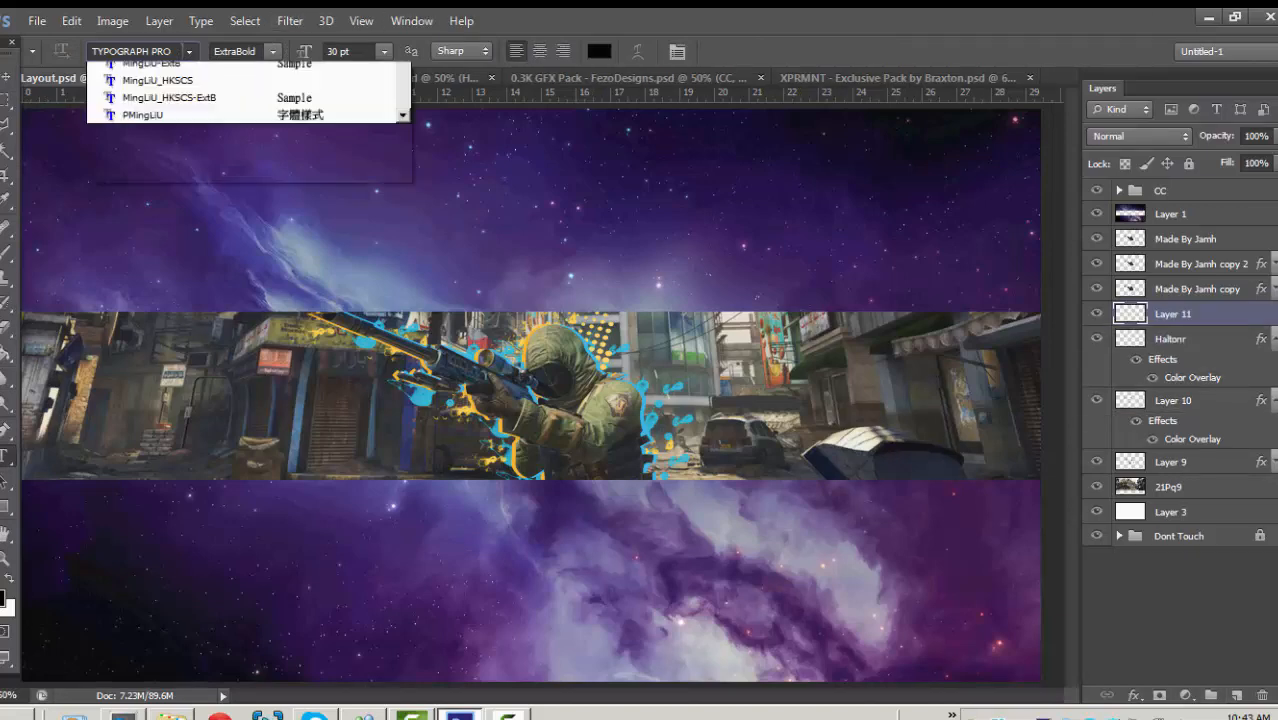
pyautogui.scroll(11, 241, 263)
pyautogui.scroll(5, 241, 400)
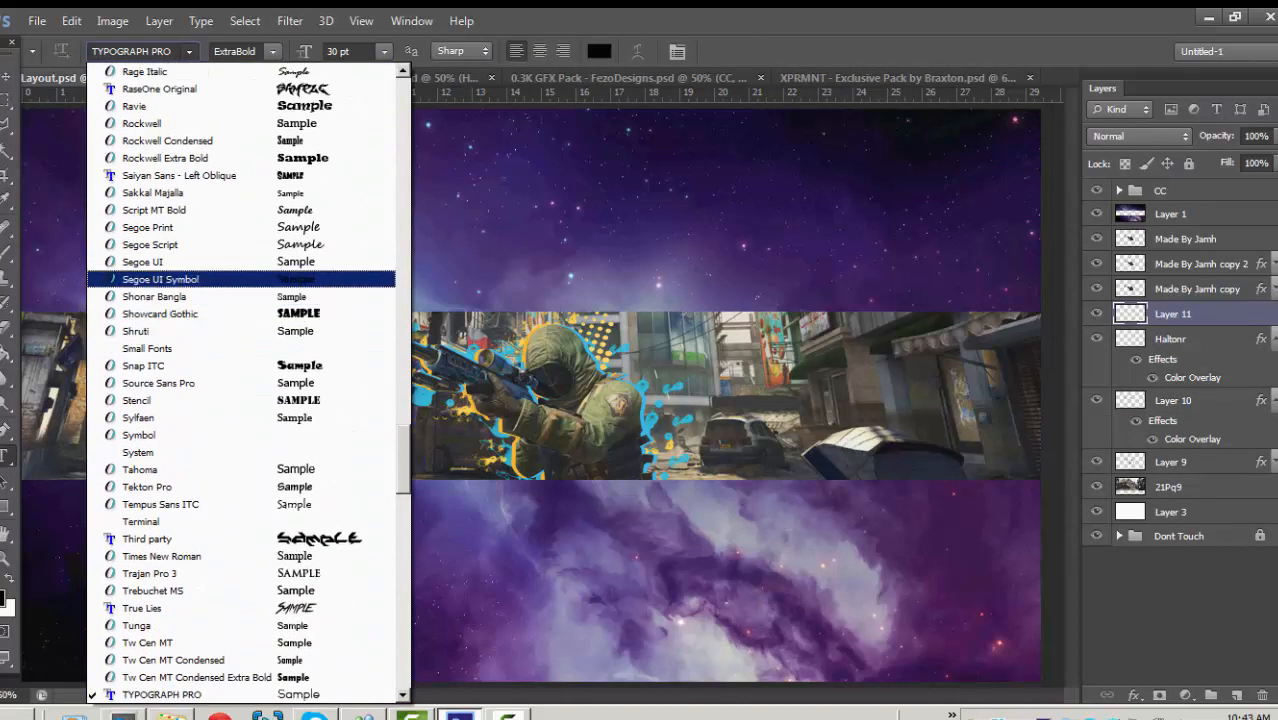
pyautogui.scroll(13, 241, 400)
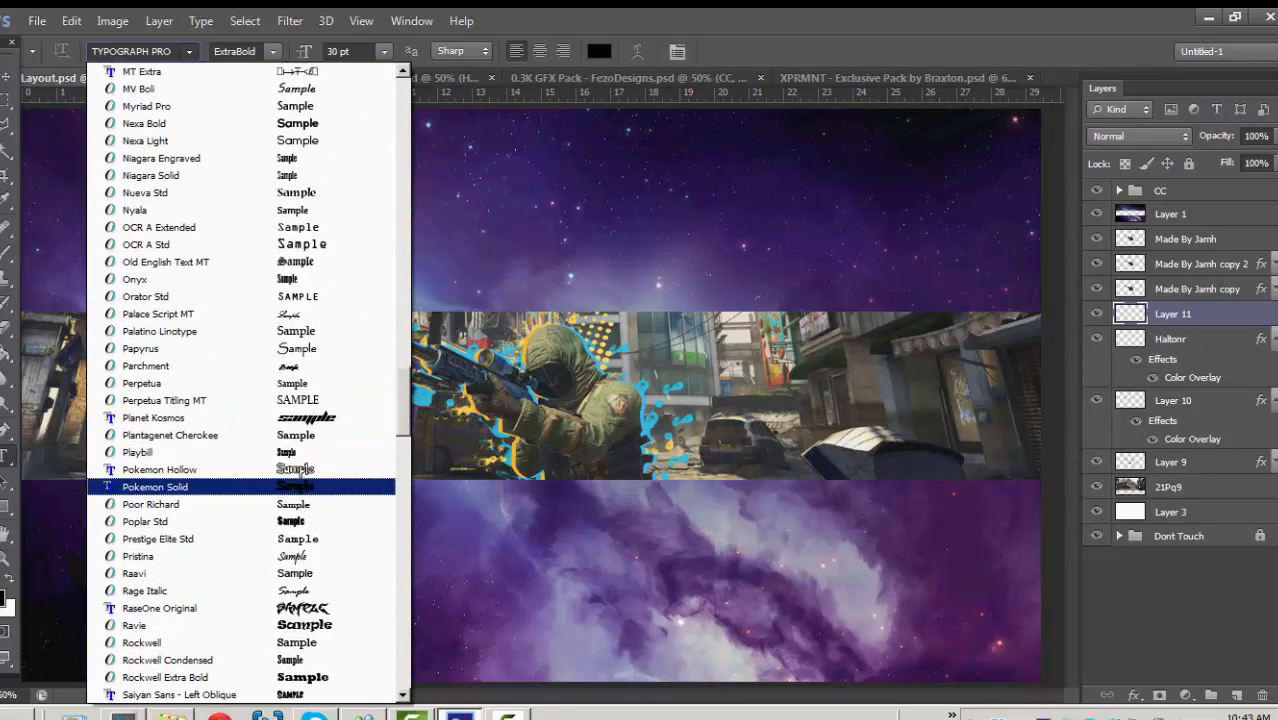
pyautogui.scroll(11, 241, 400)
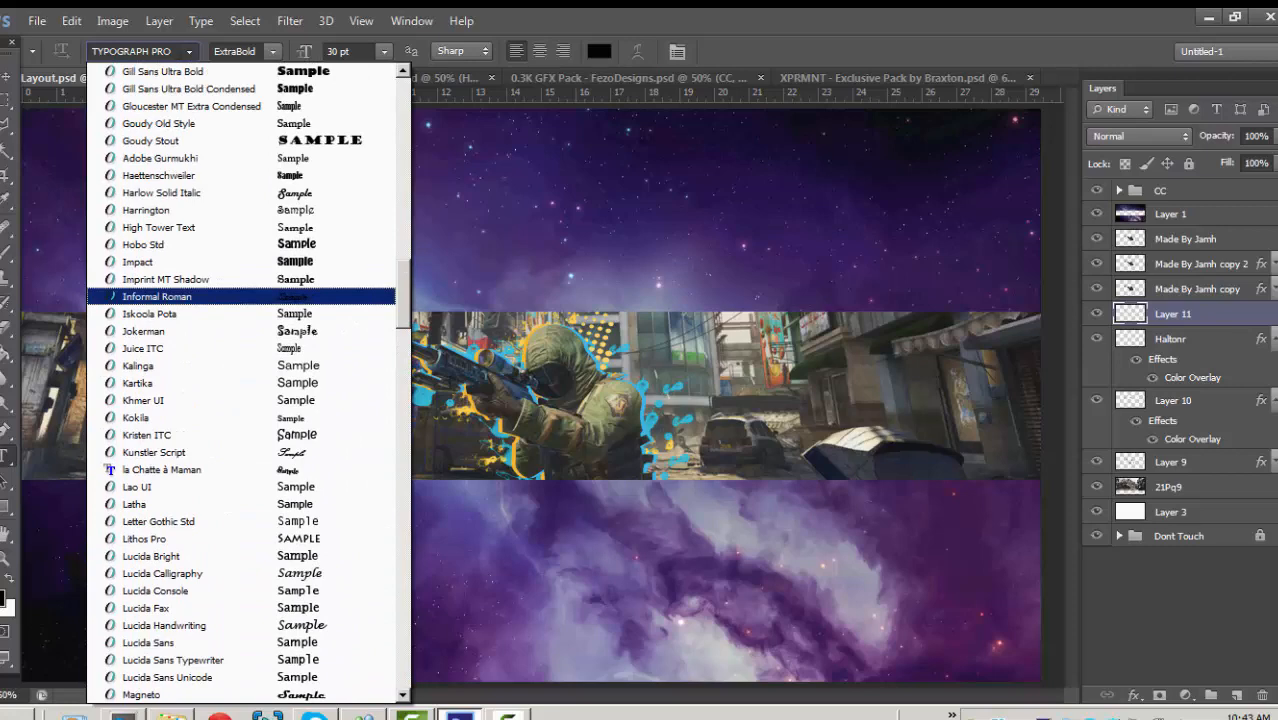
pyautogui.scroll(6, 241, 295)
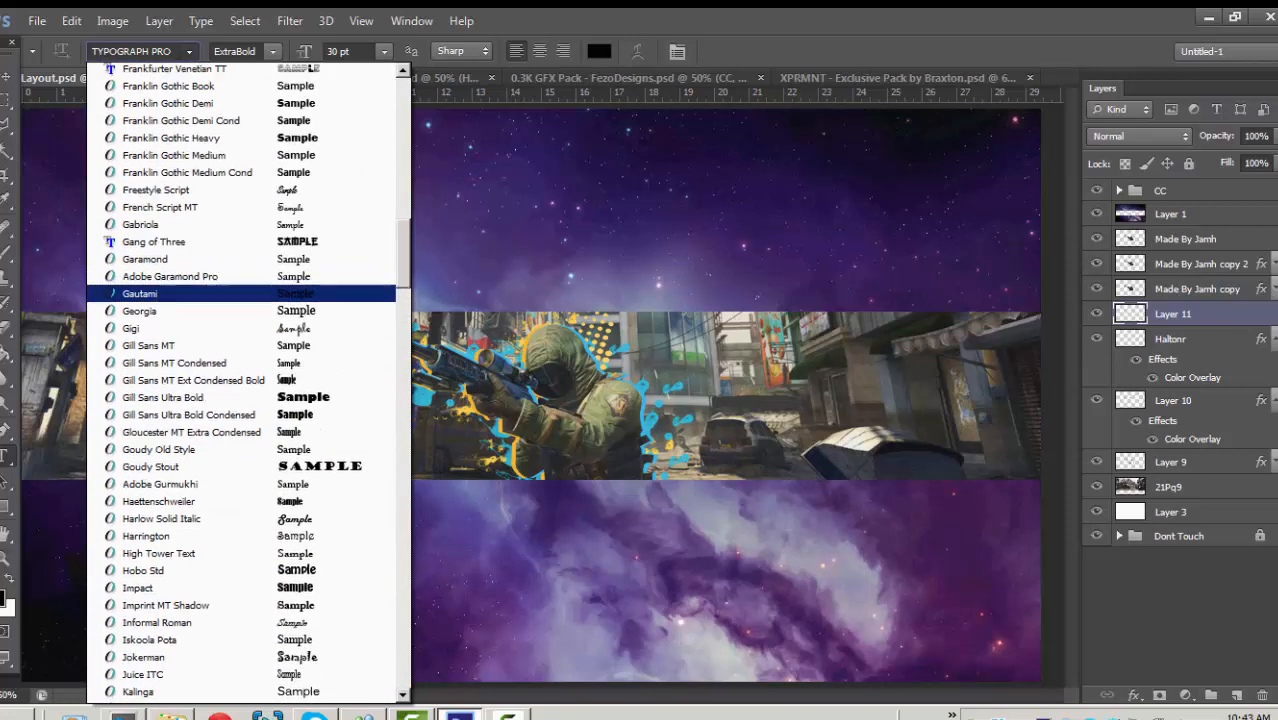
pyautogui.scroll(5, 241, 380)
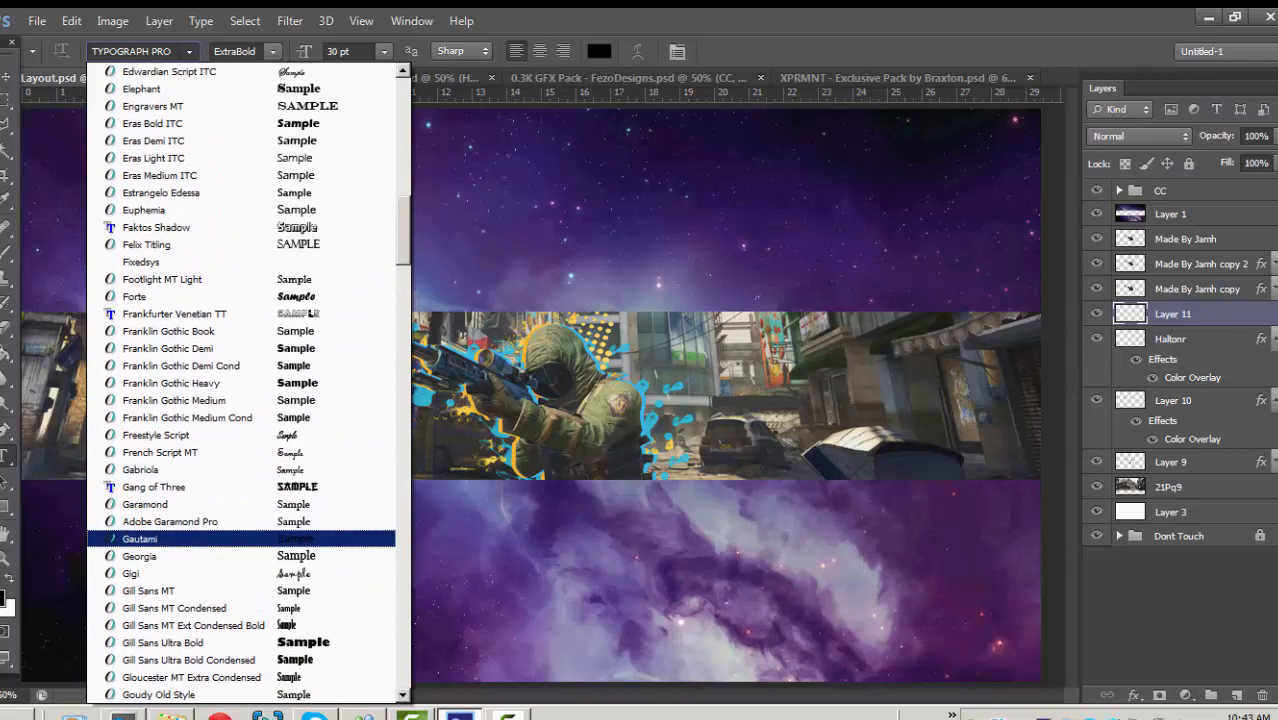
pyautogui.scroll(11, 241, 380)
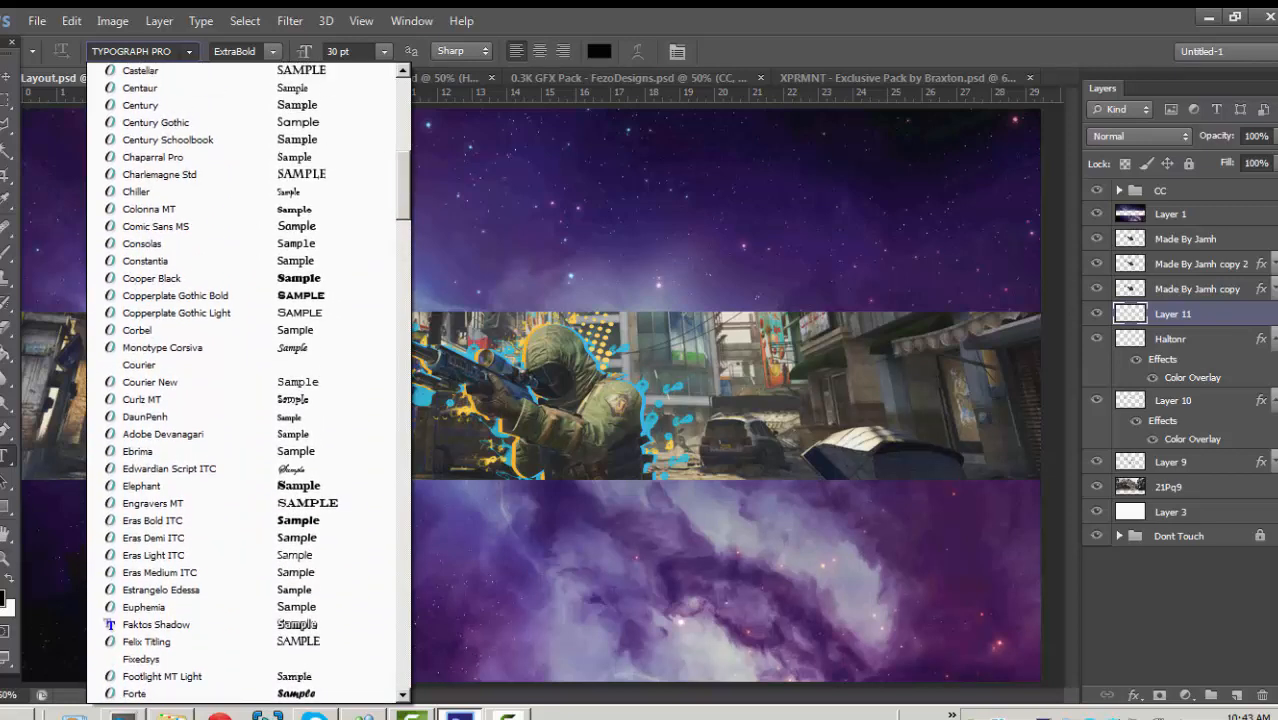
pyautogui.scroll(2, 241, 279)
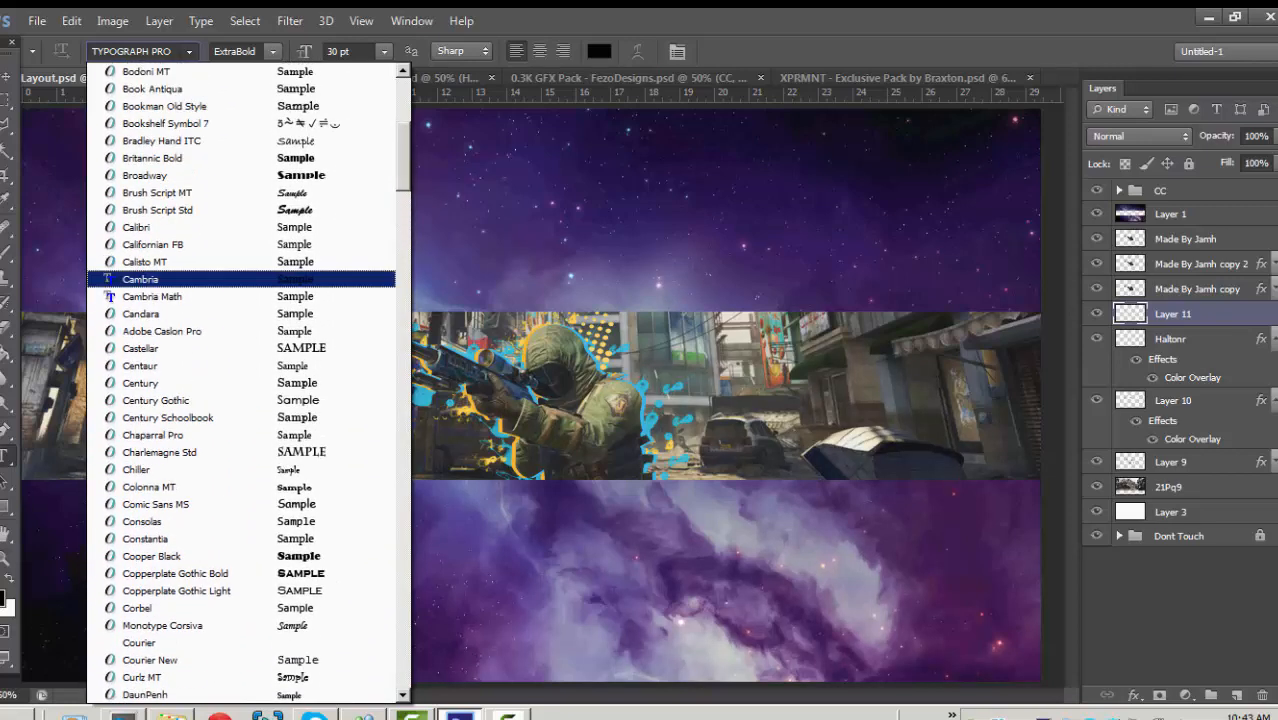
pyautogui.scroll(4, 241, 380)
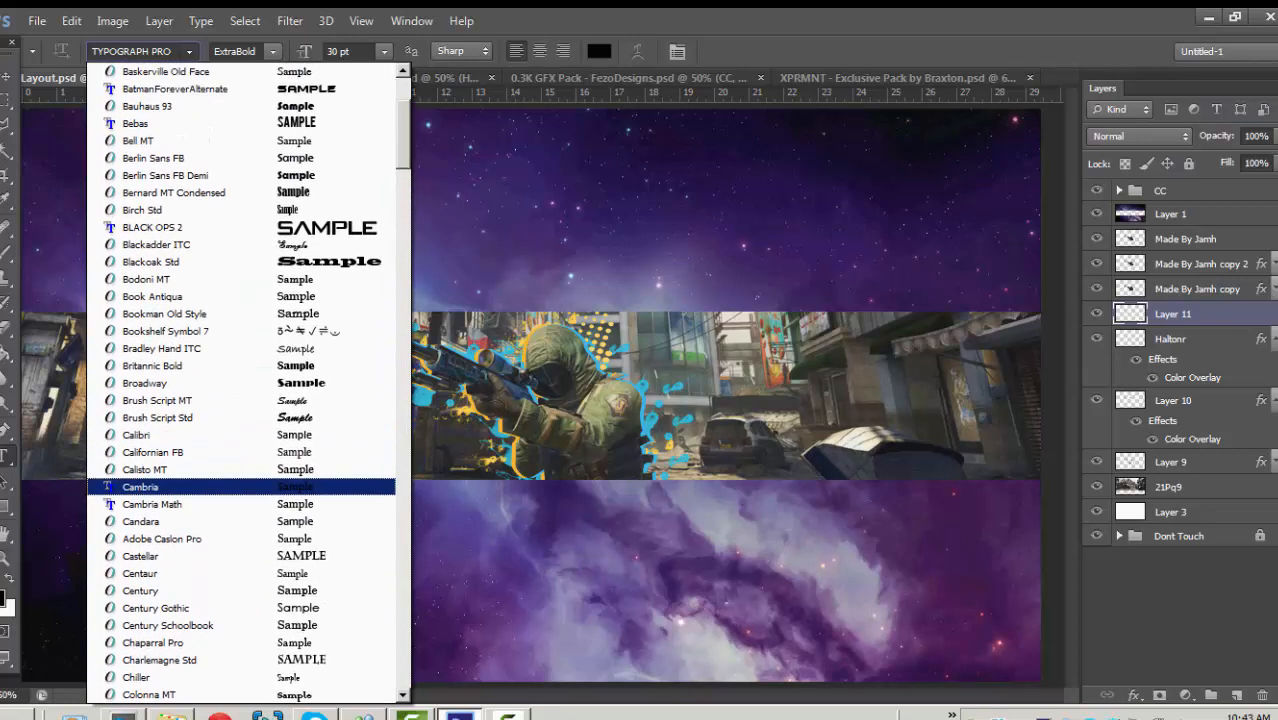
pyautogui.scroll(1, 241, 380)
pyautogui.scroll(1, 241, 380)
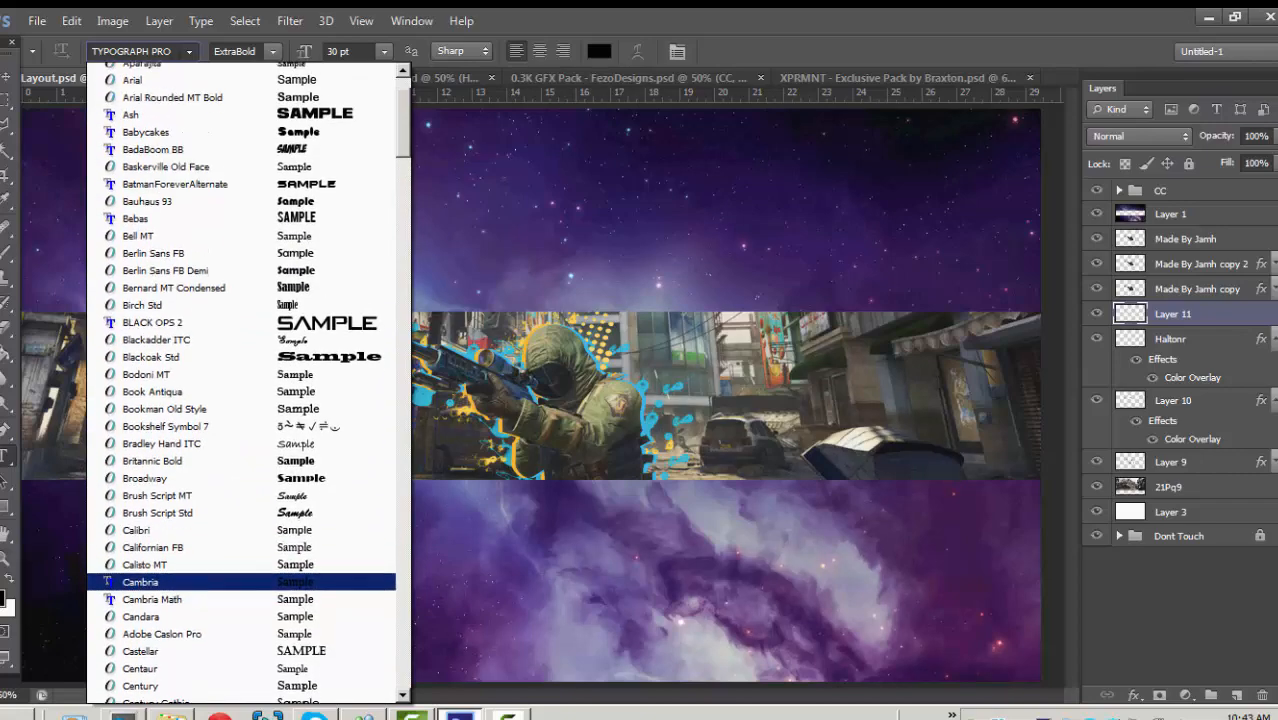
pyautogui.scroll(-18, 241, 260)
pyautogui.scroll(-20, 241, 260)
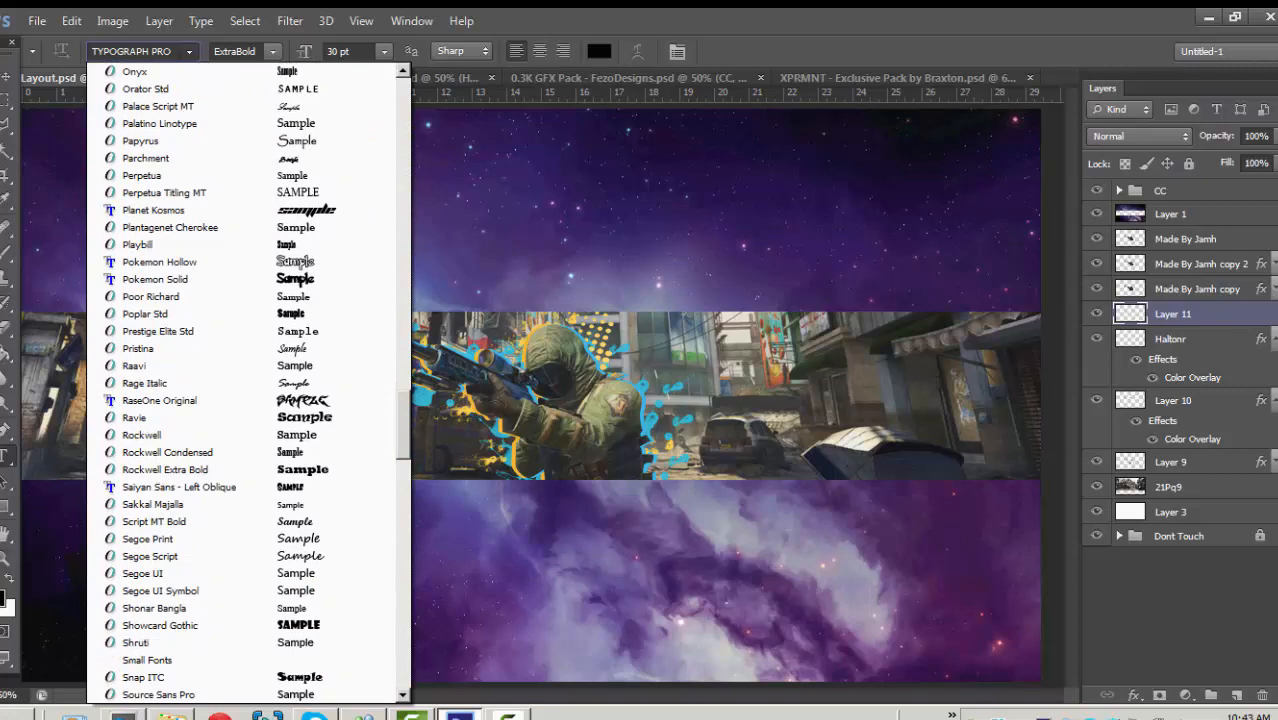
# Browse the font list, keeping TYPOGRAPH PRO as the text font, and choose its ExtraBold style.
pyautogui.scroll(-4, 241, 261)
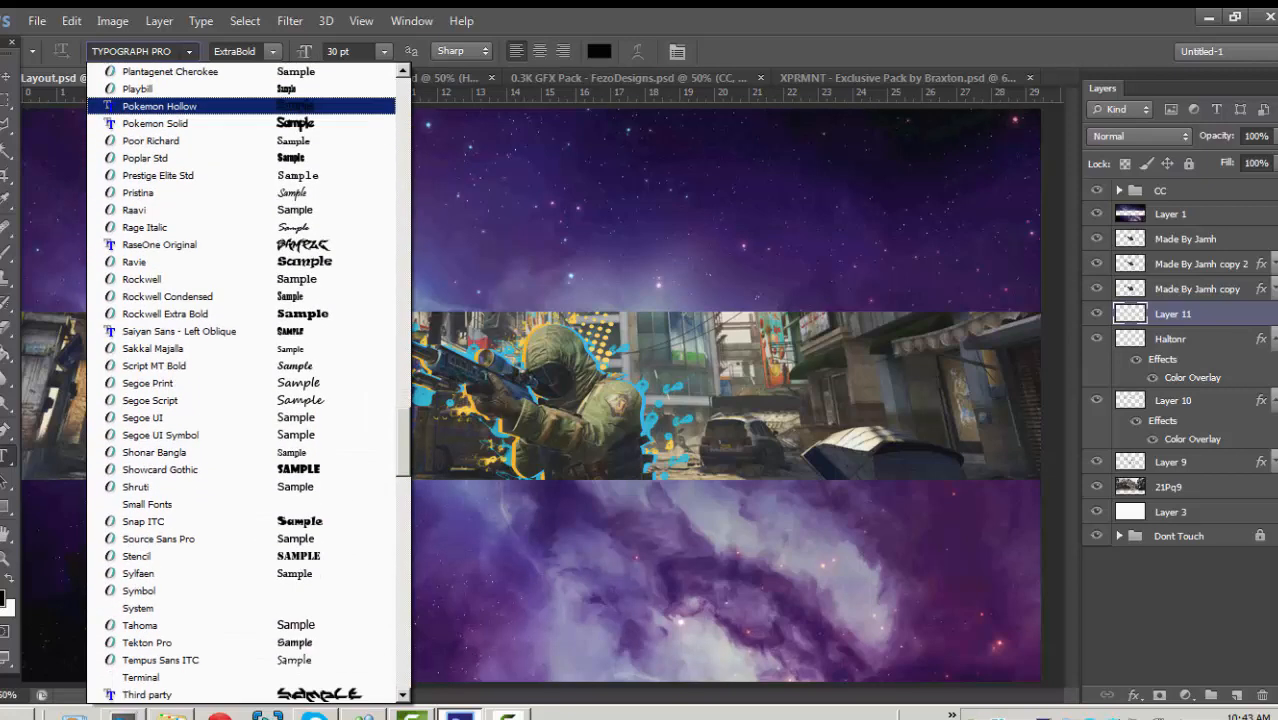
pyautogui.scroll(-7, 241, 280)
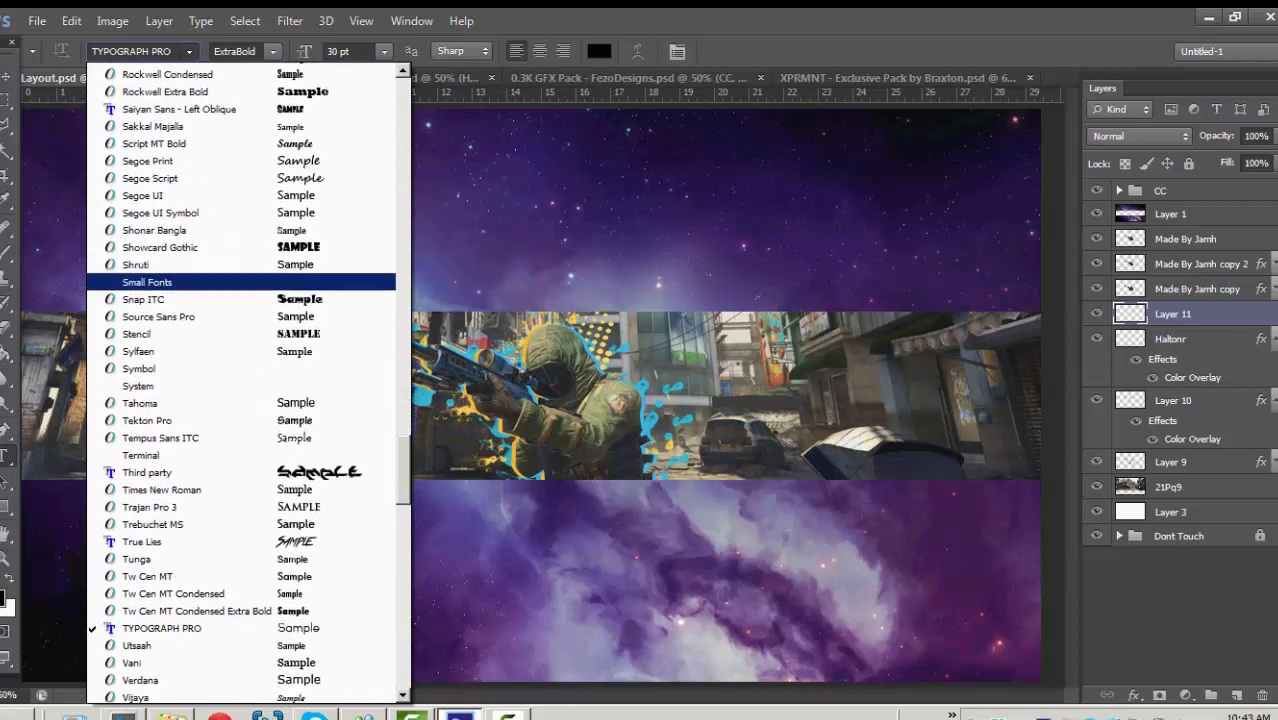
pyautogui.scroll(-1, 241, 280)
pyautogui.click(241, 382)
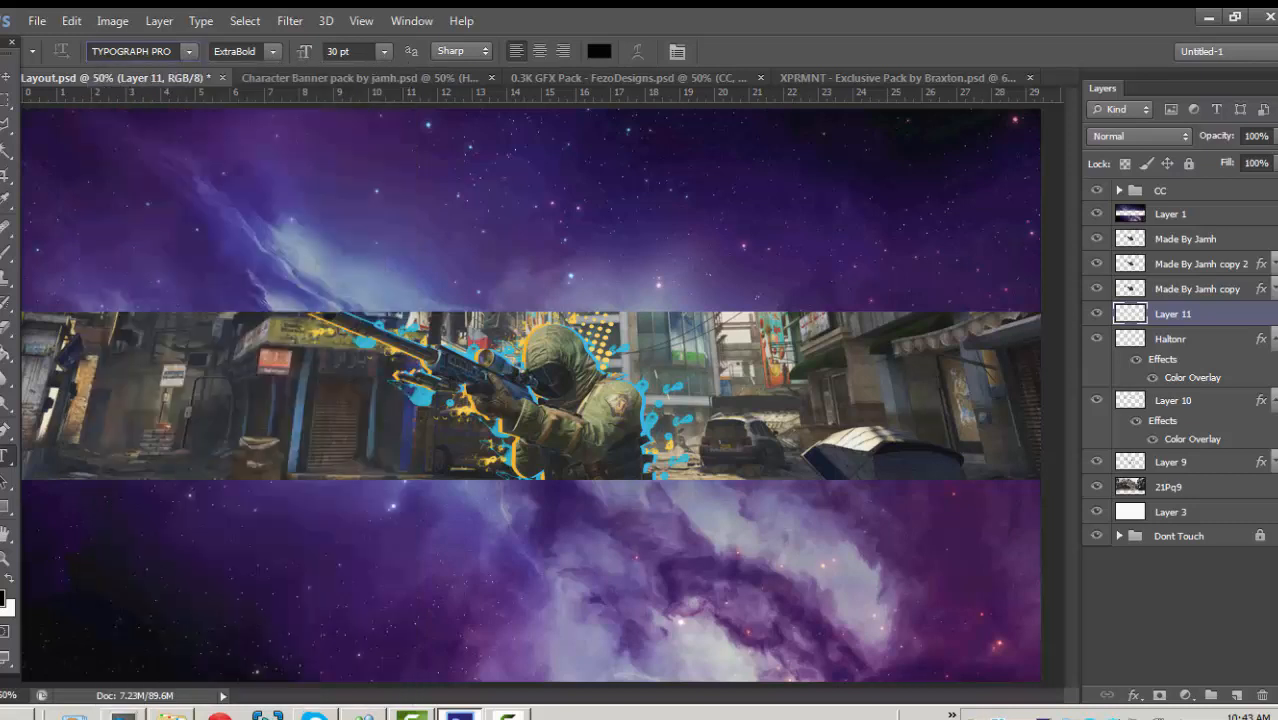
pyautogui.click(272, 51)
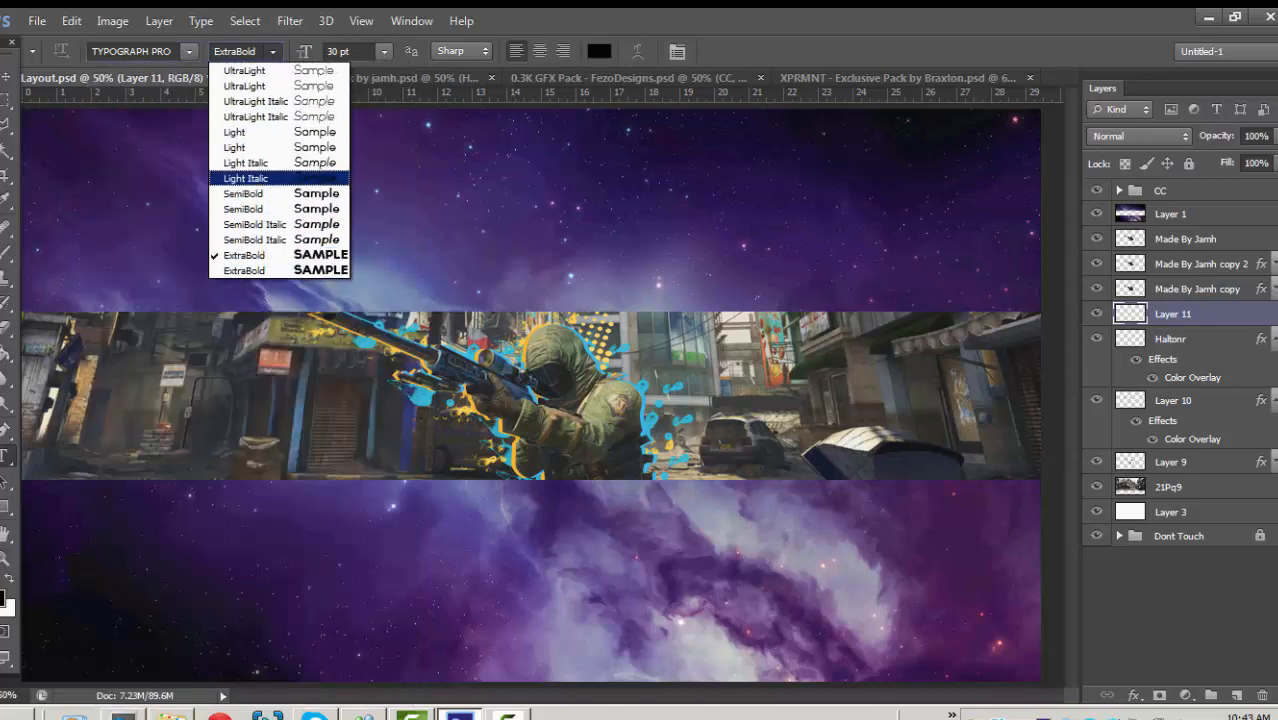
pyautogui.click(322, 256)
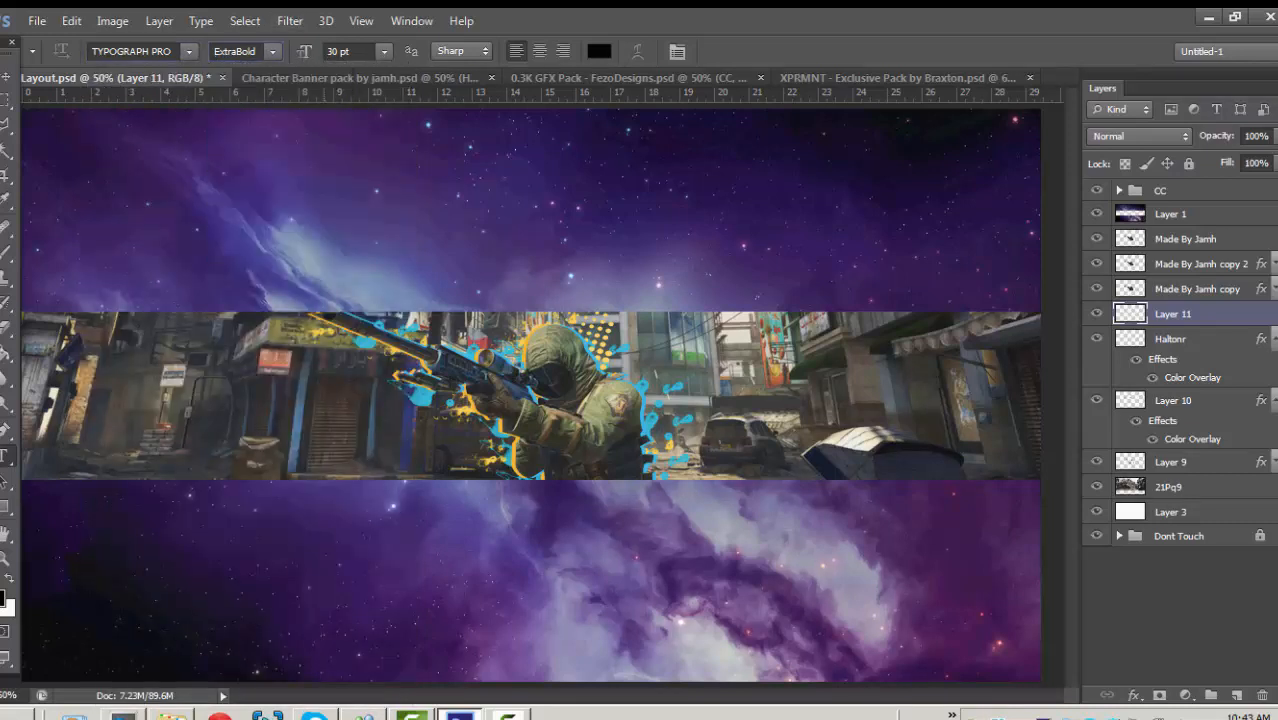
# Add the black (000000) text "SAMERIOS" over the street scene, left of the soldier.
pyautogui.click(90, 395)
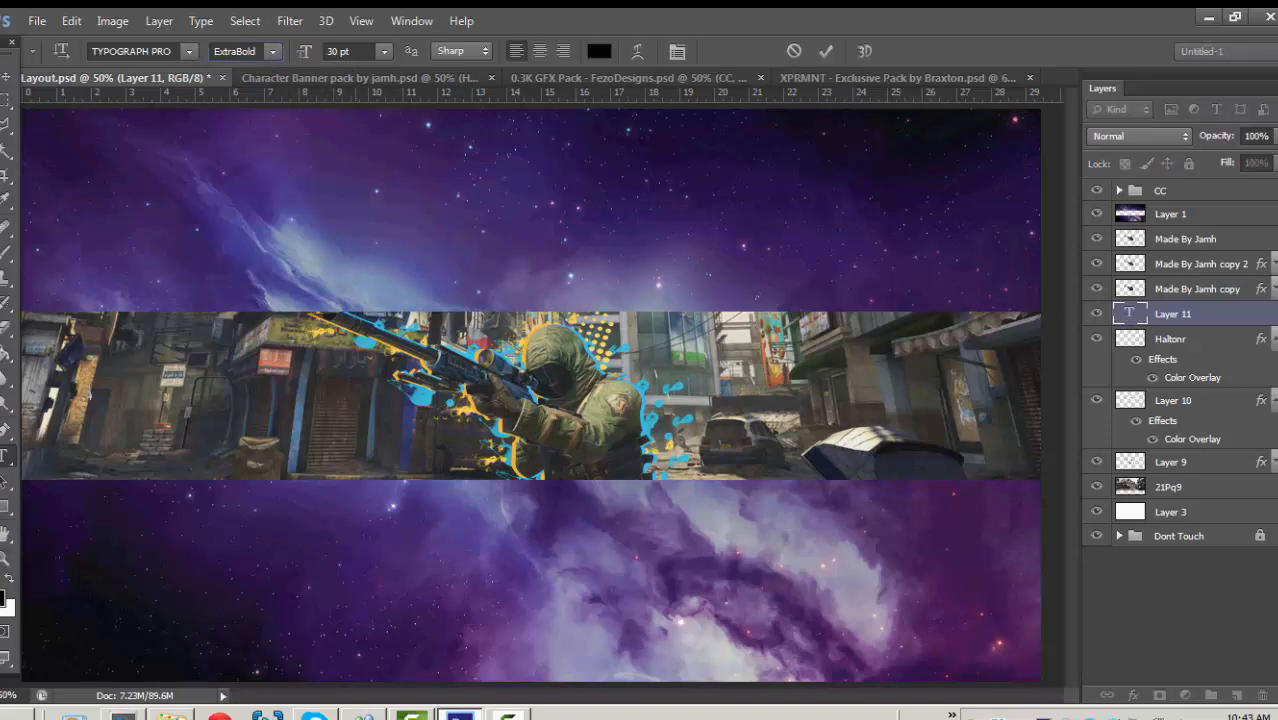
pyautogui.click(599, 51)
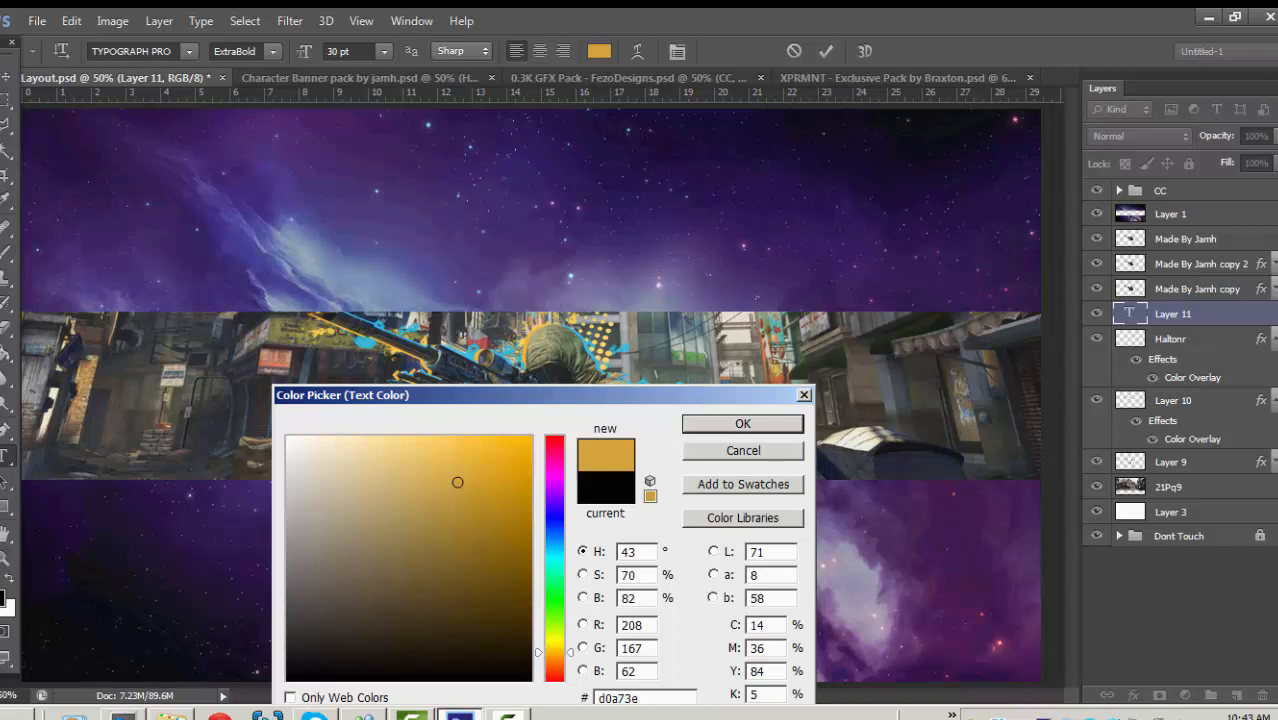
pyautogui.moveTo(457, 482)
pyautogui.mouseDown()
pyautogui.moveTo(303, 640)
pyautogui.moveTo(287, 680)
pyautogui.mouseUp()
pyautogui.press('Return')
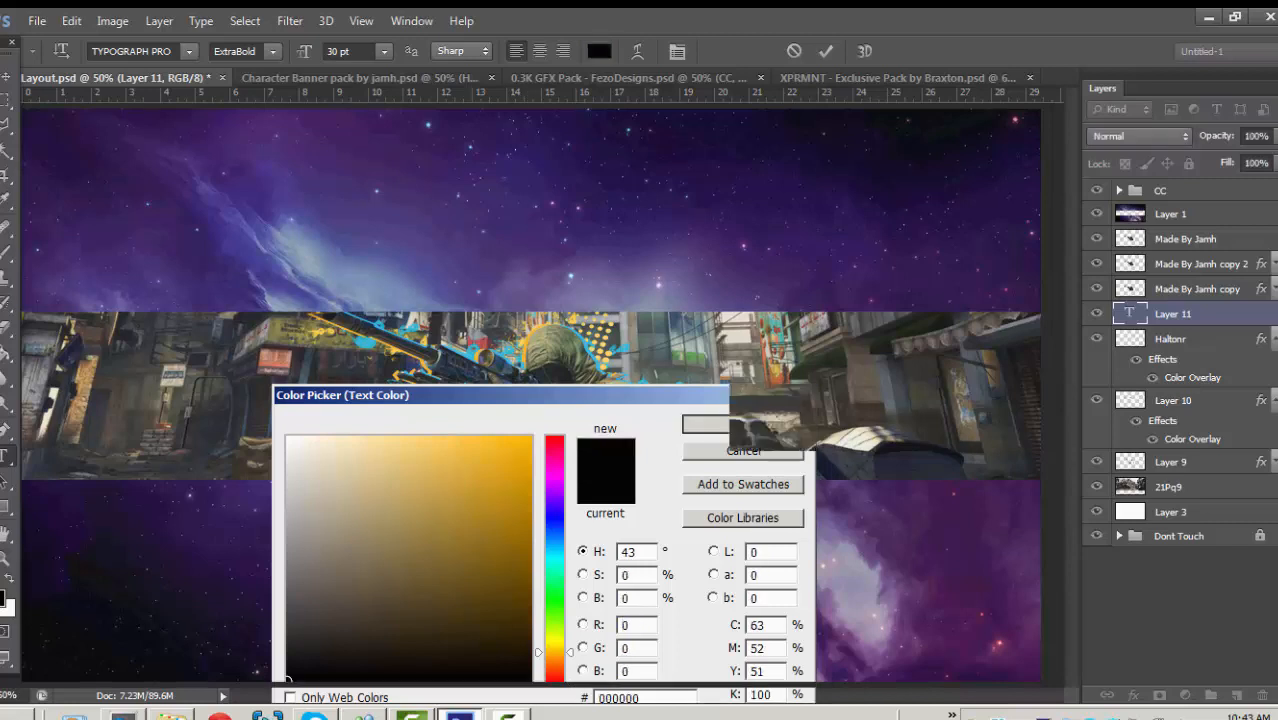
pyautogui.write('GAMERI')
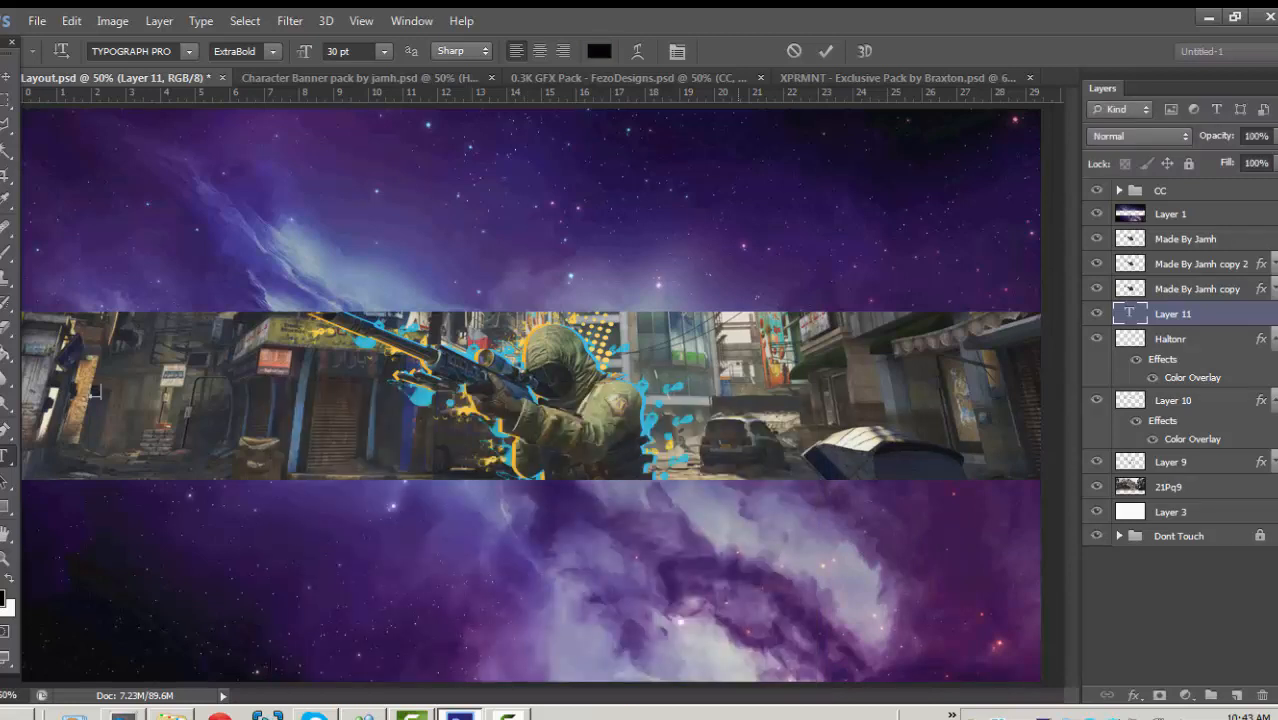
pyautogui.write('OS')
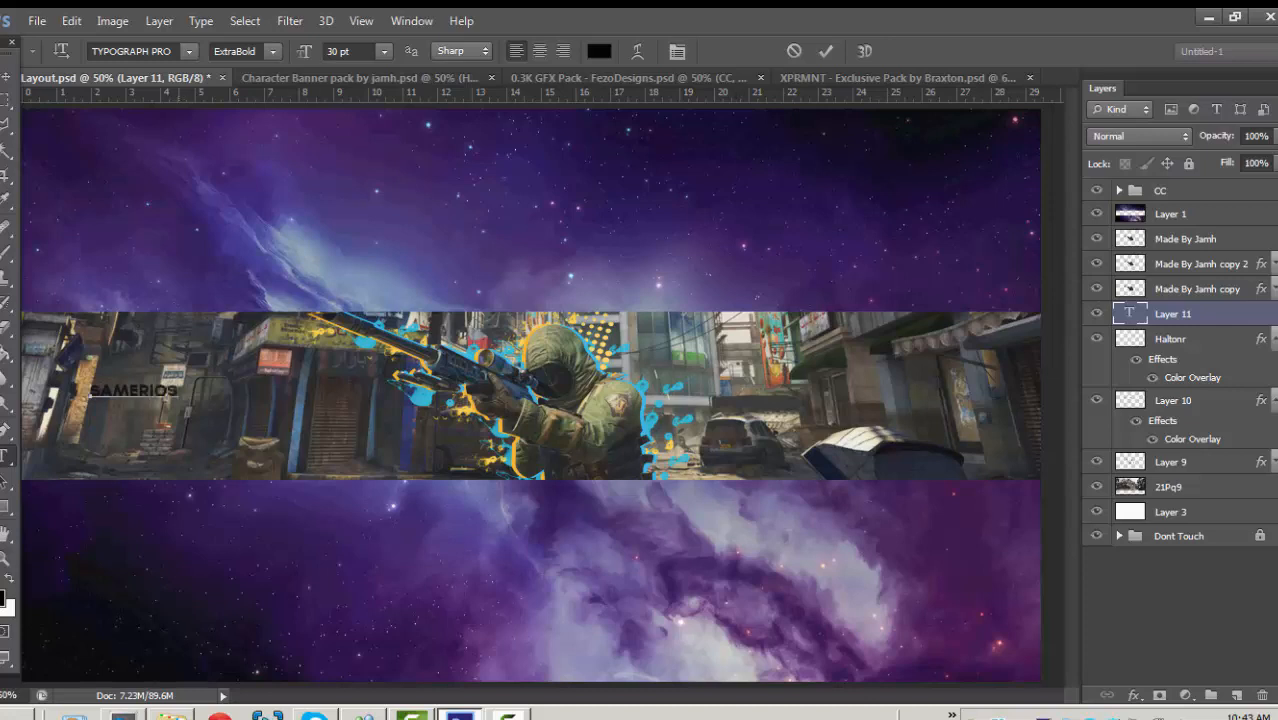
# Select the whole SAMERIOS text and try a font size of 200 pt.
pyautogui.moveTo(179, 392); pyautogui.dragTo(88, 392)
pyautogui.click(384, 51)
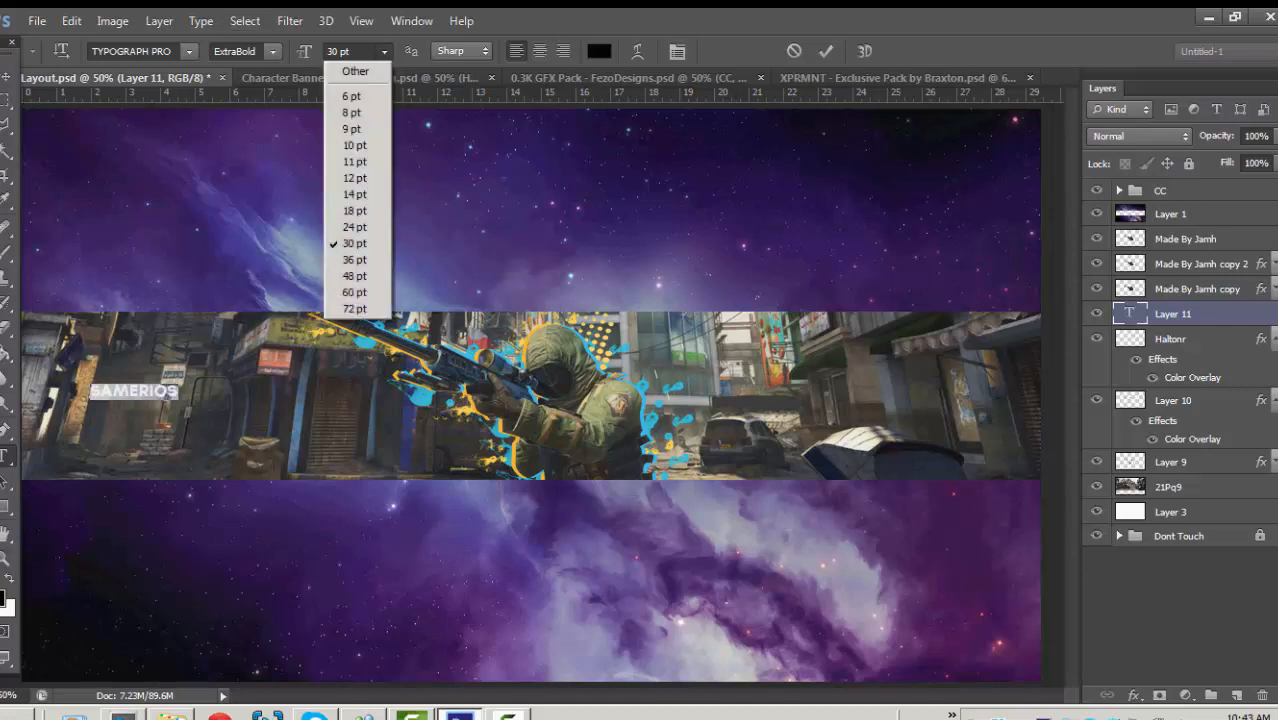
pyautogui.click(345, 51)
pyautogui.moveTo(340, 51); pyautogui.dragTo(326, 51)
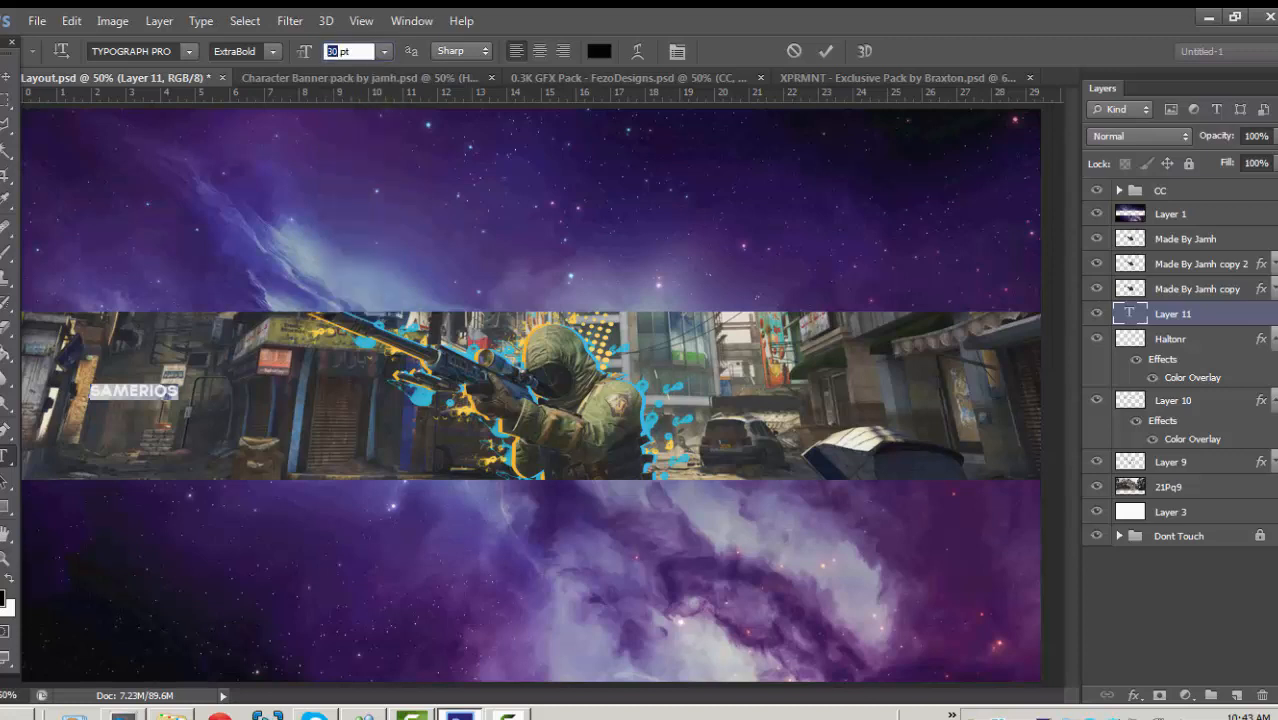
pyautogui.press('BackSpace')
pyautogui.write('200')
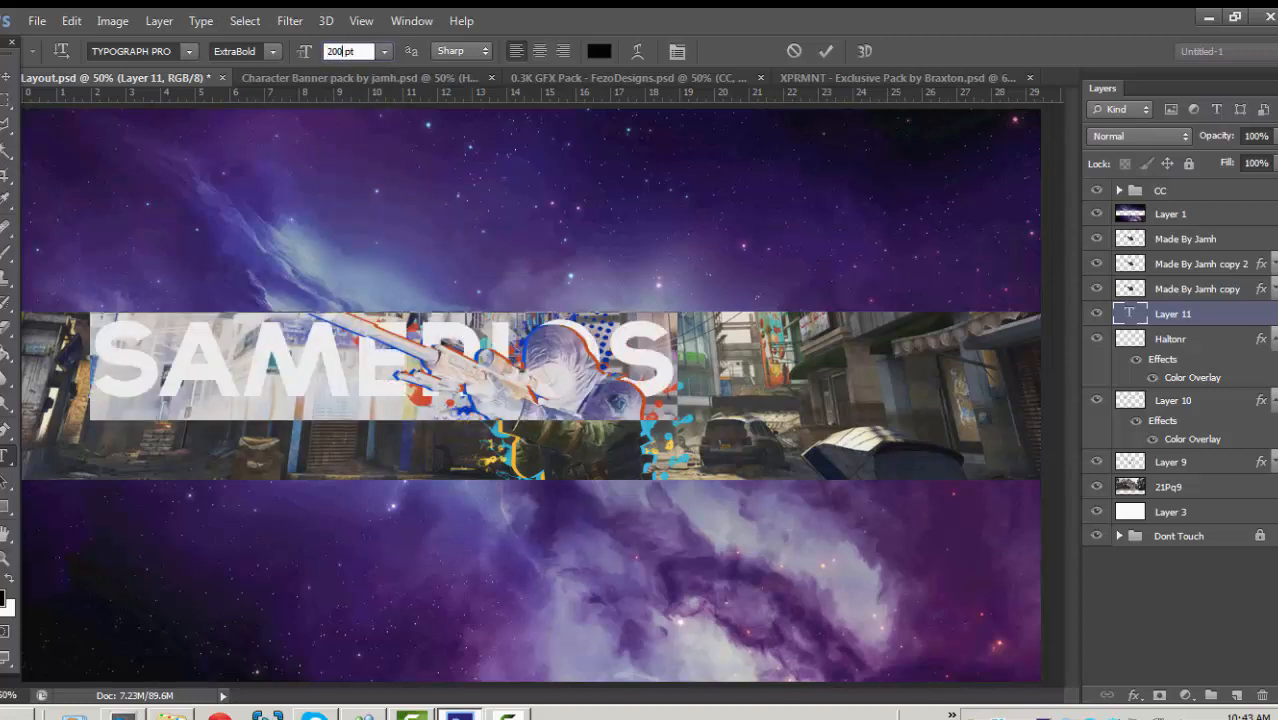
# Set the selected SAMERIOS text's size to 100 pt and commit the text.
pyautogui.press('BackSpace')
pyautogui.press('BackSpace')
pyautogui.write('00')
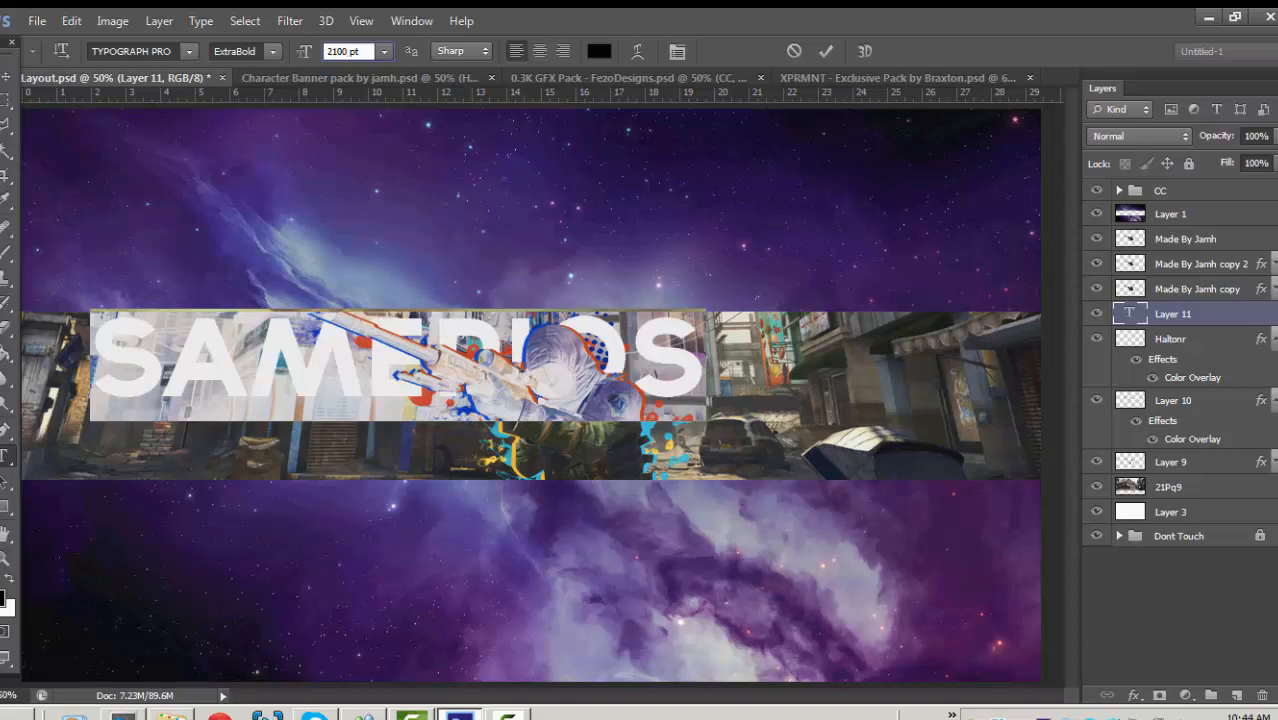
pyautogui.press('BackSpace')
pyautogui.press('BackSpace')
pyautogui.write('00')
pyautogui.press('BackSpace')
pyautogui.press('BackSpace')
pyautogui.press('BackSpace')
pyautogui.write('100')
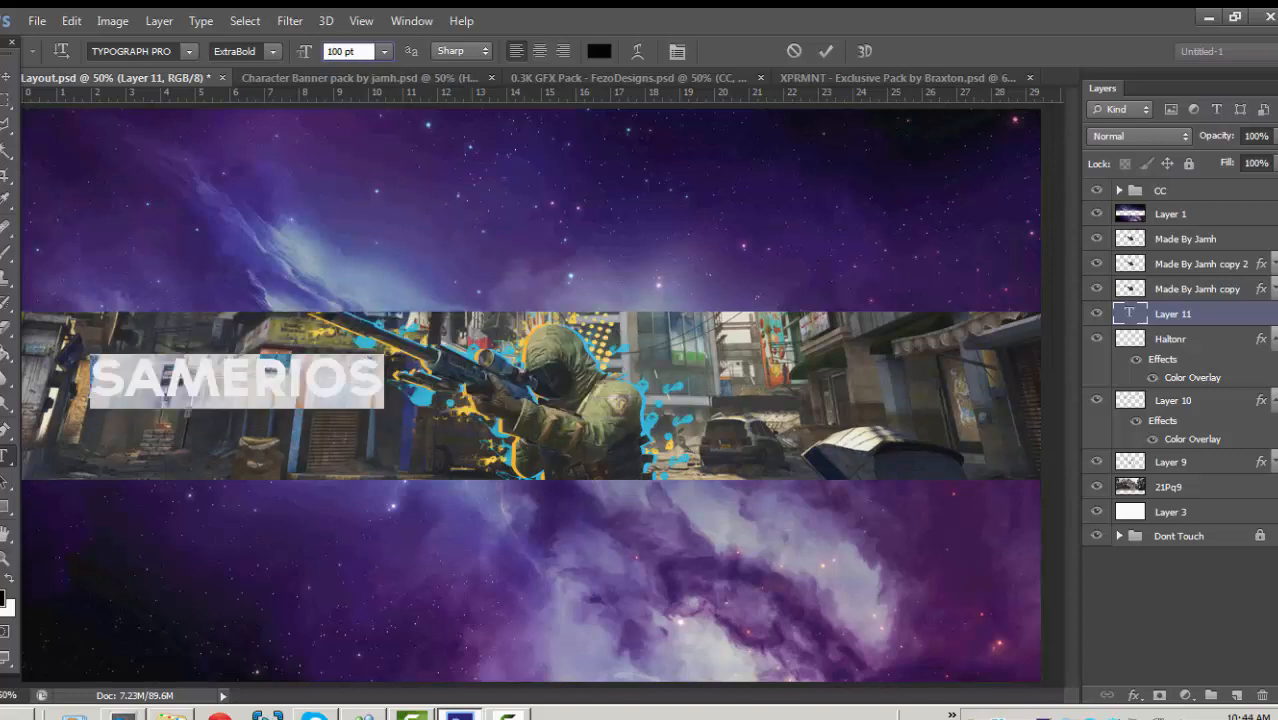
pyautogui.press('Return')
pyautogui.hotkey('ctrl', 'Return')
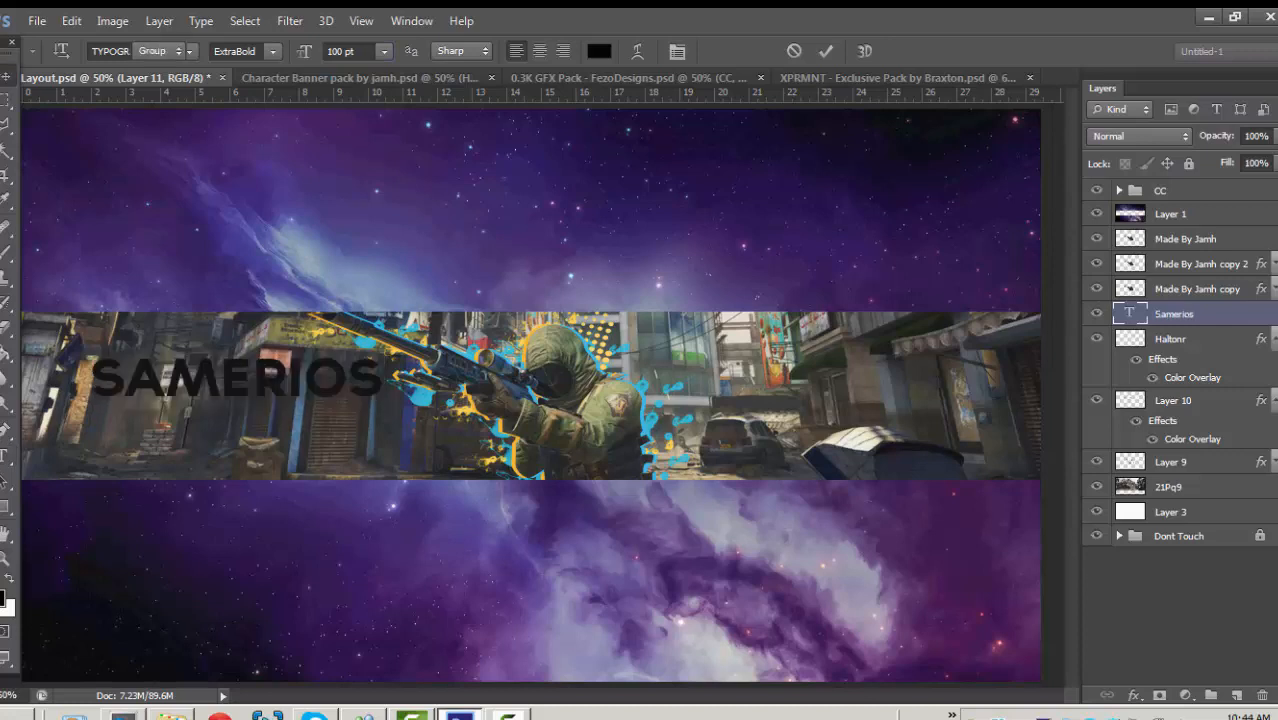
# Move the SAMERIOS text slightly up and to the left, and place a duplicate of its layer beneath the original.
pyautogui.press('v')
pyautogui.moveTo(272, 340); pyautogui.dragTo(239, 333)
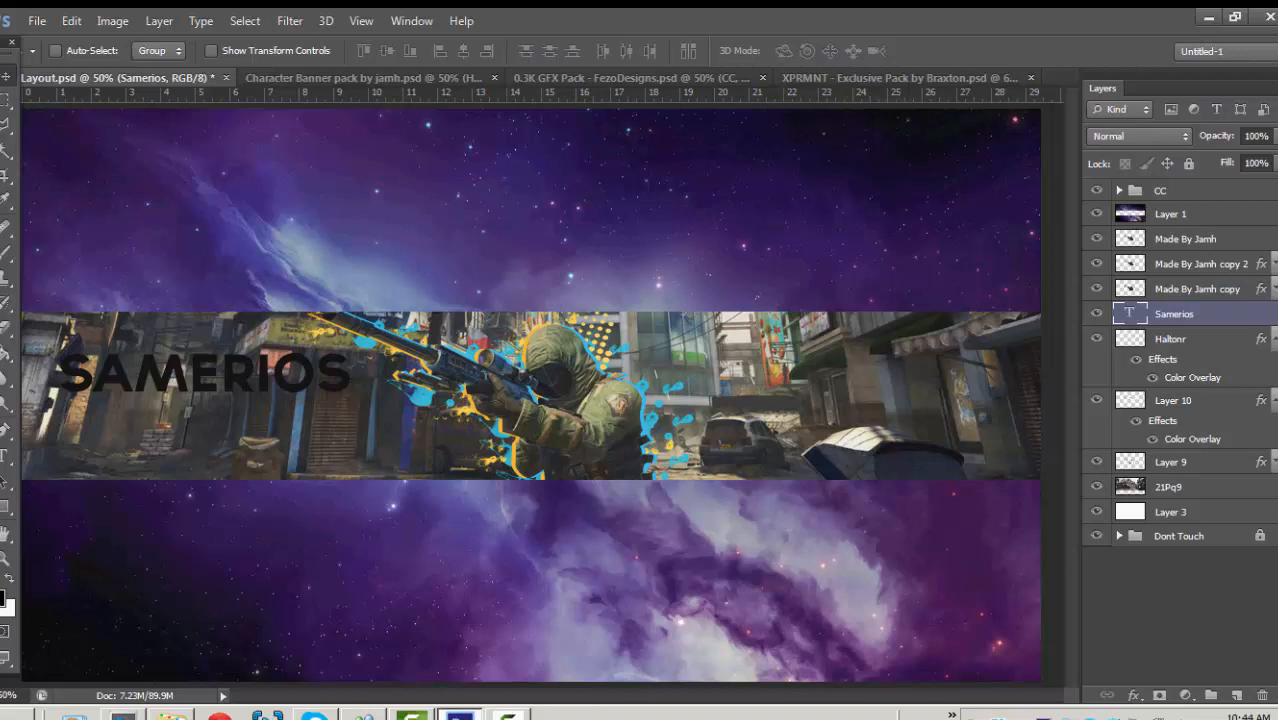
pyautogui.hotkey('ctrl', 'j')
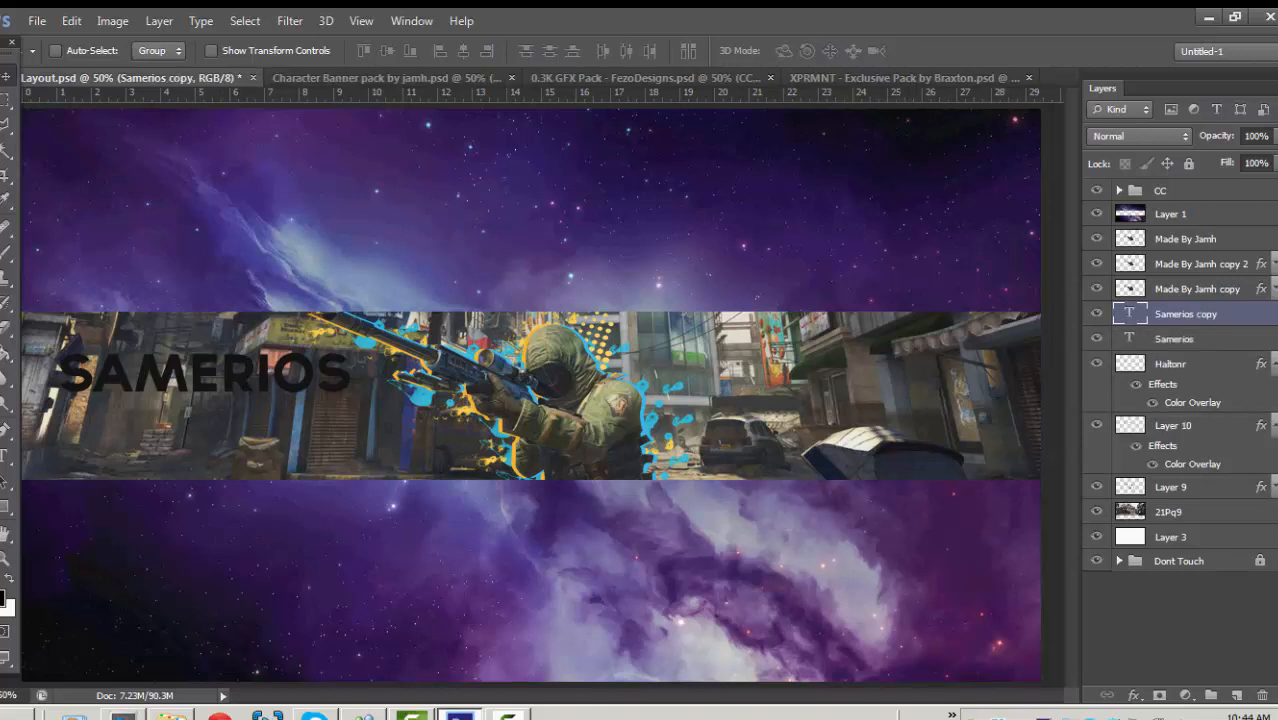
pyautogui.moveTo(1186, 314); pyautogui.dragTo(1186, 349)
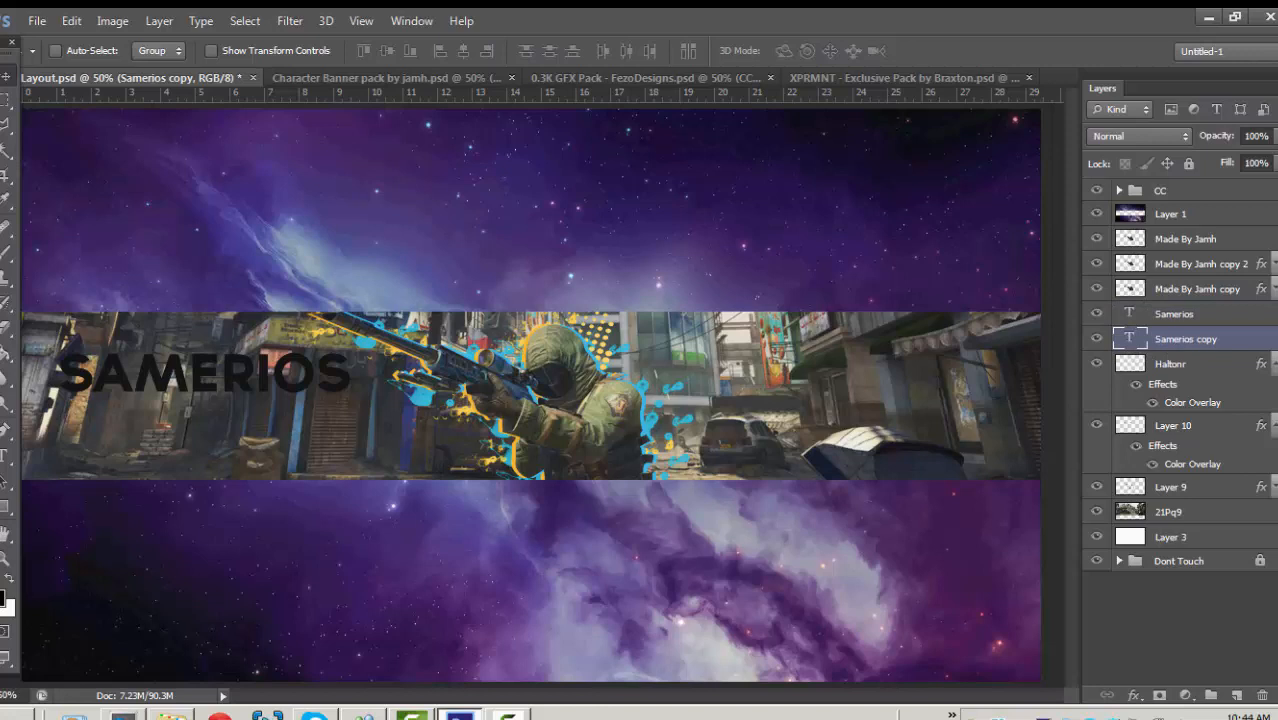
# Give the Samerios copy layer a Color Overlay in the orange f7b635 sampled from the soldier's outline.
pyautogui.doubleClick(1235, 338)
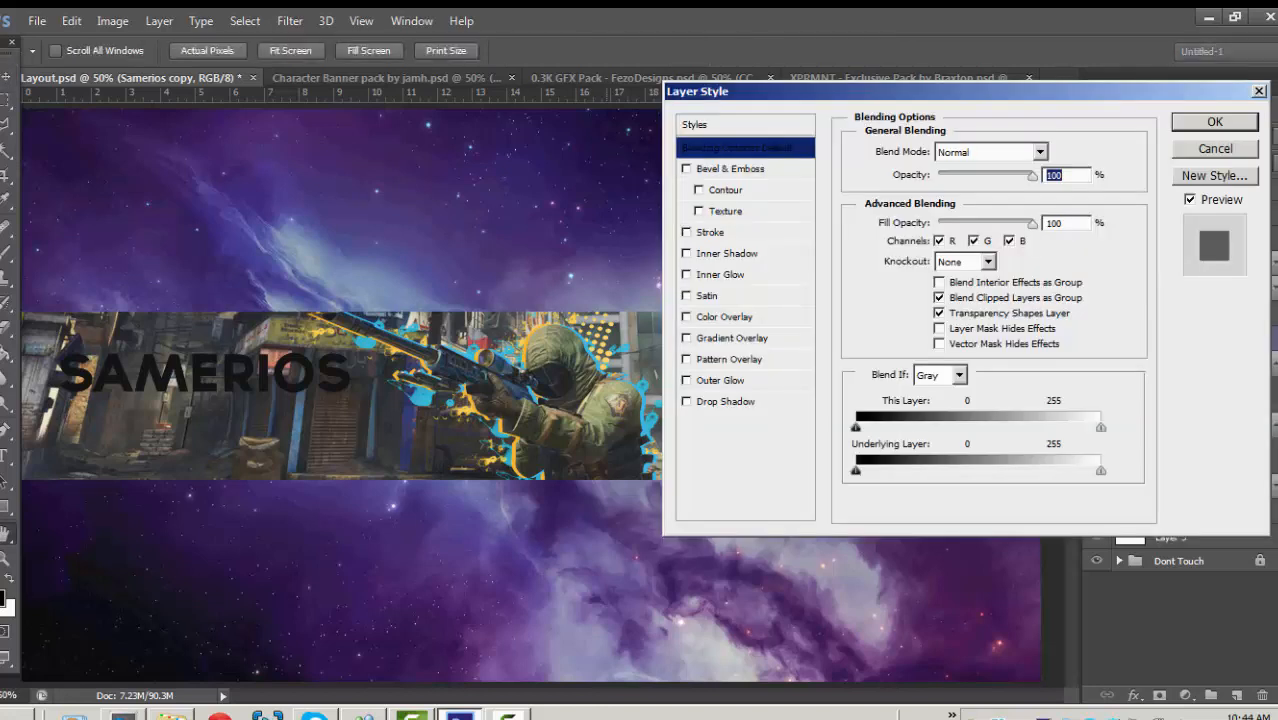
pyautogui.click(724, 317)
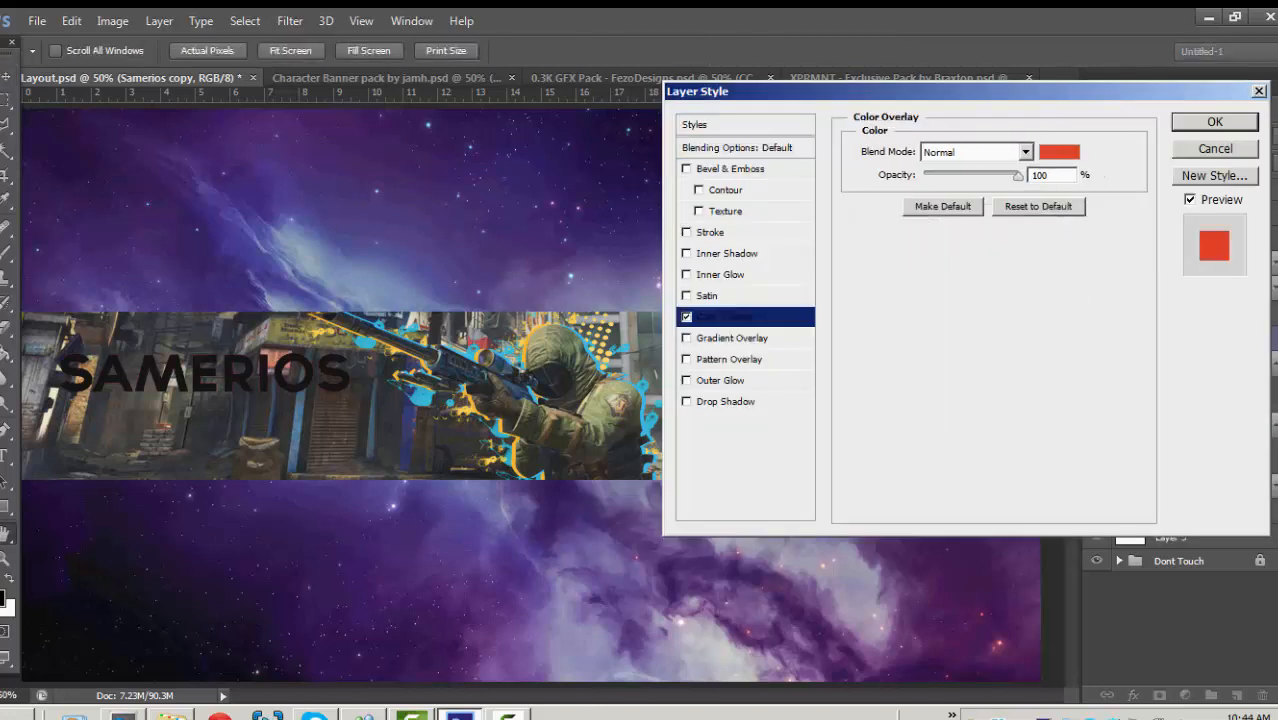
pyautogui.click(1059, 152)
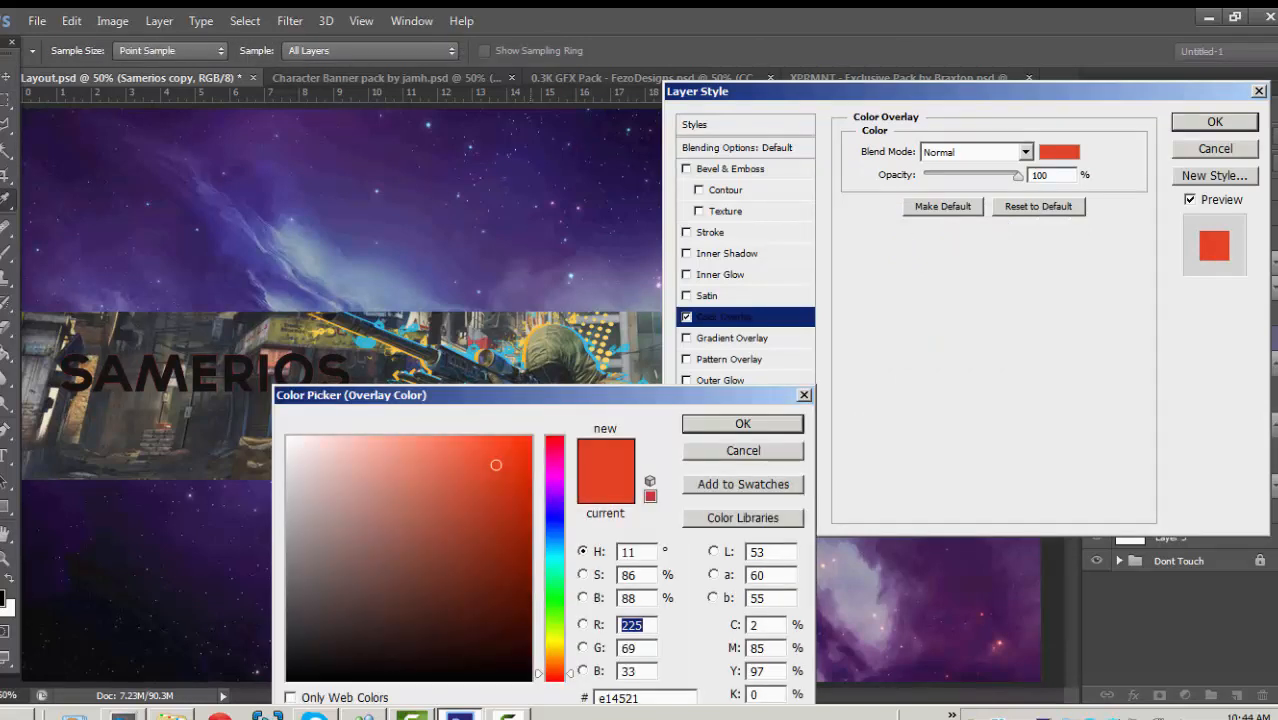
pyautogui.click(553, 343)
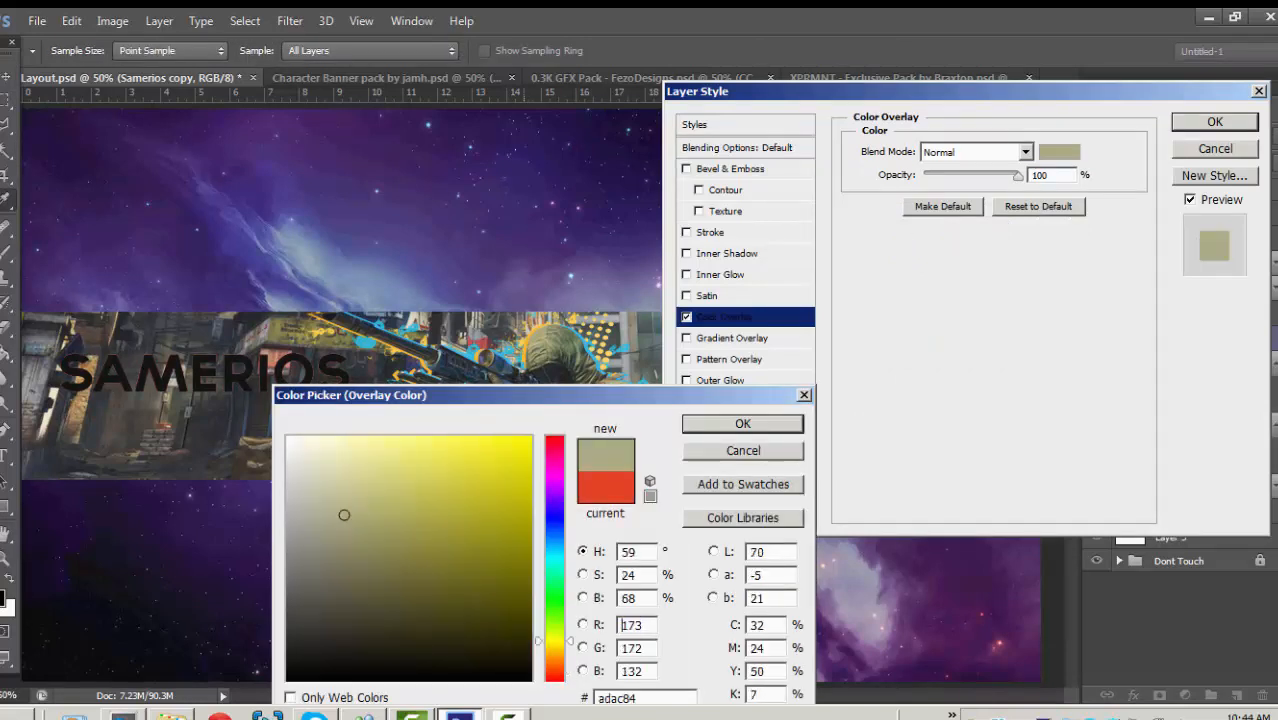
pyautogui.click(525, 342)
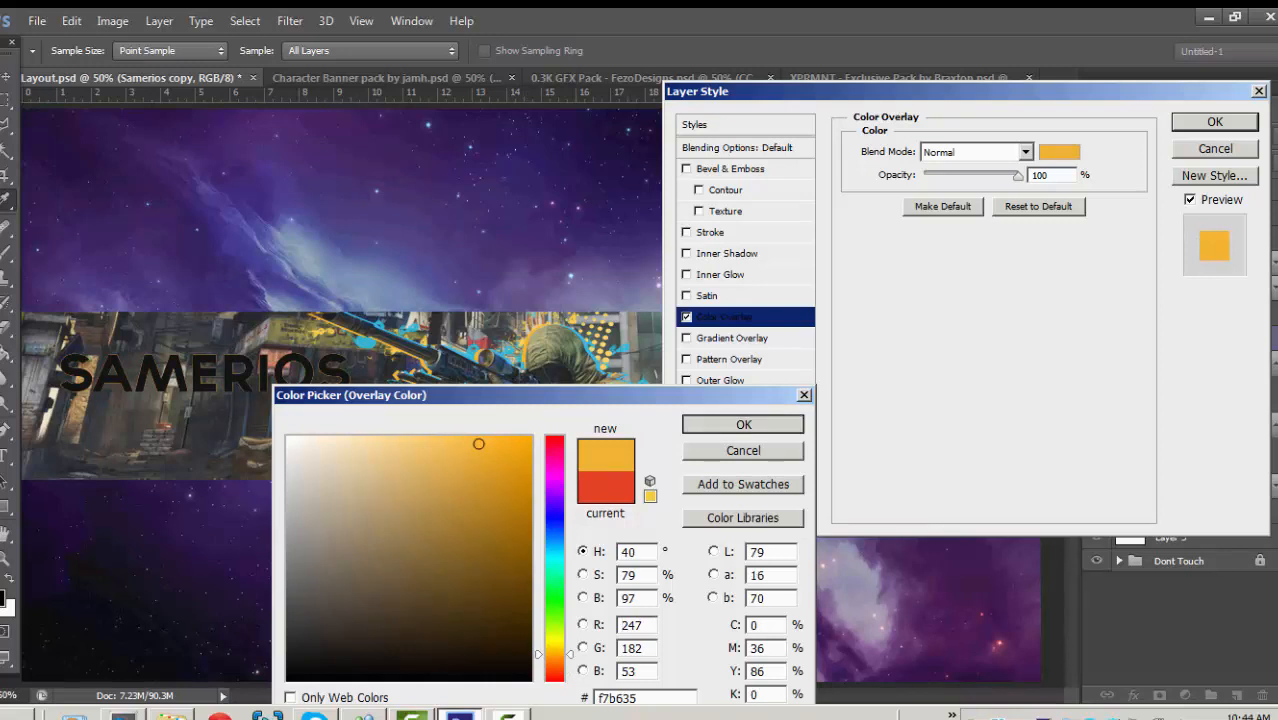
pyautogui.click(742, 423)
pyautogui.press('Return')
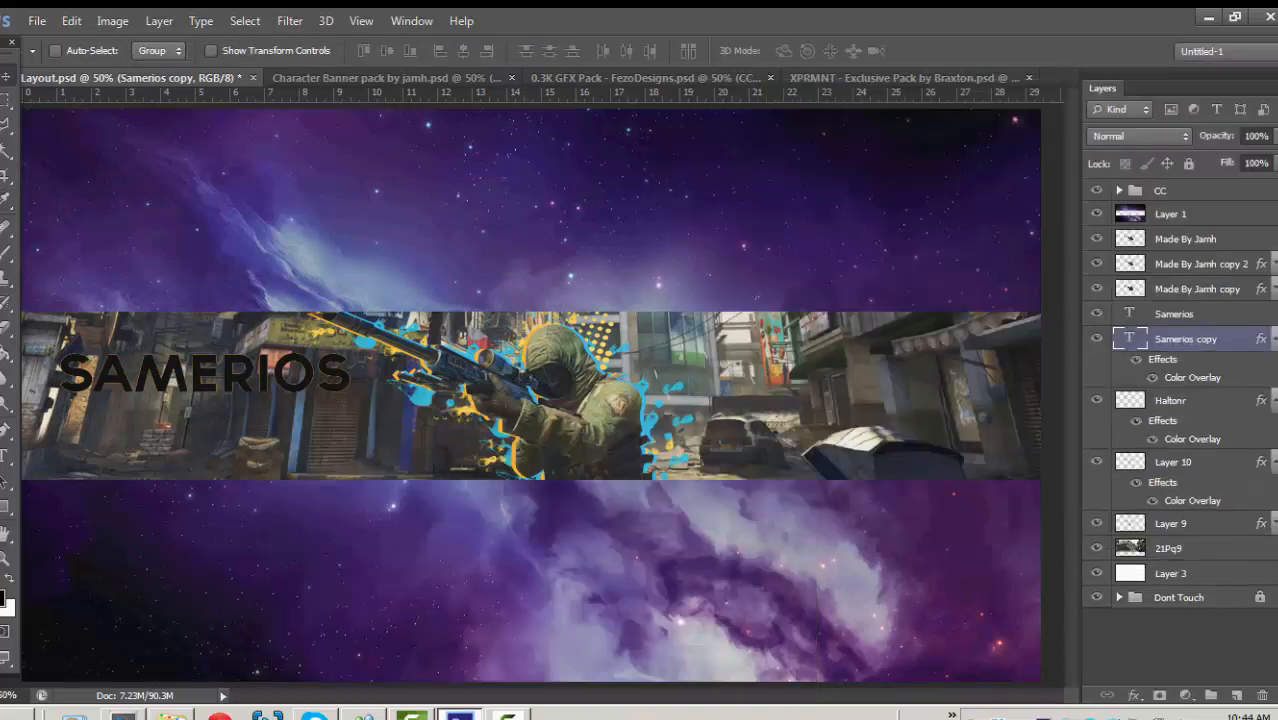
# Nudge the Samerios copy layer a few pixels to the right of the original black text.
pyautogui.press('Right')
pyautogui.press('Right')
pyautogui.press('Right')
pyautogui.press('Right')
pyautogui.press('Right')
pyautogui.press('Right')
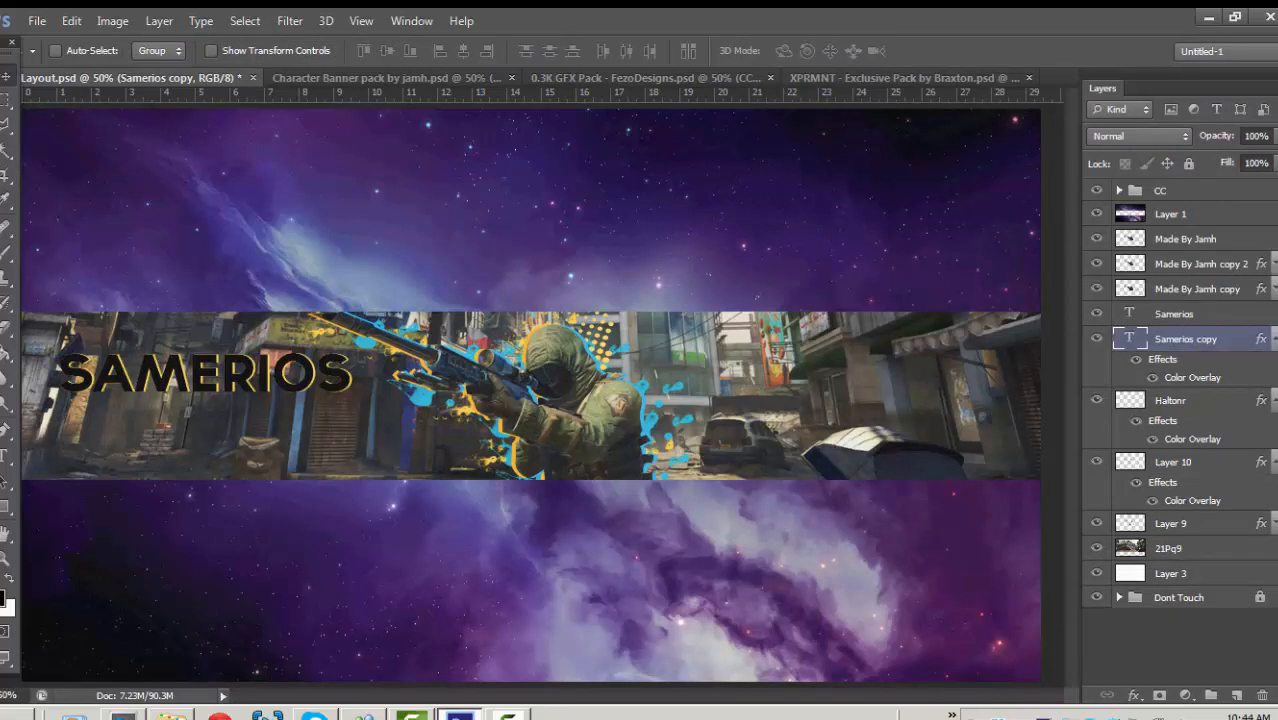
pyautogui.press('Right')
pyautogui.press('Left')
pyautogui.press('Right')
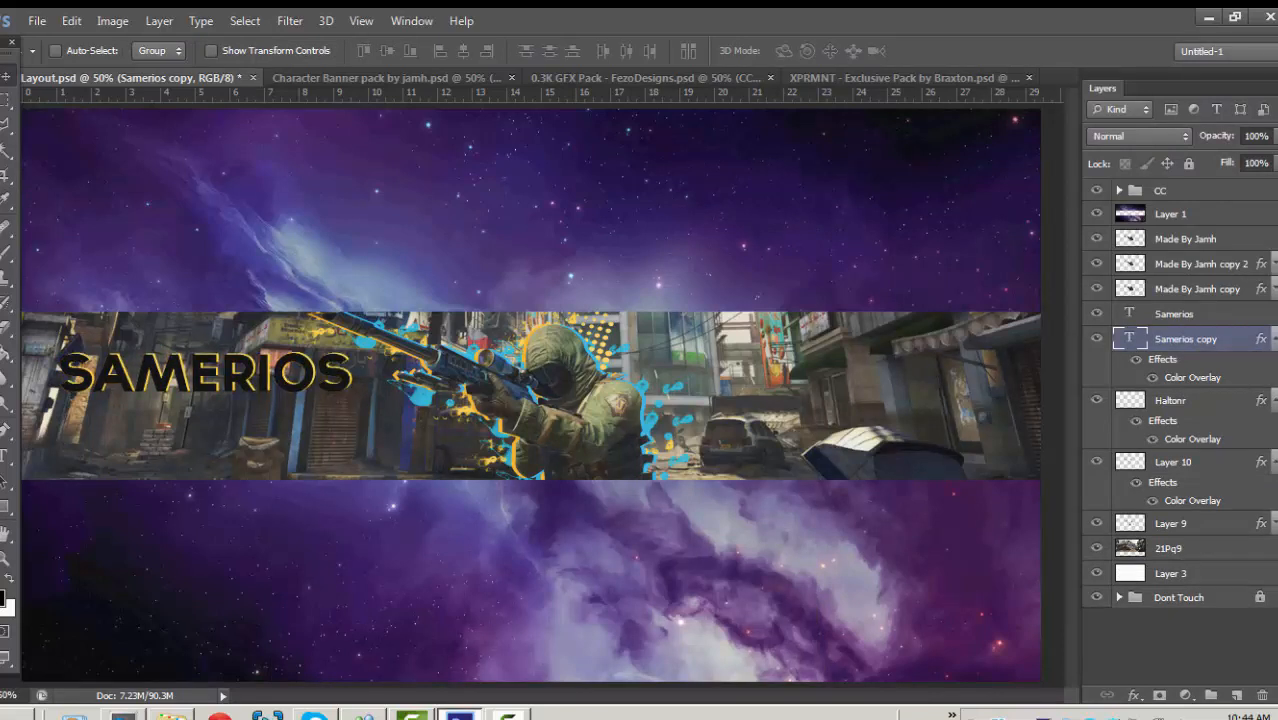
# Collapse the expanded effects lists of the layers, including Samerios copy, Haltonr and Layer 10.
pyautogui.click(1274, 339)
pyautogui.click(1274, 289)
pyautogui.click(1274, 264)
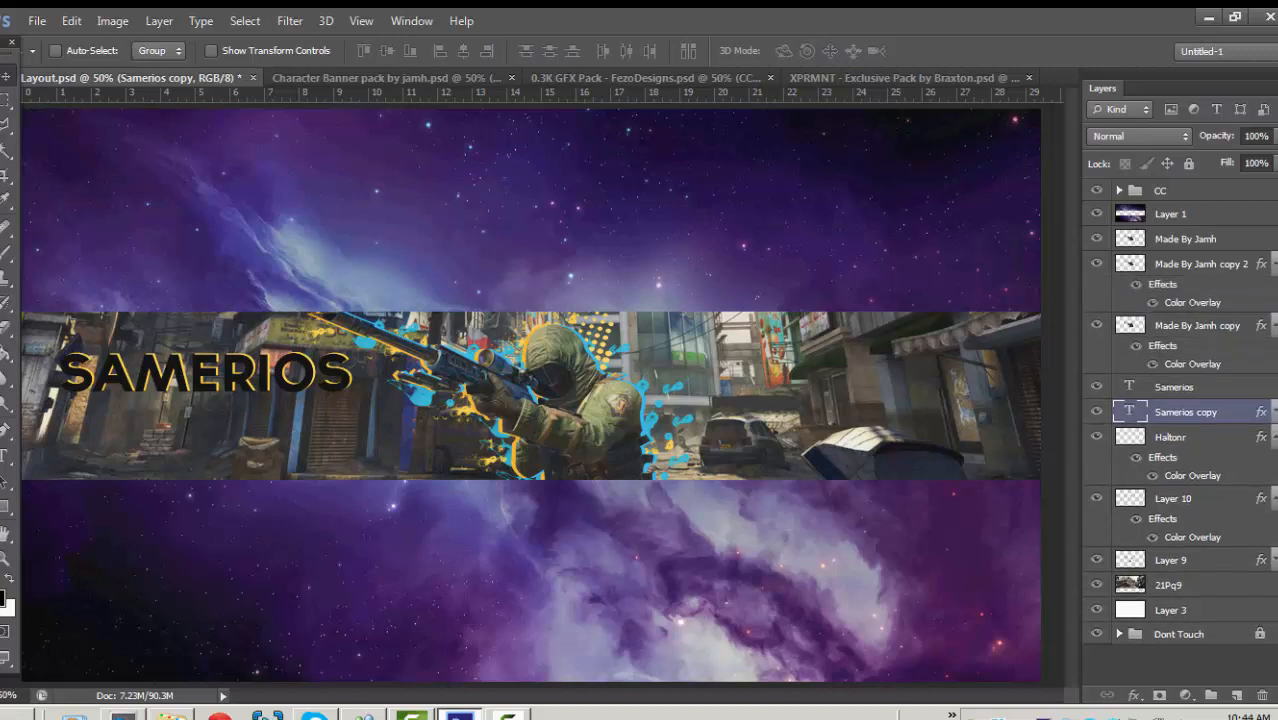
pyautogui.click(1274, 264)
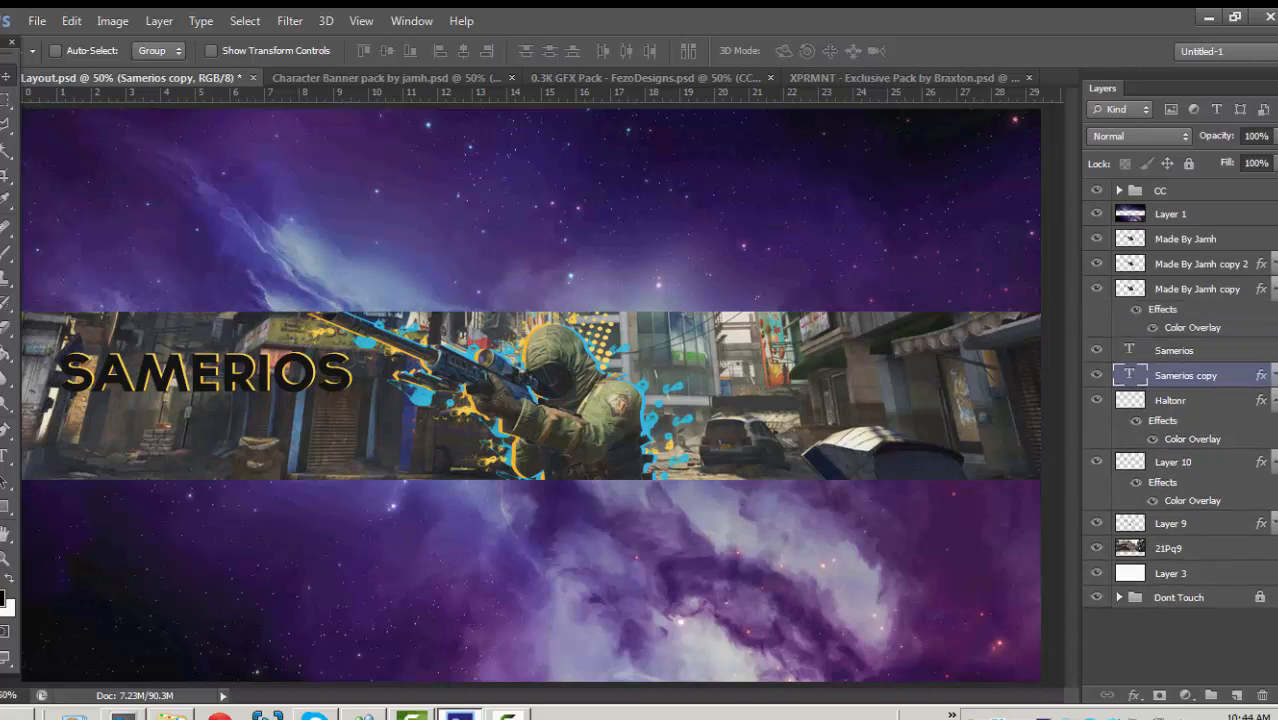
pyautogui.click(1274, 289)
pyautogui.click(1274, 364)
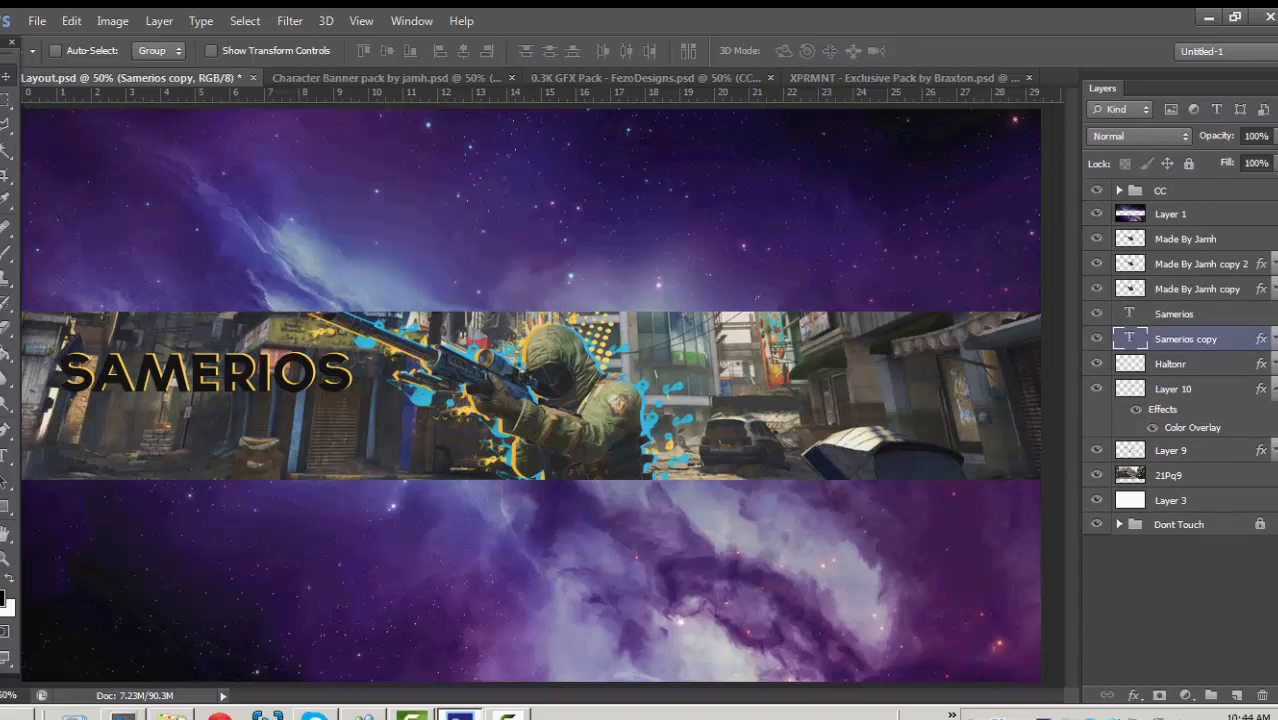
pyautogui.click(1274, 389)
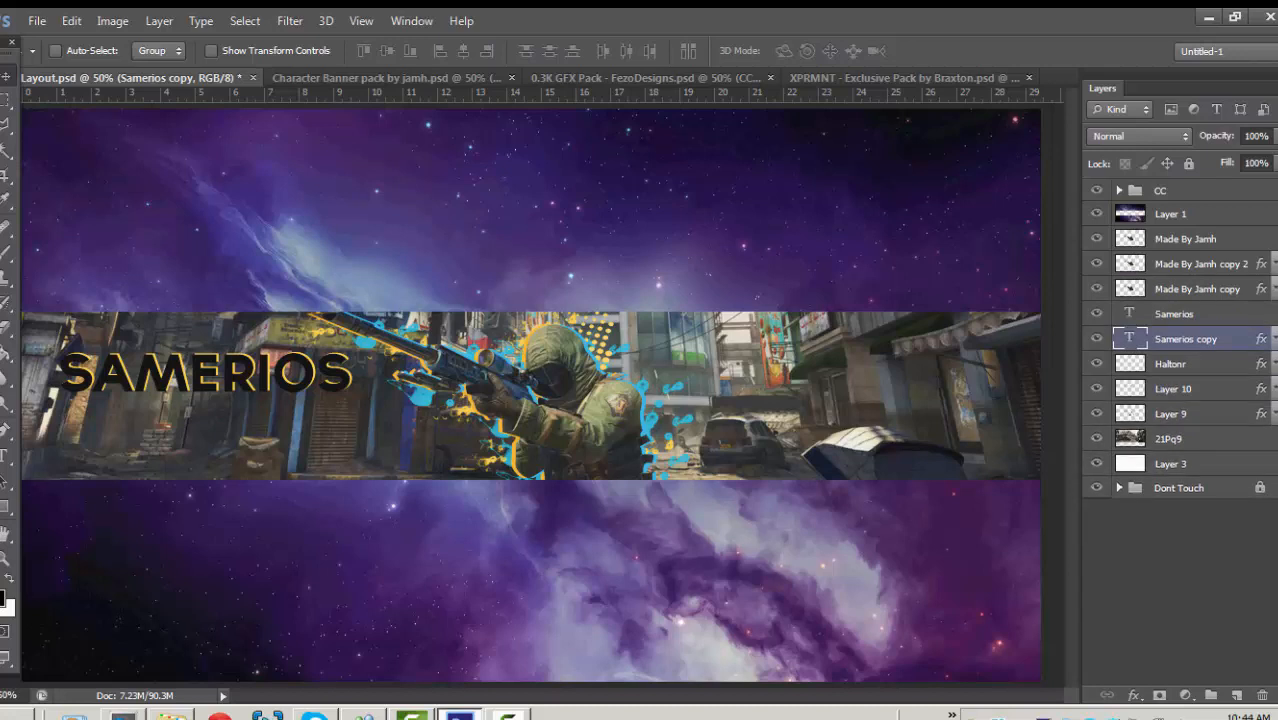
# Duplicate the Samerios copy layer and change the duplicate's Color Overlay to the blue 34b9da sampled from the soldier's outline.
pyautogui.hotkey('ctrl', 'j')
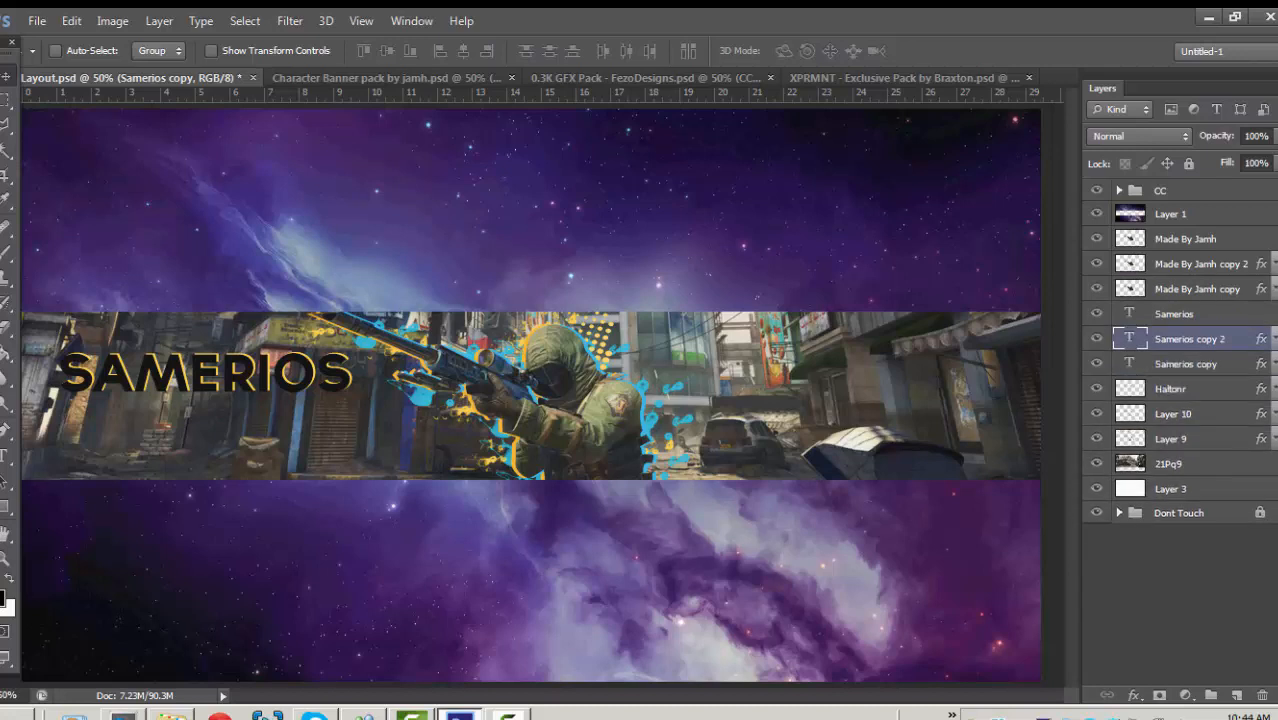
pyautogui.doubleClick(1194, 339)
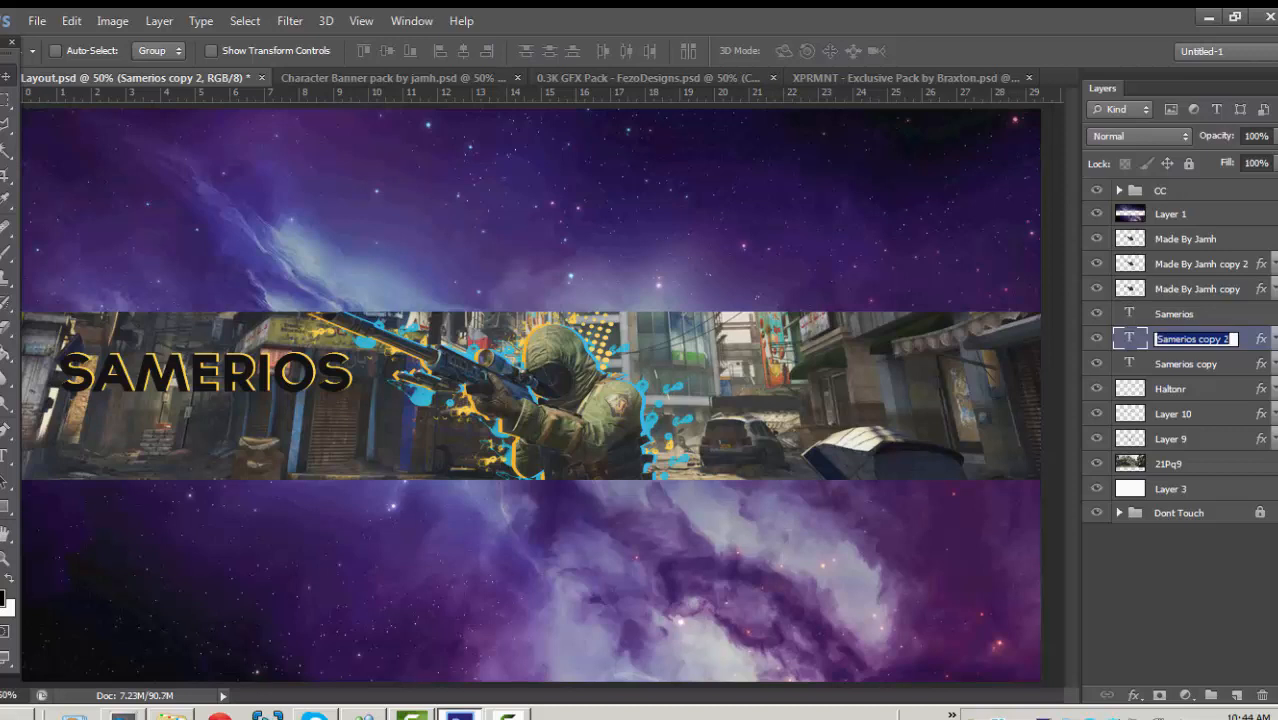
pyautogui.doubleClick(1245, 339)
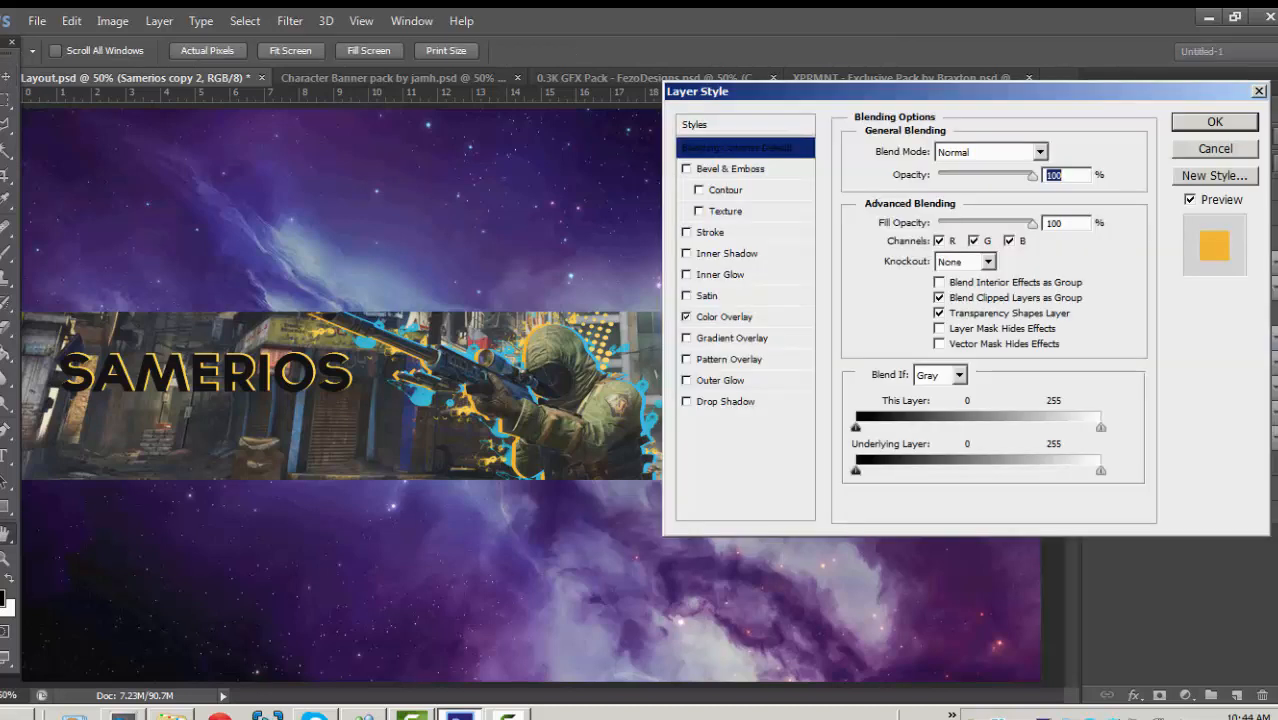
pyautogui.click(724, 316)
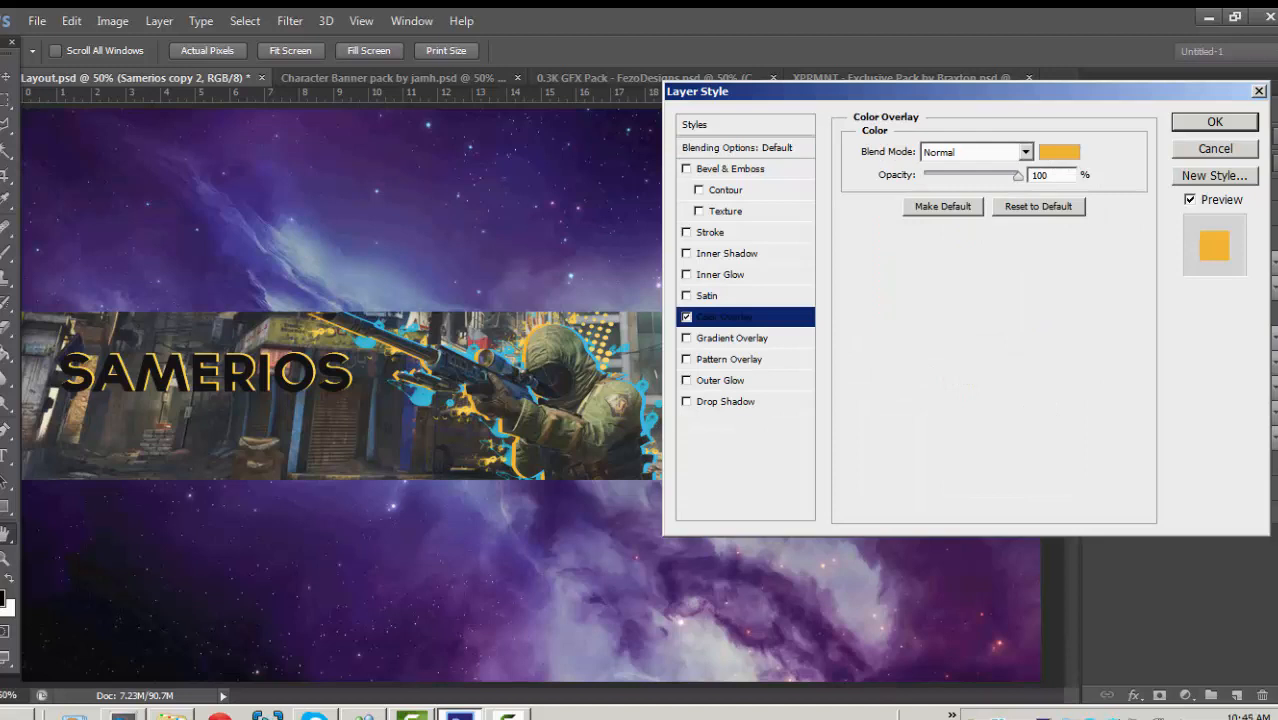
pyautogui.click(1059, 152)
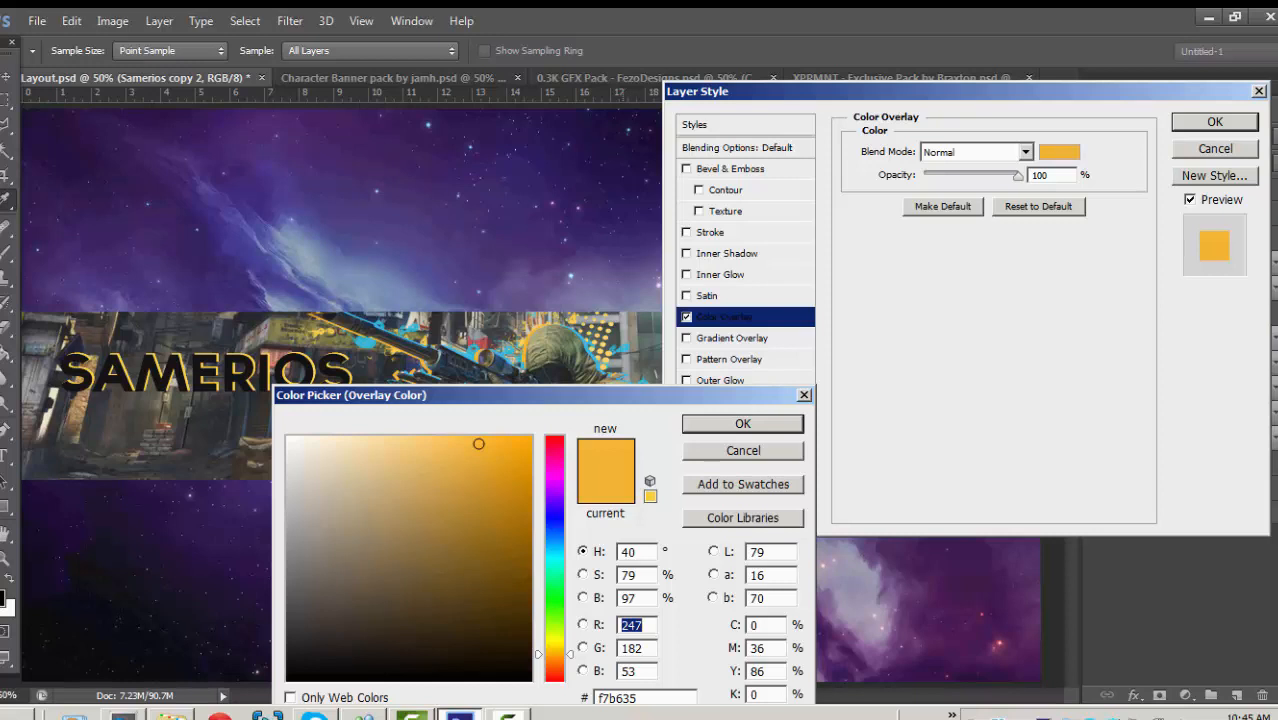
pyautogui.click(614, 348)
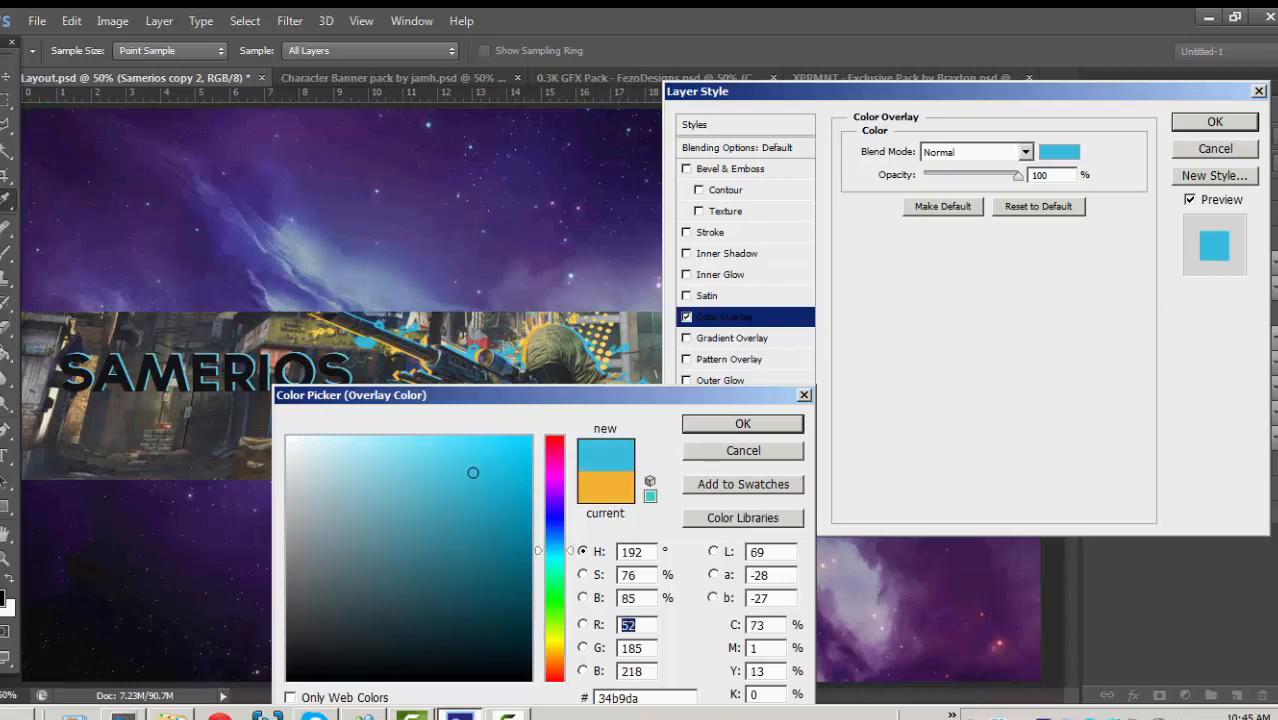
pyautogui.click(743, 423)
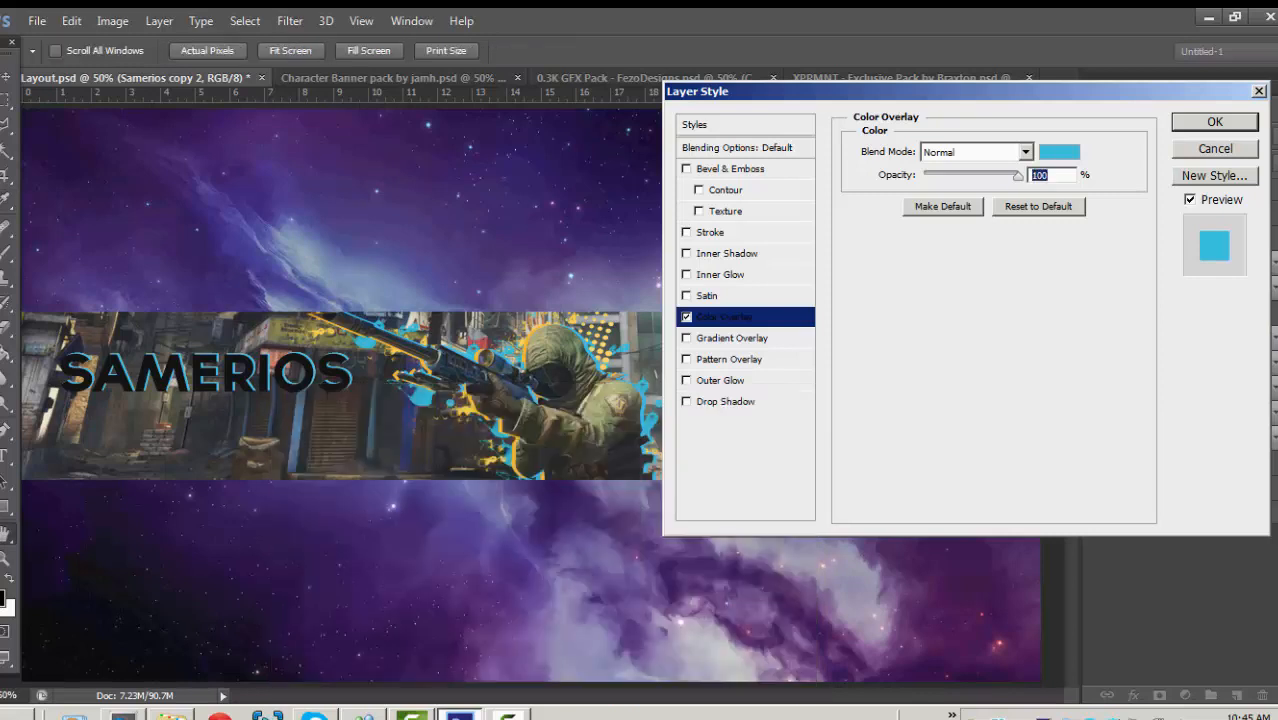
pyautogui.press('Return')
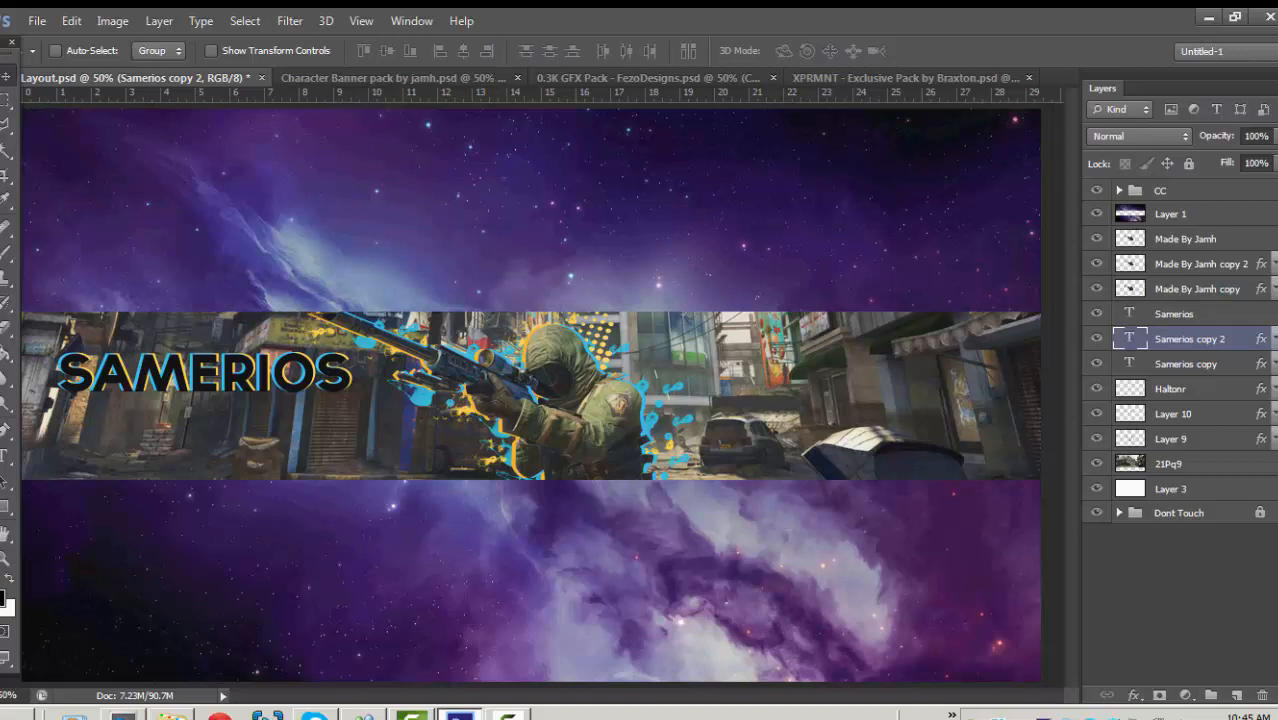
# Delete the two coloured text layers, Samerios copy and Samerios copy 2.
pyautogui.keyDown('shift'); pyautogui.click(1186, 363); pyautogui.keyUp('shift')
pyautogui.press('Delete')
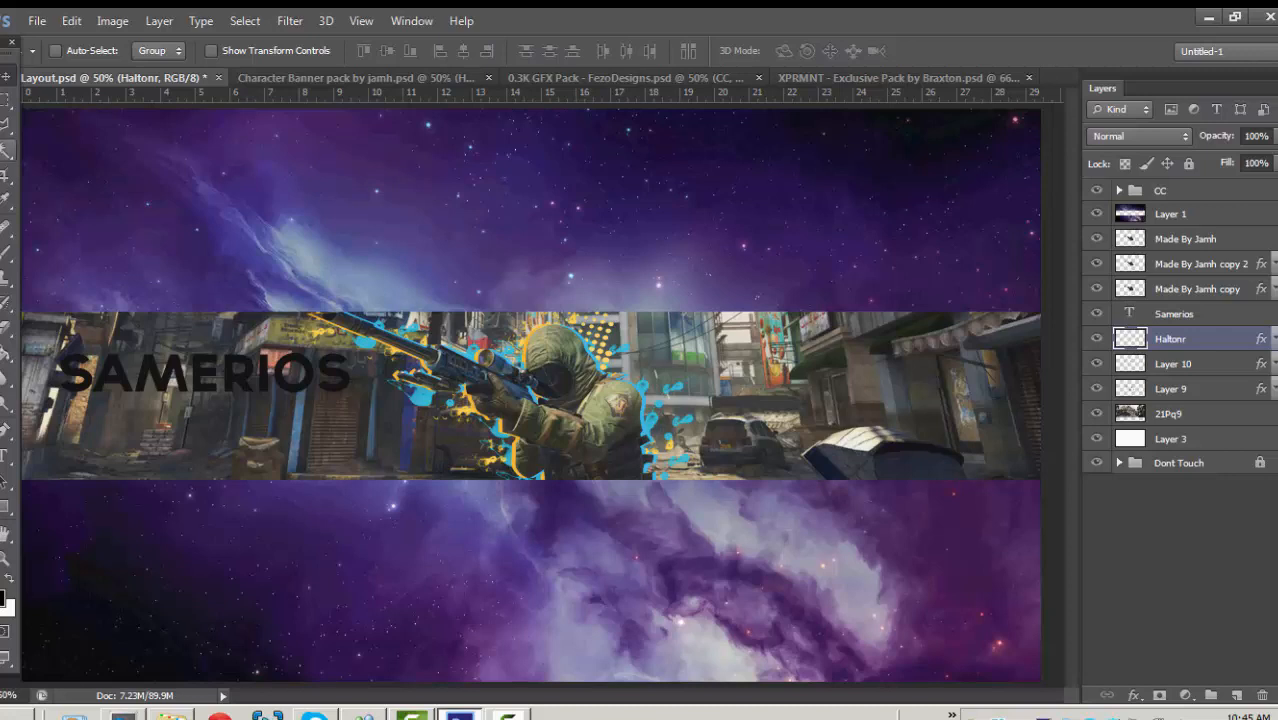
# Try to cut and move a small rectangular selection over the upper end of the title's final S on the Haltonr layer.
pyautogui.click(7, 99)
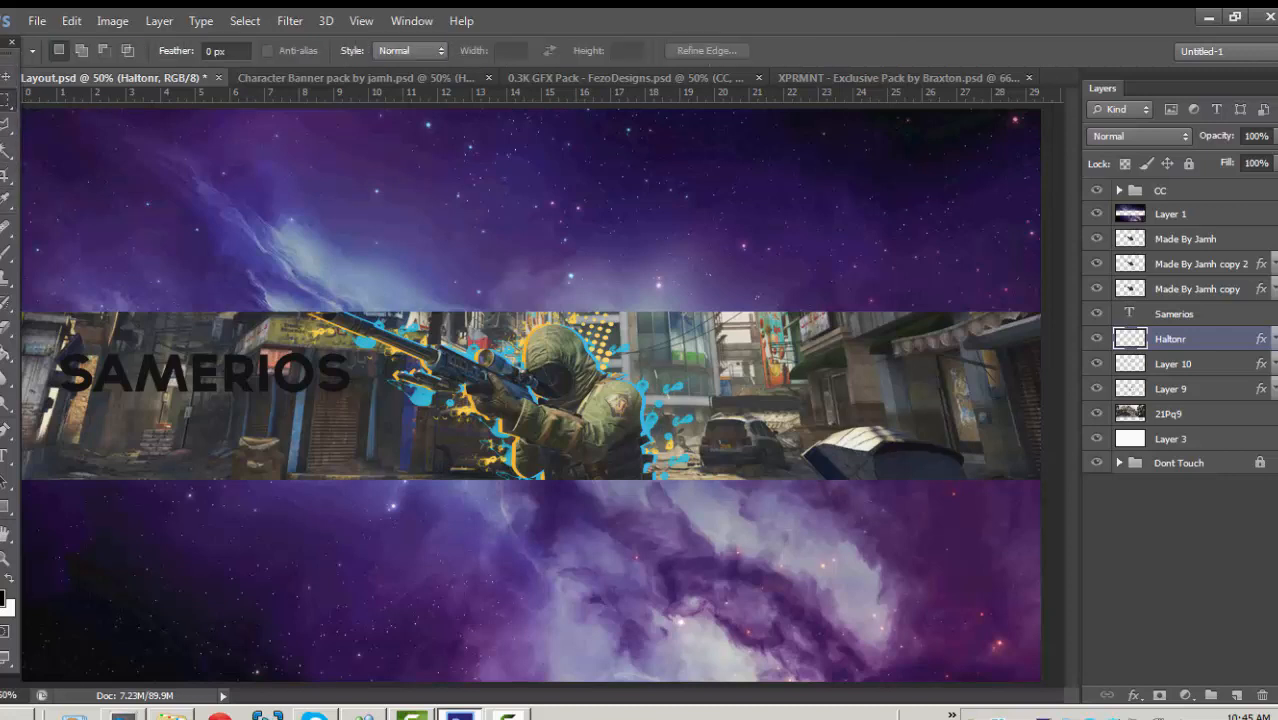
pyautogui.click(116, 97)
pyautogui.moveTo(319, 348); pyautogui.dragTo(352, 362)
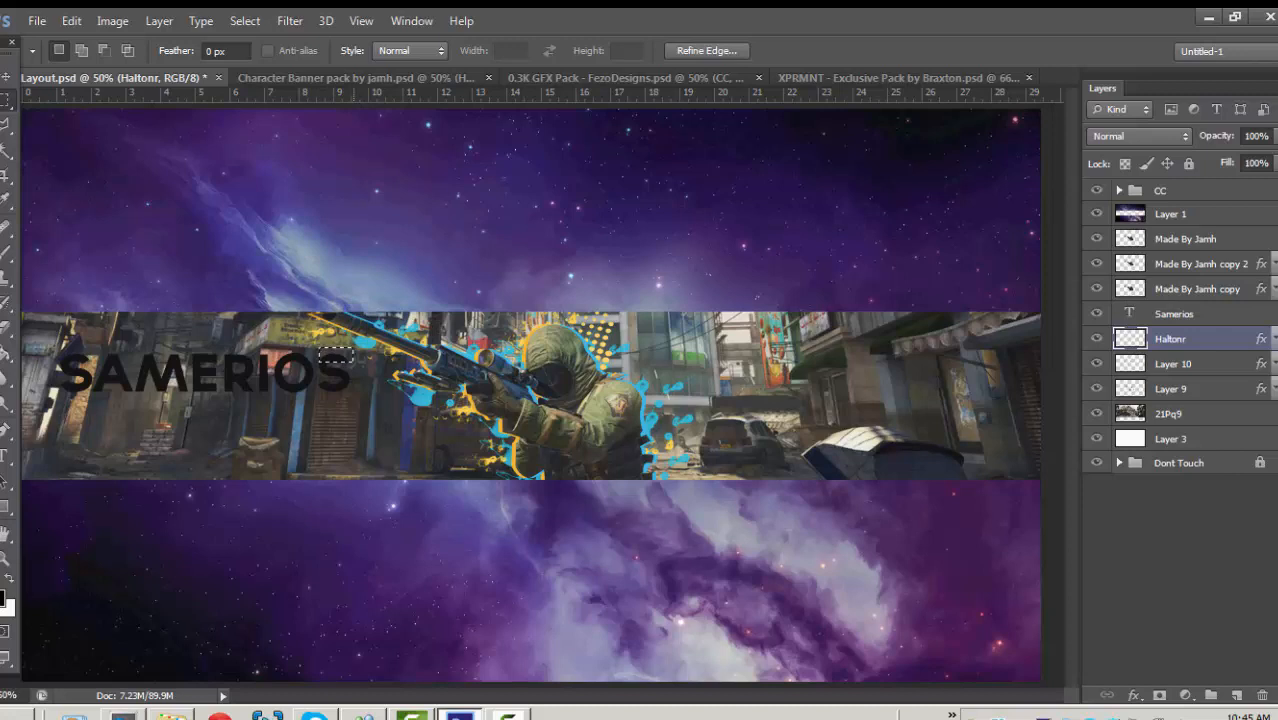
pyautogui.hotkey('ctrl', 'x')
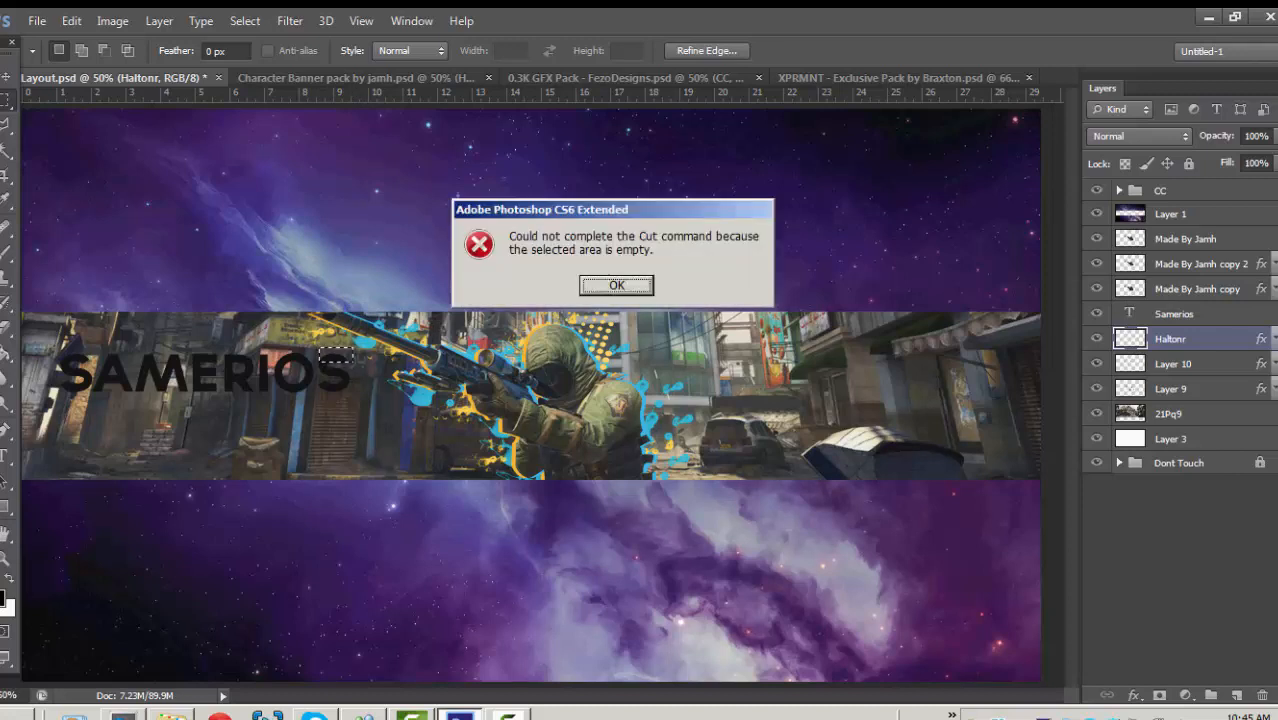
pyautogui.press('Return')
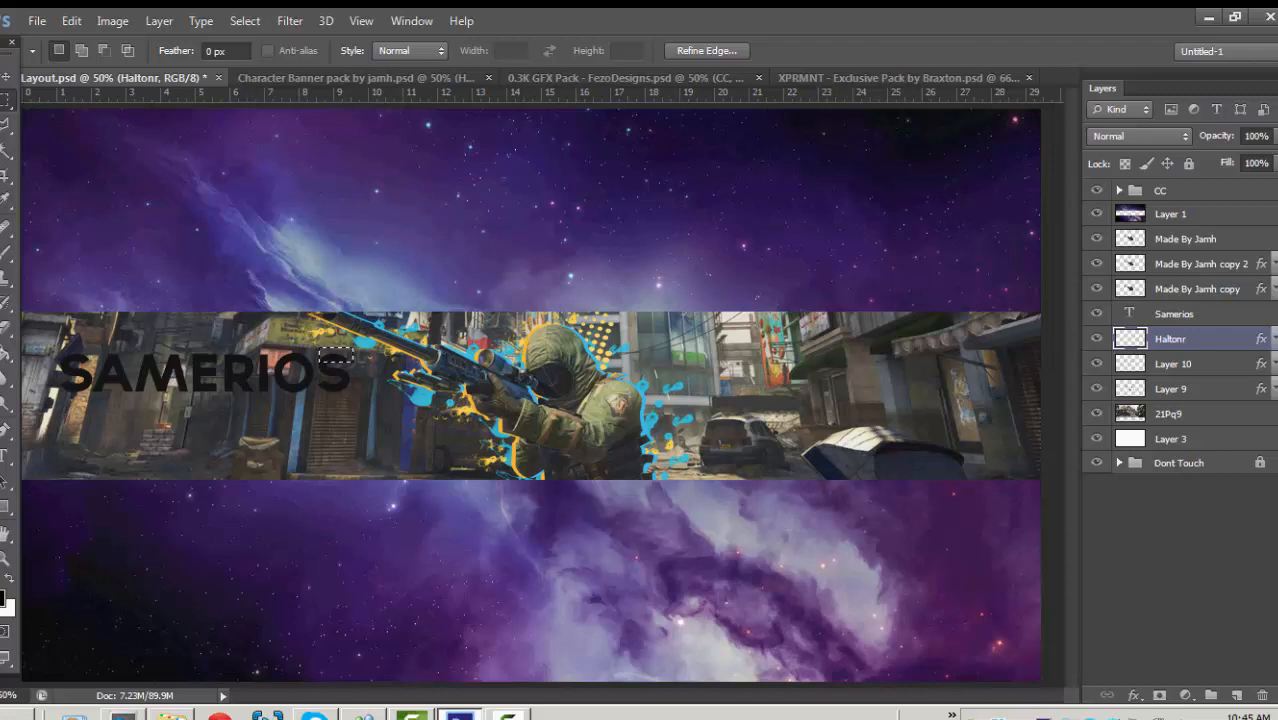
pyautogui.press('v')
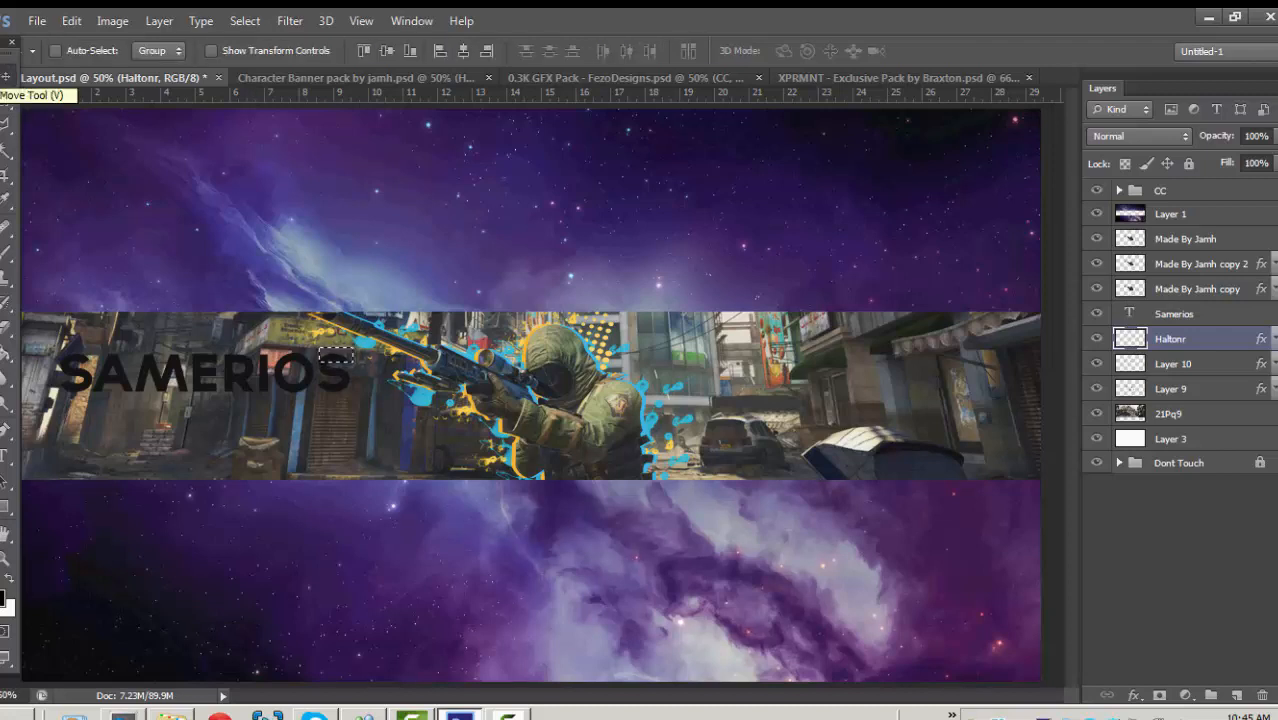
pyautogui.moveTo(336, 355); pyautogui.dragTo(349, 360)
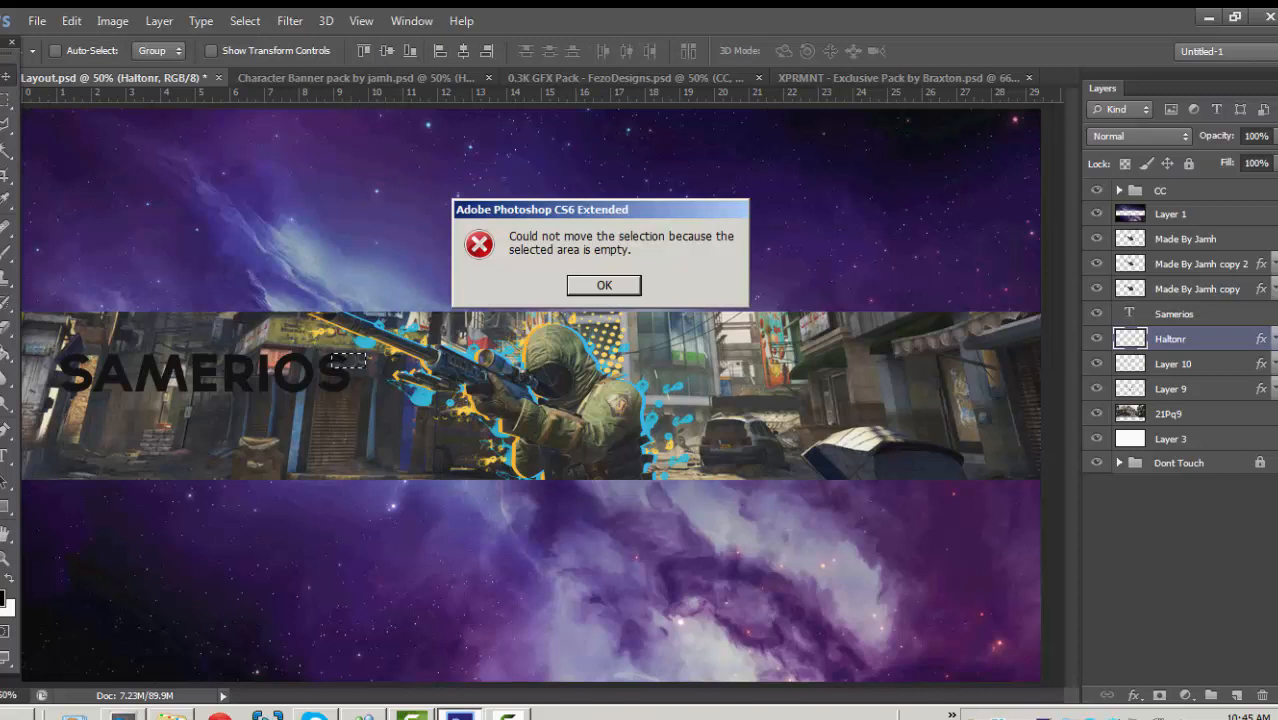
pyautogui.click(617, 286)
pyautogui.press('Right')
pyautogui.click(604, 285)
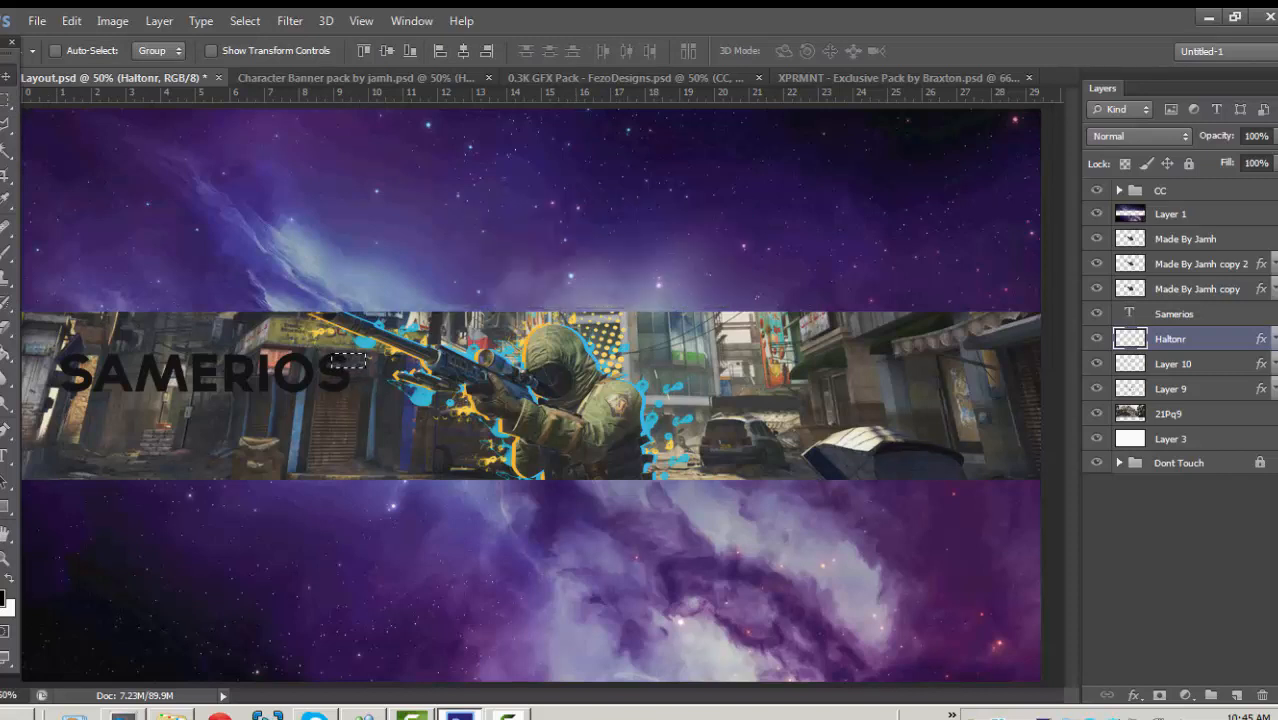
# With the Samerios layer active, marquee-select the upper end of the final S and add a new layer directly above the text layer.
pyautogui.click(1173, 363)
pyautogui.click(1174, 313)
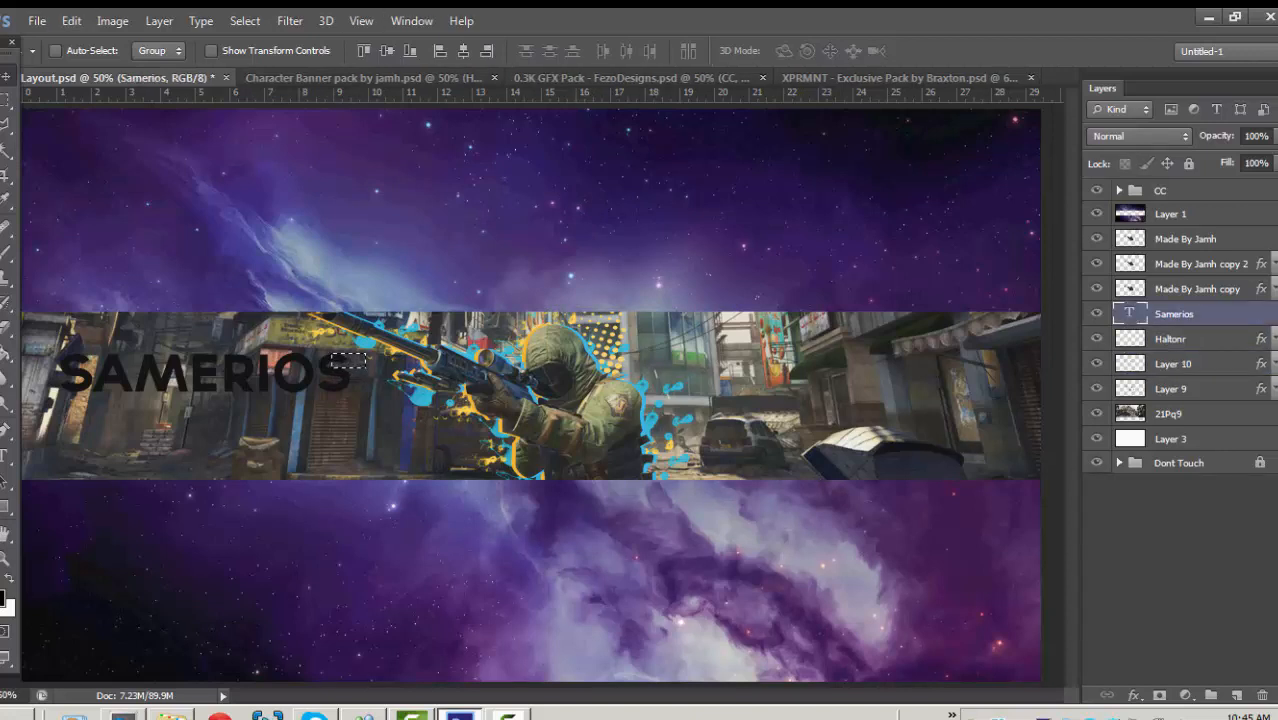
pyautogui.click(6, 100)
pyautogui.moveTo(330, 337); pyautogui.dragTo(362, 368)
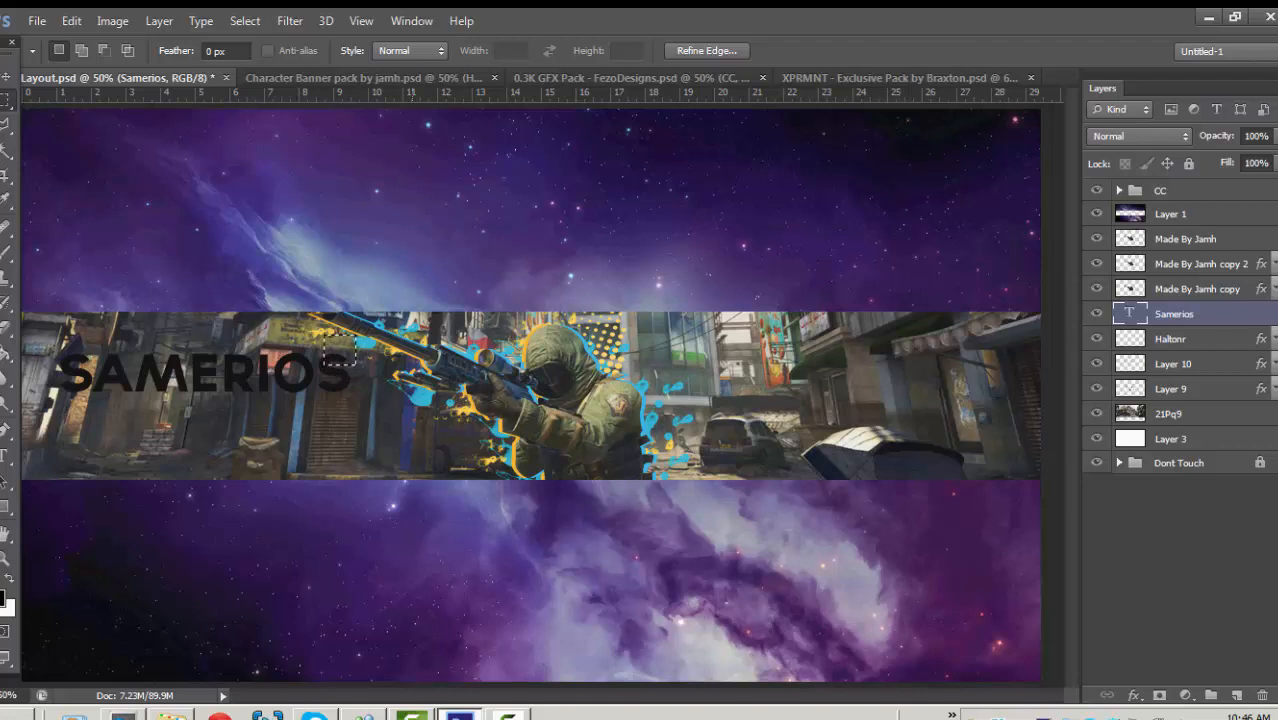
pyautogui.click(215, 51)
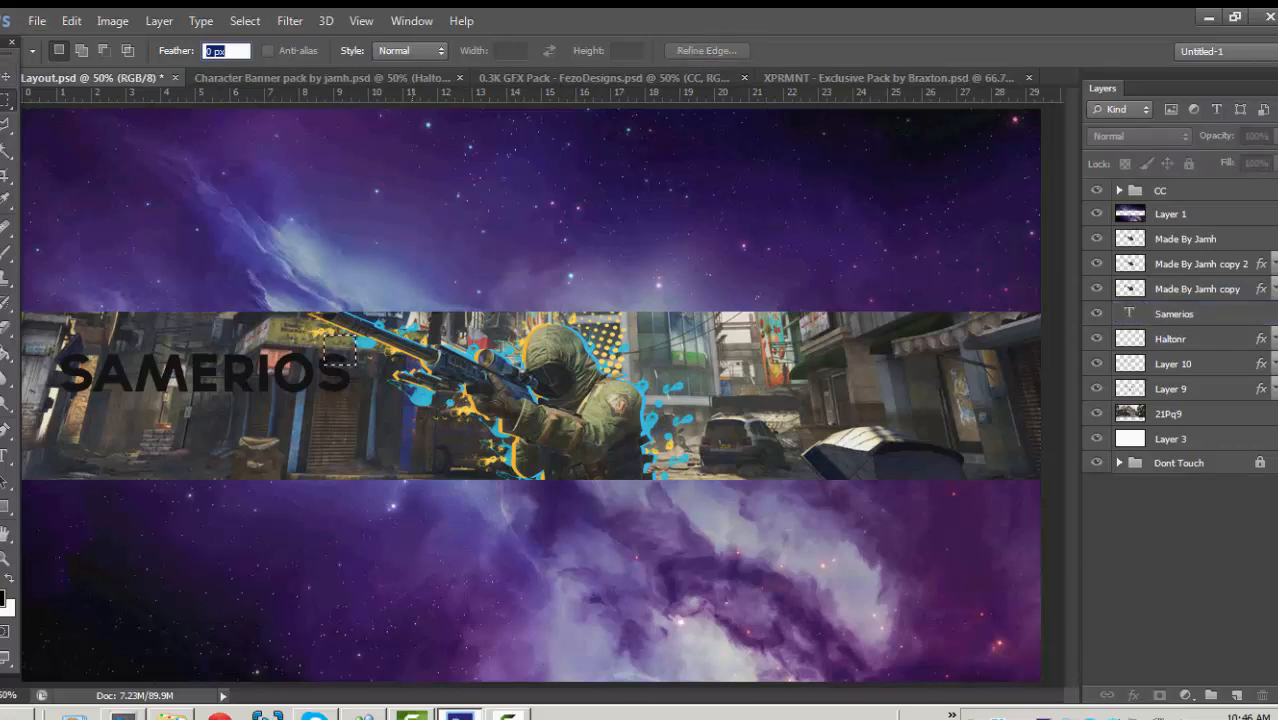
pyautogui.click(1236, 695)
pyautogui.moveTo(1190, 191); pyautogui.dragTo(1190, 322)
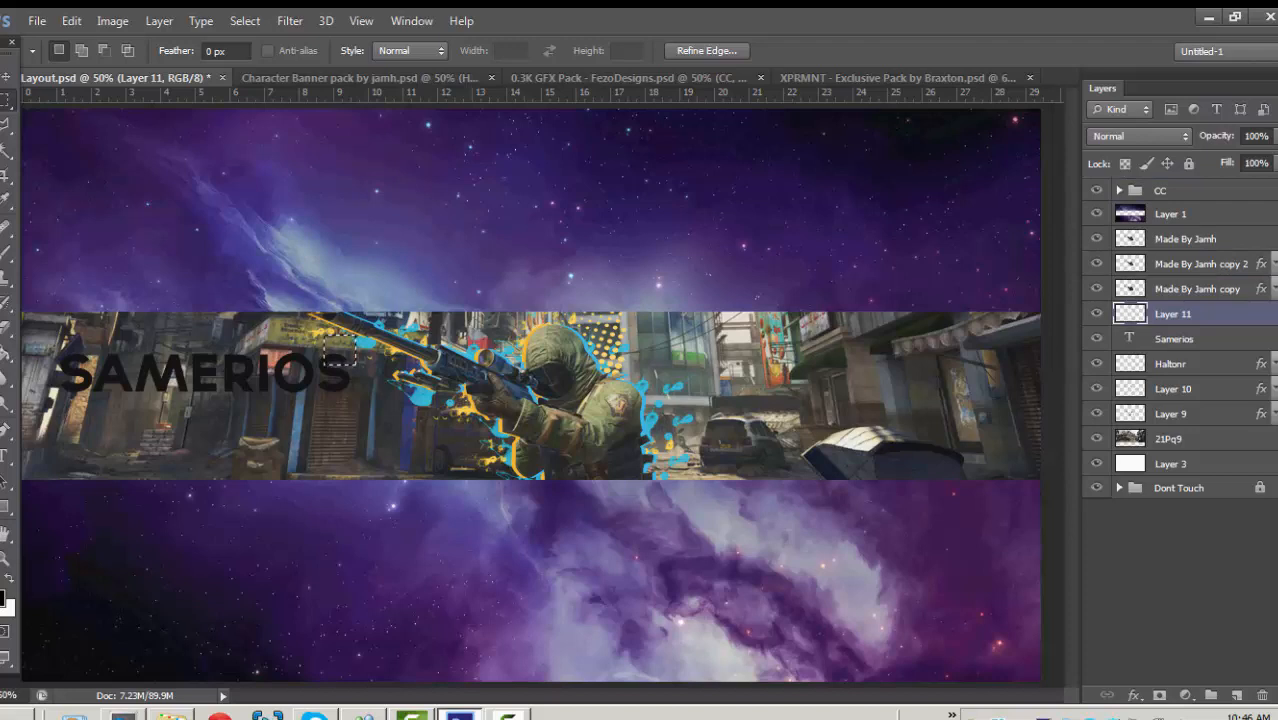
# Cut a small rectangle beneath the title's final S out of the 21Pq9 background layer and paste it onto a new layer.
pyautogui.click(1190, 438)
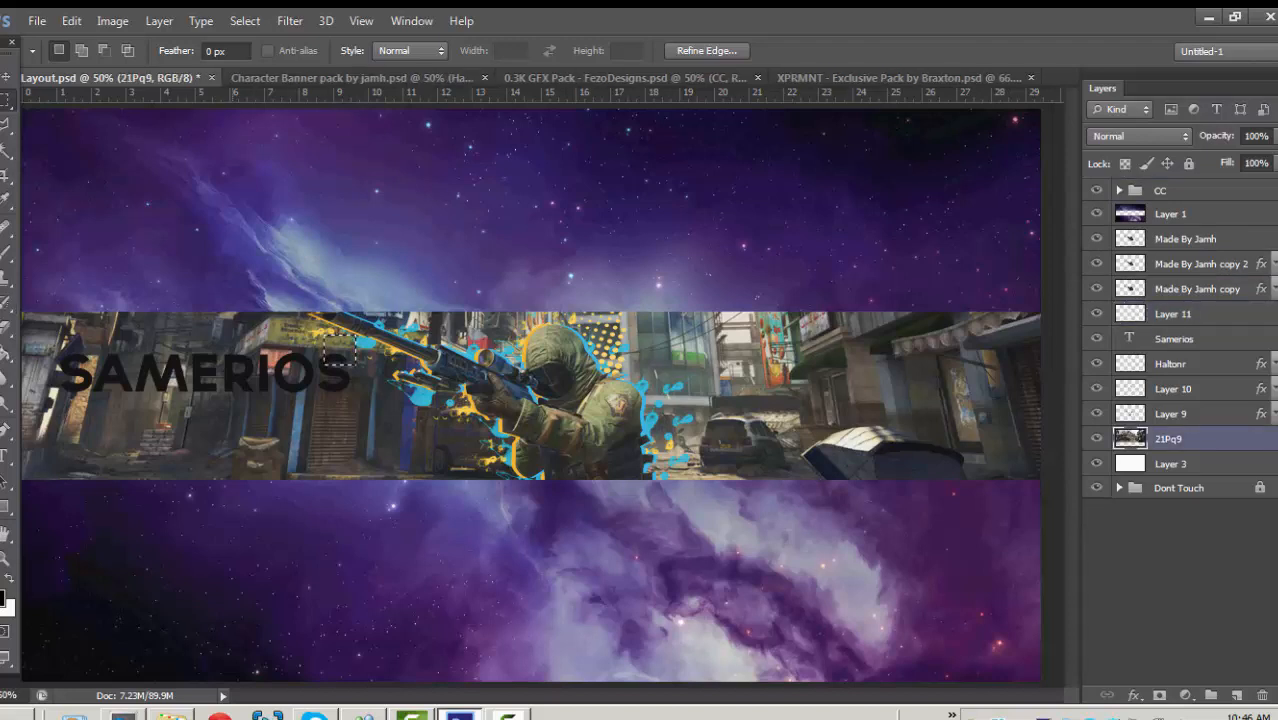
pyautogui.moveTo(313, 402); pyautogui.dragTo(375, 378)
pyautogui.hotkey('ctrl', 'x')
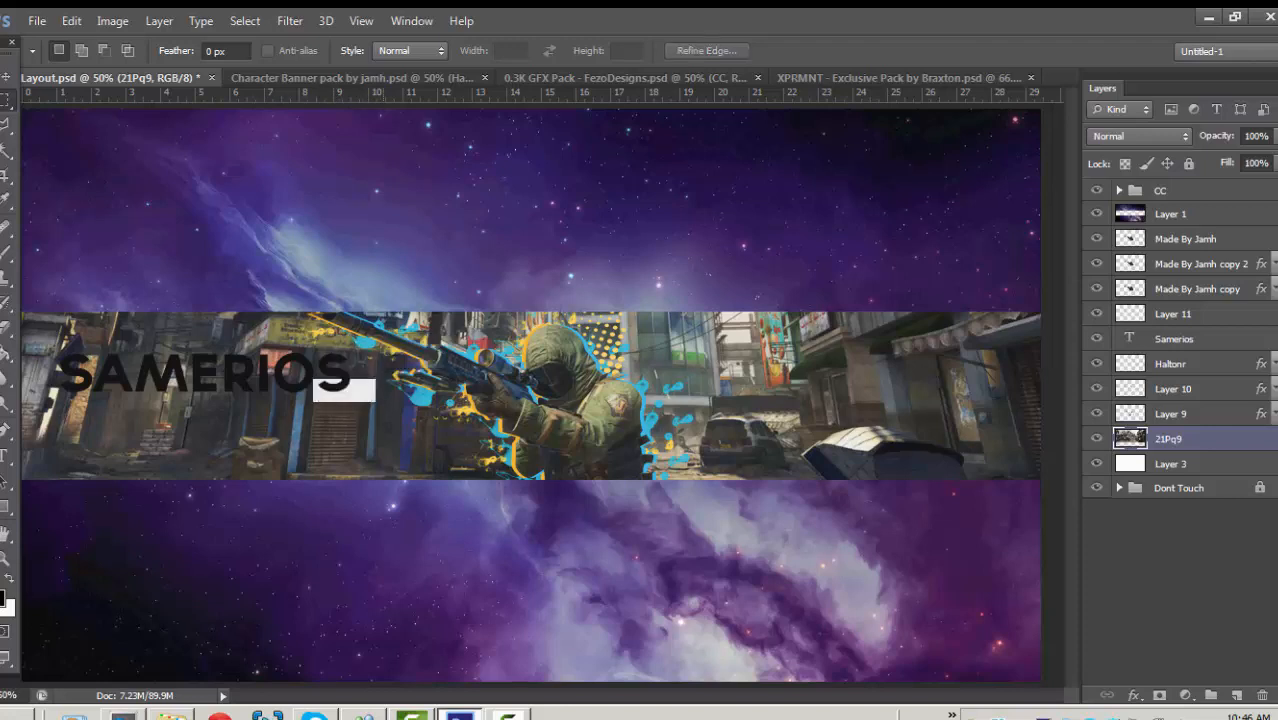
pyautogui.hotkey('ctrl', 'v')
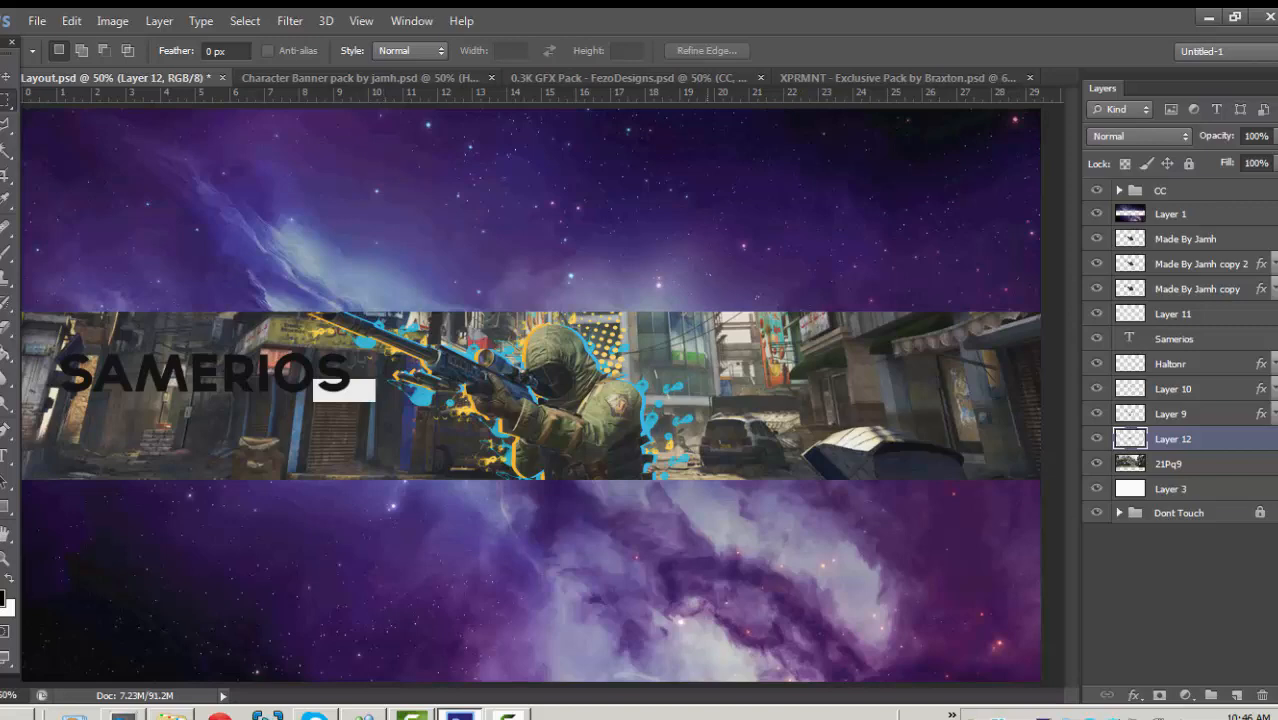
# Delete Layer 12, which holds the pasted piece of the background.
pyautogui.rightClick(1170, 438)
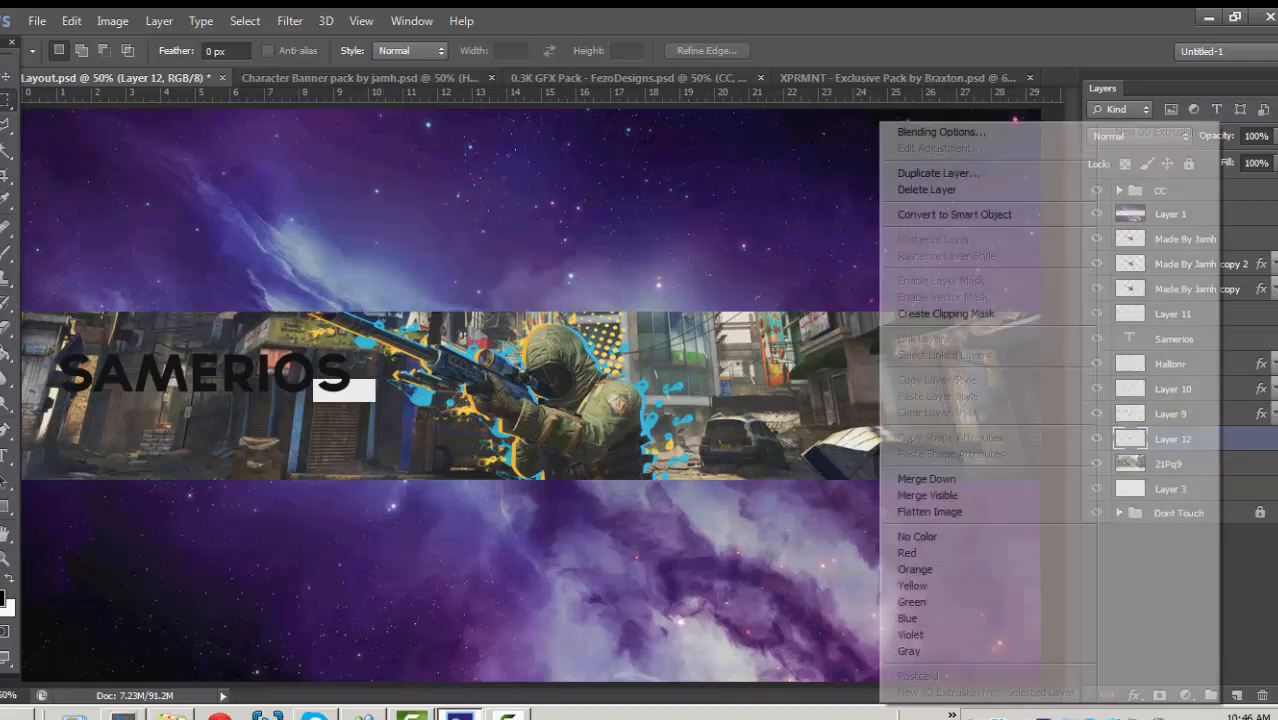
pyautogui.click(940, 191)
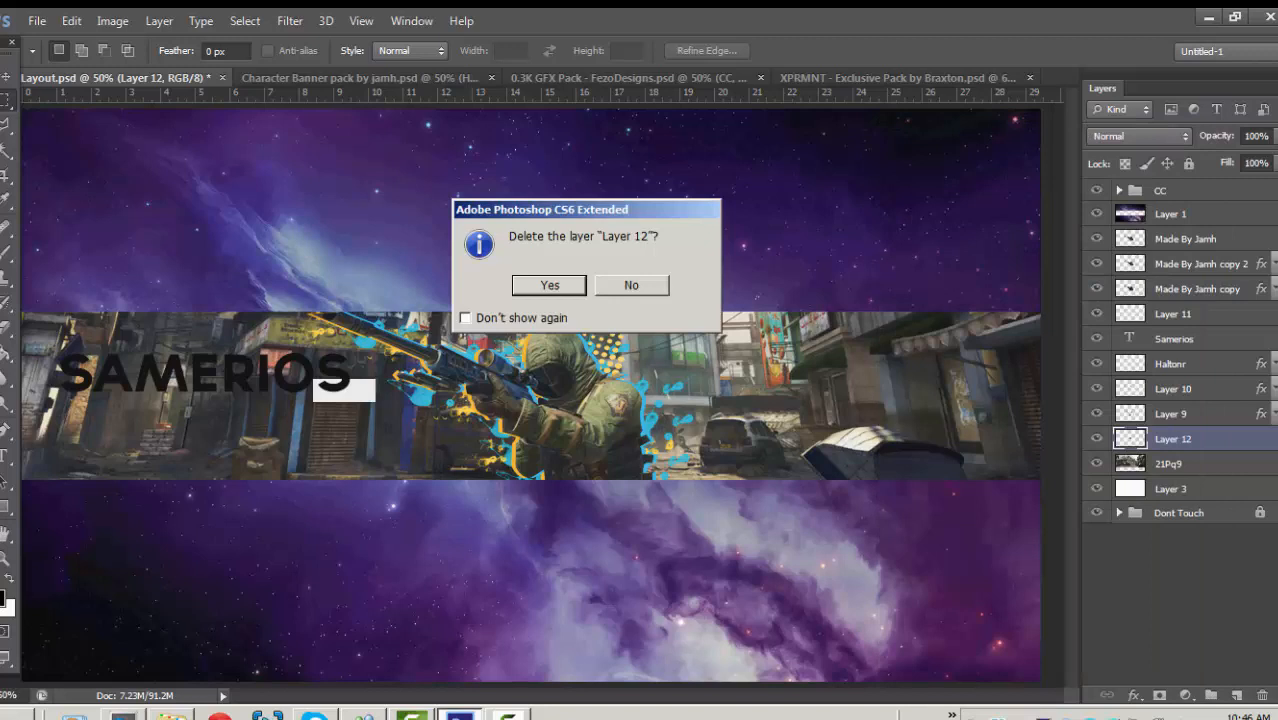
pyautogui.press('Return')
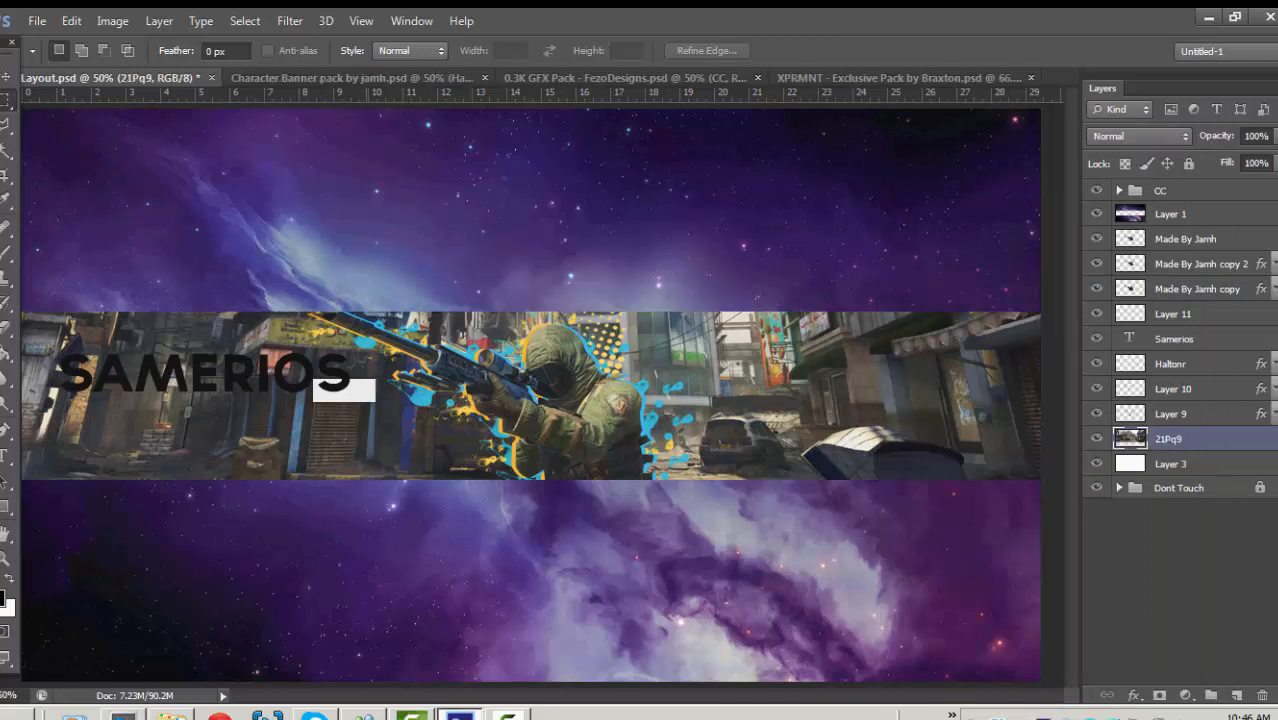
# Undo the layer deletion, paste and cut, stepping back until the Samerios text layer is active again.
pyautogui.hotkey('ctrl', 'alt', 'z')
pyautogui.hotkey('ctrl', 'alt', 'z')
pyautogui.hotkey('ctrl', 'alt', 'z')
pyautogui.hotkey('ctrl', 'alt', 'z')
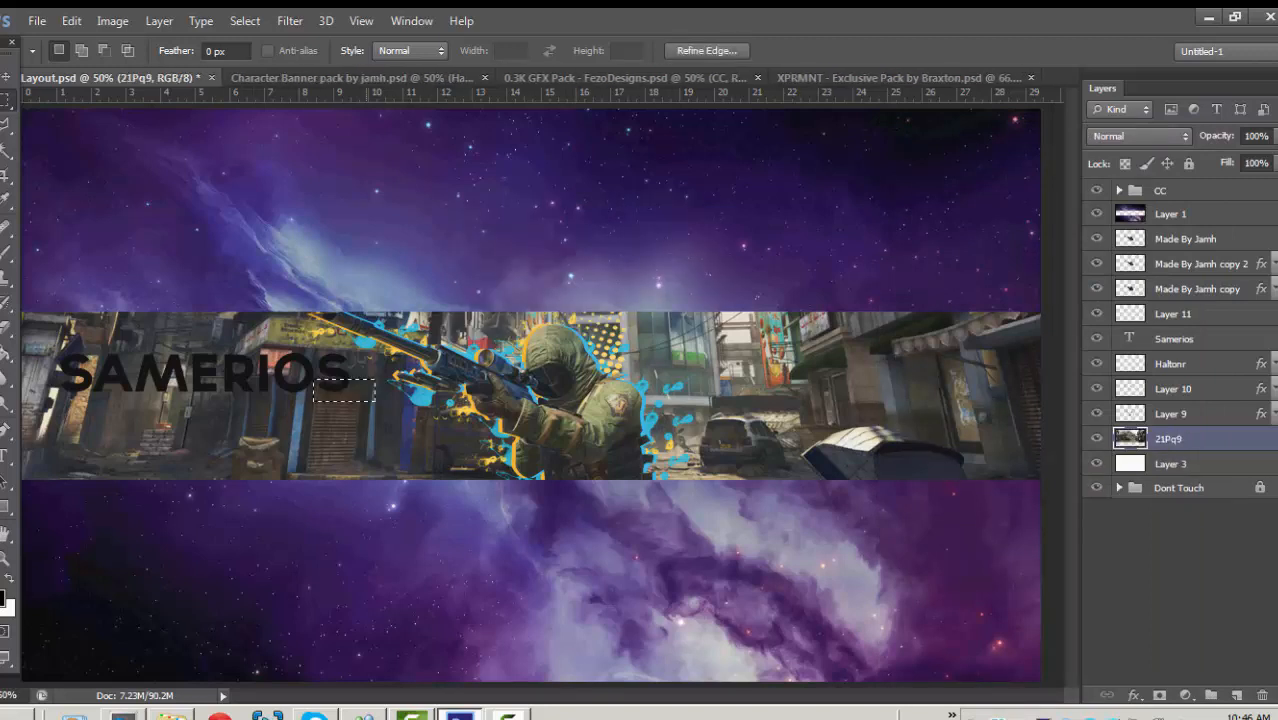
pyautogui.hotkey('ctrl', 'alt', 'z')
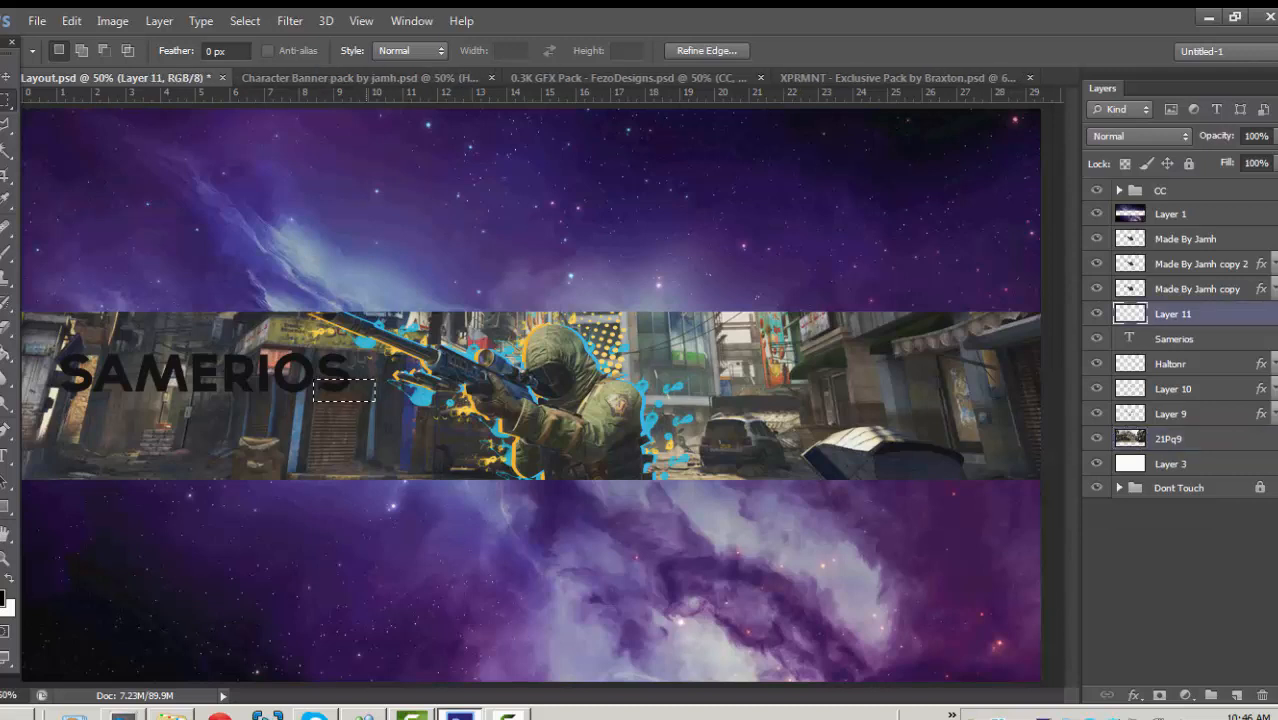
pyautogui.hotkey('ctrl', 'alt', 'z')
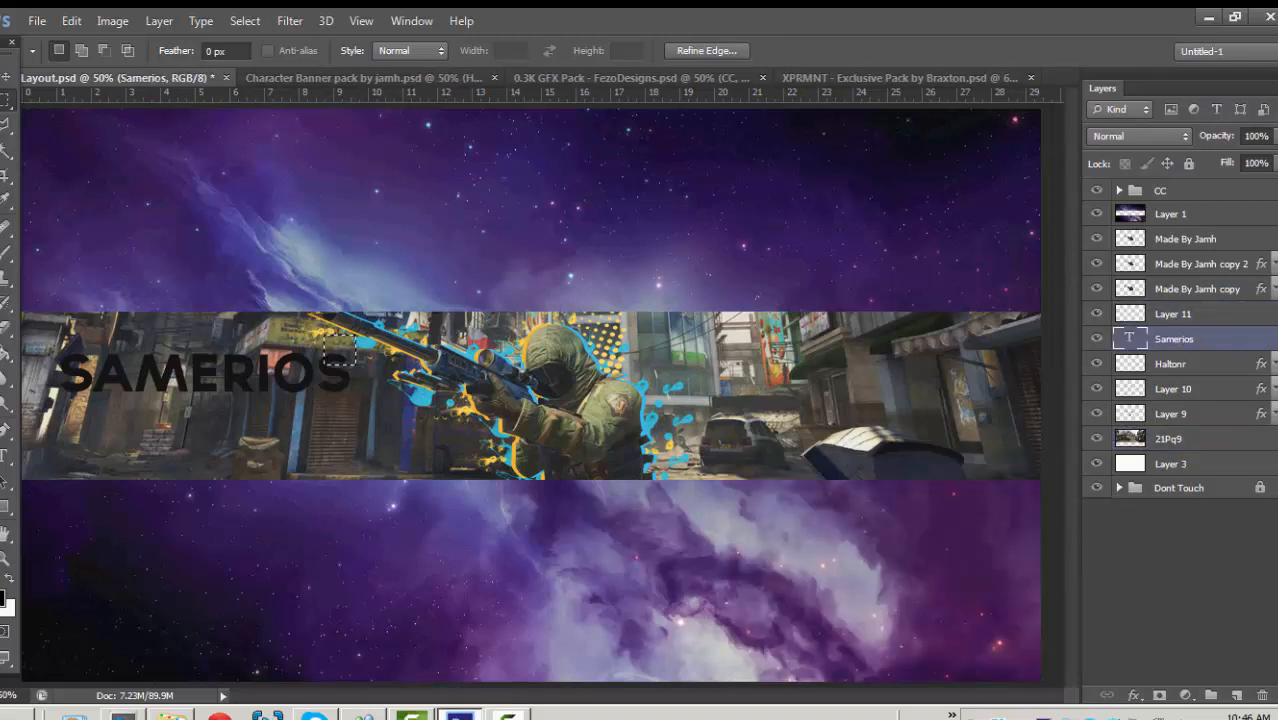
# Marquee-select the lower end of the title's final S onto a new layer above the text, and try to move that piece.
pyautogui.moveTo(321, 397); pyautogui.dragTo(361, 377)
pyautogui.hotkey('ctrl', 'shift', 'alt', 'n')
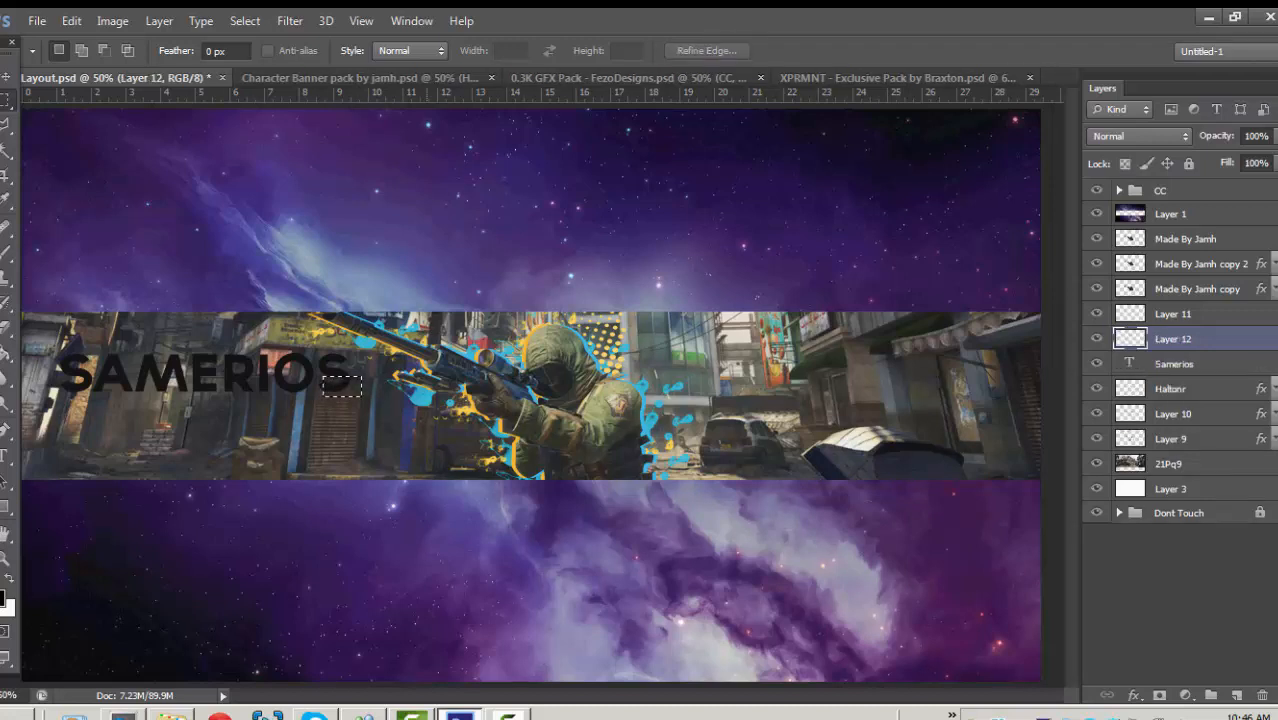
pyautogui.hotkey('ctrl', 'd')
pyautogui.press('v')
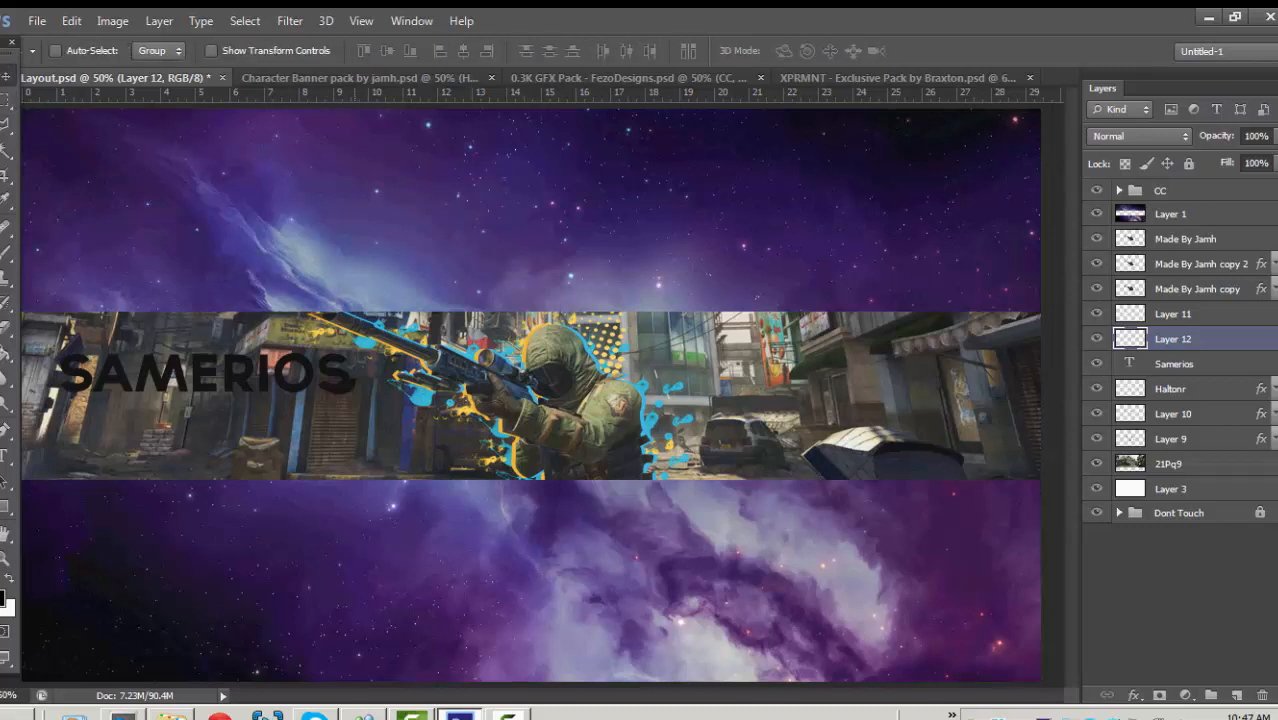
pyautogui.moveTo(350, 382); pyautogui.dragTo(318, 343)
# Delete Layer 12 from above the Samerios text layer.
pyautogui.rightClick(1240, 338)
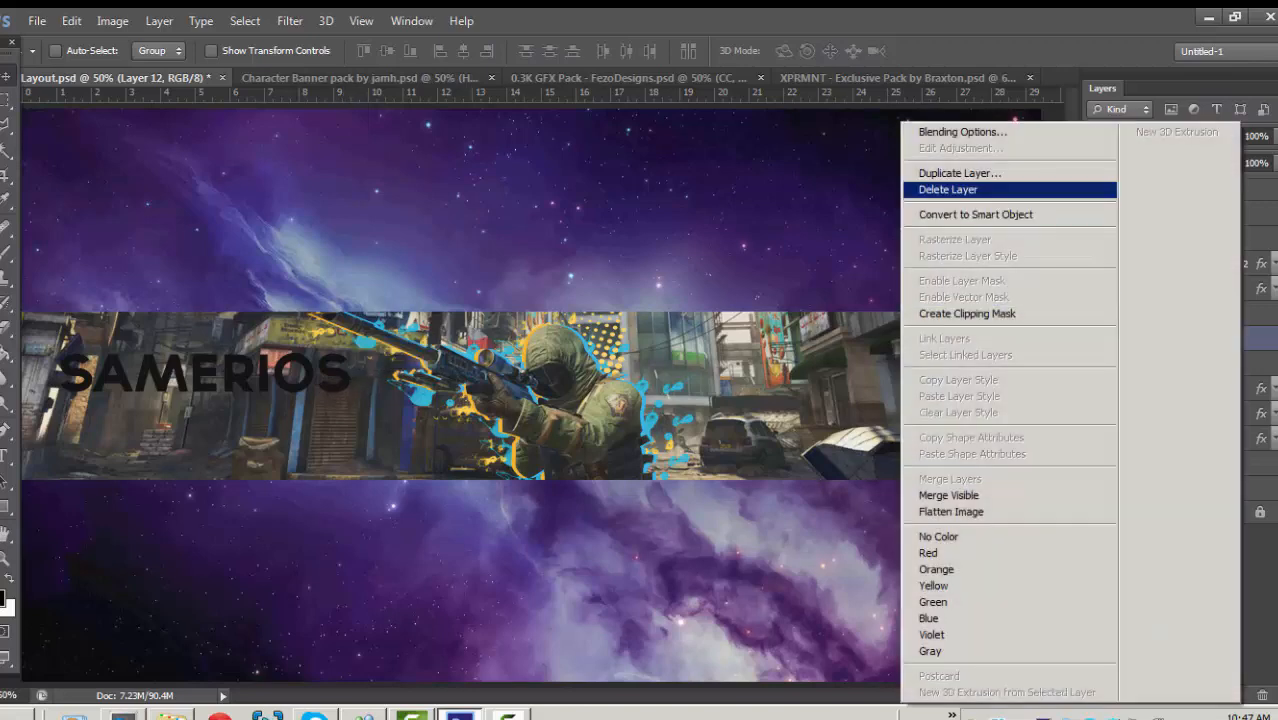
pyautogui.click(960, 188)
pyautogui.press('Return')
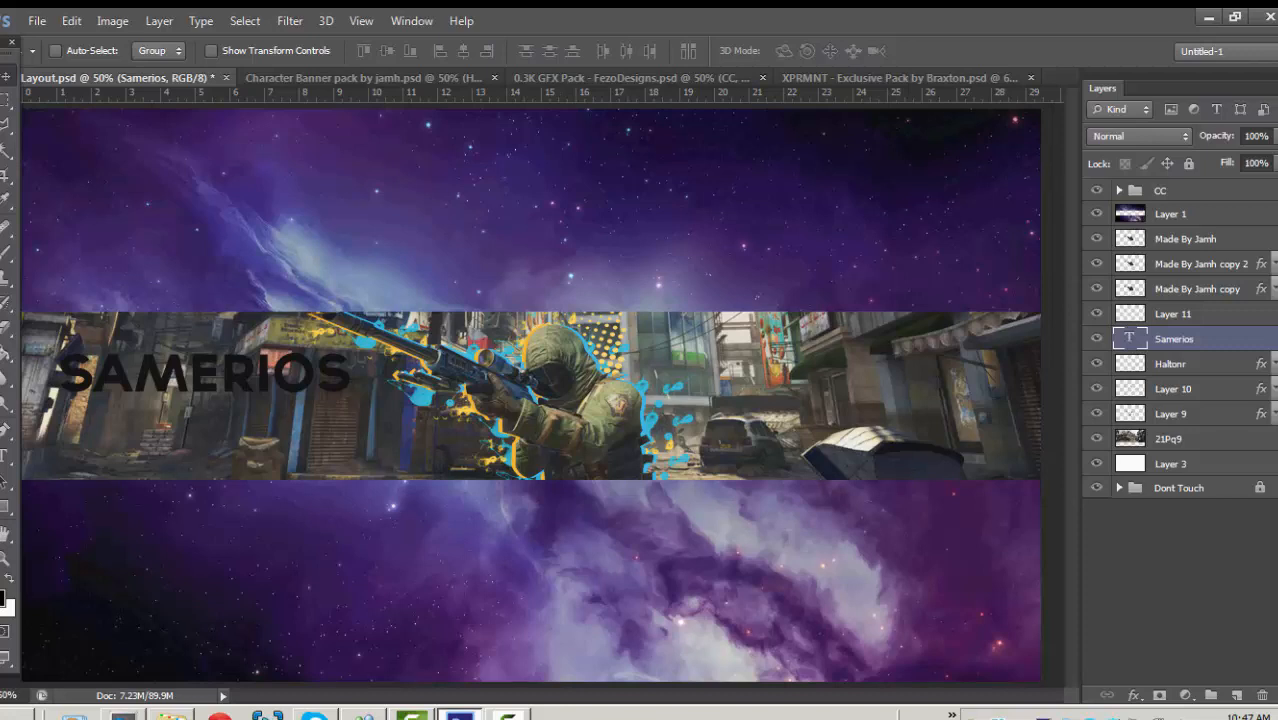
# Duplicate the Samerios text layer and give the copy a Color Overlay in yellow-orange f7b535 sampled from the dots behind the soldier.
pyautogui.hotkey('ctrl', 'j')
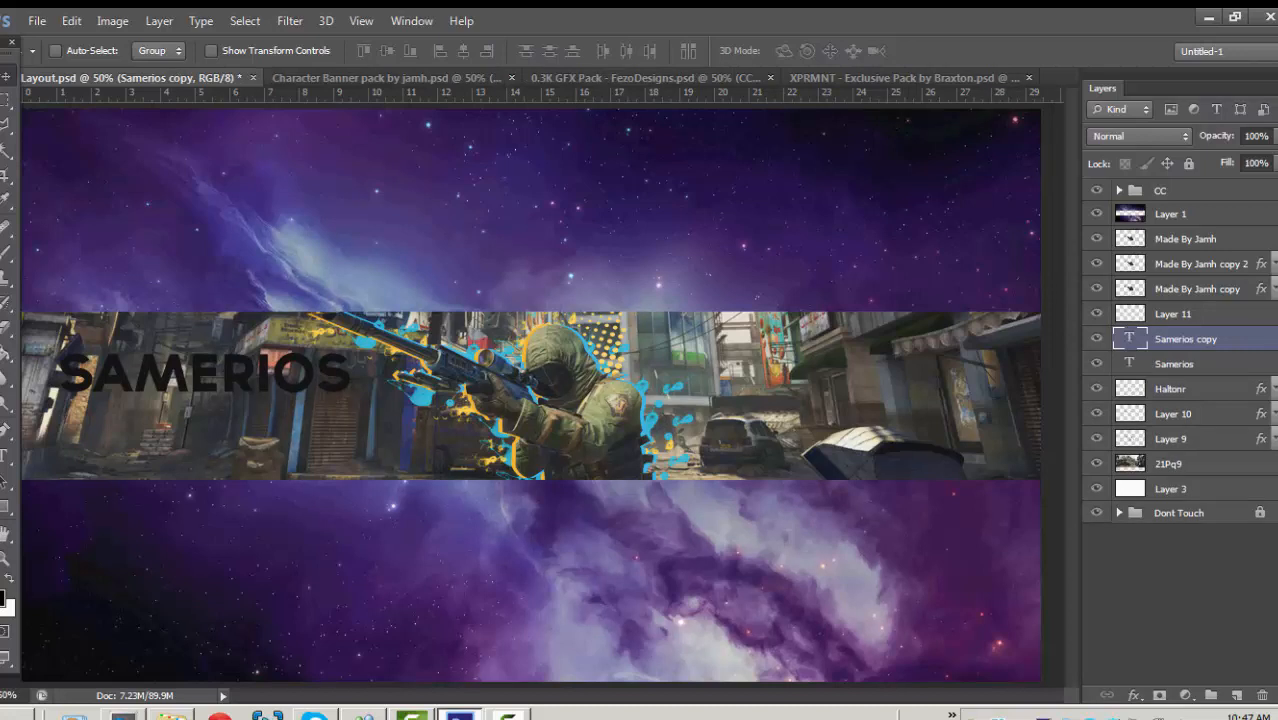
pyautogui.doubleClick(1236, 338)
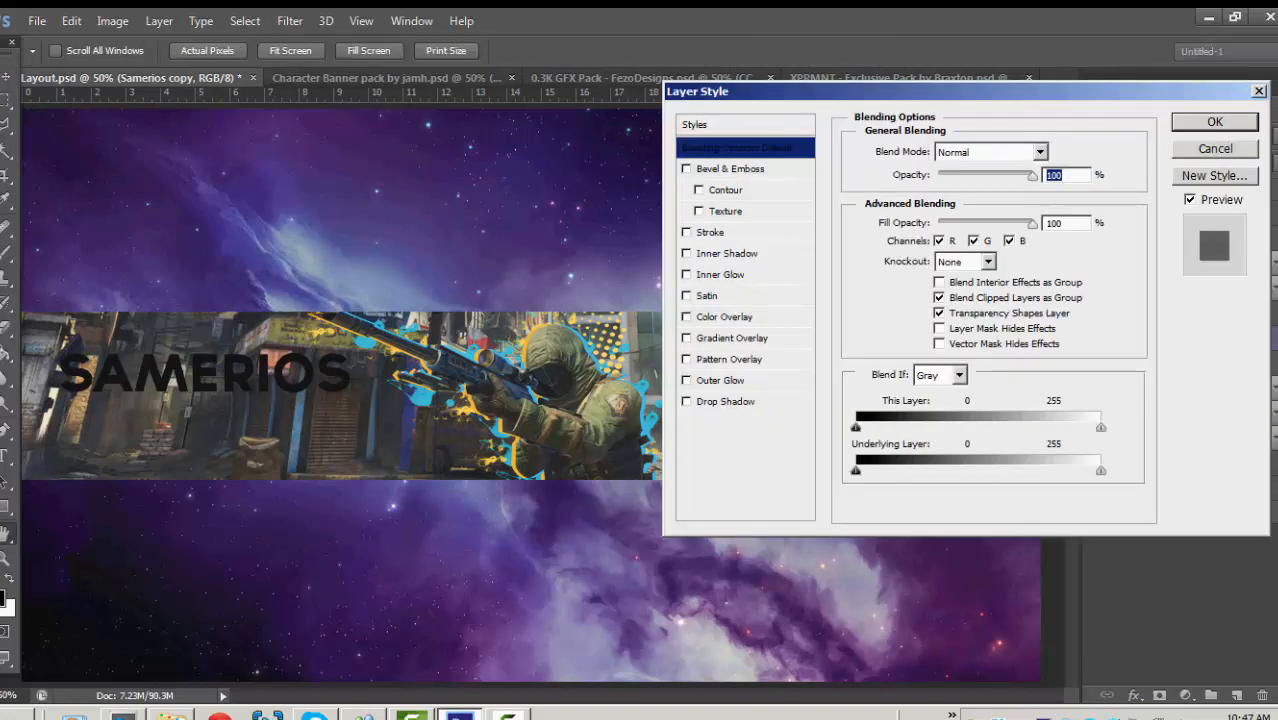
pyautogui.click(686, 317)
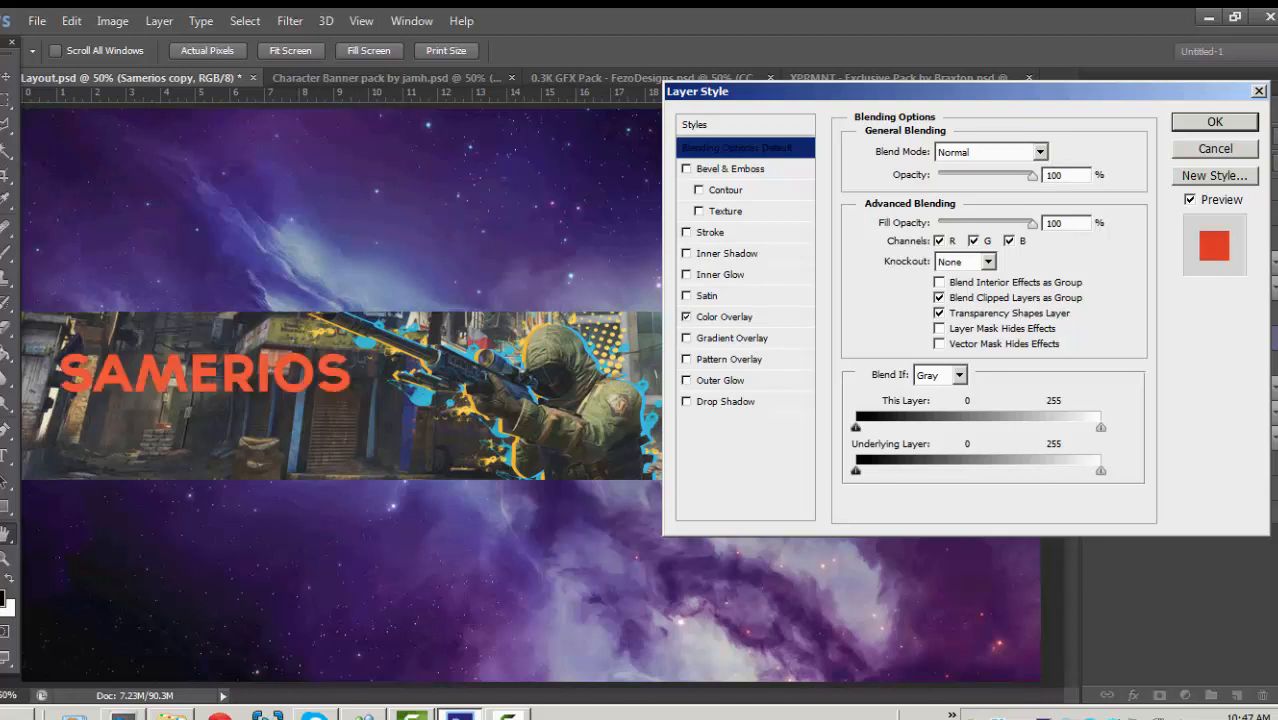
pyautogui.click(724, 317)
pyautogui.click(1059, 152)
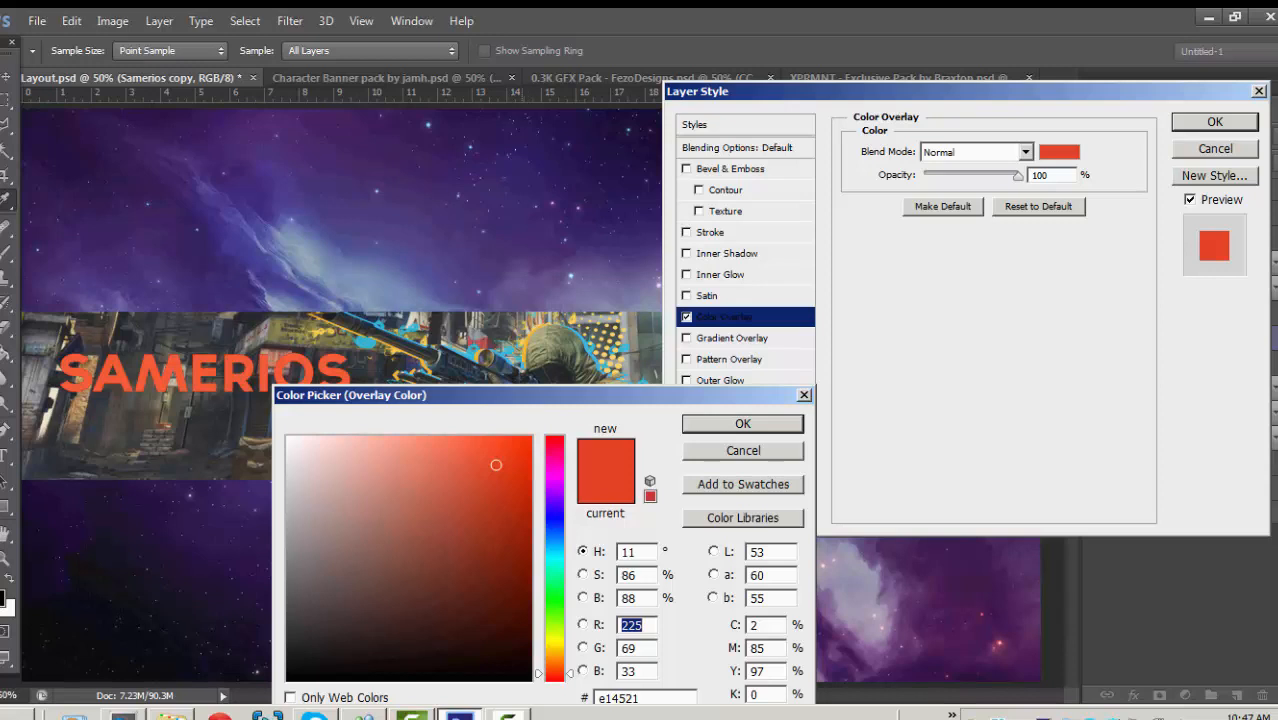
pyautogui.click(611, 340)
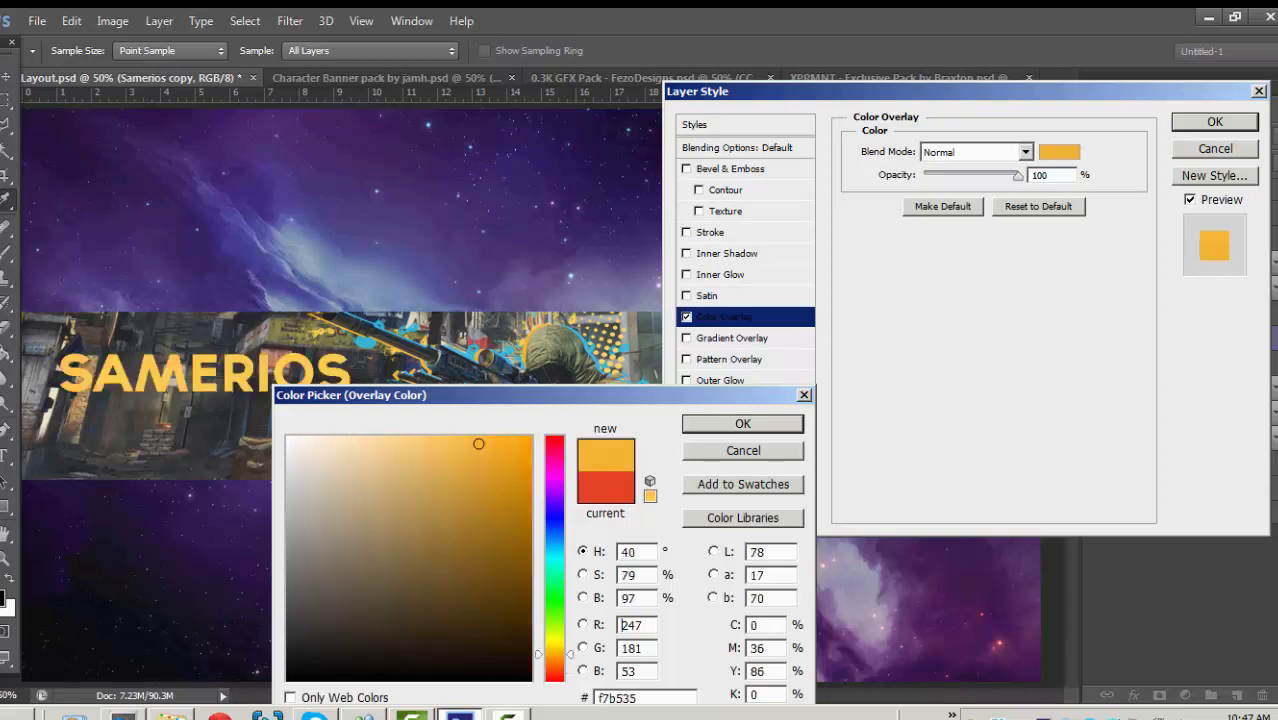
pyautogui.click(742, 423)
pyautogui.click(1214, 121)
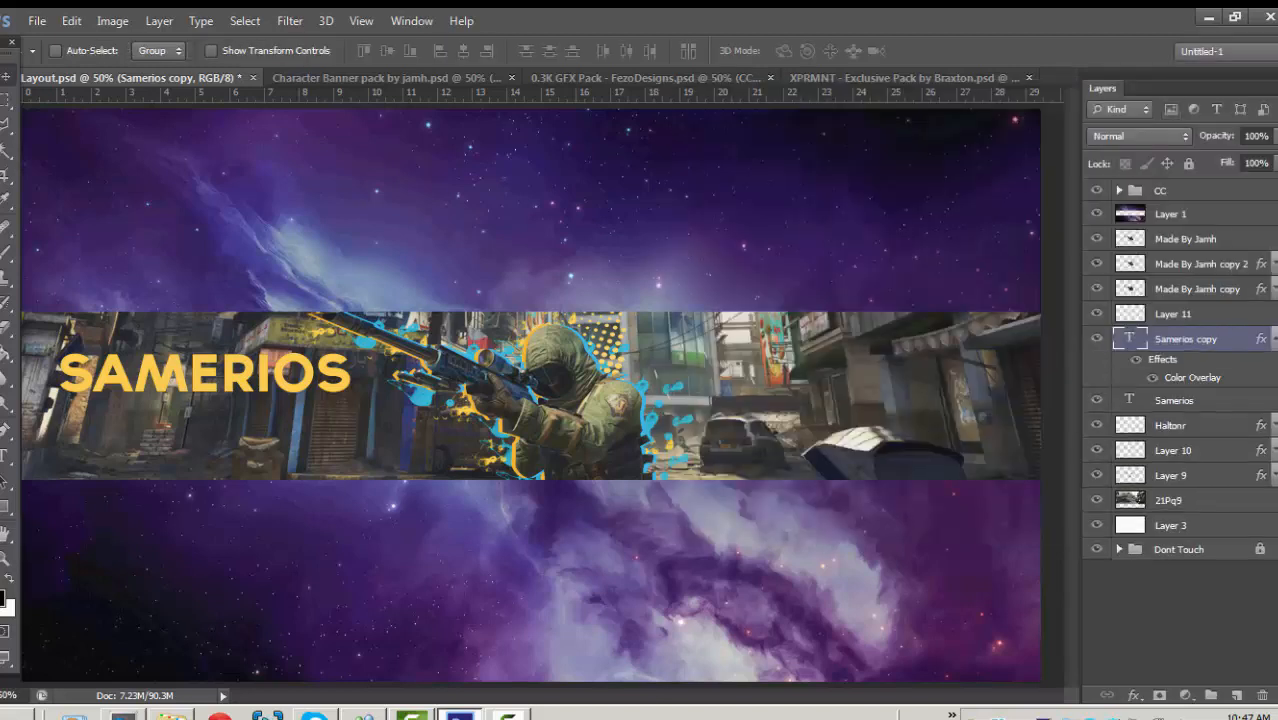
# Place the yellow Samerios copy beneath the original text layer, collapse its effects list, and offset it slightly to the left.
pyautogui.moveTo(1186, 339); pyautogui.dragTo(1186, 428)
pyautogui.click(1274, 364)
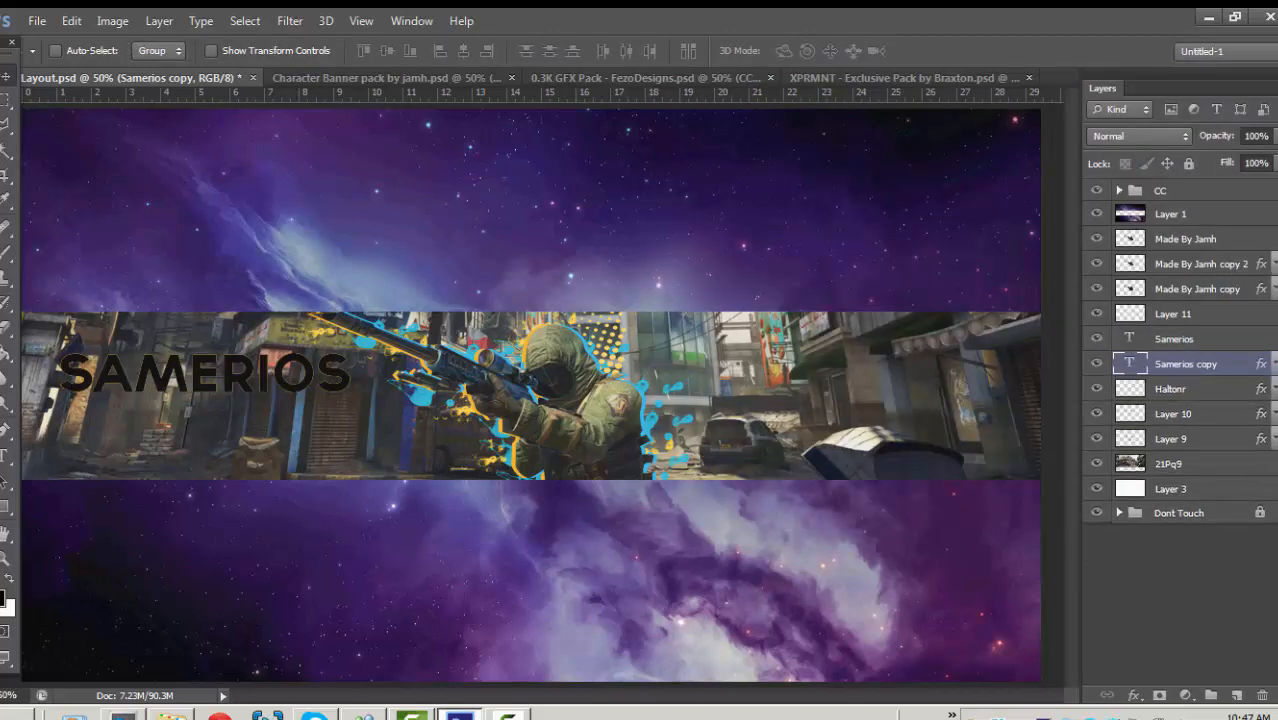
pyautogui.click(1274, 289)
pyautogui.click(1274, 289)
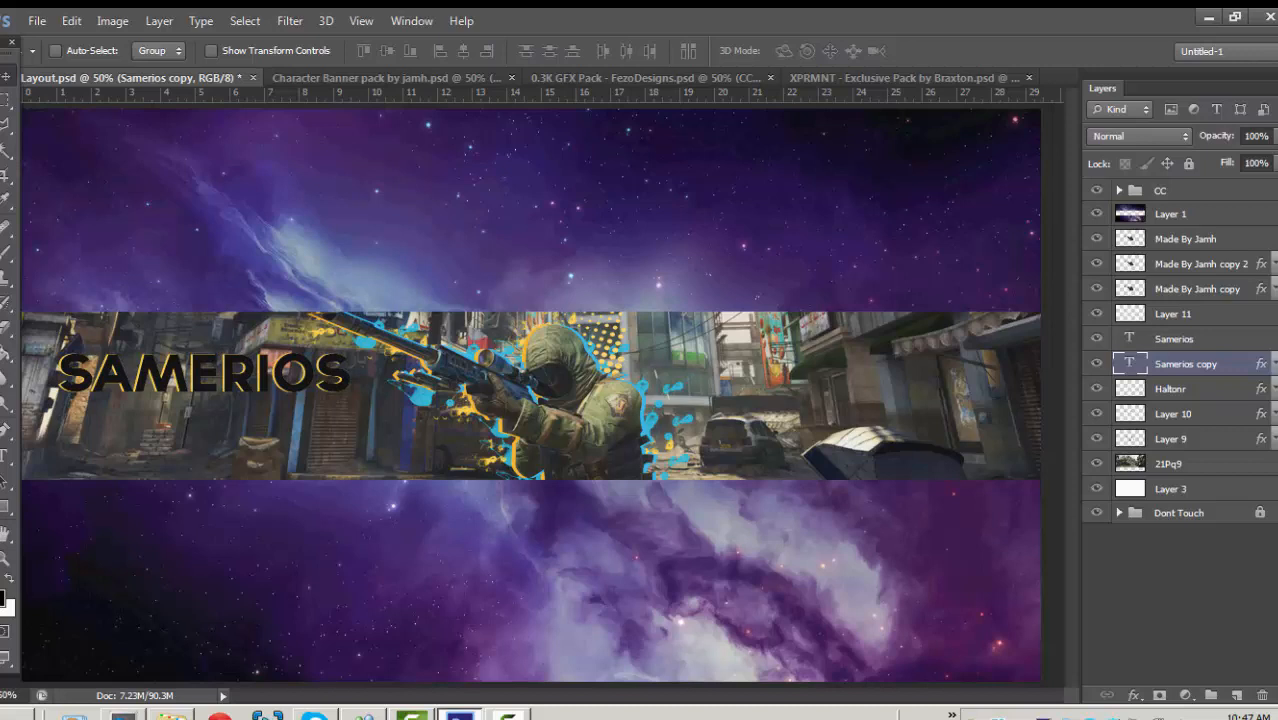
# Duplicate the yellow title copy, change the duplicate's Color Overlay to teal, and offset it slightly to the right.
pyautogui.hotkey('ctrl', 'j')
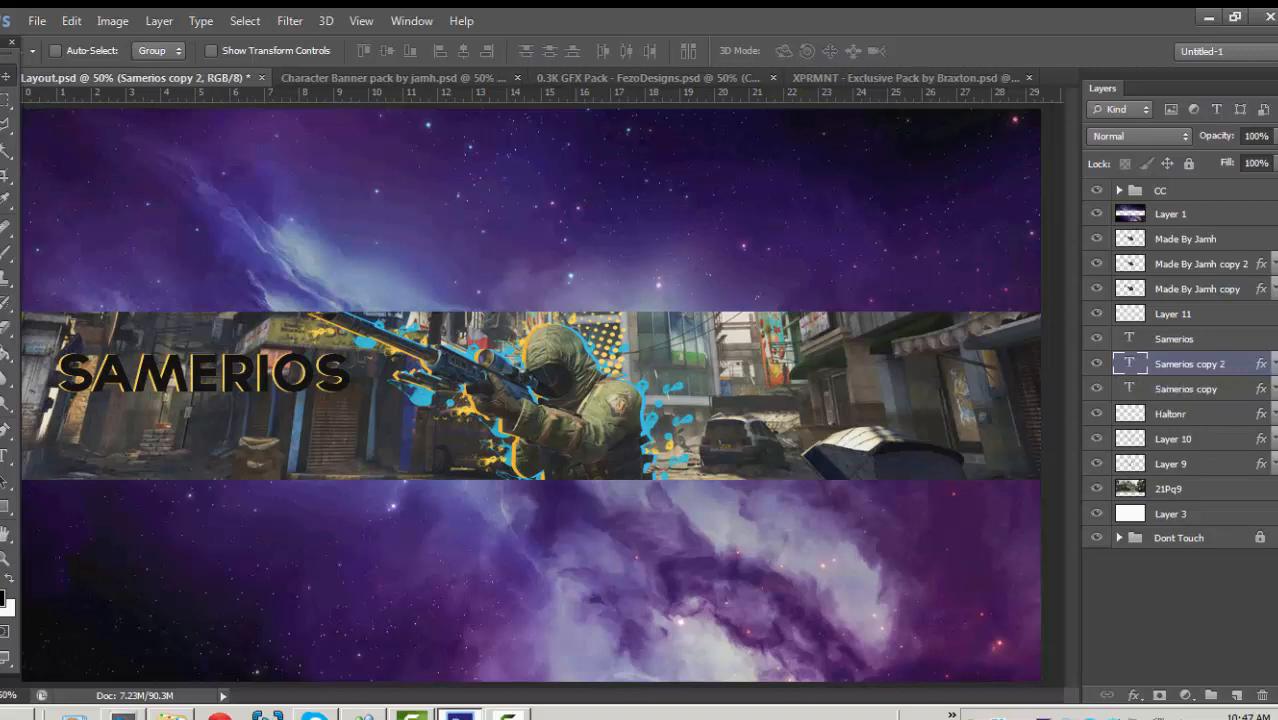
pyautogui.doubleClick(1230, 363)
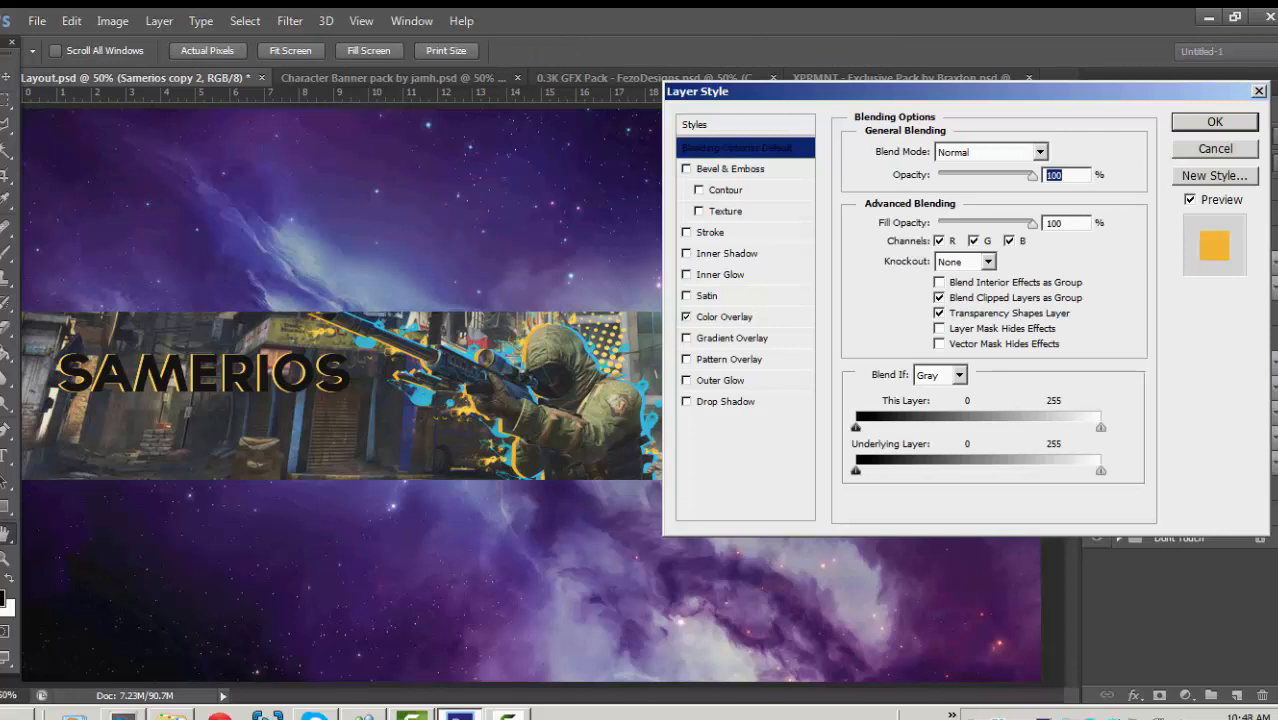
pyautogui.click(744, 316)
pyautogui.click(1059, 152)
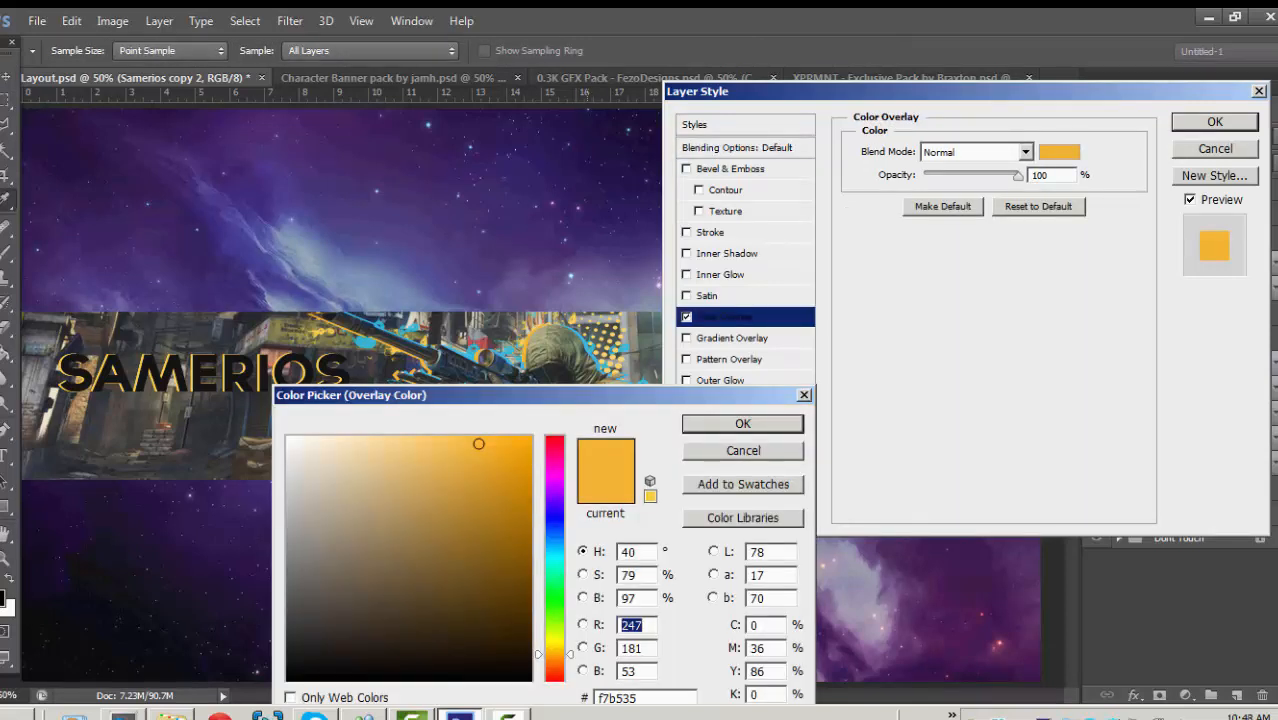
pyautogui.press('Return')
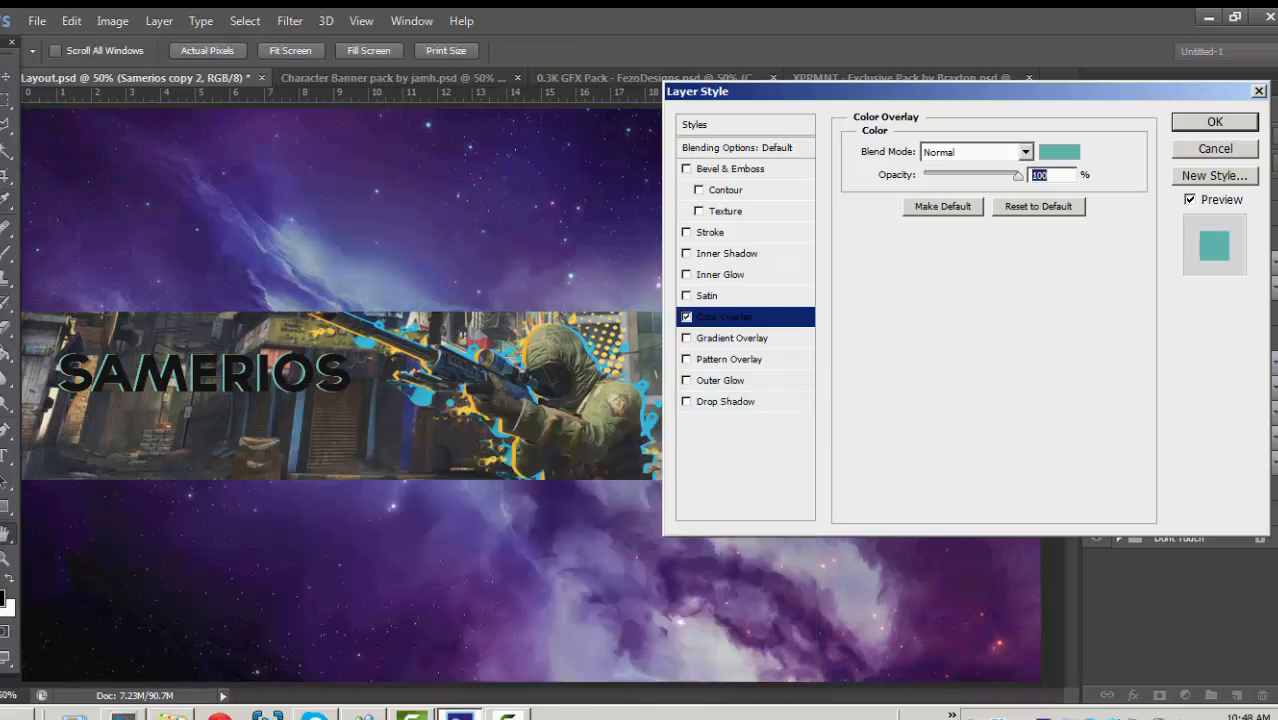
pyautogui.press('Return')
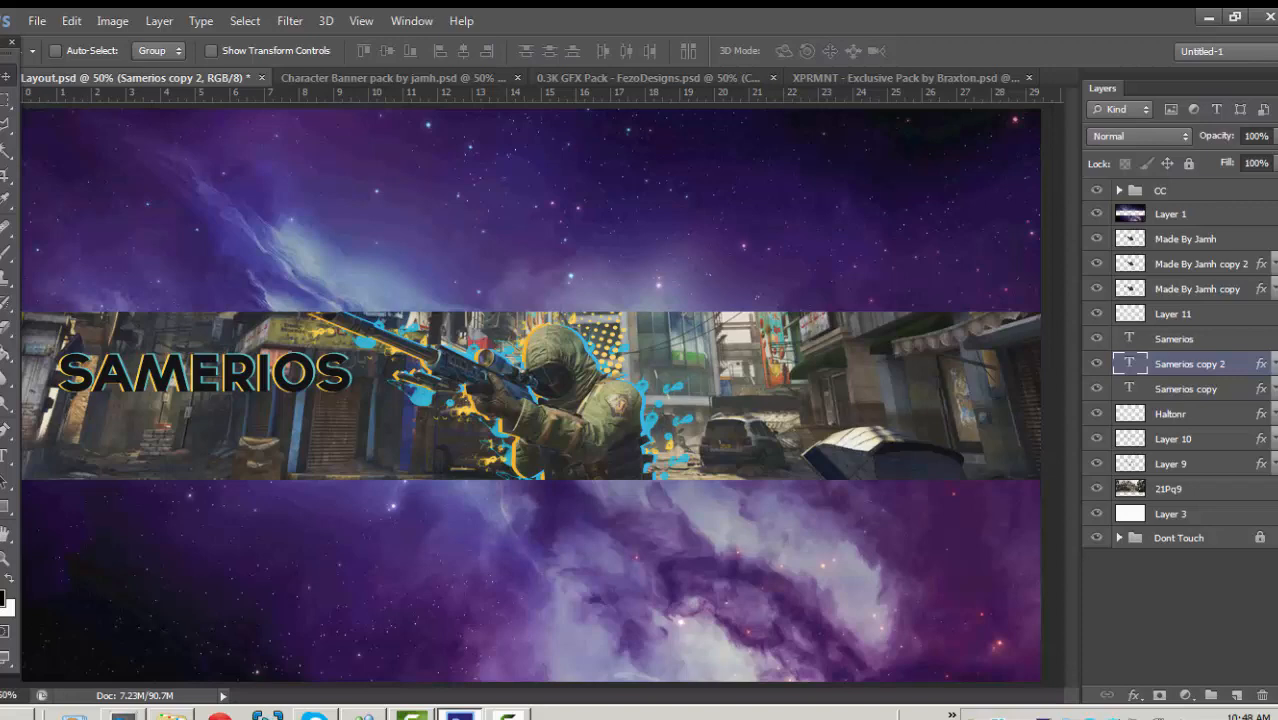
# Copy the red virus texture from the XPRMNT pack's Virus group into the Layout document, below the Samerios text layer.
pyautogui.click(655, 78)
pyautogui.click(910, 78)
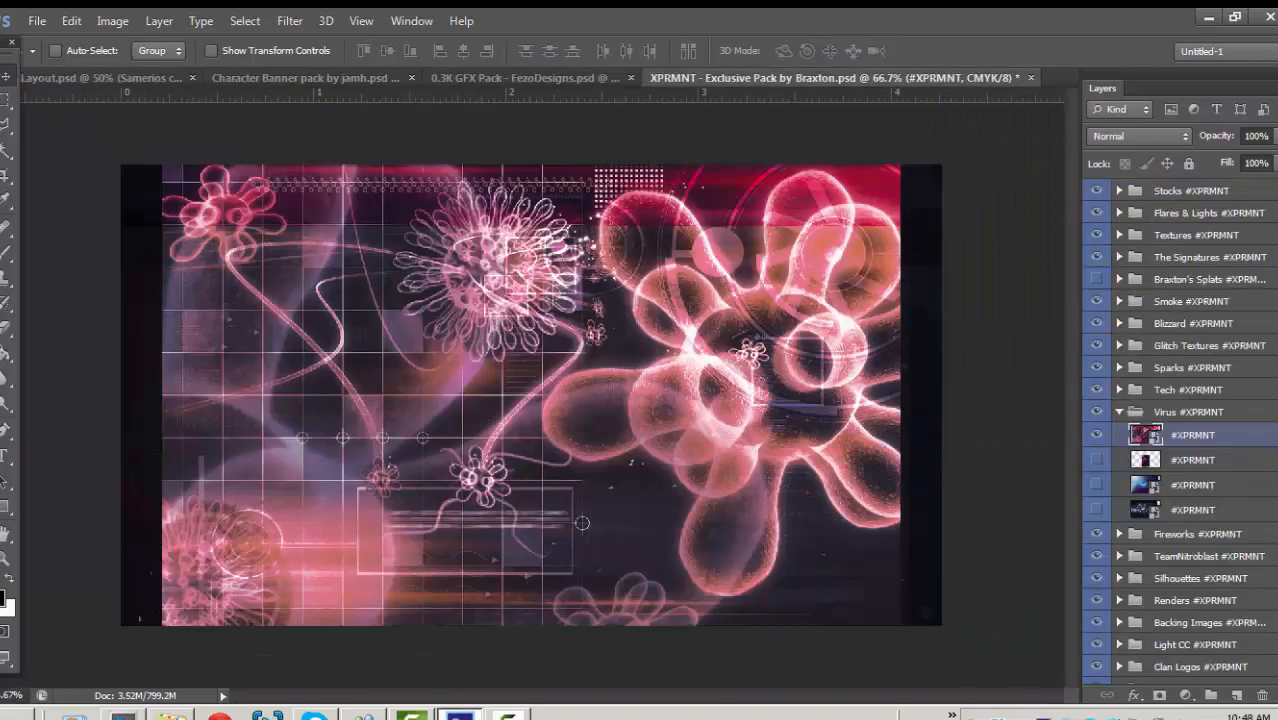
pyautogui.moveTo(212, 264); pyautogui.dragTo(125, 369)
# Try to stretch the #XPRMNT texture non-proportionally across the full width of the banner.
pyautogui.hotkey('ctrl', 't')
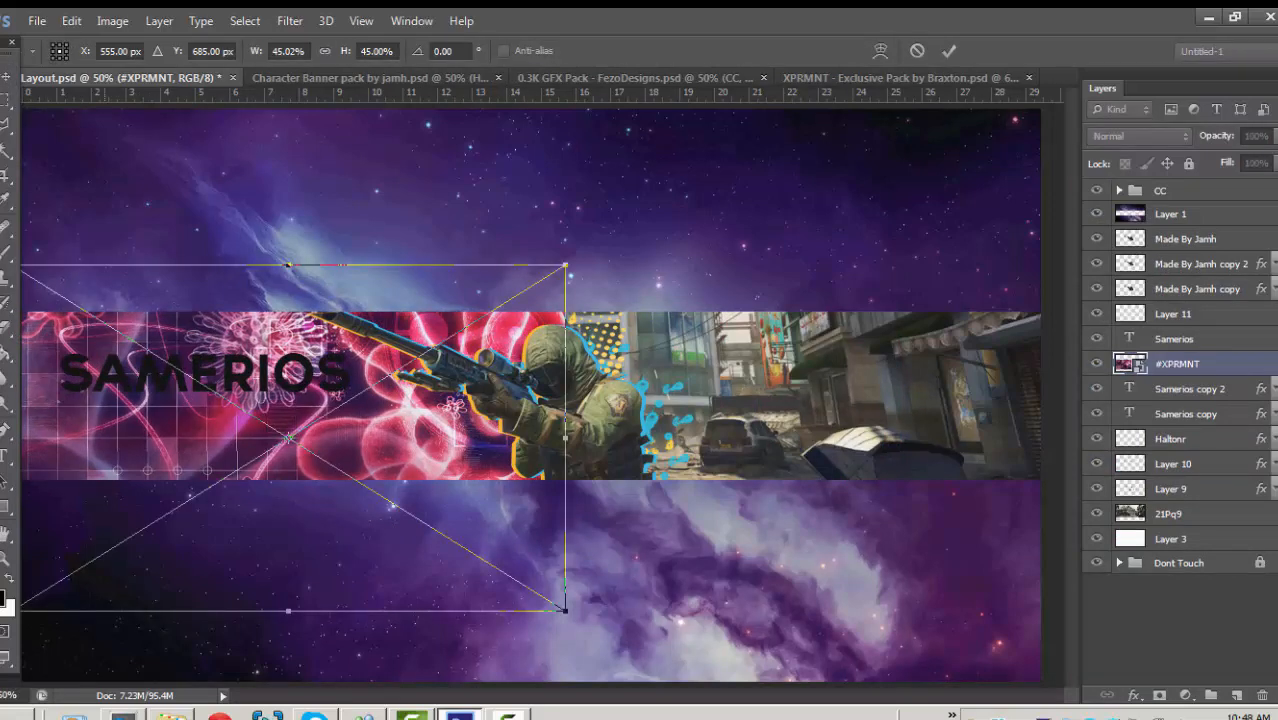
pyautogui.moveTo(566, 266); pyautogui.dragTo(1180, 192)
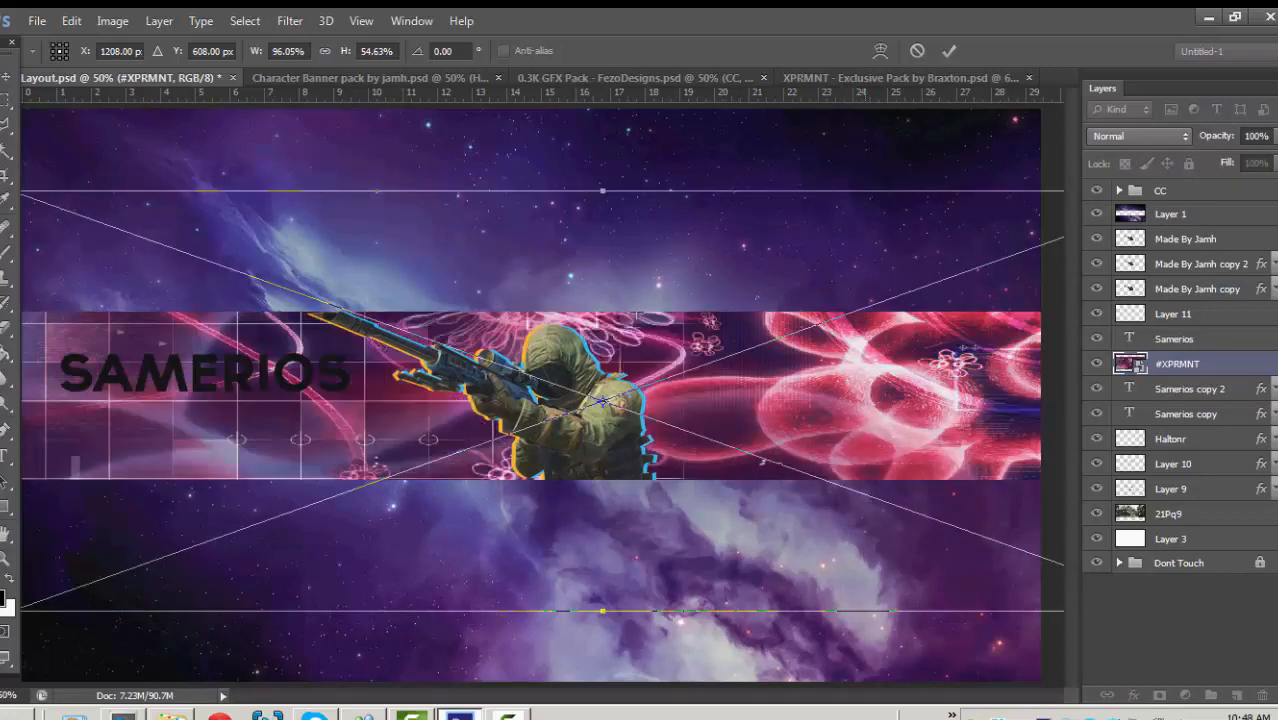
pyautogui.press('Return')
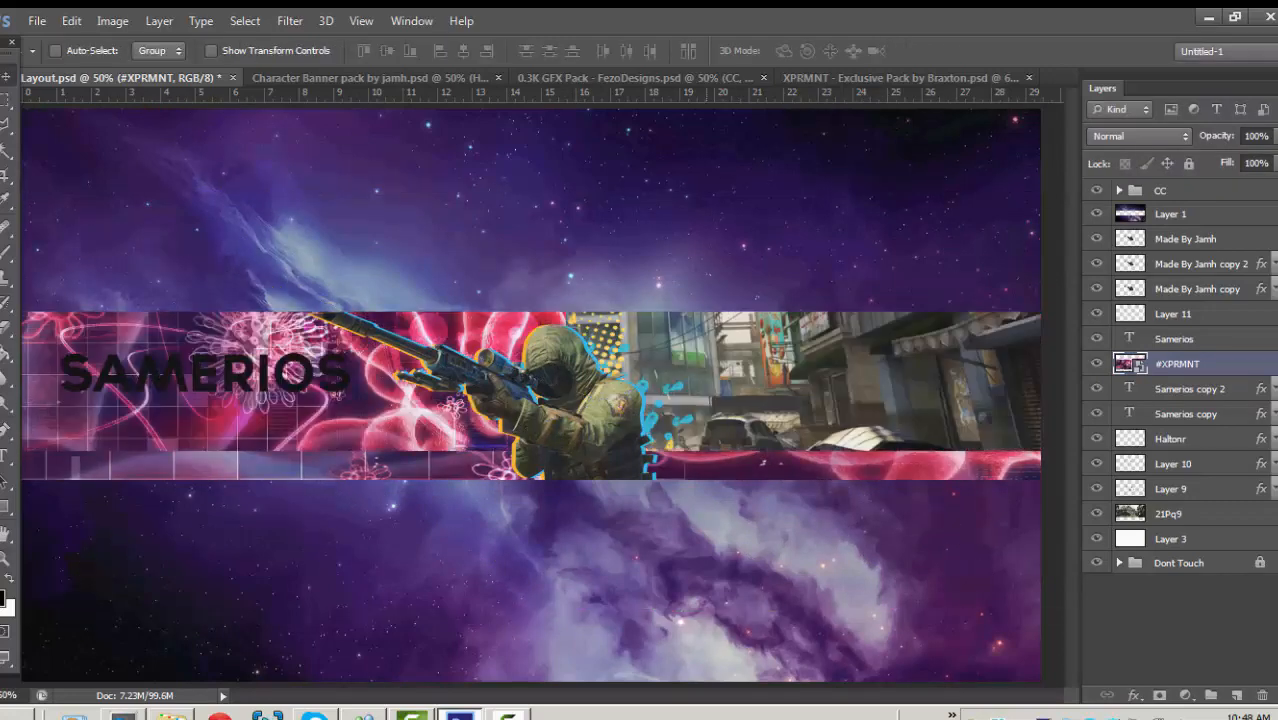
# Enlarge the #XPRMNT texture until it covers the whole banner strip, and nudge it slightly to the left.
pyautogui.hotkey('ctrl', 't')
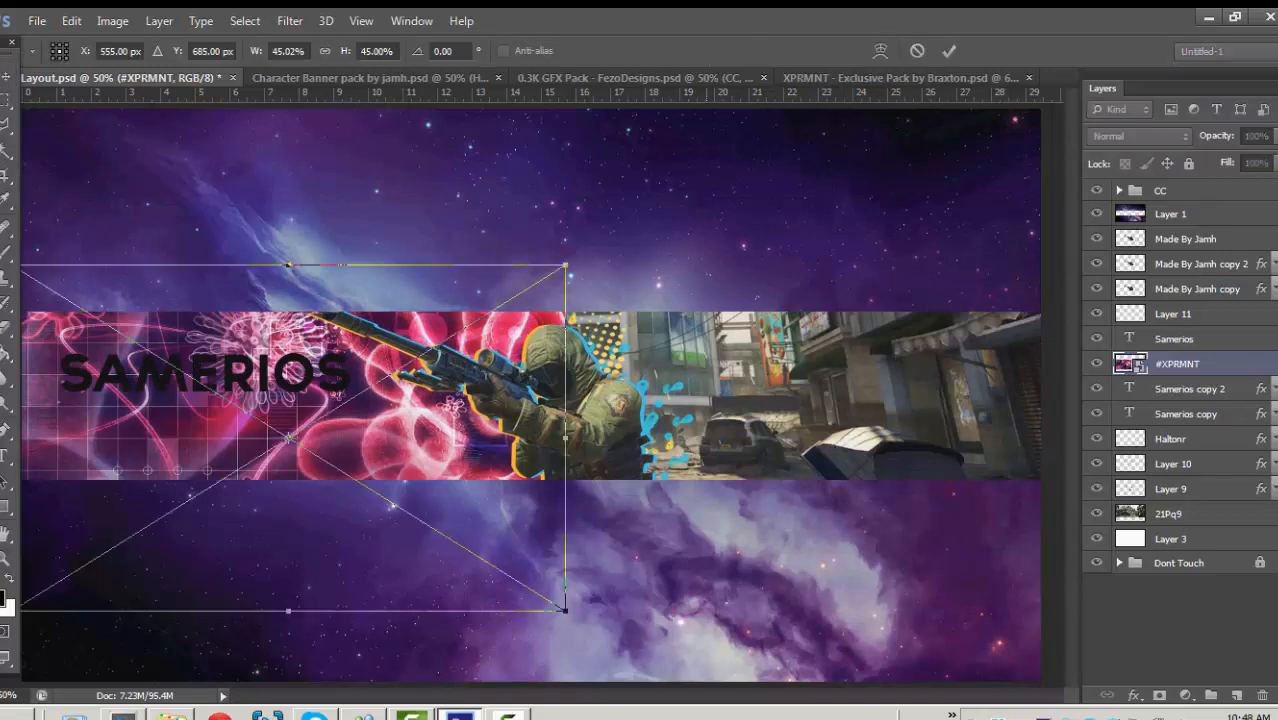
pyautogui.moveTo(570, 263); pyautogui.dragTo(1071, 2)
pyautogui.press('Return')
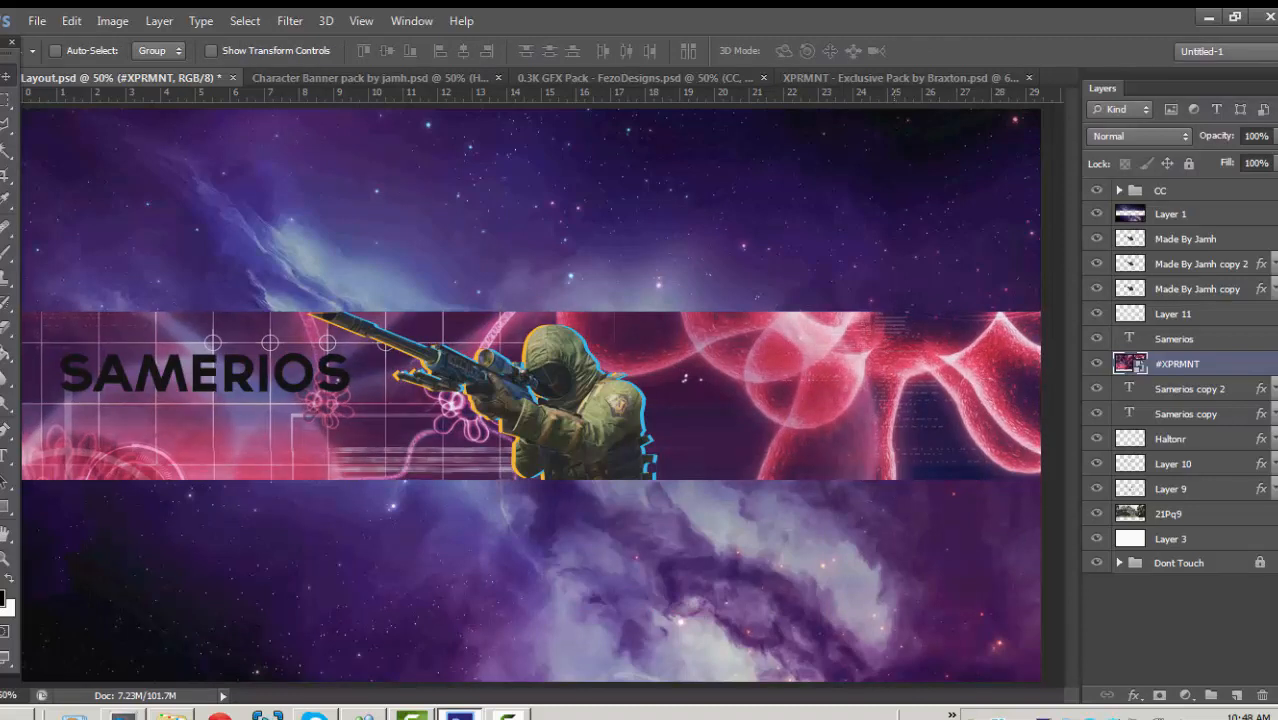
pyautogui.press('Left')
pyautogui.press('Left')
pyautogui.press('Left')
pyautogui.press('Left')
pyautogui.press('Left')
pyautogui.press('Left')
pyautogui.press('Left')
pyautogui.press('Left')
pyautogui.press('Left')
pyautogui.press('Left')
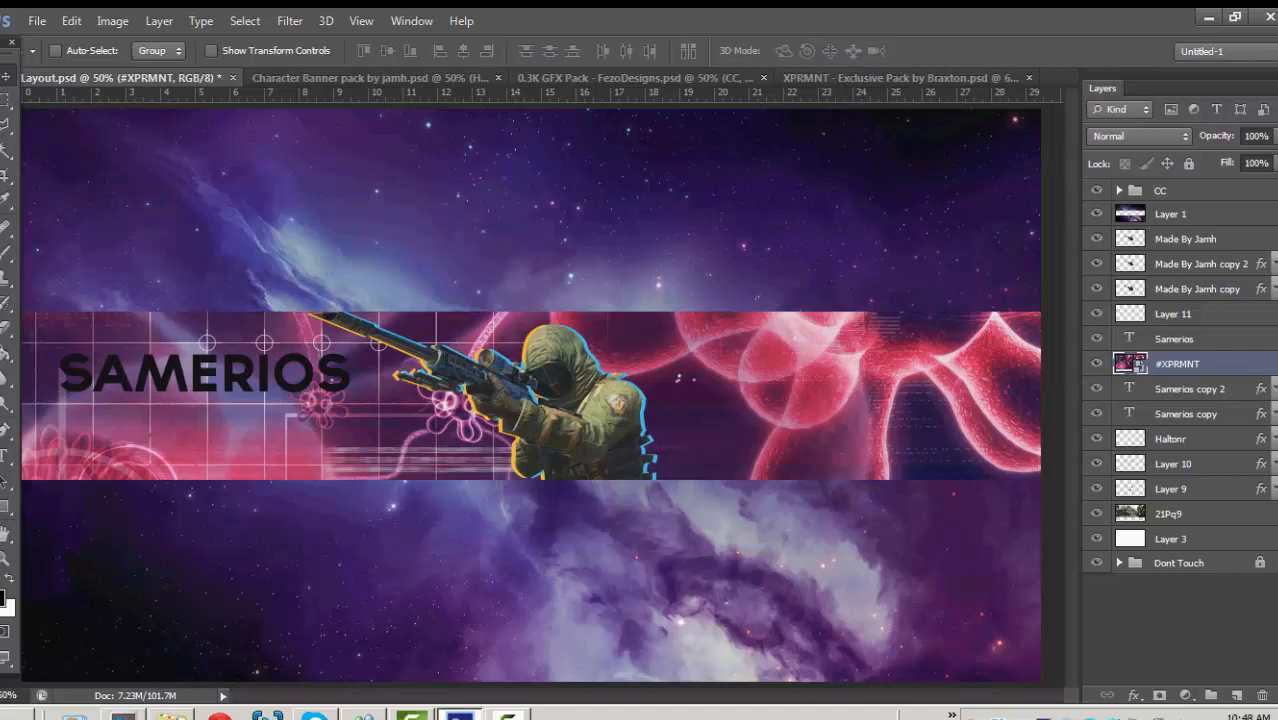
# Move the #XPRMNT layer directly above the 21Pq9 background and set its blend mode to Overlay.
pyautogui.moveTo(1195, 363); pyautogui.dragTo(1190, 500)
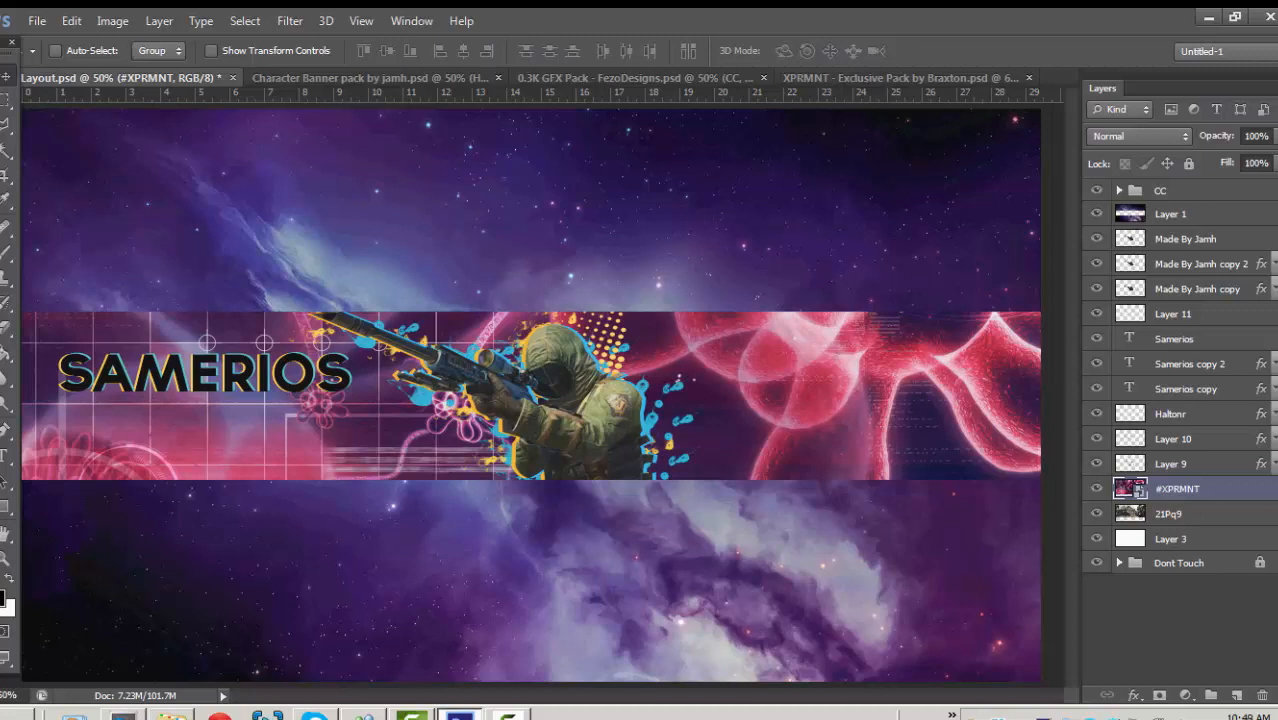
pyautogui.click(1138, 136)
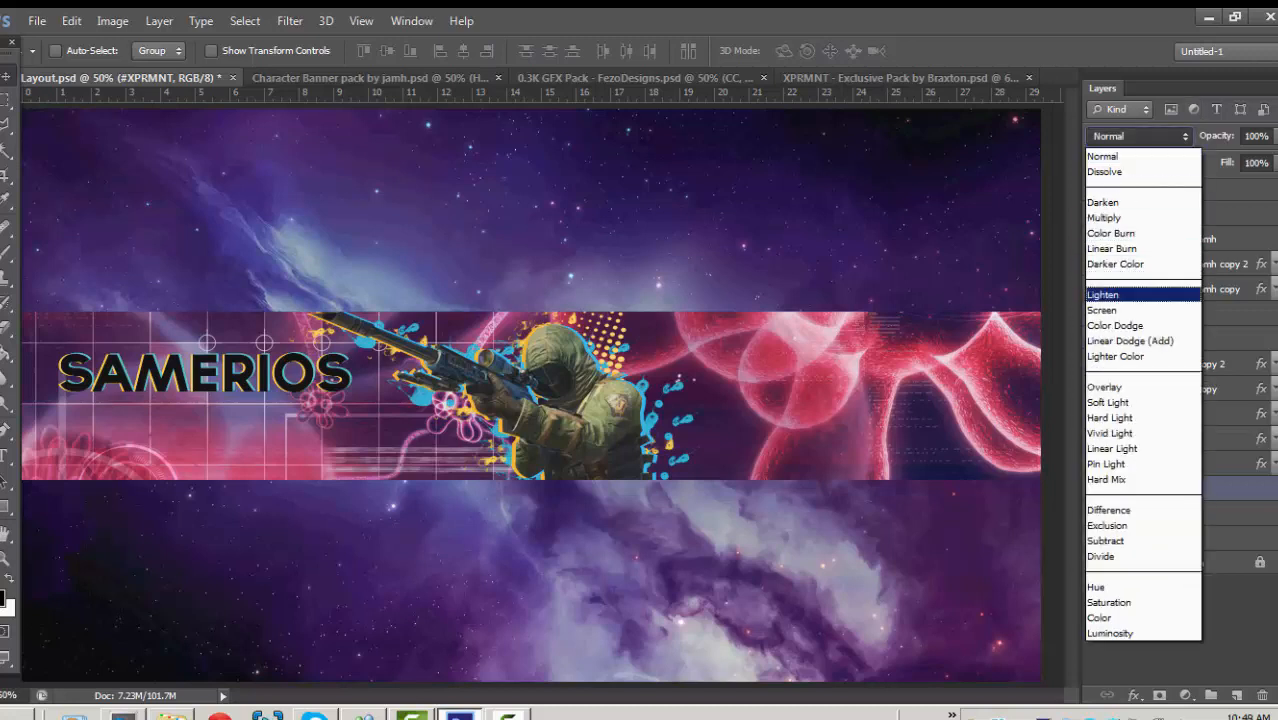
pyautogui.click(1104, 387)
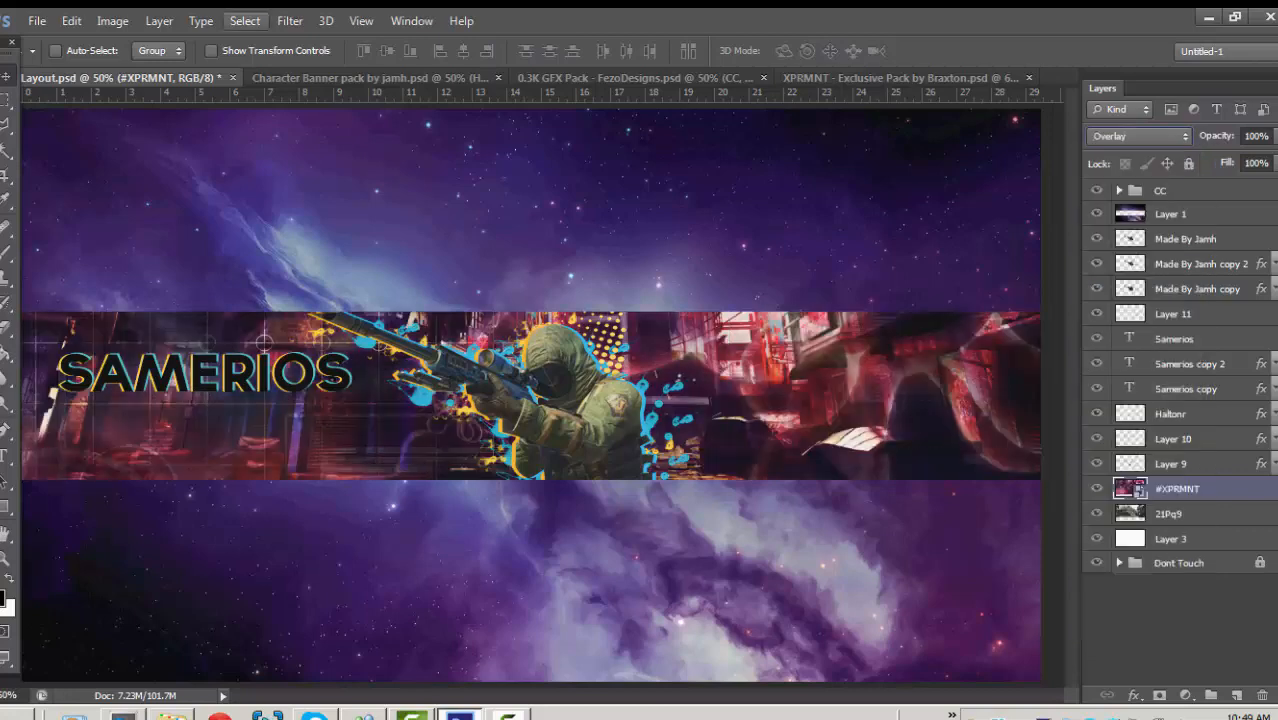
# Examine the colour-correction groups in the CC folder of the 0.3K GFX Pack, and return to the Layout document.
pyautogui.click(36, 20)
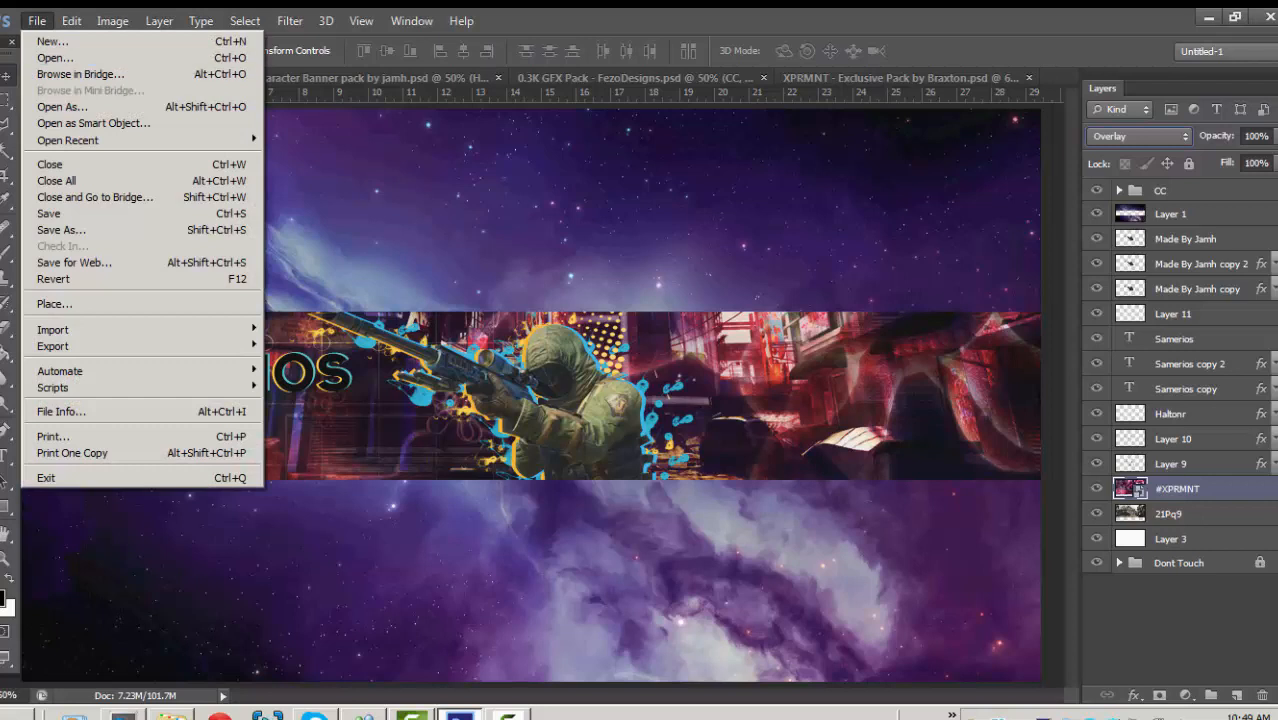
pyautogui.click(640, 77)
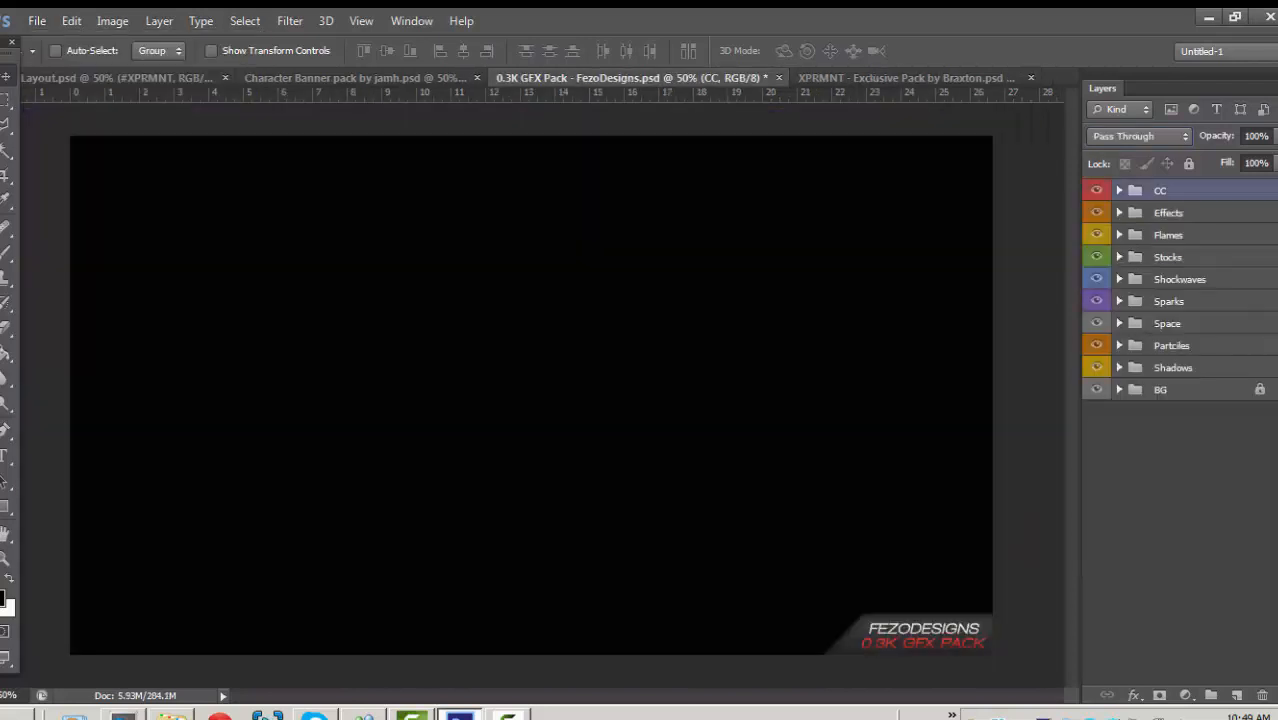
pyautogui.click(1119, 190)
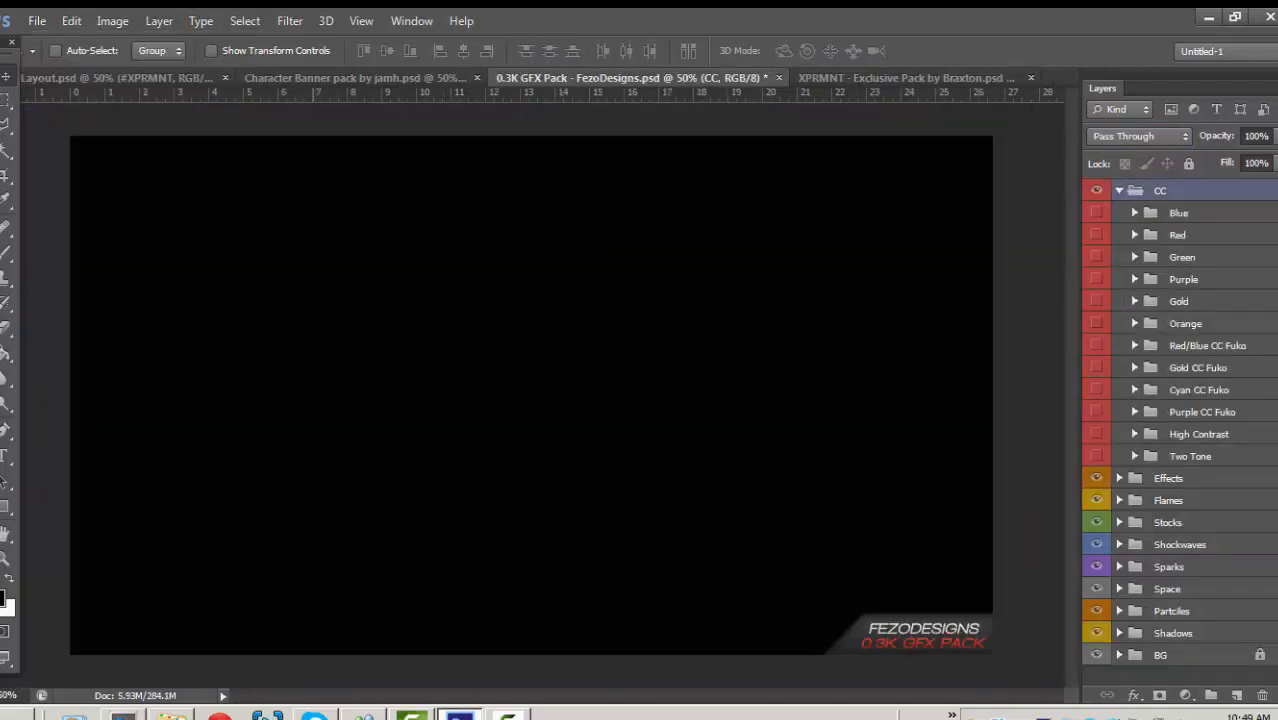
pyautogui.click(115, 77)
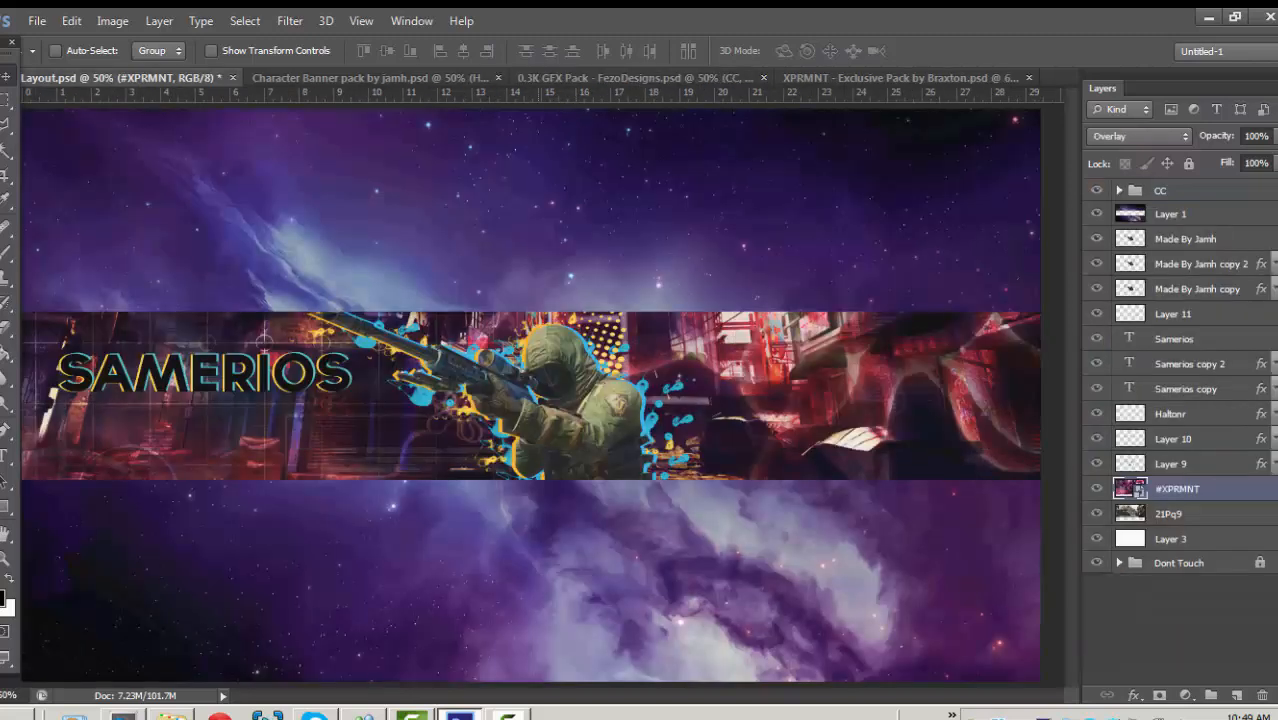
# Lower the #XPRMNT layer's opacity to 71% and select the Dont Touch group.
pyautogui.click(1276, 136)
pyautogui.moveTo(1276, 157); pyautogui.dragTo(1249, 157)
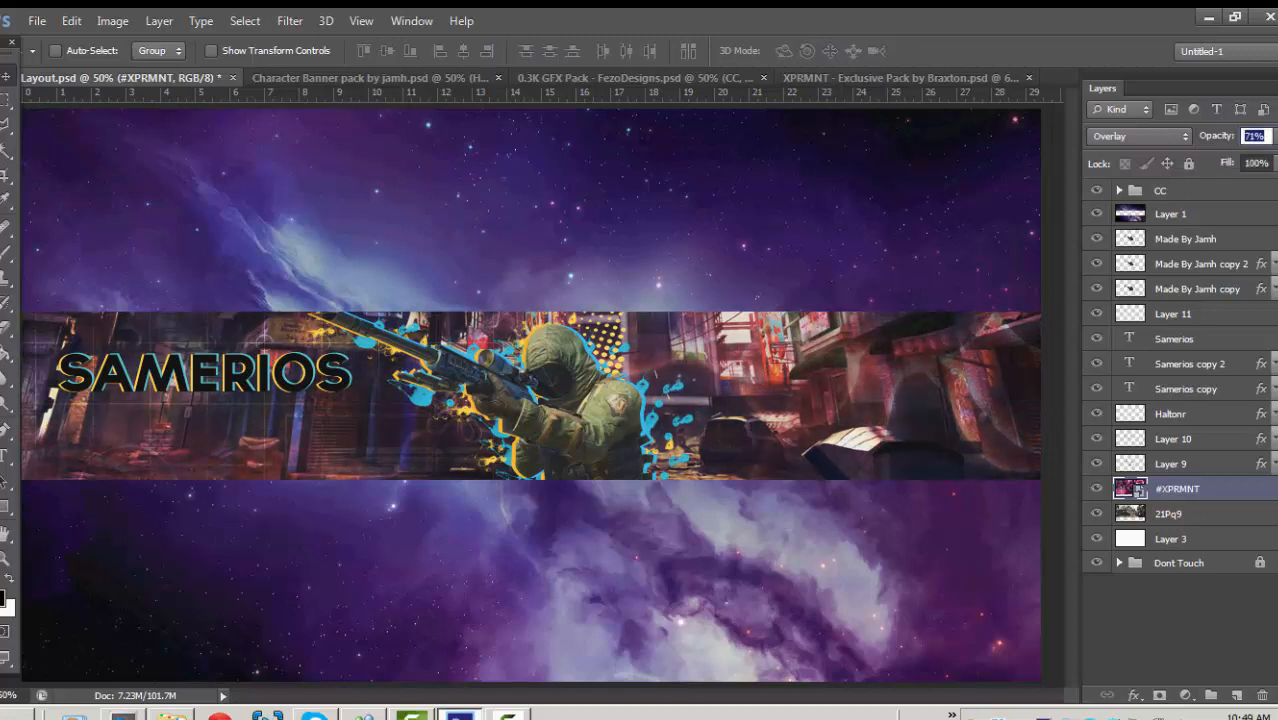
pyautogui.click(1179, 562)
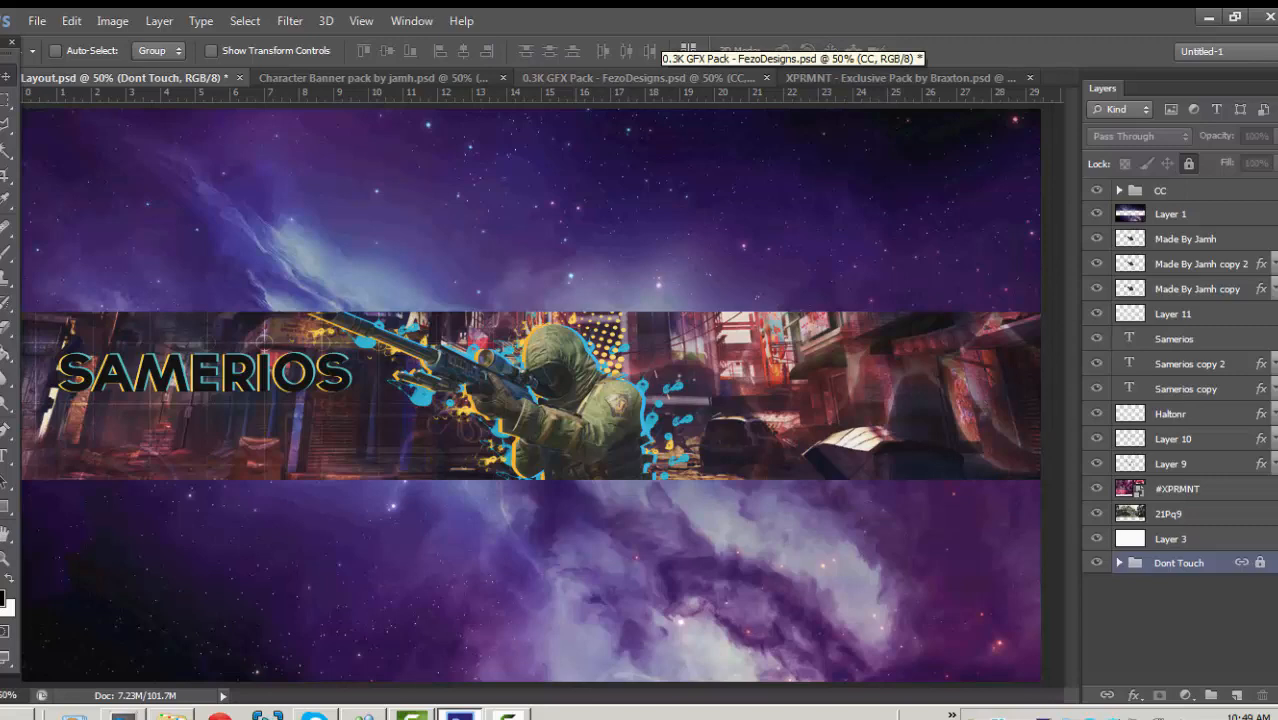
# Compare the banner with and without the #XPRMNT texture by hiding the layer and showing it again.
pyautogui.click(640, 77)
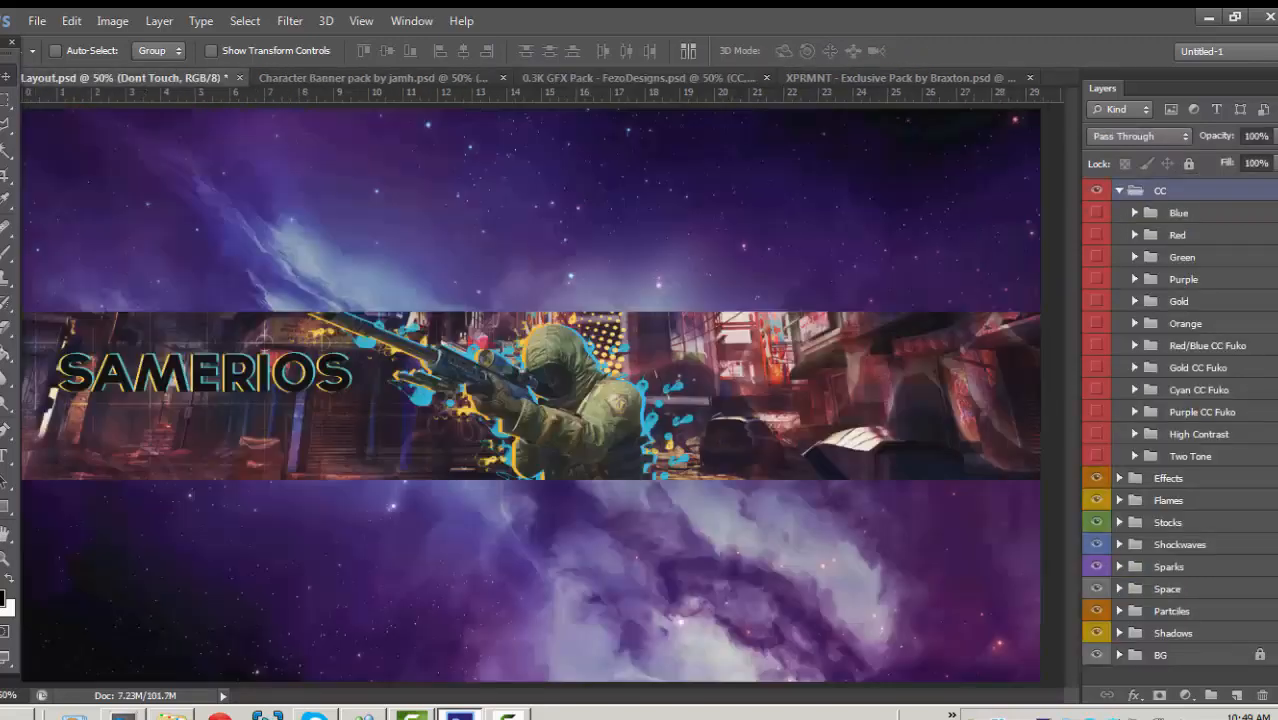
pyautogui.click(118, 77)
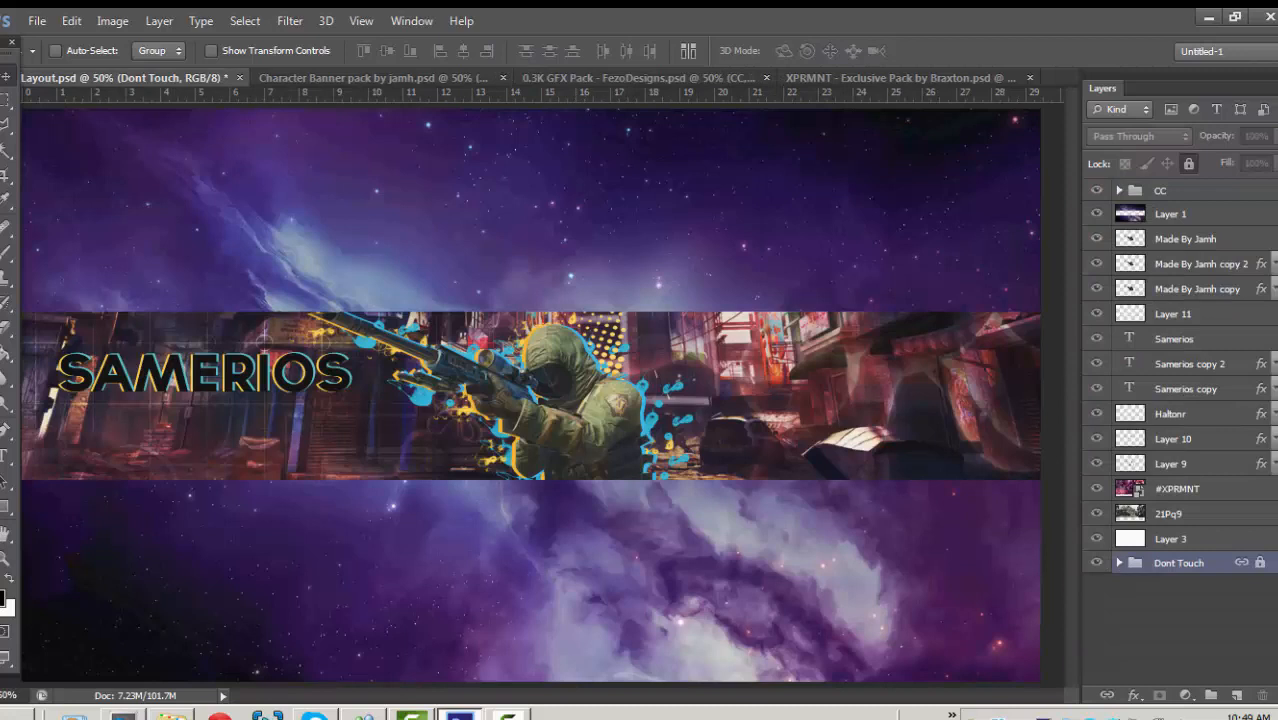
pyautogui.click(1096, 488)
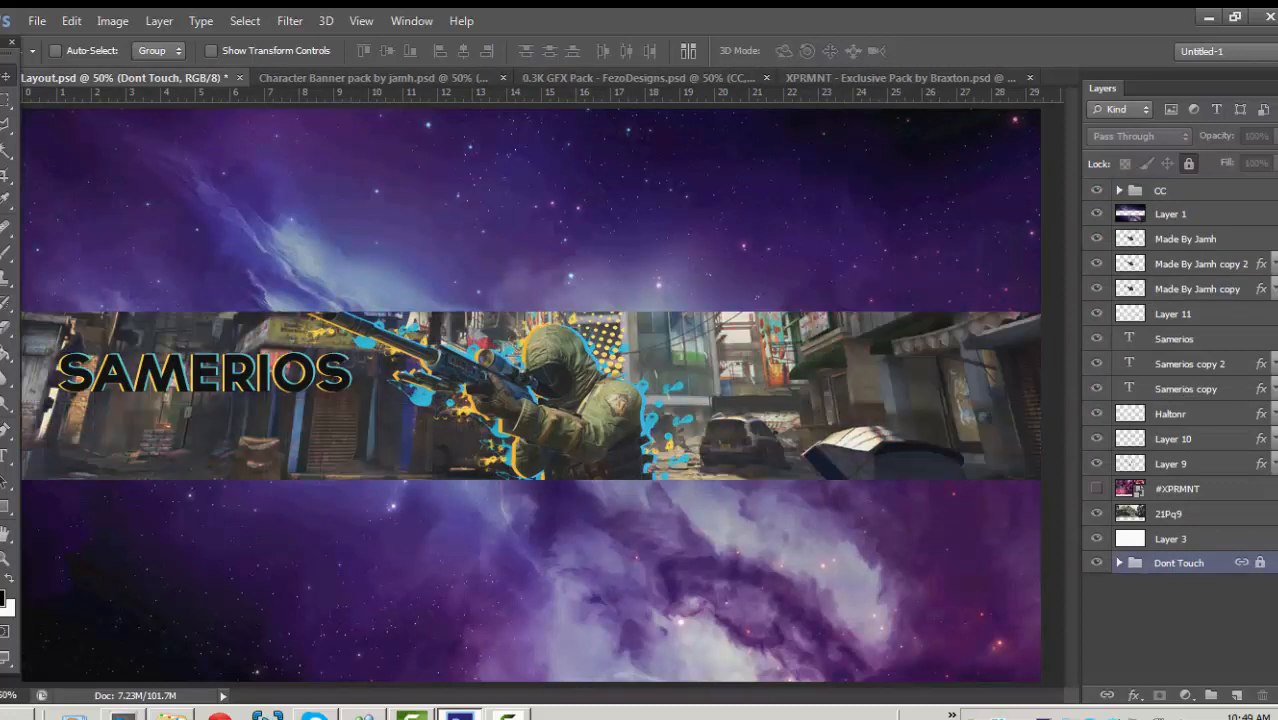
pyautogui.click(1096, 488)
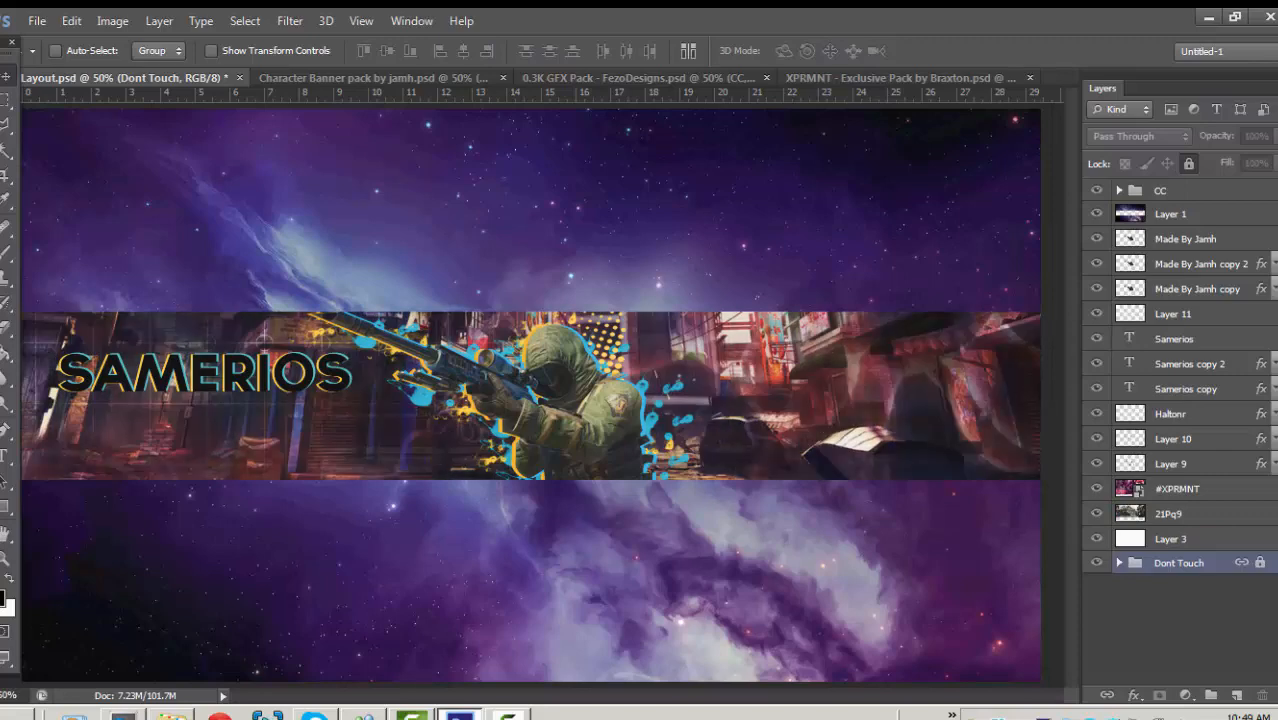
# Duplicate the Gold group from the 0.3K GFX Pack document into BehrsLayout.psd as Gold, and switch to the layout document.
pyautogui.click(900, 77)
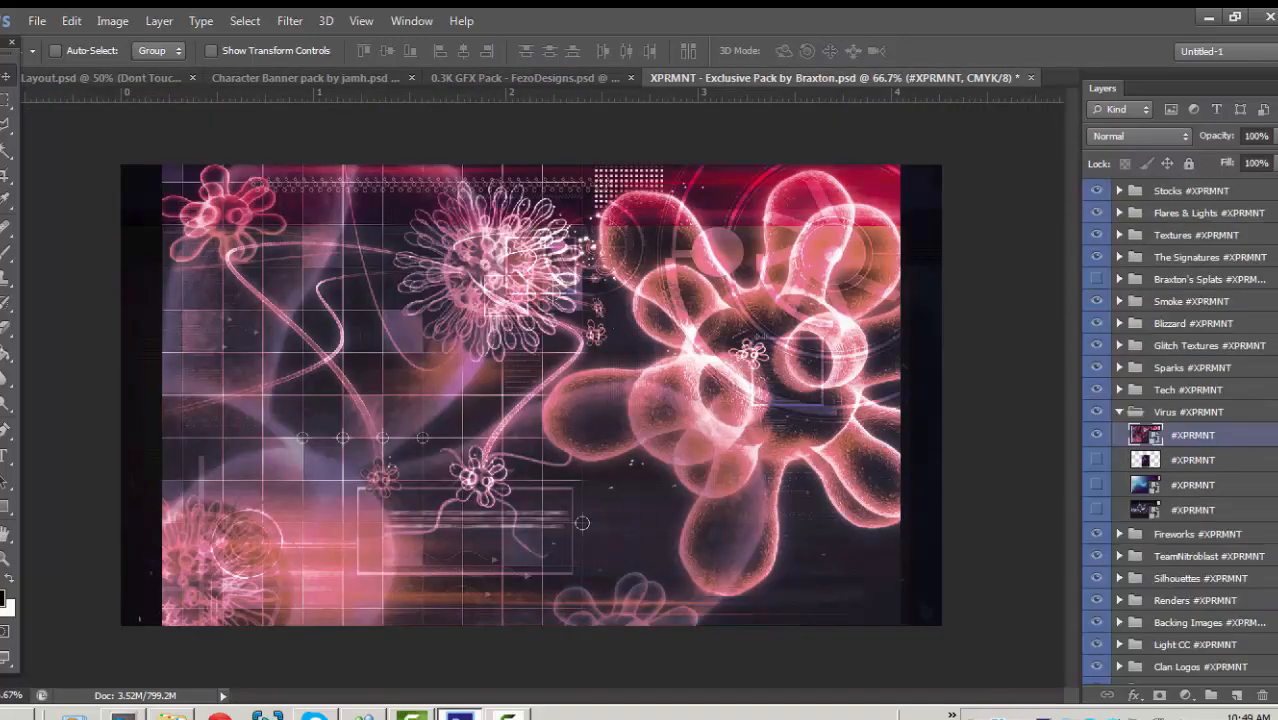
pyautogui.click(525, 77)
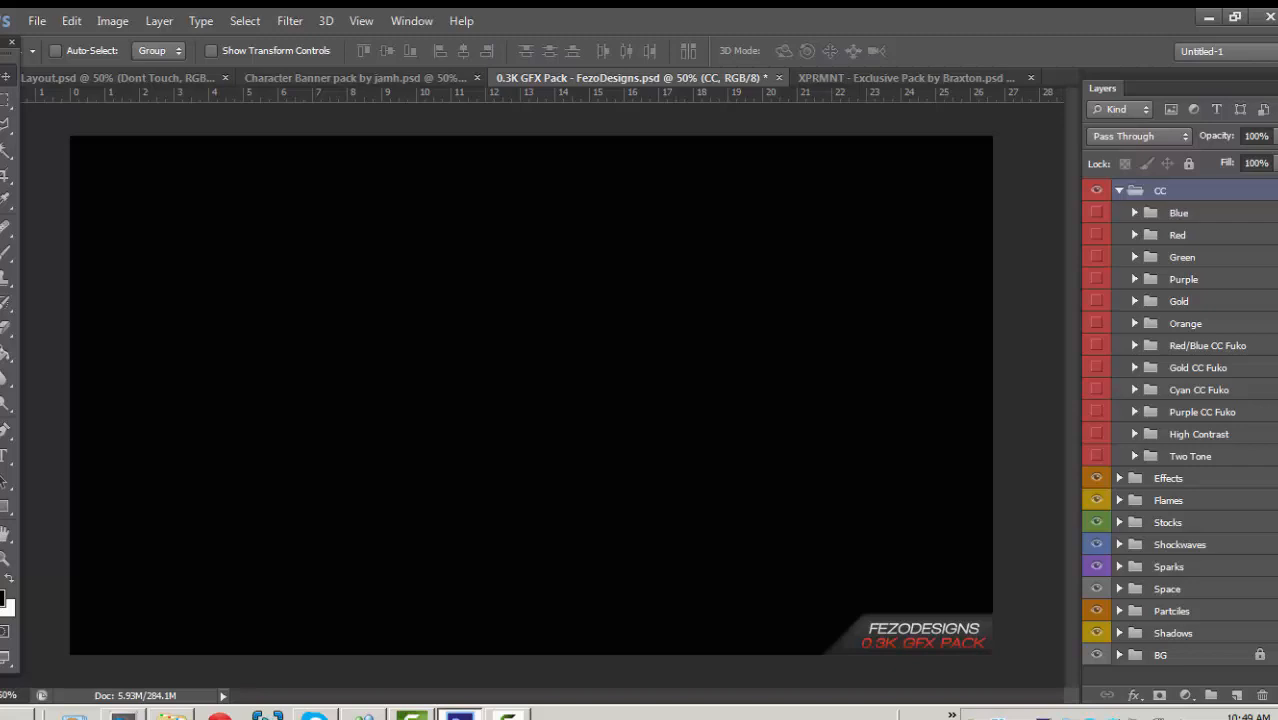
pyautogui.click(1190, 234)
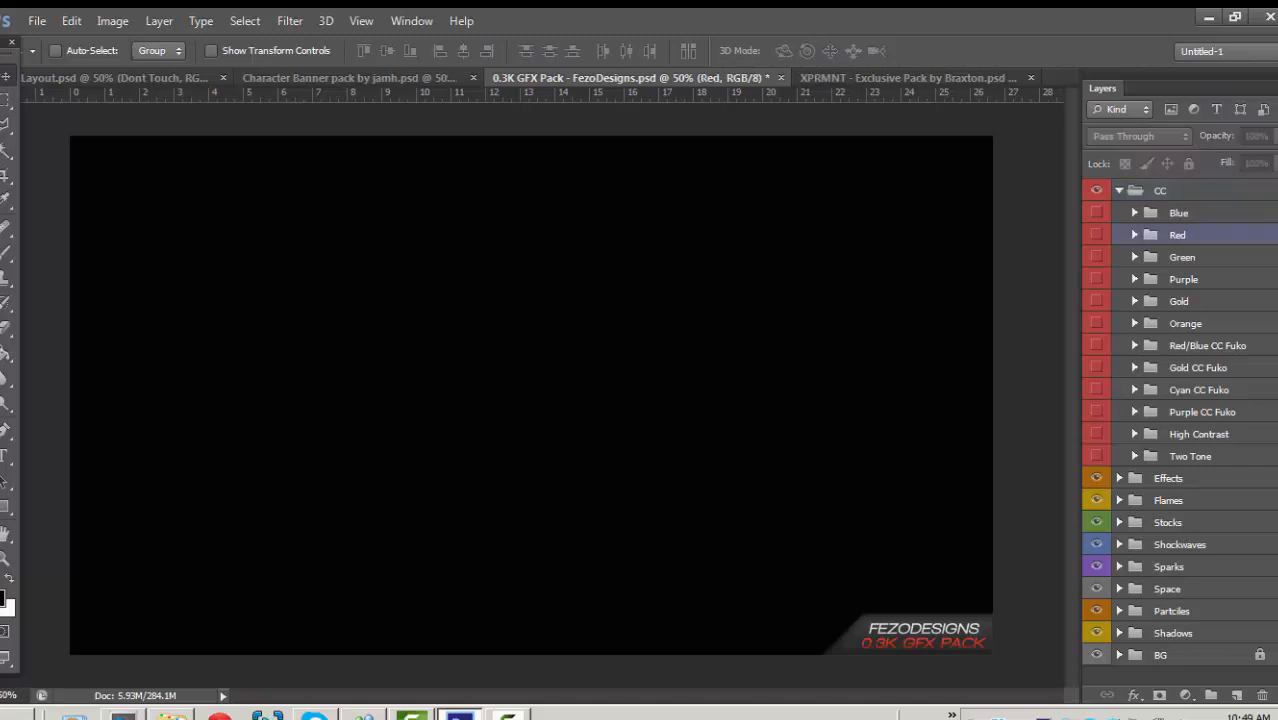
pyautogui.click(1180, 301)
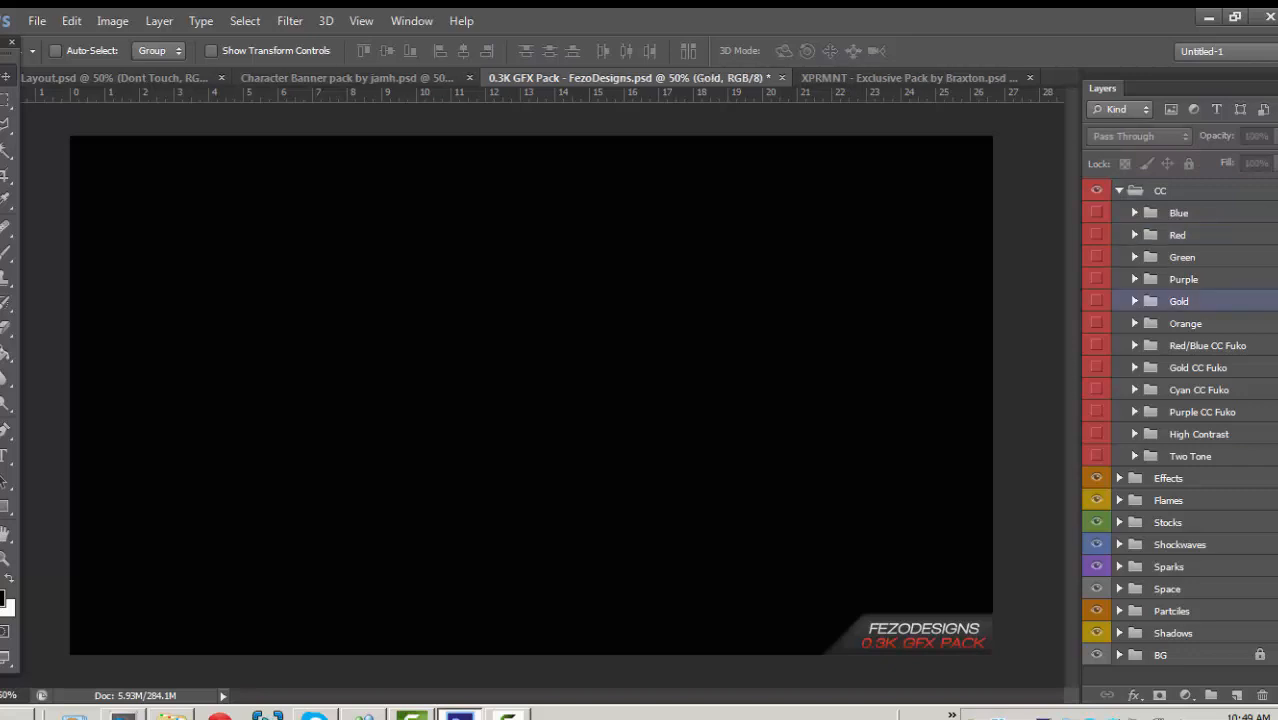
pyautogui.rightClick(1172, 300)
pyautogui.click(1060, 329)
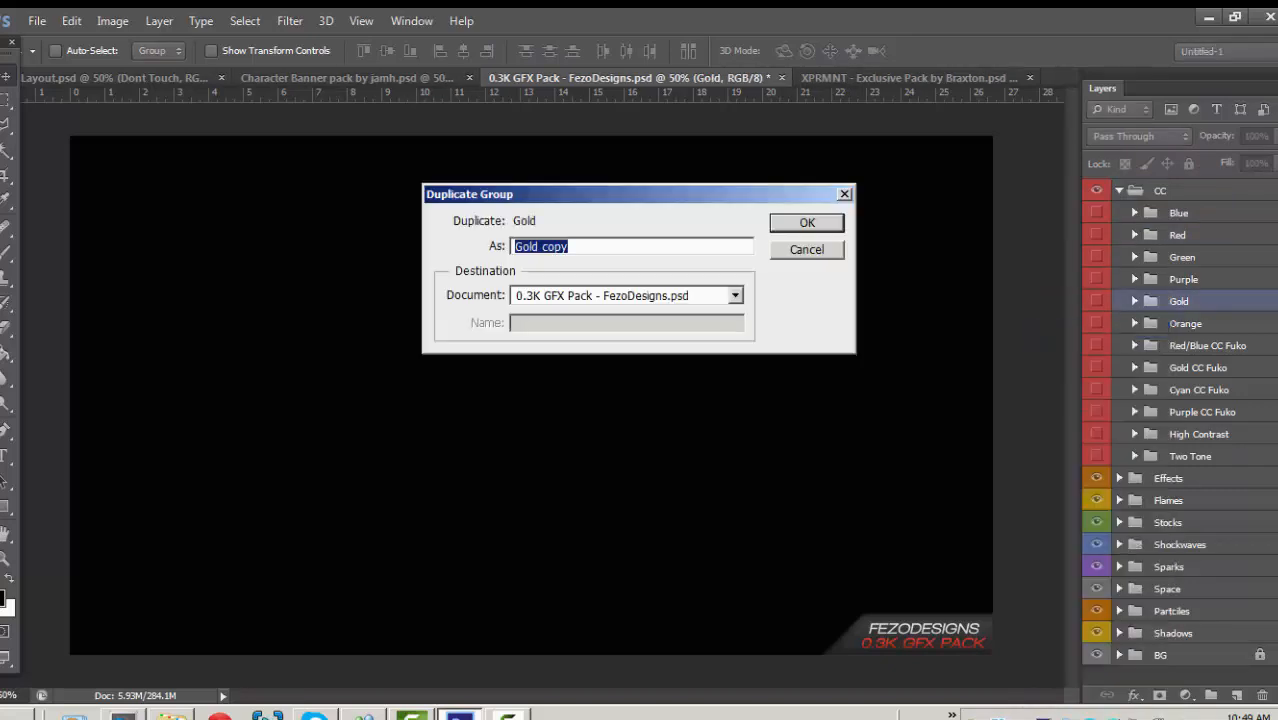
pyautogui.click(735, 295)
pyautogui.click(560, 312)
pyautogui.press('Return')
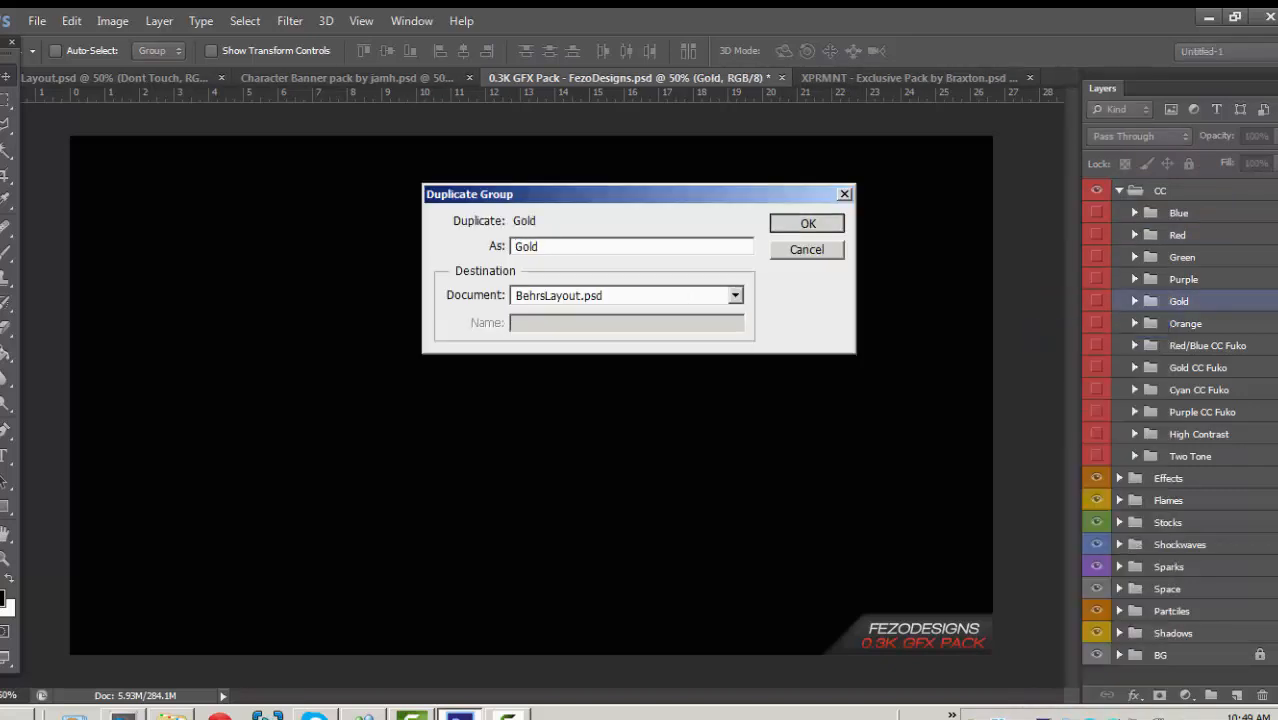
pyautogui.click(105, 77)
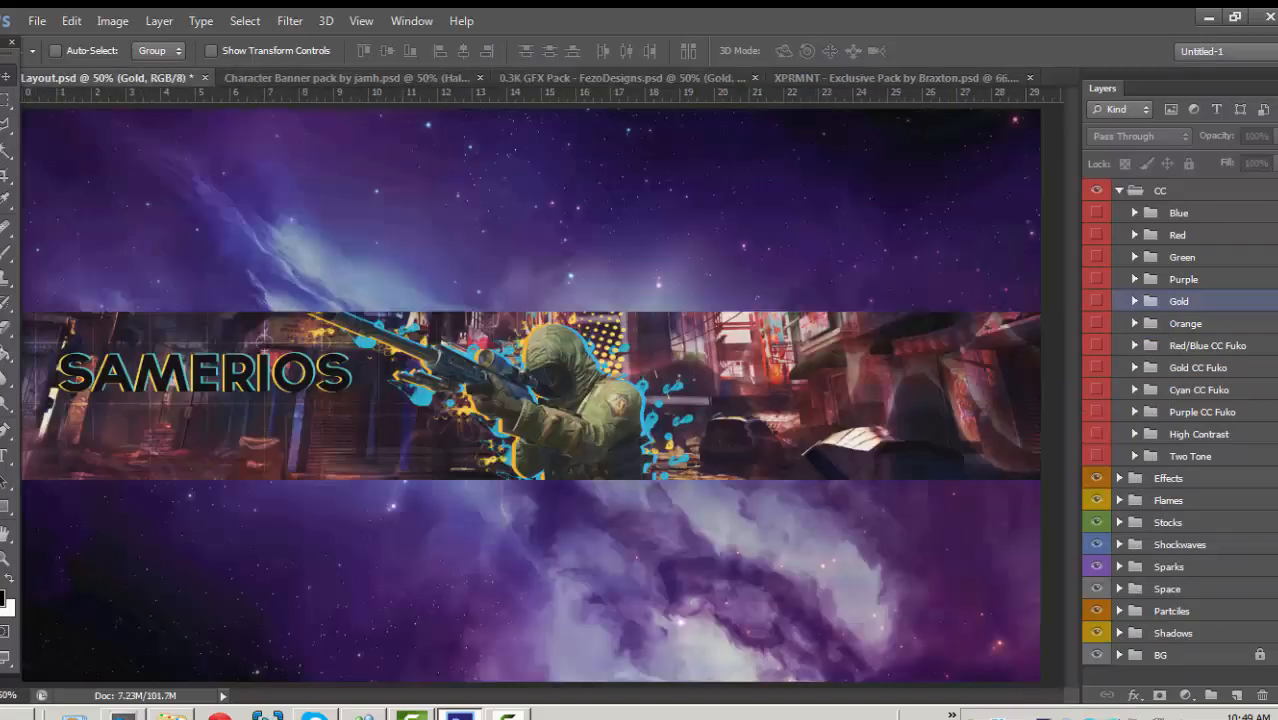
# Move the Gold group out of the CC folder and place it directly below that folder, above Layer 1.
pyautogui.moveTo(1163, 562); pyautogui.dragTo(1163, 190)
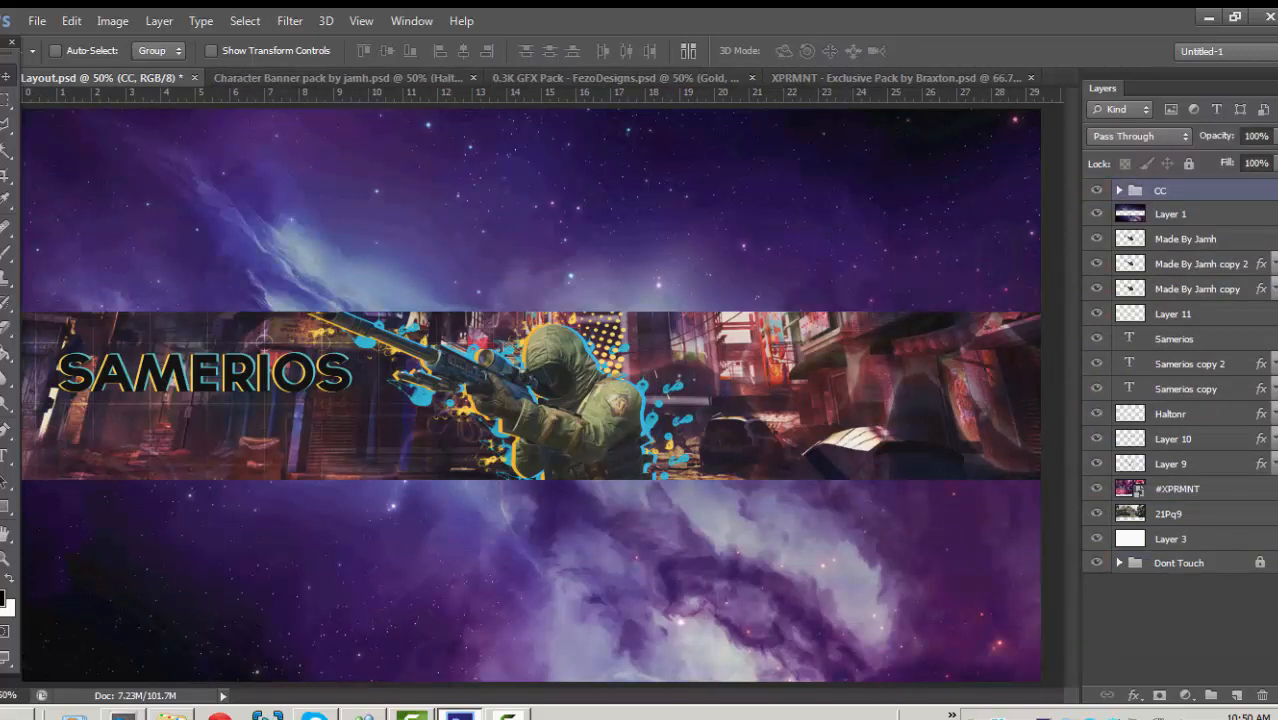
pyautogui.click(1119, 190)
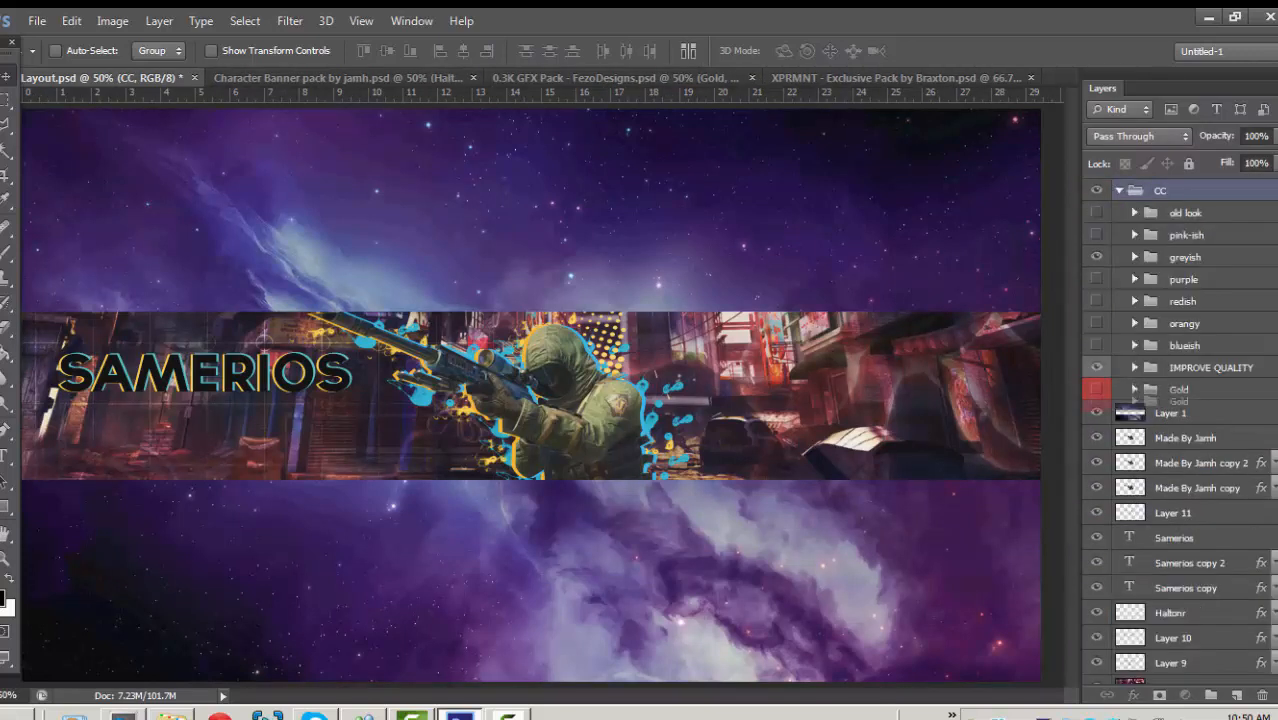
pyautogui.moveTo(1170, 663); pyautogui.dragTo(1168, 352)
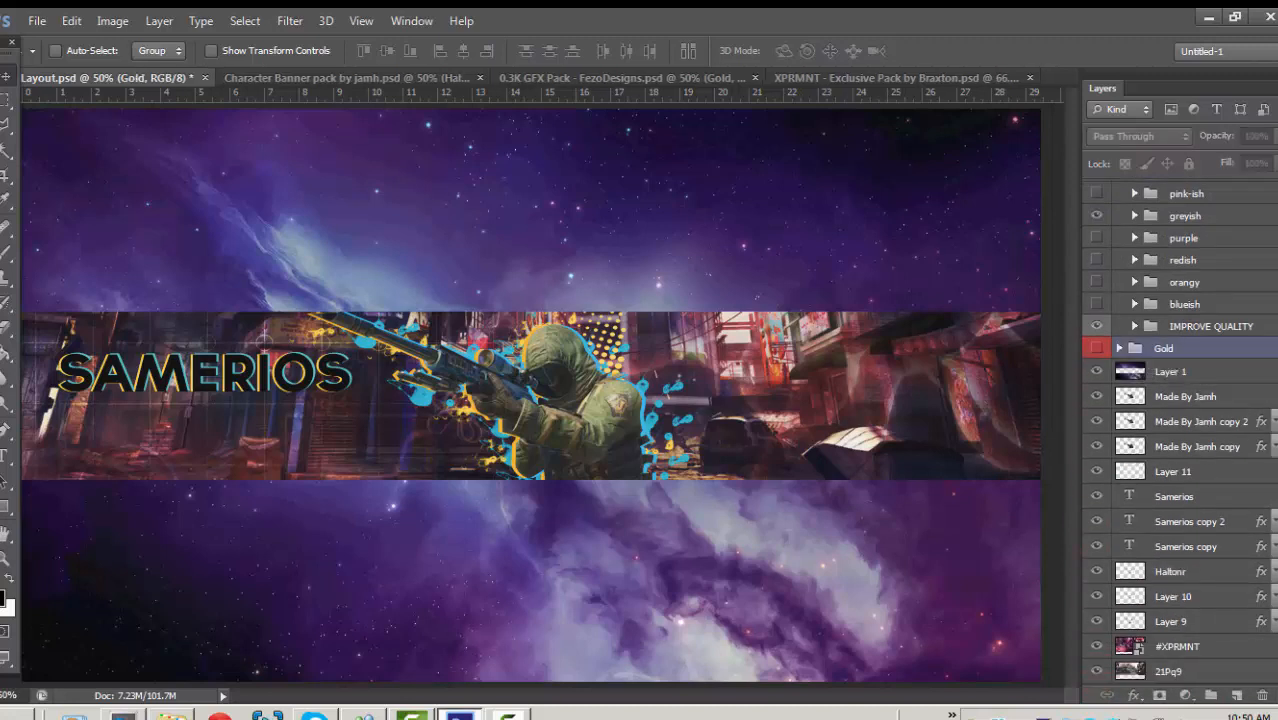
pyautogui.scroll(1, 1179, 434)
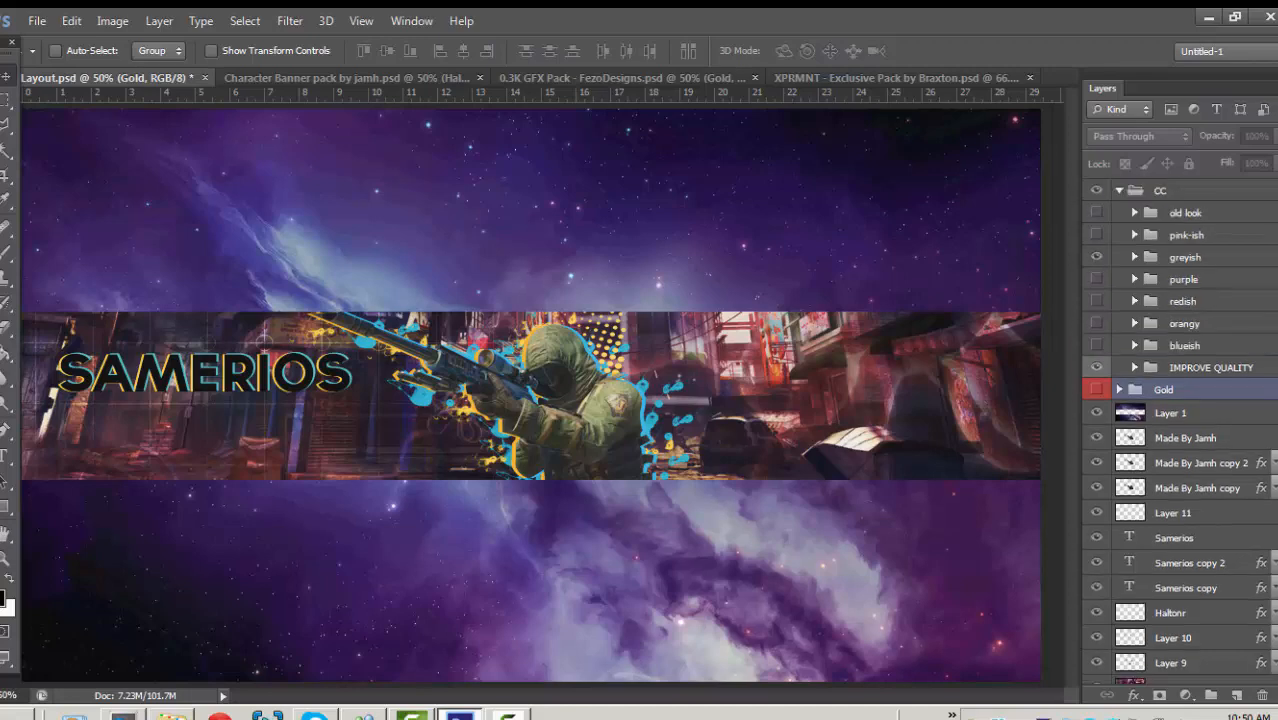
# Hide the CC folder, and preview the Gold group and its adjustment layers over the whole banner before hiding the group.
pyautogui.click(1119, 190)
pyautogui.click(1096, 190)
pyautogui.click(1096, 212)
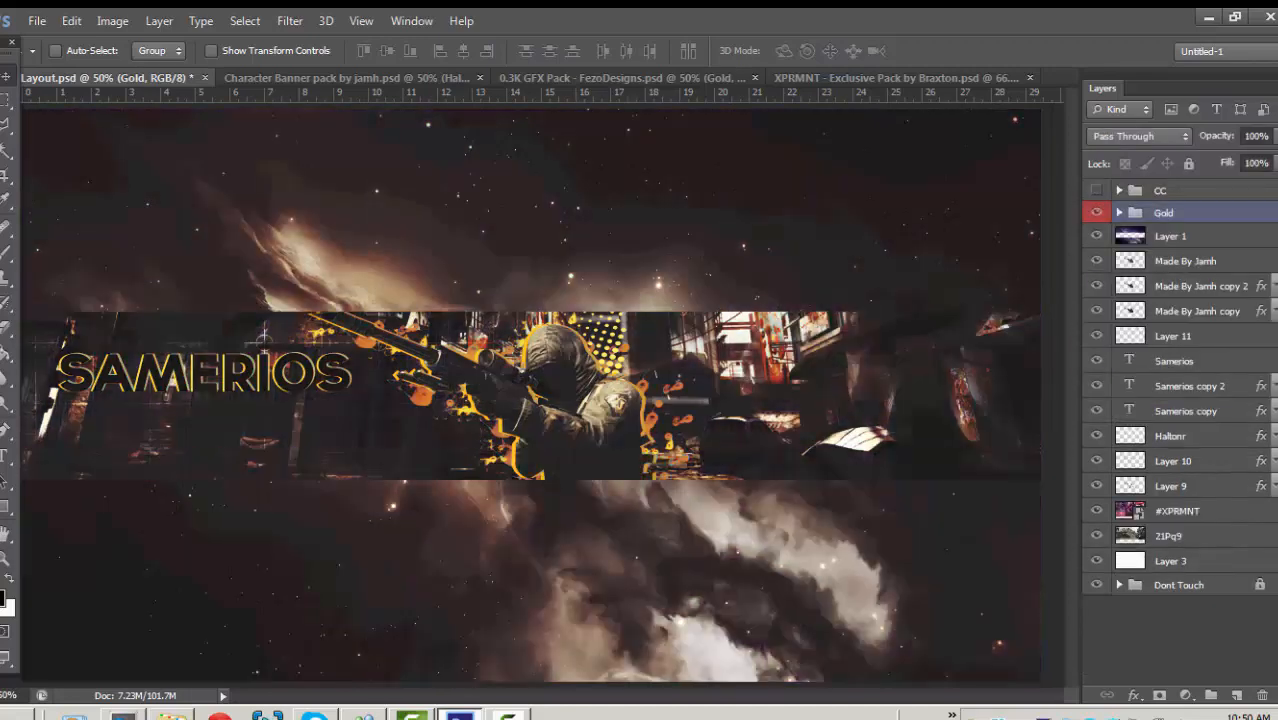
pyautogui.click(1119, 212)
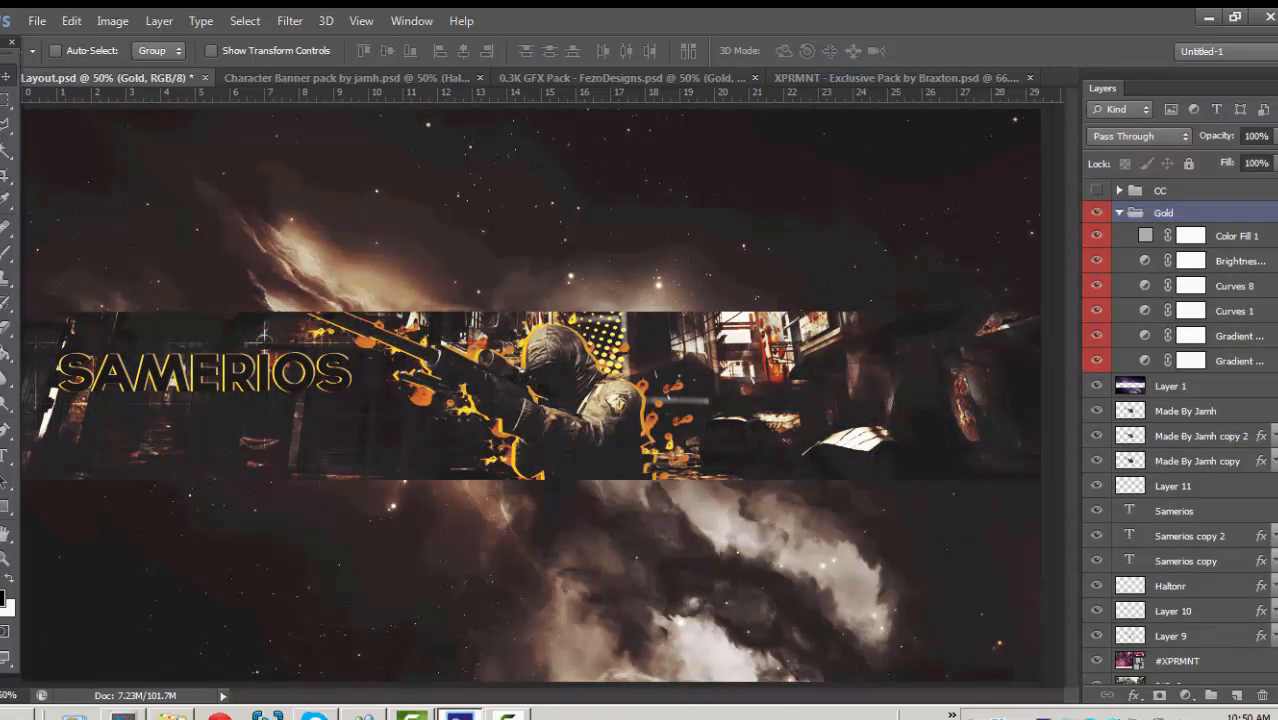
pyautogui.click(1096, 212)
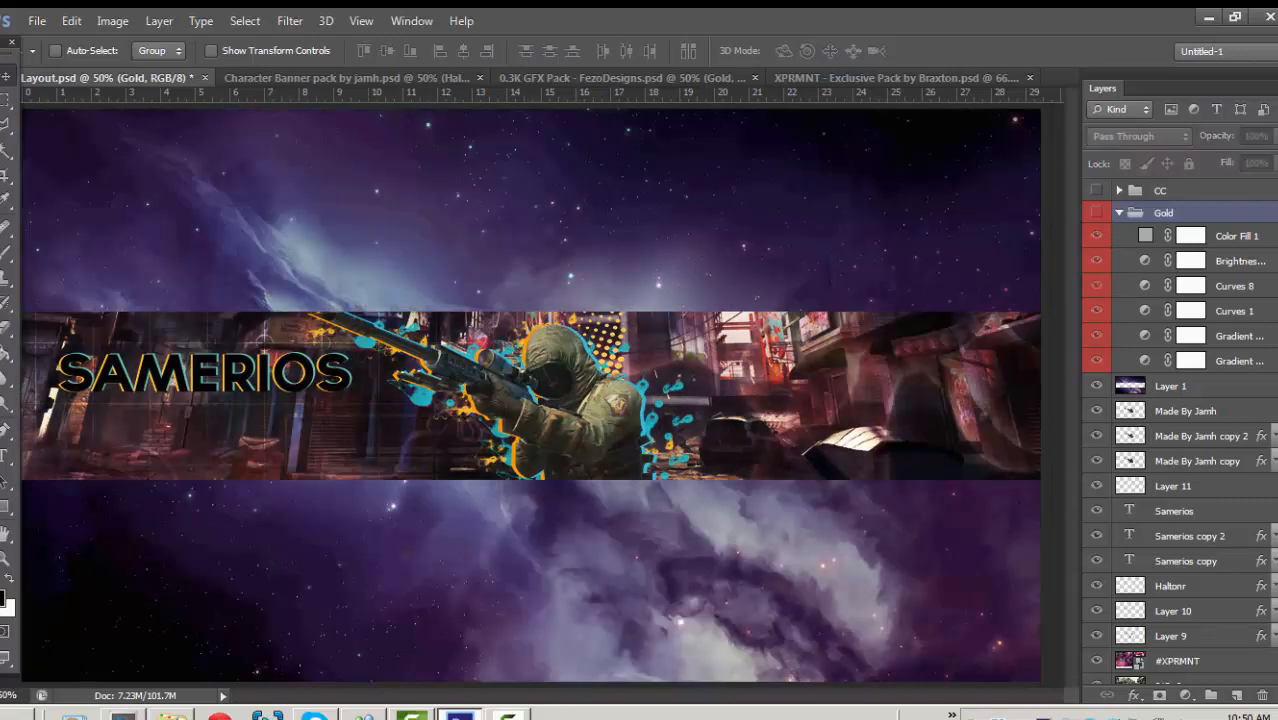
pyautogui.click(1119, 212)
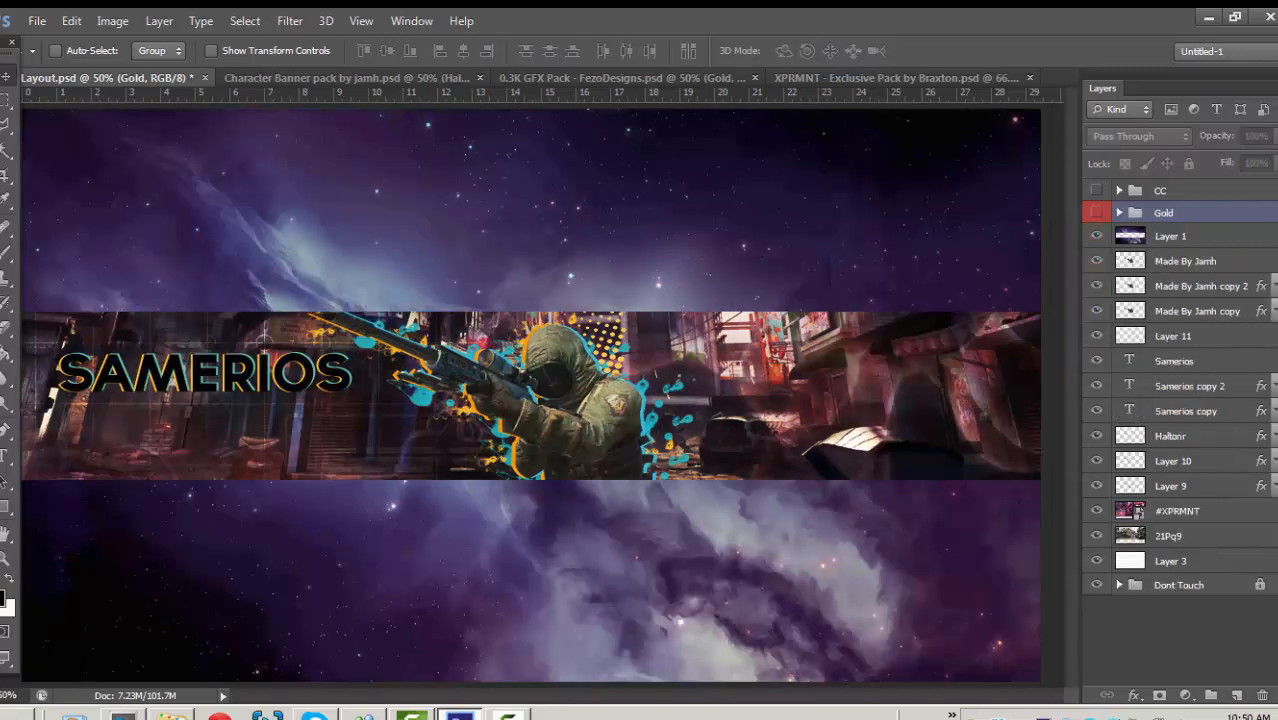
# Move the Gold group directly below Layer 1, make it visible and lower its opacity to 75%.
pyautogui.moveTo(1140, 249); pyautogui.dragTo(1140, 249)
pyautogui.click(1096, 237)
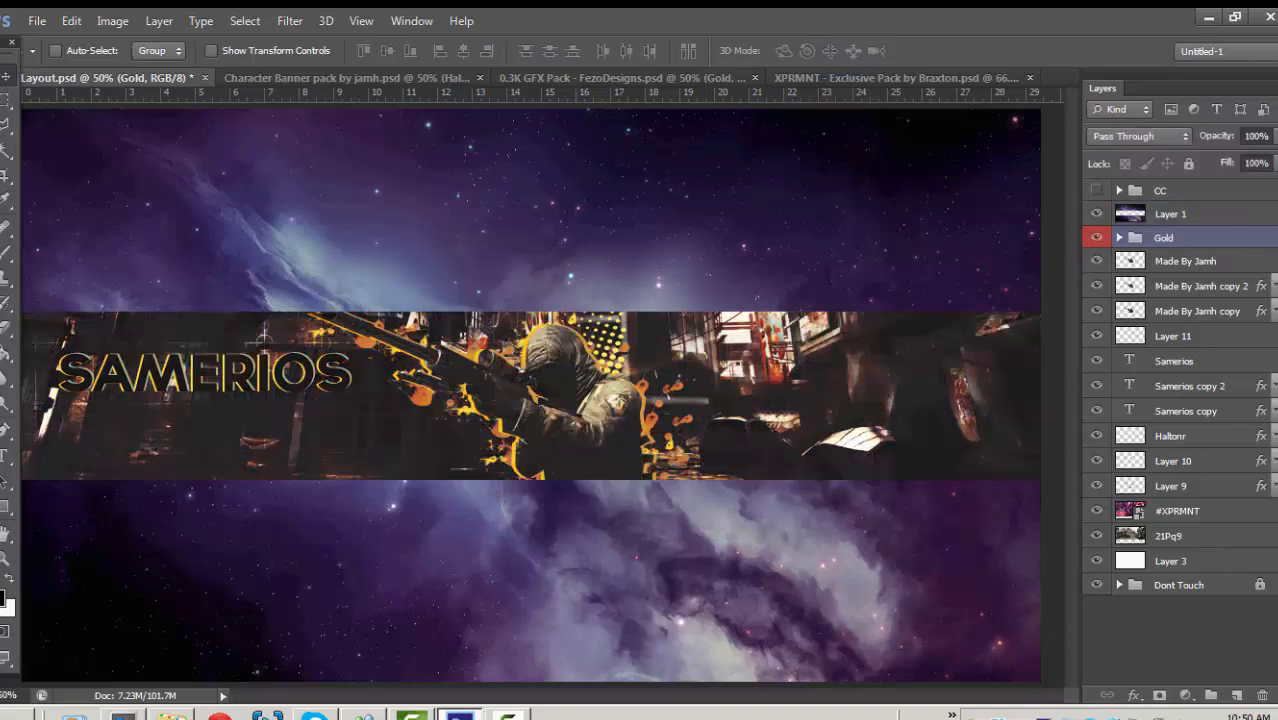
pyautogui.click(1275, 136)
pyautogui.moveTo(1275, 158)
pyautogui.mouseDown()
pyautogui.moveTo(1211, 158)
pyautogui.moveTo(1258, 158)
pyautogui.mouseUp()
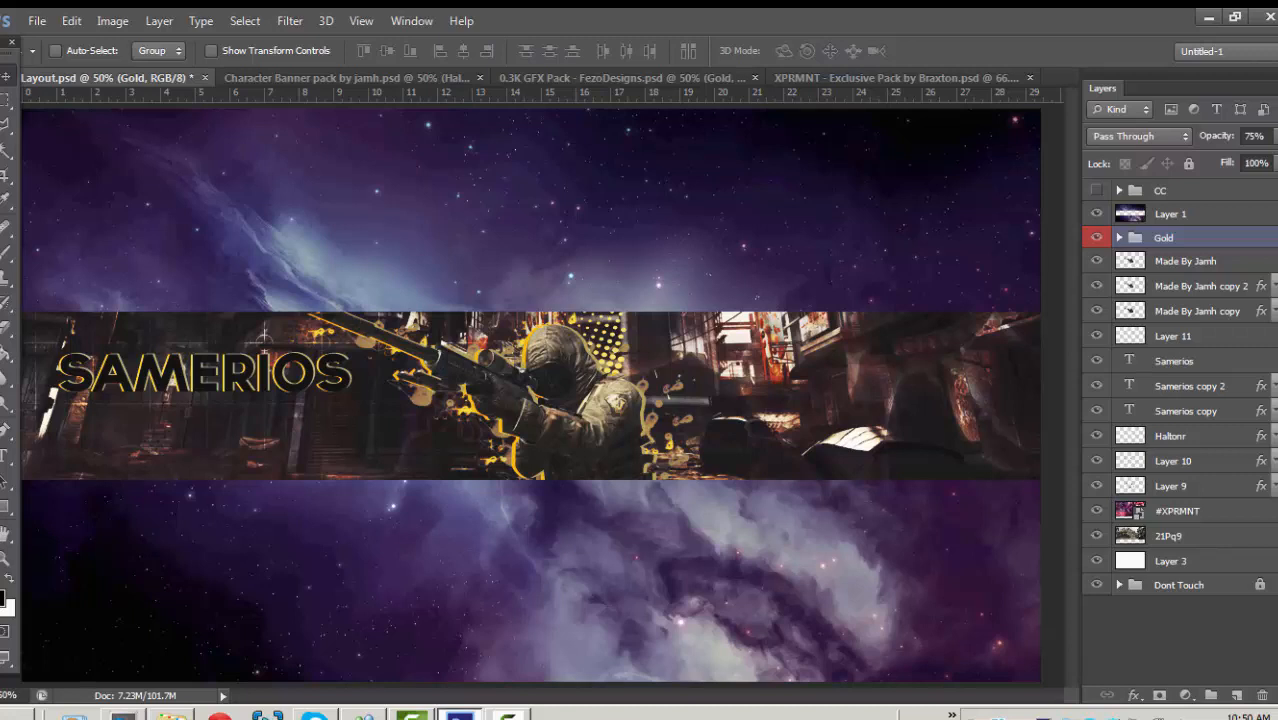
# Compare the banner with and without the Gold colour correction by repeatedly hiding and showing the group.
pyautogui.click(1173, 461)
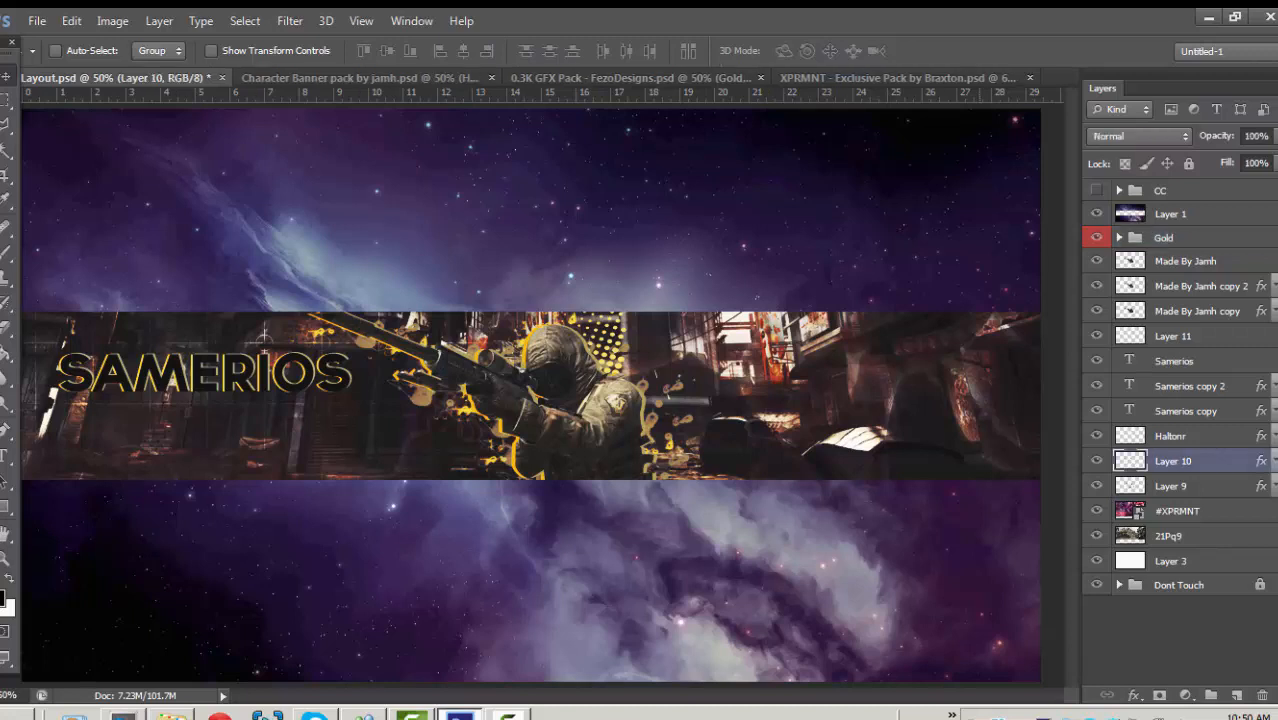
pyautogui.click(1097, 237)
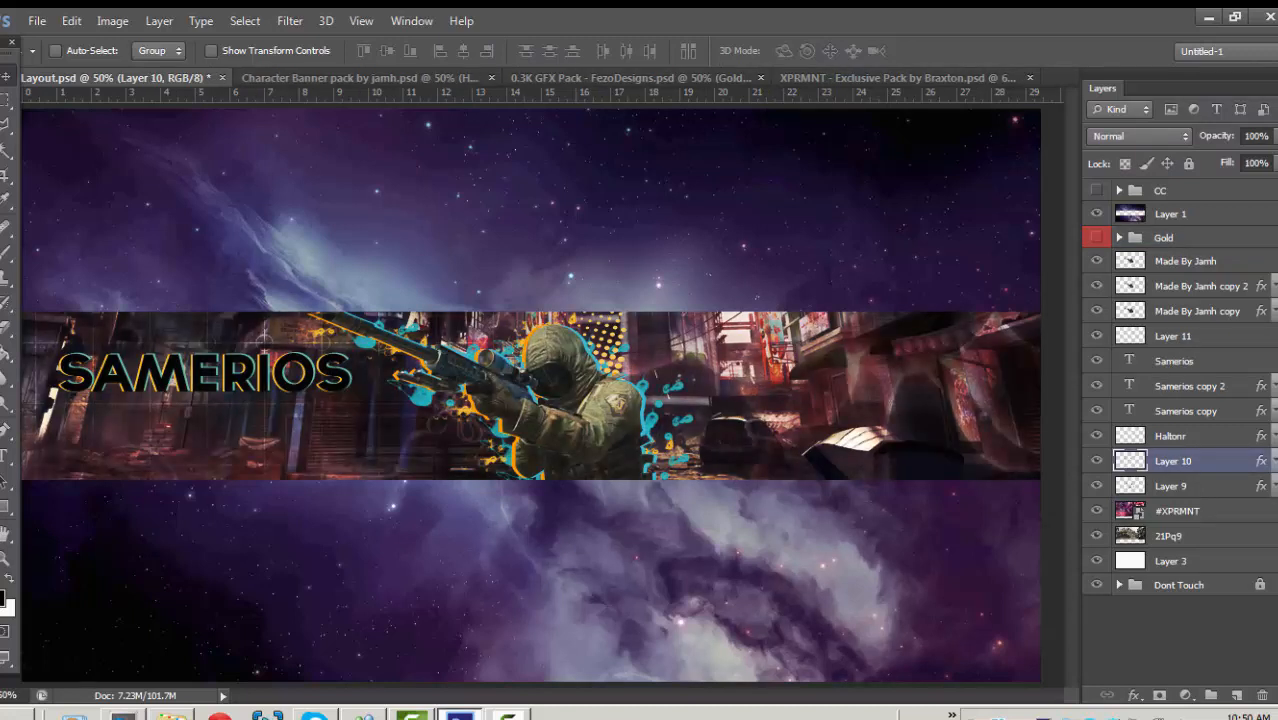
pyautogui.click(1097, 237)
pyautogui.click(1097, 237)
pyautogui.click(1097, 237)
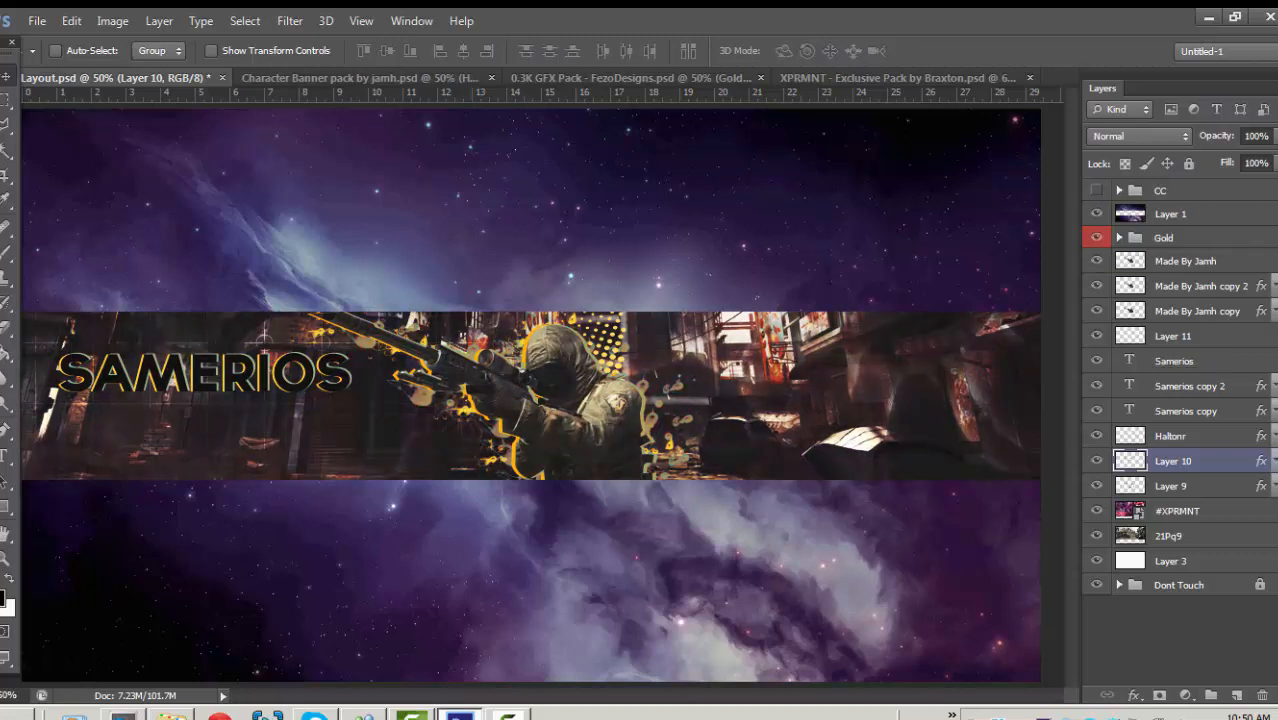
pyautogui.click(1097, 237)
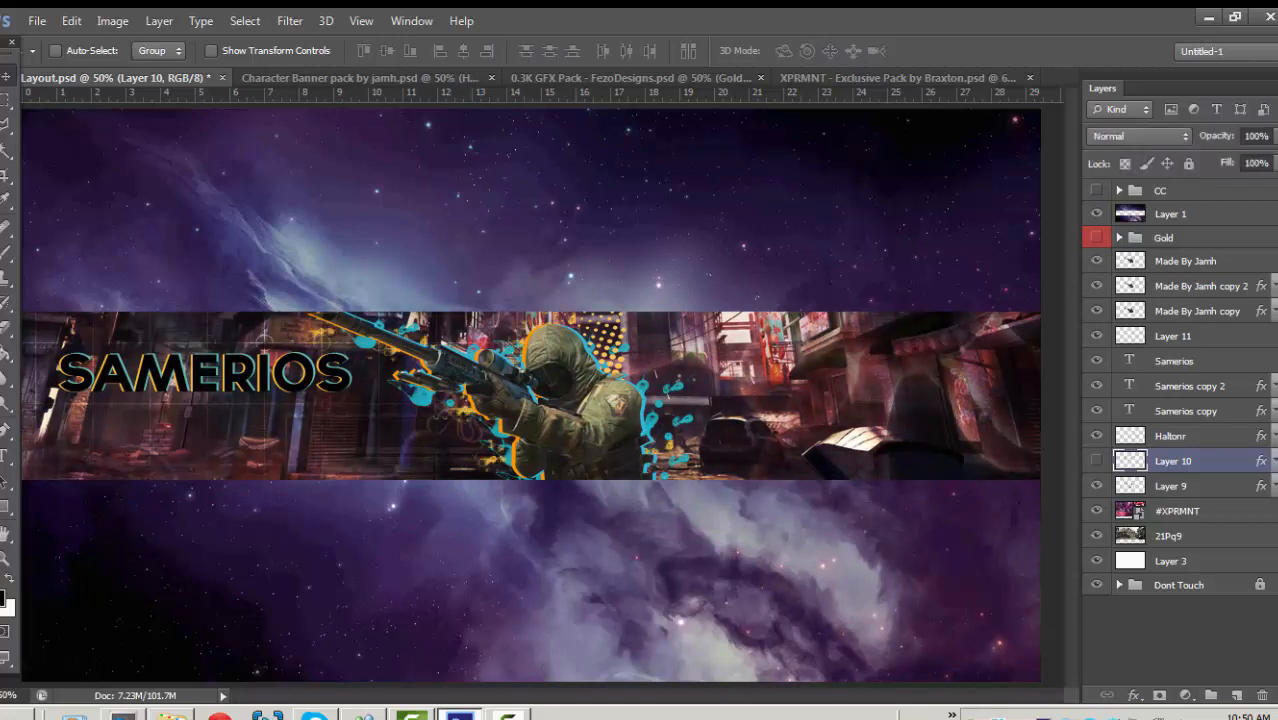
# Try the #XPRMNT texture above the Gold group, and return it to directly above the 21Pq9 background.
pyautogui.click(1097, 485)
pyautogui.click(1172, 486)
pyautogui.moveTo(1177, 511); pyautogui.dragTo(1177, 236)
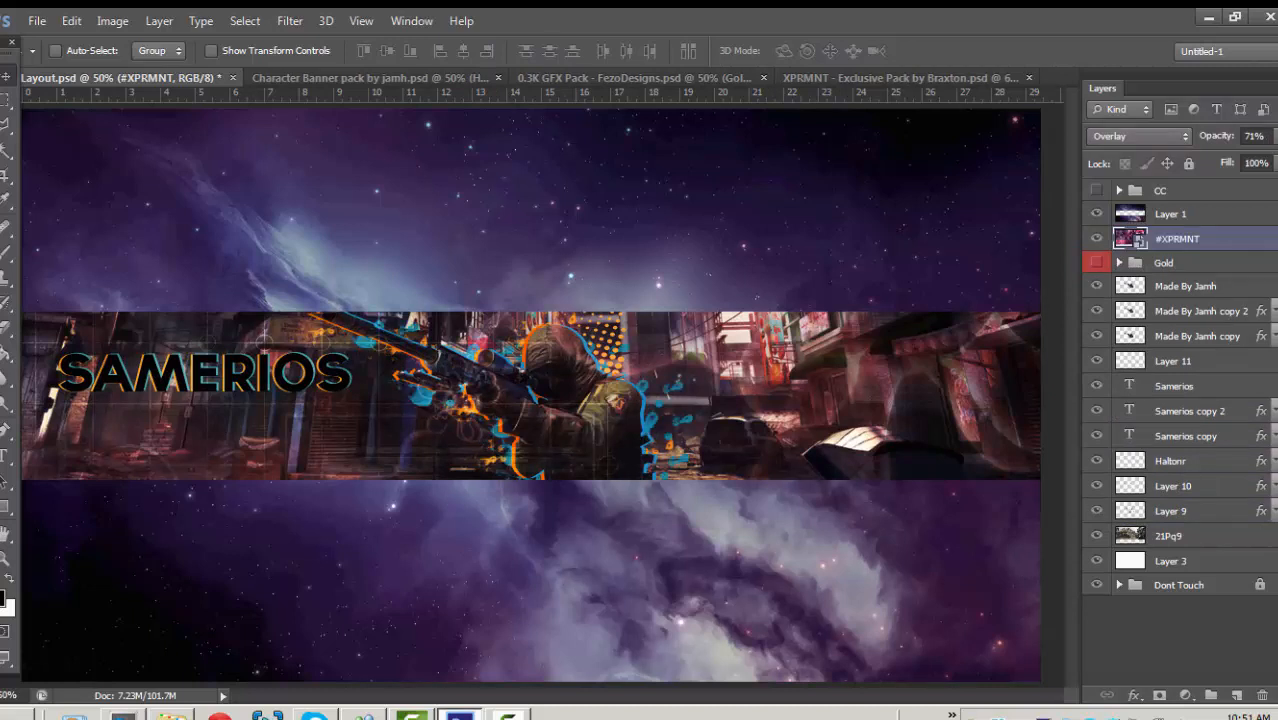
pyautogui.moveTo(1177, 238); pyautogui.dragTo(1177, 511)
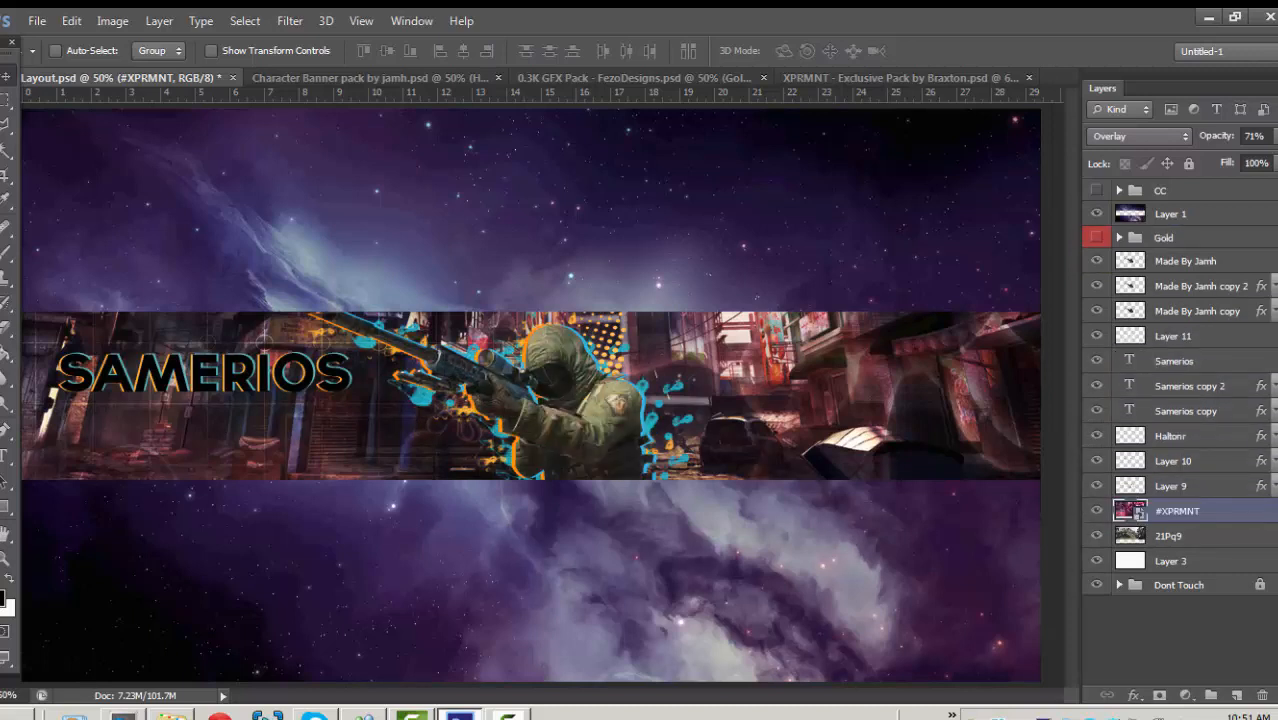
# Check what Layer 9 contributes to the banner by hiding it and showing it again.
pyautogui.click(1177, 486)
pyautogui.click(1096, 486)
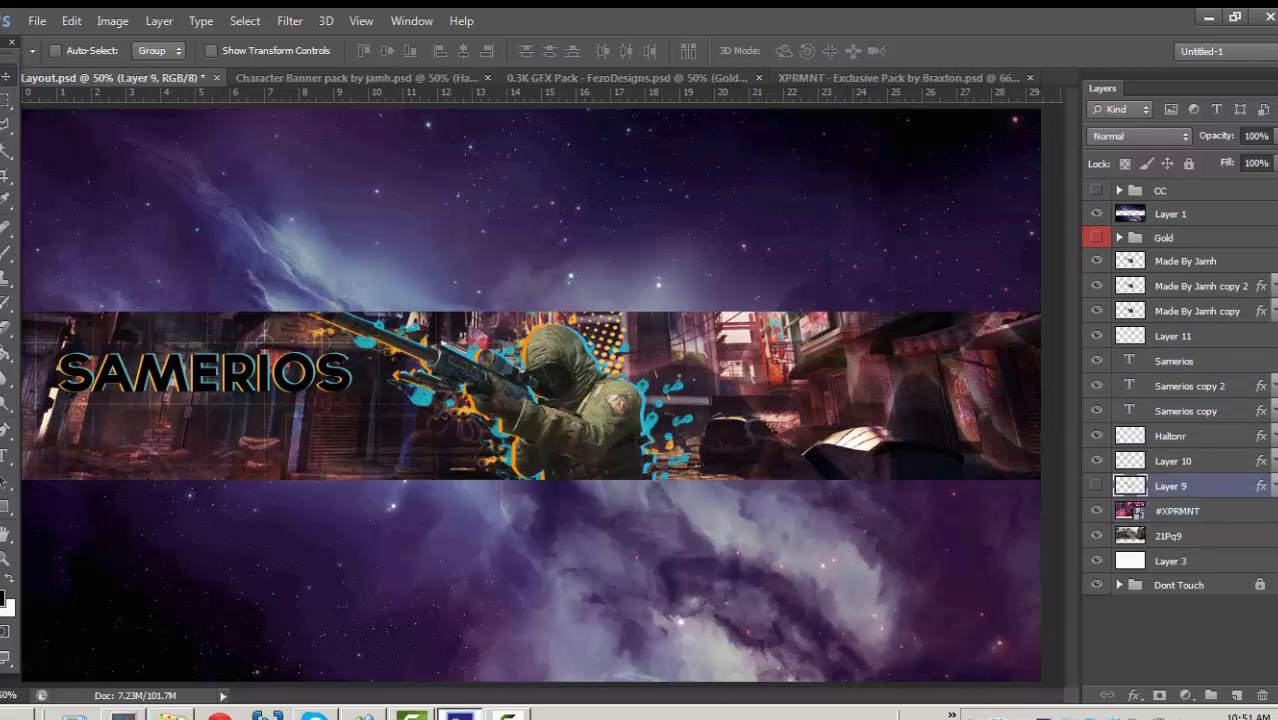
pyautogui.click(1096, 486)
pyautogui.moveTo(1177, 486)
pyautogui.mouseDown()
pyautogui.moveTo(1177, 204)
pyautogui.moveTo(1177, 510)
pyautogui.moveTo(1177, 498)
pyautogui.mouseUp()
# Show the Gold group again, lower Layer 9's opacity to 66% and deselect the layer.
pyautogui.click(1096, 237)
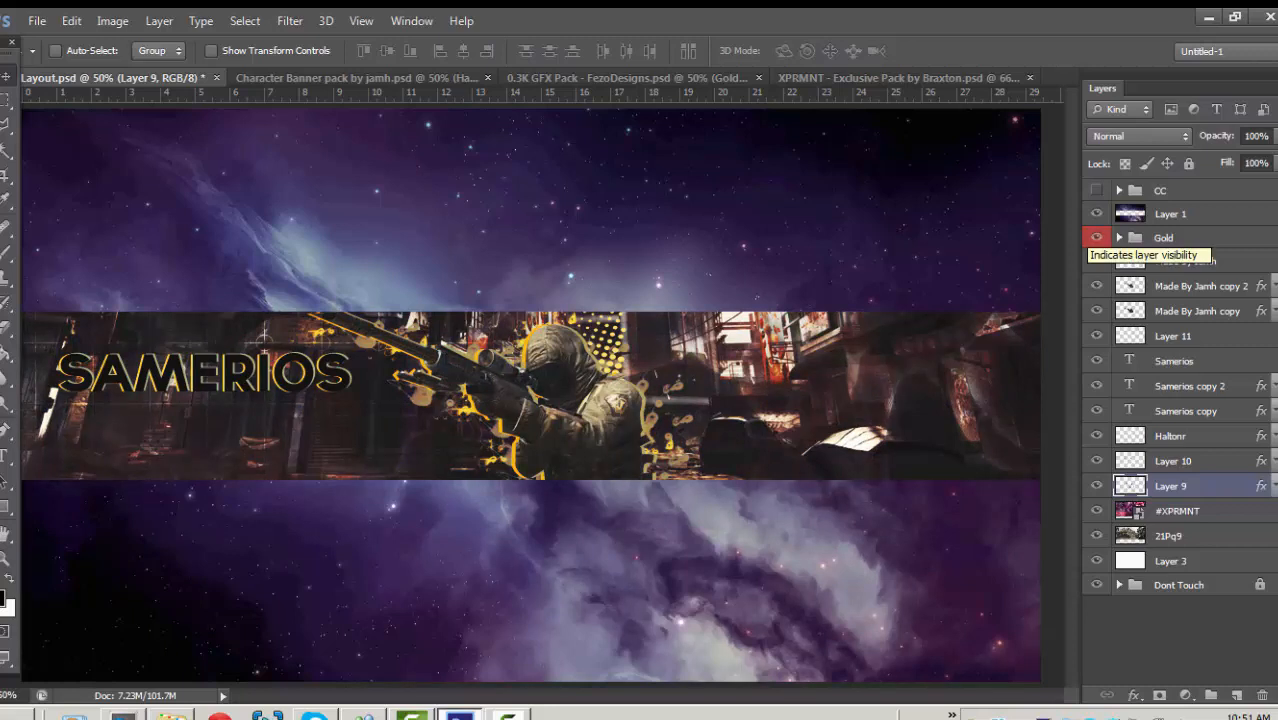
pyautogui.click(1275, 136)
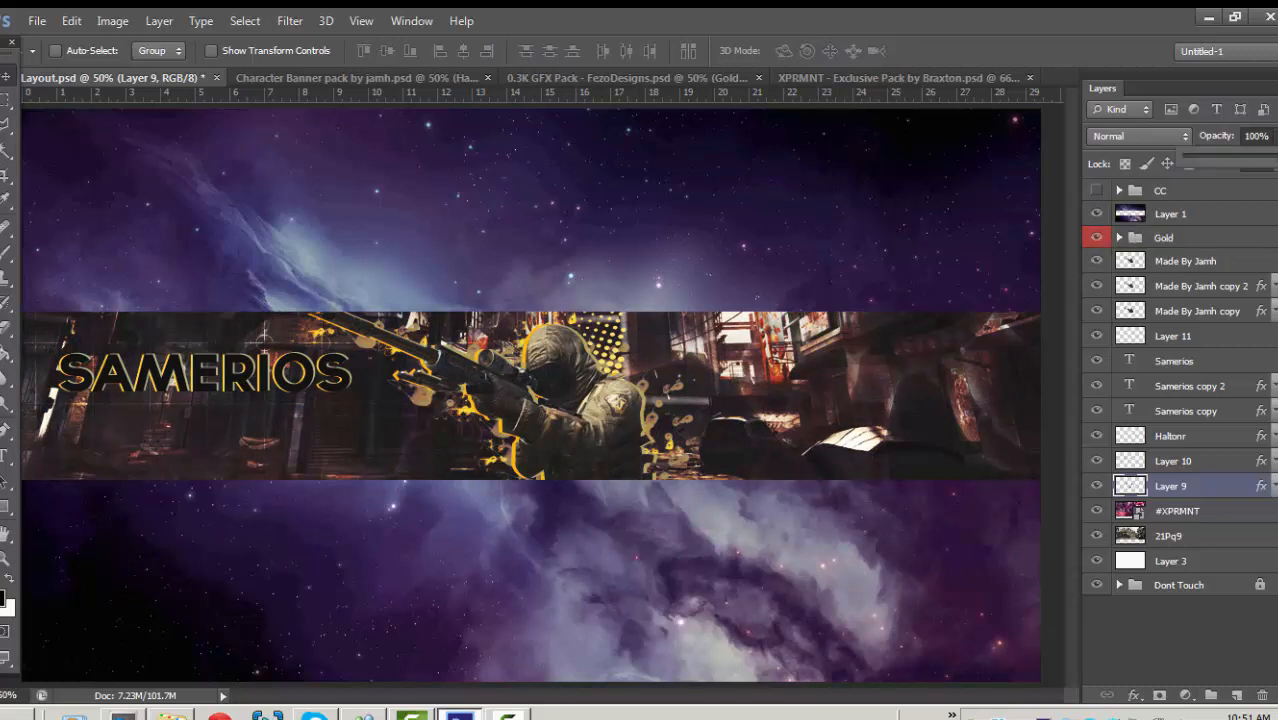
pyautogui.moveTo(1275, 157); pyautogui.dragTo(1249, 157)
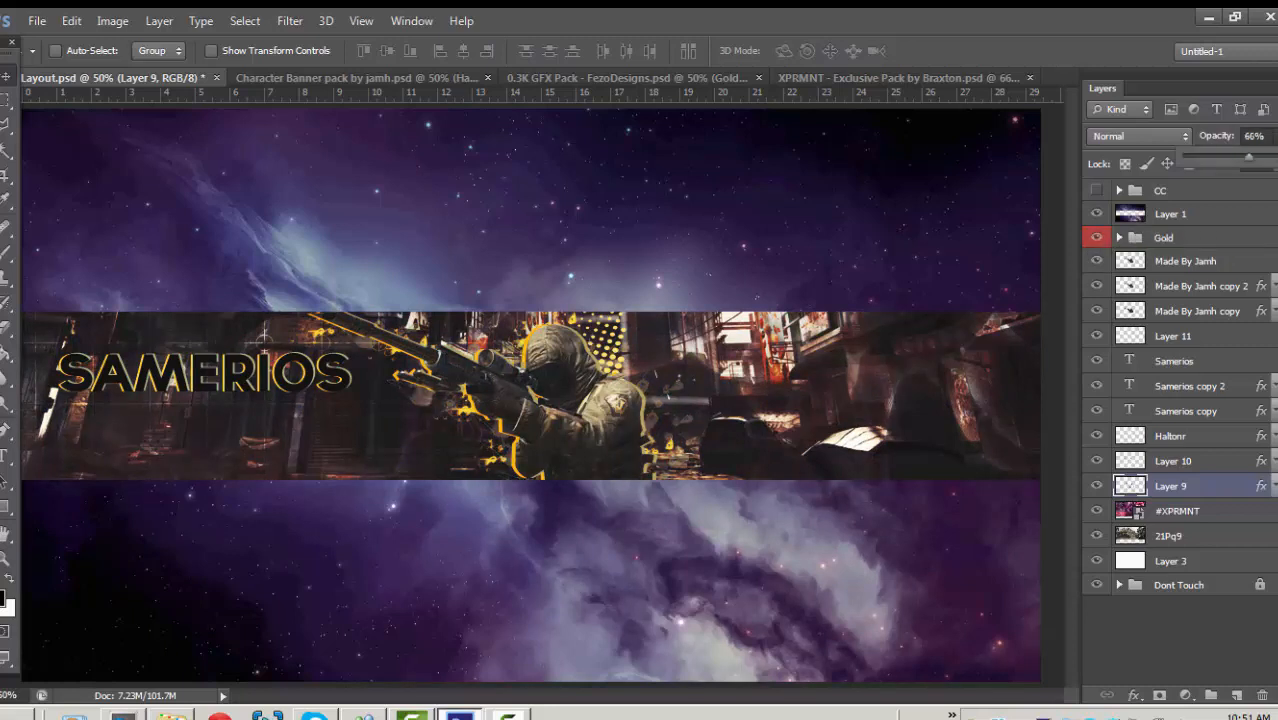
pyautogui.click(1180, 640)
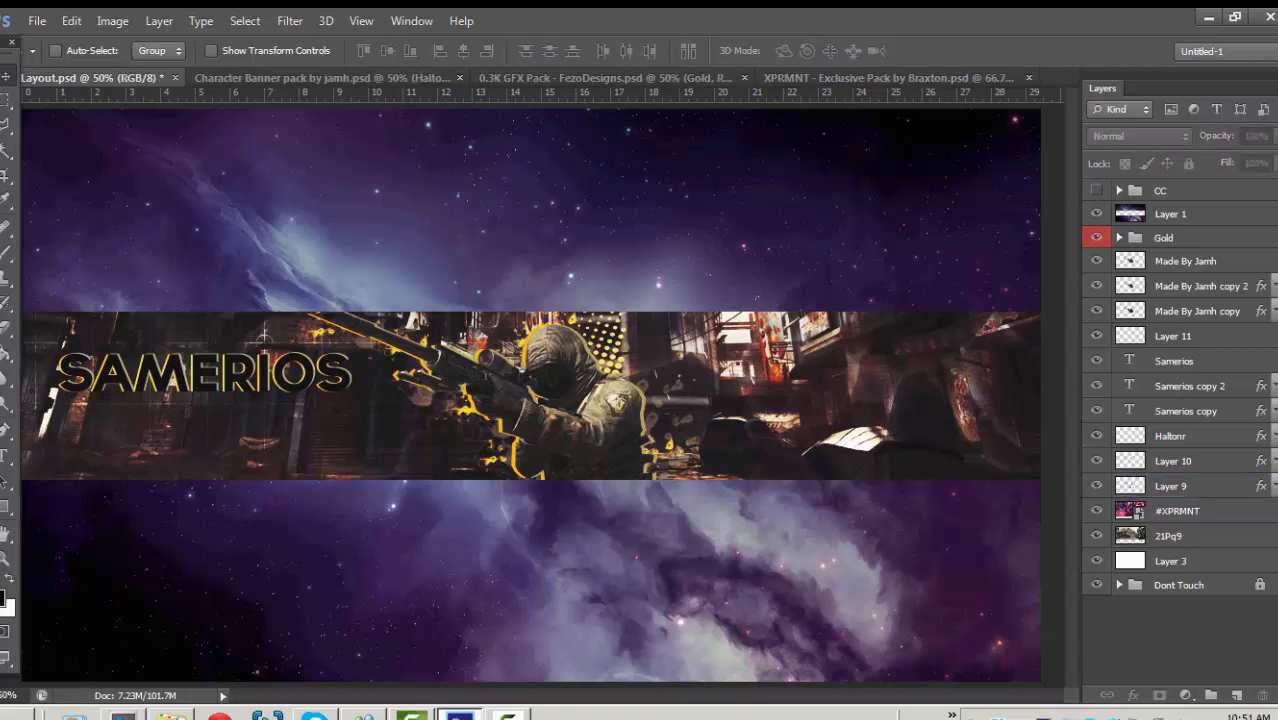
# Compare the banner with and without the effects behind the soldier, and hide Layer 10, Layer 9 and Haltonr.
pyautogui.click(1180, 461)
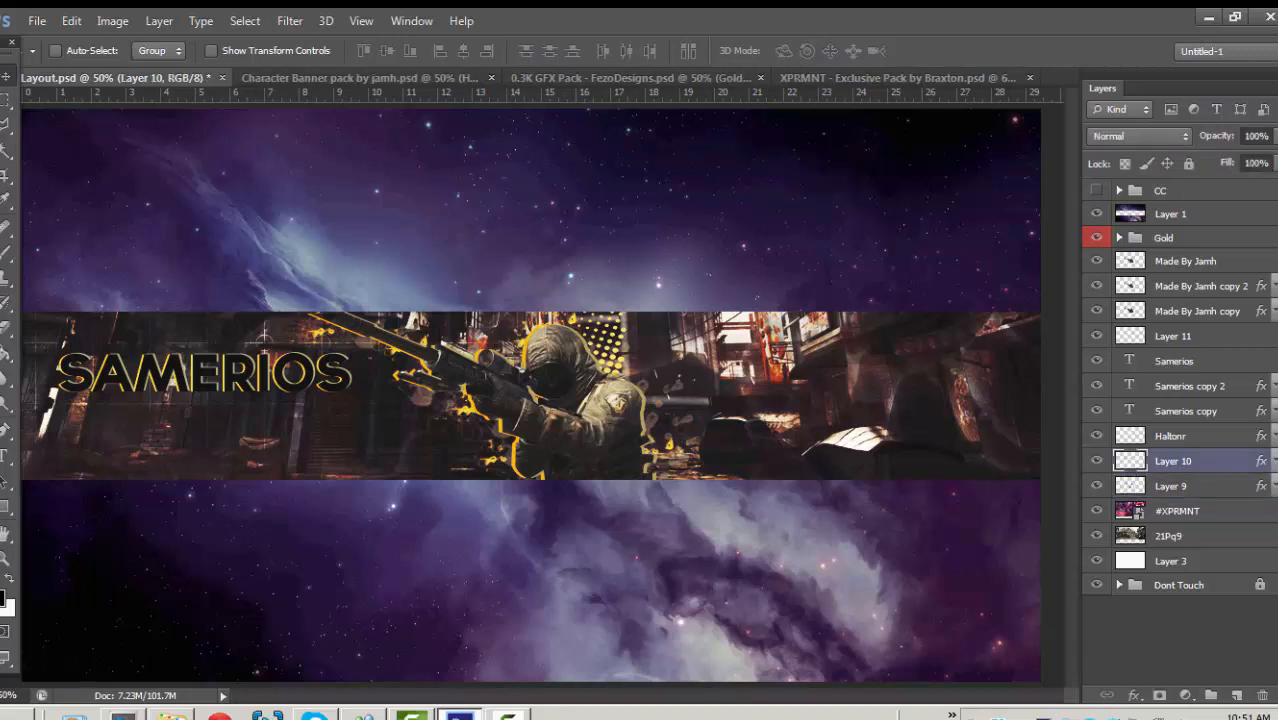
pyautogui.click(1180, 486)
pyautogui.click(1180, 461)
pyautogui.click(1097, 461)
pyautogui.click(1097, 461)
pyautogui.click(1097, 461)
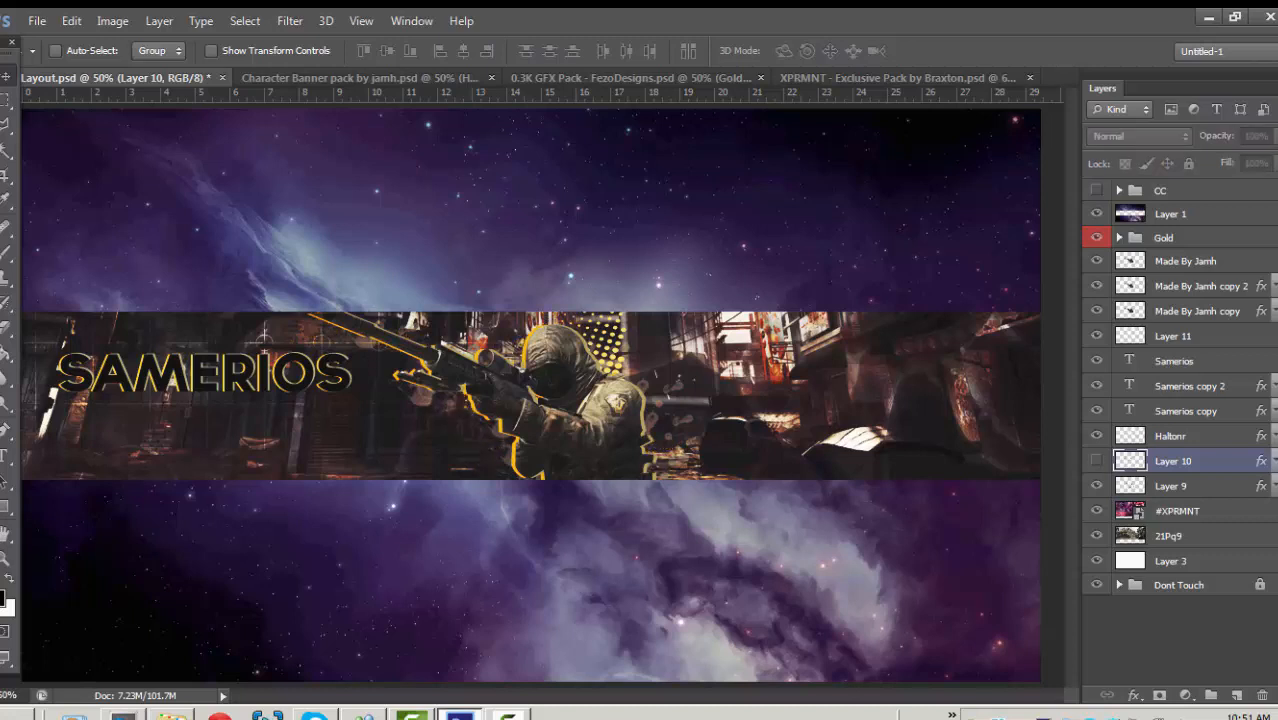
pyautogui.click(1096, 486)
pyautogui.click(1096, 486)
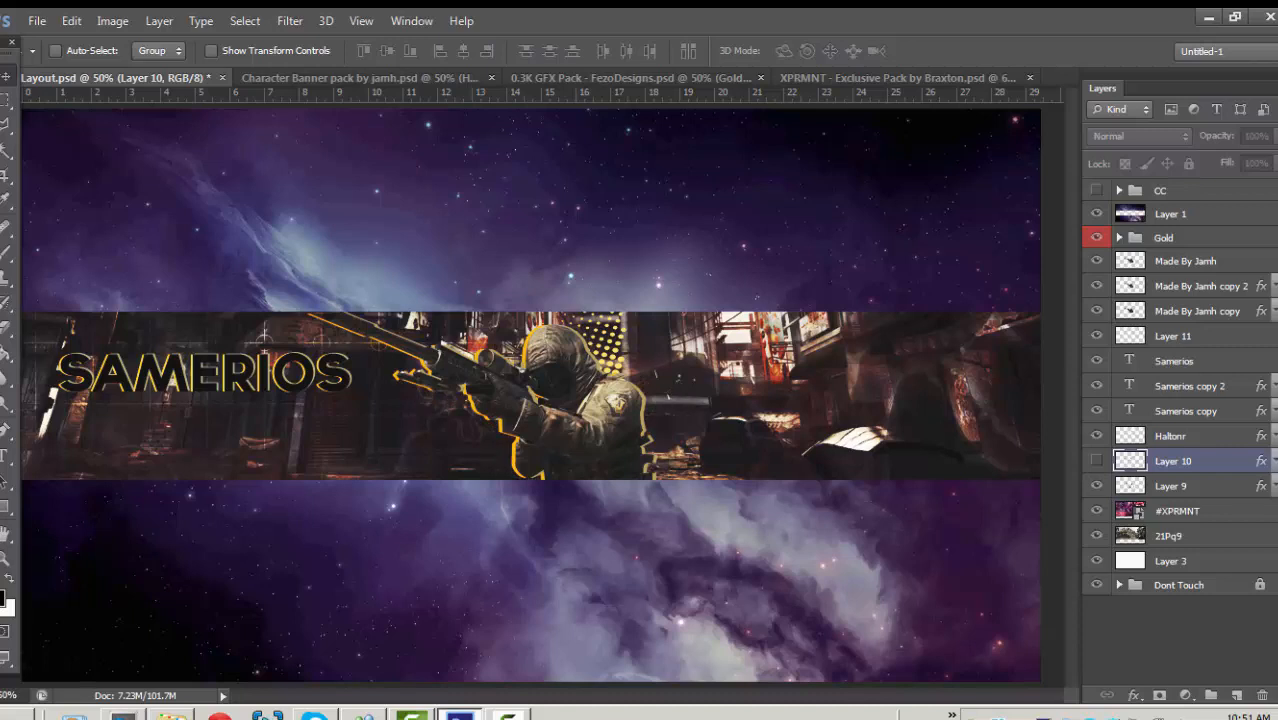
pyautogui.click(1096, 486)
pyautogui.click(1096, 436)
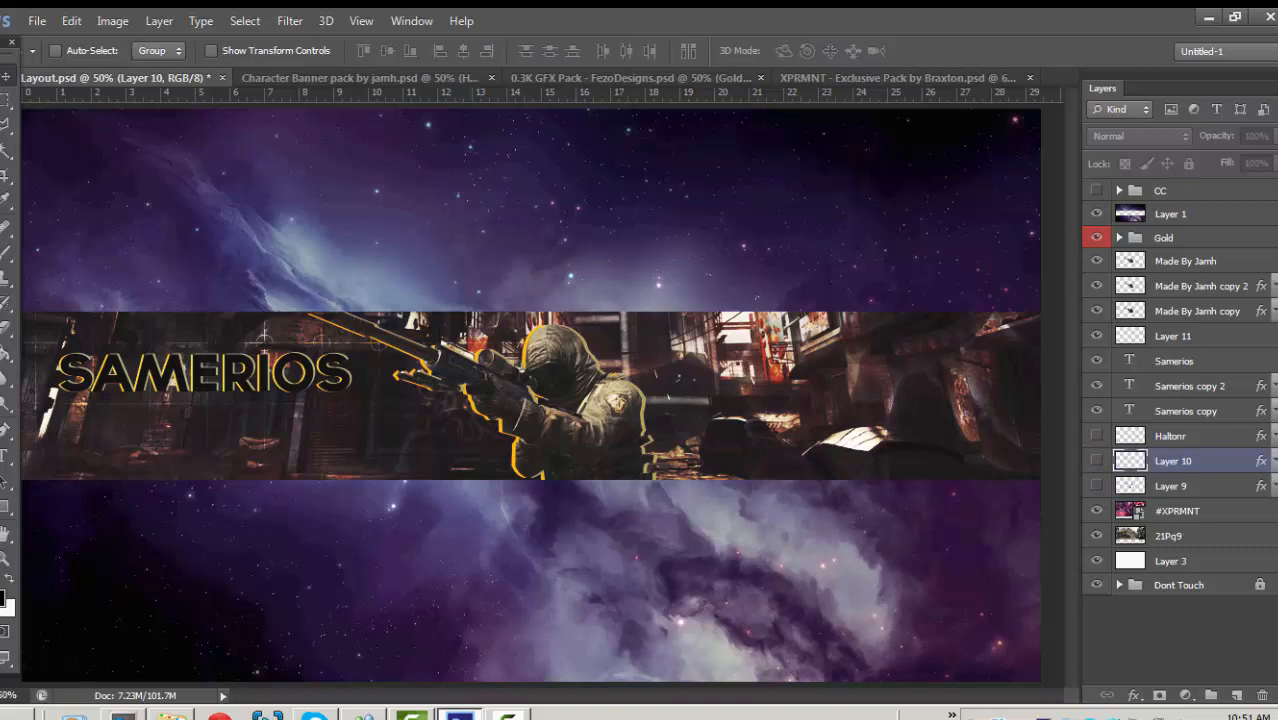
# Group the hidden Haltonr, Layer 10 and Layer 9 layers together.
pyautogui.click(1185, 436)
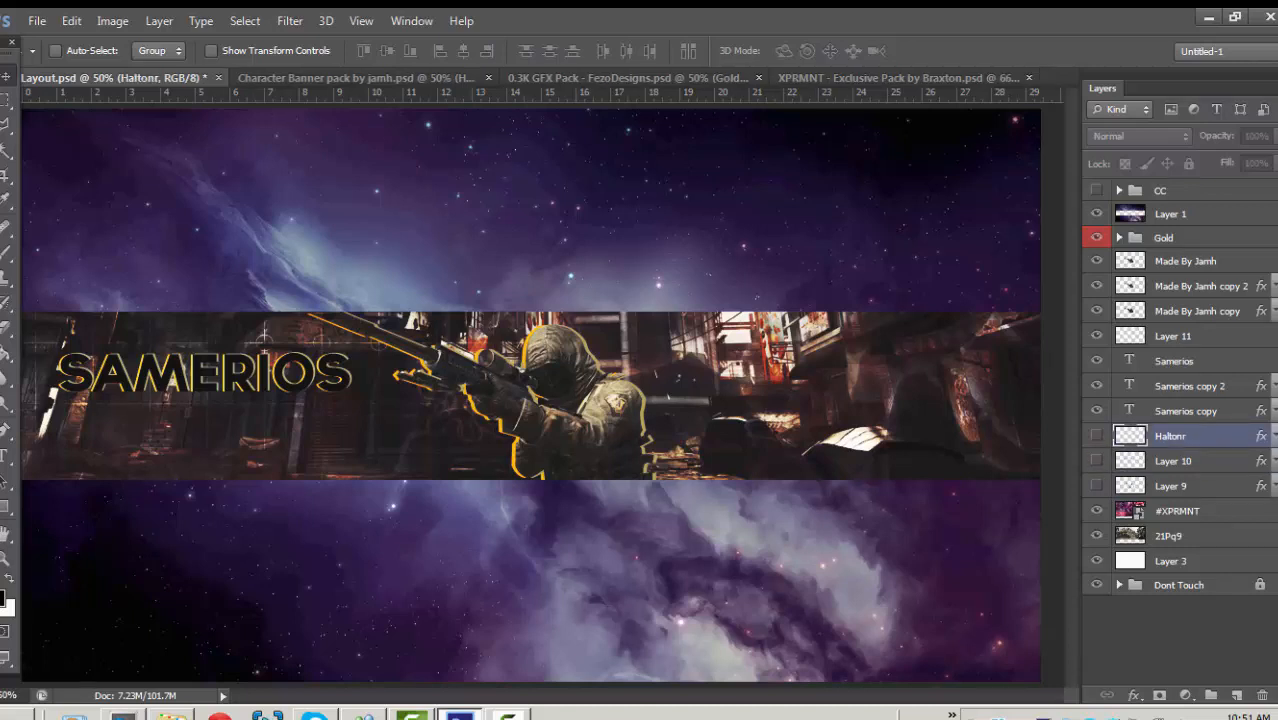
pyautogui.keyDown('shift'); pyautogui.click(1133, 485); pyautogui.keyUp('shift')
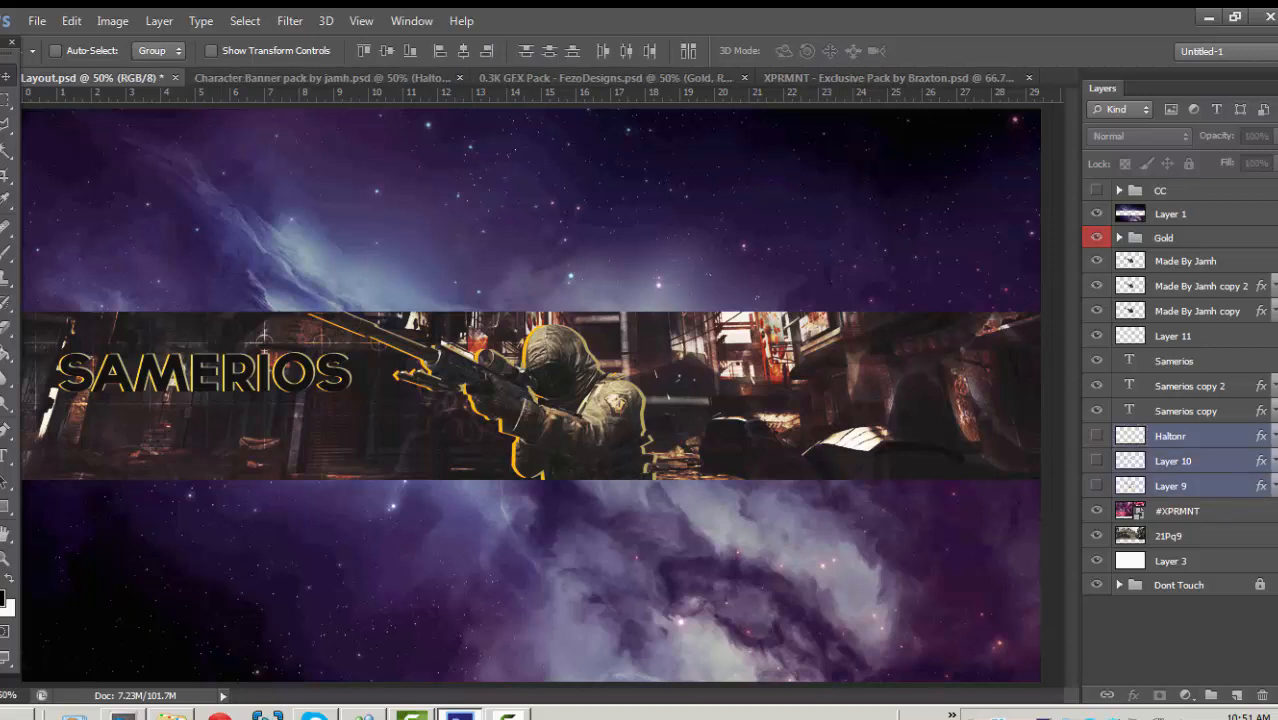
pyautogui.hotkey('ctrl', 'g')
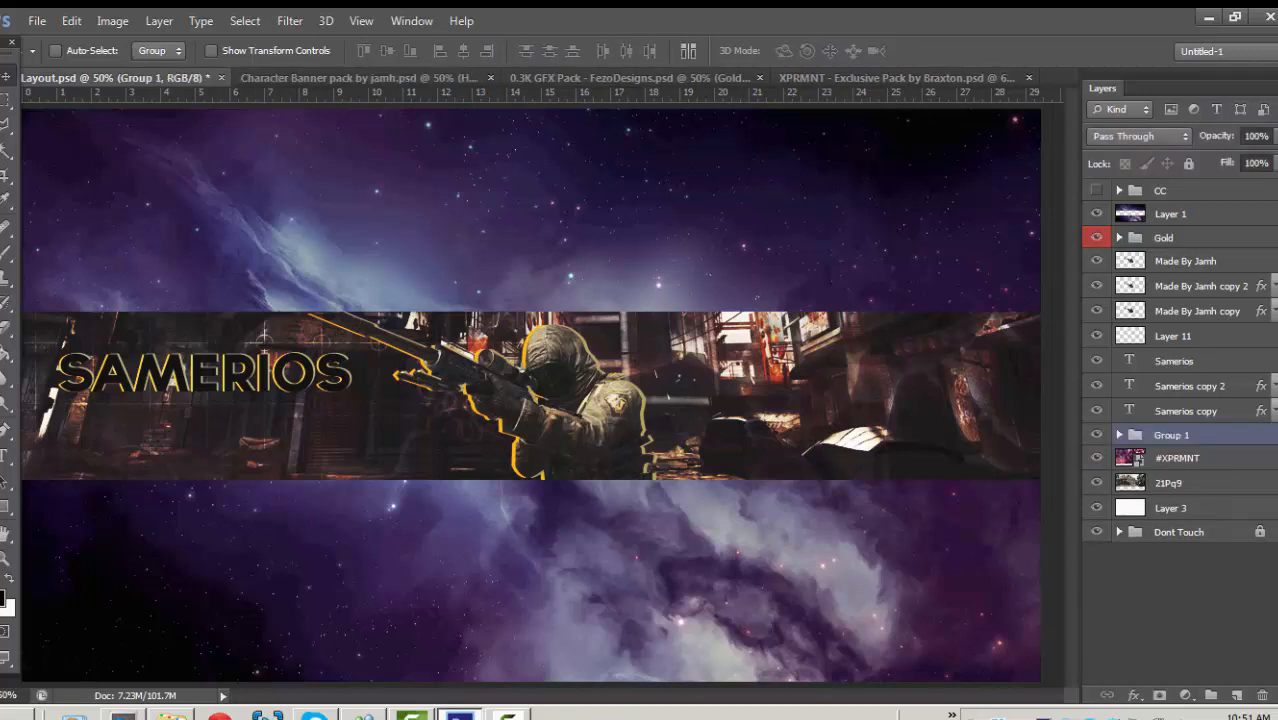
# Expand Group 1, compare the banner with Haltonr, Layer 10 and Layer 9 shown and hidden, leave all three hidden and collapse the group.
pyautogui.click(1119, 435)
pyautogui.click(1096, 457)
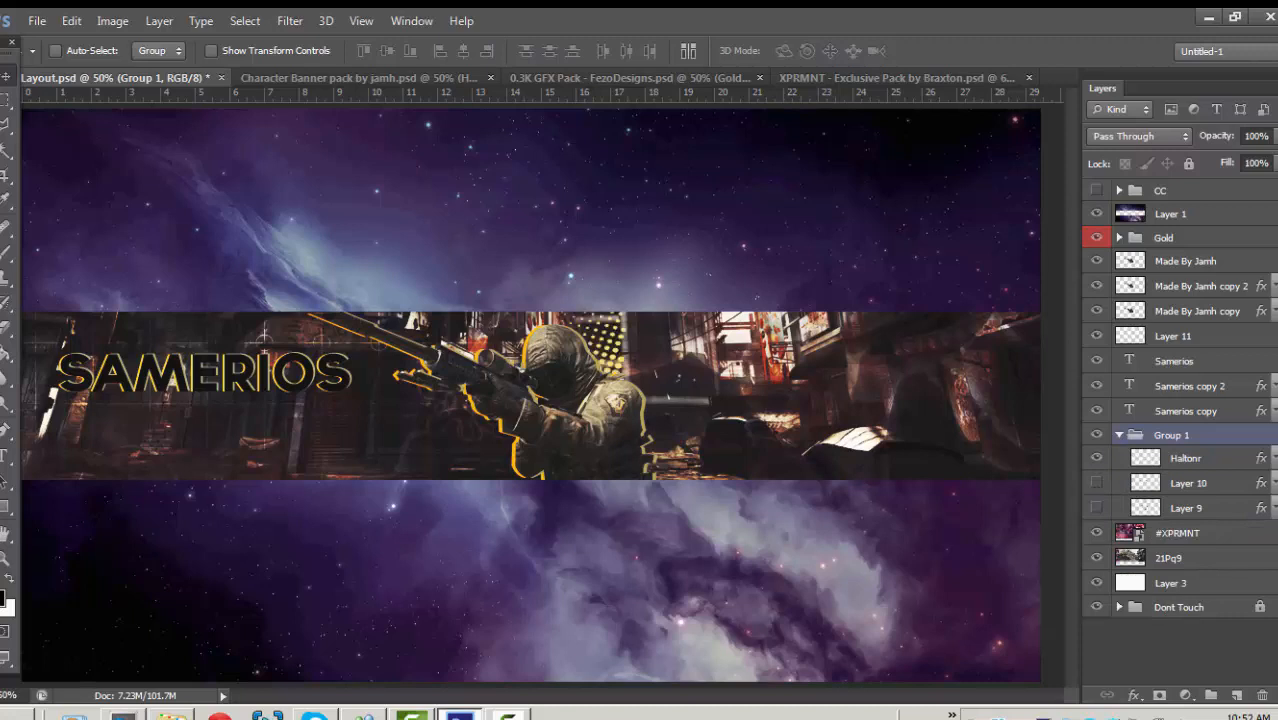
pyautogui.click(1096, 482)
pyautogui.click(1096, 507)
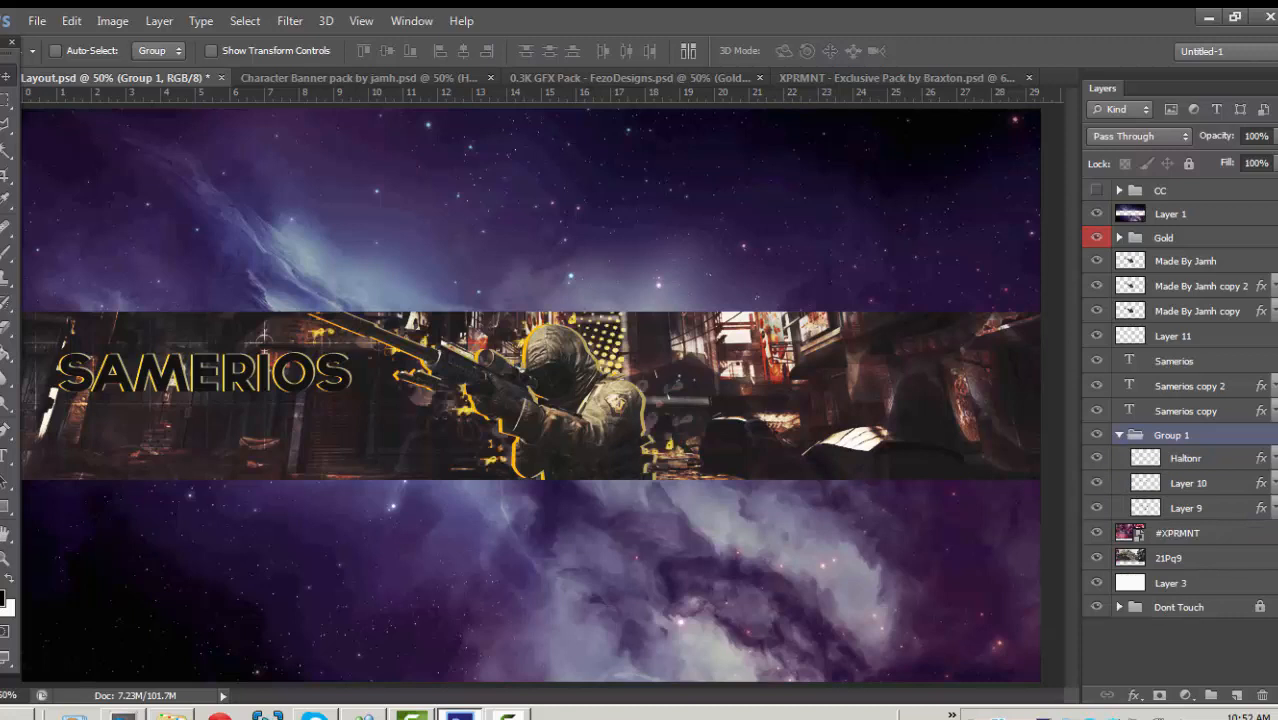
pyautogui.click(1096, 507)
pyautogui.click(1096, 457)
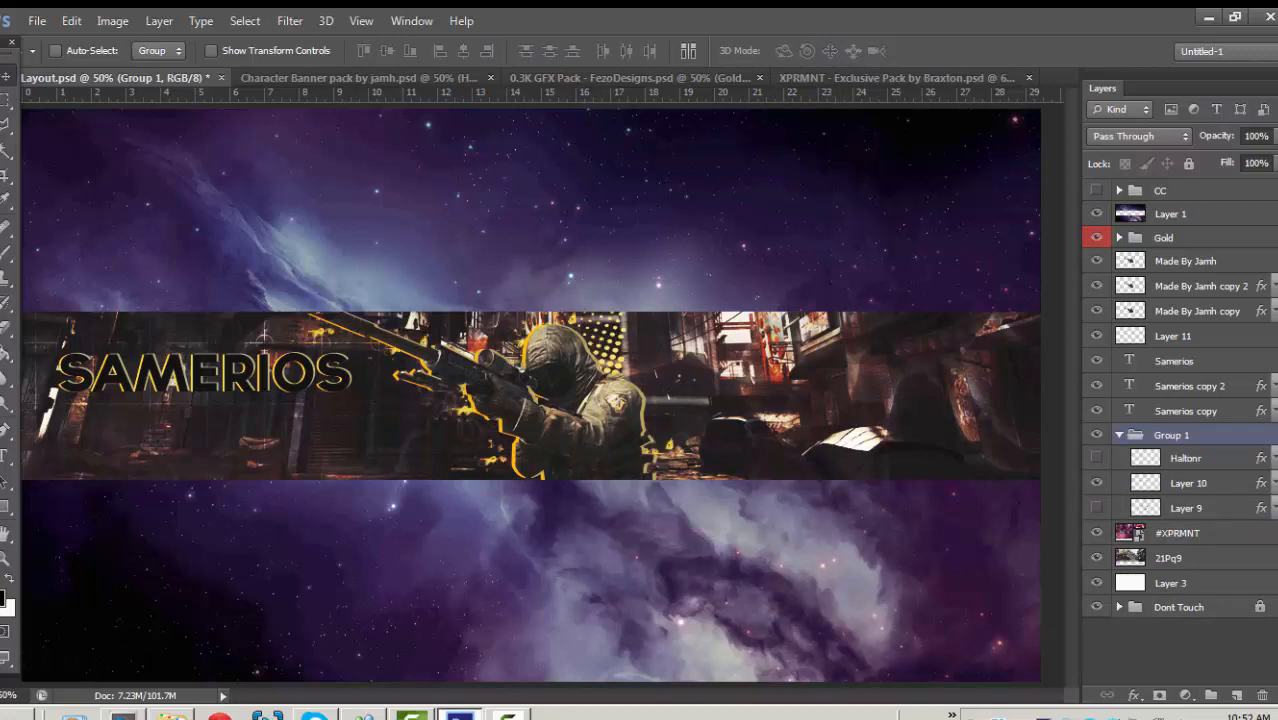
pyautogui.click(1096, 507)
pyautogui.click(1096, 482)
pyautogui.click(1096, 507)
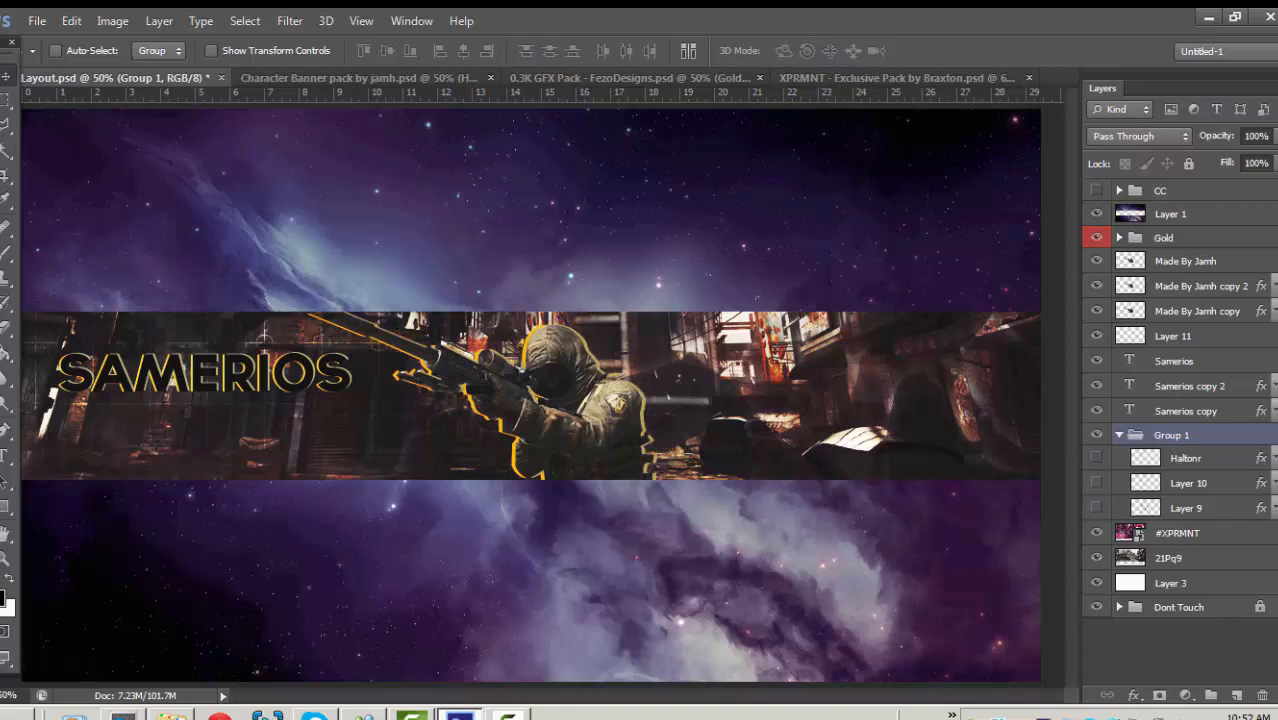
pyautogui.click(1119, 434)
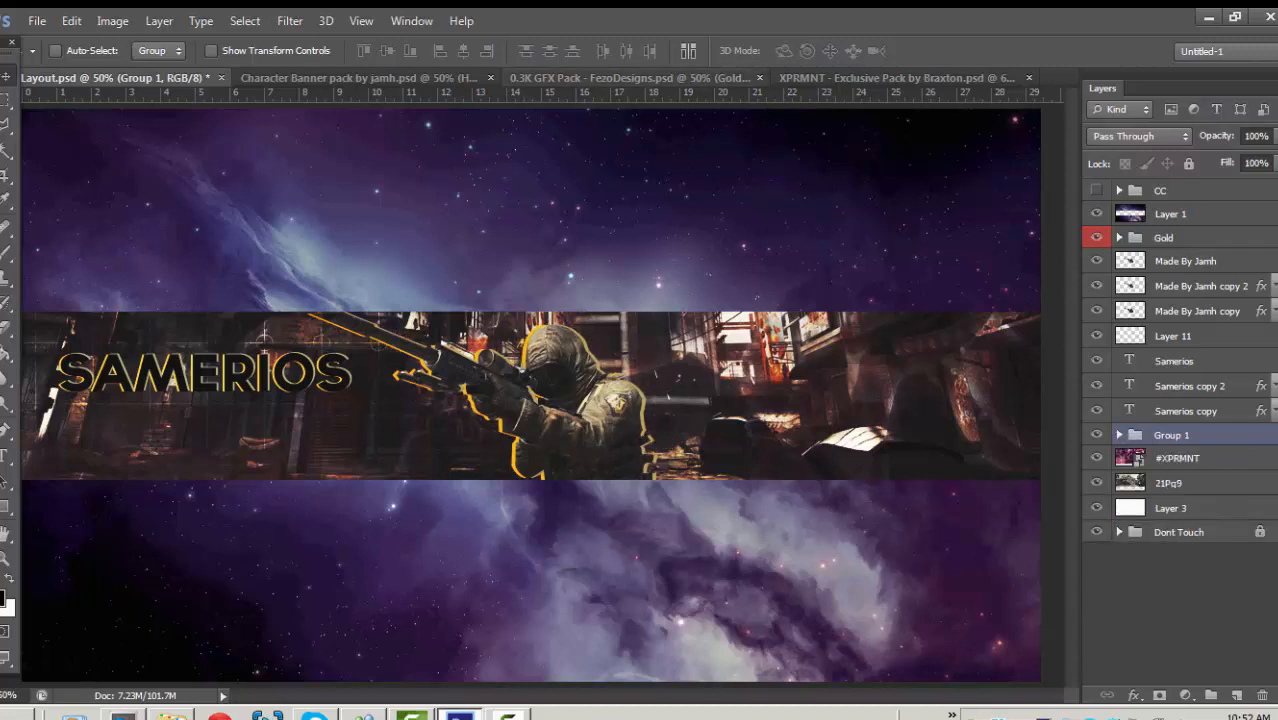
# Delete the Samerios copy and Samerios copy 2 text layers, keeping only the original Samerios title.
pyautogui.click(1174, 360)
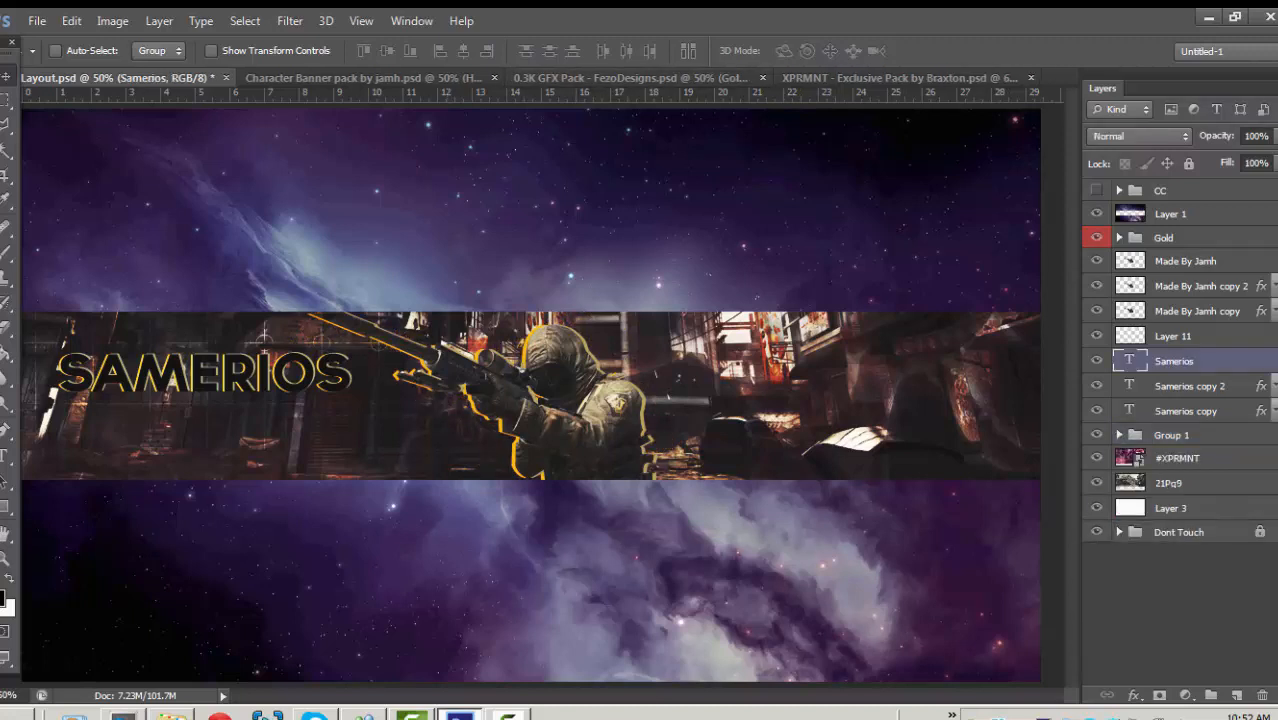
pyautogui.click(1185, 411)
pyautogui.keyDown('shift'); pyautogui.click(1189, 386); pyautogui.keyUp('shift')
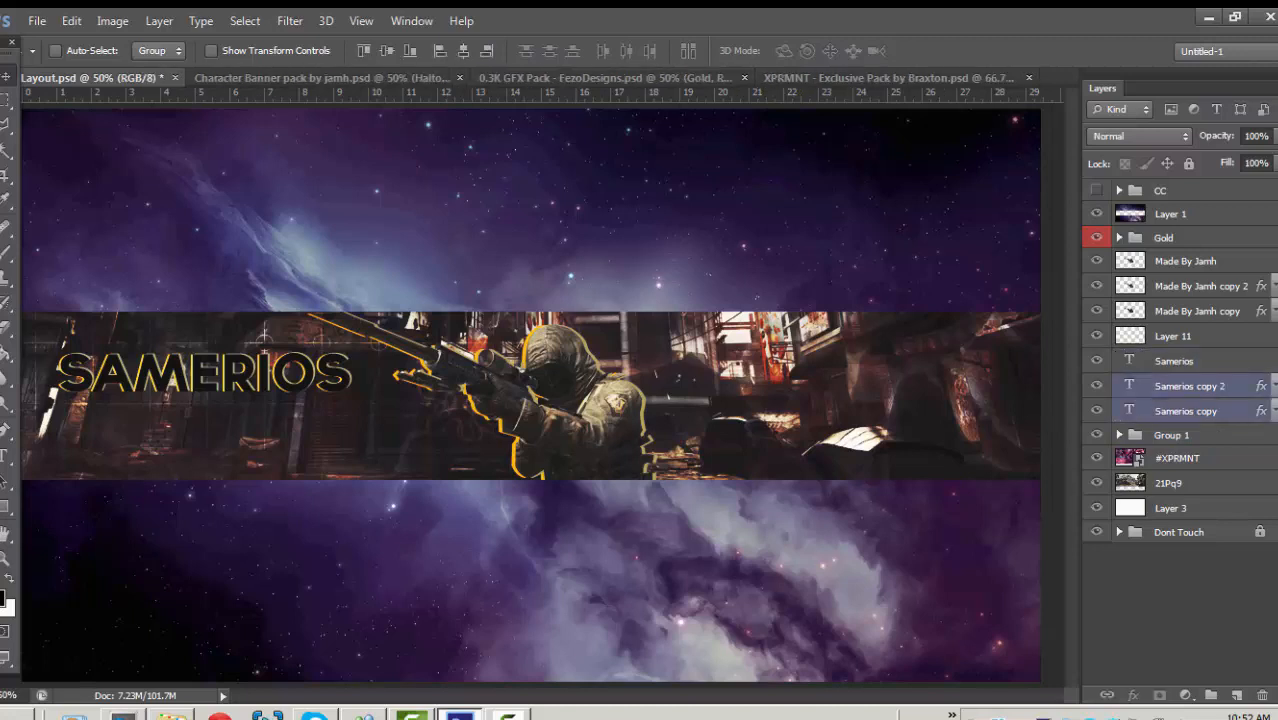
pyautogui.press('Delete')
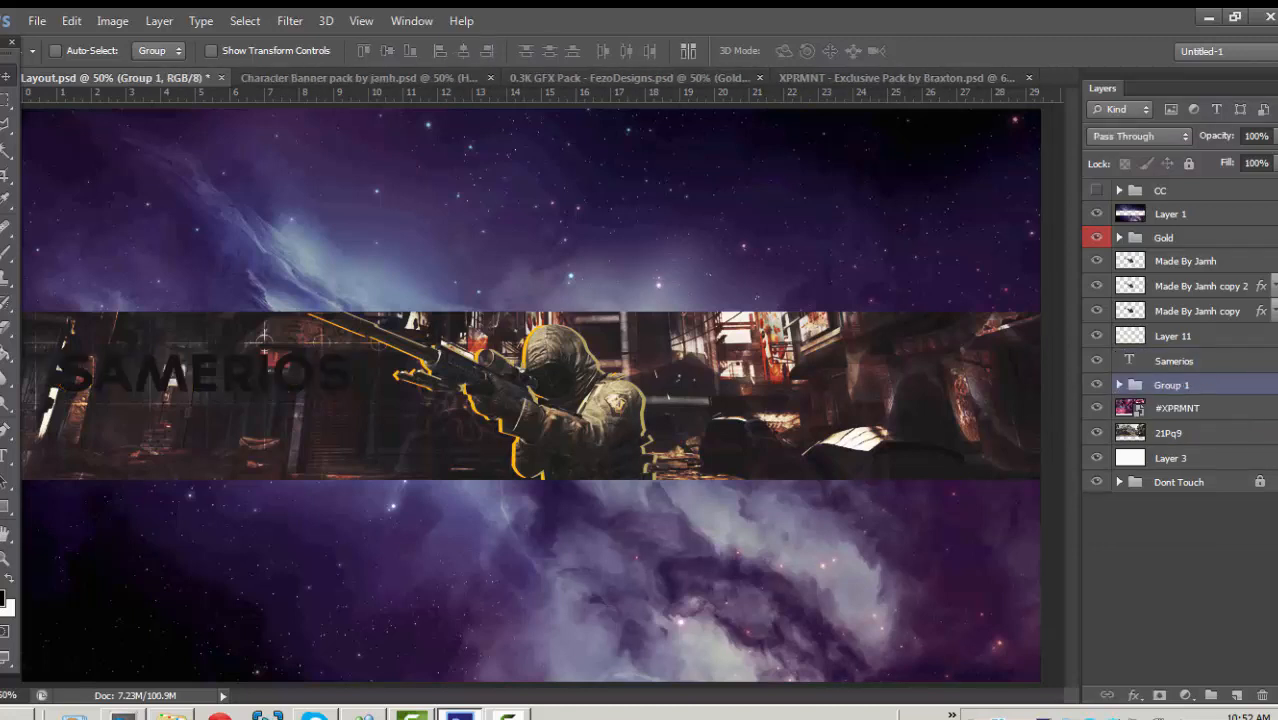
# Give the Samerios text layer a Color Overlay in orange #ff9000 with Normal blend mode.
pyautogui.click(1174, 360)
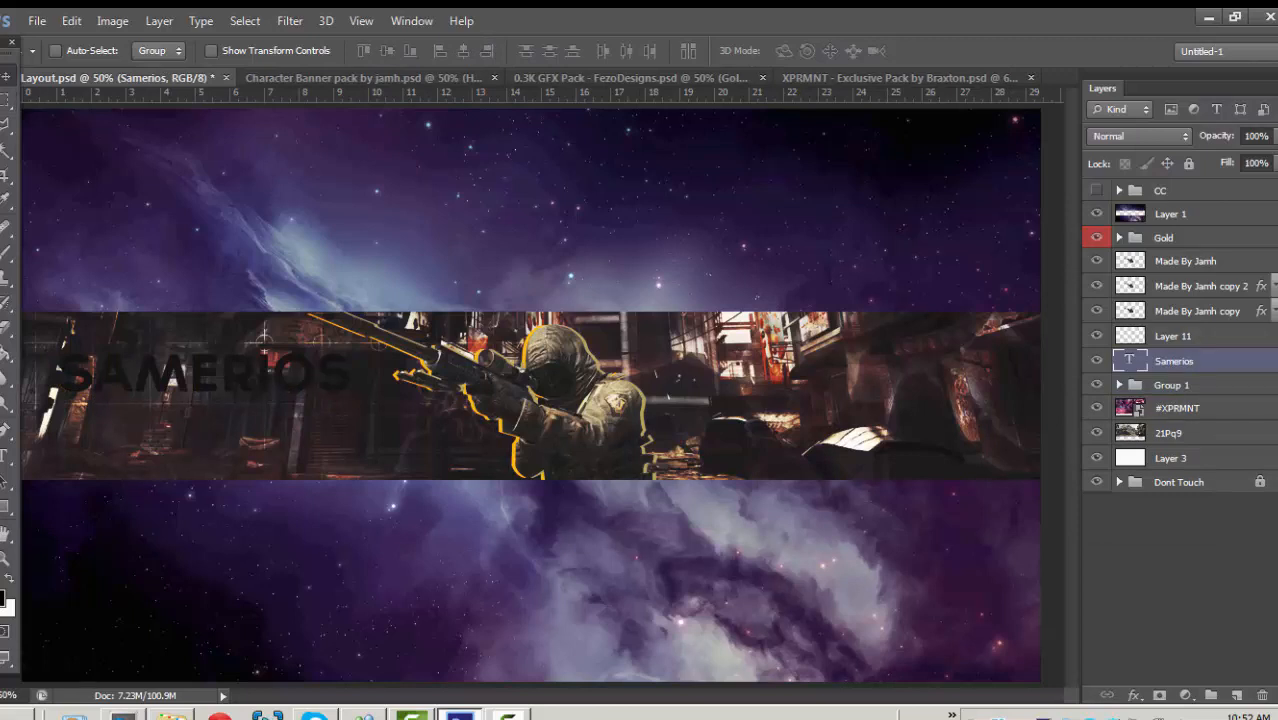
pyautogui.doubleClick(1222, 360)
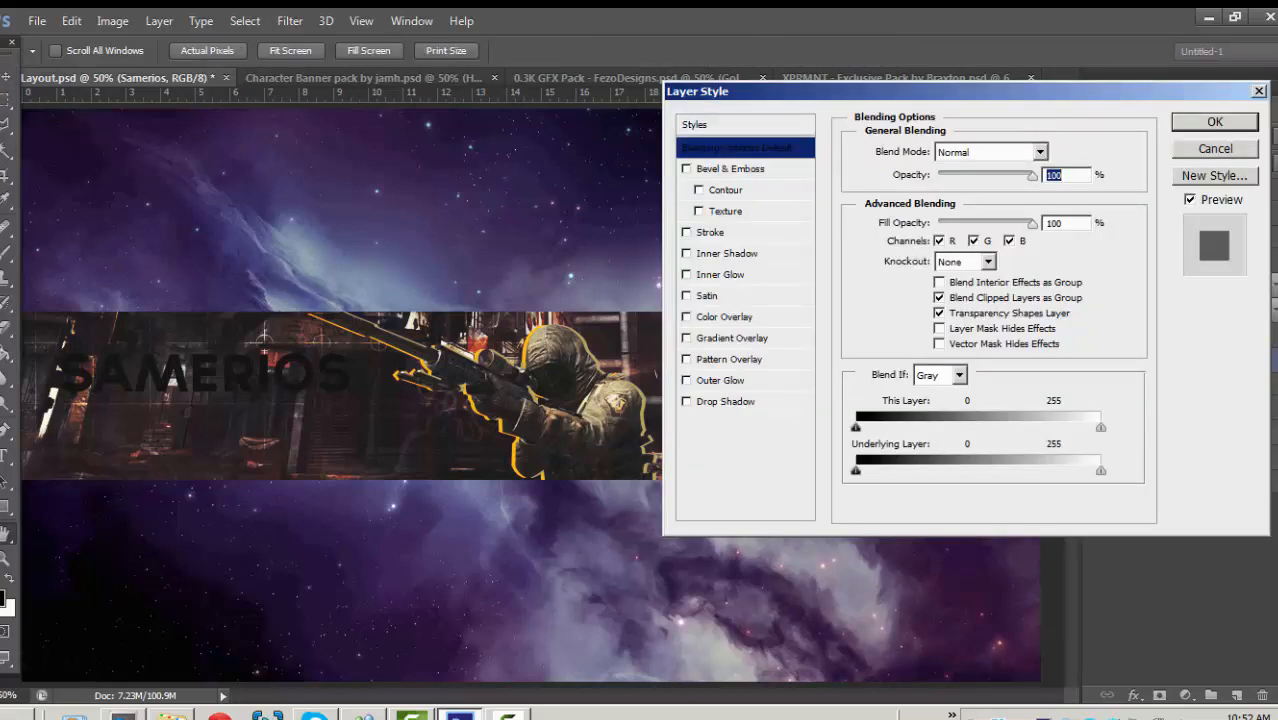
pyautogui.click(724, 317)
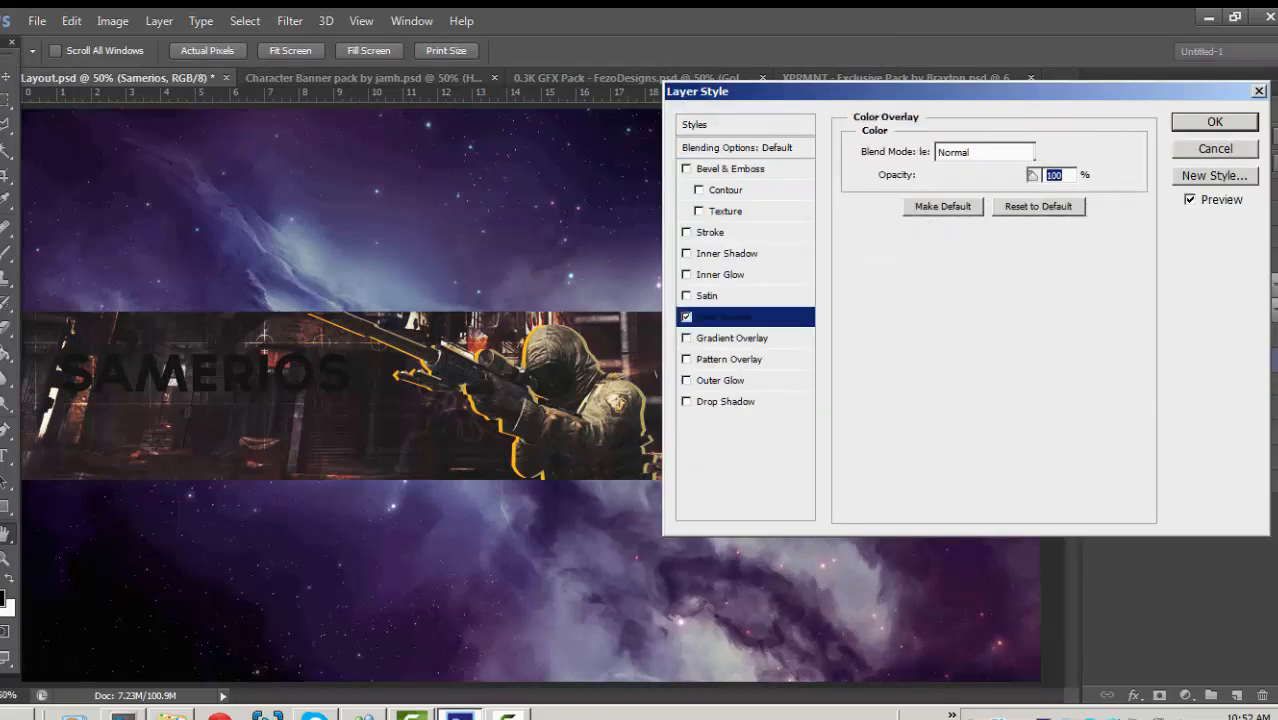
pyautogui.click(1059, 152)
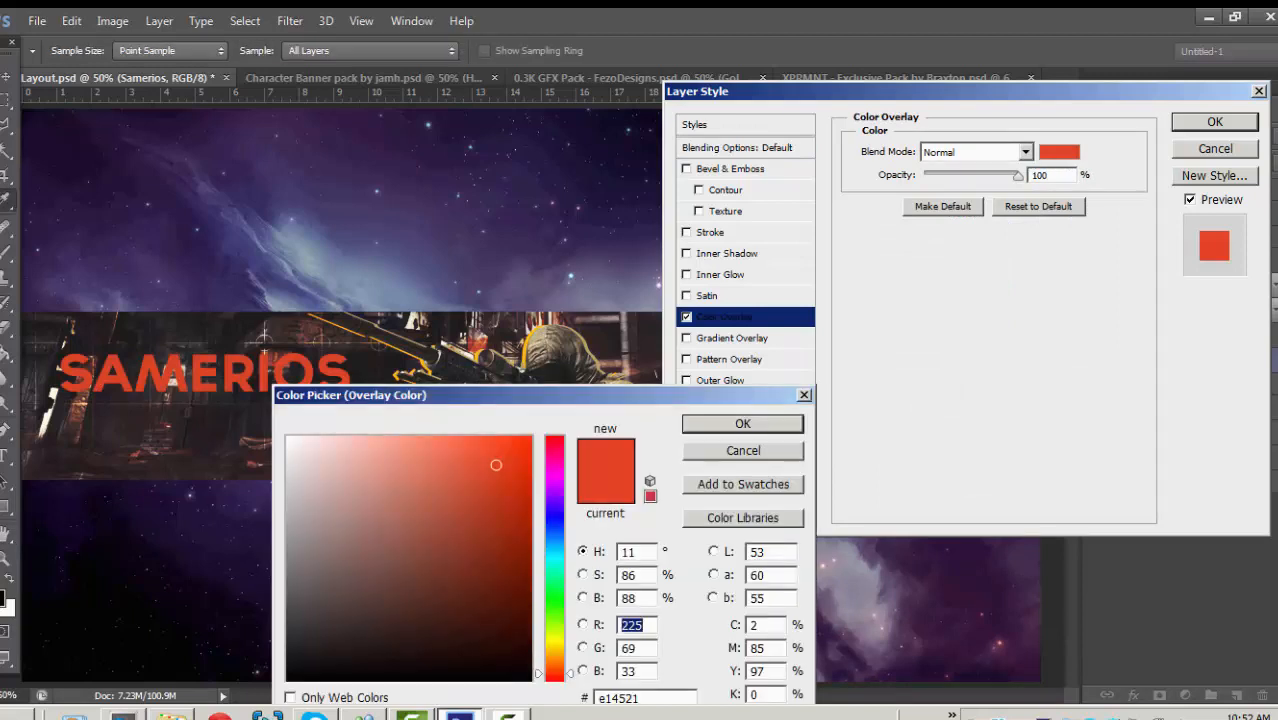
pyautogui.moveTo(555, 562); pyautogui.dragTo(555, 658)
pyautogui.moveTo(400, 620)
pyautogui.mouseDown()
pyautogui.moveTo(314, 563)
pyautogui.moveTo(438, 437)
pyautogui.moveTo(529, 438)
pyautogui.mouseUp()
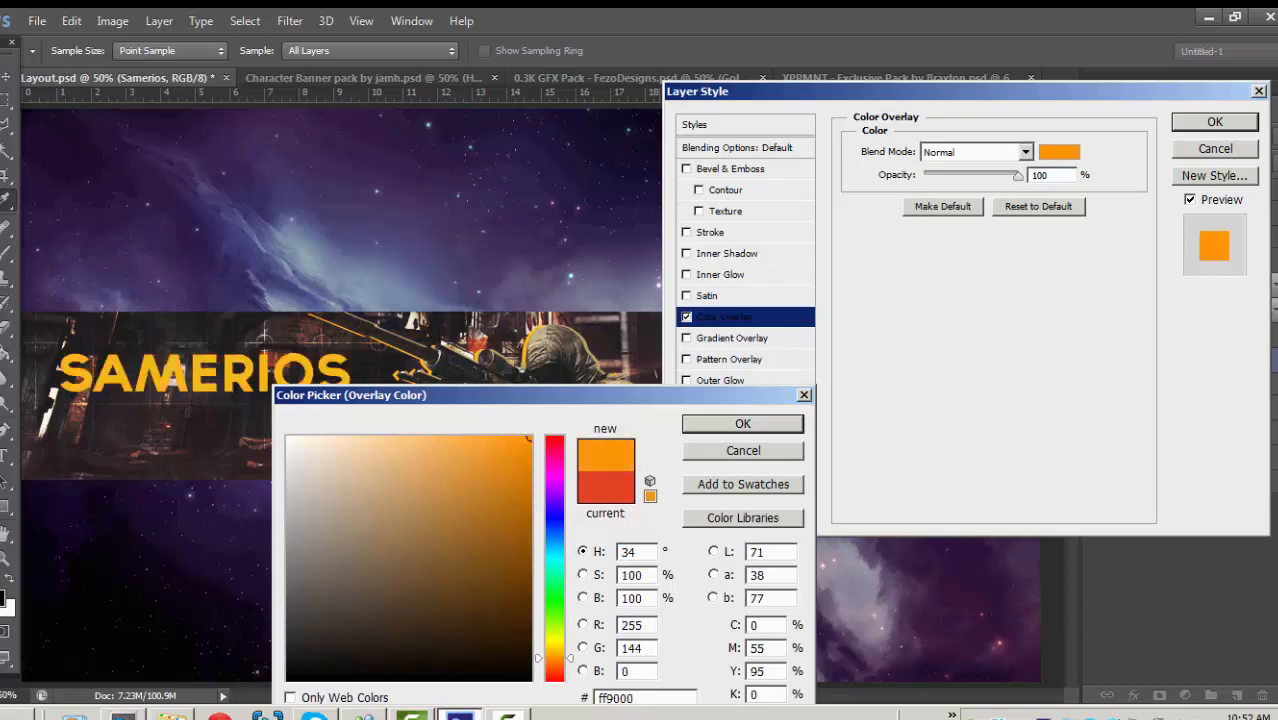
pyautogui.click(555, 446)
pyautogui.click(338, 629)
pyautogui.moveTo(338, 629)
pyautogui.mouseDown()
pyautogui.moveTo(423, 500)
pyautogui.moveTo(291, 463)
pyautogui.moveTo(529, 438)
pyautogui.moveTo(555, 658)
pyautogui.mouseUp()
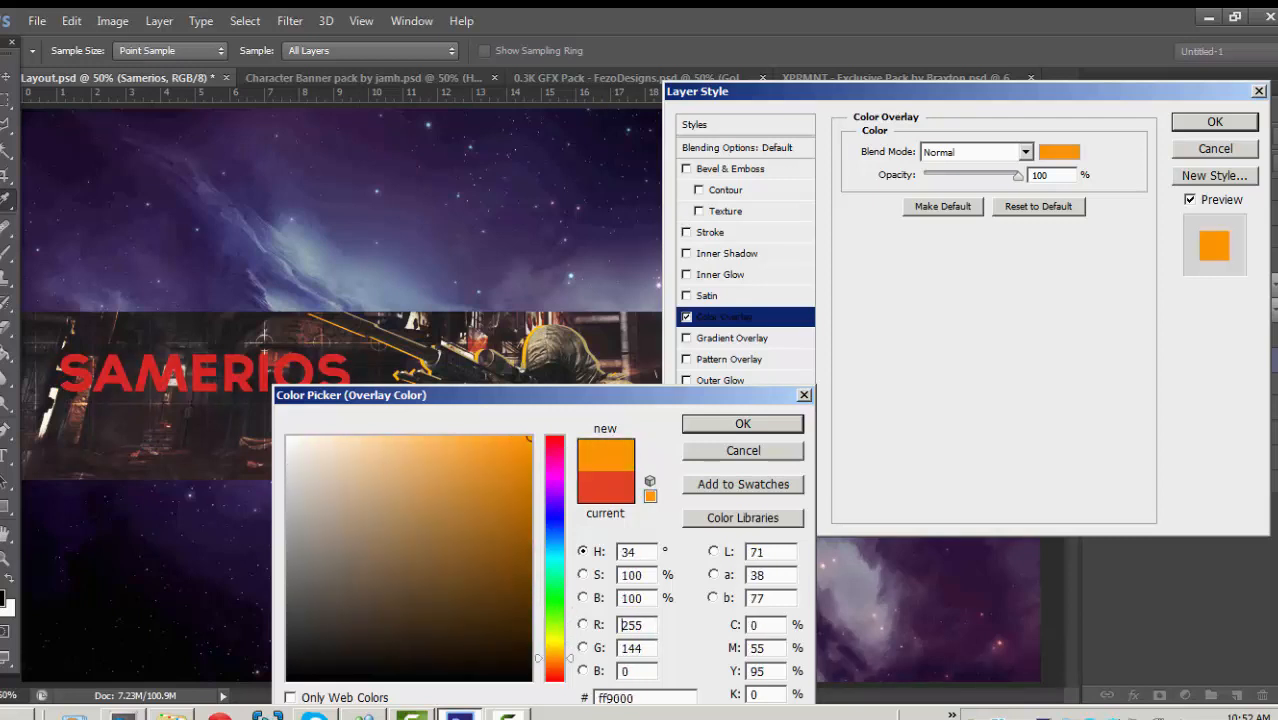
pyautogui.press('Return')
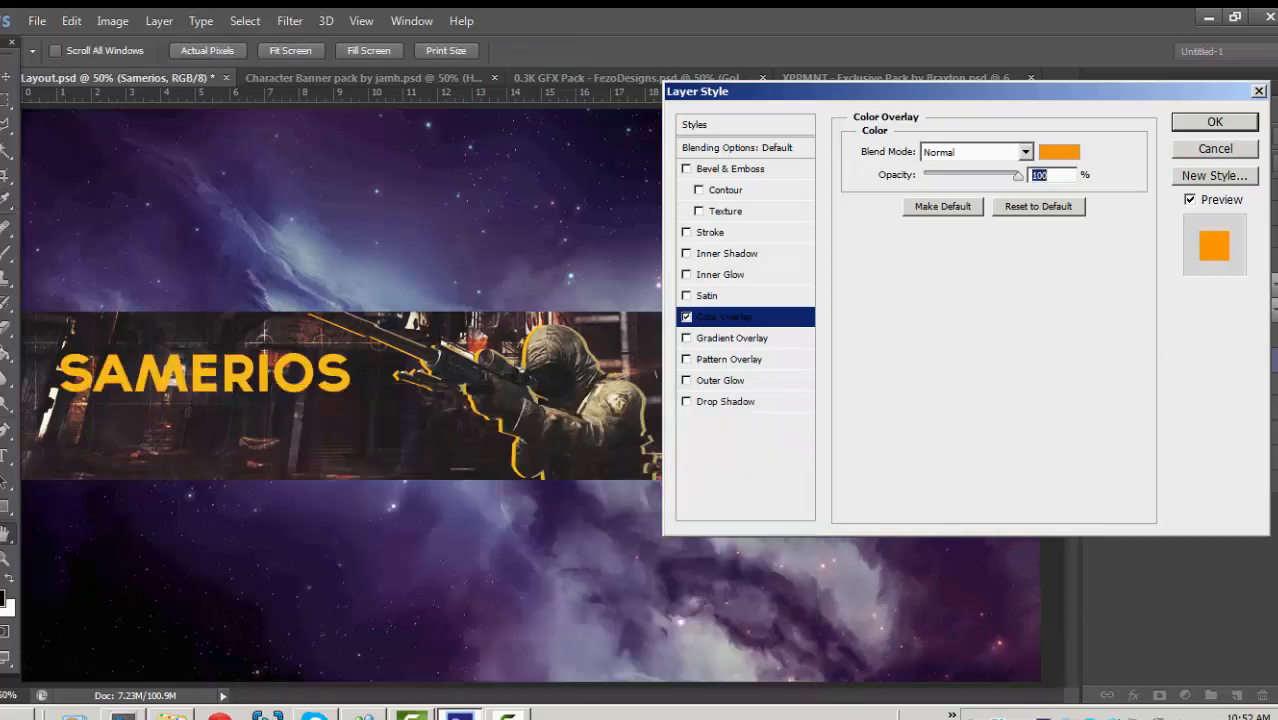
pyautogui.press('Return')
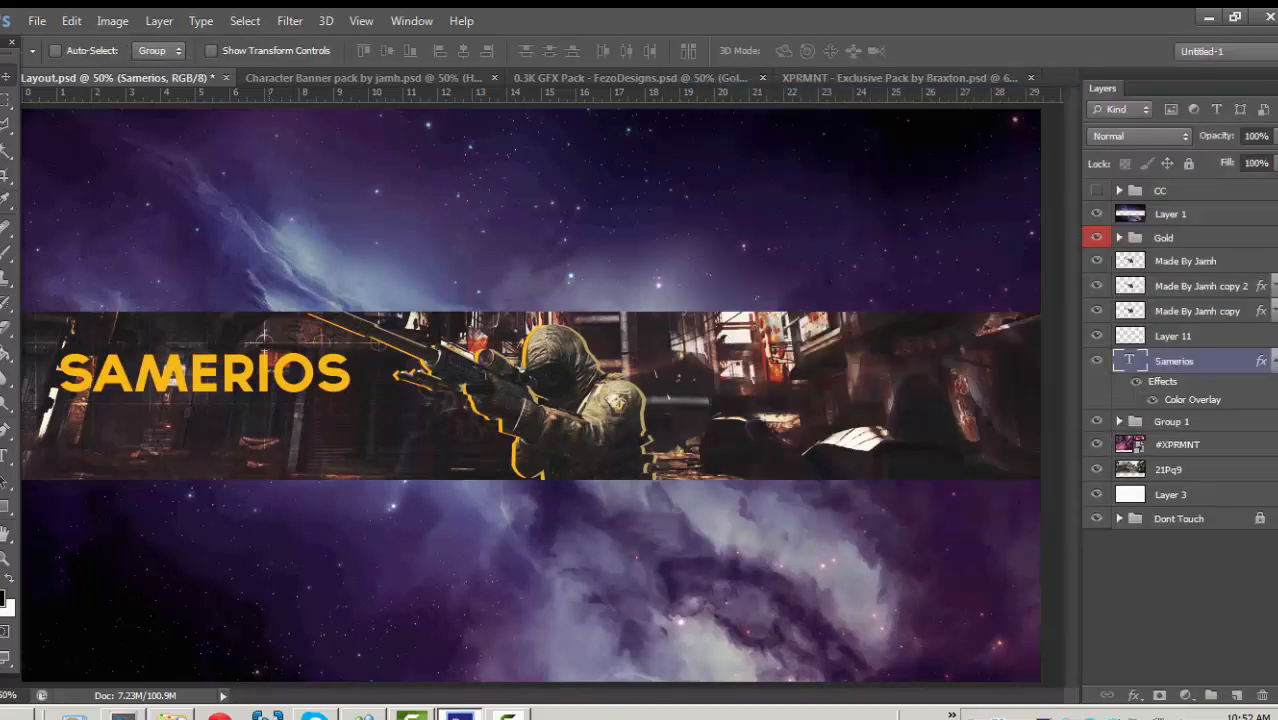
# Lower the Samerios text layer's opacity to 58% and deselect the layer.
pyautogui.click(1275, 136)
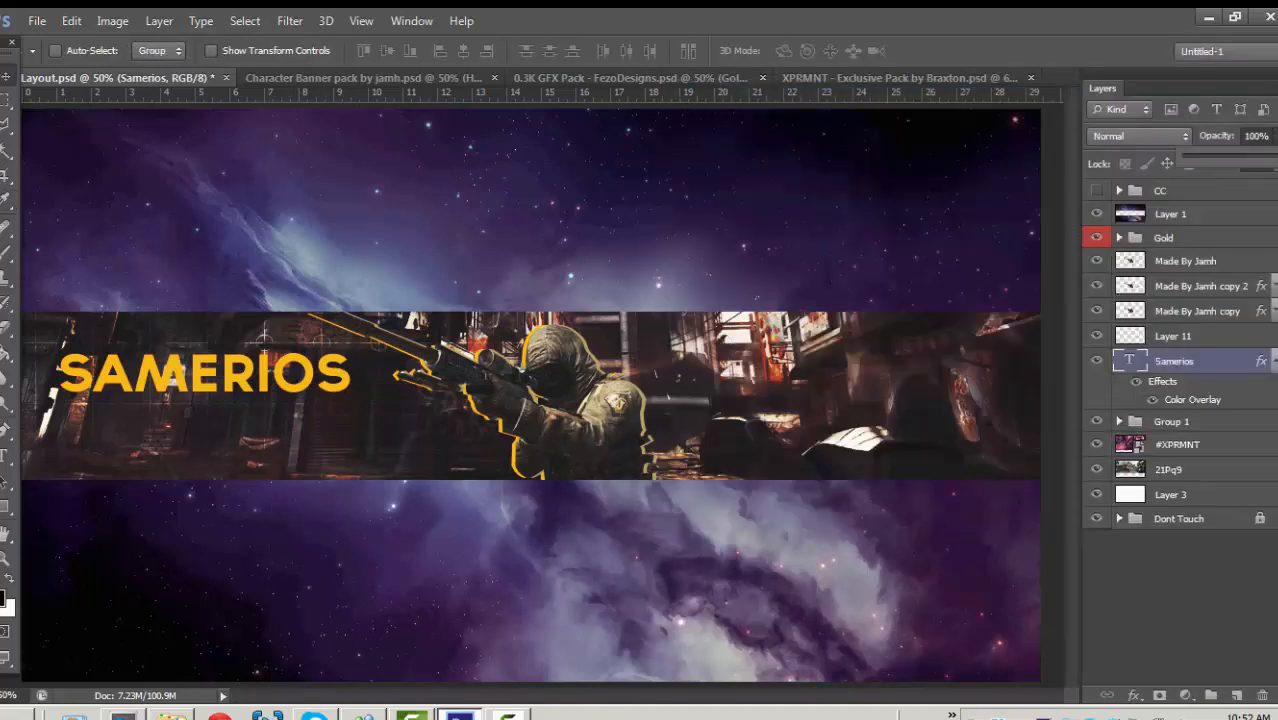
pyautogui.moveTo(1275, 157); pyautogui.dragTo(1241, 157)
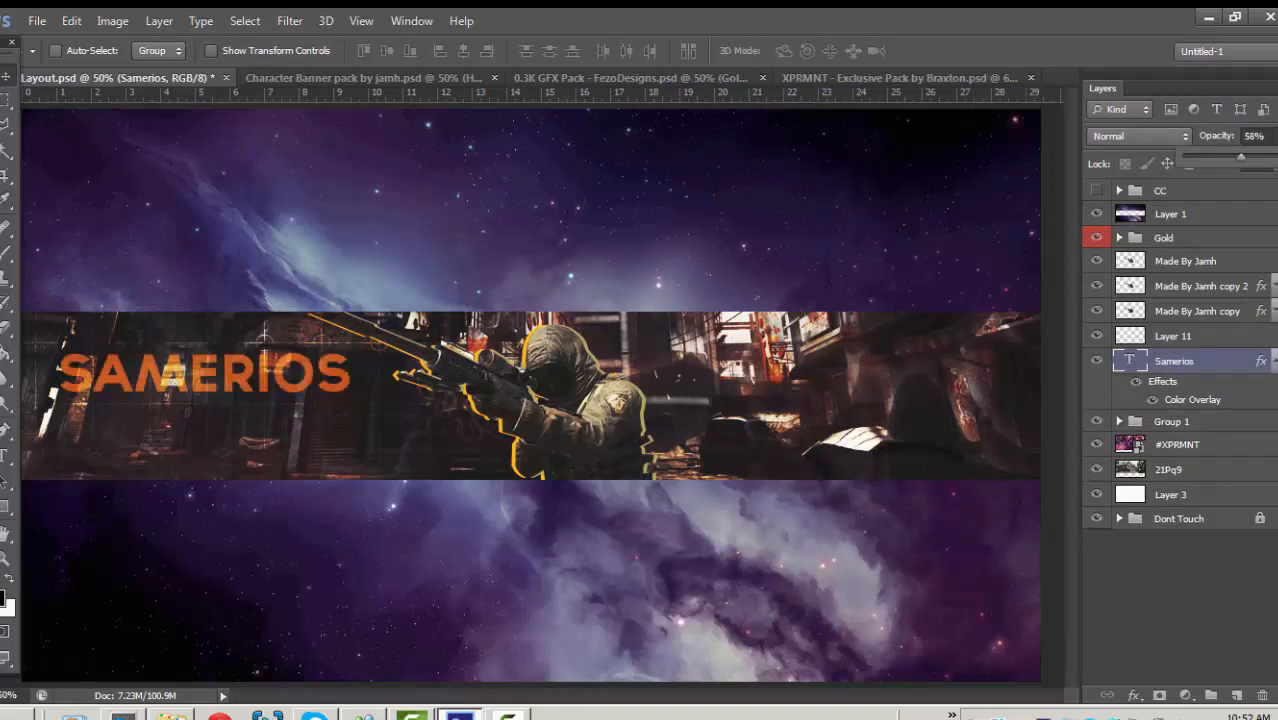
pyautogui.click(1178, 590)
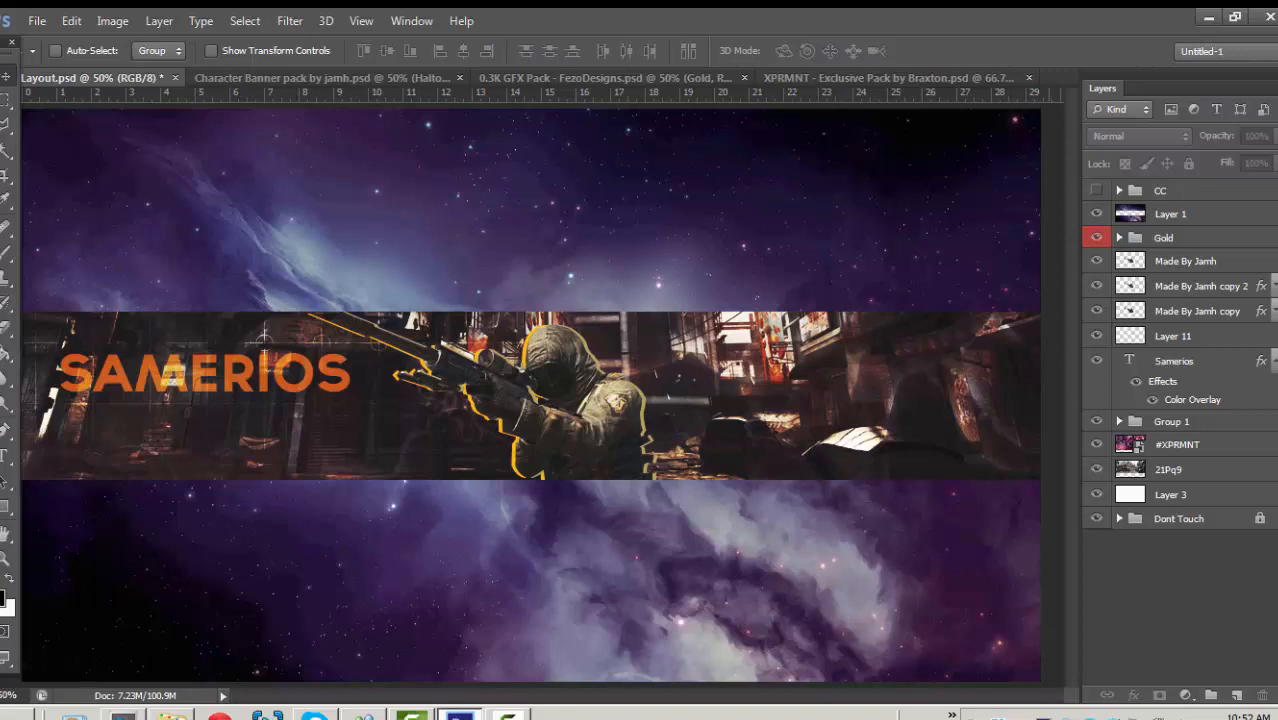
pyautogui.click(1200, 190)
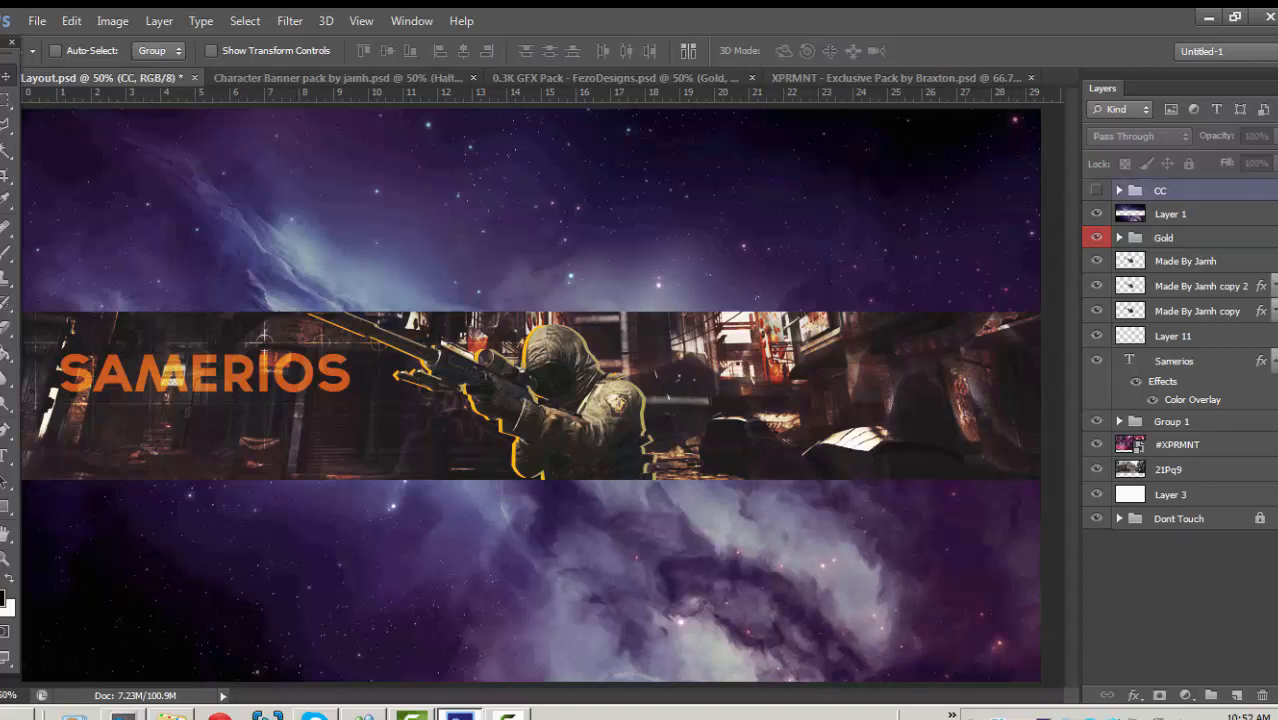
pyautogui.click(1178, 590)
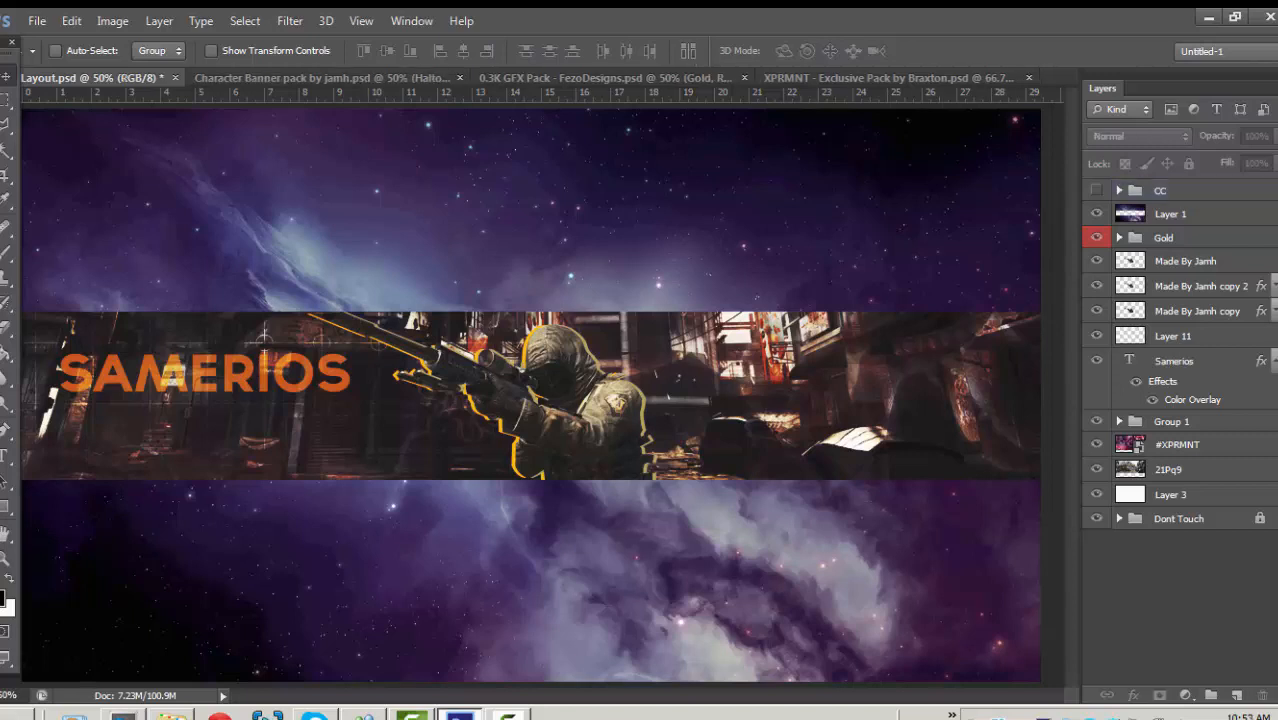
pyautogui.click(37, 20)
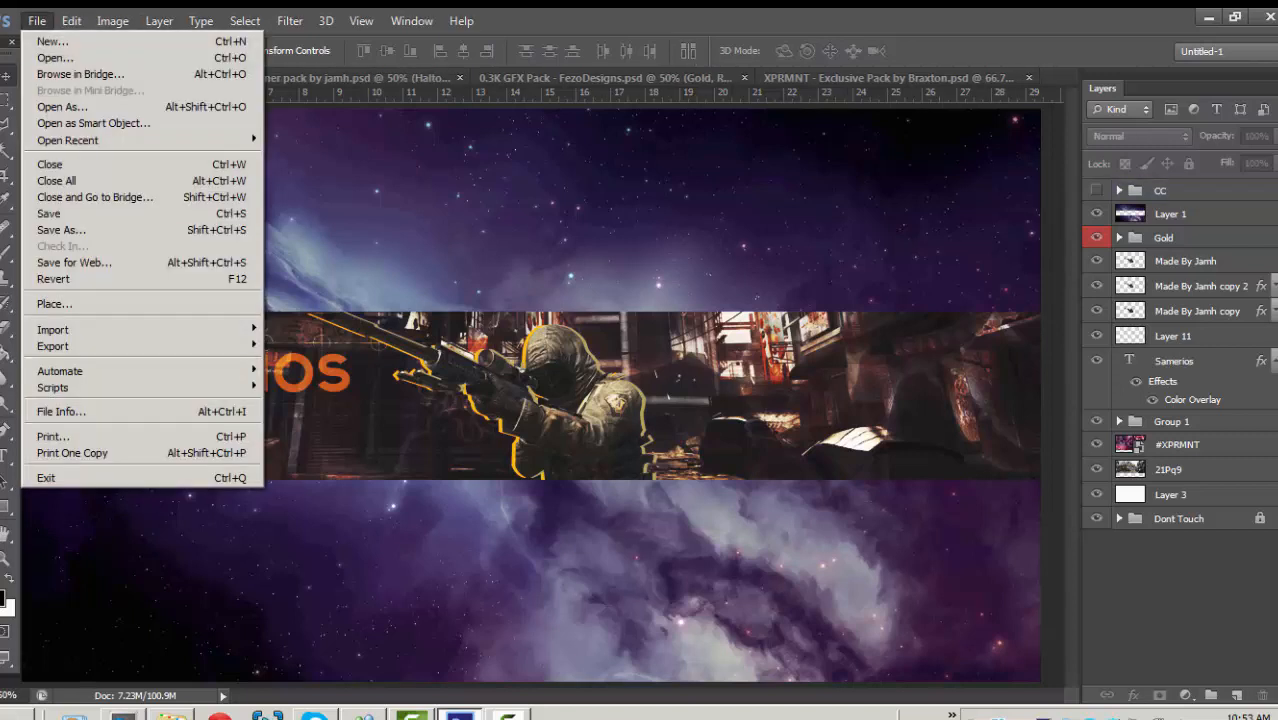
pyautogui.press('Escape')
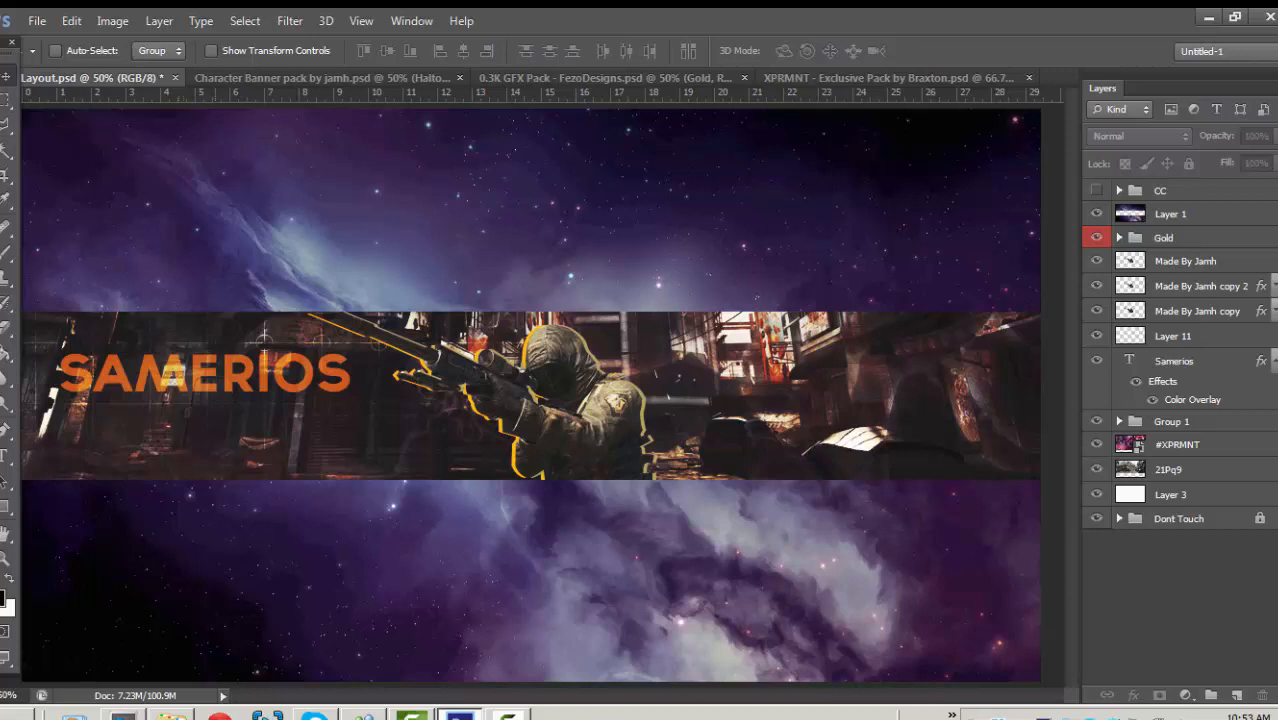
# Switch to Windows Explorer, open the GFX folder on the desktop and look through its images and resource packs.
pyautogui.click(172, 714)
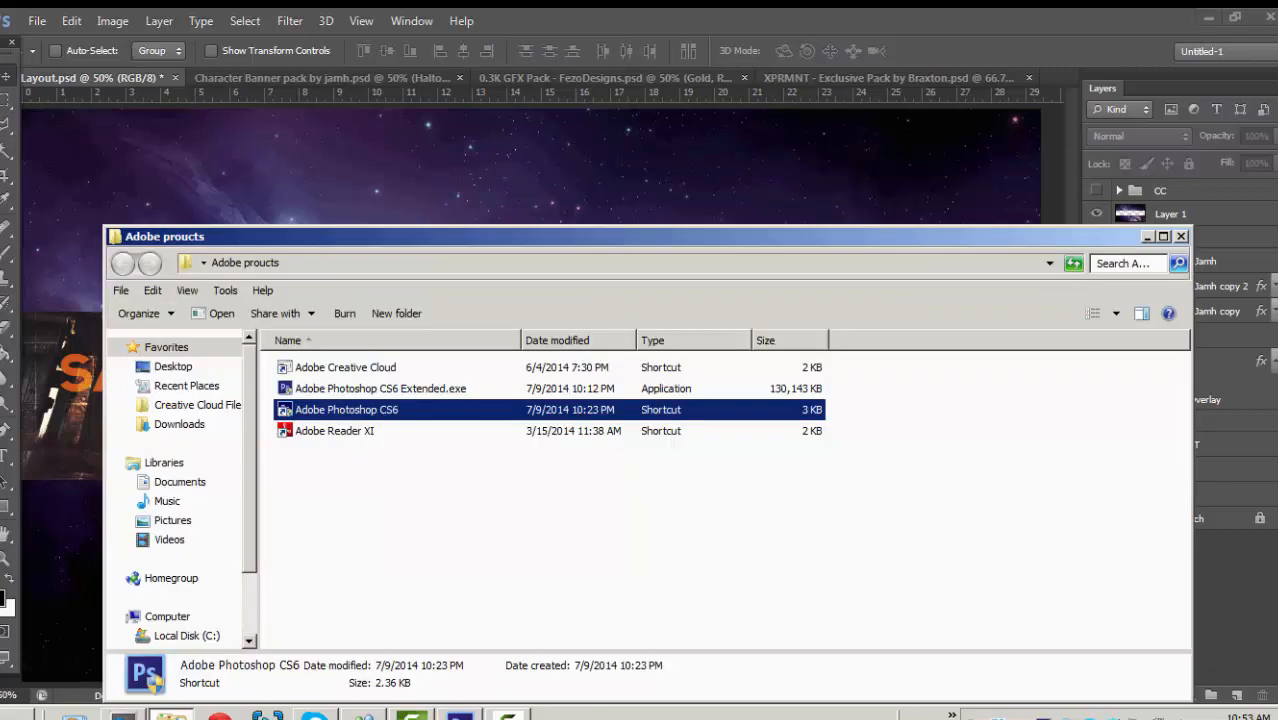
pyautogui.doubleClick(640, 236)
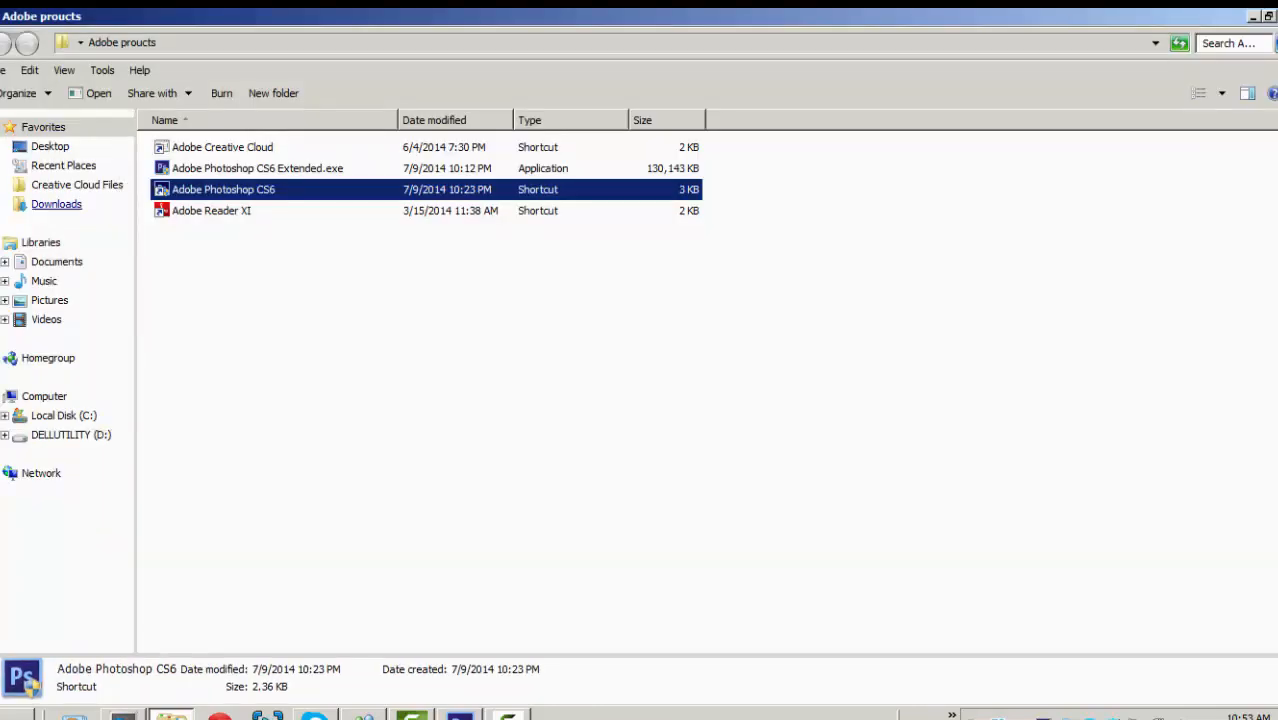
pyautogui.click(50, 146)
pyautogui.click(514, 301)
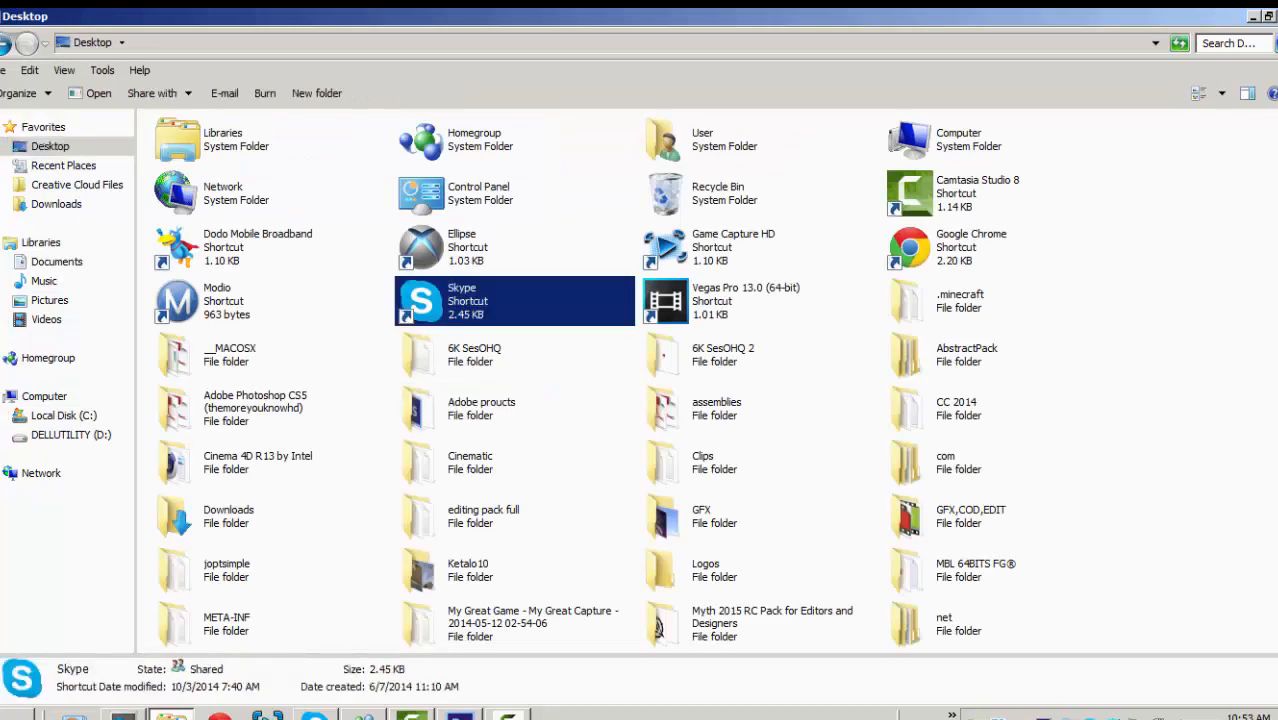
pyautogui.doubleClick(665, 515)
pyautogui.scroll(-15, 914, 457)
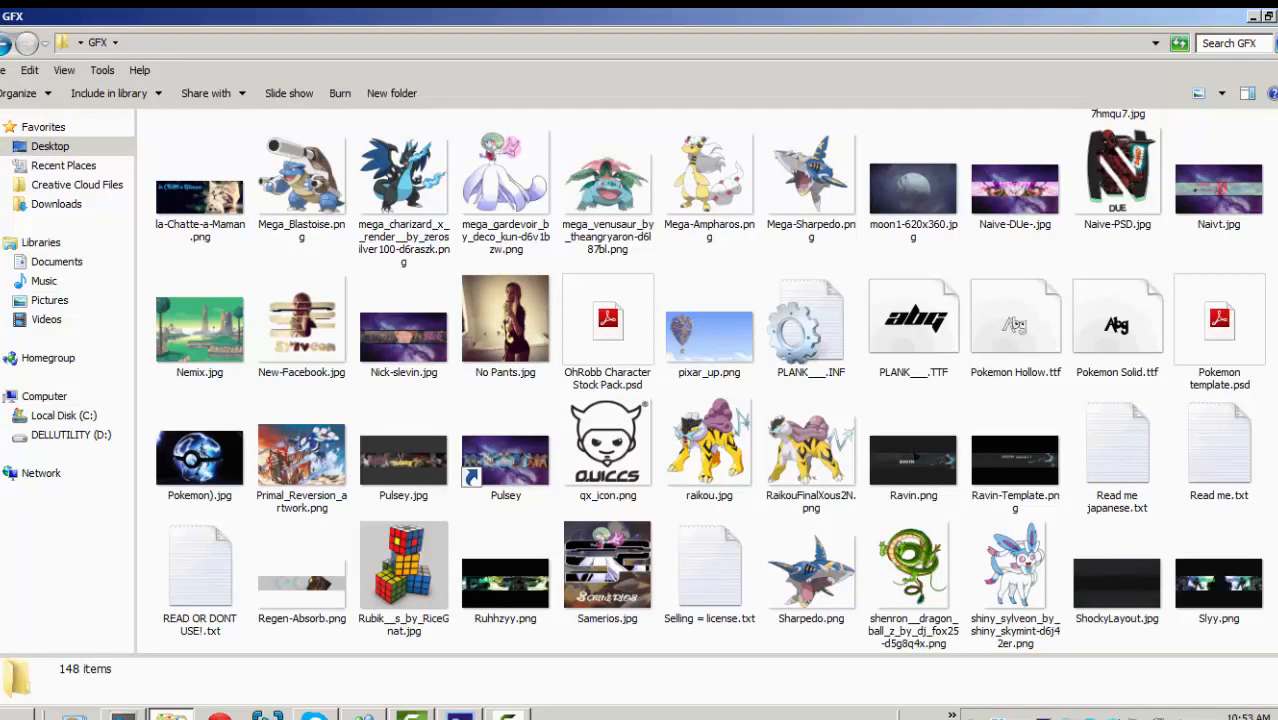
pyautogui.scroll(-3, 700, 380)
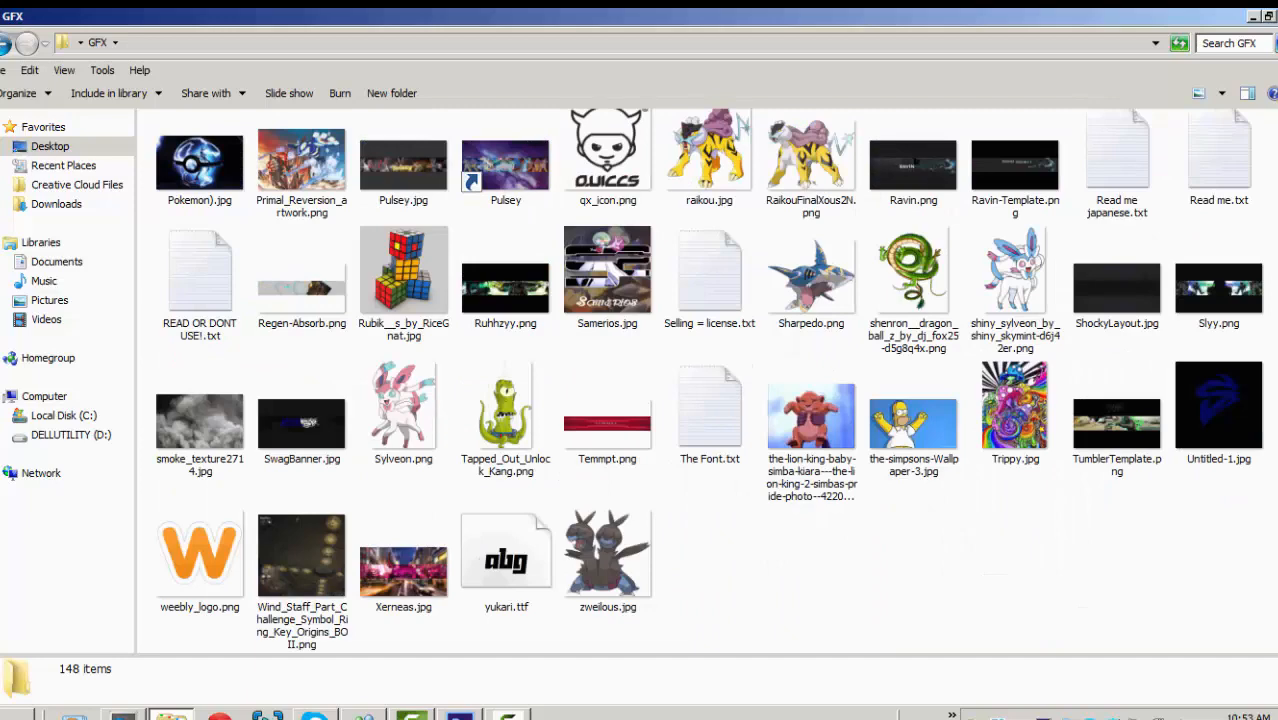
pyautogui.scroll(12, 707, 380)
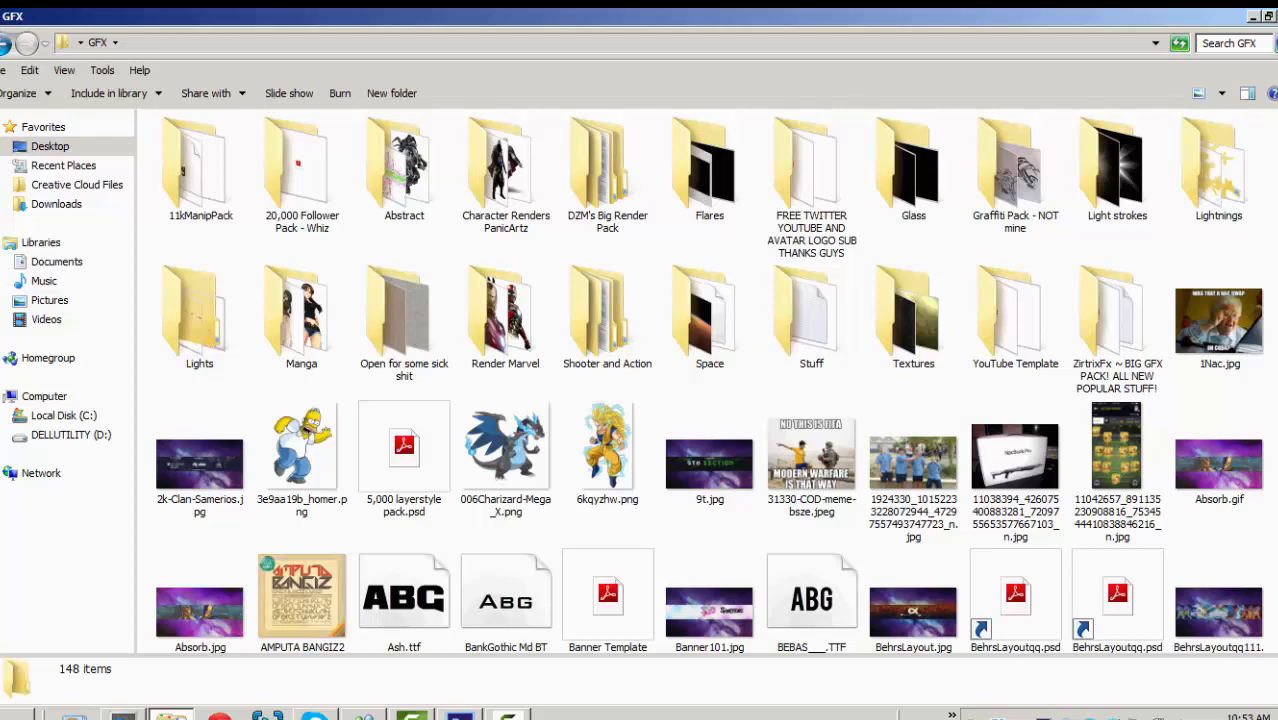
pyautogui.scroll(-2, 707, 380)
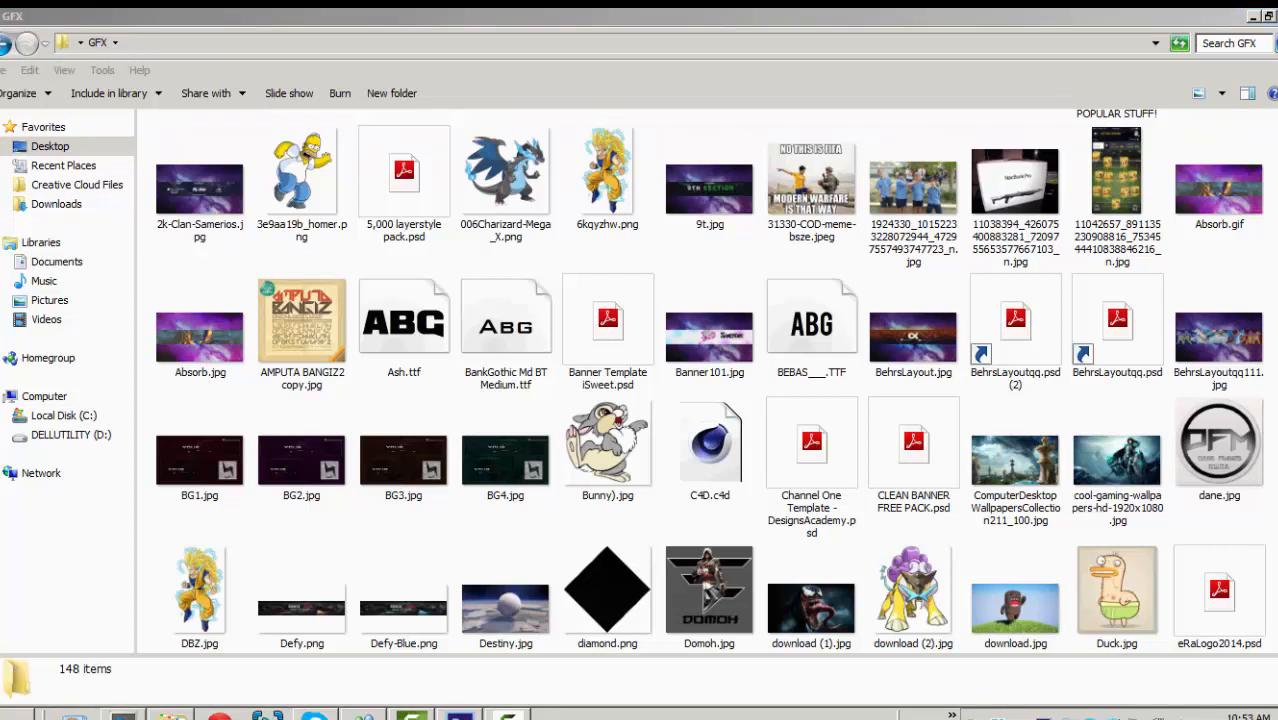
pyautogui.click(913, 195)
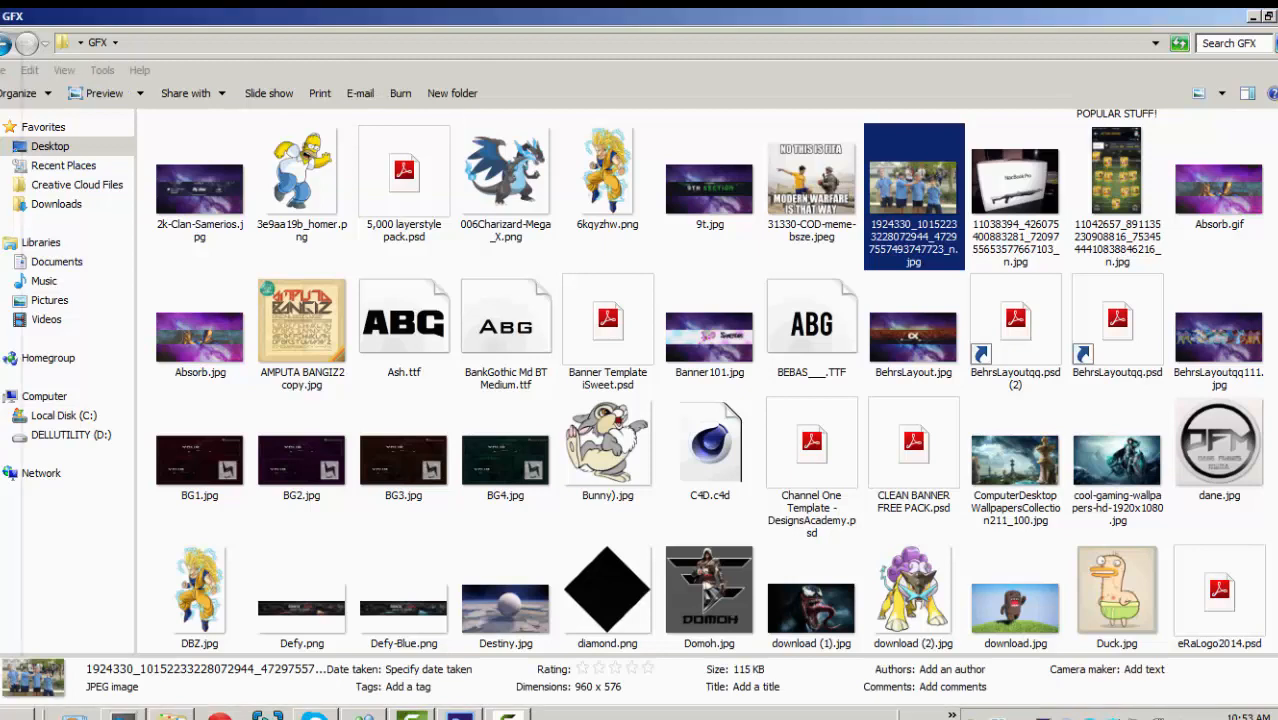
pyautogui.hotkey('alt', 'Tab')
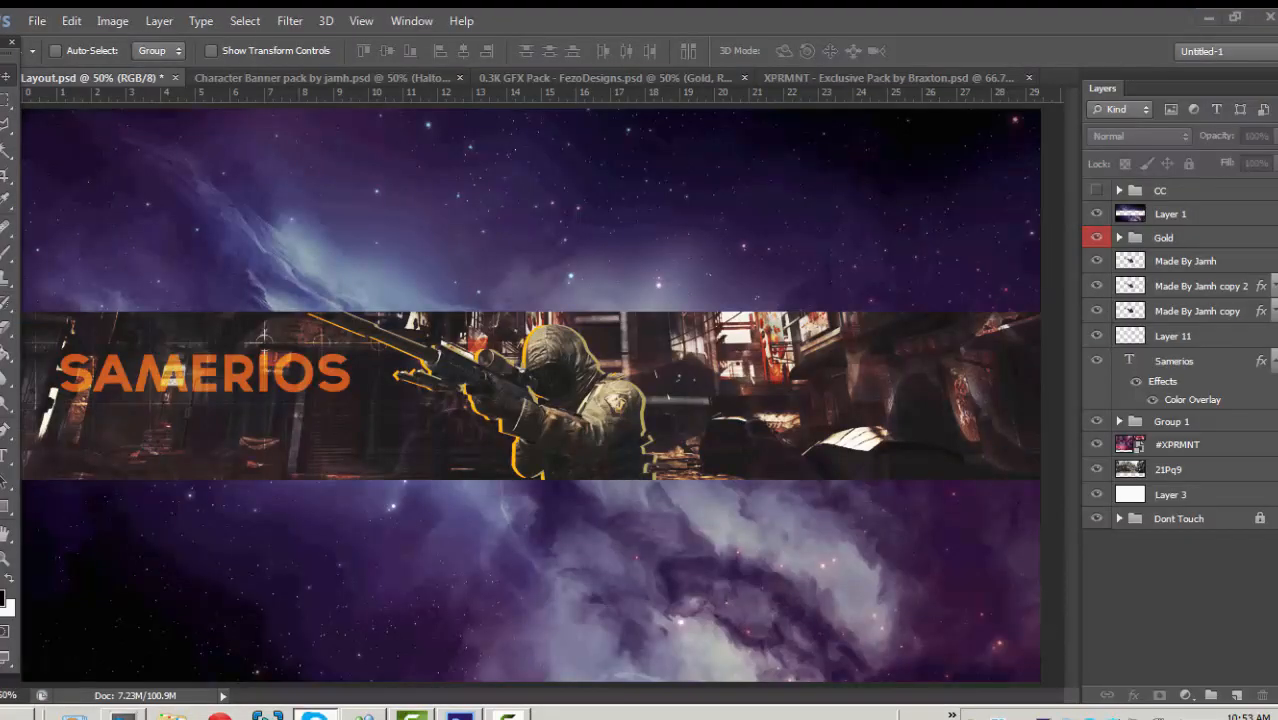
# Switch by way of Skype to the web browser and open the YouTube home page.
pyautogui.click(315, 714)
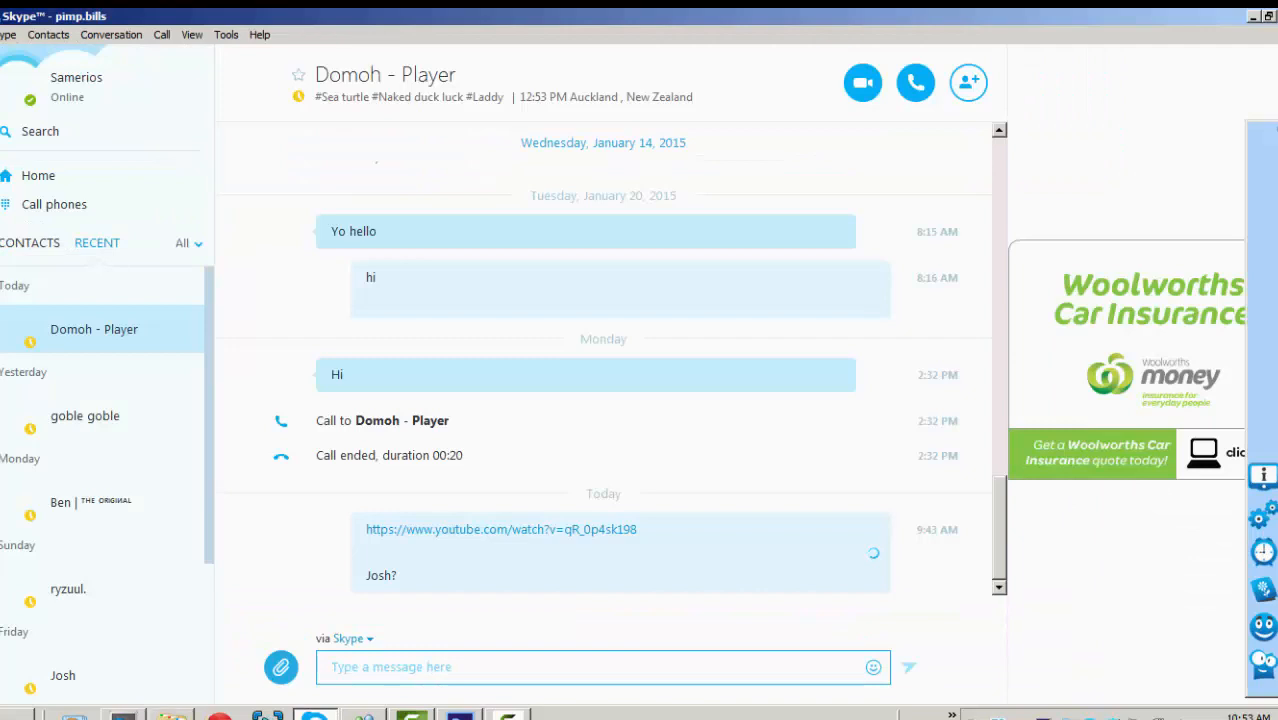
pyautogui.click(219, 714)
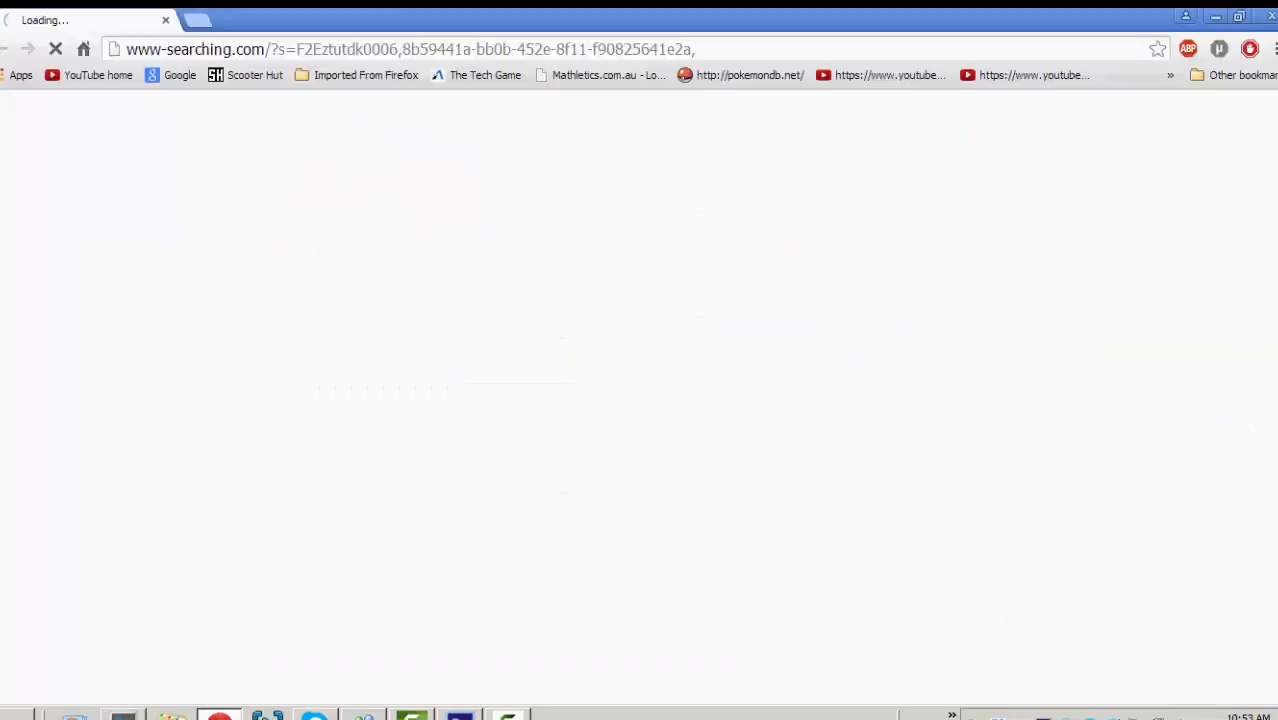
pyautogui.click(90, 75)
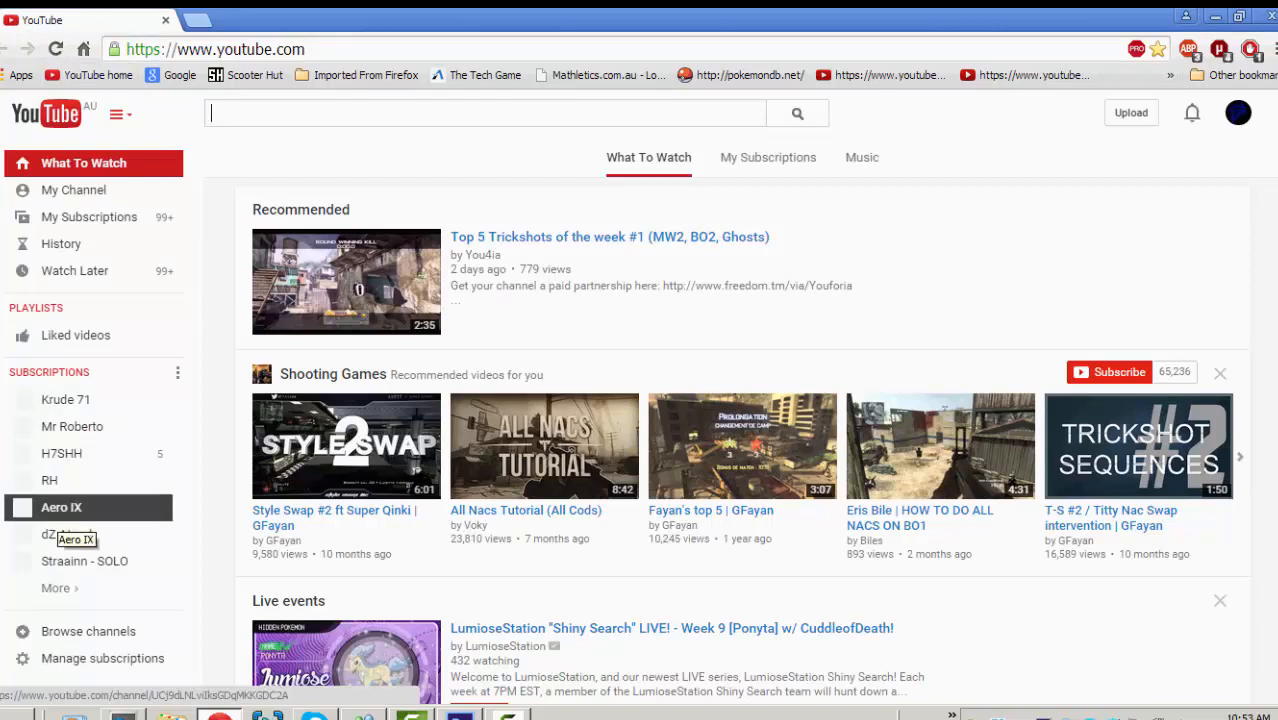
# Open the YouTube subscription manager, look through the list, search the subscriptions for N9 and view the N9ne Icee channel's banner.
pyautogui.click(58, 588)
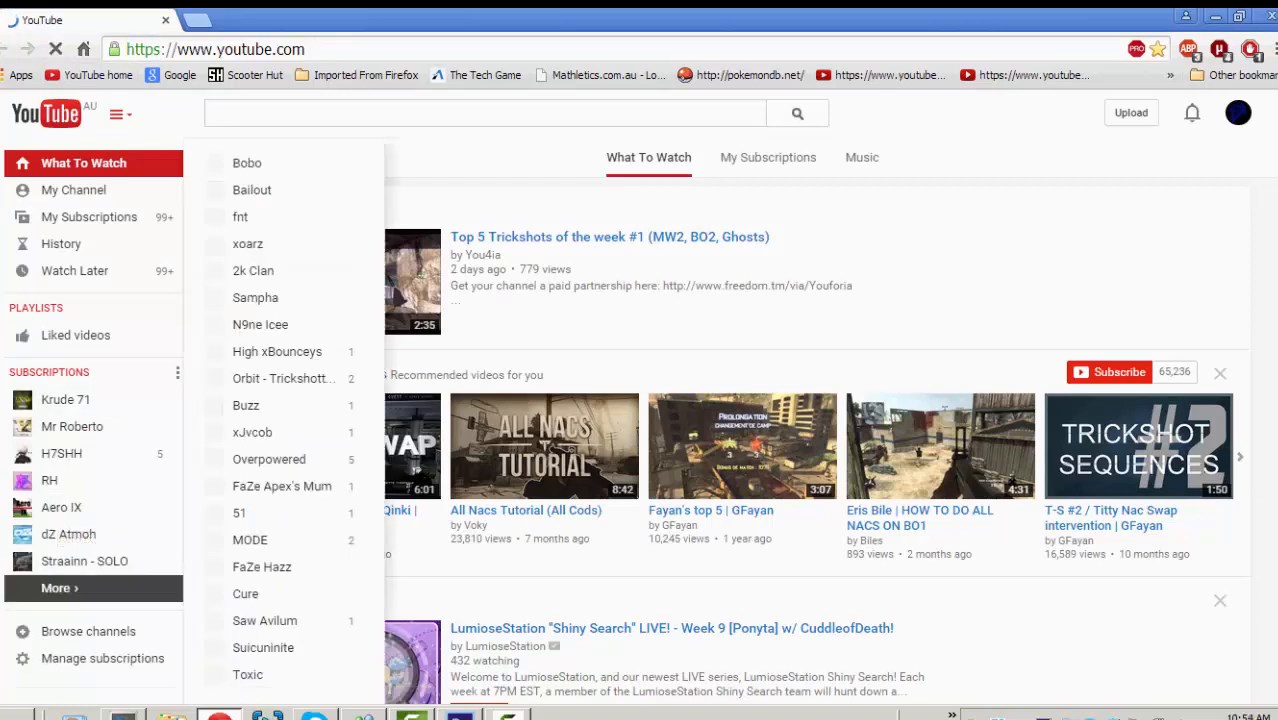
pyautogui.click(49, 372)
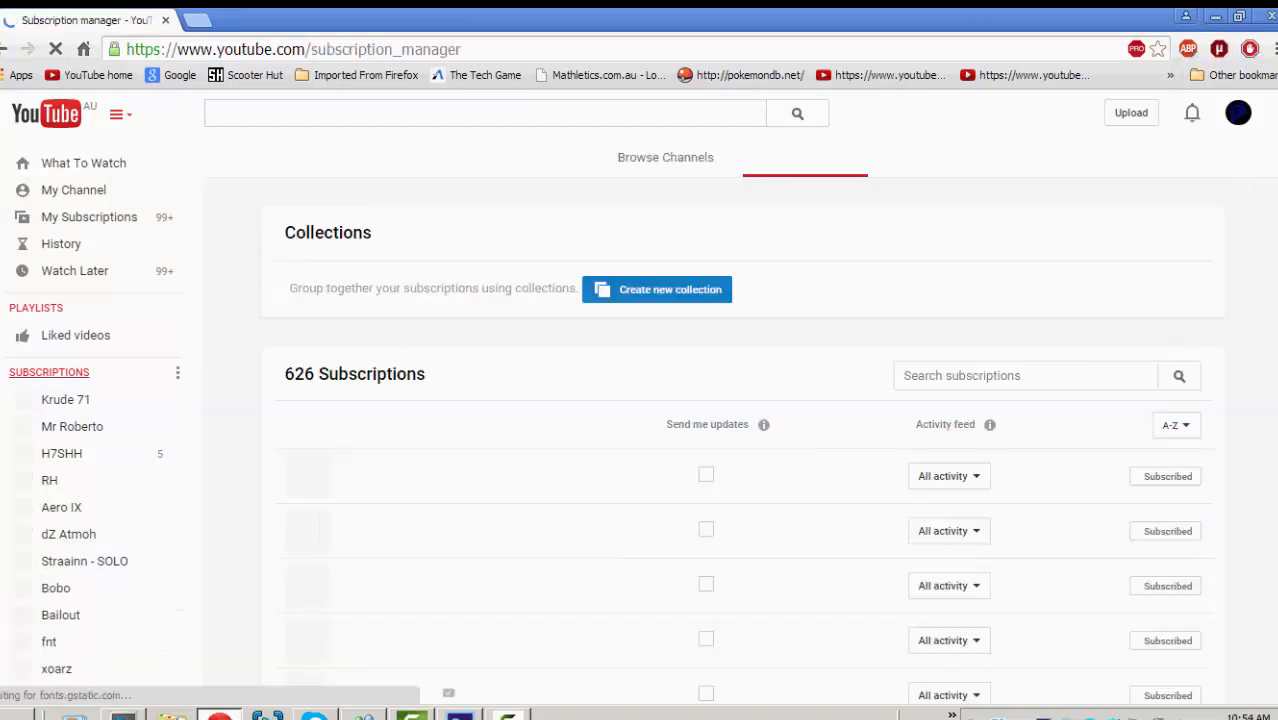
pyautogui.scroll(-1, 743, 440)
pyautogui.scroll(-2, 743, 440)
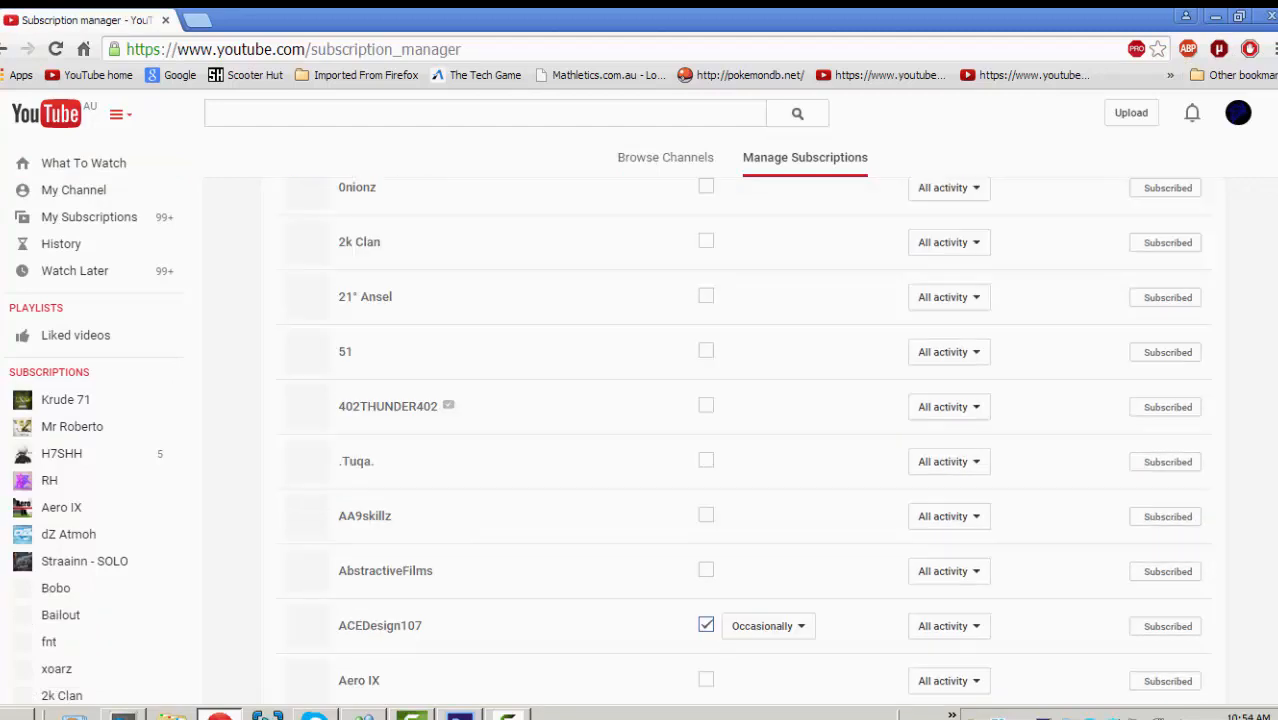
pyautogui.scroll(-2, 743, 440)
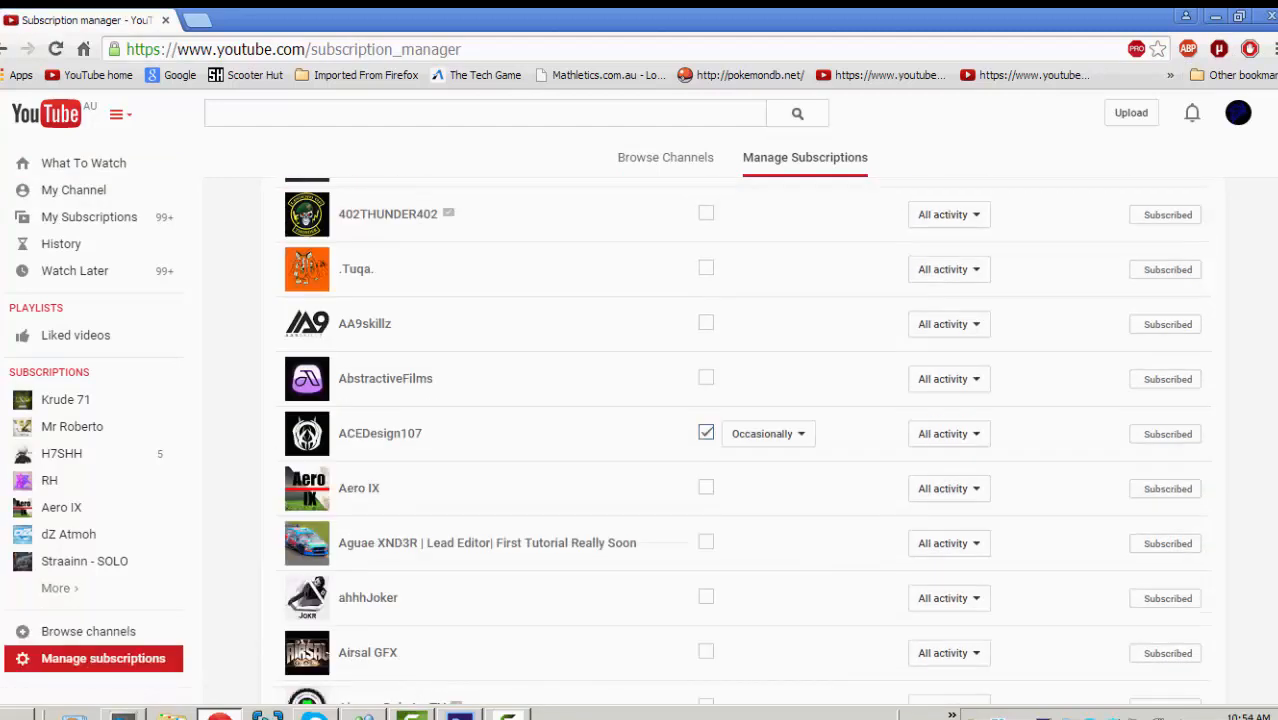
pyautogui.scroll(5, 805, 157)
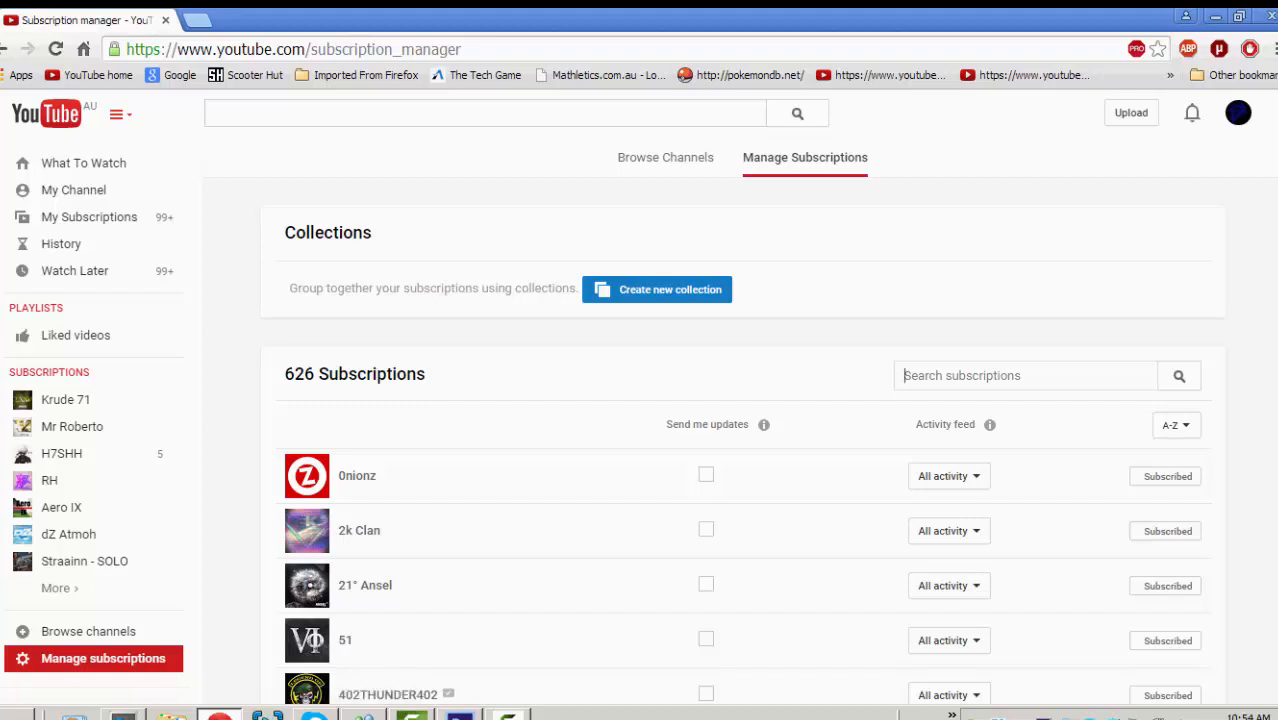
pyautogui.write('N9N')
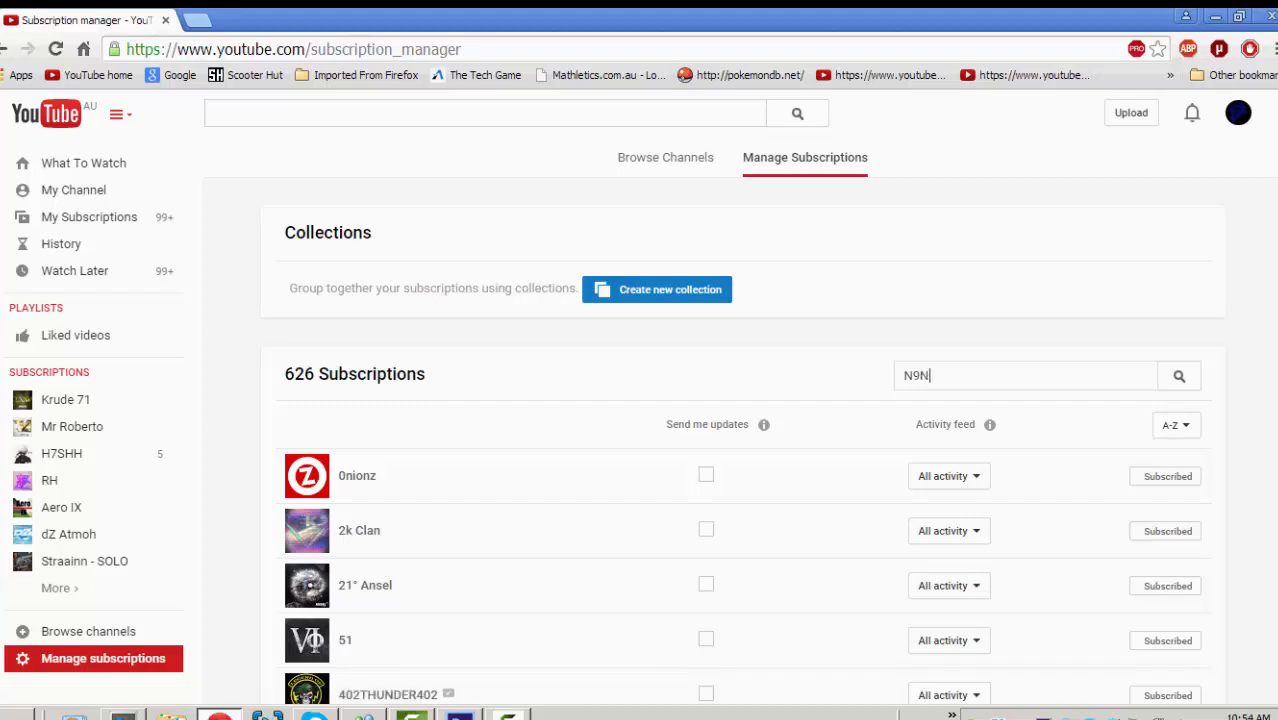
pyautogui.press('BackSpace')
pyautogui.press('Return')
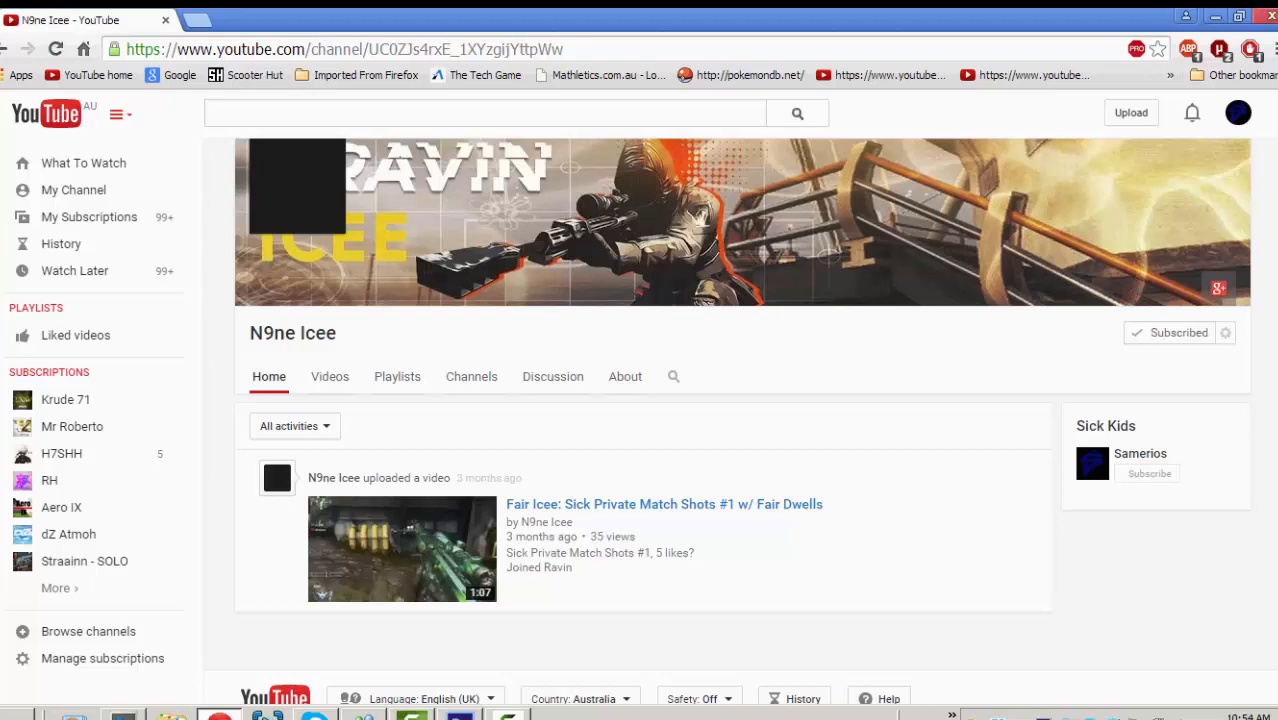
# Close the browser, switch back to the banner in Photoshop and delete the Gold colour correction group with its contents.
pyautogui.click(1266, 16)
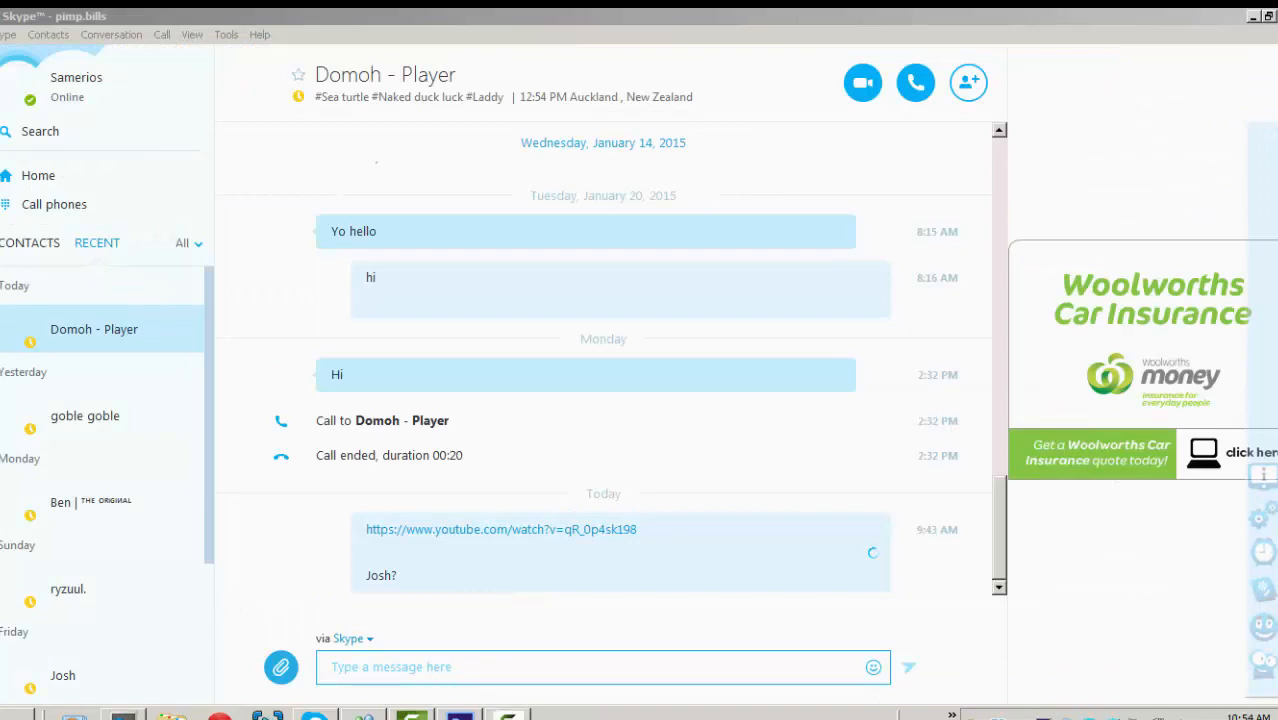
pyautogui.click(459, 714)
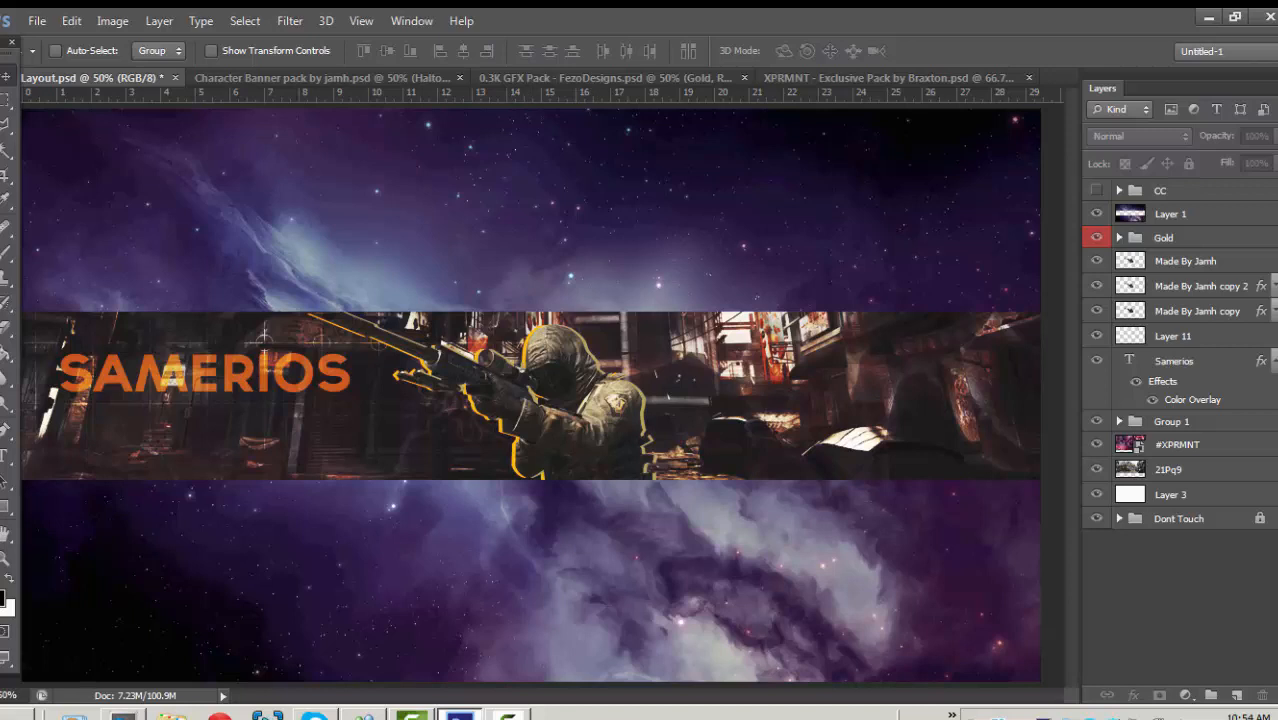
pyautogui.click(1096, 237)
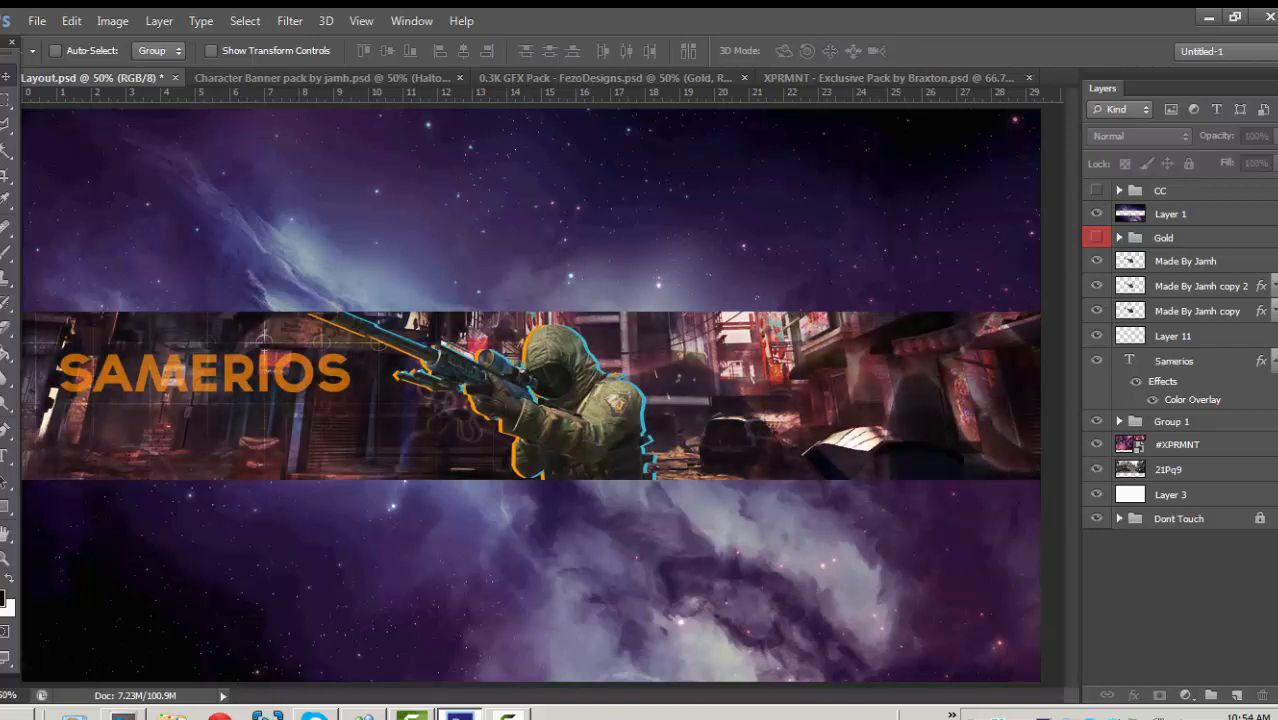
pyautogui.click(1096, 237)
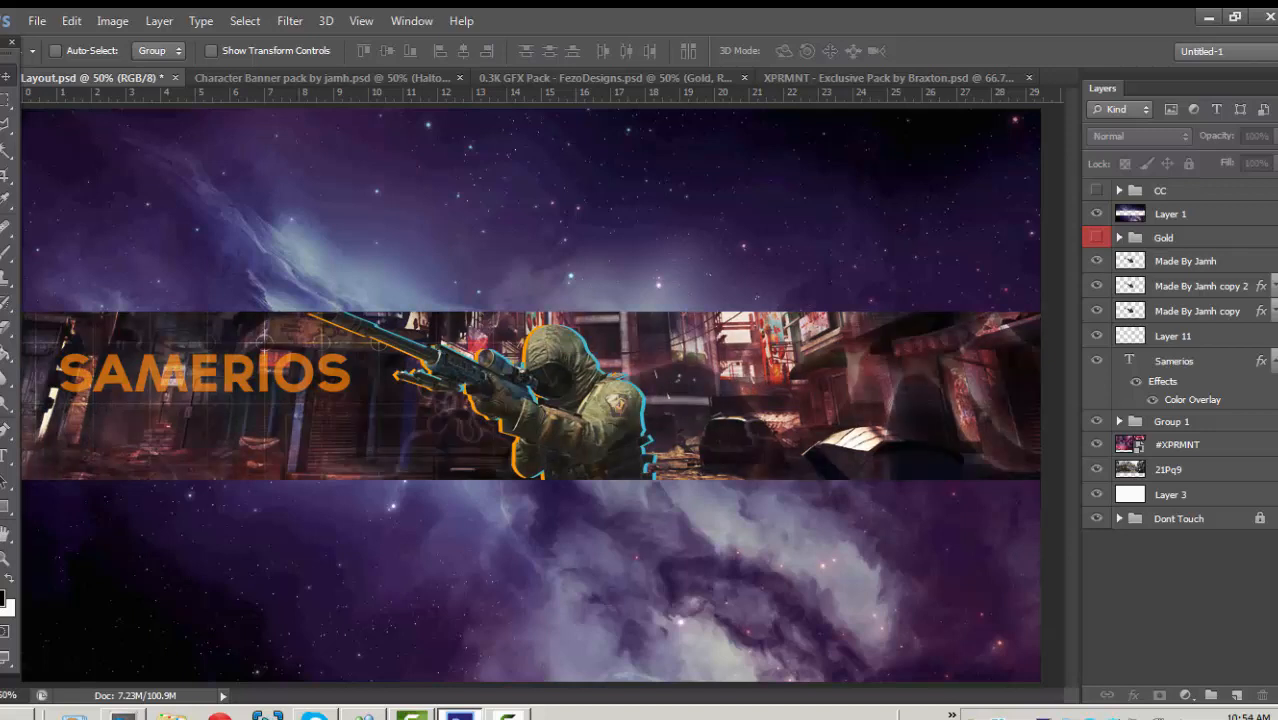
pyautogui.rightClick(1142, 241)
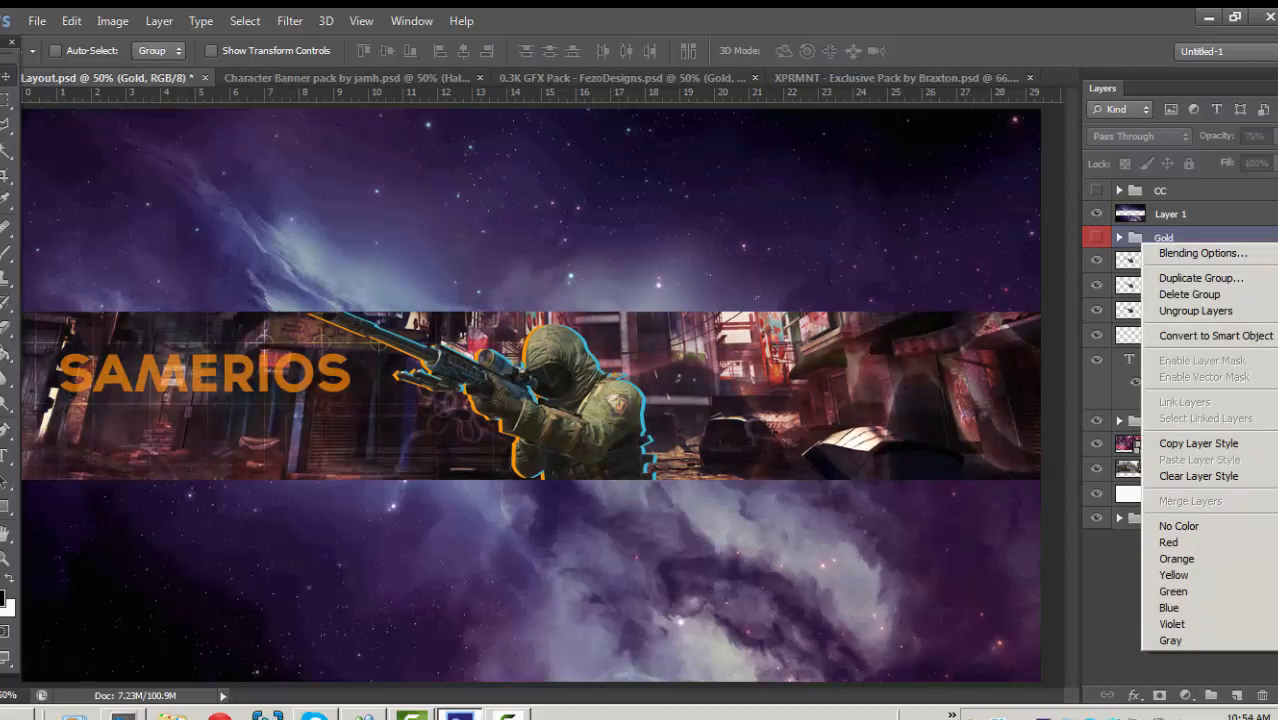
pyautogui.rightClick(1142, 233)
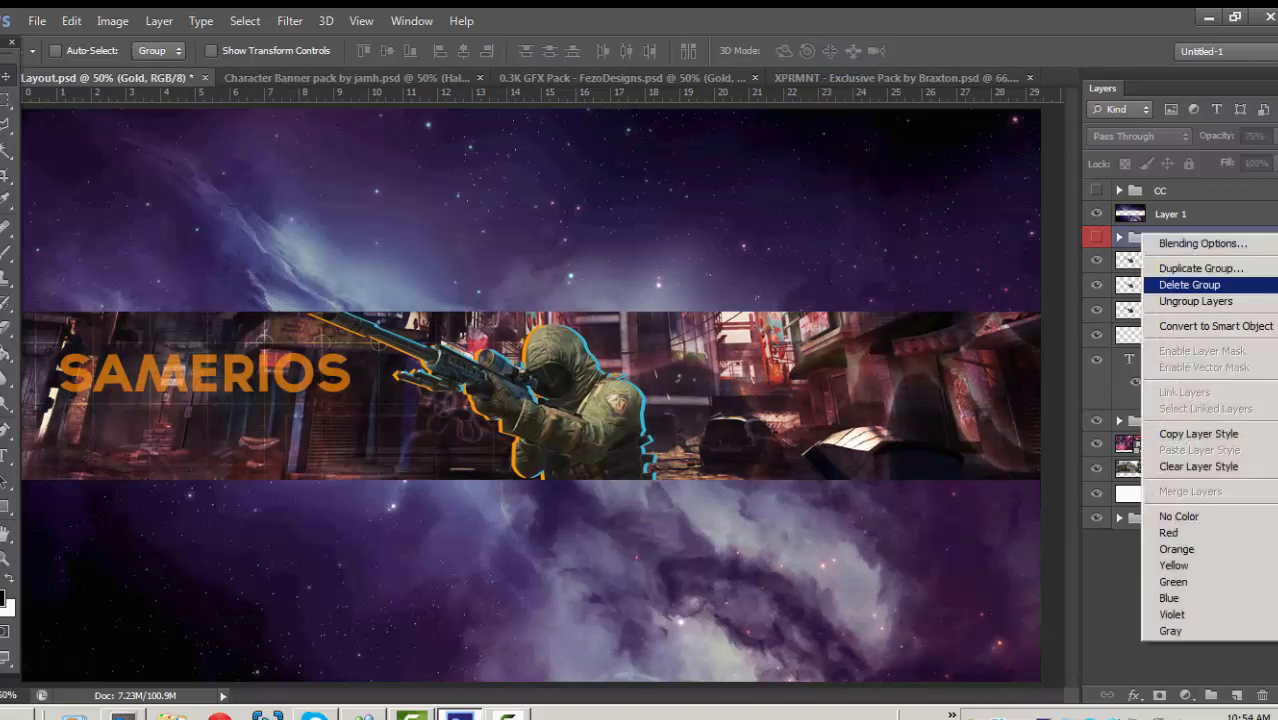
pyautogui.click(1189, 284)
pyautogui.press('Return')
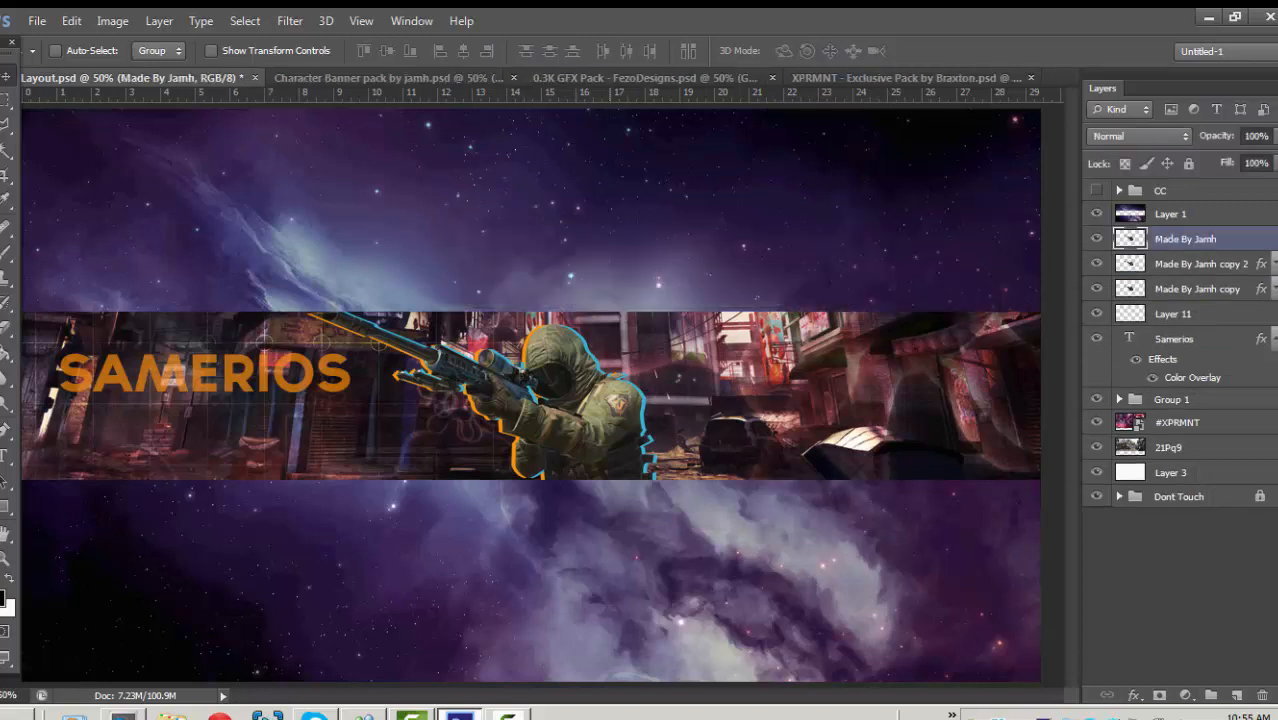
# Expand Group 1, make its Haltonr, Layer 10 and Layer 9 layers visible, and leave no layer selected.
pyautogui.click(1119, 399)
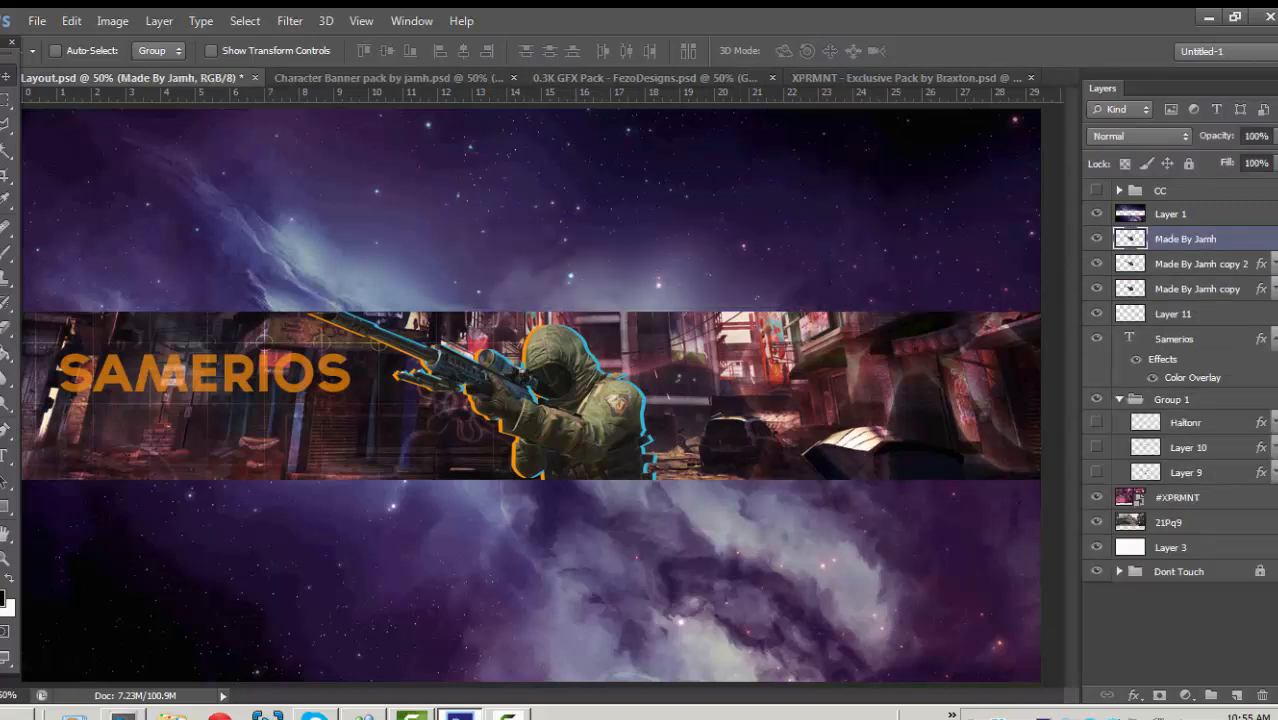
pyautogui.click(1096, 421)
pyautogui.click(1096, 421)
pyautogui.click(1096, 471)
pyautogui.click(1096, 447)
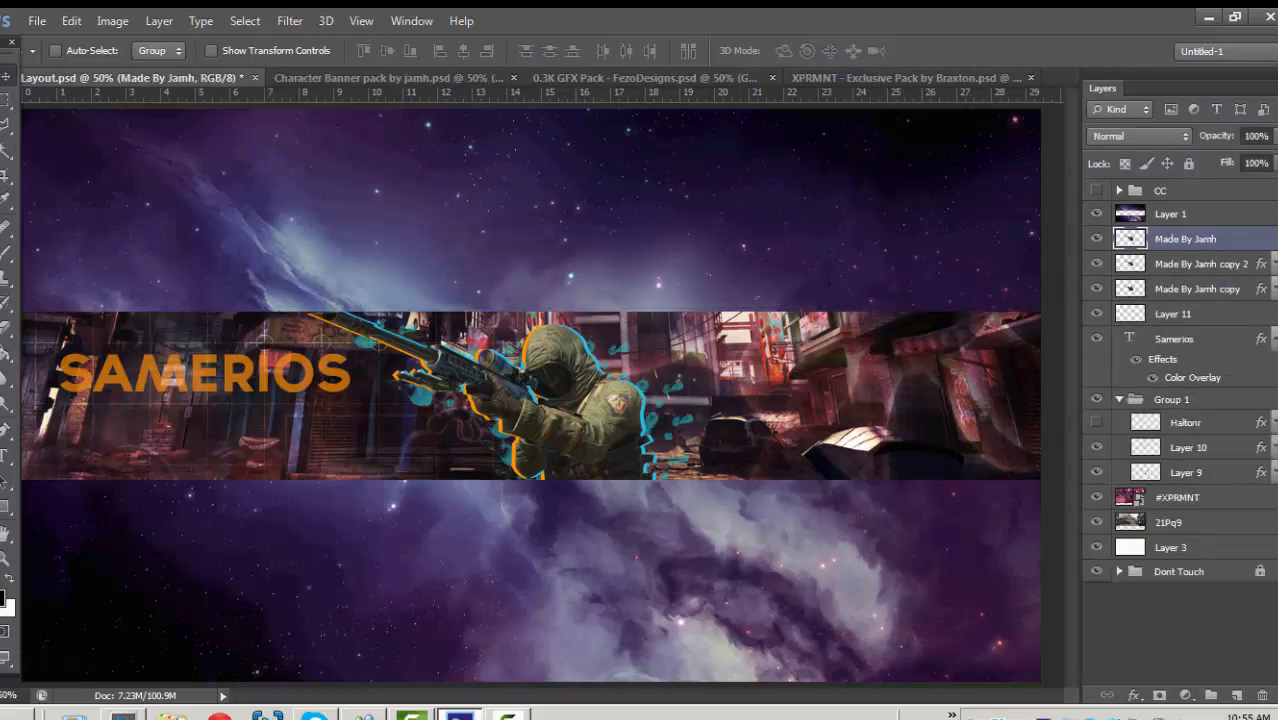
pyautogui.click(1096, 421)
pyautogui.click(1179, 630)
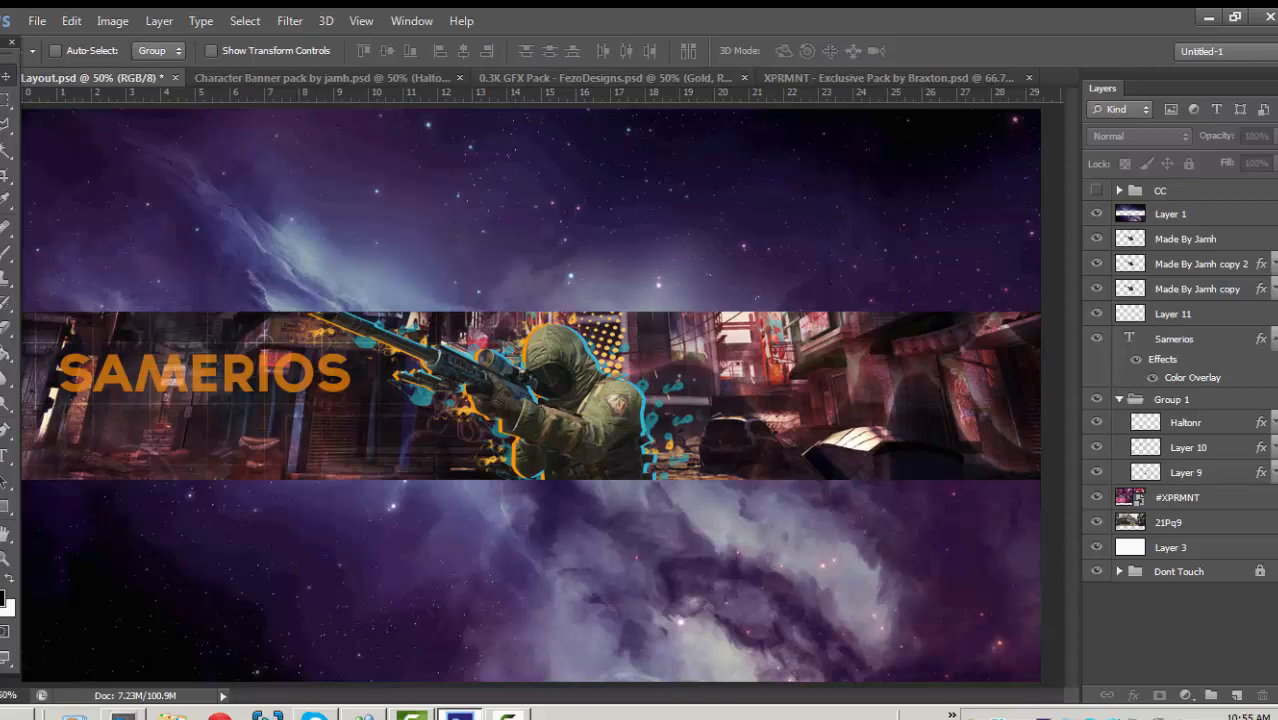
# In the Character Banner pack document, hide the Vectors And Halftones group and show My Referance Banners to examine the sample banners.
pyautogui.click(320, 77)
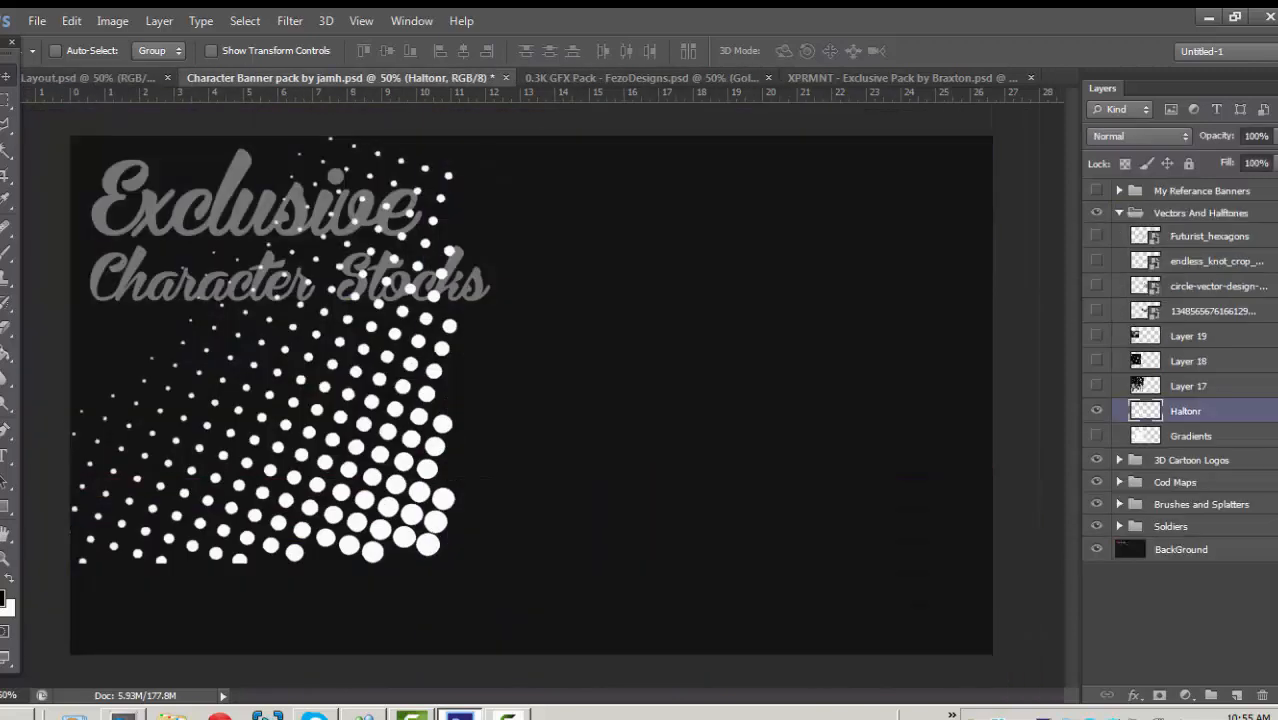
pyautogui.click(1096, 212)
pyautogui.click(1119, 190)
pyautogui.click(1096, 190)
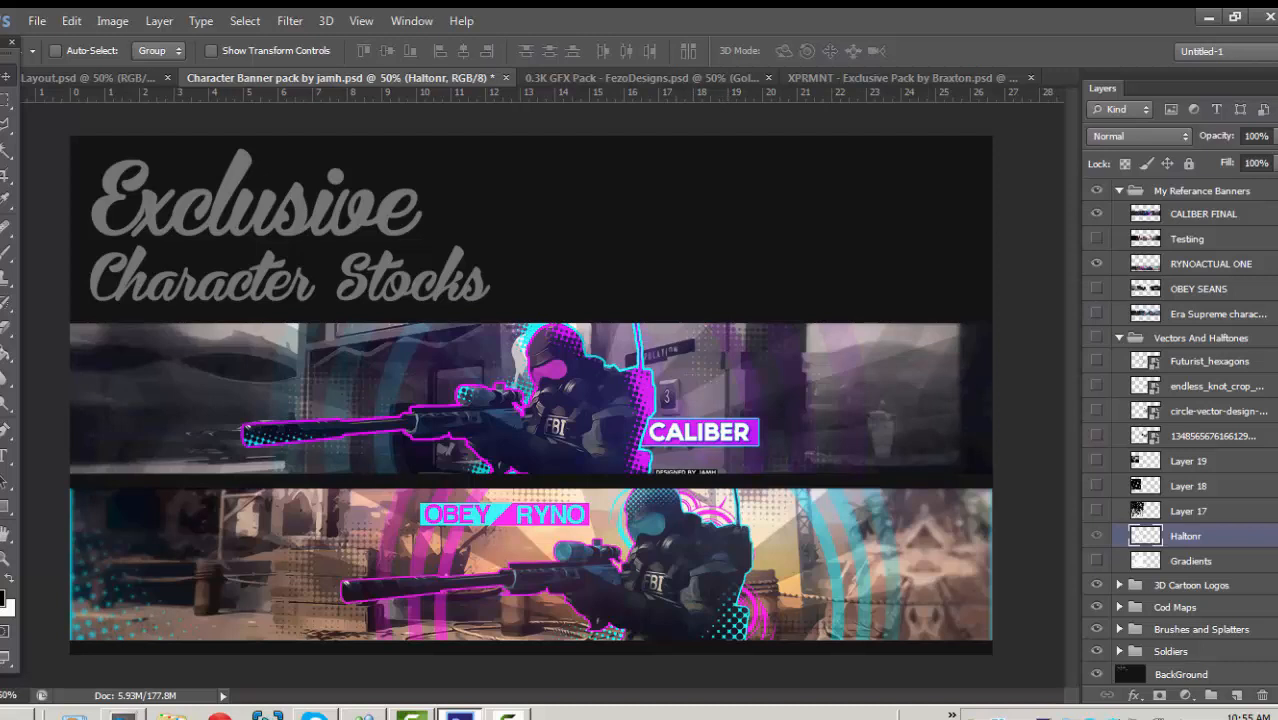
pyautogui.click(1119, 190)
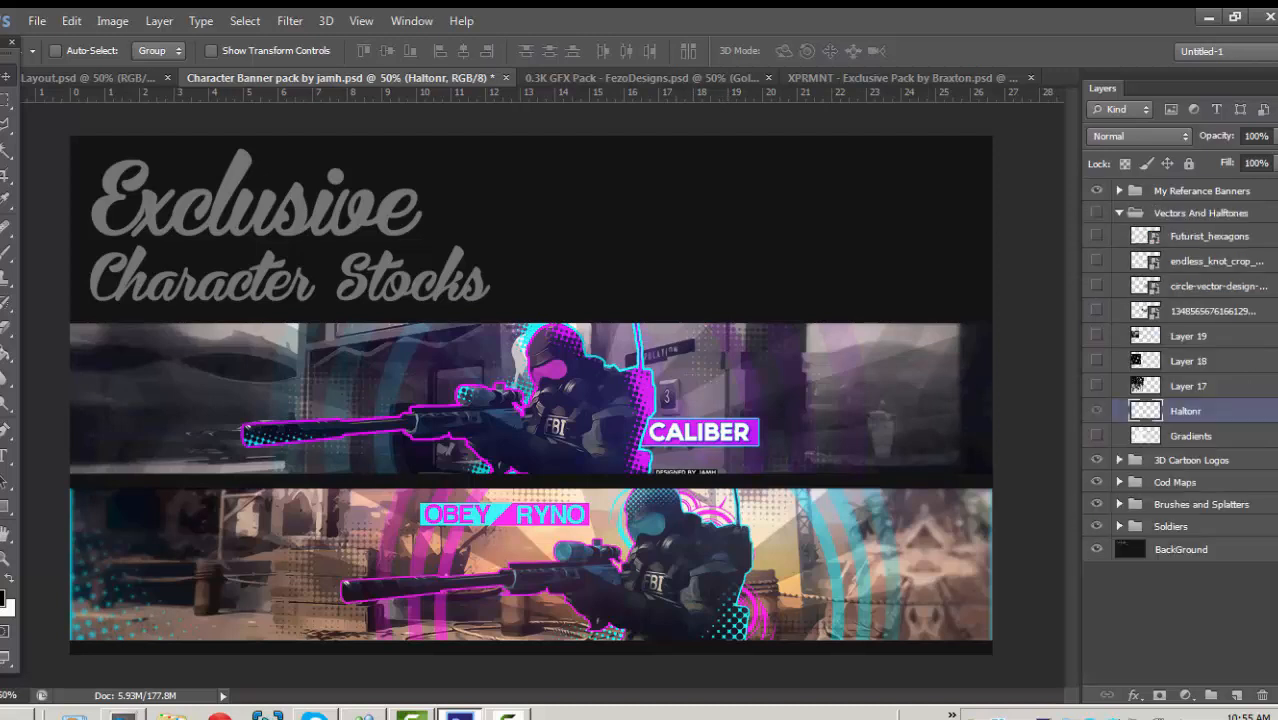
pyautogui.click(1119, 212)
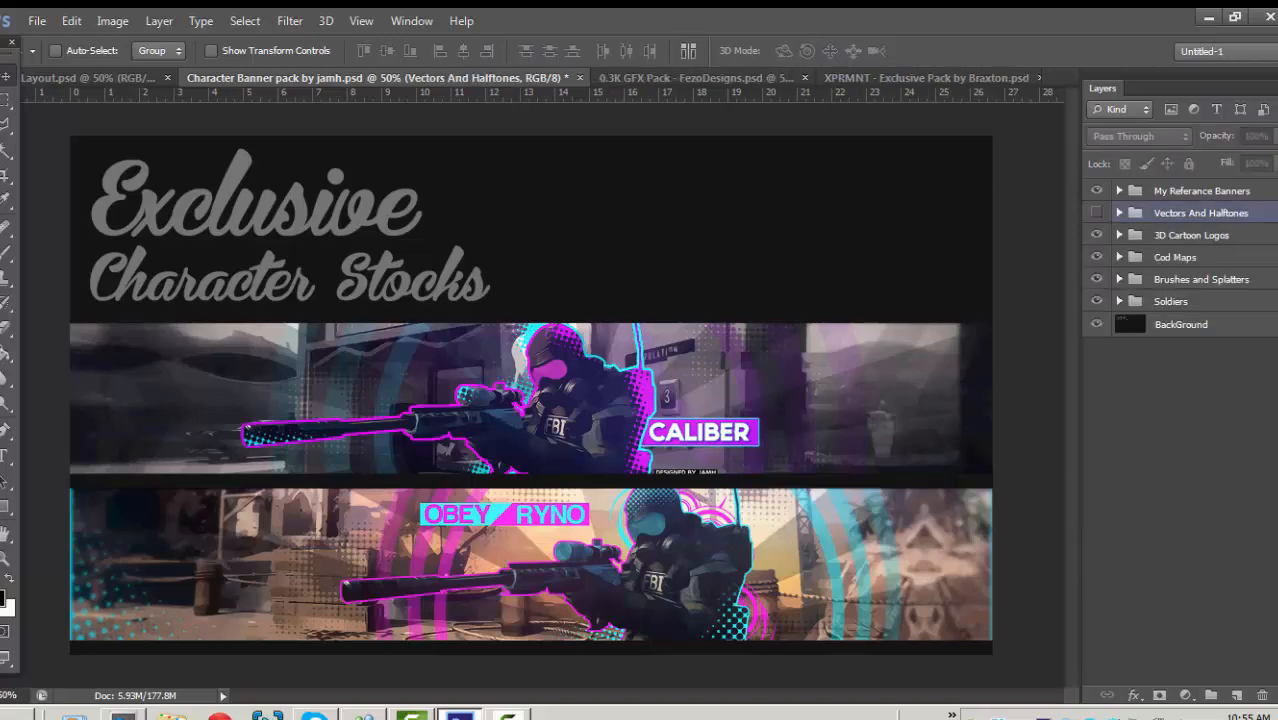
pyautogui.click(1119, 212)
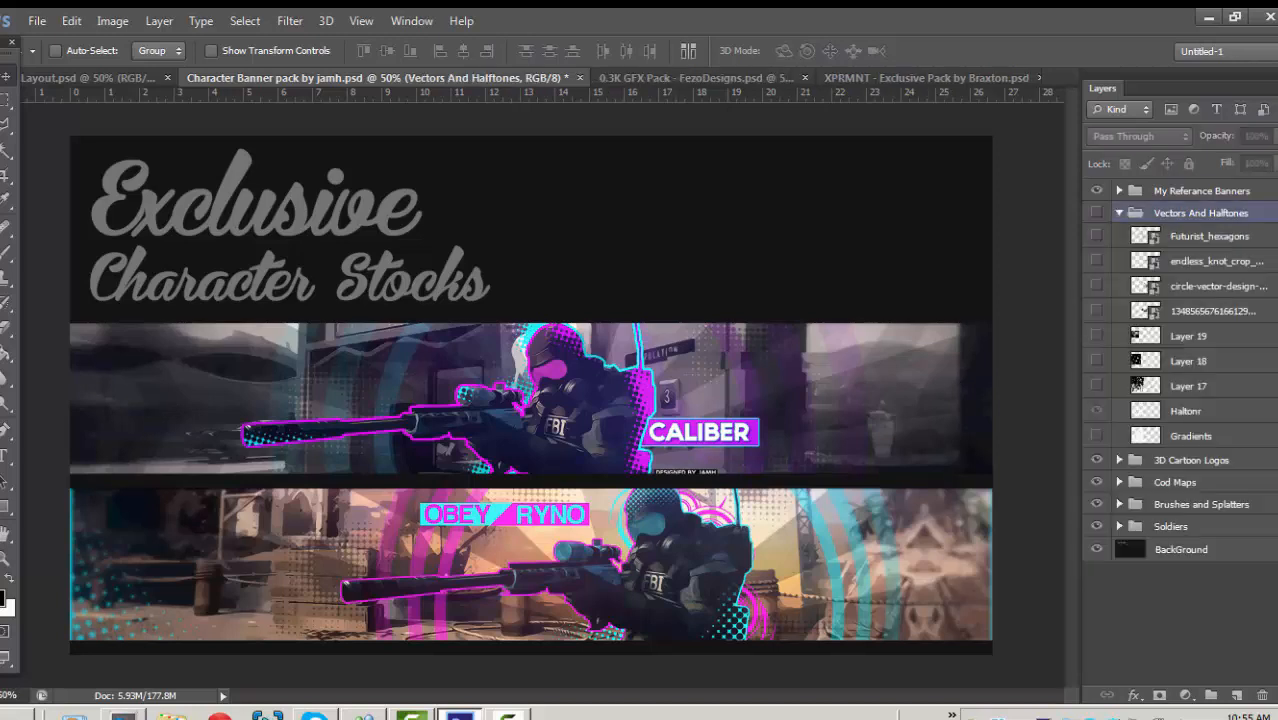
# Hide the reference banners, show the Vectors And Halftones group and preview its halftone and vector layers one at a time.
pyautogui.click(1096, 212)
pyautogui.click(1096, 285)
pyautogui.click(1096, 285)
pyautogui.click(1096, 190)
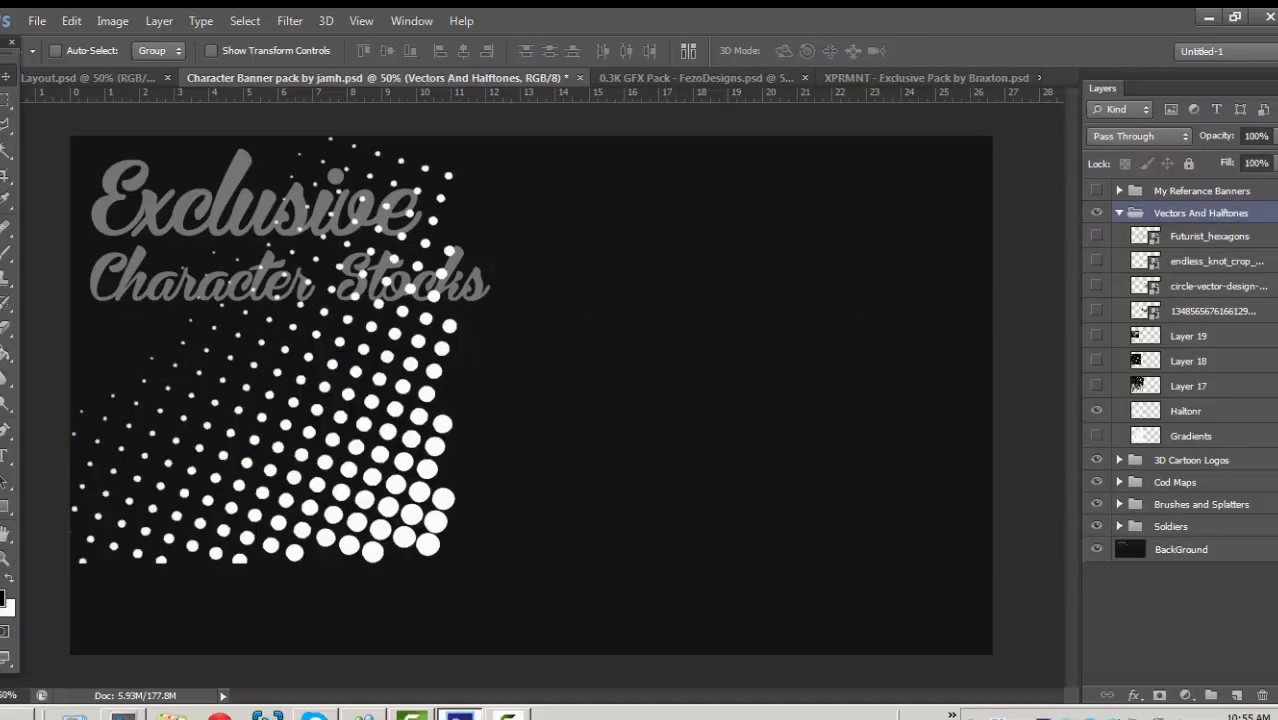
pyautogui.click(1096, 410)
pyautogui.click(1096, 385)
pyautogui.click(1096, 385)
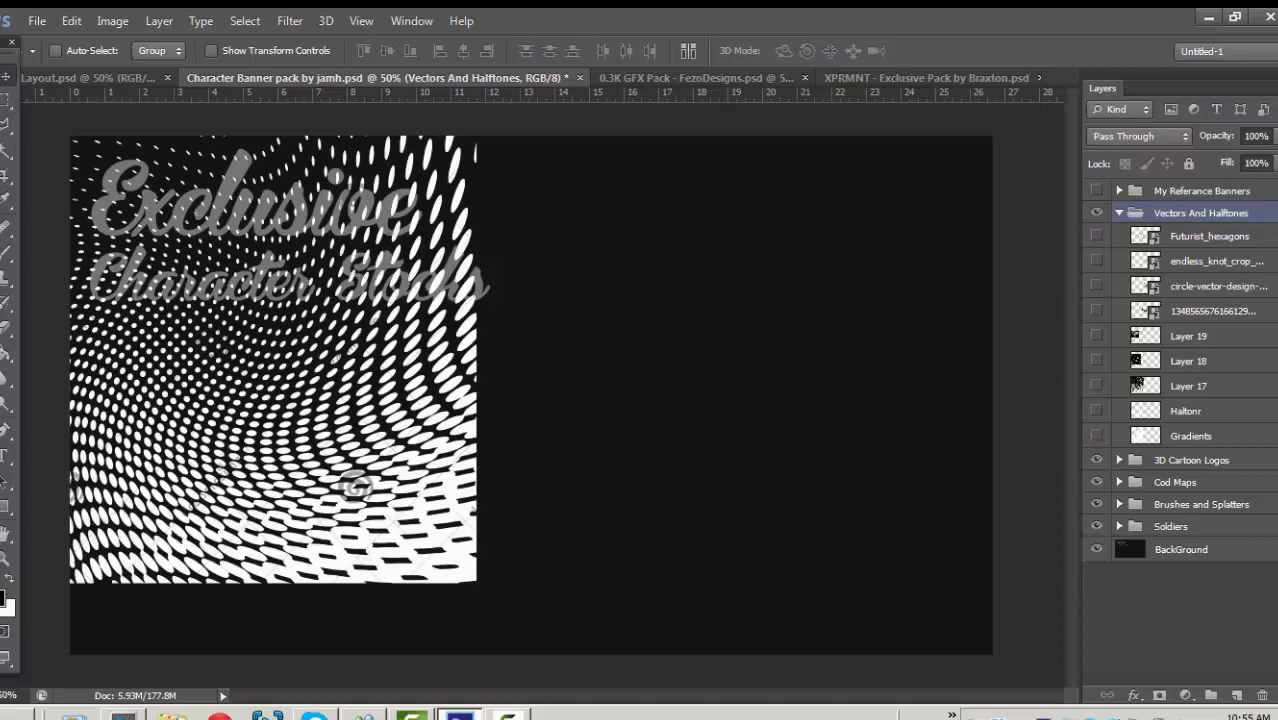
pyautogui.click(1096, 360)
pyautogui.click(1096, 360)
pyautogui.click(1096, 335)
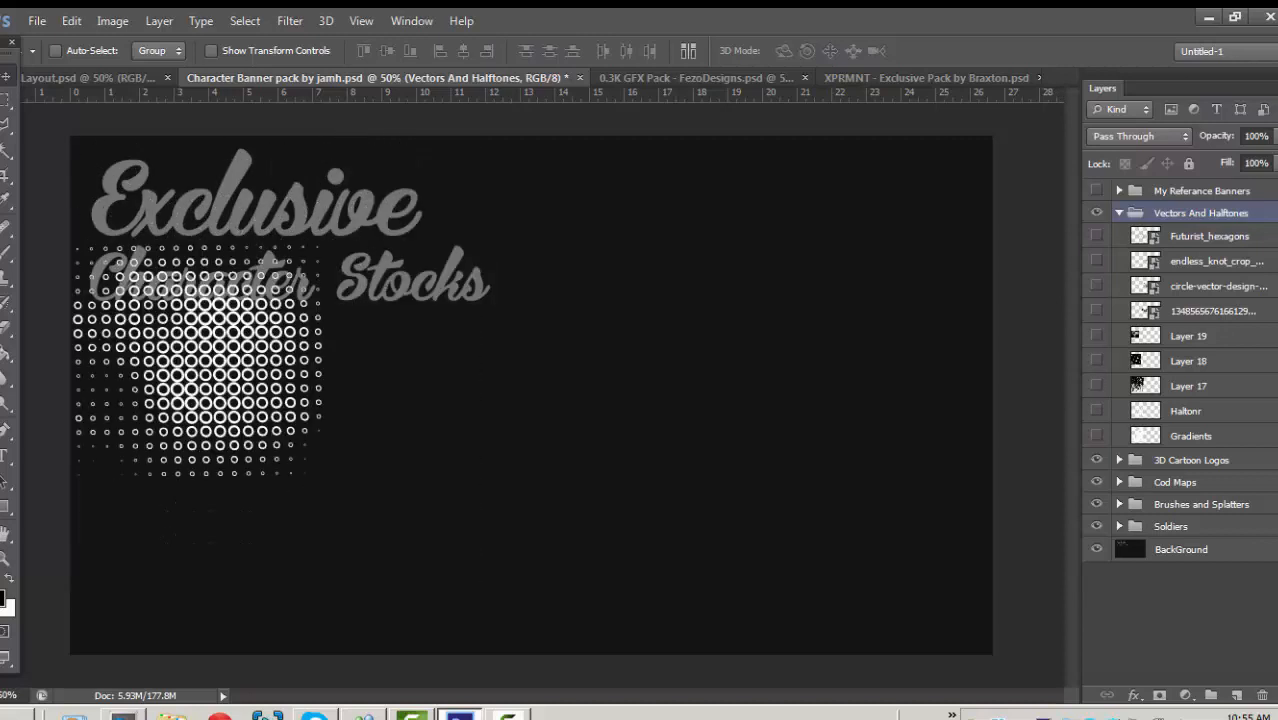
pyautogui.click(1096, 335)
pyautogui.click(1096, 310)
pyautogui.click(1096, 310)
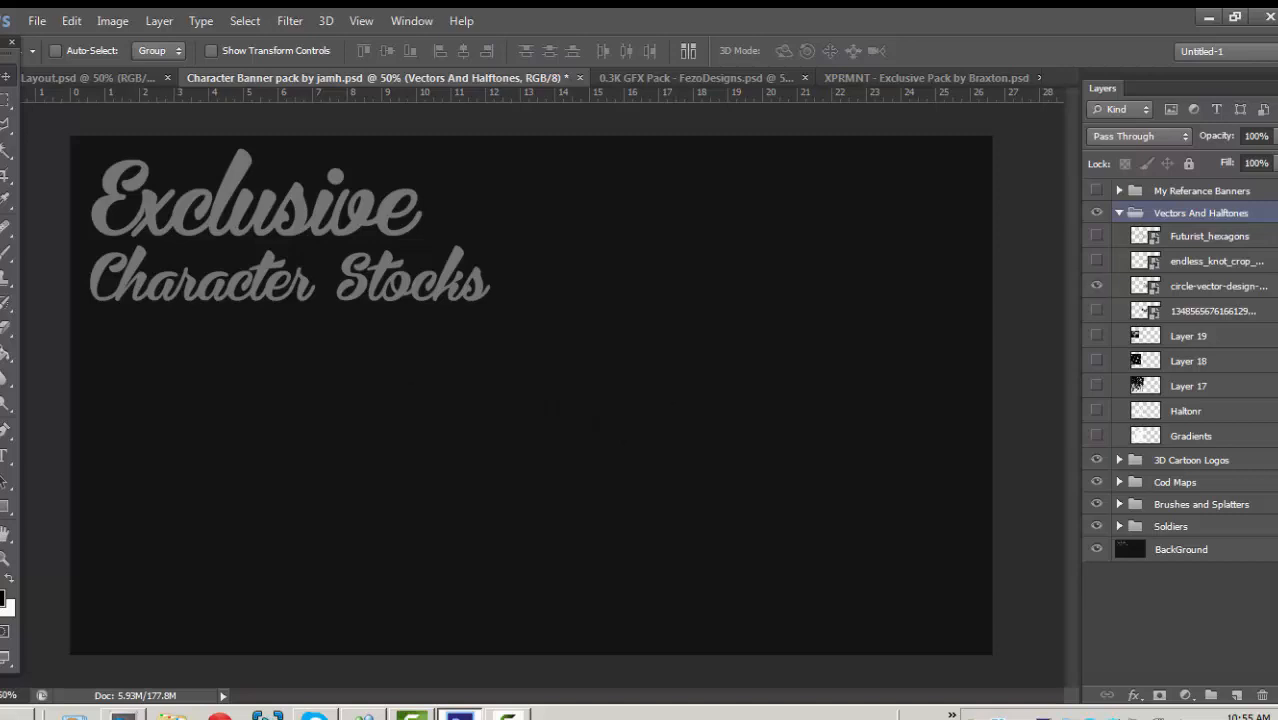
# Show the circle-vector-design layer and copy it into the Layout.psd banner, placing it over the soldier's head and rifle.
pyautogui.click(1096, 286)
pyautogui.click(1096, 286)
pyautogui.click(1096, 286)
pyautogui.click(1210, 286)
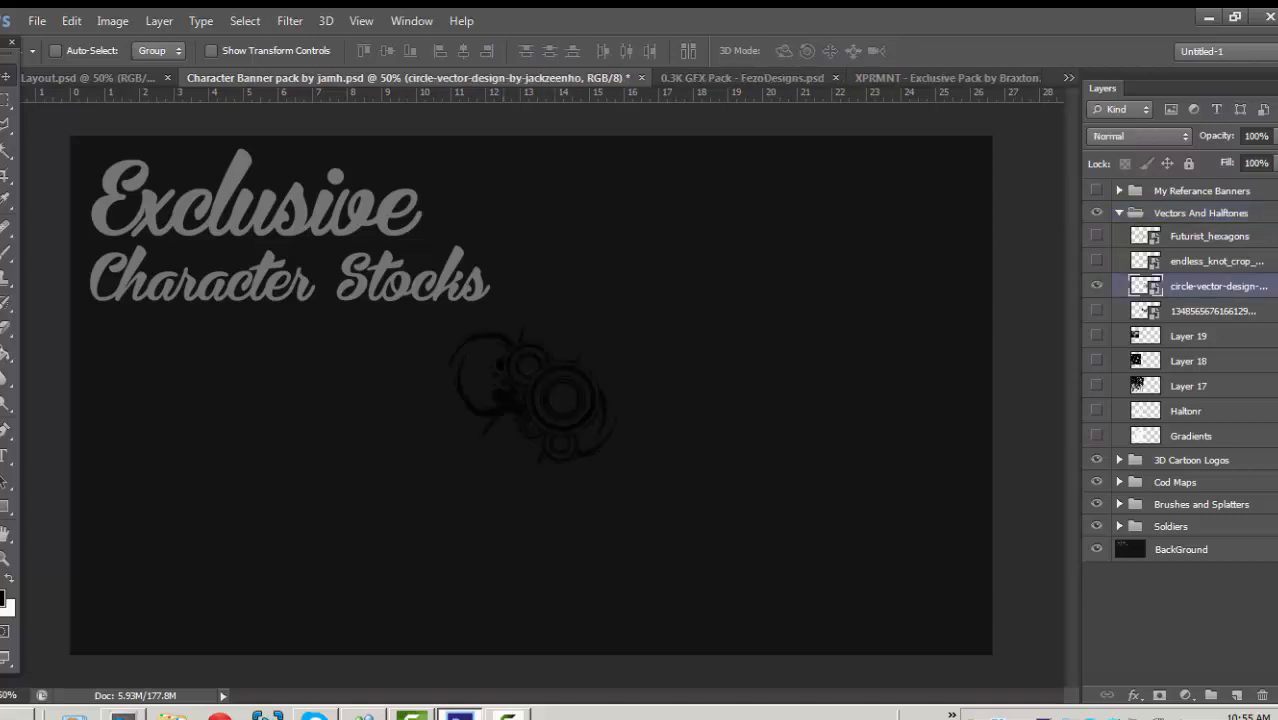
pyautogui.moveTo(492, 402); pyautogui.dragTo(470, 332)
pyautogui.moveTo(500, 260); pyautogui.dragTo(509, 267)
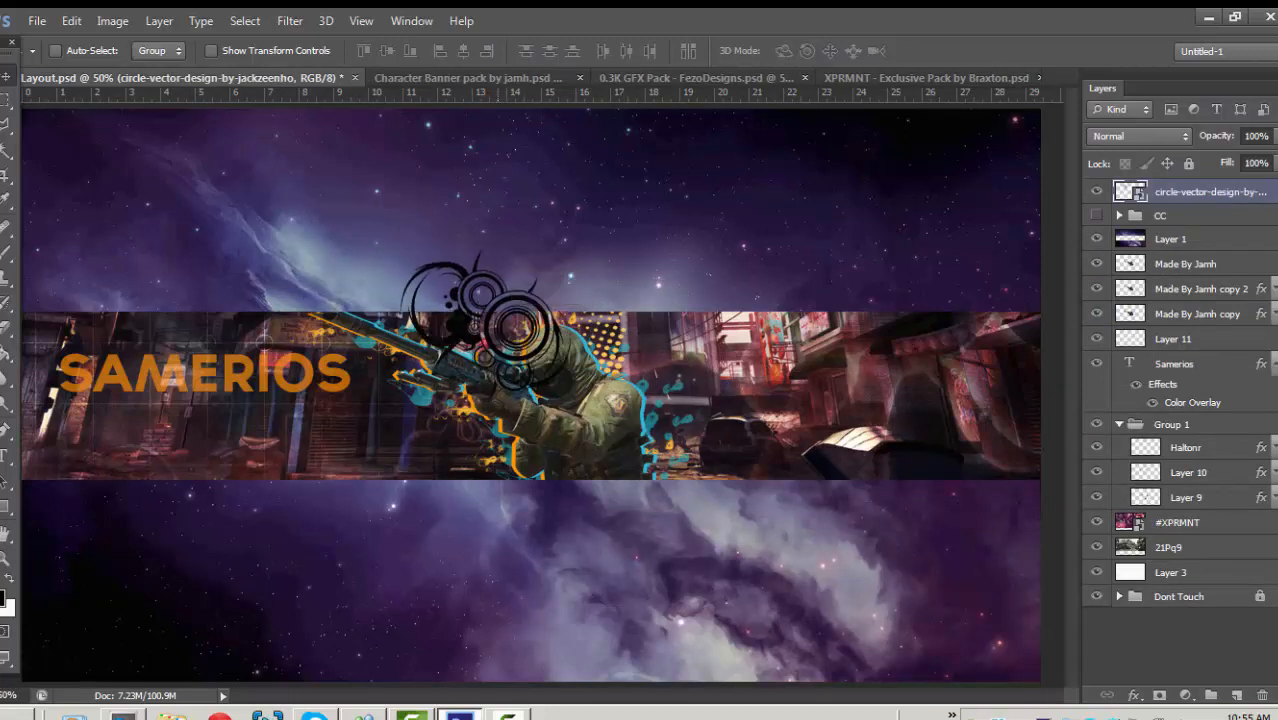
# Move the circle-vector-design layer directly below Made By Jamh copy and position its circles behind the soldier's head and rifle scope.
pyautogui.moveTo(1200, 191); pyautogui.dragTo(1200, 323)
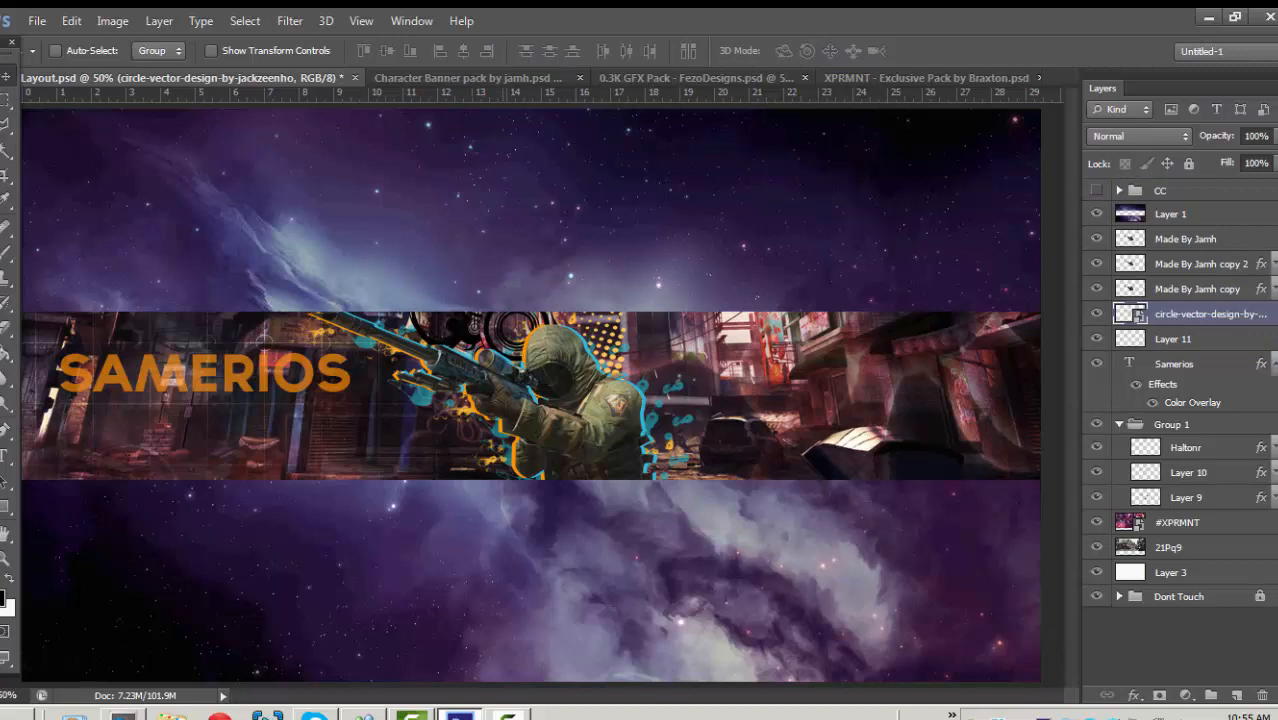
pyautogui.moveTo(509, 332); pyautogui.dragTo(535, 285)
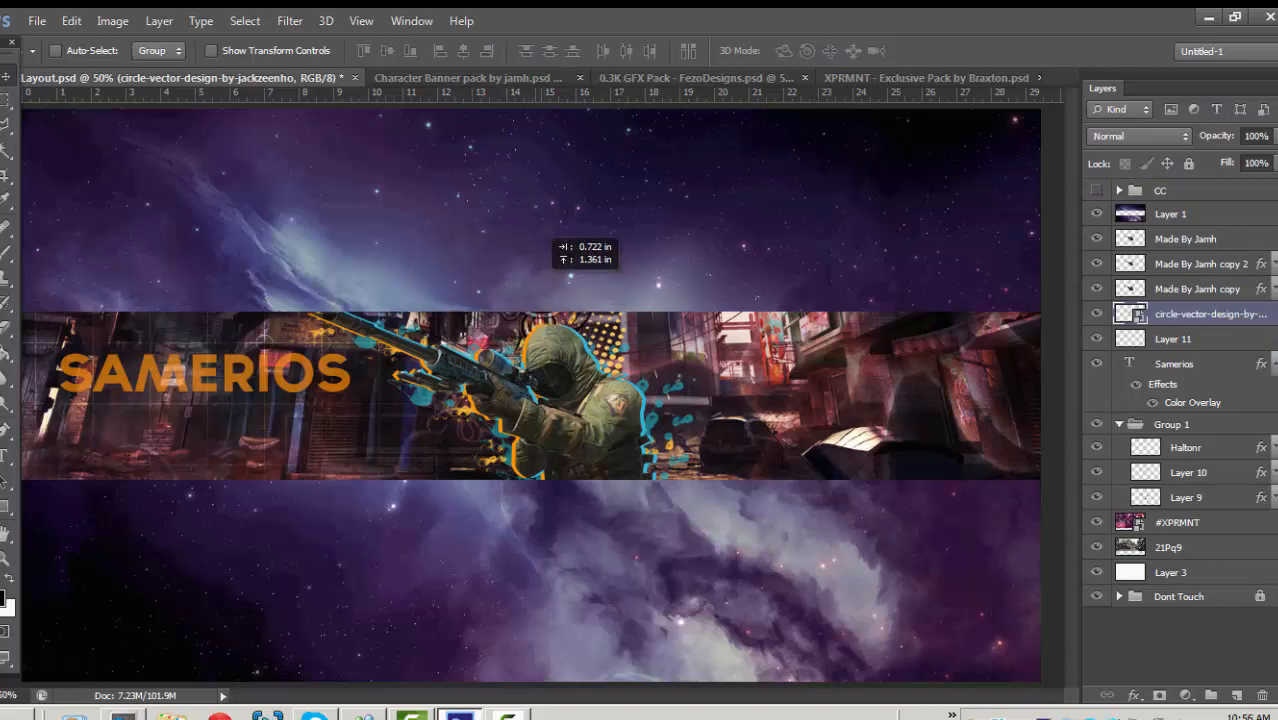
pyautogui.moveTo(548, 236); pyautogui.dragTo(576, 341)
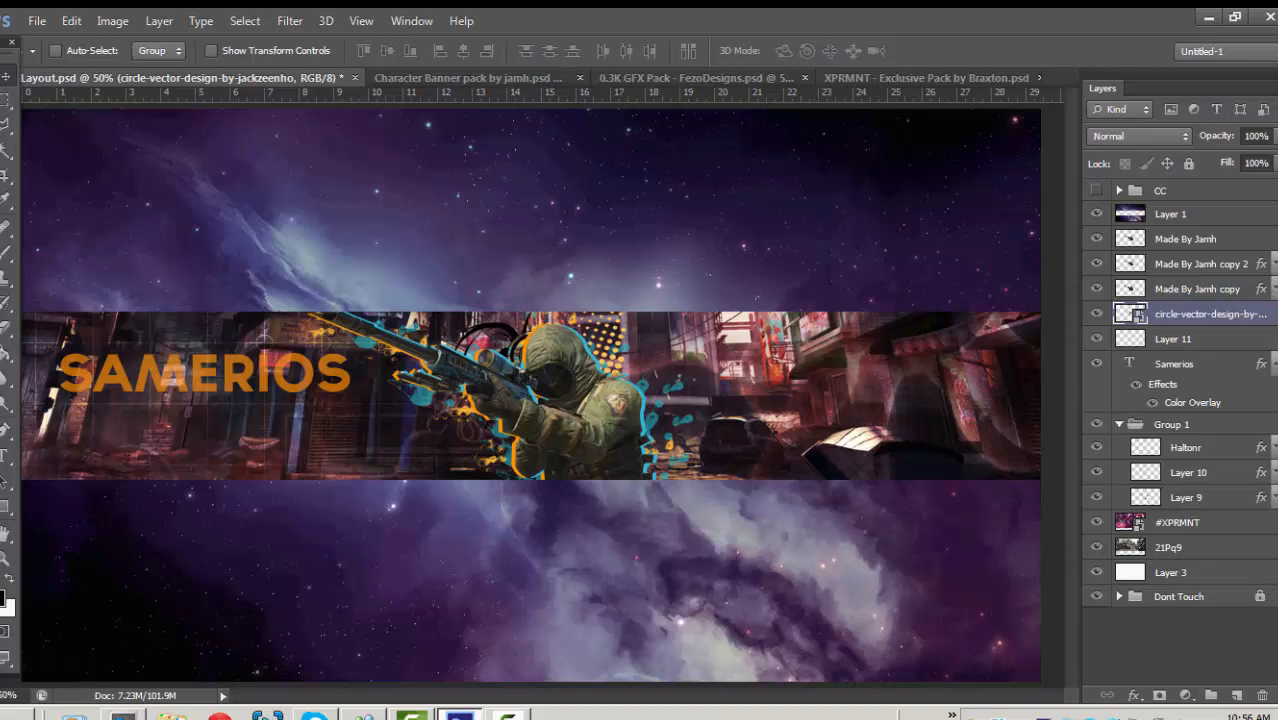
# Add a Color Overlay to the circle-vector-design layer in blue #32b4d4, sampled from the banner artwork.
pyautogui.doubleClick(1266, 314)
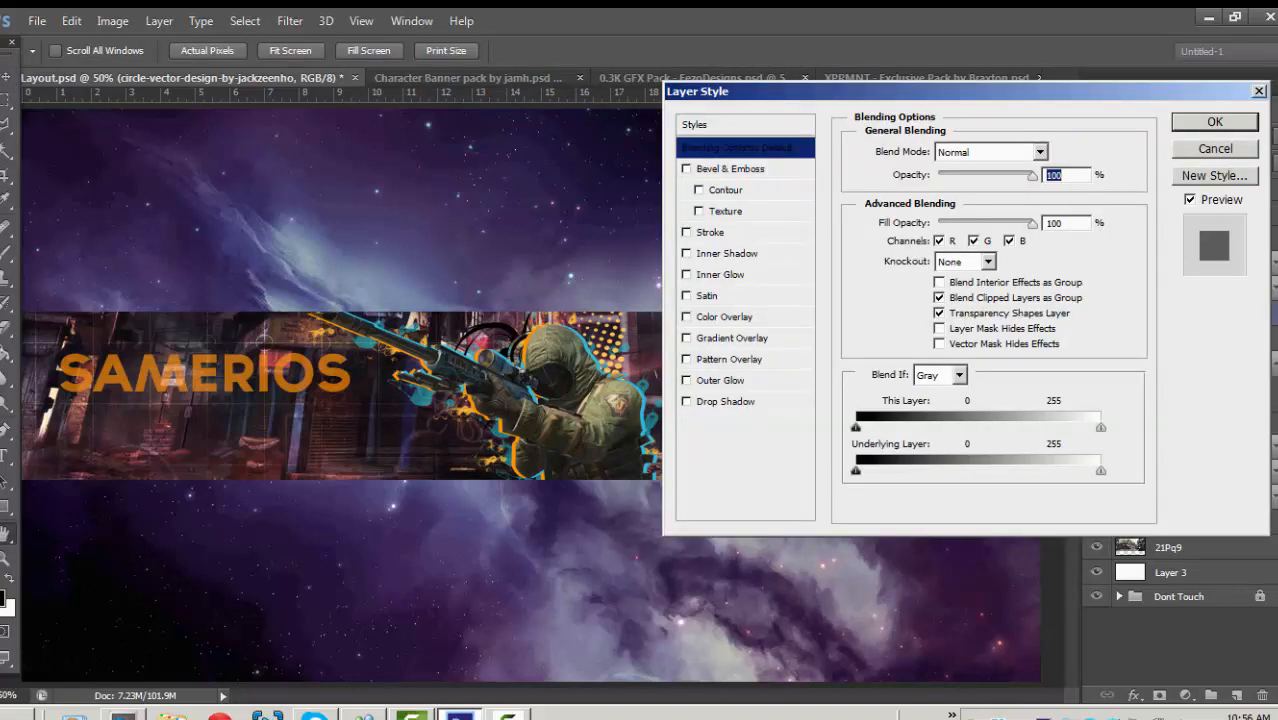
pyautogui.click(724, 316)
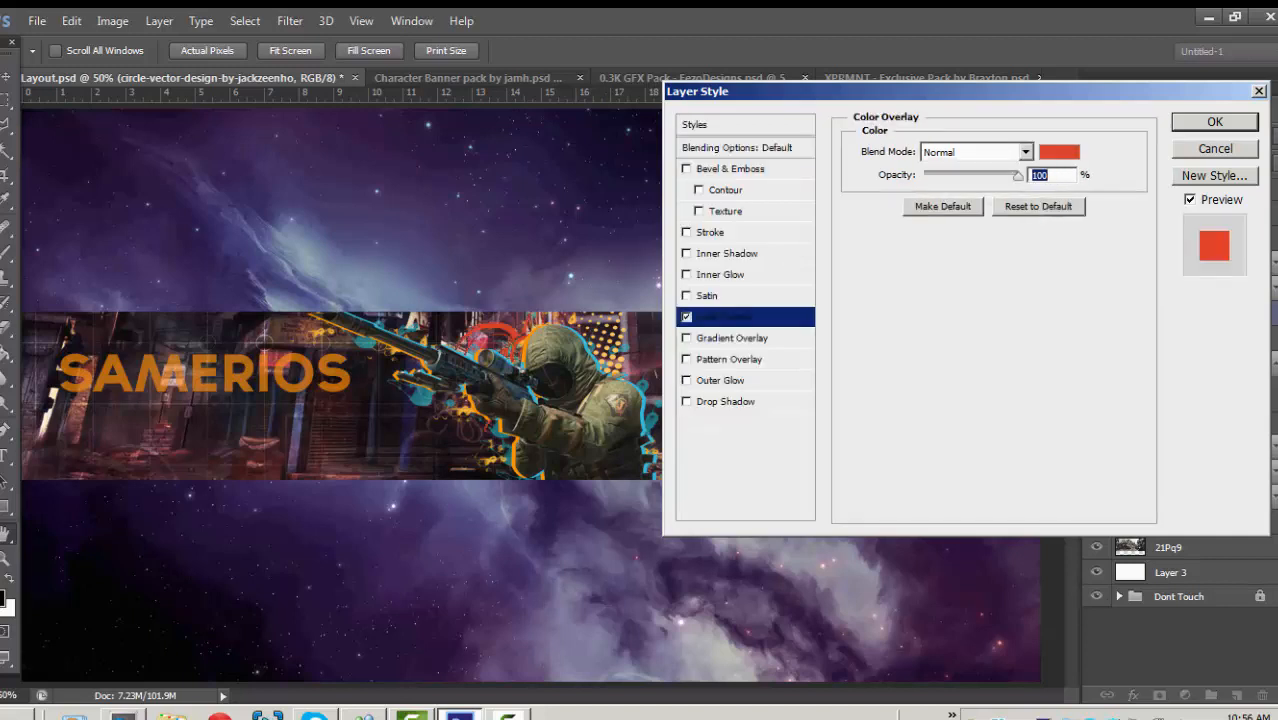
pyautogui.click(1059, 152)
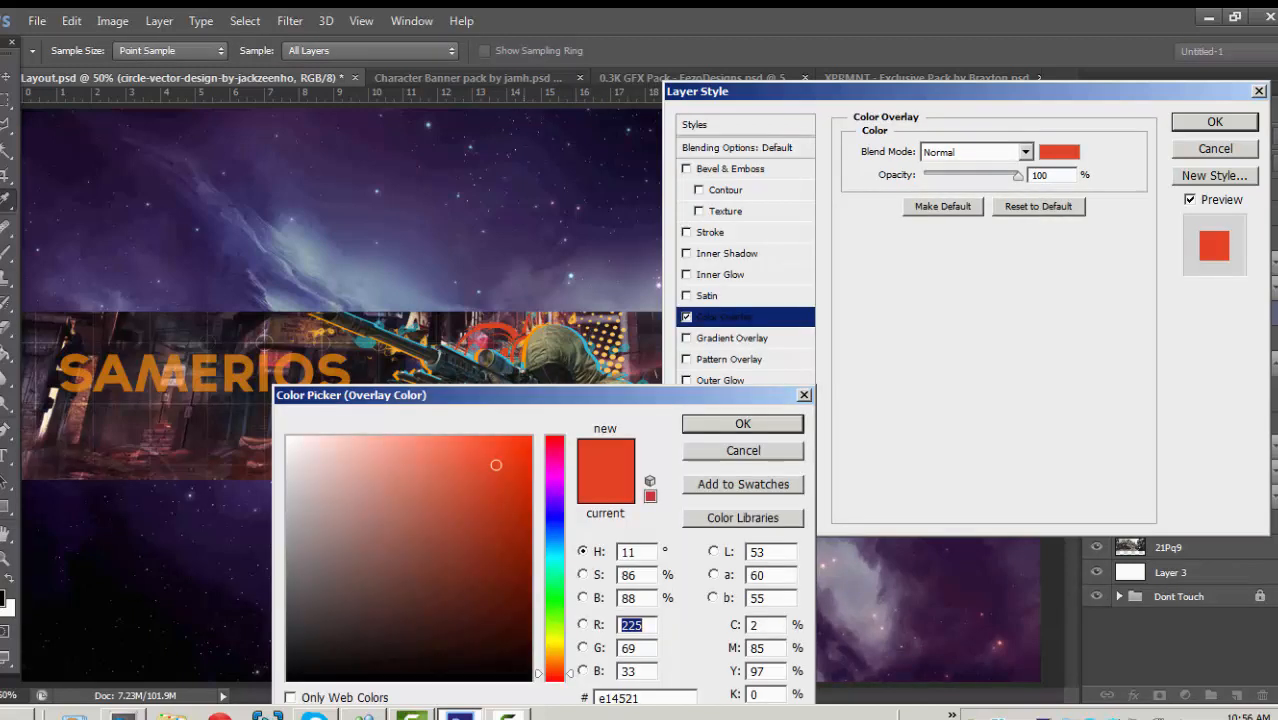
pyautogui.click(524, 352)
pyautogui.click(614, 375)
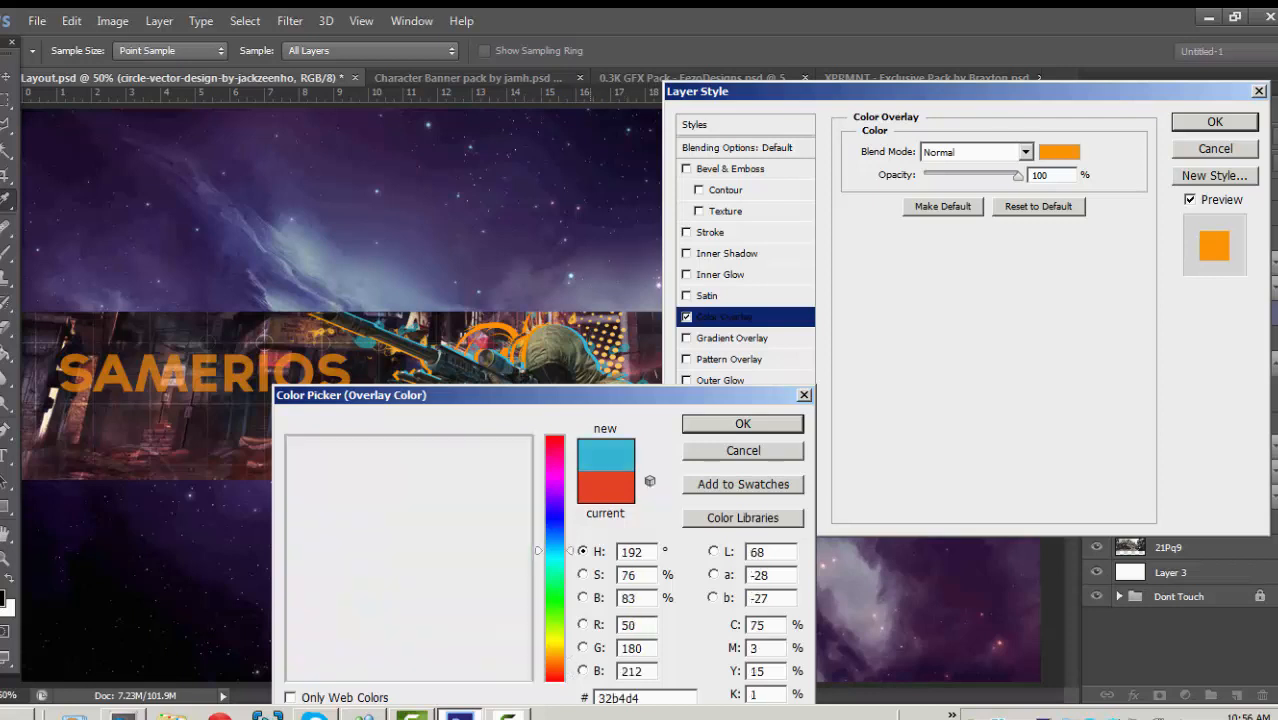
pyautogui.press('Return')
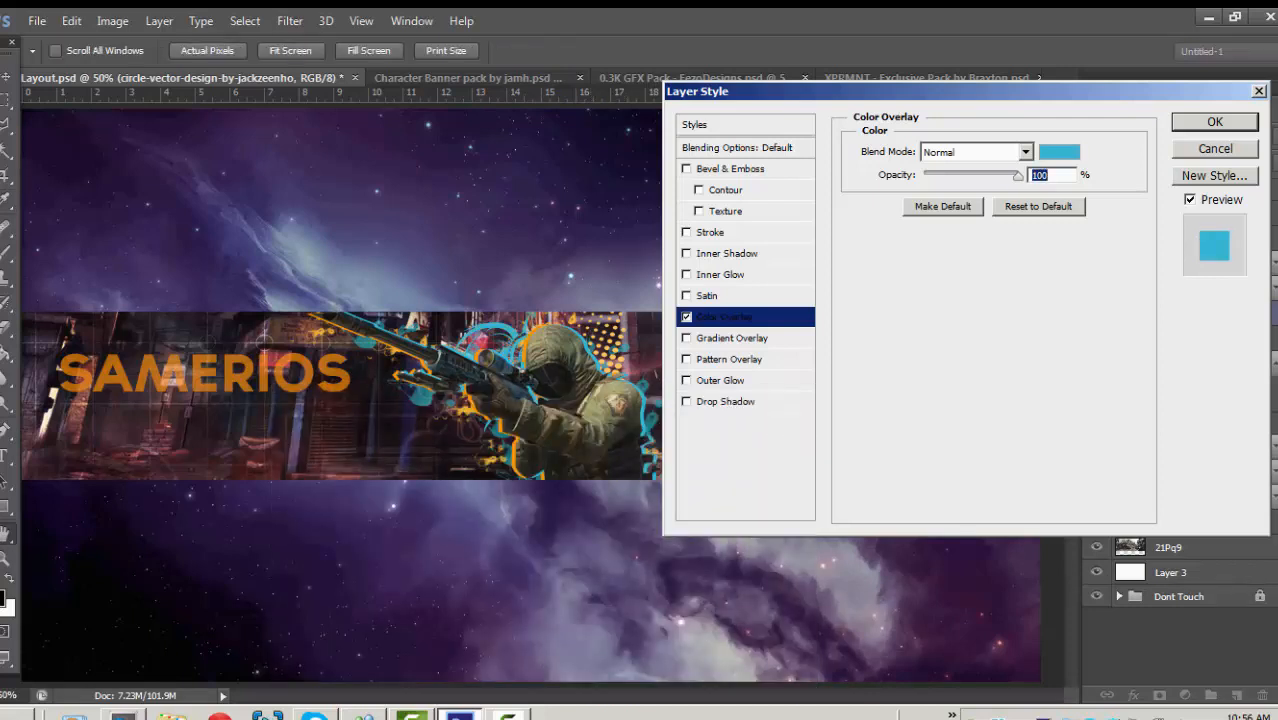
pyautogui.press('Return')
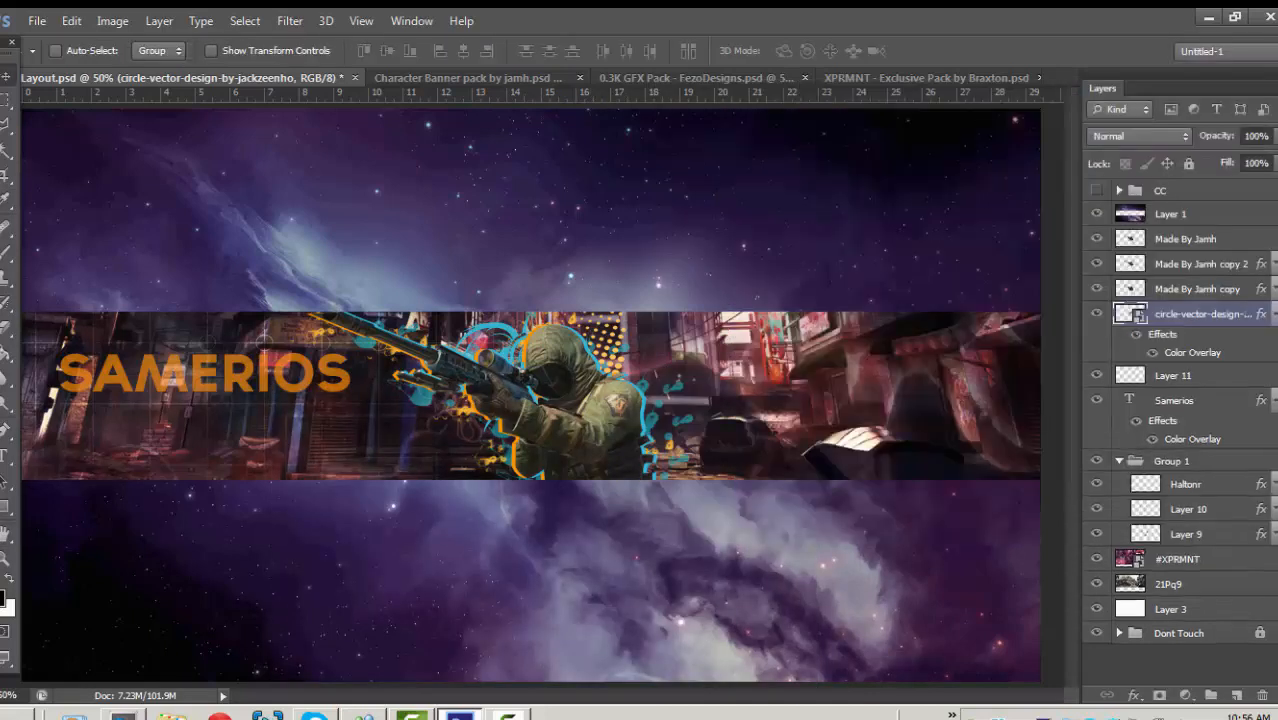
# Lower the circle-vector-design layer's opacity to 37% and deselect the layer.
pyautogui.click(1273, 136)
pyautogui.moveTo(1275, 157); pyautogui.dragTo(1221, 157)
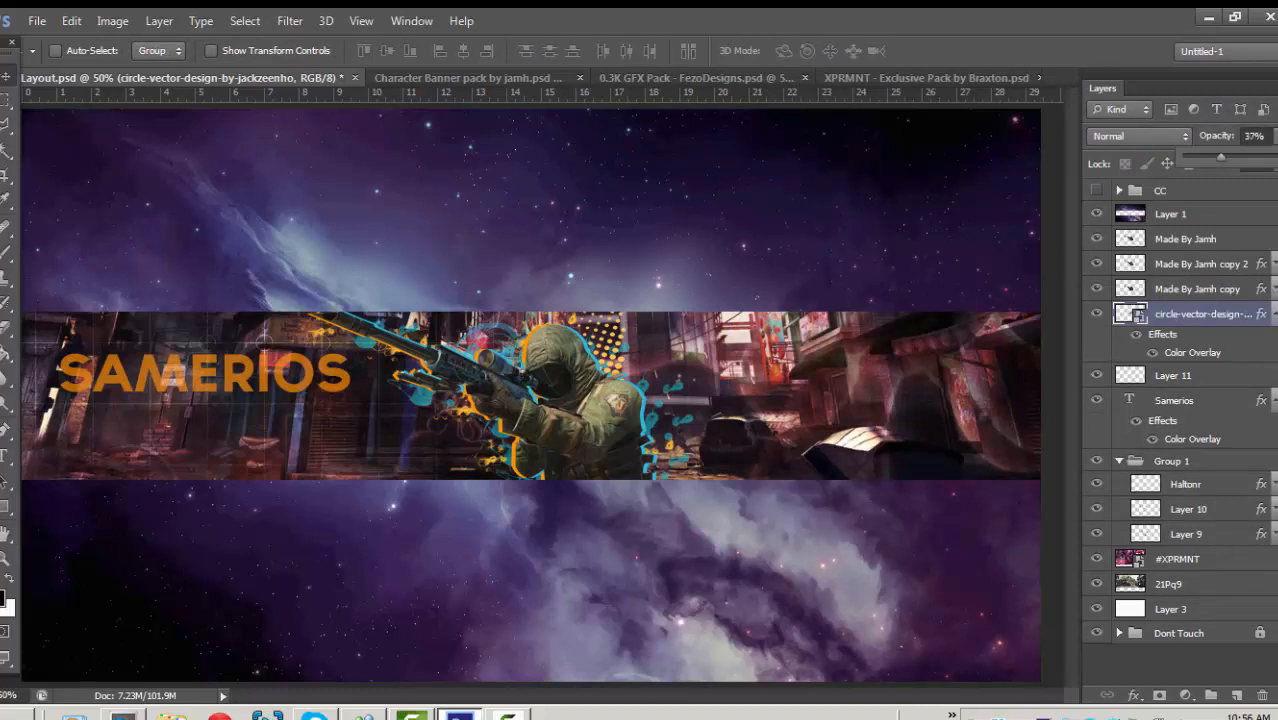
pyautogui.click(1170, 662)
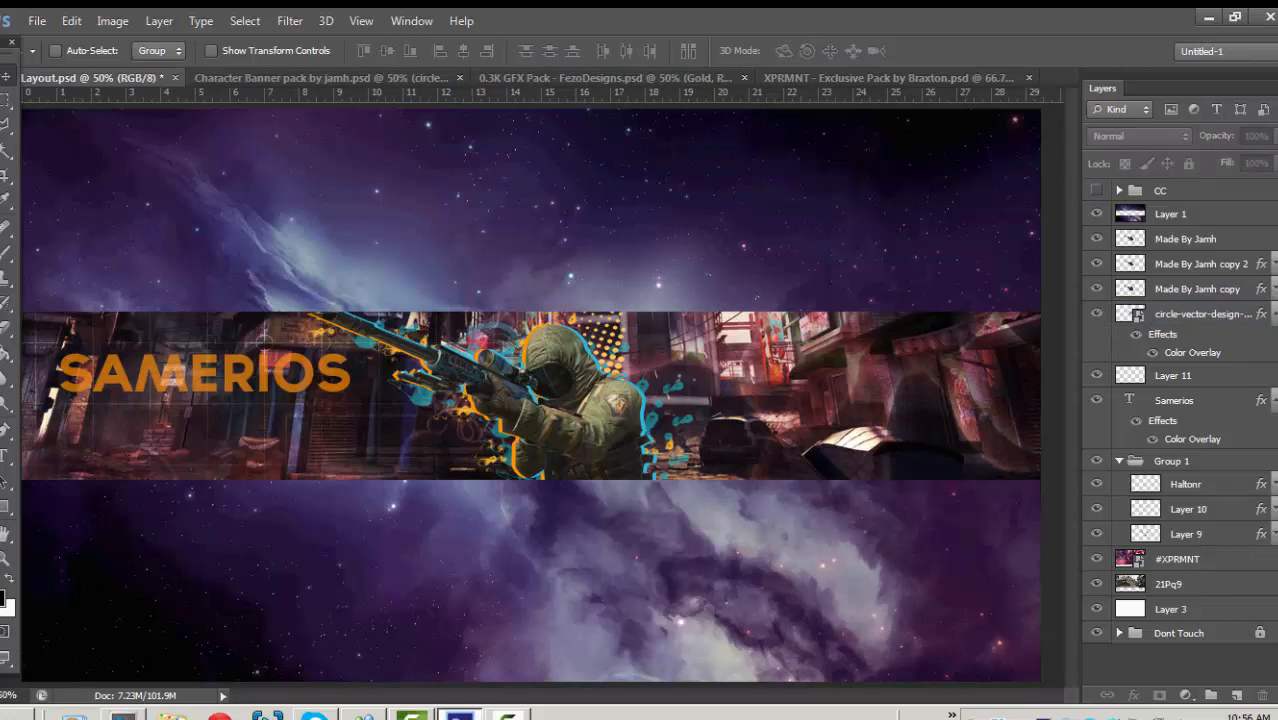
# Toggle Layer 11's visibility off and on several times to examine what it contributes, leaving it shown.
pyautogui.click(1186, 484)
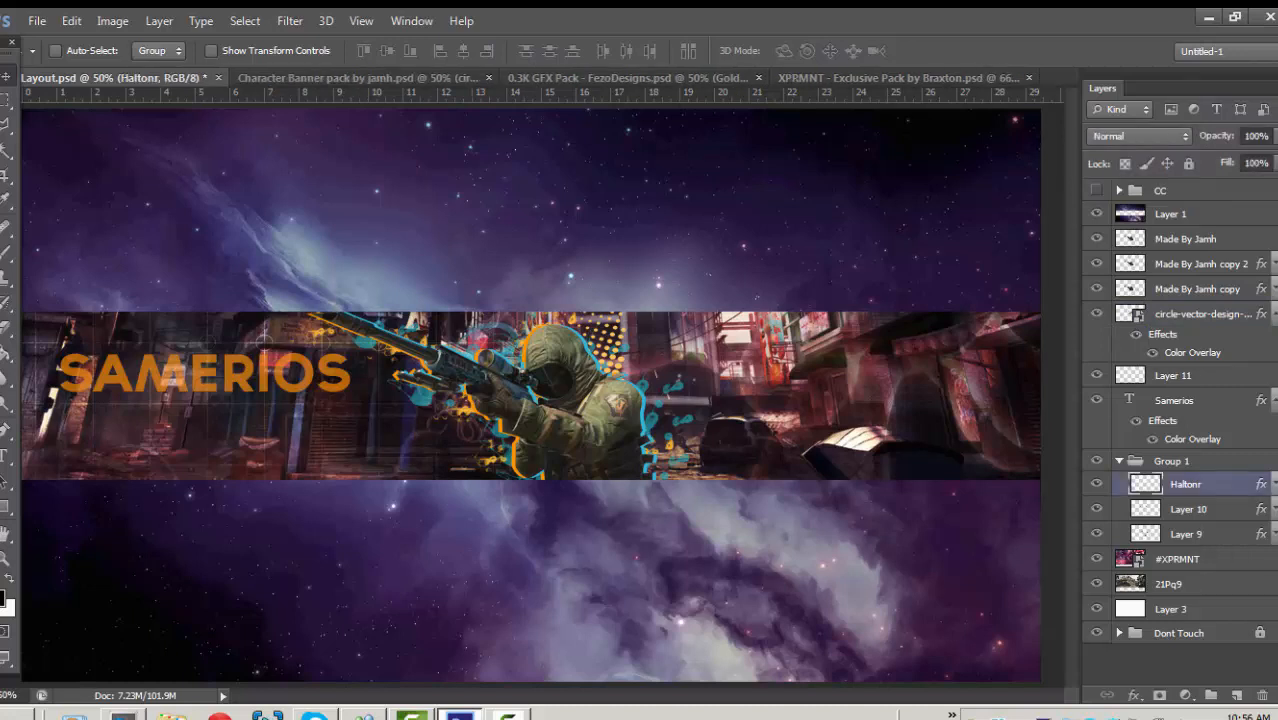
pyautogui.click(1173, 375)
pyautogui.click(1096, 375)
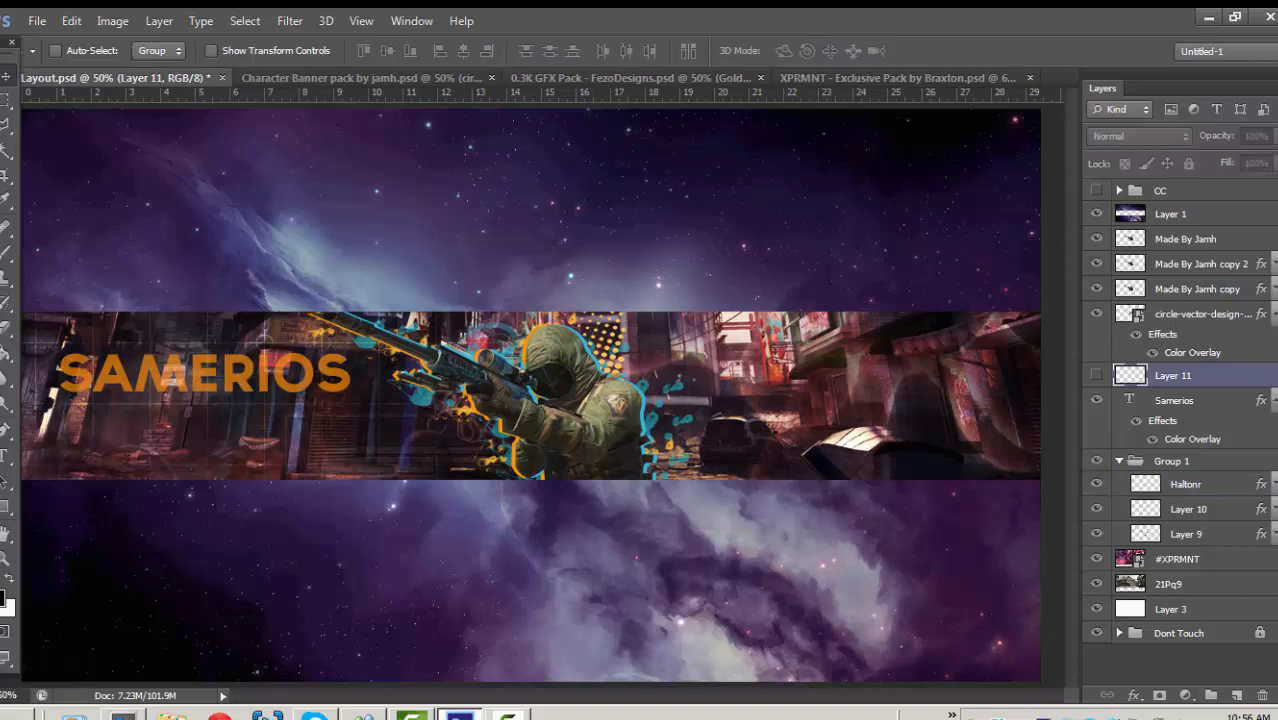
pyautogui.click(1096, 375)
pyautogui.click(1096, 375)
pyautogui.click(1096, 375)
pyautogui.click(1096, 375)
pyautogui.click(1096, 375)
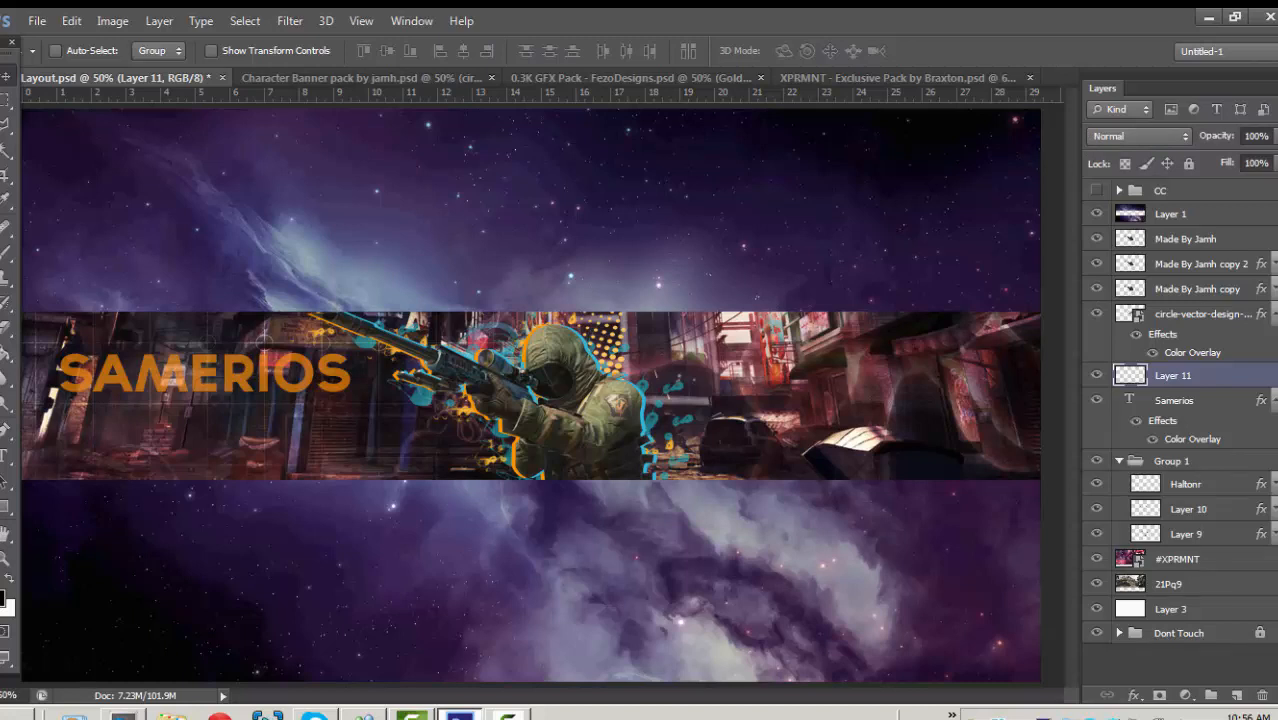
# Set the circle-vector-design layer's opacity to 79% and deselect the layer.
pyautogui.click(1200, 313)
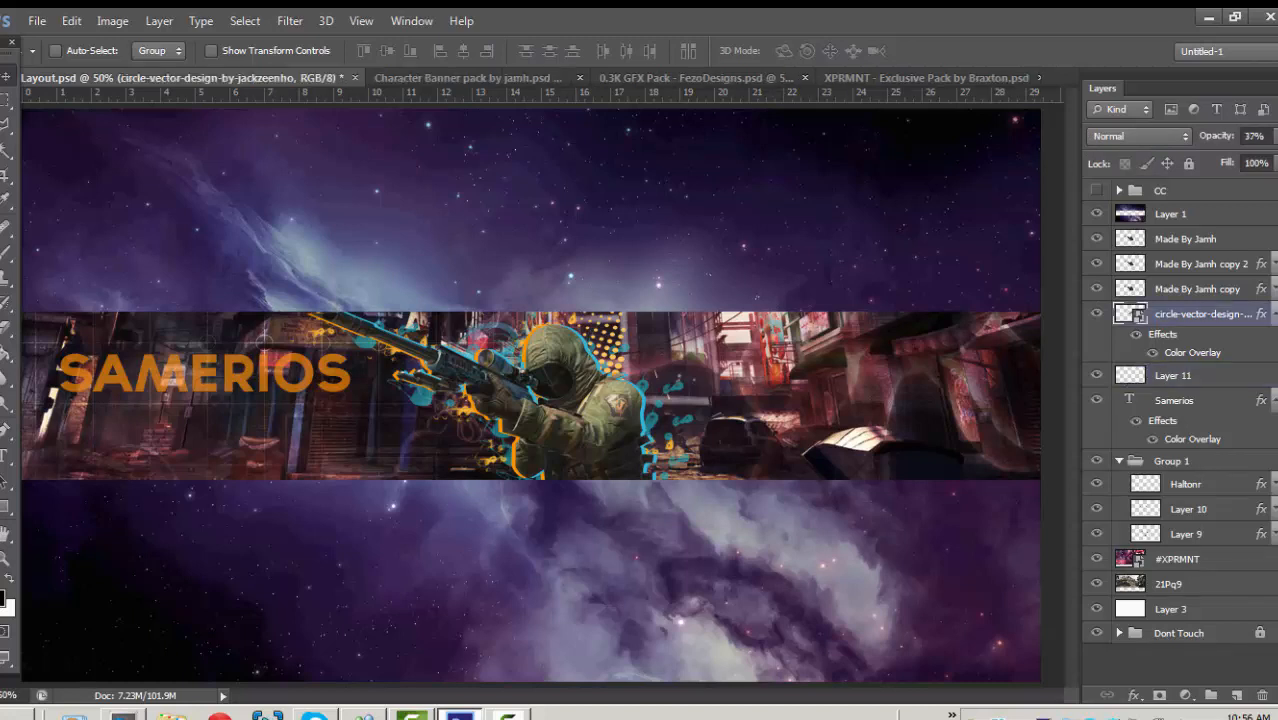
pyautogui.click(1275, 136)
pyautogui.moveTo(1224, 158); pyautogui.dragTo(1267, 158)
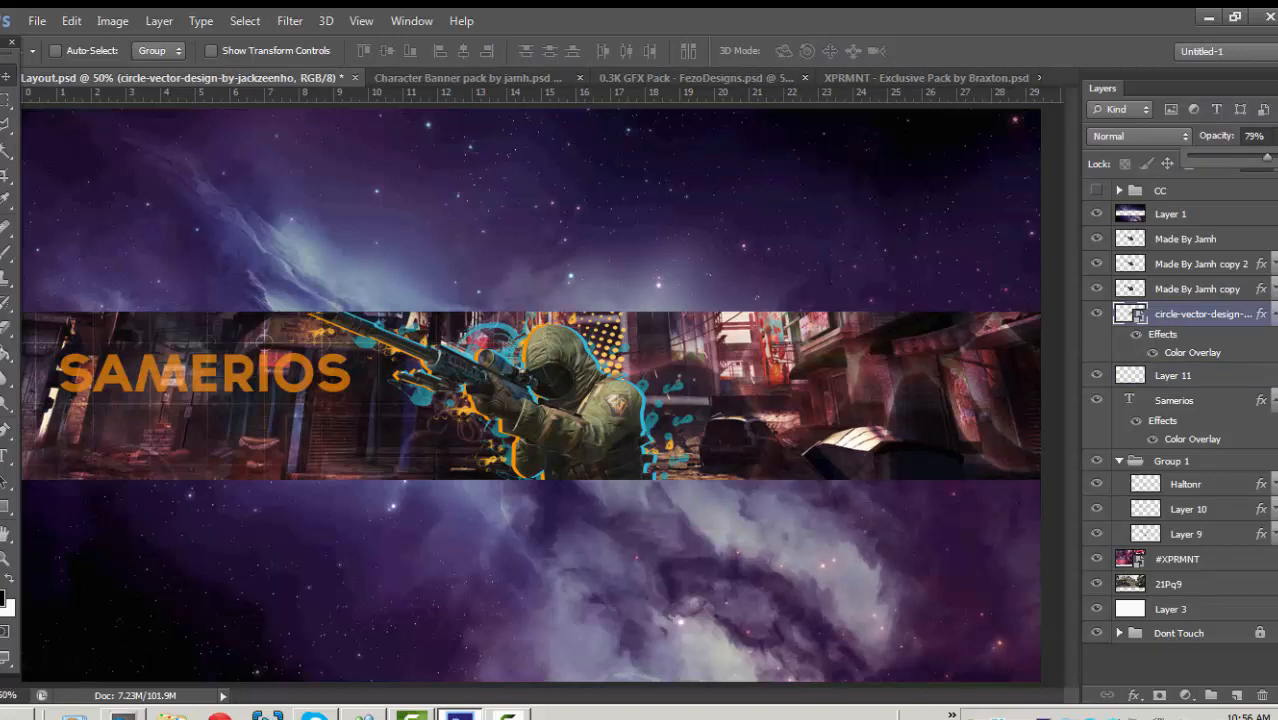
pyautogui.click(1170, 663)
# Collapse the effects lists of the circle-vector-design and Samerios layers.
pyautogui.click(1274, 313)
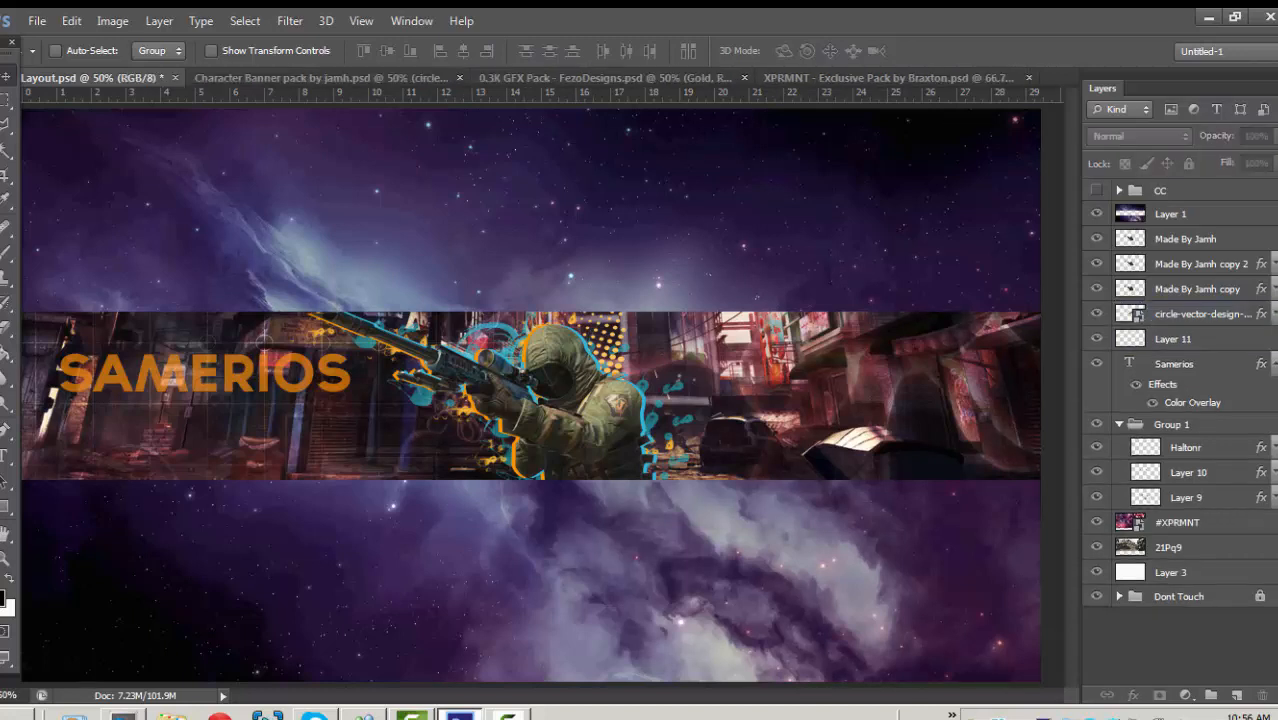
pyautogui.click(1274, 363)
pyautogui.click(1274, 363)
pyautogui.click(1274, 363)
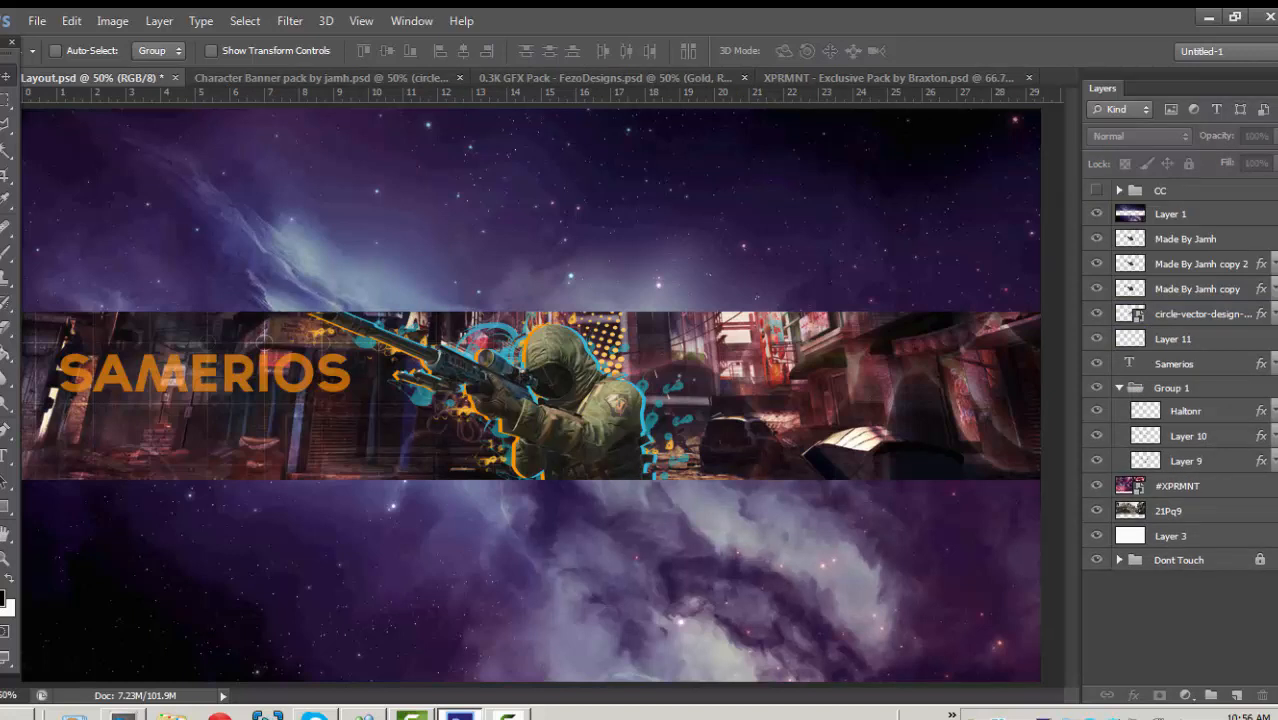